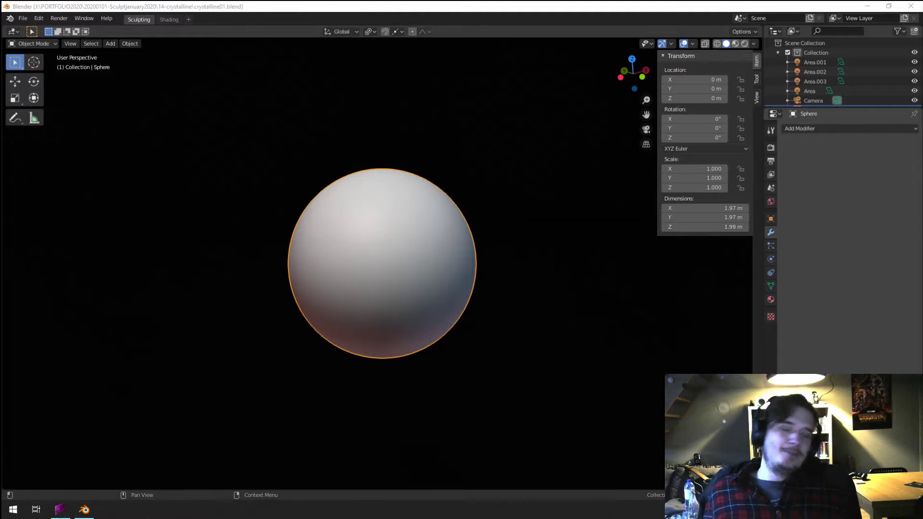
# - Put the sphere into Sculpt Mode and choose the Snake Hook brush
pyautogui.moveTo(325, 344); pyautogui.dragTo(338, 344, button='middle')
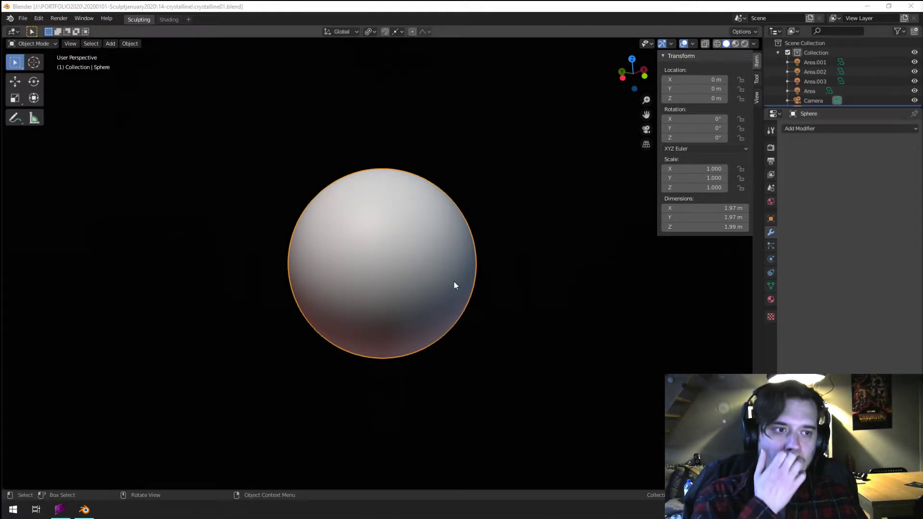
pyautogui.click(361, 266)
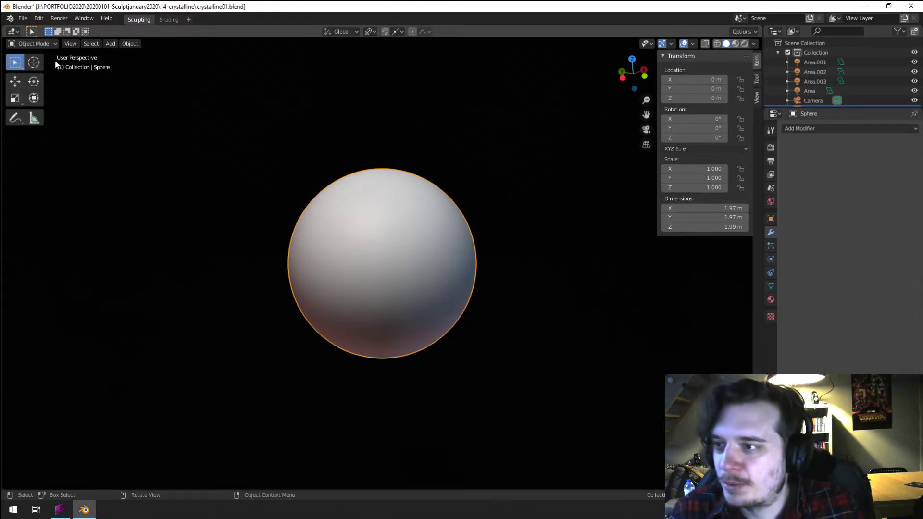
pyautogui.click(33, 44)
pyautogui.click(48, 78)
pyautogui.scroll(2, 415, 204)
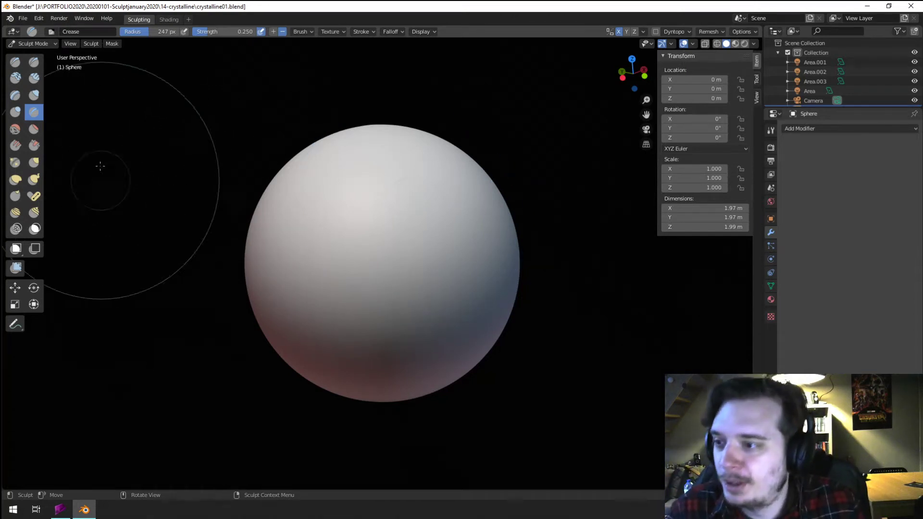
pyautogui.click(33, 180)
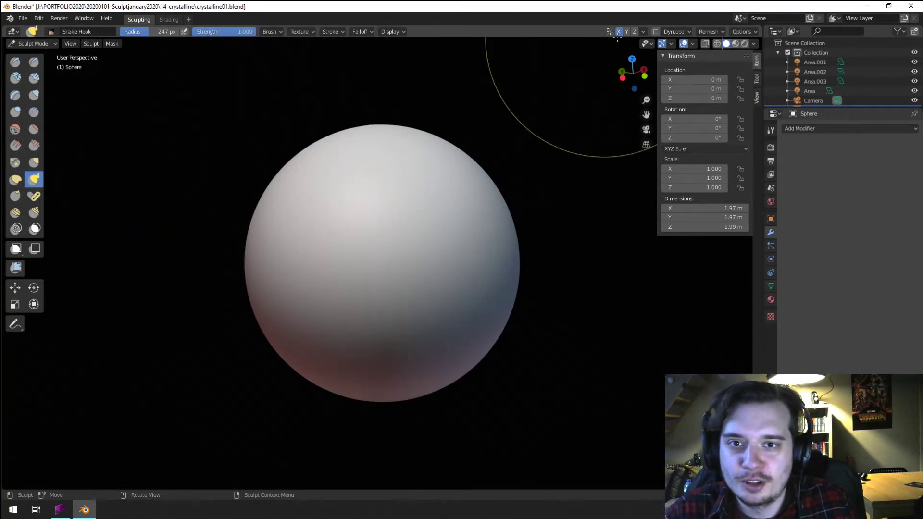
# - Try to pull the upper part of the sphere into a tall point with Snake Hook at about 241 px radius
pyautogui.scroll(-5, 460, 223)
pyautogui.scroll(3, 460, 223)
pyautogui.press('f')
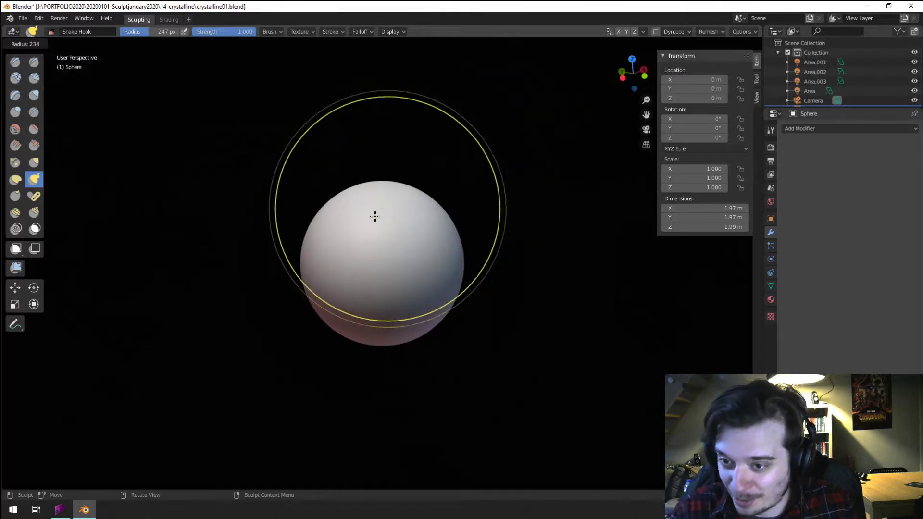
pyautogui.click(400, 179)
pyautogui.press('f')
pyautogui.click(379, 212)
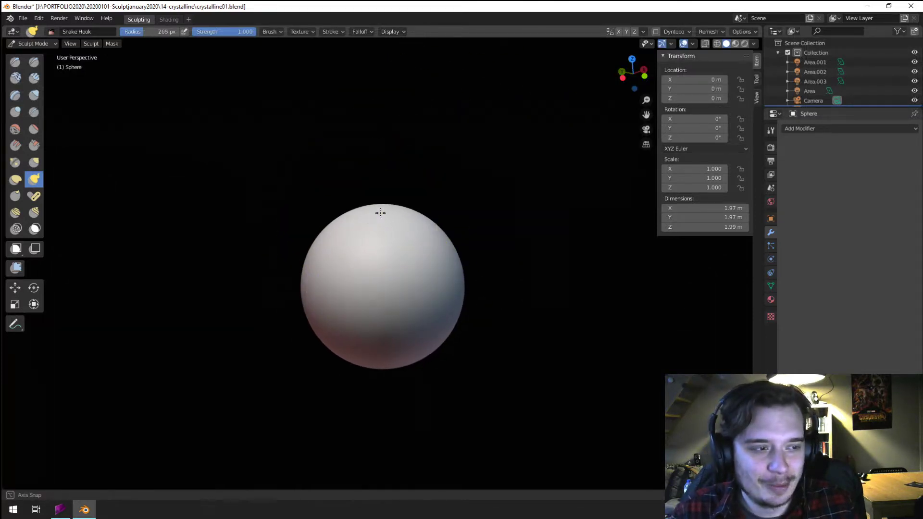
pyautogui.moveTo(379, 212); pyautogui.dragTo(416, 218, button='middle')
pyautogui.moveTo(426, 226); pyautogui.dragTo(452, 129)
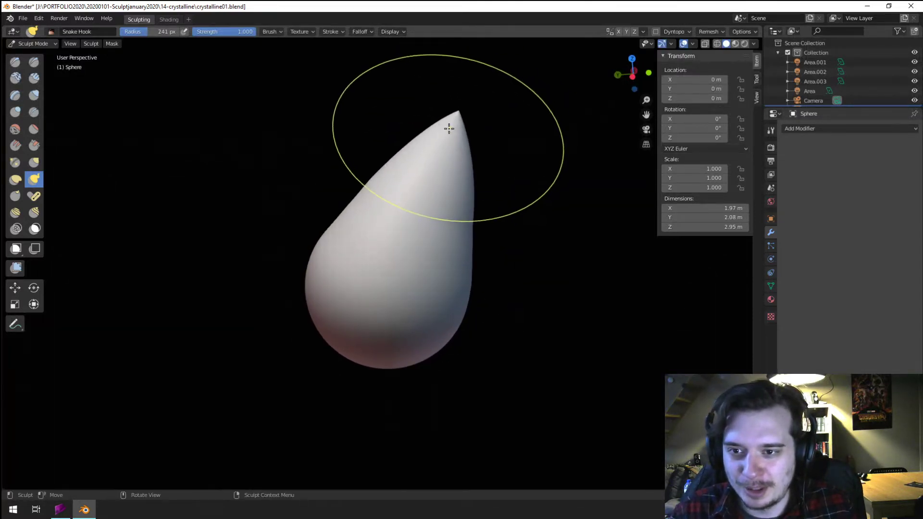
pyautogui.hotkey('ctrl', 'z')
# - Pull a small bump out of the sphere's upper side with the Grab brush
pyautogui.press('g')
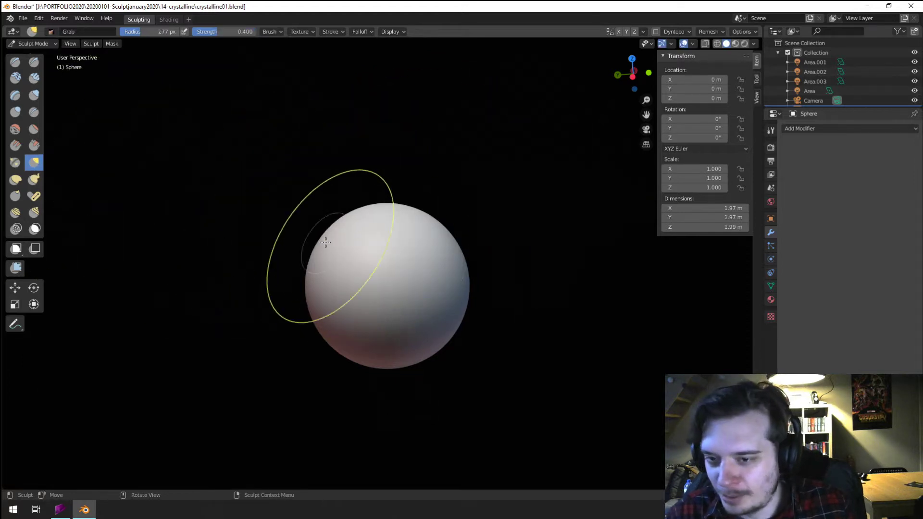
pyautogui.moveTo(394, 249)
pyautogui.mouseDown()
pyautogui.moveTo(427, 252)
pyautogui.moveTo(492, 159)
pyautogui.mouseUp()
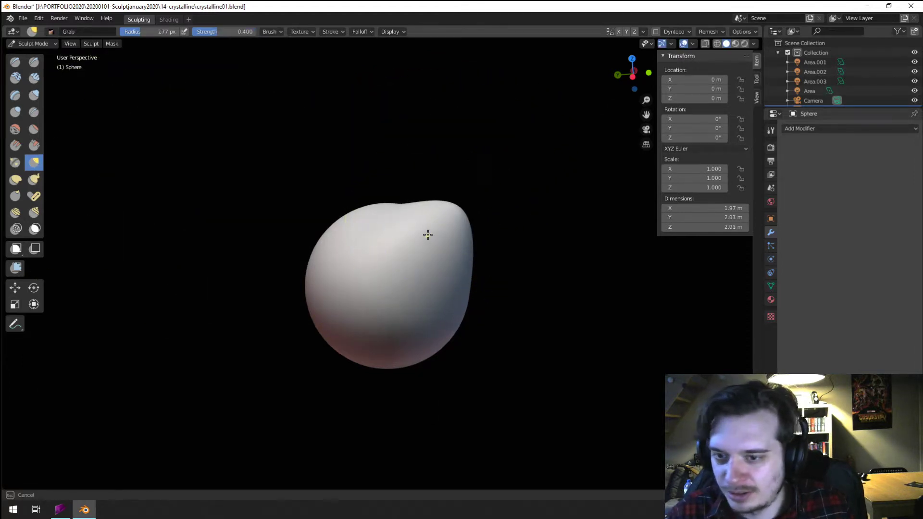
# - Try to stretch the bump farther up and outward with the Grab brush
pyautogui.moveTo(427, 233)
pyautogui.mouseDown()
pyautogui.moveTo(457, 187)
pyautogui.moveTo(466, 214)
pyautogui.mouseUp()
pyautogui.moveTo(466, 215); pyautogui.dragTo(375, 182, button='middle')
pyautogui.moveTo(371, 164); pyautogui.dragTo(289, 183)
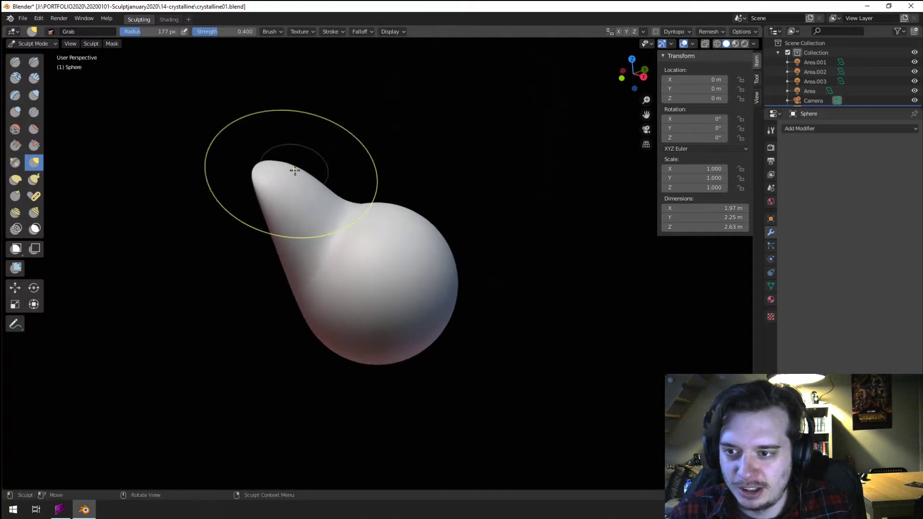
pyautogui.moveTo(288, 183); pyautogui.dragTo(354, 139, button='middle')
pyautogui.hotkey('ctrl', 'z')
pyautogui.hotkey('ctrl', 'z')
# - Choose the Snake Hook brush and set its falloff to Smooth
pyautogui.press('k')
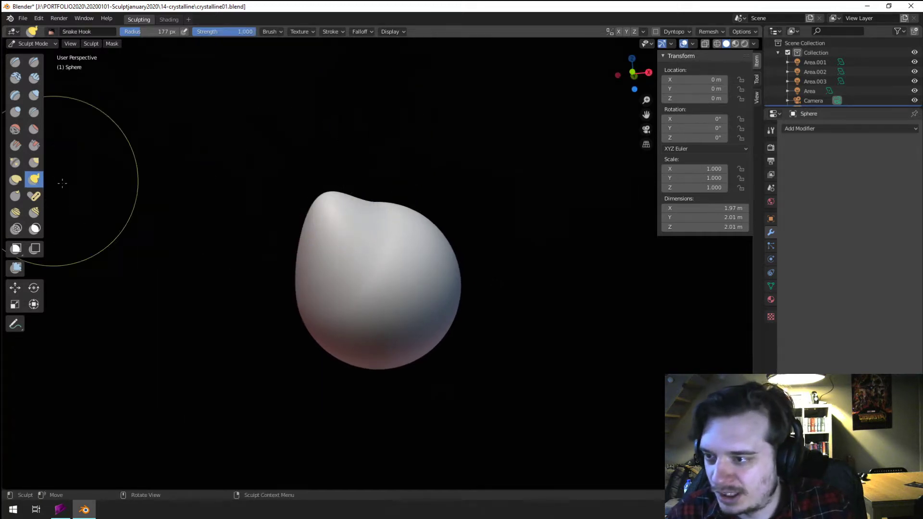
pyautogui.click(358, 32)
pyautogui.click(362, 50)
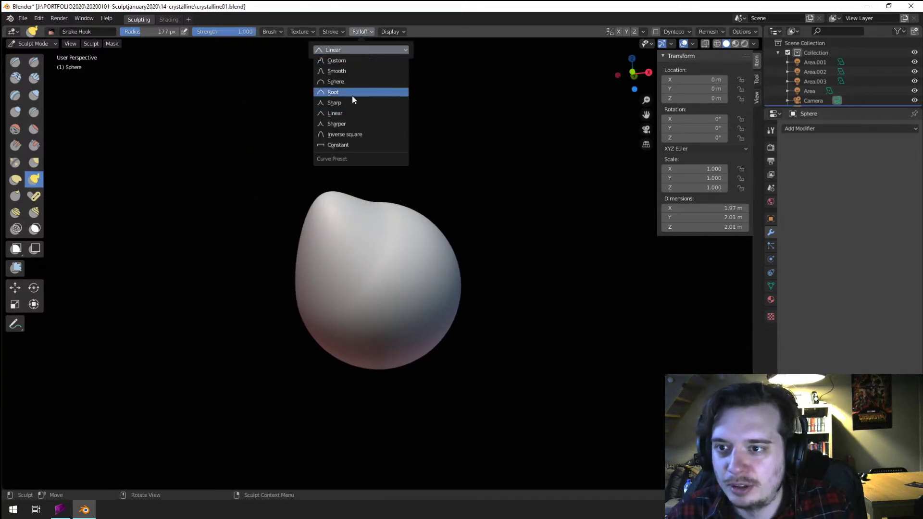
pyautogui.click(349, 71)
# - Stretch the bump upward into a tall peak with Snake Hook, ending with a brush radius of about 245 px
pyautogui.moveTo(309, 186); pyautogui.dragTo(296, 106)
pyautogui.moveTo(299, 122); pyautogui.dragTo(353, 138, button='middle')
pyautogui.press('f')
pyautogui.click(372, 185)
pyautogui.moveTo(366, 187)
pyautogui.mouseDown()
pyautogui.moveTo(329, 181)
pyautogui.moveTo(351, 151)
pyautogui.moveTo(298, 154)
pyautogui.moveTo(351, 139)
pyautogui.moveTo(370, 117)
pyautogui.moveTo(370, 96)
pyautogui.mouseUp()
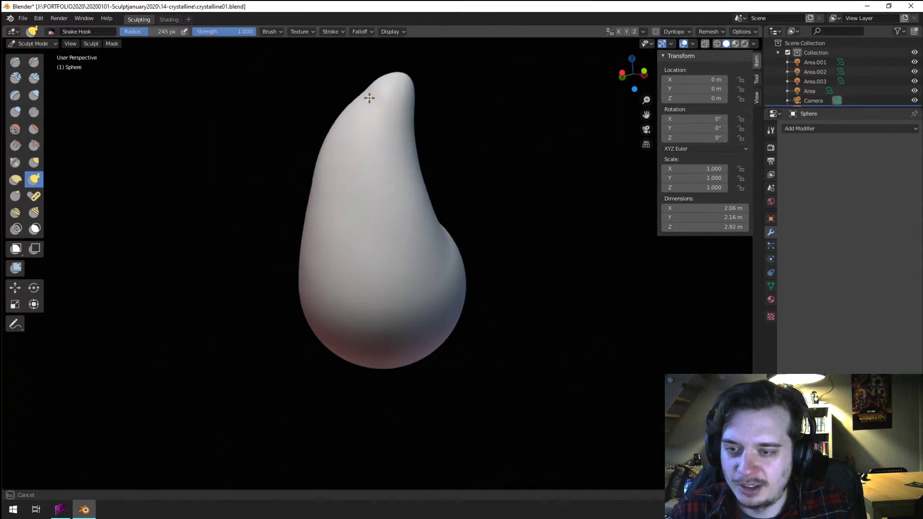
pyautogui.moveTo(371, 97)
pyautogui.mouseDown(button='middle')
pyautogui.moveTo(428, 123)
pyautogui.moveTo(408, 229)
pyautogui.moveTo(371, 169)
pyautogui.moveTo(310, 252)
pyautogui.moveTo(357, 267)
pyautogui.moveTo(286, 272)
pyautogui.mouseUp(button='middle')
# - Extend the flank and tip of the peak upward with Snake Hook at about 151 px radius
pyautogui.press('f')
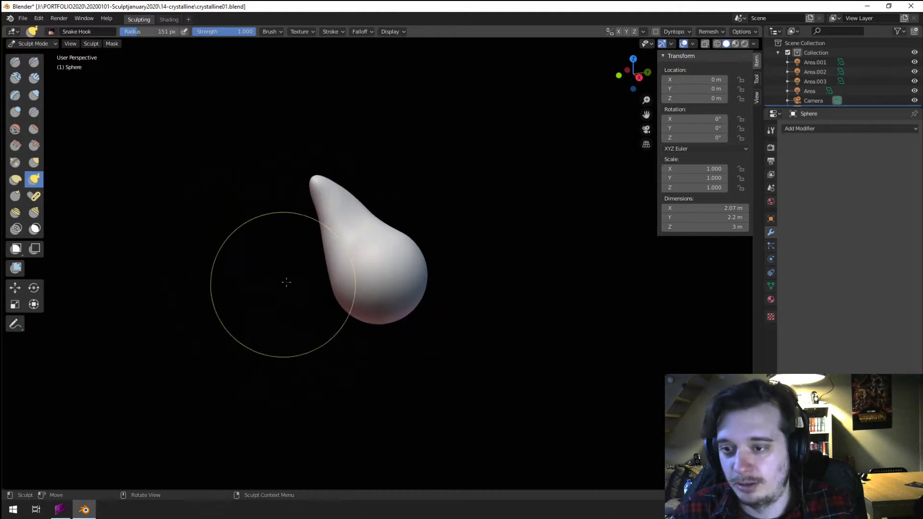
pyautogui.moveTo(333, 244); pyautogui.dragTo(315, 188)
pyautogui.moveTo(360, 205)
pyautogui.mouseDown(button='middle')
pyautogui.moveTo(435, 173)
pyautogui.moveTo(398, 189)
pyautogui.moveTo(406, 187)
pyautogui.mouseUp(button='middle')
pyautogui.moveTo(406, 188)
pyautogui.mouseDown()
pyautogui.moveTo(424, 168)
pyautogui.moveTo(422, 147)
pyautogui.moveTo(420, 161)
pyautogui.mouseUp()
pyautogui.moveTo(409, 185)
pyautogui.mouseDown(button='middle')
pyautogui.moveTo(416, 210)
pyautogui.moveTo(423, 198)
pyautogui.moveTo(429, 208)
pyautogui.moveTo(406, 234)
pyautogui.mouseUp(button='middle')
# - Fill out the top of the peak and pull up a small tip, adjusting the Snake Hook radius to about 132 px
pyautogui.press('f')
pyautogui.click(464, 221)
pyautogui.press('f')
pyautogui.click(445, 230)
pyautogui.moveTo(425, 214)
pyautogui.mouseDown()
pyautogui.moveTo(417, 207)
pyautogui.moveTo(432, 201)
pyautogui.moveTo(422, 194)
pyautogui.mouseUp()
pyautogui.press('f')
pyautogui.click(378, 186)
pyautogui.moveTo(443, 159); pyautogui.dragTo(436, 145)
pyautogui.moveTo(425, 197)
pyautogui.mouseDown(button='middle')
pyautogui.moveTo(428, 139)
pyautogui.moveTo(424, 167)
pyautogui.mouseUp(button='middle')
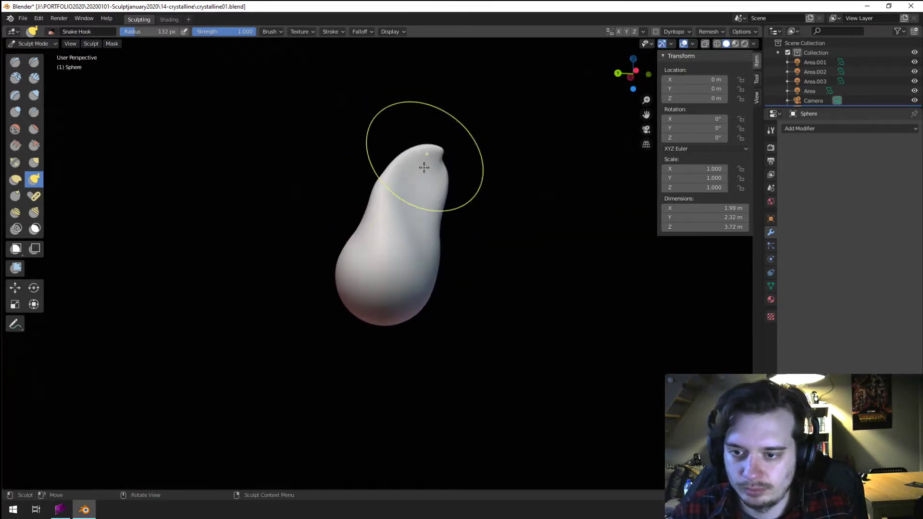
# - Pull the sides of the rounded lower body slightly outward with a smaller Snake Hook brush of about 108 px
pyautogui.press('f')
pyautogui.click(435, 289)
pyautogui.moveTo(434, 291); pyautogui.dragTo(445, 302)
pyautogui.moveTo(455, 294); pyautogui.dragTo(481, 290, button='middle')
pyautogui.press('f')
pyautogui.click(458, 291)
pyautogui.moveTo(364, 280)
pyautogui.mouseDown(button='middle')
pyautogui.moveTo(412, 284)
pyautogui.moveTo(334, 291)
pyautogui.mouseUp(button='middle')
pyautogui.moveTo(341, 296); pyautogui.dragTo(319, 302)
pyautogui.moveTo(333, 283); pyautogui.dragTo(372, 274, button='middle')
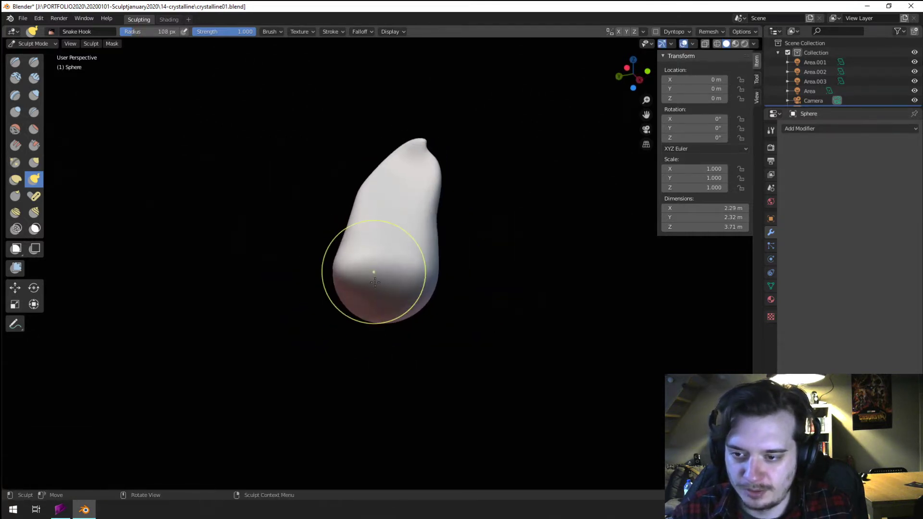
# - Drag the underside of the body out into a long, downward-slanting lobe with an enlarged Snake Hook brush
pyautogui.press('f')
pyautogui.click(465, 291)
pyautogui.moveTo(384, 312)
pyautogui.mouseDown()
pyautogui.moveTo(379, 368)
pyautogui.moveTo(289, 371)
pyautogui.moveTo(250, 386)
pyautogui.mouseUp()
# - Pull a second lobe down on the opposite side of the base, enlarging the Snake Hook radius to about 274 px
pyautogui.press('f')
pyautogui.click(495, 313)
pyautogui.press('f')
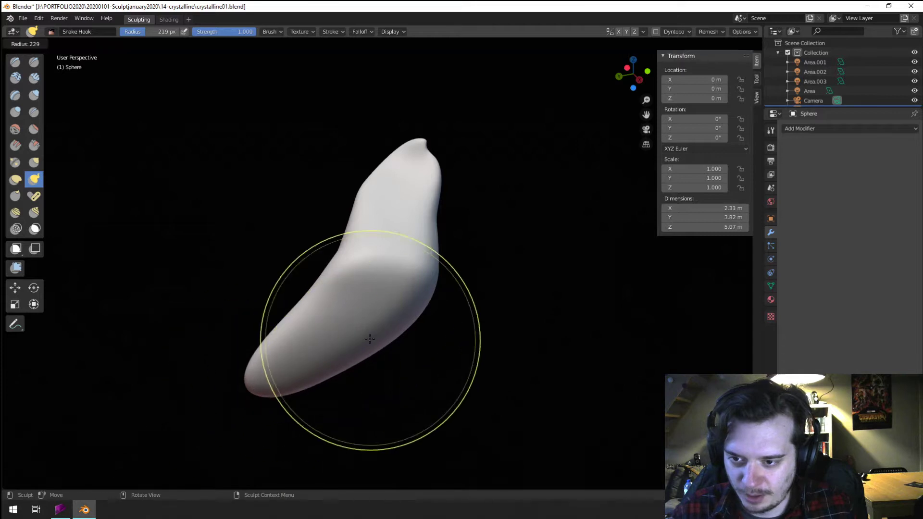
pyautogui.click(460, 342)
pyautogui.moveTo(412, 338); pyautogui.dragTo(463, 379)
pyautogui.moveTo(457, 377); pyautogui.dragTo(486, 358, button='middle')
pyautogui.press('f')
pyautogui.click(527, 360)
pyautogui.moveTo(408, 371); pyautogui.dragTo(400, 384)
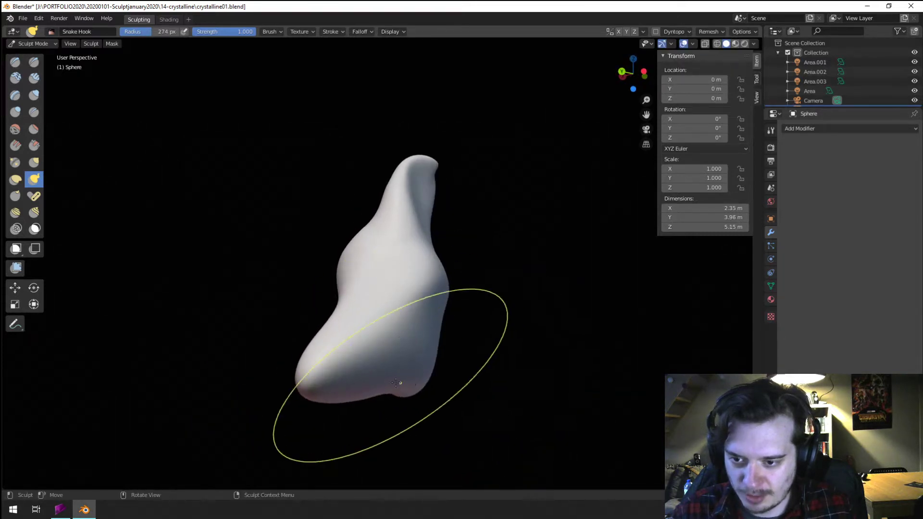
# - Reshape the mid-body with Snake Hook and draw the side of the base outward
pyautogui.moveTo(400, 384); pyautogui.dragTo(426, 389, button='middle')
pyautogui.press('f')
pyautogui.click(394, 384)
pyautogui.moveTo(415, 337); pyautogui.dragTo(422, 331)
pyautogui.moveTo(424, 332); pyautogui.dragTo(459, 337, button='middle')
pyautogui.moveTo(370, 375); pyautogui.dragTo(325, 376)
pyautogui.moveTo(348, 362); pyautogui.dragTo(328, 359)
# - Pull a broad third lobe out of the base and nudge the mid-body upward with Snake Hook at about 276 px
pyautogui.moveTo(469, 366); pyautogui.dragTo(443, 340, button='middle')
pyautogui.press('f')
pyautogui.click(463, 340)
pyautogui.moveTo(315, 332); pyautogui.dragTo(275, 313)
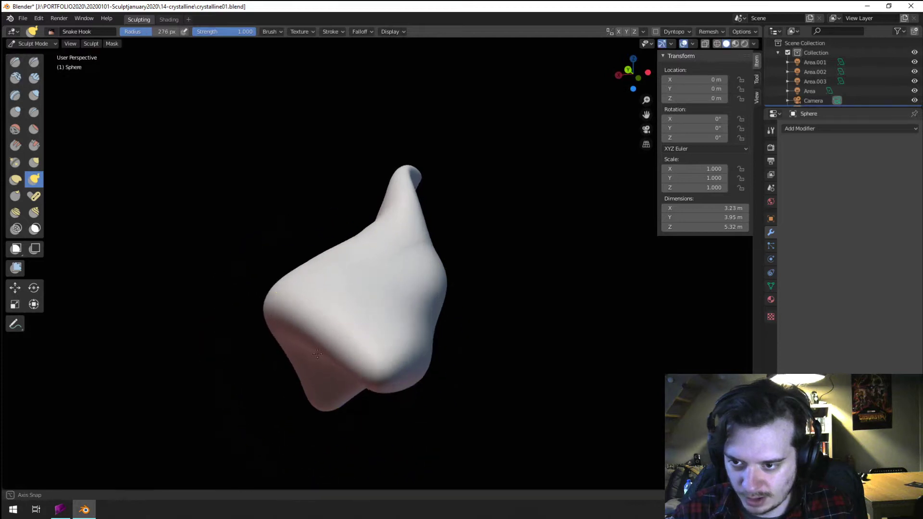
pyautogui.moveTo(334, 343)
pyautogui.mouseDown(button='middle')
pyautogui.moveTo(369, 295)
pyautogui.moveTo(266, 356)
pyautogui.mouseUp(button='middle')
pyautogui.moveTo(377, 293); pyautogui.dragTo(394, 274)
pyautogui.moveTo(394, 274)
pyautogui.mouseDown(button='middle')
pyautogui.moveTo(311, 315)
pyautogui.moveTo(252, 305)
pyautogui.moveTo(392, 299)
pyautogui.moveTo(380, 293)
pyautogui.mouseUp(button='middle')
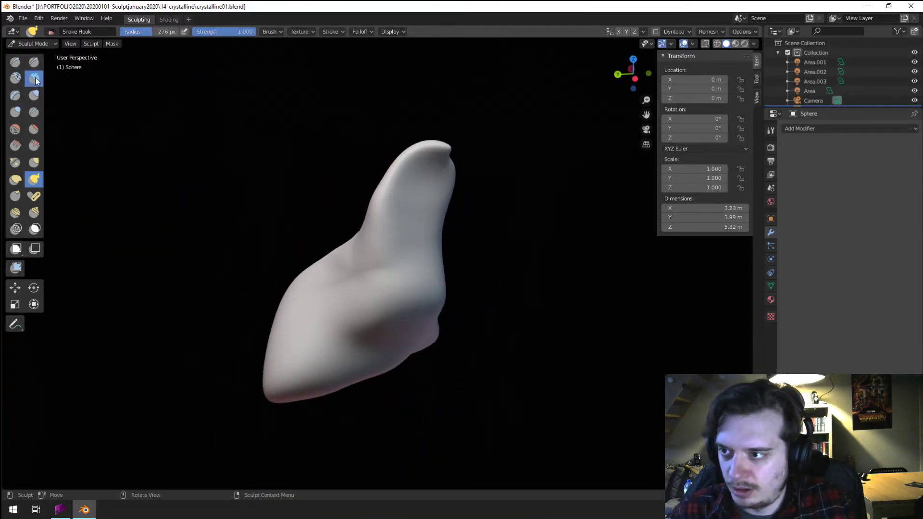
# - Build up lengthwise ridges along the front of the peak with the Clay Strips brush at about 100 px radius
pyautogui.click(34, 78)
pyautogui.press('f')
pyautogui.click(397, 195)
pyautogui.moveTo(408, 159)
pyautogui.mouseDown()
pyautogui.moveTo(401, 247)
pyautogui.moveTo(414, 188)
pyautogui.moveTo(393, 275)
pyautogui.mouseUp()
pyautogui.moveTo(439, 269); pyautogui.dragTo(329, 226, button='middle')
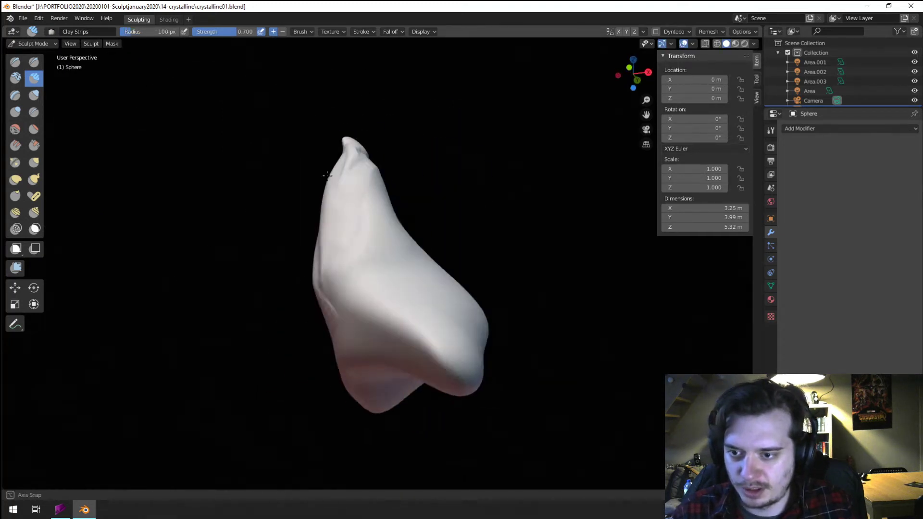
# - Push the front of the base upward beneath the peak with the Grab brush to start an overhang
pyautogui.press('g')
pyautogui.press('f')
pyautogui.click(344, 269)
pyautogui.moveTo(343, 269); pyautogui.dragTo(413, 235, button='middle')
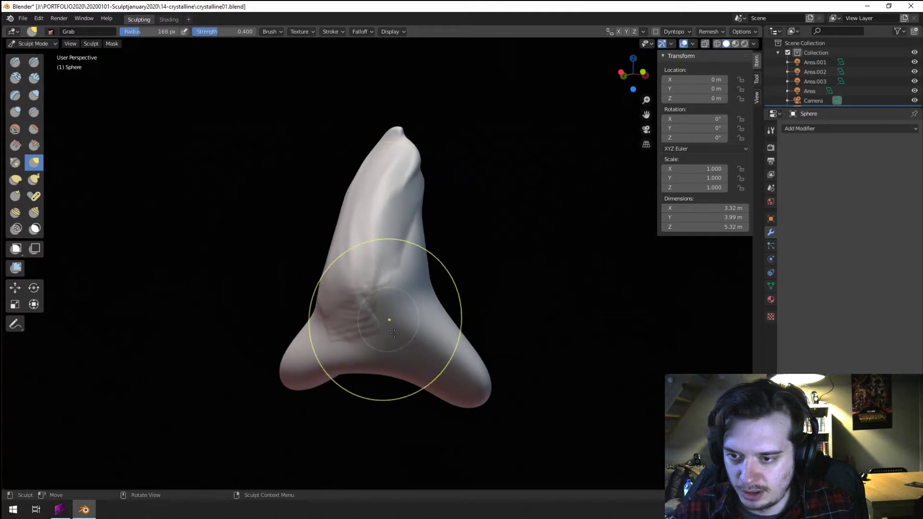
pyautogui.moveTo(386, 319); pyautogui.dragTo(337, 320, button='middle')
pyautogui.press('f')
pyautogui.click(346, 348)
pyautogui.moveTo(367, 361)
pyautogui.mouseDown()
pyautogui.moveTo(375, 415)
pyautogui.moveTo(393, 308)
pyautogui.mouseUp()
pyautogui.press('f')
pyautogui.click(334, 365)
pyautogui.moveTo(394, 307); pyautogui.dragTo(417, 307, button='middle')
# - Pull the peak's lower front edge down over the base with the Grab brush at about 105 px radius
pyautogui.press('f')
pyautogui.click(384, 307)
pyautogui.moveTo(379, 309); pyautogui.dragTo(397, 294)
pyautogui.moveTo(327, 314); pyautogui.dragTo(313, 344)
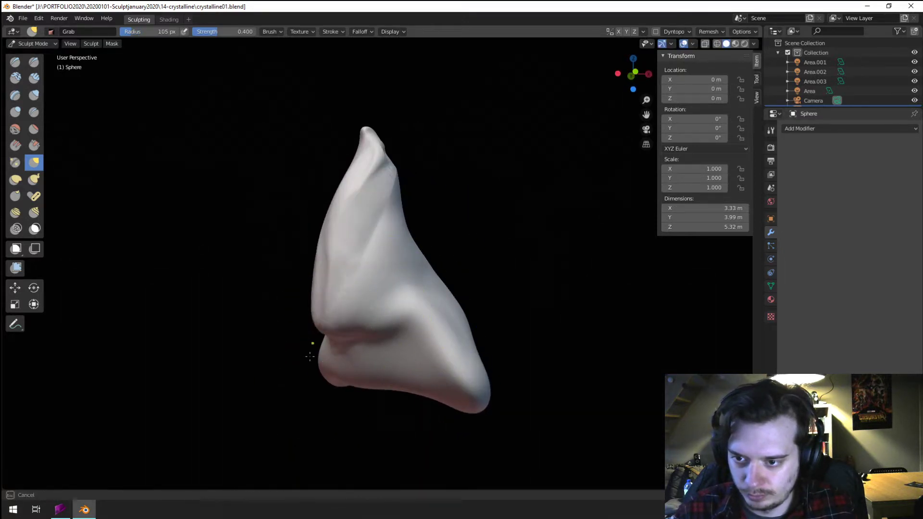
# - Refine the overhanging front edge of the peak from several sides, enlarging the Grab brush to about 174 px
pyautogui.moveTo(385, 303)
pyautogui.mouseDown(button='middle')
pyautogui.moveTo(391, 324)
pyautogui.moveTo(451, 319)
pyautogui.mouseUp(button='middle')
pyautogui.press('f')
pyautogui.click(400, 300)
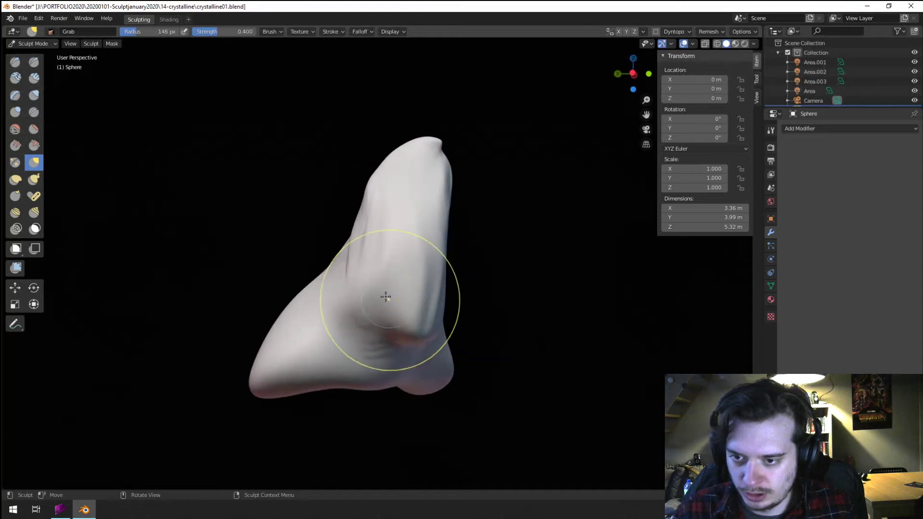
pyautogui.moveTo(378, 320)
pyautogui.mouseDown(button='middle')
pyautogui.moveTo(381, 310)
pyautogui.moveTo(355, 351)
pyautogui.mouseUp(button='middle')
pyautogui.press('f')
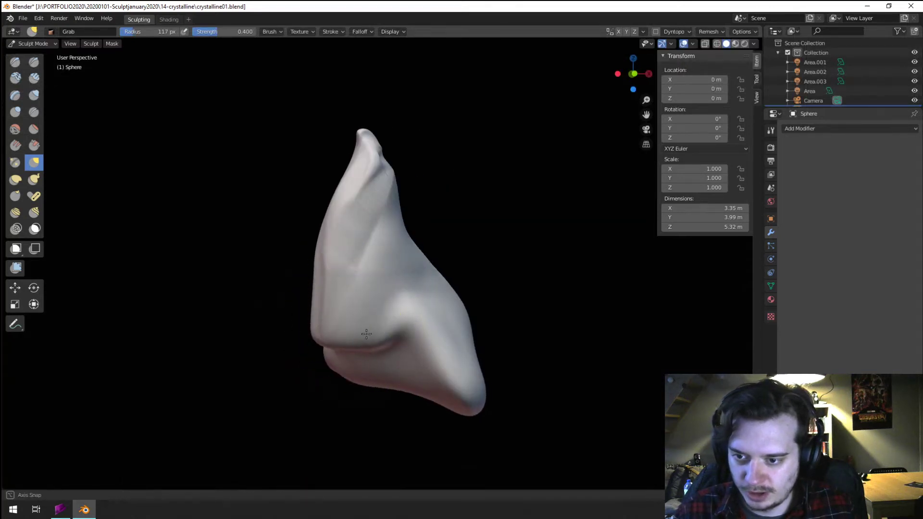
pyautogui.click(395, 330)
pyautogui.moveTo(395, 308); pyautogui.dragTo(449, 286, button='middle')
pyautogui.moveTo(423, 299); pyautogui.dragTo(399, 294)
pyautogui.moveTo(398, 294); pyautogui.dragTo(423, 293, button='middle')
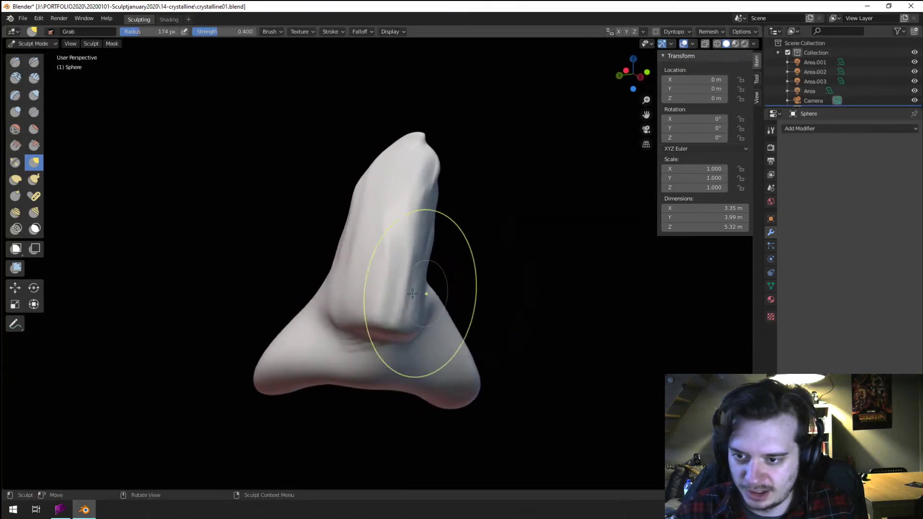
# - Lift the side of the overhang upward and resize the Grab brush to about 215 px
pyautogui.press('f')
pyautogui.click(324, 317)
pyautogui.moveTo(323, 318); pyautogui.dragTo(323, 292)
pyautogui.moveTo(324, 291); pyautogui.dragTo(420, 303, button='middle')
pyautogui.press('f')
pyautogui.click(439, 283)
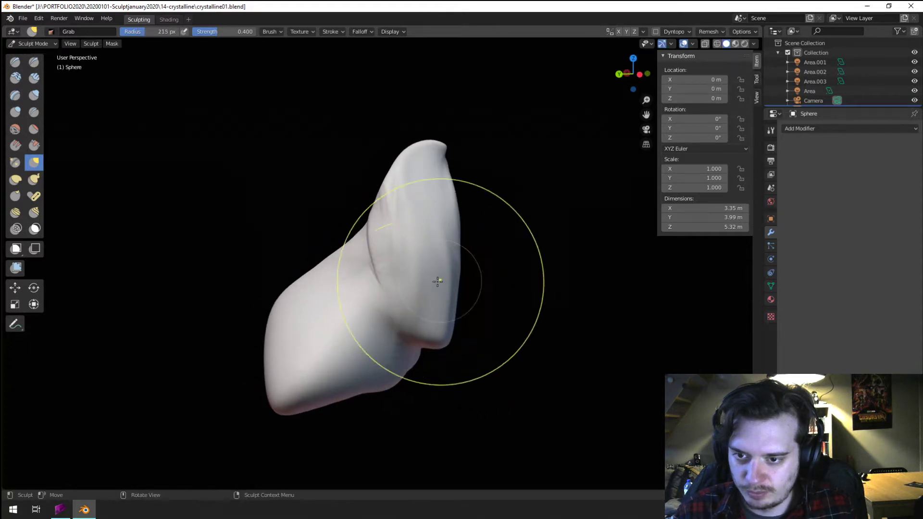
pyautogui.moveTo(351, 315); pyautogui.dragTo(340, 299, button='middle')
# - Push the top of the peak down with a very large Grab brush and shift its lower front sideways
pyautogui.press('f')
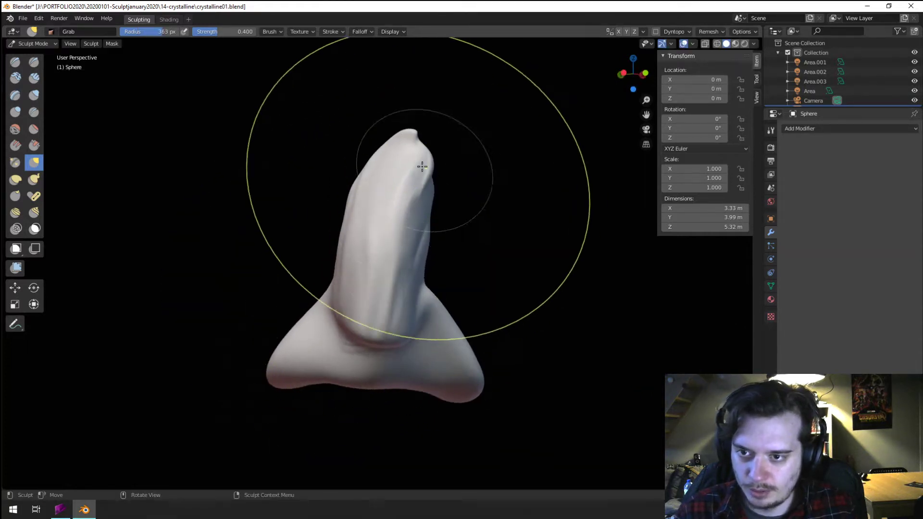
pyautogui.click(588, 200)
pyautogui.click(375, 163)
pyautogui.moveTo(375, 163); pyautogui.dragTo(392, 191)
pyautogui.press('f')
pyautogui.click(385, 288)
pyautogui.moveTo(387, 292)
pyautogui.mouseDown()
pyautogui.moveTo(418, 299)
pyautogui.moveTo(431, 260)
pyautogui.mouseUp()
# - Adjust the broad shape of the peak and base with the Grab brush, using a radius of about 281 px
pyautogui.press('f')
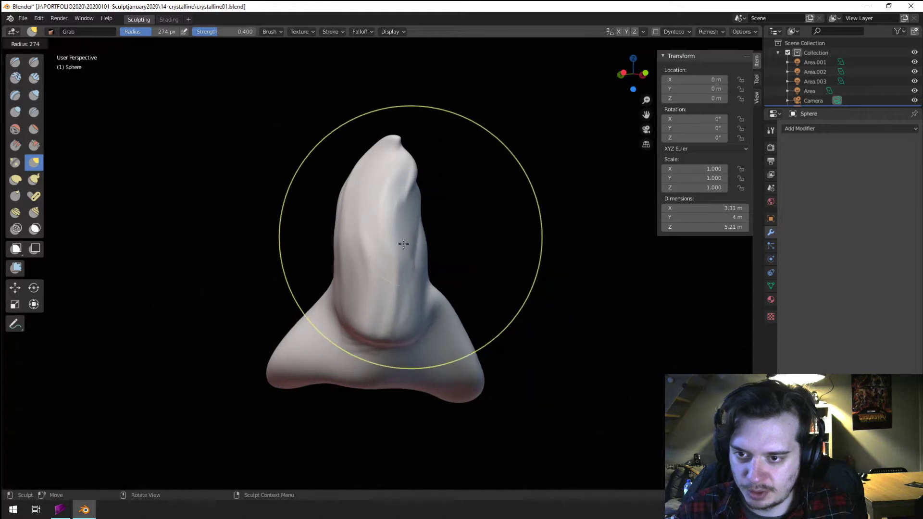
pyautogui.click(522, 239)
pyautogui.moveTo(495, 246)
pyautogui.mouseDown(button='middle')
pyautogui.moveTo(301, 260)
pyautogui.moveTo(379, 239)
pyautogui.moveTo(510, 240)
pyautogui.moveTo(553, 260)
pyautogui.mouseUp(button='middle')
pyautogui.press('f')
pyautogui.click(531, 240)
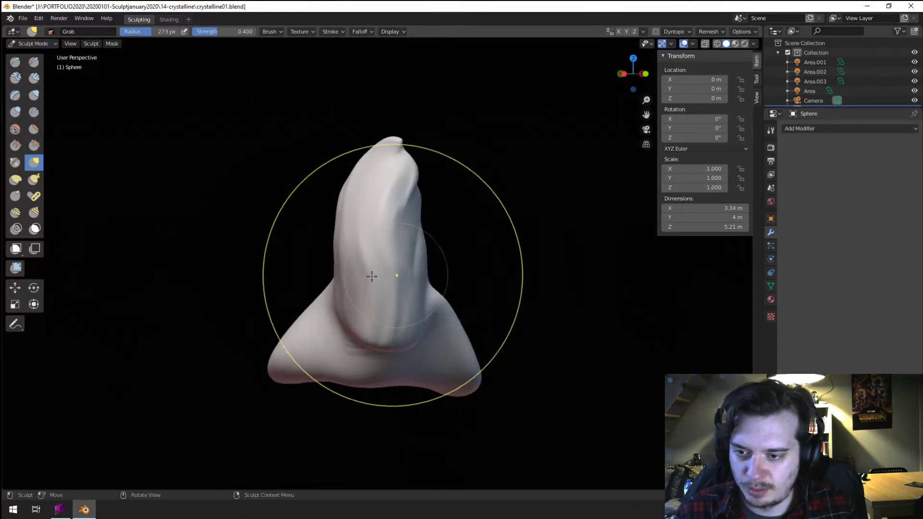
pyautogui.press('f')
pyautogui.click(445, 280)
pyautogui.moveTo(317, 325)
pyautogui.mouseDown(button='middle')
pyautogui.moveTo(468, 311)
pyautogui.moveTo(327, 308)
pyautogui.mouseUp(button='middle')
pyautogui.press('f')
pyautogui.click(355, 284)
# - Remesh the sculpt at a voxel size of 0.01 m
pyautogui.click(710, 32)
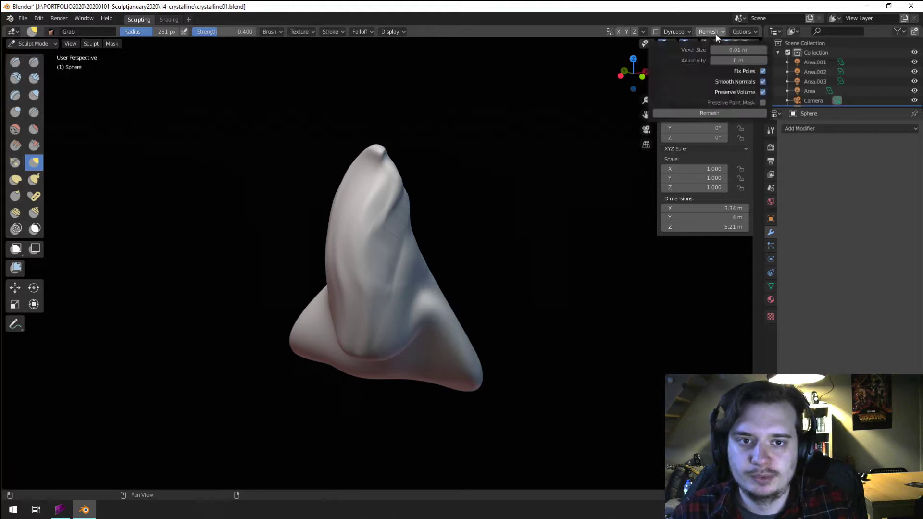
pyautogui.click(704, 113)
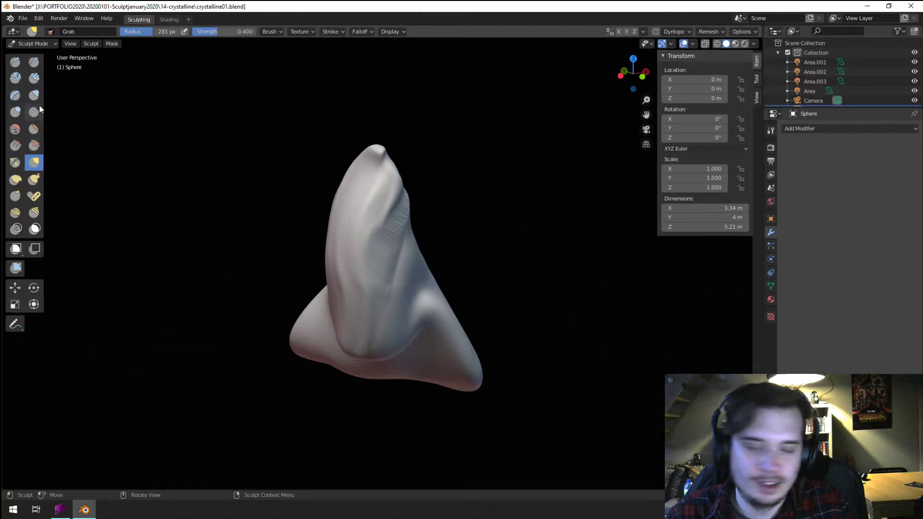
# - Flatten the front of the peak into a long planar facet with the Scrape/Peaks brush
pyautogui.click(35, 144)
pyautogui.press('f')
pyautogui.click(288, 263)
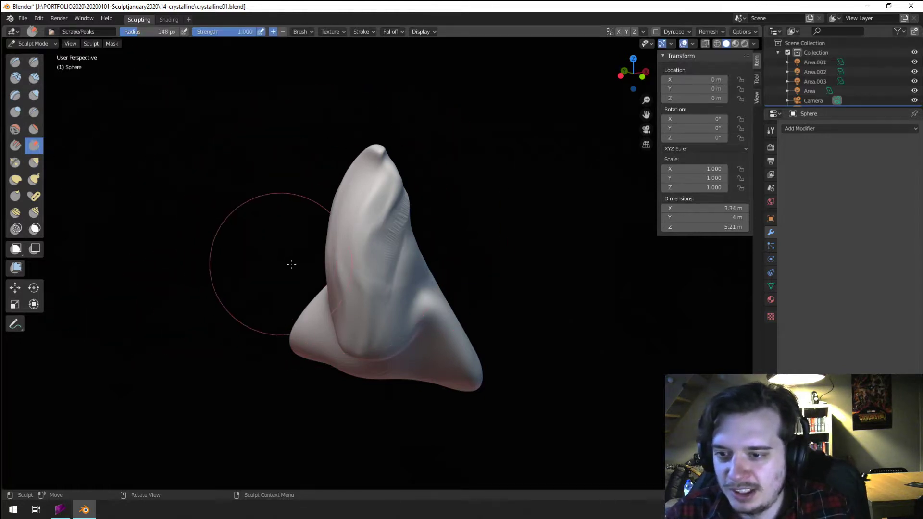
pyautogui.moveTo(370, 181); pyautogui.dragTo(373, 298)
pyautogui.moveTo(364, 214)
pyautogui.mouseDown()
pyautogui.moveTo(373, 165)
pyautogui.moveTo(372, 260)
pyautogui.mouseUp()
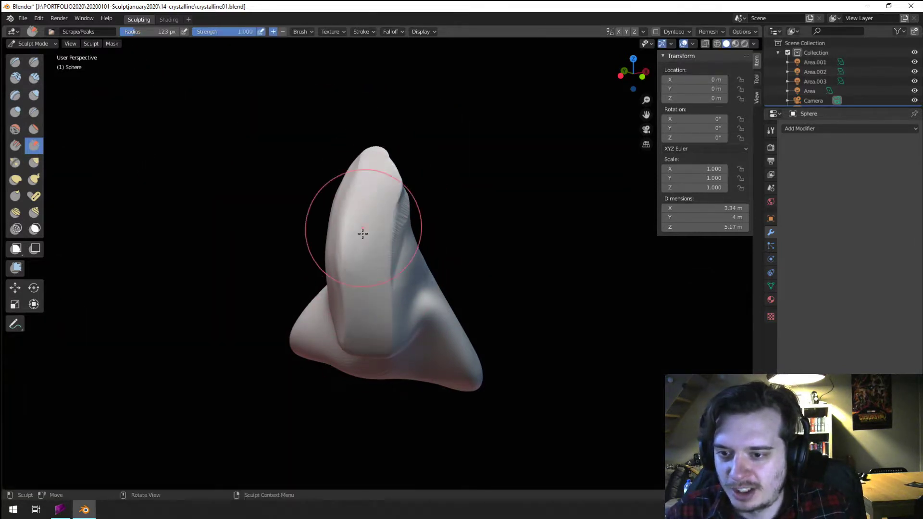
# - Scrape a flat plane along the upper side of the peak with a resized Scrape/Peaks brush
pyautogui.moveTo(363, 233); pyautogui.dragTo(317, 225, button='middle')
pyautogui.press('f')
pyautogui.click(359, 233)
pyautogui.moveTo(359, 174)
pyautogui.mouseDown()
pyautogui.moveTo(358, 163)
pyautogui.moveTo(361, 211)
pyautogui.mouseUp()
pyautogui.moveTo(354, 252)
pyautogui.mouseDown(button='middle')
pyautogui.moveTo(399, 249)
pyautogui.moveTo(430, 234)
pyautogui.mouseUp(button='middle')
# - Carve angular facets down the peak's side to its lower overhang with Scrape/Peaks at about 86 px radius
pyautogui.press('f')
pyautogui.click(389, 239)
pyautogui.moveTo(392, 216)
pyautogui.mouseDown()
pyautogui.moveTo(391, 187)
pyautogui.moveTo(404, 280)
pyautogui.moveTo(408, 231)
pyautogui.mouseUp()
pyautogui.moveTo(401, 238); pyautogui.dragTo(373, 225, button='middle')
pyautogui.moveTo(392, 211); pyautogui.dragTo(403, 289)
pyautogui.moveTo(385, 233)
pyautogui.mouseDown(button='middle')
pyautogui.moveTo(302, 226)
pyautogui.moveTo(375, 212)
pyautogui.moveTo(391, 303)
pyautogui.moveTo(375, 274)
pyautogui.mouseUp(button='middle')
pyautogui.moveTo(375, 274); pyautogui.dragTo(395, 290)
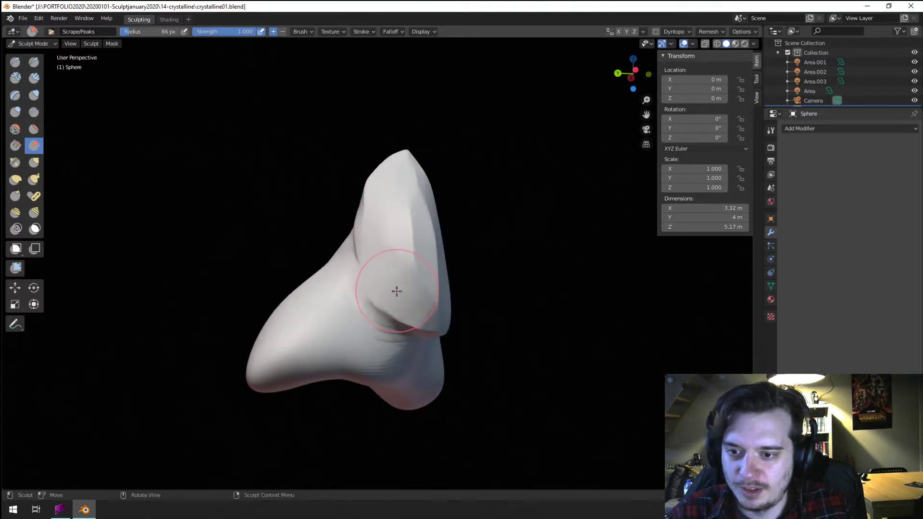
# - Scrape the facet edge above the peak's lower overhang with a resized Scrape/Peaks brush
pyautogui.press('f')
pyautogui.moveTo(395, 291)
pyautogui.mouseDown(button='middle')
pyautogui.moveTo(358, 294)
pyautogui.moveTo(371, 302)
pyautogui.mouseUp(button='middle')
pyautogui.click(347, 298)
pyautogui.moveTo(371, 302)
pyautogui.mouseDown()
pyautogui.moveTo(369, 327)
pyautogui.moveTo(383, 308)
pyautogui.moveTo(358, 306)
pyautogui.moveTo(366, 312)
pyautogui.mouseUp()
pyautogui.moveTo(374, 292)
pyautogui.mouseDown(button='middle')
pyautogui.moveTo(367, 300)
pyautogui.moveTo(428, 241)
pyautogui.moveTo(411, 275)
pyautogui.moveTo(427, 244)
pyautogui.moveTo(344, 241)
pyautogui.mouseUp(button='middle')
# - Pull the upper side of the peak outward and up with the Grab brush at 144 px radius
pyautogui.press('f')
pyautogui.click(398, 277)
pyautogui.press('g')
pyautogui.moveTo(377, 200)
pyautogui.mouseDown()
pyautogui.moveTo(350, 156)
pyautogui.moveTo(354, 175)
pyautogui.mouseUp()
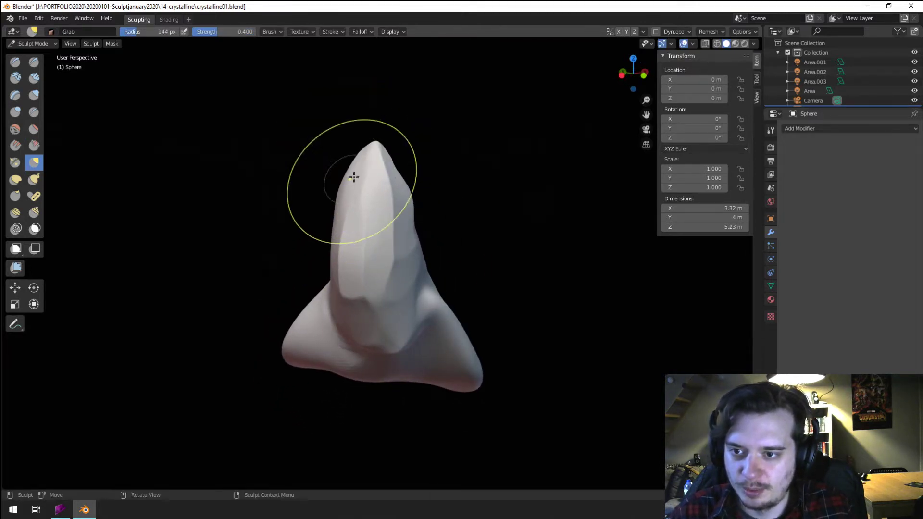
pyautogui.moveTo(354, 175)
pyautogui.mouseDown(button='middle')
pyautogui.moveTo(442, 172)
pyautogui.moveTo(370, 181)
pyautogui.moveTo(377, 226)
pyautogui.mouseUp(button='middle')
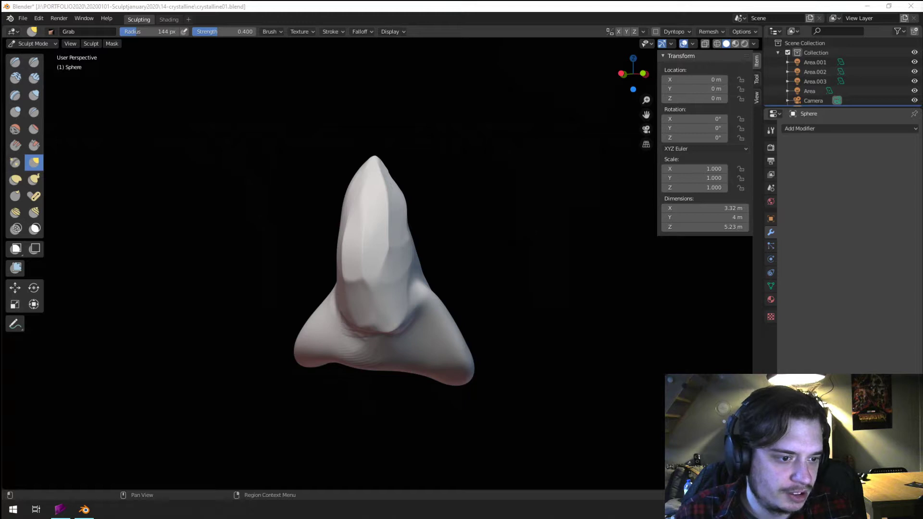
pyautogui.moveTo(364, 336); pyautogui.dragTo(377, 338, button='middle')
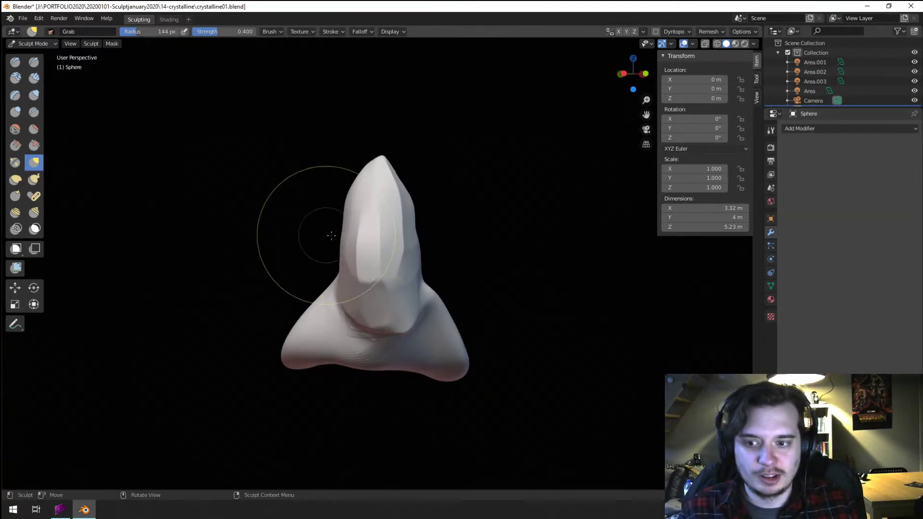
# - Stretch and broaden the peak's tip with the Grab brush, using radii of 150 px and 91 px
pyautogui.moveTo(377, 225)
pyautogui.mouseDown(button='middle')
pyautogui.moveTo(392, 224)
pyautogui.moveTo(344, 212)
pyautogui.moveTo(360, 198)
pyautogui.mouseUp(button='middle')
pyautogui.press('f')
pyautogui.click(350, 216)
pyautogui.press('f')
pyautogui.click(356, 211)
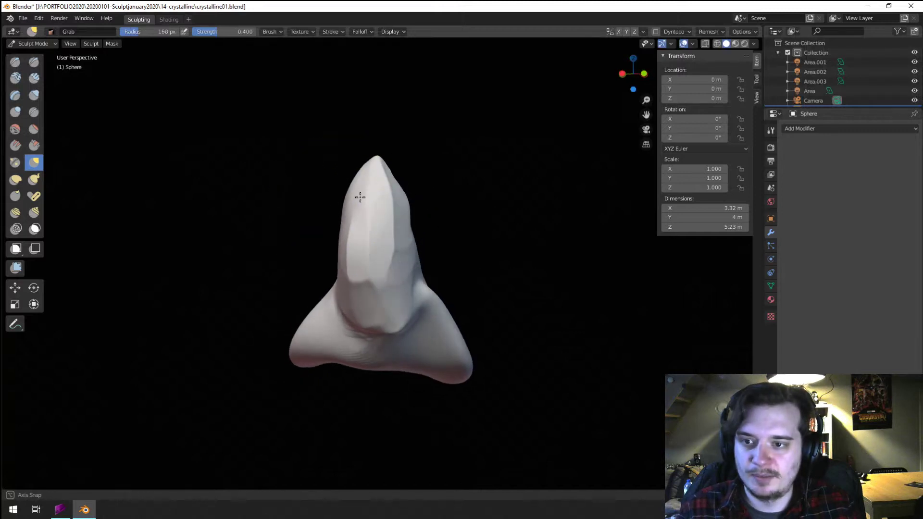
pyautogui.moveTo(353, 190); pyautogui.dragTo(348, 159)
pyautogui.moveTo(345, 164); pyautogui.dragTo(351, 168, button='middle')
pyautogui.press('f')
pyautogui.click(342, 174)
pyautogui.moveTo(341, 174); pyautogui.dragTo(347, 167)
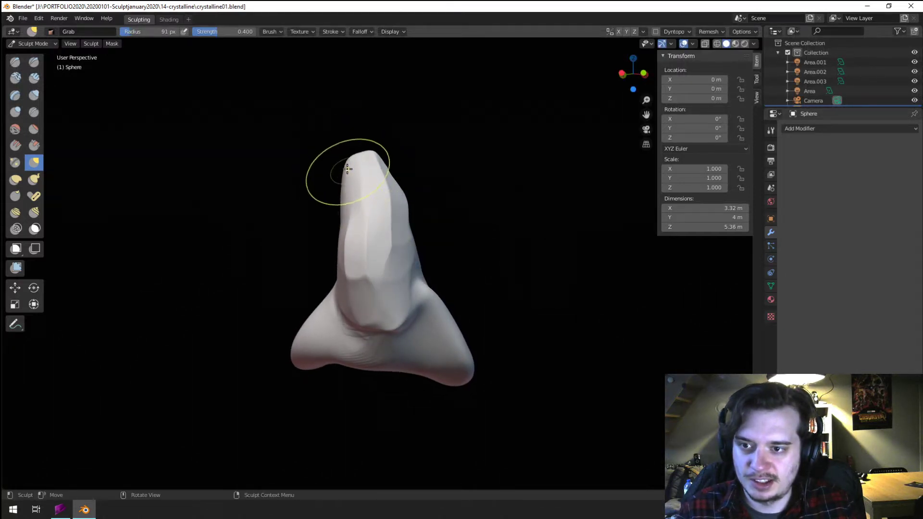
# - Reshape the peak's tip from above and behind with the Grab brush at about 92 px radius
pyautogui.moveTo(357, 170); pyautogui.dragTo(353, 180, button='middle')
pyautogui.press('f')
pyautogui.click(429, 157)
pyautogui.moveTo(365, 164); pyautogui.dragTo(367, 172)
pyautogui.moveTo(374, 176); pyautogui.dragTo(315, 195, button='middle')
pyautogui.press('f')
pyautogui.click(382, 198)
pyautogui.moveTo(380, 197); pyautogui.dragTo(350, 193, button='middle')
pyautogui.moveTo(354, 191); pyautogui.dragTo(361, 189)
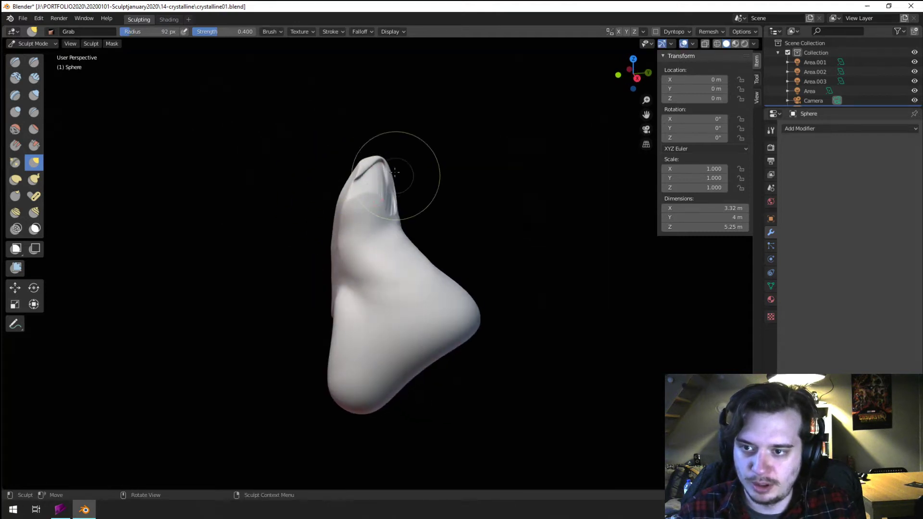
# - Flatten the back of the peak's tip with the Flatten/Contrast brush at 92 px radius
pyautogui.moveTo(392, 175); pyautogui.dragTo(336, 159, button='middle')
pyautogui.click(34, 129)
pyautogui.moveTo(373, 186); pyautogui.dragTo(385, 197)
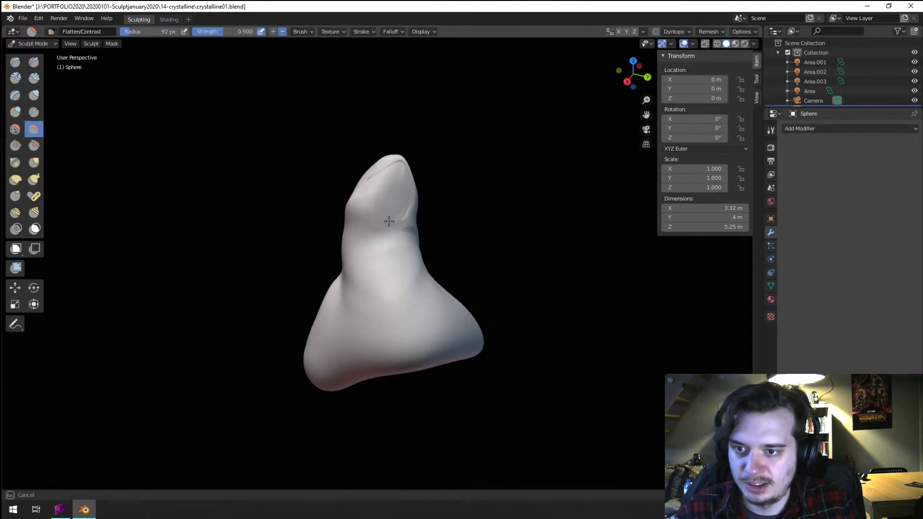
pyautogui.moveTo(403, 221); pyautogui.dragTo(354, 202, button='middle')
# - Swell the thin tip into a rounded head top with the Inflate/Deflate brush at 129 px radius
pyautogui.press('g')
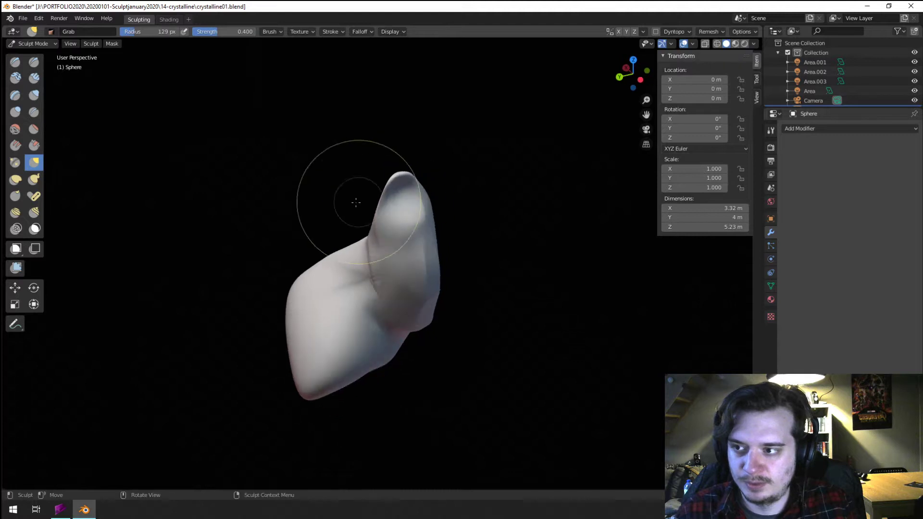
pyautogui.click(34, 96)
pyautogui.moveTo(404, 175); pyautogui.dragTo(412, 201)
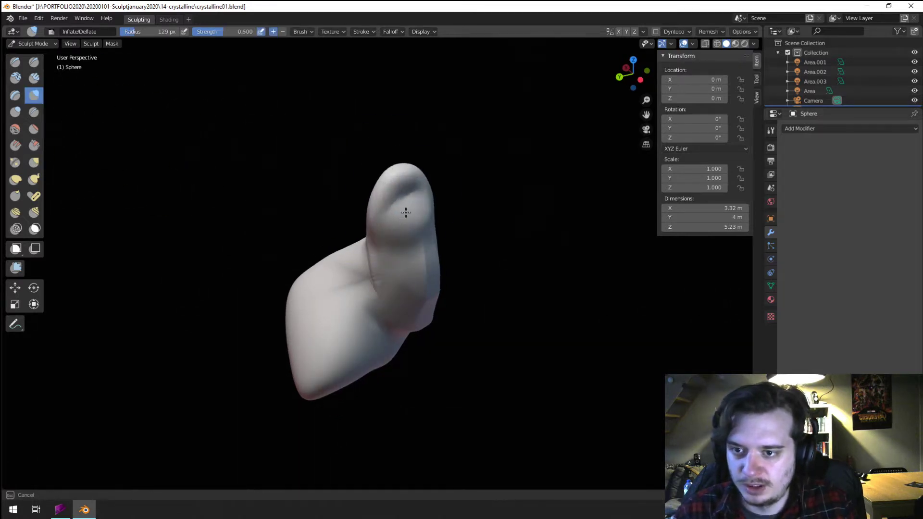
pyautogui.moveTo(412, 202)
pyautogui.mouseDown(button='middle')
pyautogui.moveTo(486, 189)
pyautogui.moveTo(381, 183)
pyautogui.mouseUp(button='middle')
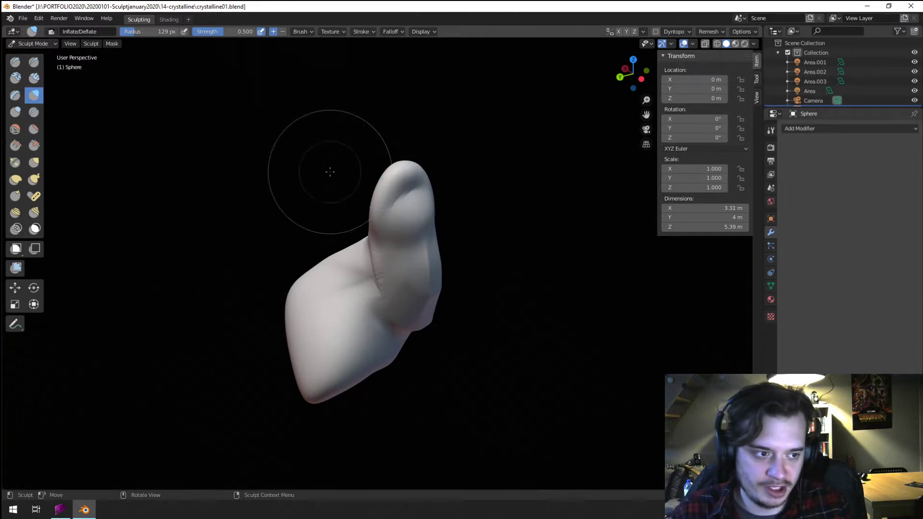
pyautogui.moveTo(327, 197)
pyautogui.mouseDown(button='middle')
pyautogui.moveTo(336, 203)
pyautogui.moveTo(323, 199)
pyautogui.moveTo(268, 240)
pyautogui.mouseUp(button='middle')
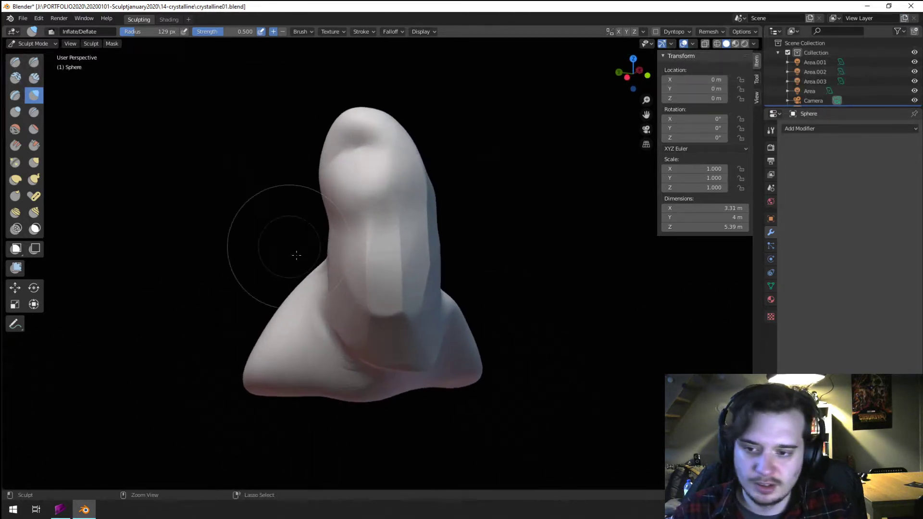
# - Adjust the head's outline with a resized Grab brush
pyautogui.press('g')
pyautogui.moveTo(344, 251)
pyautogui.mouseDown(button='middle')
pyautogui.moveTo(289, 274)
pyautogui.moveTo(338, 214)
pyautogui.moveTo(267, 231)
pyautogui.moveTo(279, 179)
pyautogui.mouseUp(button='middle')
pyautogui.press('f')
pyautogui.click(267, 231)
pyautogui.moveTo(340, 134); pyautogui.dragTo(423, 202, button='middle')
pyautogui.moveTo(423, 202); pyautogui.dragTo(412, 212)
pyautogui.moveTo(412, 212)
pyautogui.mouseDown(button='middle')
pyautogui.moveTo(478, 201)
pyautogui.moveTo(414, 250)
pyautogui.mouseUp(button='middle')
# - Carve two eye sockets into the front facets with the Blob brush at 54 px and adjust them with Grab at 108 px
pyautogui.click(15, 112)
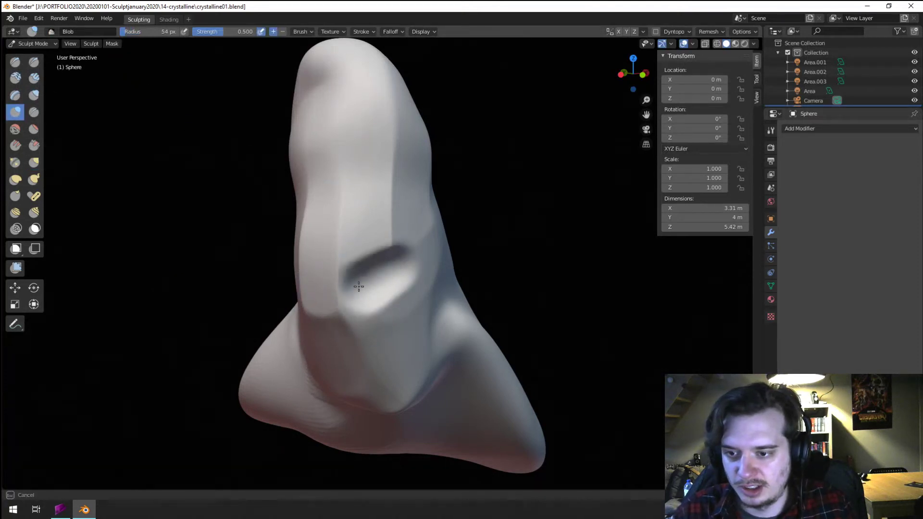
pyautogui.moveTo(359, 287)
pyautogui.mouseDown(button='middle')
pyautogui.moveTo(382, 280)
pyautogui.moveTo(356, 278)
pyautogui.moveTo(350, 267)
pyautogui.mouseUp(button='middle')
pyautogui.press('g')
pyautogui.press('f')
pyautogui.click(387, 256)
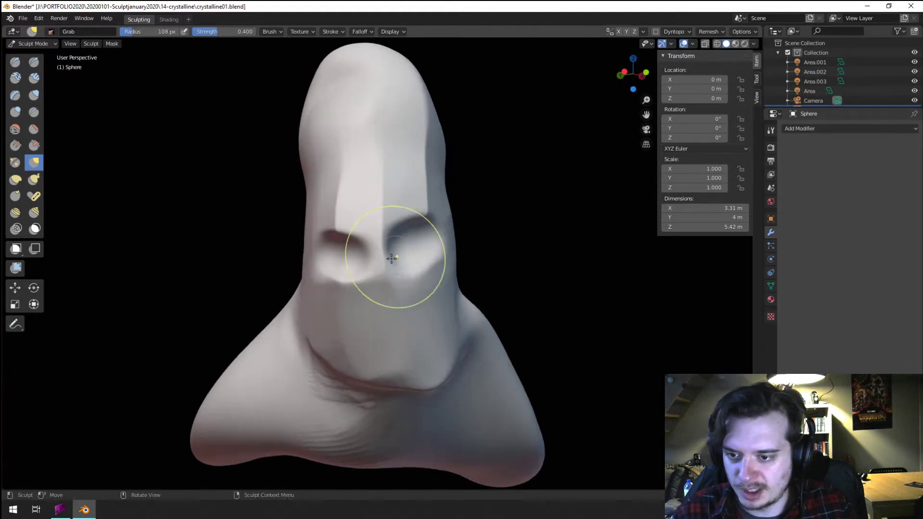
pyautogui.scroll(4, 376, 247)
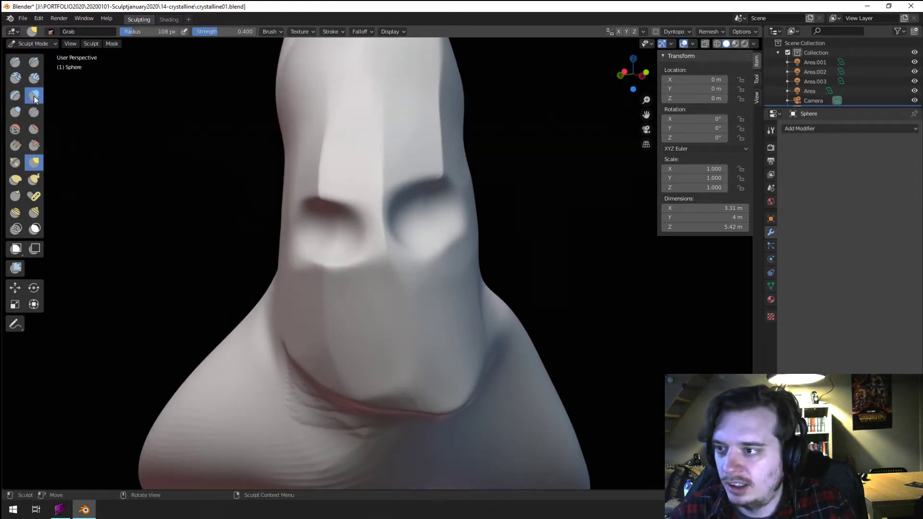
# - Build up a nose and brow ridges around the eye sockets with the Blob brush at 67 px radius
pyautogui.click(15, 112)
pyautogui.press('f')
pyautogui.click(379, 211)
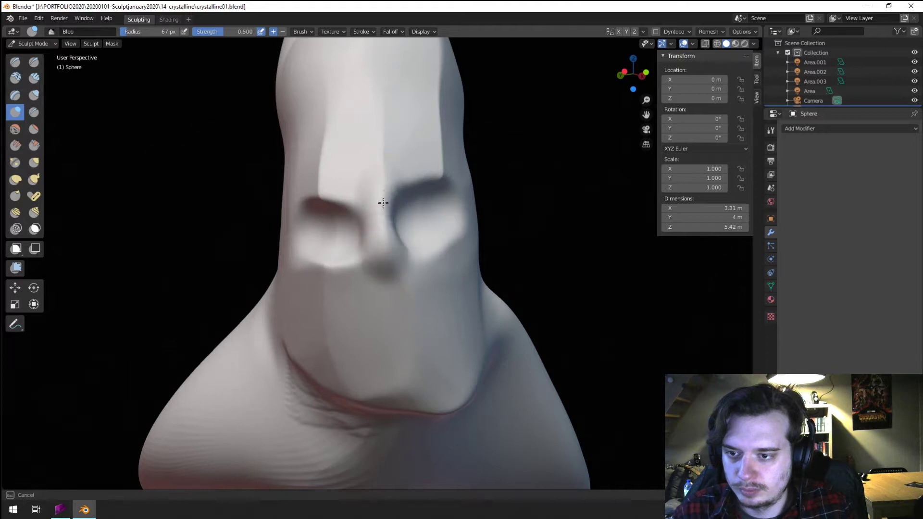
pyautogui.moveTo(383, 203)
pyautogui.mouseDown(button='middle')
pyautogui.moveTo(327, 210)
pyautogui.moveTo(345, 235)
pyautogui.moveTo(293, 226)
pyautogui.moveTo(347, 248)
pyautogui.mouseUp(button='middle')
# - Pull the brows down over the eye sockets with the Grab brush, enlarging its radius from 120 px to 169 px
pyautogui.press('g')
pyautogui.press('f')
pyautogui.click(329, 258)
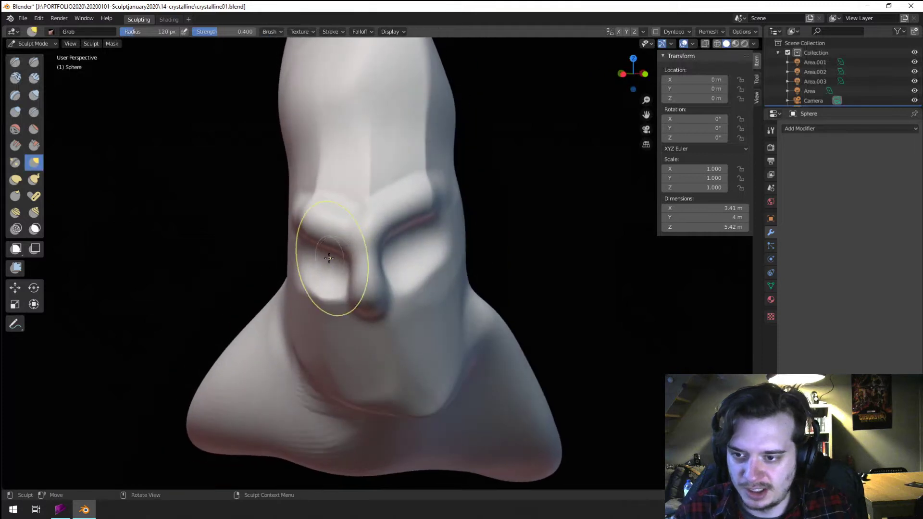
pyautogui.press('f')
pyautogui.click(335, 253)
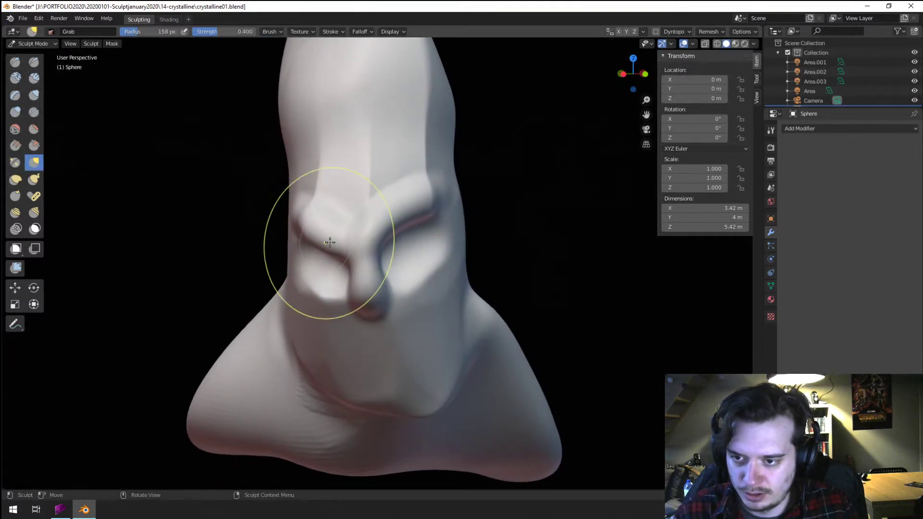
pyautogui.press('f')
pyautogui.click(392, 216)
pyautogui.moveTo(385, 207)
pyautogui.mouseDown(button='middle')
pyautogui.moveTo(364, 210)
pyautogui.moveTo(403, 217)
pyautogui.mouseUp(button='middle')
pyautogui.moveTo(399, 248); pyautogui.dragTo(327, 261, button='middle')
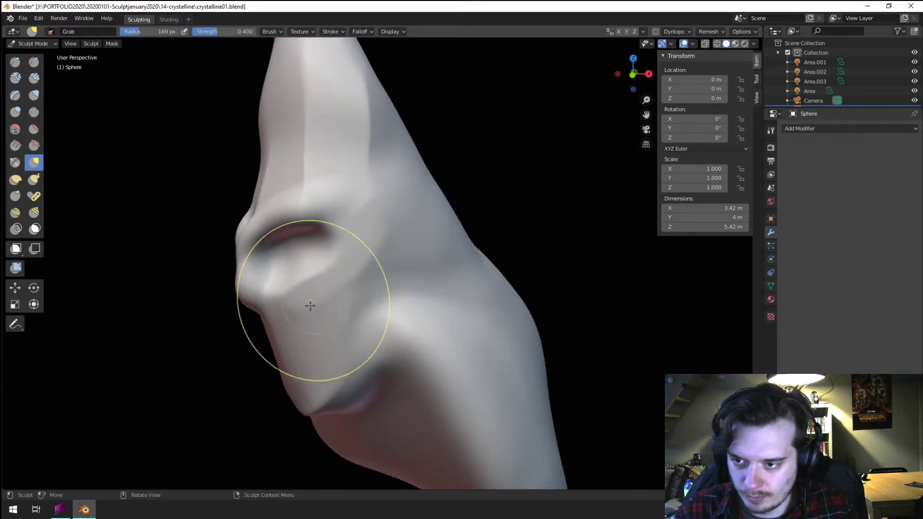
# - Shape the face profile and jaw with the Grab brush at radii between 180 px and 234 px
pyautogui.moveTo(298, 295)
pyautogui.mouseDown(button='middle')
pyautogui.moveTo(448, 268)
pyautogui.moveTo(370, 282)
pyautogui.moveTo(388, 332)
pyautogui.mouseUp(button='middle')
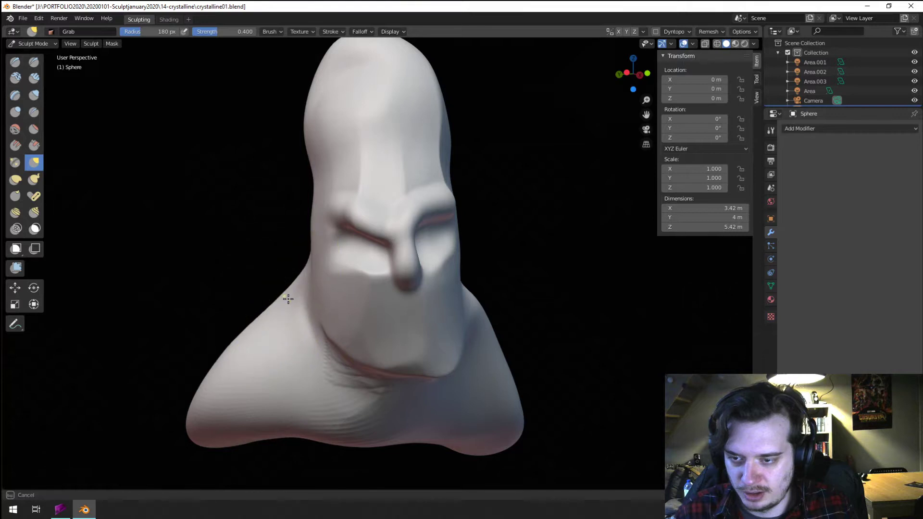
pyautogui.moveTo(288, 299)
pyautogui.mouseDown(button='middle')
pyautogui.moveTo(366, 284)
pyautogui.moveTo(371, 307)
pyautogui.moveTo(346, 294)
pyautogui.mouseUp(button='middle')
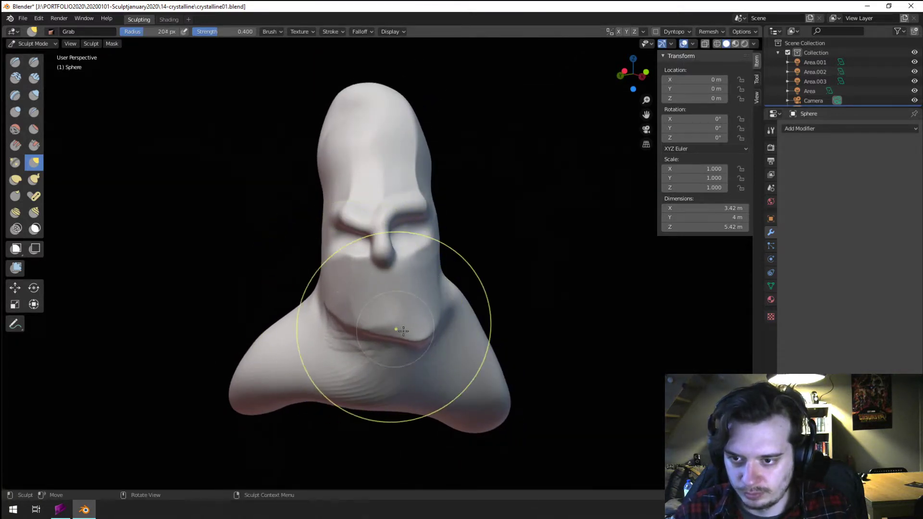
pyautogui.moveTo(416, 334); pyautogui.dragTo(315, 331, button='middle')
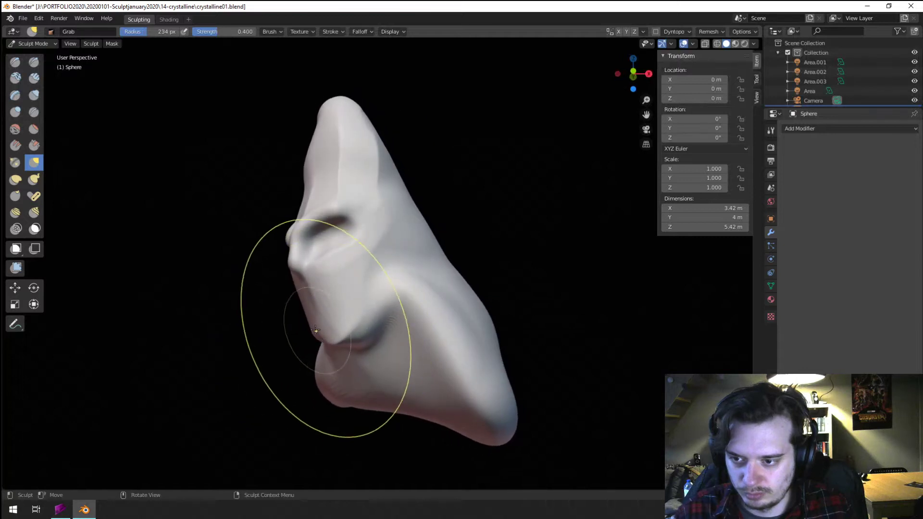
pyautogui.moveTo(260, 322); pyautogui.dragTo(258, 322)
pyautogui.moveTo(274, 321); pyautogui.dragTo(255, 319, button='middle')
pyautogui.press('f')
pyautogui.click(241, 318)
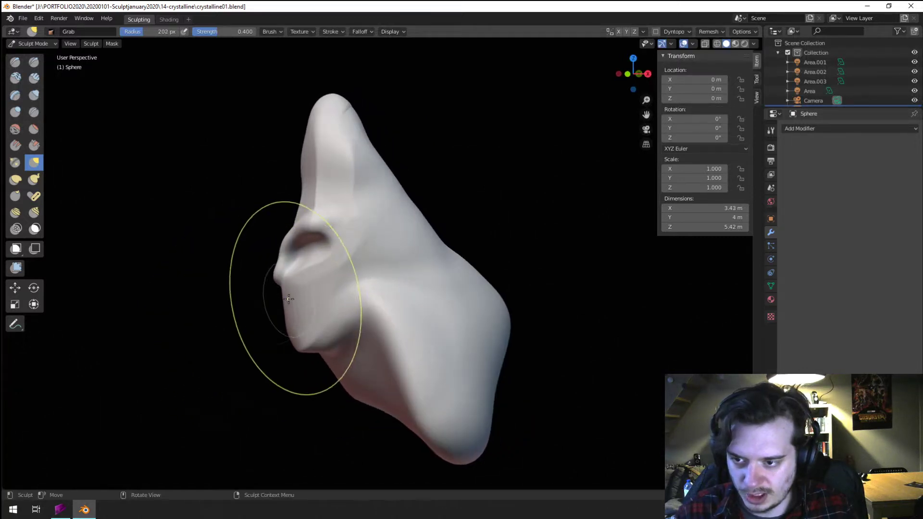
# - Shape the jaw's underside and the neck-to-shoulder transition with the Grab brush at 171 px radius
pyautogui.moveTo(298, 299)
pyautogui.mouseDown(button='middle')
pyautogui.moveTo(352, 291)
pyautogui.moveTo(332, 317)
pyautogui.moveTo(397, 283)
pyautogui.moveTo(366, 303)
pyautogui.moveTo(389, 305)
pyautogui.moveTo(370, 302)
pyautogui.mouseUp(button='middle')
pyautogui.press('f')
pyautogui.click(309, 330)
pyautogui.press('f')
pyautogui.click(365, 302)
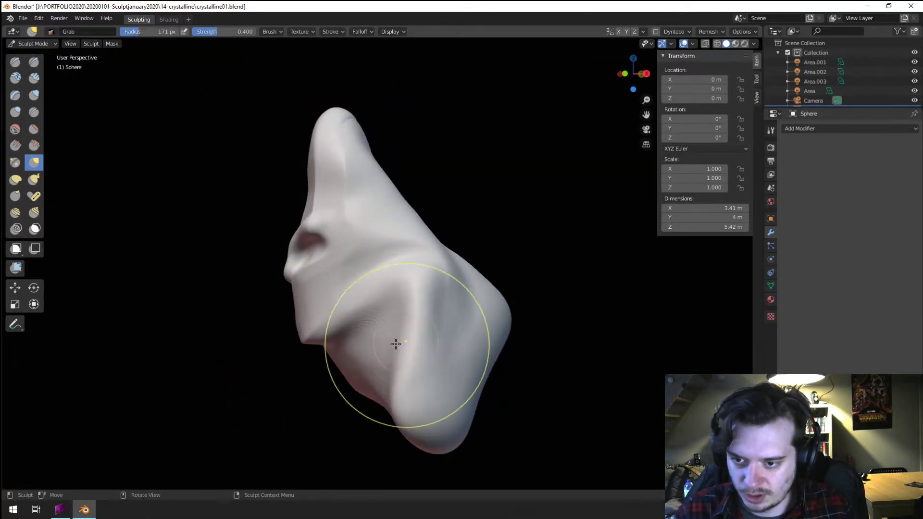
pyautogui.moveTo(395, 343)
pyautogui.mouseDown(button='middle')
pyautogui.moveTo(457, 319)
pyautogui.moveTo(373, 341)
pyautogui.mouseUp(button='middle')
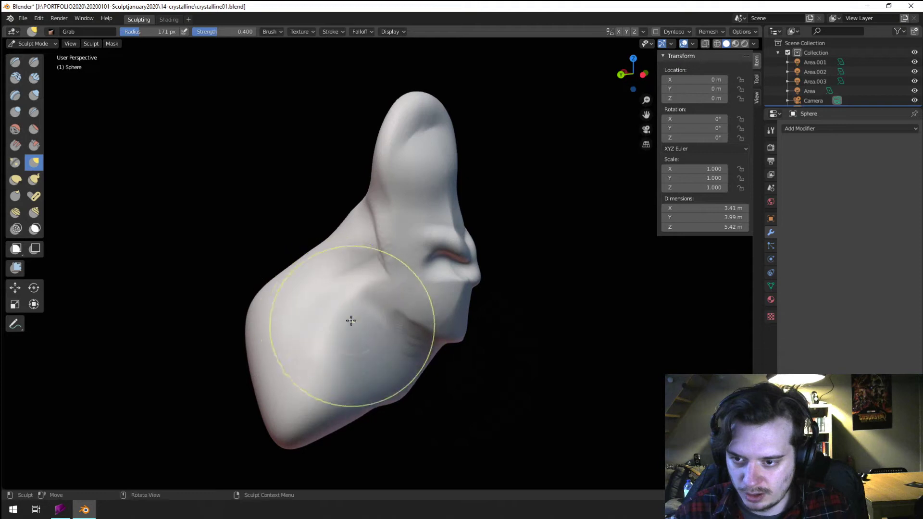
pyautogui.moveTo(328, 374); pyautogui.dragTo(325, 352, button='middle')
# - Reshape the back of the shoulder and the lower chest with the Grab brush at radii from 106 px to 212 px
pyautogui.moveTo(315, 262); pyautogui.dragTo(370, 324, button='middle')
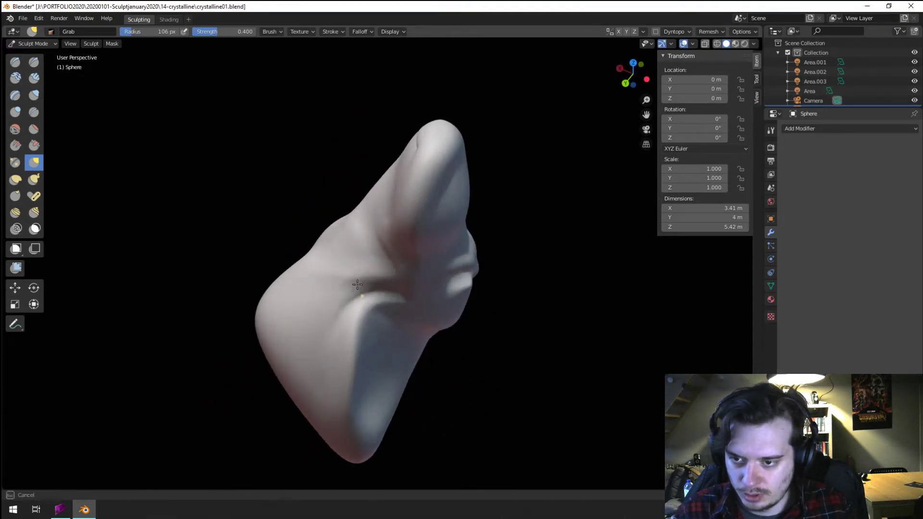
pyautogui.moveTo(357, 284)
pyautogui.mouseDown(button='middle')
pyautogui.moveTo(393, 373)
pyautogui.moveTo(409, 316)
pyautogui.mouseUp(button='middle')
pyautogui.press('f')
pyautogui.click(422, 340)
pyautogui.press('f')
pyautogui.click(423, 342)
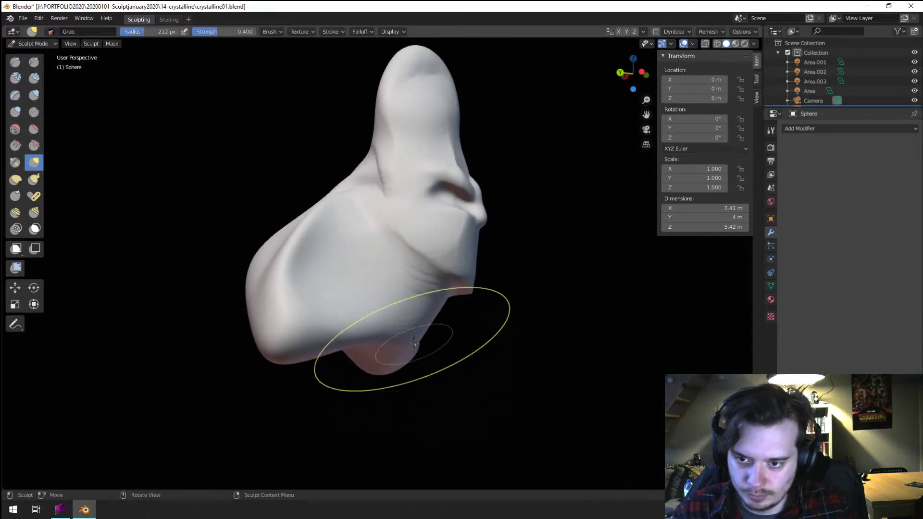
# - Pull both shoulders up and outward with the Grab brush at about 300 px radius
pyautogui.press('f')
pyautogui.click(319, 334)
pyautogui.moveTo(319, 334)
pyautogui.mouseDown(button='middle')
pyautogui.moveTo(254, 347)
pyautogui.moveTo(298, 336)
pyautogui.moveTo(232, 319)
pyautogui.mouseUp(button='middle')
pyautogui.moveTo(233, 319); pyautogui.dragTo(202, 247)
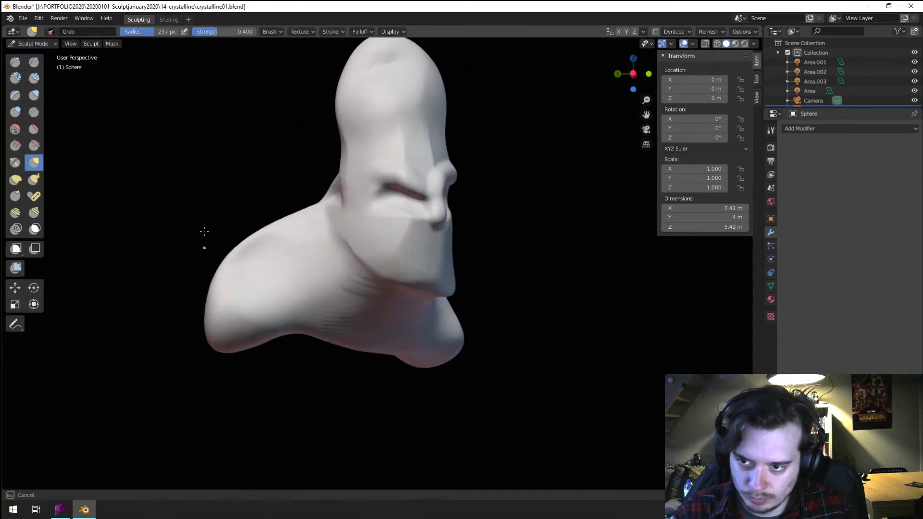
pyautogui.press('f')
pyautogui.moveTo(502, 308)
pyautogui.mouseDown(button='middle')
pyautogui.moveTo(370, 315)
pyautogui.moveTo(445, 315)
pyautogui.mouseUp(button='middle')
pyautogui.press('f')
pyautogui.click(400, 314)
pyautogui.moveTo(461, 321)
pyautogui.mouseDown()
pyautogui.moveTo(517, 266)
pyautogui.moveTo(518, 220)
pyautogui.mouseUp()
pyautogui.press('f')
pyautogui.click(537, 280)
pyautogui.moveTo(501, 230); pyautogui.dragTo(537, 236, button='middle')
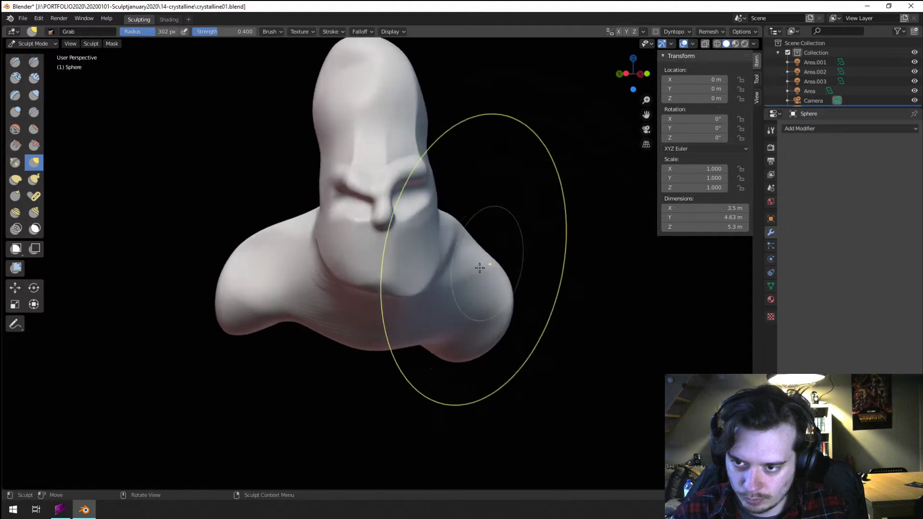
# - Refine the shoulder and neck silhouette from several sides with the Grab brush
pyautogui.moveTo(460, 236); pyautogui.dragTo(447, 224)
pyautogui.moveTo(446, 222); pyautogui.dragTo(370, 222, button='middle')
pyautogui.moveTo(358, 221); pyautogui.dragTo(347, 214)
pyautogui.moveTo(365, 240)
pyautogui.mouseDown(button='middle')
pyautogui.moveTo(314, 268)
pyautogui.moveTo(377, 262)
pyautogui.mouseUp(button='middle')
pyautogui.moveTo(440, 270); pyautogui.dragTo(423, 274)
pyautogui.moveTo(420, 275)
pyautogui.mouseDown(button='middle')
pyautogui.moveTo(402, 285)
pyautogui.moveTo(370, 247)
pyautogui.mouseUp(button='middle')
# - Inflate the chest between the shoulders with Inflate/Deflate at 138 px radius and smooth its surface
pyautogui.click(34, 95)
pyautogui.moveTo(379, 298)
pyautogui.mouseDown(button='middle')
pyautogui.moveTo(406, 314)
pyautogui.moveTo(398, 300)
pyautogui.mouseUp(button='middle')
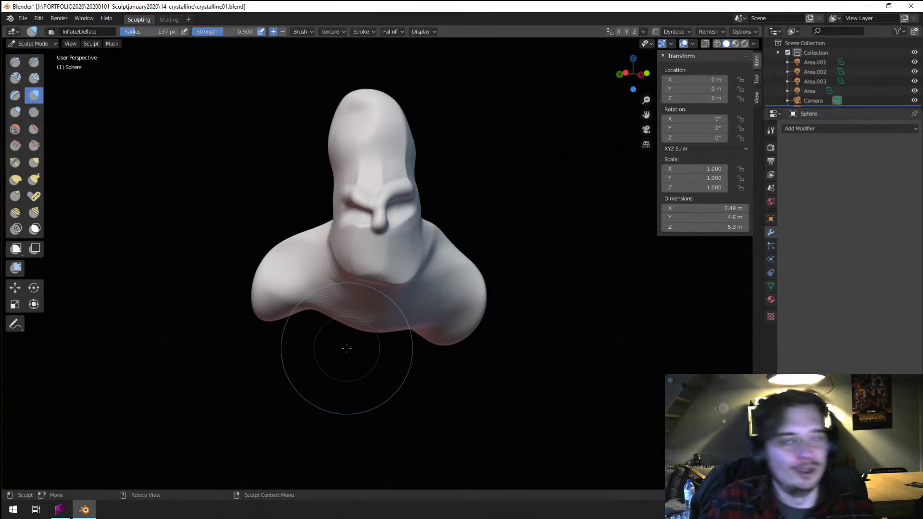
pyautogui.moveTo(154, 244); pyautogui.dragTo(243, 299, button='middle')
pyautogui.scroll(3, 305, 272)
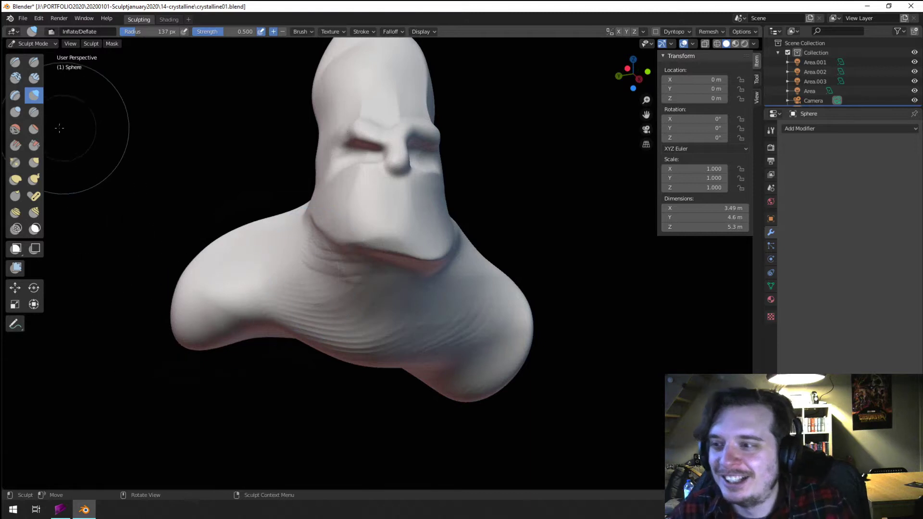
pyautogui.moveTo(251, 305)
pyautogui.mouseDown()
pyautogui.moveTo(365, 354)
pyautogui.moveTo(476, 333)
pyautogui.moveTo(435, 321)
pyautogui.mouseUp()
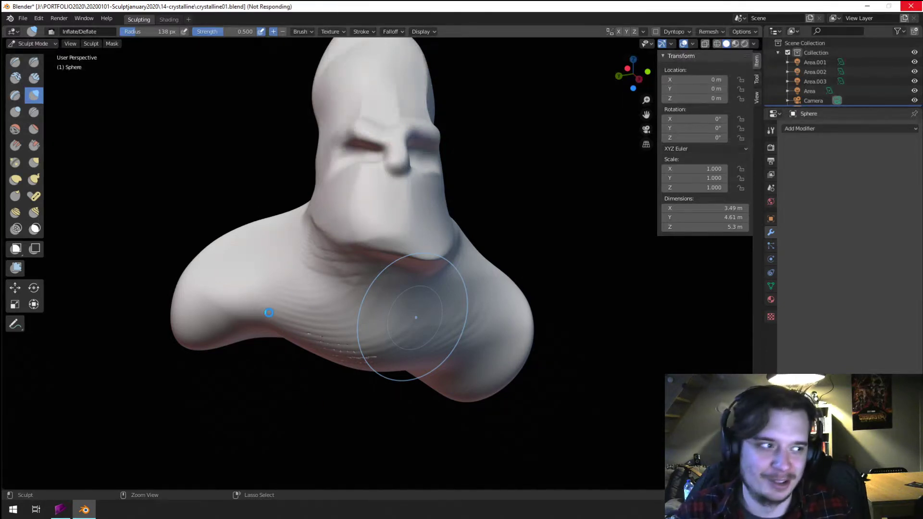
pyautogui.moveTo(200, 314)
pyautogui.keyDown('shift'); pyautogui.mouseDown()
pyautogui.moveTo(241, 332)
pyautogui.moveTo(229, 274)
pyautogui.moveTo(287, 293)
pyautogui.moveTo(349, 268)
pyautogui.moveTo(439, 340)
pyautogui.mouseUp(); pyautogui.keyUp('shift')
# - Build up a neck muscle from below the jaw to the shoulder with Inflate/Deflate at 138 px radius
pyautogui.moveTo(439, 340); pyautogui.dragTo(457, 313, button='middle')
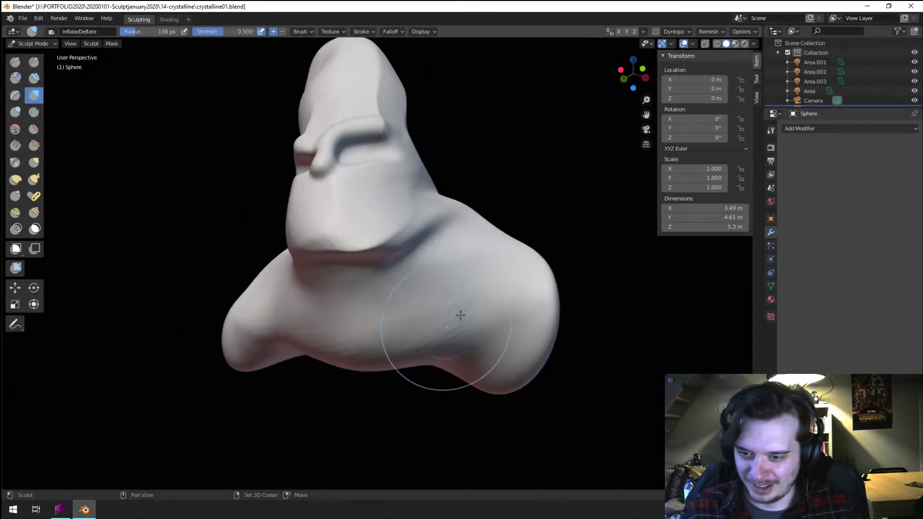
pyautogui.moveTo(396, 303); pyautogui.dragTo(443, 304, button='middle')
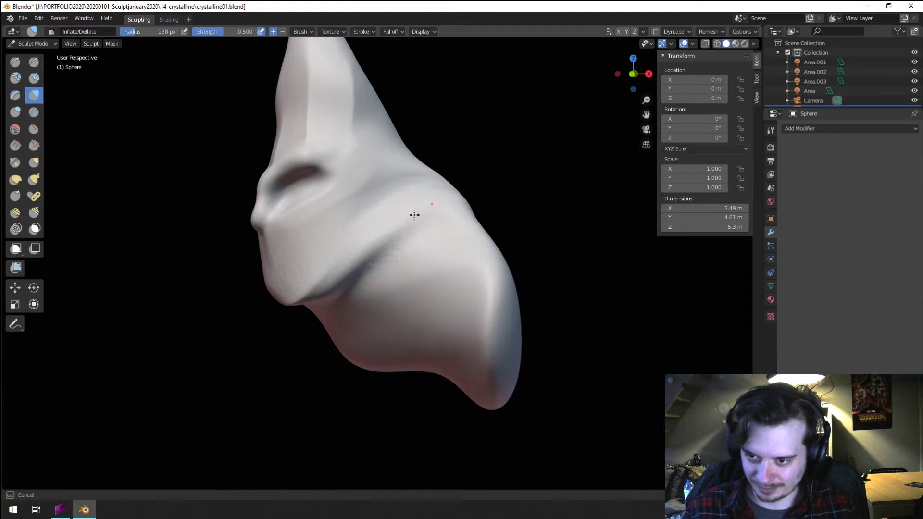
pyautogui.moveTo(414, 212); pyautogui.dragTo(413, 275, button='middle')
# - Carve a crease along the neck muscle from the jaw to the shoulder with the Crease brush at 91 px radius
pyautogui.click(34, 112)
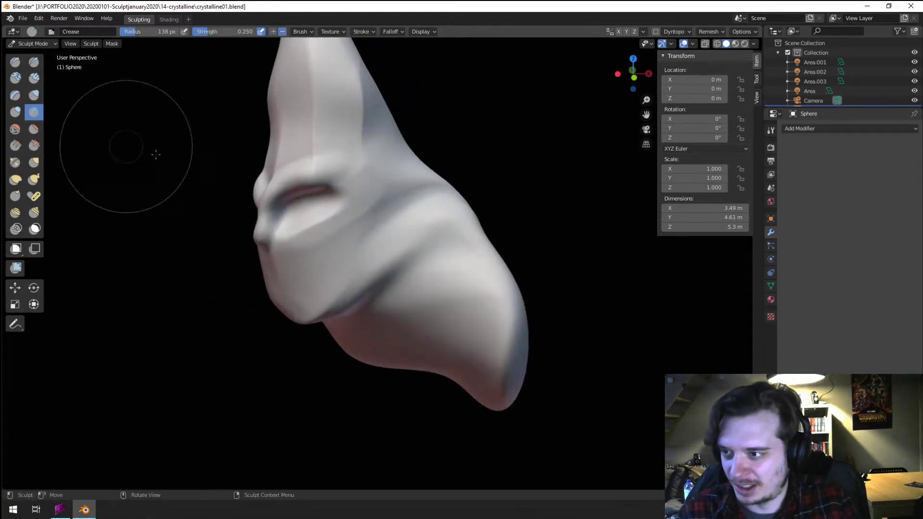
pyautogui.press('f')
pyautogui.click(370, 270)
pyautogui.moveTo(369, 284)
pyautogui.mouseDown()
pyautogui.moveTo(443, 194)
pyautogui.moveTo(387, 264)
pyautogui.moveTo(418, 206)
pyautogui.mouseUp()
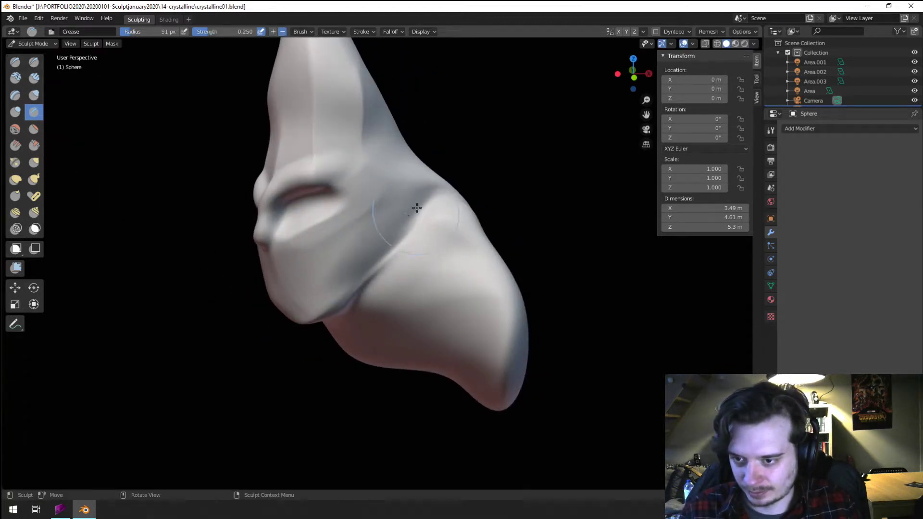
# - Extend the crease below and behind the jaw, where it meets the neck, with the Crease brush
pyautogui.moveTo(332, 312)
pyautogui.mouseDown()
pyautogui.moveTo(428, 185)
pyautogui.moveTo(308, 332)
pyautogui.mouseUp()
pyautogui.moveTo(437, 192)
pyautogui.mouseDown(button='middle')
pyautogui.moveTo(330, 235)
pyautogui.moveTo(398, 239)
pyautogui.moveTo(375, 225)
pyautogui.mouseUp(button='middle')
pyautogui.moveTo(375, 225)
pyautogui.mouseDown()
pyautogui.moveTo(370, 190)
pyautogui.moveTo(379, 222)
pyautogui.mouseUp()
pyautogui.moveTo(370, 212)
pyautogui.mouseDown(button='middle')
pyautogui.moveTo(297, 202)
pyautogui.moveTo(319, 186)
pyautogui.moveTo(371, 190)
pyautogui.moveTo(360, 173)
pyautogui.mouseUp(button='middle')
pyautogui.press('f')
pyautogui.click(379, 202)
pyautogui.press('f')
pyautogui.click(309, 190)
pyautogui.moveTo(309, 190)
pyautogui.mouseDown(button='middle')
pyautogui.moveTo(269, 193)
pyautogui.moveTo(202, 158)
pyautogui.mouseUp(button='middle')
# - Build up thick, bushy brows on both sides of the forehead with Clay Strips at 56 px radius
pyautogui.click(33, 77)
pyautogui.moveTo(288, 125); pyautogui.dragTo(381, 138, button='middle')
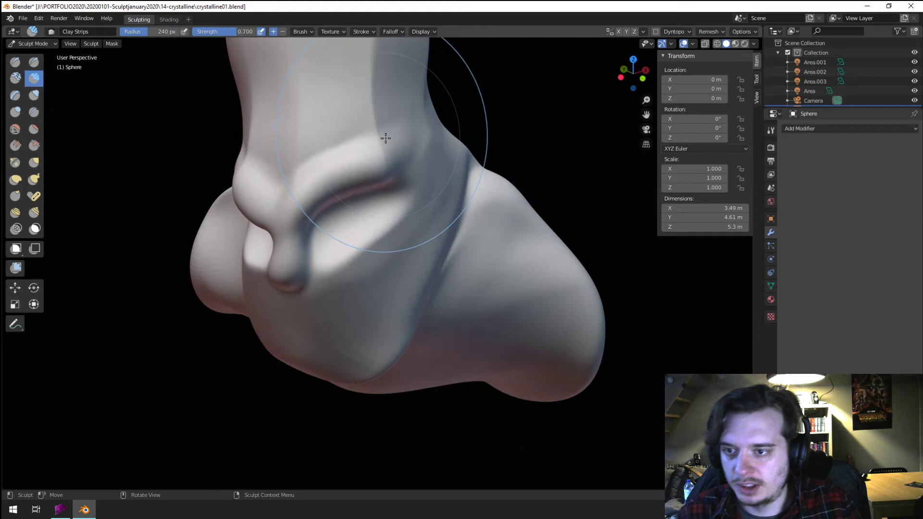
pyautogui.press('f')
pyautogui.click(311, 152)
pyautogui.moveTo(318, 150); pyautogui.dragTo(300, 206)
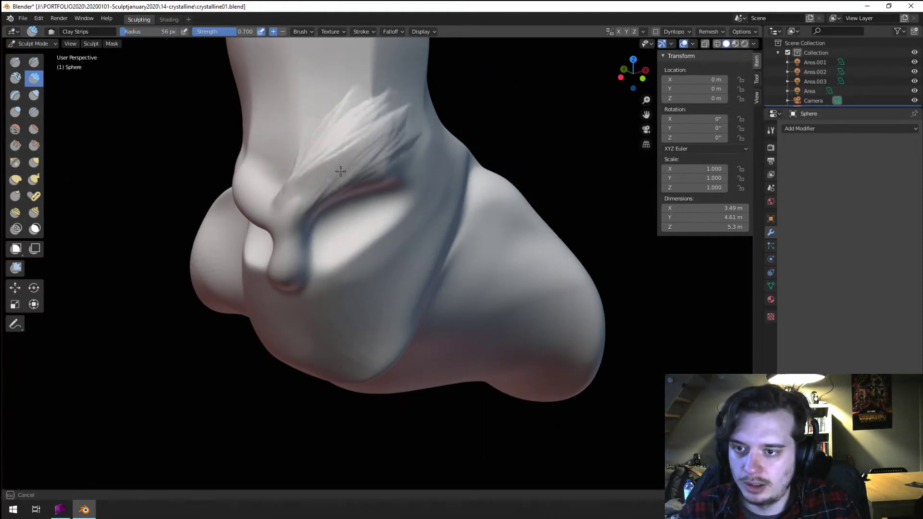
pyautogui.moveTo(278, 174); pyautogui.dragTo(318, 161, button='middle')
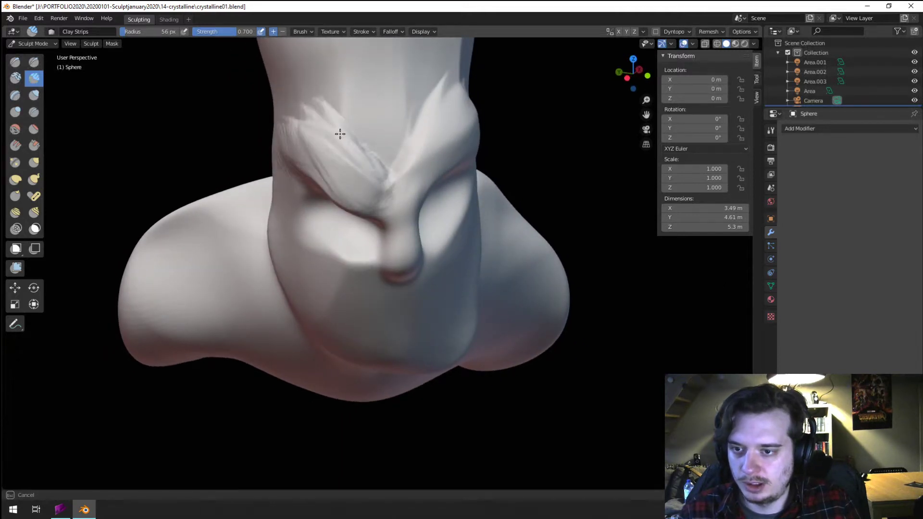
pyautogui.moveTo(357, 192)
pyautogui.mouseDown(button='middle')
pyautogui.moveTo(336, 150)
pyautogui.moveTo(371, 111)
pyautogui.mouseUp(button='middle')
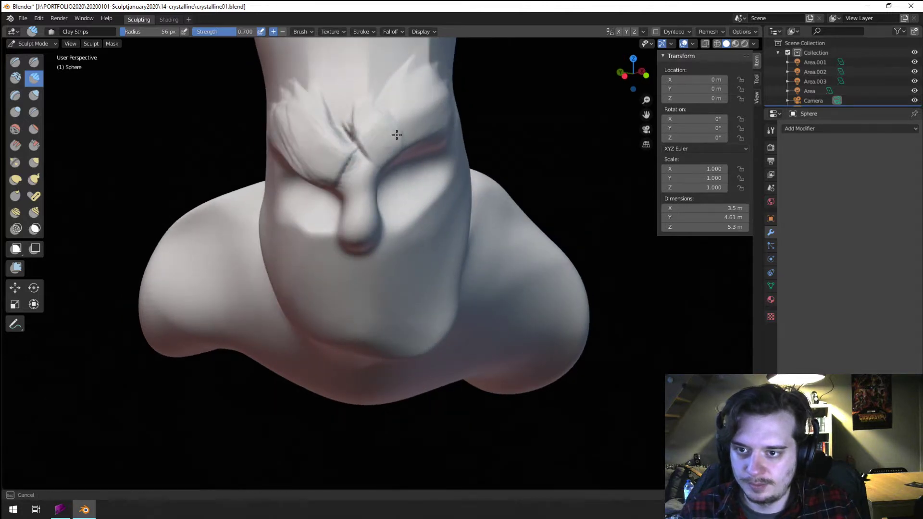
# - Reshape the inner brows and the bridge of the nose with the Grab brush, reducing its radius to 108 px
pyautogui.press('g')
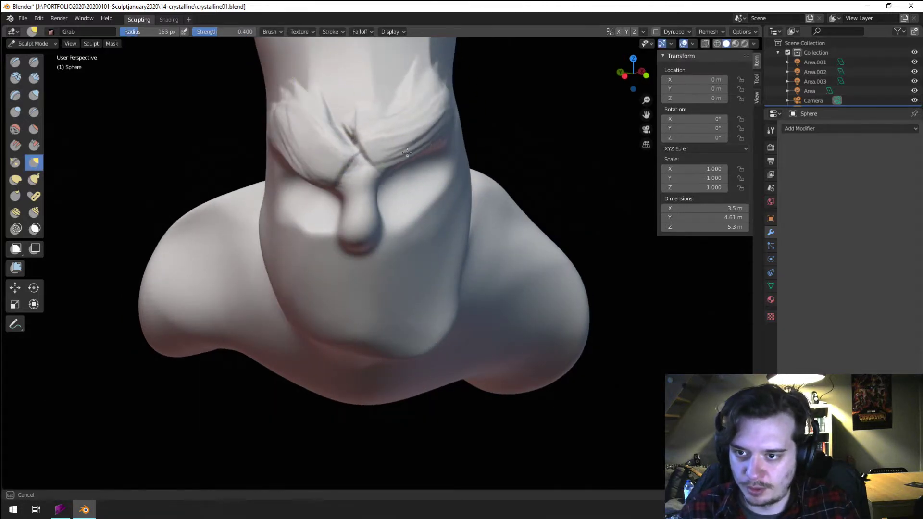
pyautogui.moveTo(418, 94)
pyautogui.mouseDown(button='middle')
pyautogui.moveTo(356, 101)
pyautogui.moveTo(421, 91)
pyautogui.moveTo(407, 93)
pyautogui.mouseUp(button='middle')
pyautogui.press('f')
pyautogui.click(380, 124)
pyautogui.press('f')
pyautogui.click(356, 147)
pyautogui.moveTo(377, 126)
pyautogui.mouseDown(button='middle')
pyautogui.moveTo(407, 127)
pyautogui.moveTo(331, 145)
pyautogui.moveTo(342, 157)
pyautogui.mouseUp(button='middle')
pyautogui.press('f')
pyautogui.click(331, 145)
pyautogui.press('f')
pyautogui.click(341, 156)
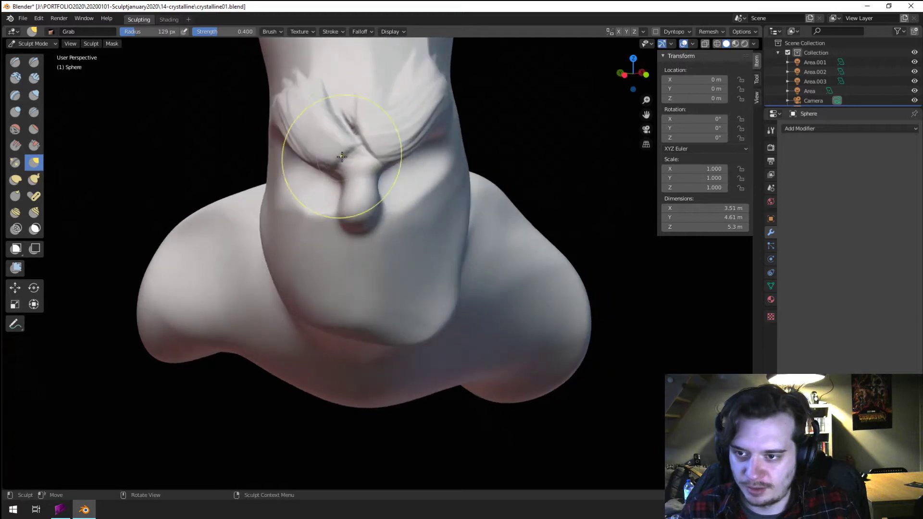
pyautogui.moveTo(398, 126)
pyautogui.mouseDown(button='middle')
pyautogui.moveTo(418, 128)
pyautogui.moveTo(408, 126)
pyautogui.mouseUp(button='middle')
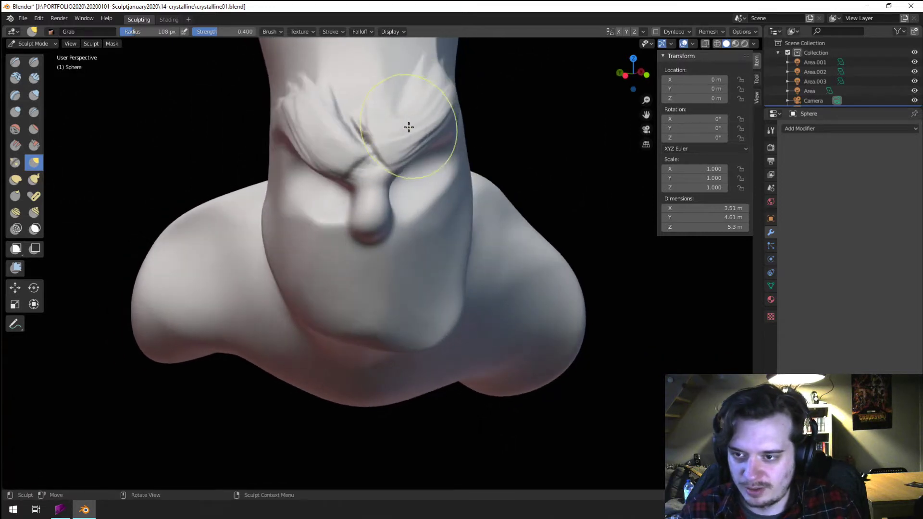
# - Refine the nose into a longer, slimmer shape with a narrower tip using the Grab brush
pyautogui.press('f')
pyautogui.click(333, 131)
pyautogui.moveTo(333, 131)
pyautogui.mouseDown(button='middle')
pyautogui.moveTo(400, 147)
pyautogui.moveTo(336, 144)
pyautogui.moveTo(367, 130)
pyautogui.moveTo(336, 129)
pyautogui.moveTo(370, 144)
pyautogui.moveTo(392, 124)
pyautogui.moveTo(347, 198)
pyautogui.mouseUp(button='middle')
pyautogui.press('f')
pyautogui.click(336, 134)
pyautogui.scroll(3, 382, 131)
pyautogui.press('f')
pyautogui.click(351, 156)
pyautogui.press('f')
pyautogui.click(332, 204)
pyautogui.click(384, 200)
pyautogui.moveTo(377, 204); pyautogui.dragTo(357, 229)
pyautogui.moveTo(352, 235)
pyautogui.mouseDown(button='middle')
pyautogui.moveTo(279, 227)
pyautogui.moveTo(303, 226)
pyautogui.mouseUp(button='middle')
pyautogui.press('f')
pyautogui.click(244, 226)
# - Build up a thick band across the mouth and chin with Clay Strips at 85 px radius
pyautogui.click(37, 82)
pyautogui.press('f')
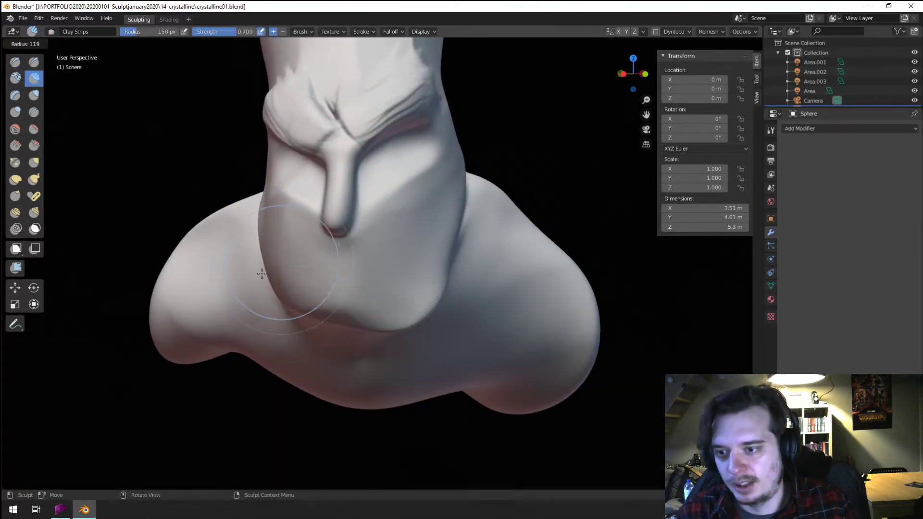
pyautogui.click(269, 273)
pyautogui.moveTo(299, 278); pyautogui.dragTo(272, 273)
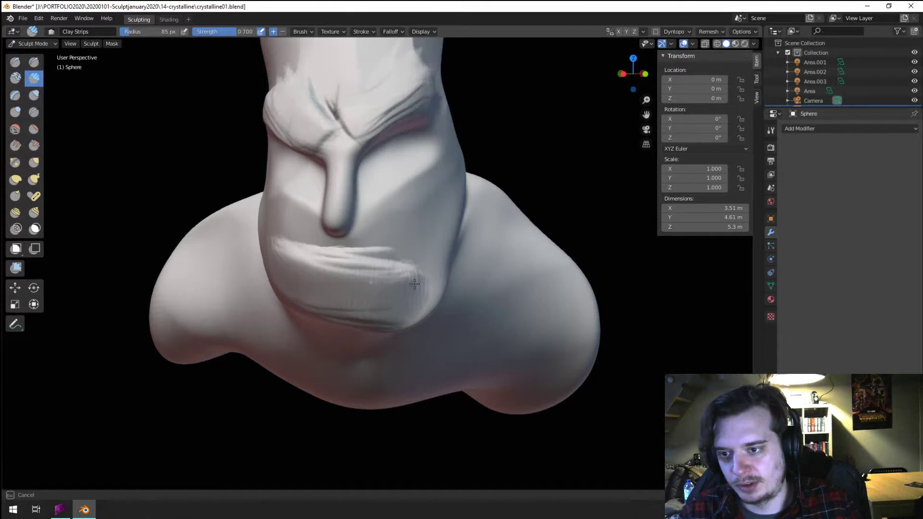
pyautogui.moveTo(414, 284); pyautogui.dragTo(407, 284)
pyautogui.moveTo(403, 283); pyautogui.dragTo(330, 260, button='middle')
pyautogui.moveTo(307, 269)
pyautogui.mouseDown()
pyautogui.moveTo(346, 247)
pyautogui.moveTo(366, 257)
pyautogui.moveTo(313, 288)
pyautogui.mouseUp()
pyautogui.moveTo(323, 255)
pyautogui.mouseDown(button='middle')
pyautogui.moveTo(361, 244)
pyautogui.moveTo(347, 220)
pyautogui.mouseUp(button='middle')
# - Extend the built-up band along the side of the jaw and fill the chin with Clay Strips at about 88 px radius
pyautogui.press('f')
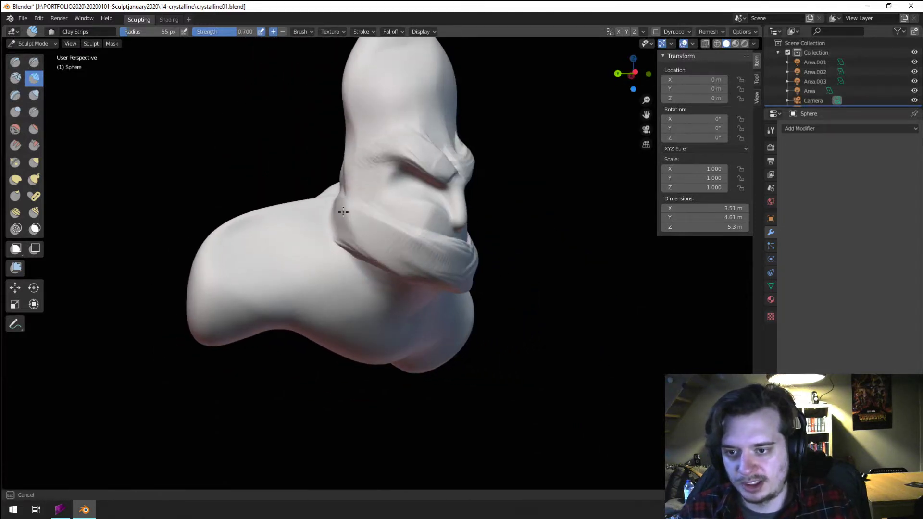
pyautogui.press('f')
pyautogui.moveTo(343, 212)
pyautogui.mouseDown()
pyautogui.moveTo(409, 244)
pyautogui.moveTo(350, 237)
pyautogui.mouseUp()
pyautogui.click(413, 246)
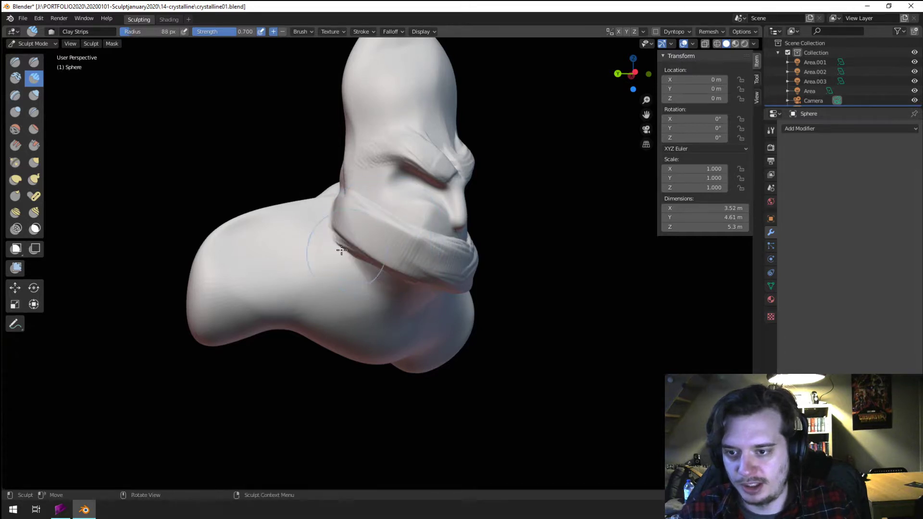
pyautogui.moveTo(451, 264); pyautogui.dragTo(457, 265)
pyautogui.moveTo(423, 257); pyautogui.dragTo(353, 239, button='middle')
pyautogui.moveTo(370, 229); pyautogui.dragTo(428, 231)
pyautogui.moveTo(390, 236); pyautogui.dragTo(355, 211, button='middle')
pyautogui.moveTo(363, 230); pyautogui.dragTo(402, 236)
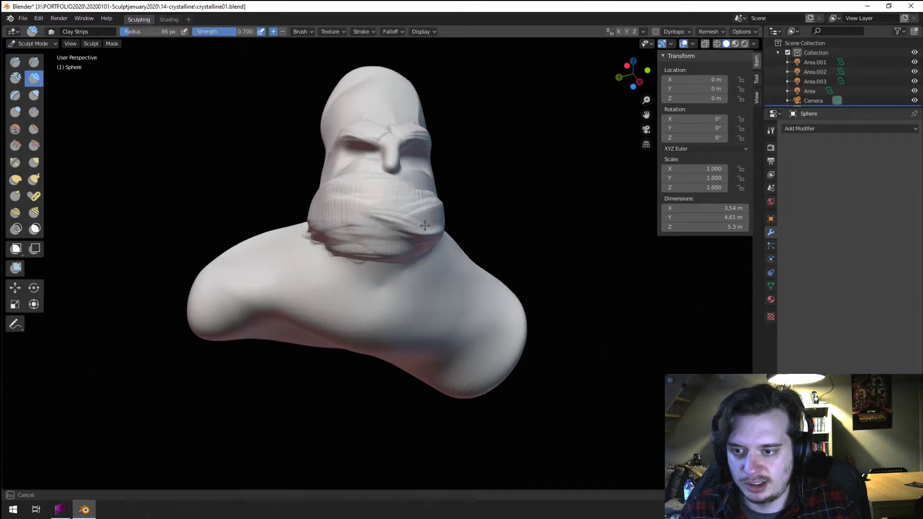
# - Smooth the strokes on the built-up jaw and chin into a continuous rounded mass at 127 px radius
pyautogui.moveTo(362, 230); pyautogui.dragTo(362, 245, button='middle')
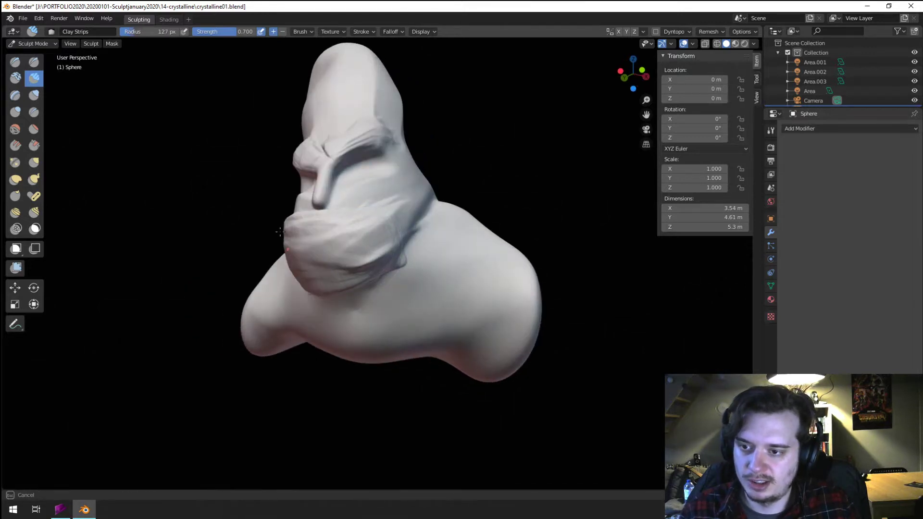
pyautogui.moveTo(280, 232); pyautogui.dragTo(385, 283, button='middle')
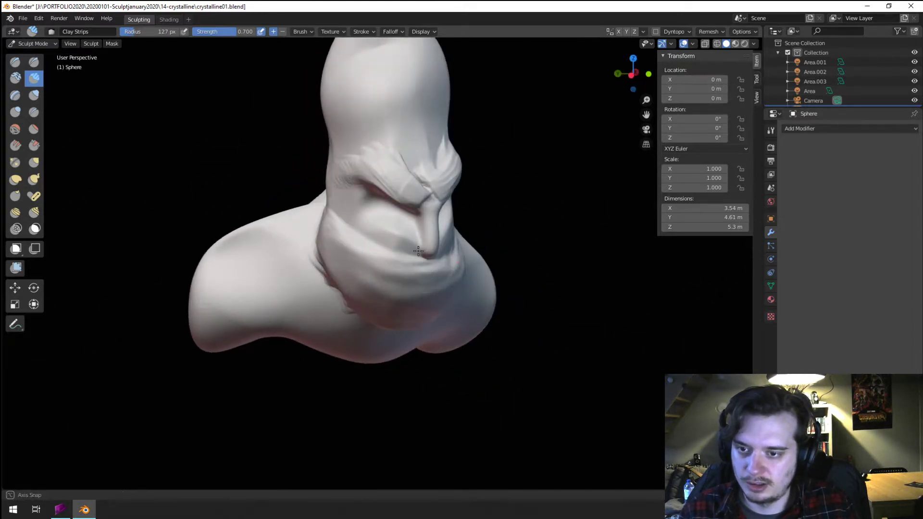
pyautogui.moveTo(418, 250)
pyautogui.mouseDown(button='middle')
pyautogui.moveTo(397, 226)
pyautogui.moveTo(196, 212)
pyautogui.moveTo(284, 217)
pyautogui.moveTo(357, 259)
pyautogui.mouseUp(button='middle')
pyautogui.click(33, 129)
pyautogui.moveTo(401, 292); pyautogui.dragTo(307, 211, button='middle')
pyautogui.scroll(2, 297, 203)
# - Sharpen the upper edge of the jaw mass below the nose into a ridge with the Crease brush at 71 px radius
pyautogui.click(34, 112)
pyautogui.moveTo(182, 202); pyautogui.dragTo(222, 221, button='middle')
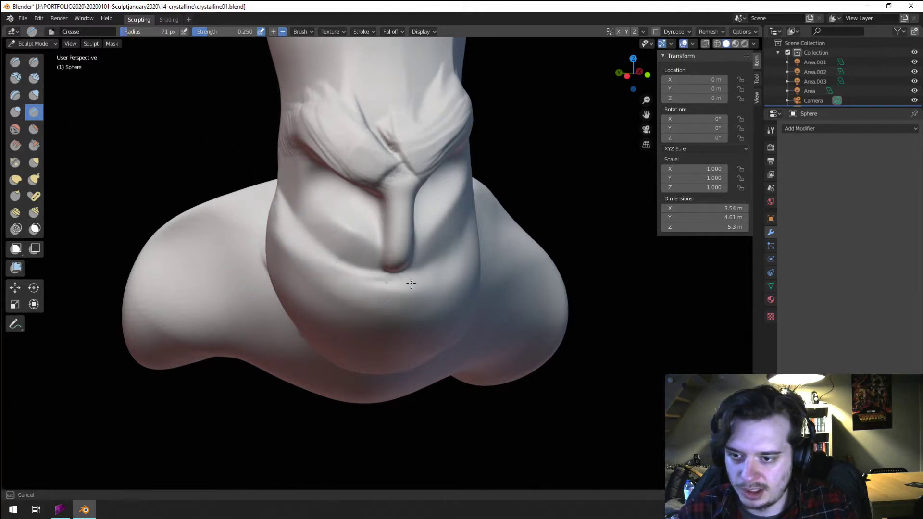
pyautogui.moveTo(411, 283); pyautogui.dragTo(450, 259)
pyautogui.moveTo(447, 265); pyautogui.dragTo(405, 231, button='middle')
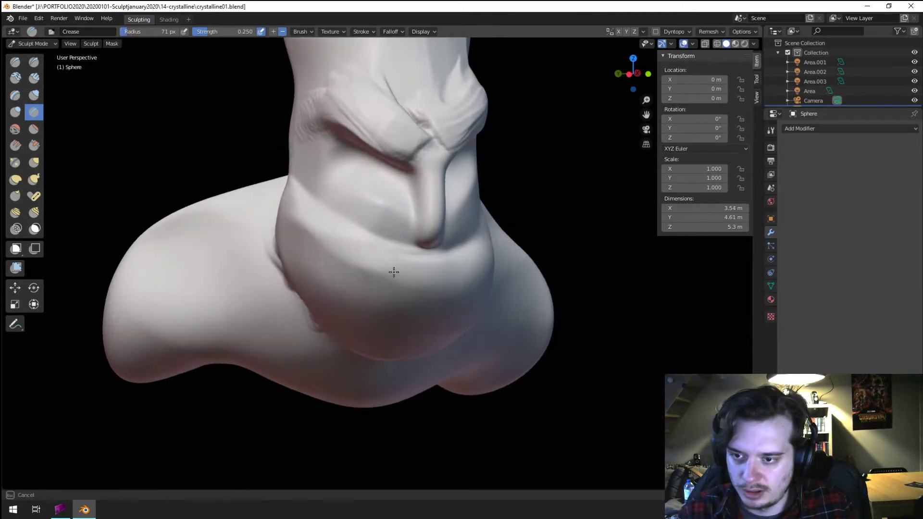
pyautogui.moveTo(393, 272); pyautogui.dragTo(472, 269)
pyautogui.moveTo(508, 277); pyautogui.dragTo(457, 269, button='middle')
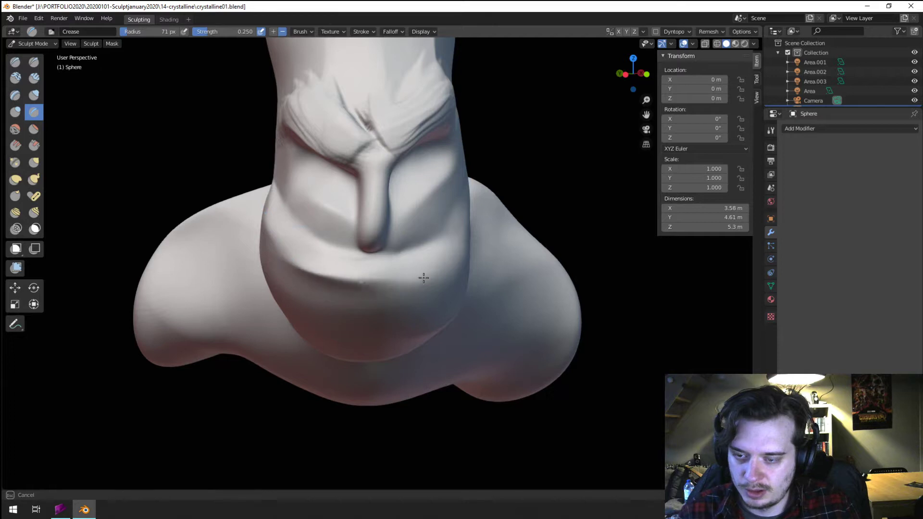
pyautogui.moveTo(423, 277); pyautogui.dragTo(389, 278)
# - Continue the sharp ridge along the cheek toward the back of the jaw with the Crease brush at 71 px radius
pyautogui.moveTo(389, 278); pyautogui.dragTo(356, 222, button='middle')
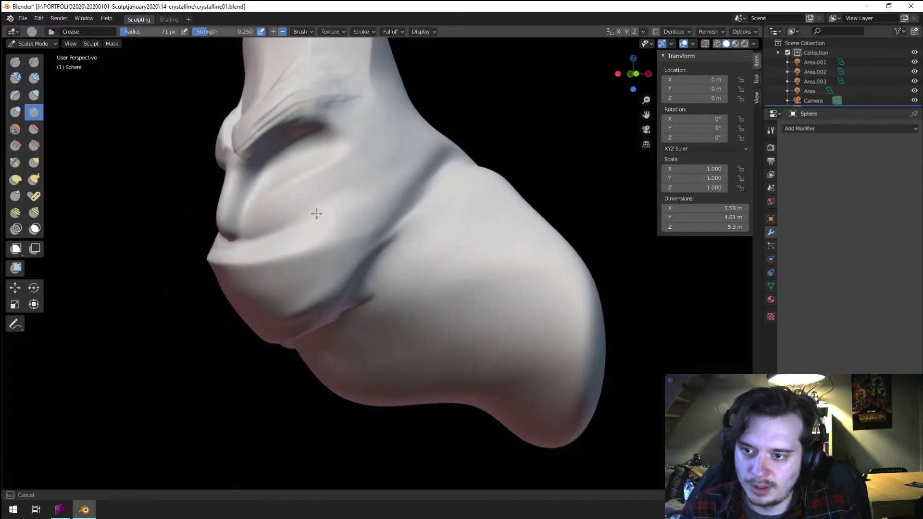
pyautogui.moveTo(356, 183); pyautogui.dragTo(461, 143)
pyautogui.moveTo(377, 231); pyautogui.dragTo(442, 155)
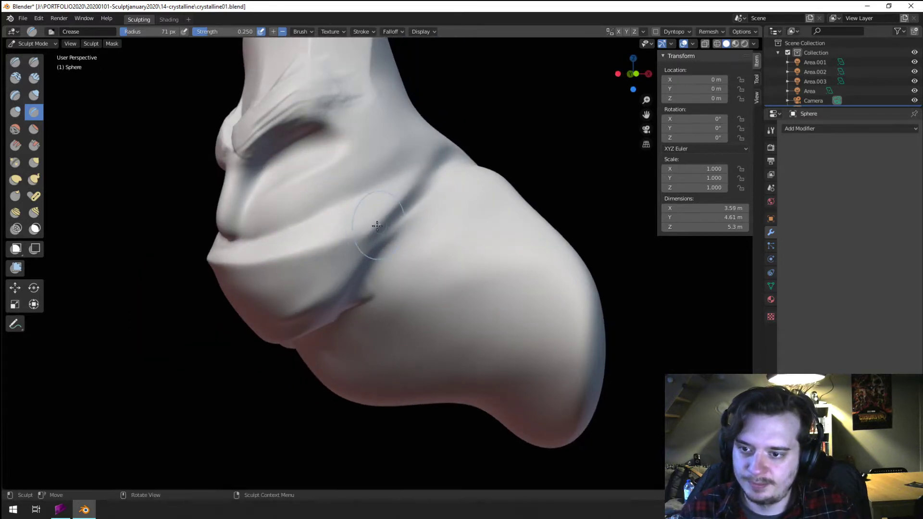
pyautogui.scroll(-4, 410, 198)
pyautogui.moveTo(308, 269); pyautogui.dragTo(409, 292, button='middle')
pyautogui.scroll(3, 384, 289)
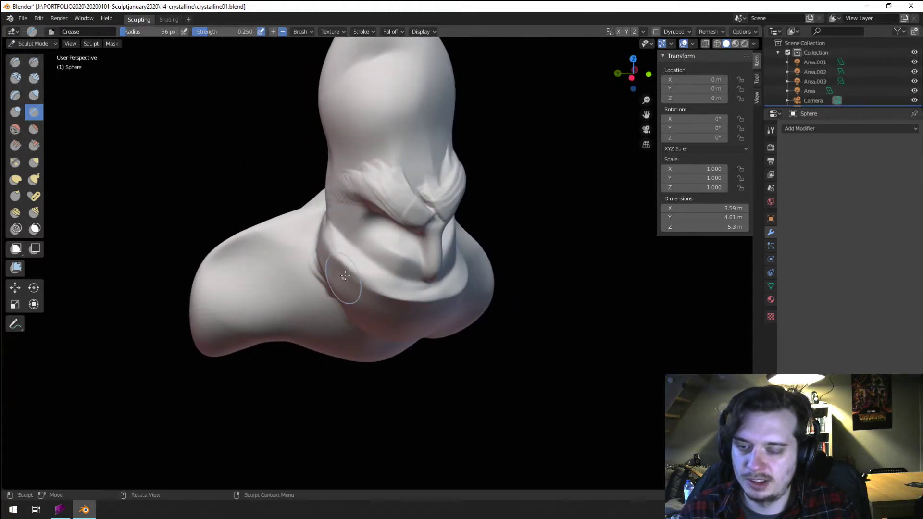
pyautogui.scroll(-2, 345, 276)
pyautogui.moveTo(345, 276); pyautogui.dragTo(318, 288, button='middle')
pyautogui.scroll(1, 344, 166)
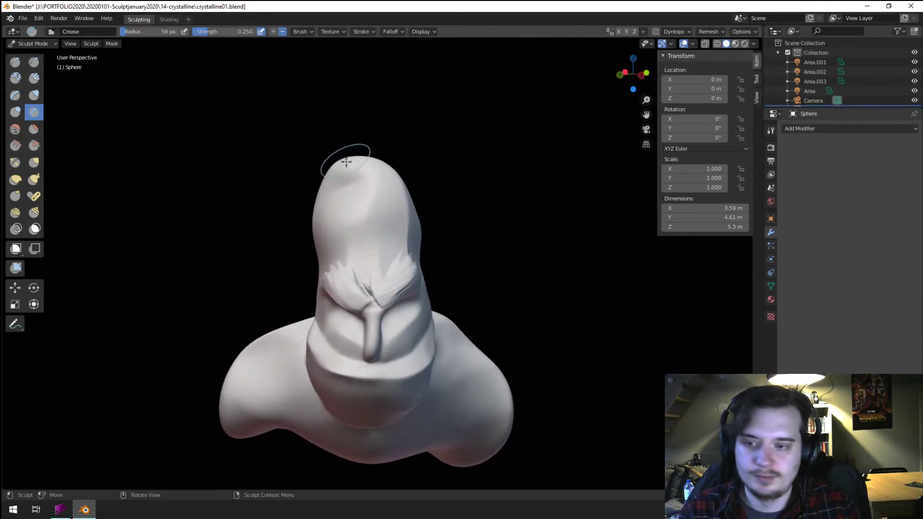
# - Pull one side of the crown upward and outward and adjust the head's side with Grab at 140 px radius
pyautogui.press('g')
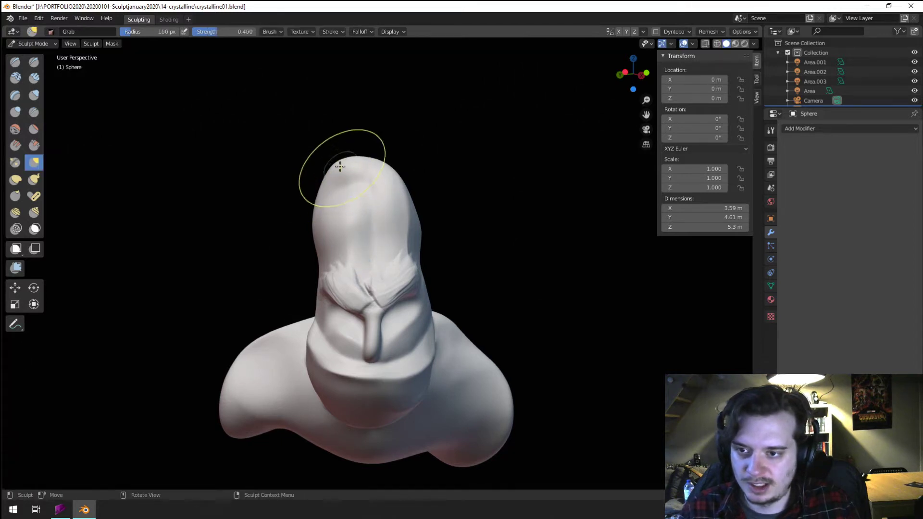
pyautogui.press('f')
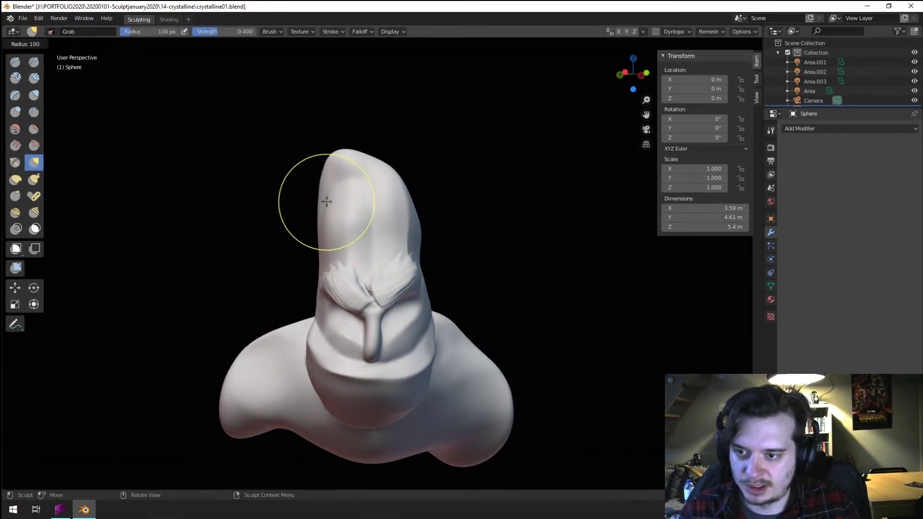
pyautogui.click(308, 153)
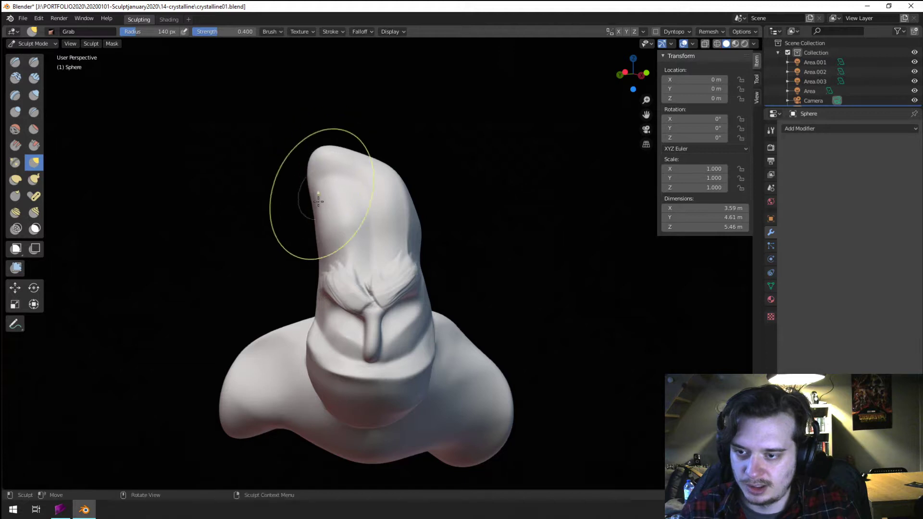
pyautogui.moveTo(311, 237); pyautogui.dragTo(310, 236)
pyautogui.moveTo(310, 238); pyautogui.dragTo(334, 248, button='middle')
pyautogui.moveTo(332, 257); pyautogui.dragTo(327, 262)
pyautogui.moveTo(328, 262); pyautogui.dragTo(307, 275, button='middle')
pyautogui.moveTo(310, 275); pyautogui.dragTo(305, 277)
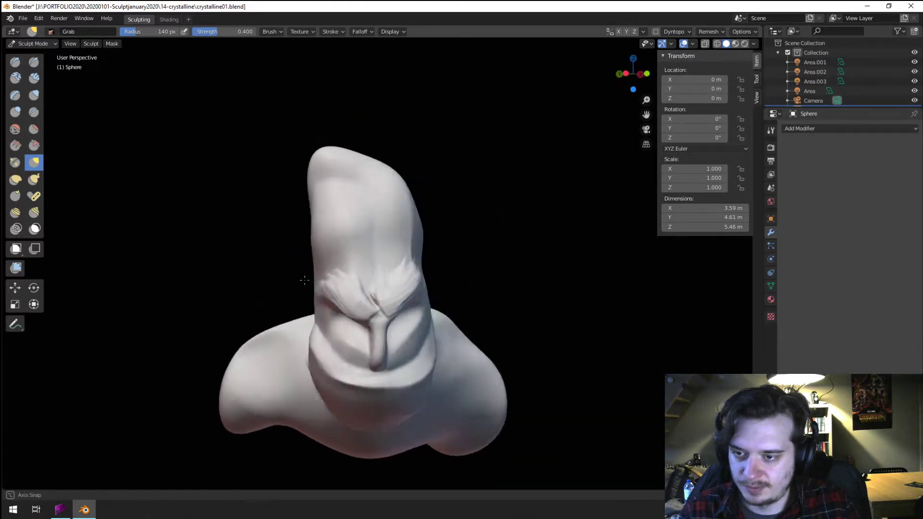
pyautogui.moveTo(305, 278); pyautogui.dragTo(308, 262, button='middle')
# - Push the raised side of the crown back down with Grab at 116 px radius
pyautogui.press('f')
pyautogui.click(315, 157)
pyautogui.moveTo(315, 156); pyautogui.dragTo(315, 183)
# - Pull both sides of the crown up into twin peaks with a dip between them using Grab at 89 to 126 px radius
pyautogui.press('f')
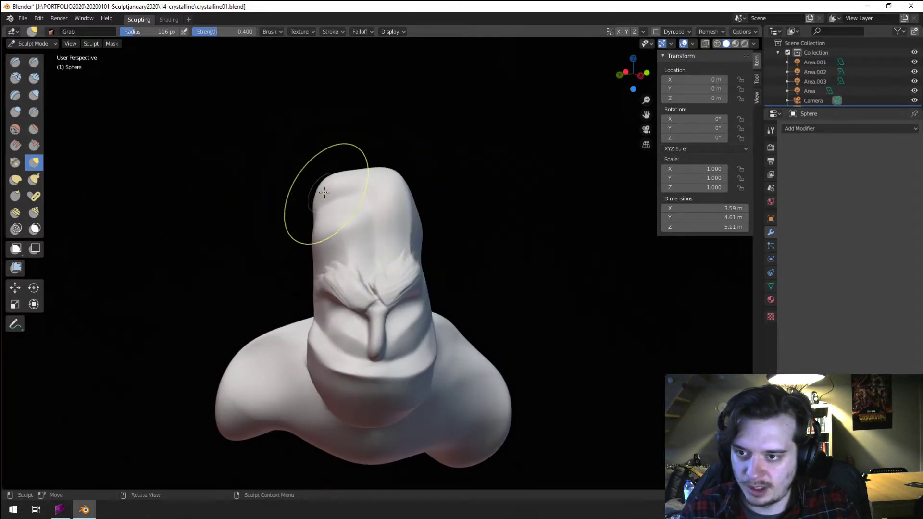
pyautogui.click(367, 172)
pyautogui.moveTo(367, 172)
pyautogui.mouseDown(button='middle')
pyautogui.moveTo(350, 175)
pyautogui.moveTo(360, 172)
pyautogui.mouseUp(button='middle')
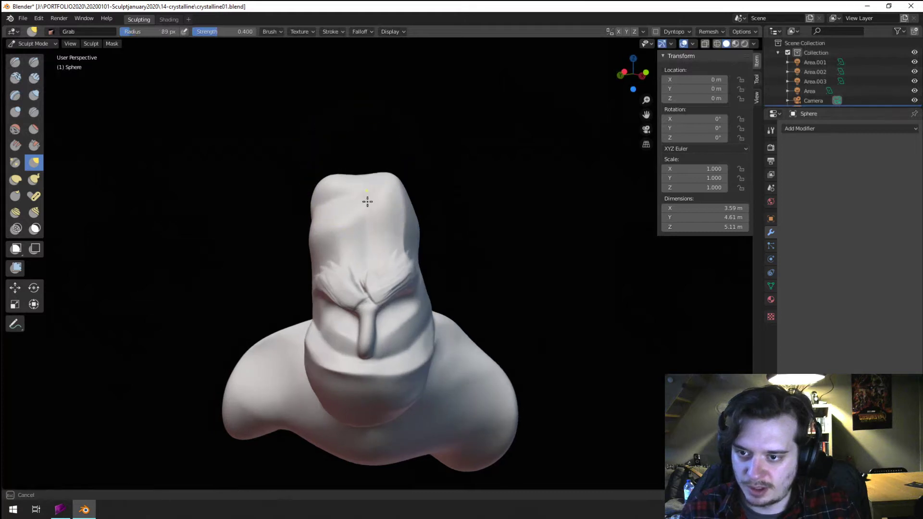
pyautogui.press('f')
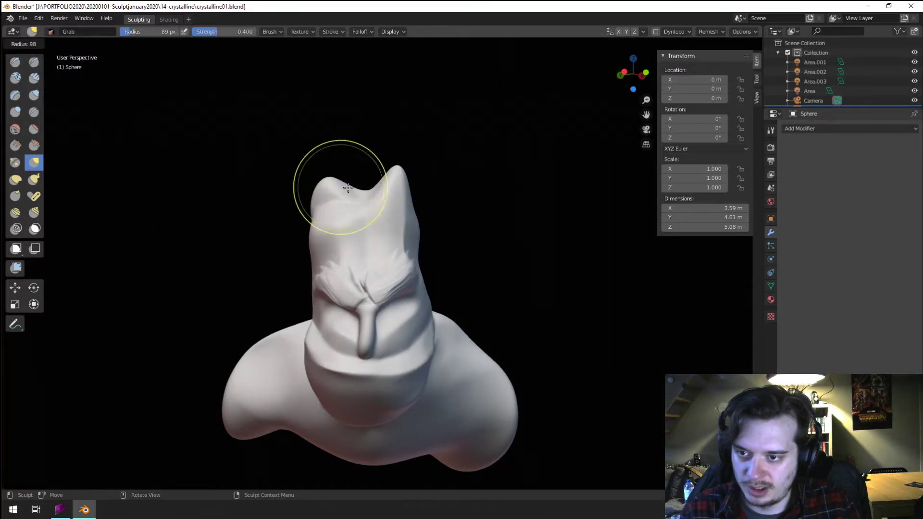
pyautogui.click(351, 169)
pyautogui.moveTo(325, 184); pyautogui.dragTo(206, 181, button='middle')
pyautogui.scroll(2, 206, 182)
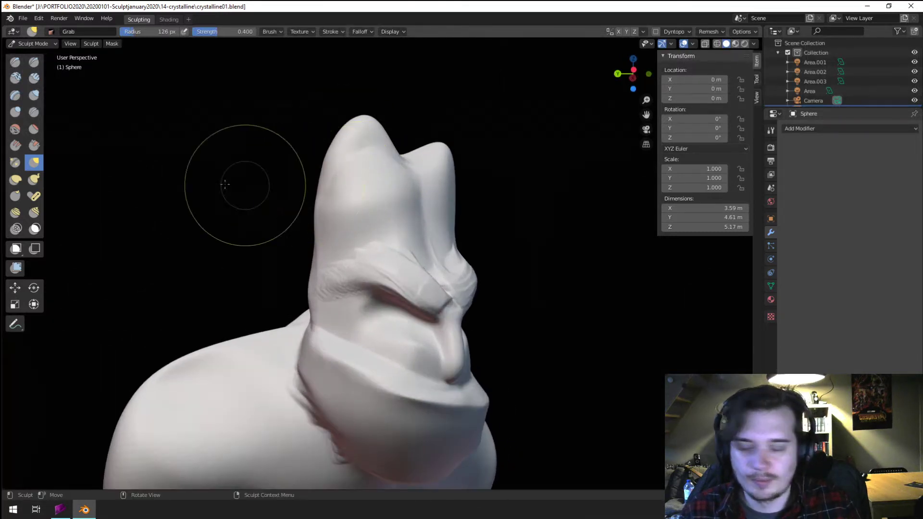
# - Pull two pointed spikes out of the side of the head behind the brow and cheek with the Snake Hook brush
pyautogui.click(34, 179)
pyautogui.moveTo(189, 224); pyautogui.dragTo(250, 241, button='middle')
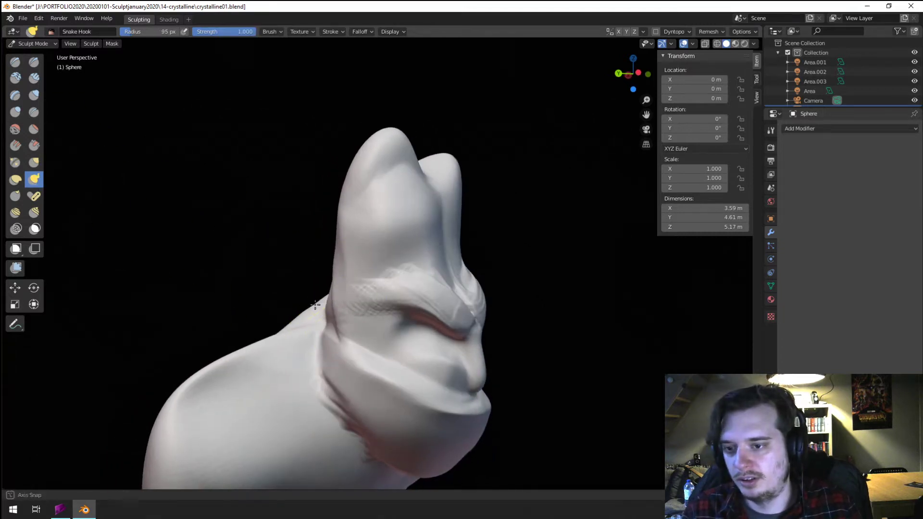
pyautogui.moveTo(330, 298); pyautogui.dragTo(307, 253)
pyautogui.moveTo(284, 217)
pyautogui.mouseDown(button='middle')
pyautogui.moveTo(227, 217)
pyautogui.moveTo(263, 215)
pyautogui.moveTo(256, 216)
pyautogui.moveTo(268, 222)
pyautogui.moveTo(243, 239)
pyautogui.moveTo(371, 258)
pyautogui.mouseUp(button='middle')
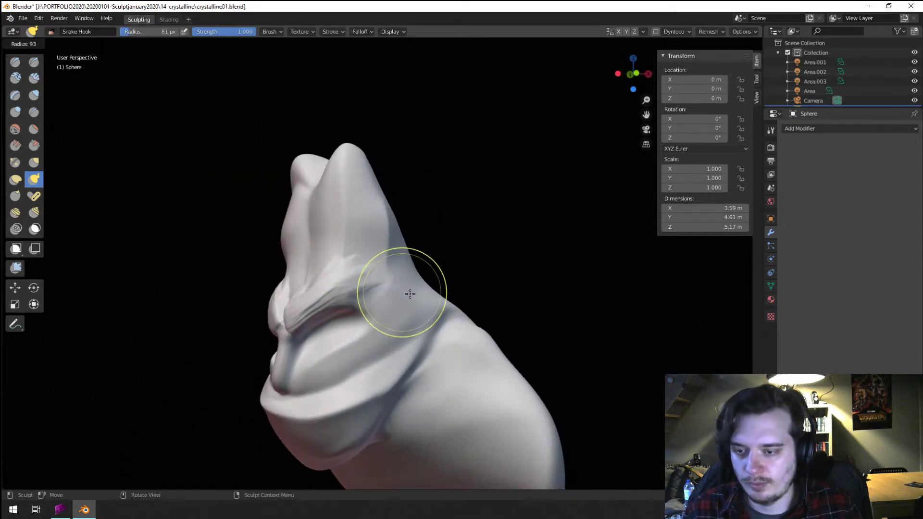
pyautogui.moveTo(397, 288); pyautogui.dragTo(411, 294)
pyautogui.moveTo(436, 211); pyautogui.dragTo(438, 212)
pyautogui.moveTo(438, 211)
pyautogui.mouseDown(button='middle')
pyautogui.moveTo(500, 230)
pyautogui.moveTo(422, 248)
pyautogui.moveTo(425, 272)
pyautogui.mouseUp(button='middle')
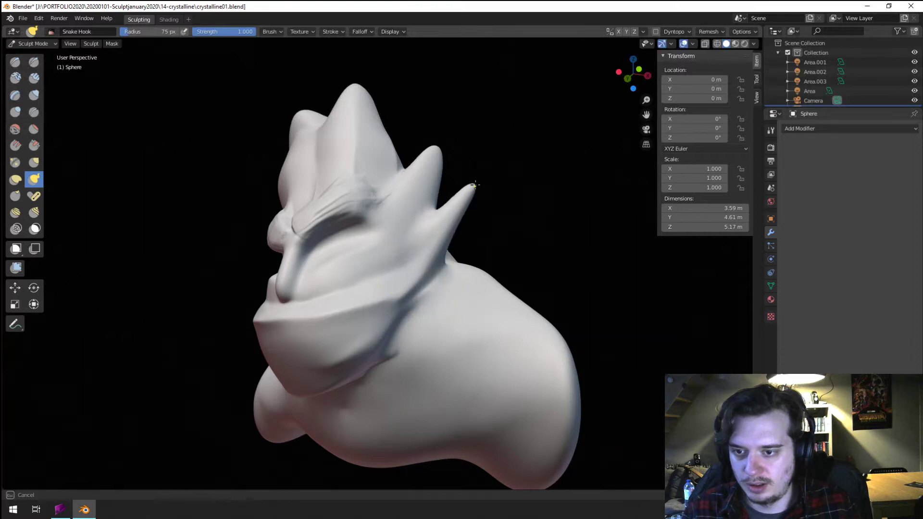
pyautogui.moveTo(475, 185); pyautogui.dragTo(476, 186)
# - Pull a matching spike out of the opposite side of the head with Snake Hook at 110 px radius
pyautogui.moveTo(476, 186)
pyautogui.mouseDown(button='middle')
pyautogui.moveTo(491, 231)
pyautogui.moveTo(396, 270)
pyautogui.mouseUp(button='middle')
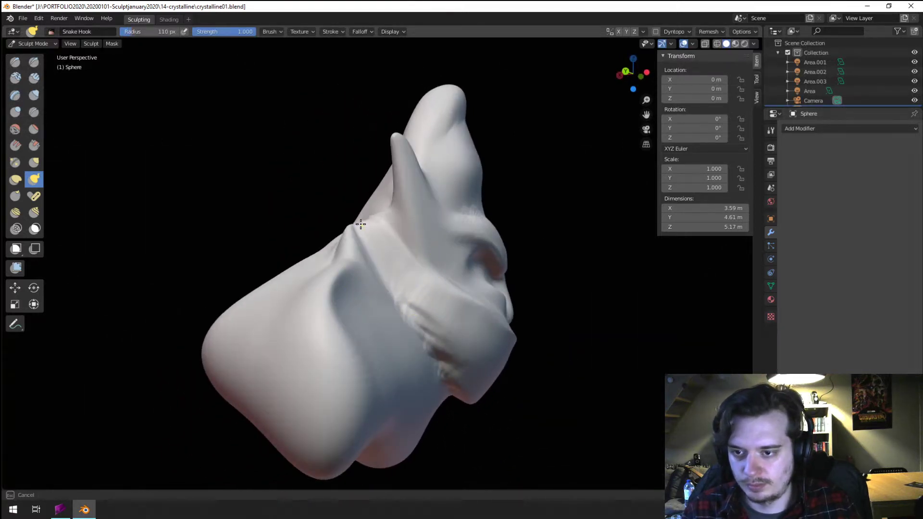
pyautogui.moveTo(360, 202)
pyautogui.mouseDown(button='middle')
pyautogui.moveTo(279, 231)
pyautogui.moveTo(399, 264)
pyautogui.moveTo(408, 200)
pyautogui.moveTo(480, 241)
pyautogui.mouseUp(button='middle')
pyautogui.press('f')
pyautogui.click(279, 258)
# - Pull a pointed spike up out of the back of the crown with Snake Hook at 101 px radius
pyautogui.press('f')
pyautogui.click(403, 251)
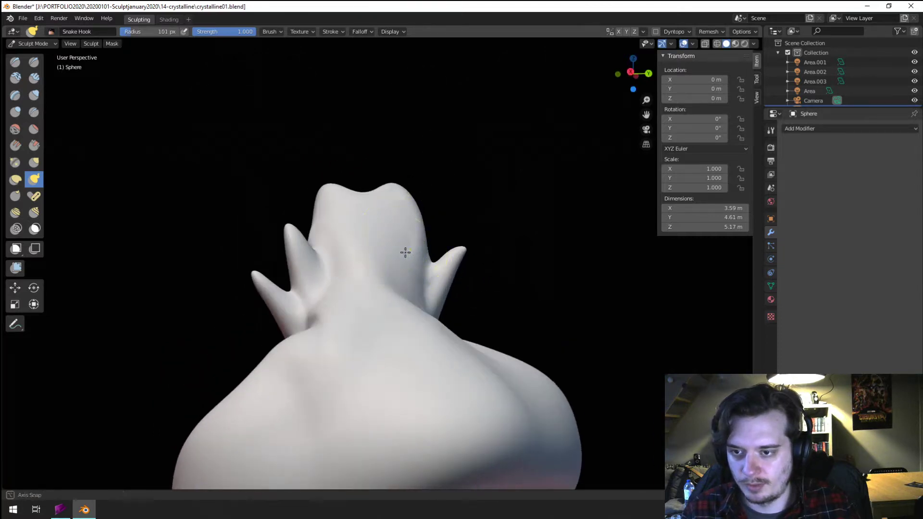
pyautogui.moveTo(404, 250); pyautogui.dragTo(388, 253, button='middle')
pyautogui.moveTo(424, 169); pyautogui.dragTo(347, 252, button='middle')
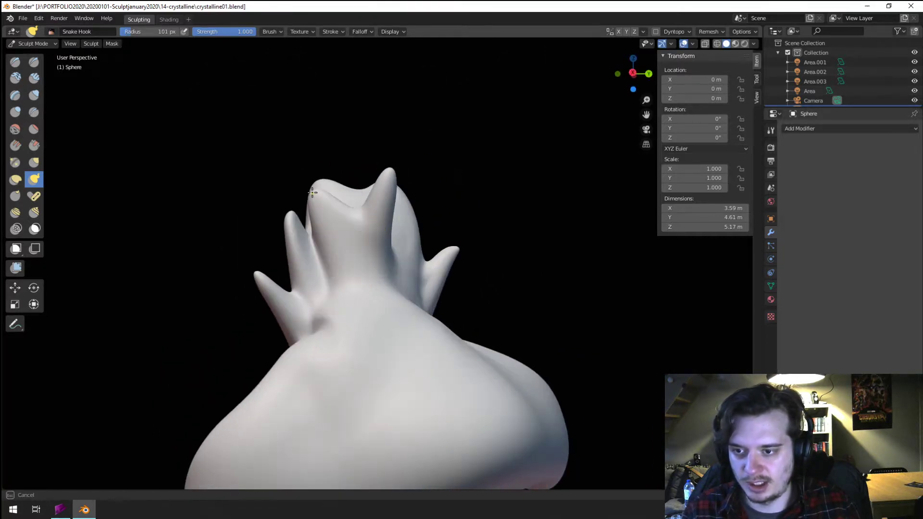
pyautogui.moveTo(327, 218); pyautogui.dragTo(449, 269, button='middle')
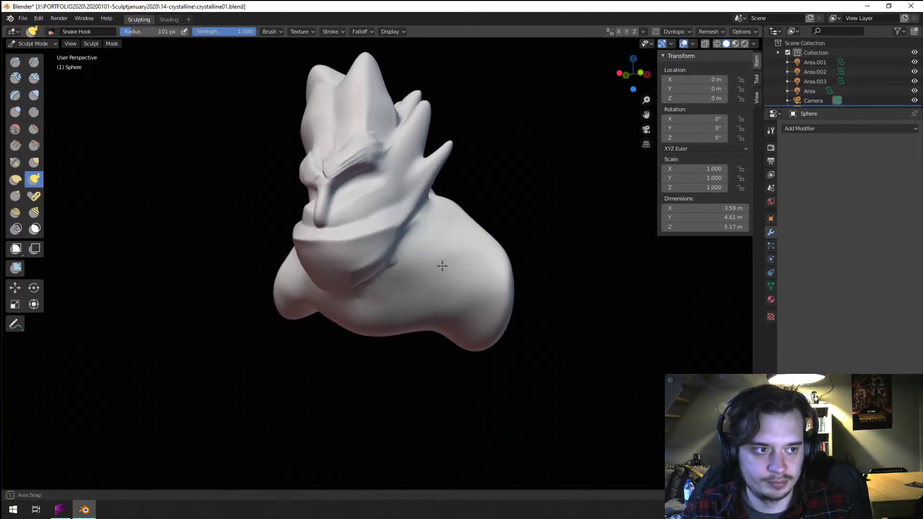
# - Swell both brow ridges into fuller, smoother forms with the Inflate/Deflate brush at 100 px radius
pyautogui.scroll(4, 441, 222)
pyautogui.moveTo(440, 222)
pyautogui.mouseDown(button='middle')
pyautogui.moveTo(446, 249)
pyautogui.moveTo(352, 272)
pyautogui.moveTo(420, 284)
pyautogui.moveTo(347, 222)
pyautogui.mouseUp(button='middle')
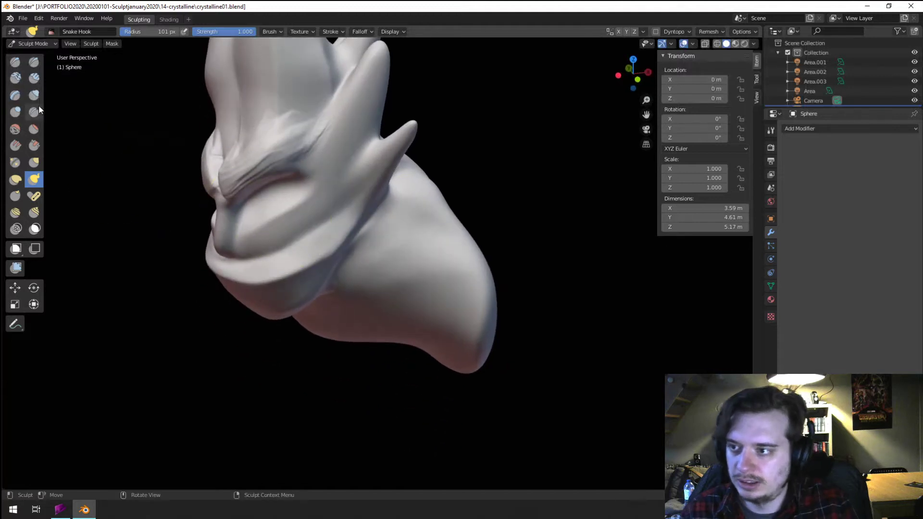
pyautogui.moveTo(353, 324); pyautogui.dragTo(412, 298, button='middle')
pyautogui.click(34, 95)
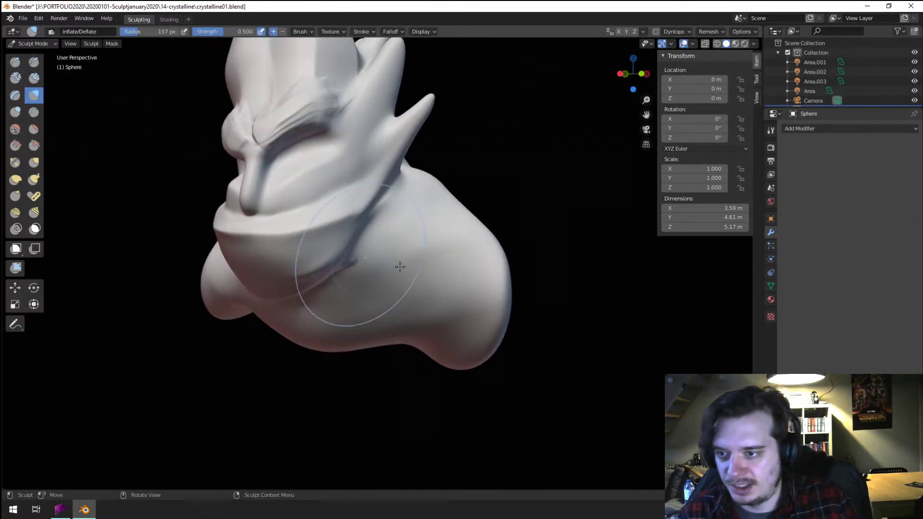
pyautogui.keyDown('shift'); pyautogui.moveTo(399, 312); pyautogui.dragTo(440, 459, button='middle'); pyautogui.keyUp('shift')
pyautogui.moveTo(440, 459); pyautogui.dragTo(464, 435, button='middle')
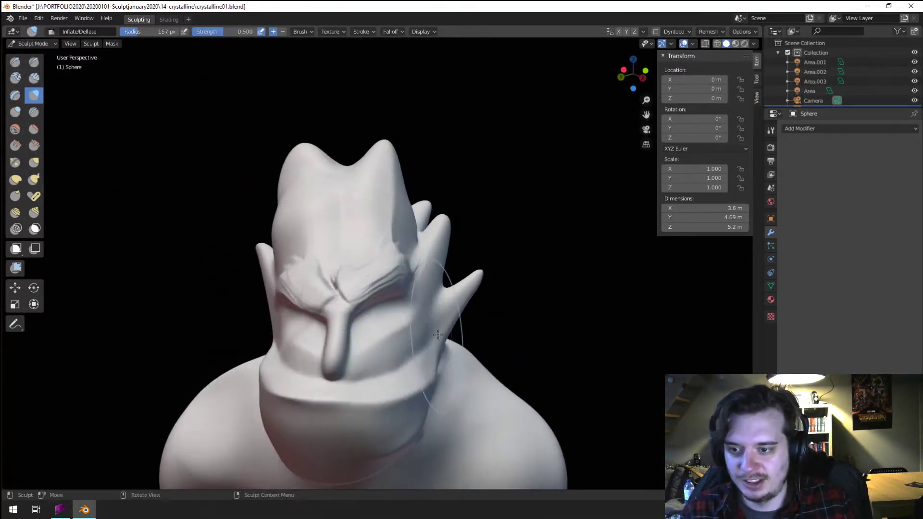
pyautogui.scroll(3, 385, 298)
pyautogui.press('f')
pyautogui.click(350, 293)
pyautogui.moveTo(346, 305)
pyautogui.mouseDown()
pyautogui.moveTo(408, 274)
pyautogui.moveTo(383, 275)
pyautogui.mouseUp()
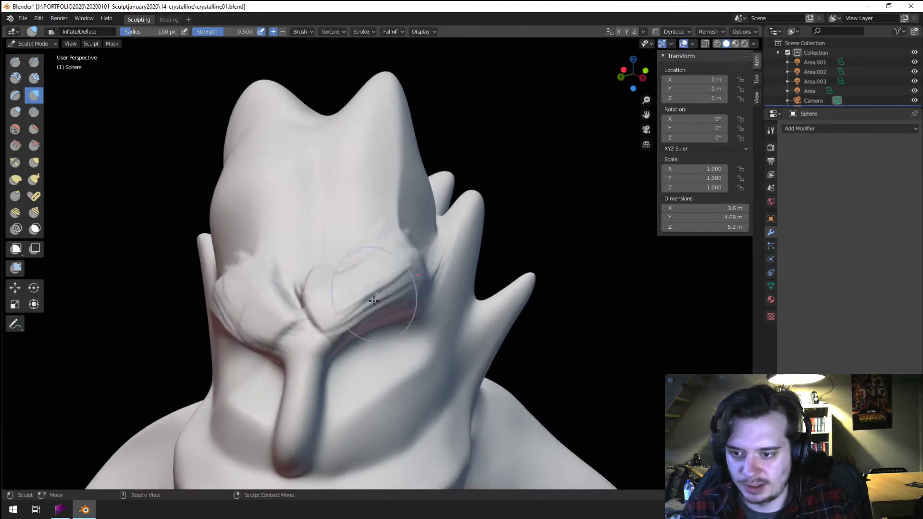
pyautogui.moveTo(351, 249)
pyautogui.mouseDown(button='middle')
pyautogui.moveTo(342, 270)
pyautogui.moveTo(365, 360)
pyautogui.mouseUp(button='middle')
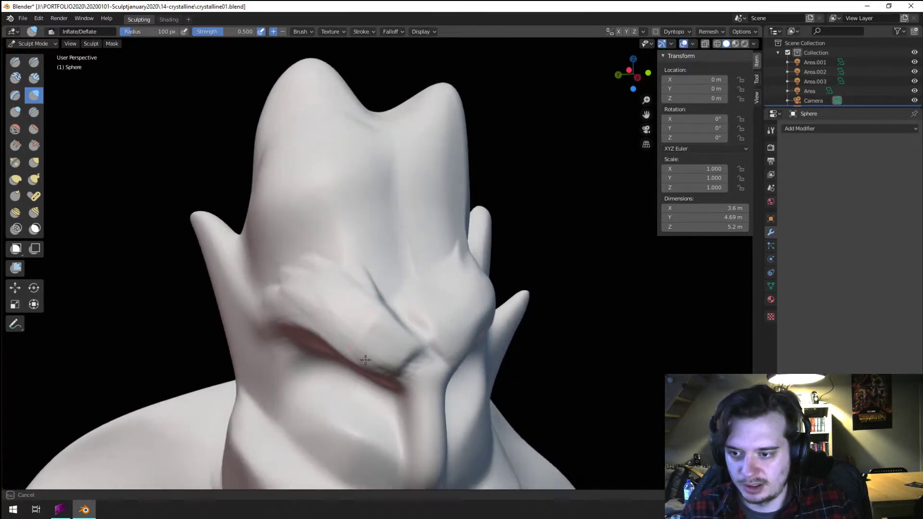
pyautogui.moveTo(326, 286); pyautogui.dragTo(337, 265, button='middle')
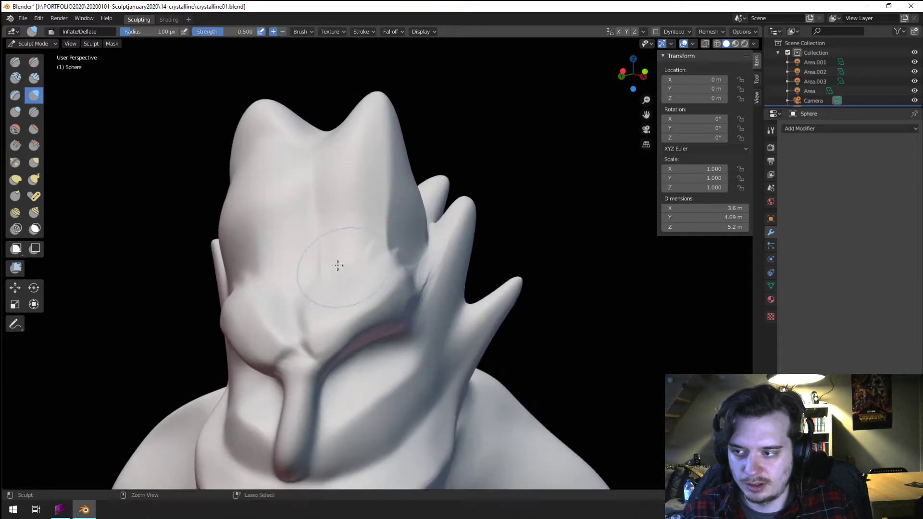
# - Draw the outer ends of both brows out into upswept points with the Snake Hook brush
pyautogui.click(34, 179)
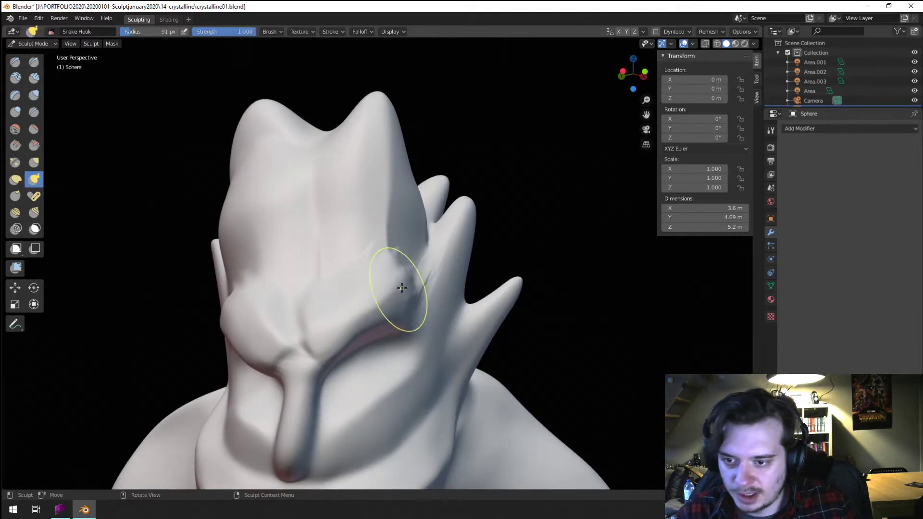
pyautogui.moveTo(434, 257); pyautogui.dragTo(423, 262, button='middle')
pyautogui.press('f')
pyautogui.click(324, 299)
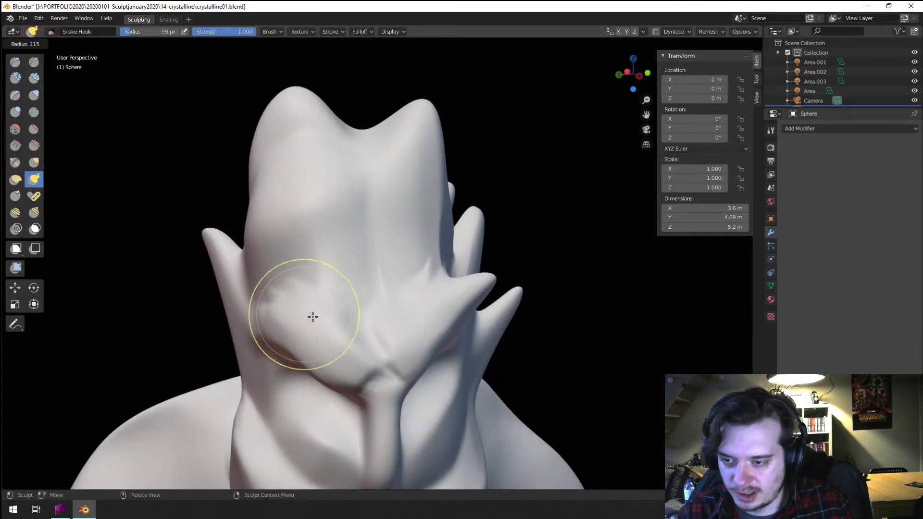
pyautogui.moveTo(311, 315)
pyautogui.mouseDown(button='middle')
pyautogui.moveTo(237, 282)
pyautogui.moveTo(335, 288)
pyautogui.moveTo(316, 303)
pyautogui.moveTo(298, 293)
pyautogui.mouseUp(button='middle')
pyautogui.press('g')
# - Sharpen the brow edges and the bridge of the nose with the Crease brush at 47 px radius and 0.250 strength
pyautogui.click(34, 112)
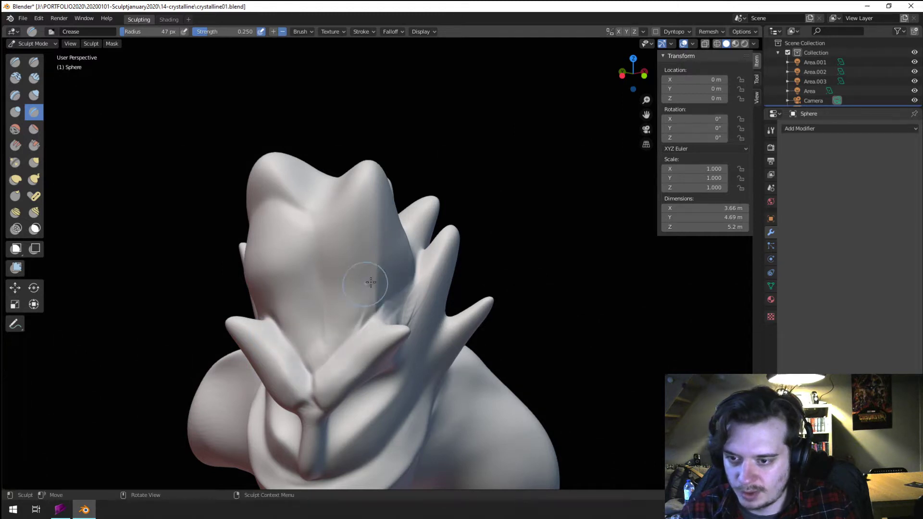
pyautogui.moveTo(371, 283)
pyautogui.mouseDown(button='middle')
pyautogui.moveTo(379, 239)
pyautogui.moveTo(291, 312)
pyautogui.moveTo(363, 270)
pyautogui.mouseUp(button='middle')
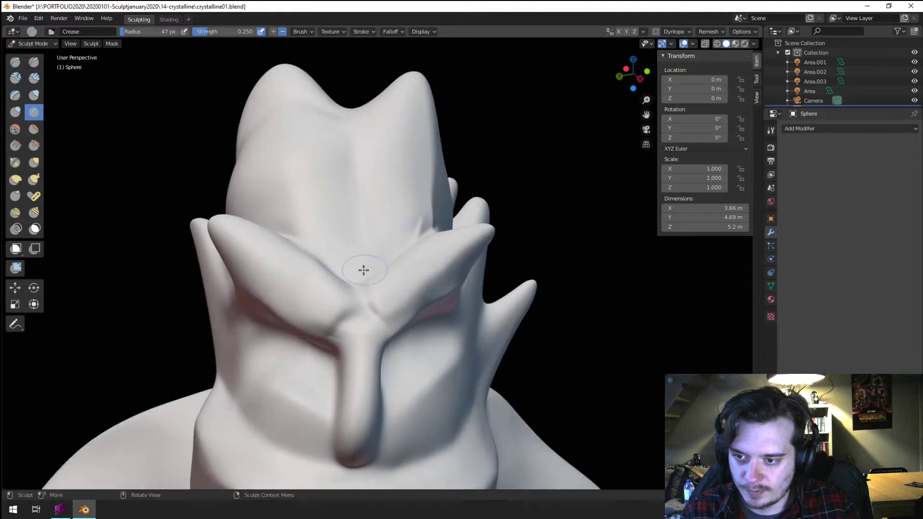
pyautogui.moveTo(313, 292)
pyautogui.mouseDown(button='middle')
pyautogui.moveTo(319, 275)
pyautogui.moveTo(321, 308)
pyautogui.mouseUp(button='middle')
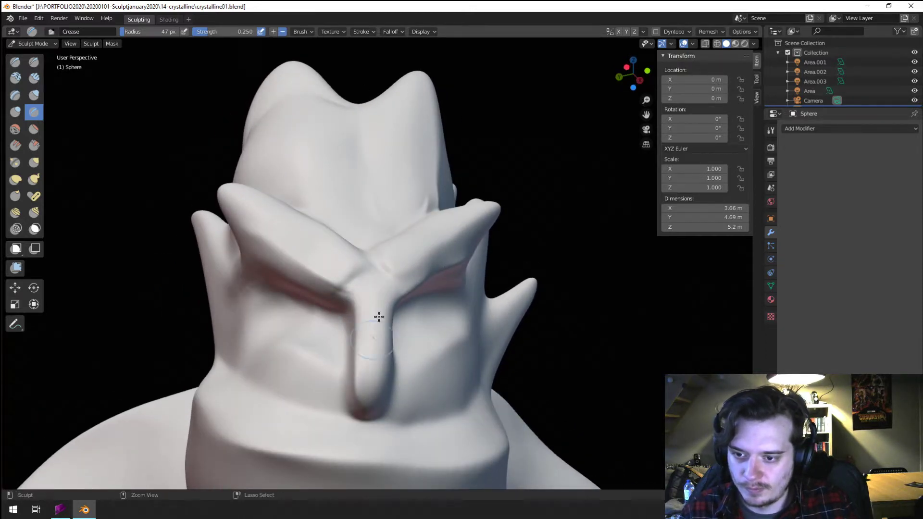
pyautogui.moveTo(381, 408)
pyautogui.mouseDown(button='middle')
pyautogui.moveTo(311, 318)
pyautogui.moveTo(338, 324)
pyautogui.moveTo(368, 268)
pyautogui.mouseUp(button='middle')
pyautogui.moveTo(371, 303); pyautogui.dragTo(376, 330)
pyautogui.scroll(-4, 344, 322)
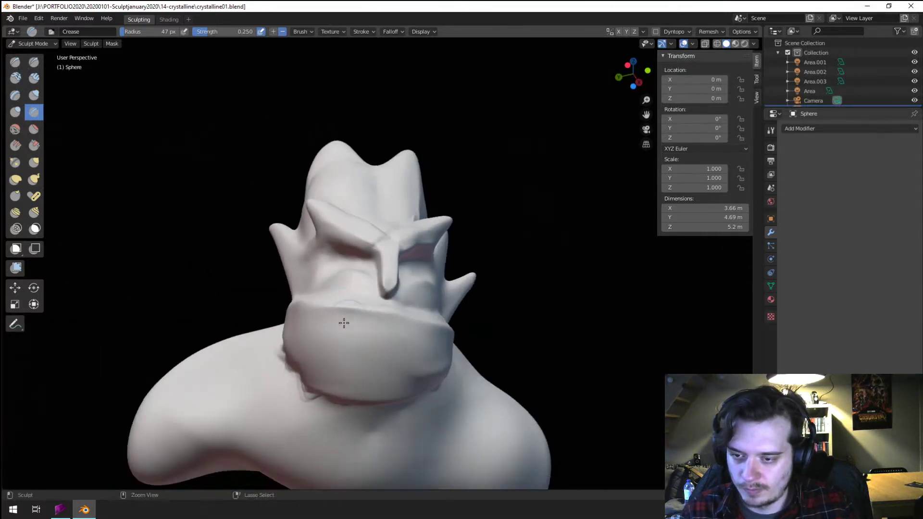
# - Nudge the face beside the nose into shape with the Grab brush at 101 px radius
pyautogui.moveTo(345, 322)
pyautogui.mouseDown(button='middle')
pyautogui.moveTo(323, 334)
pyautogui.moveTo(337, 336)
pyautogui.mouseUp(button='middle')
pyautogui.press('g')
pyautogui.press('f')
pyautogui.click(369, 341)
pyautogui.moveTo(354, 336); pyautogui.dragTo(352, 334)
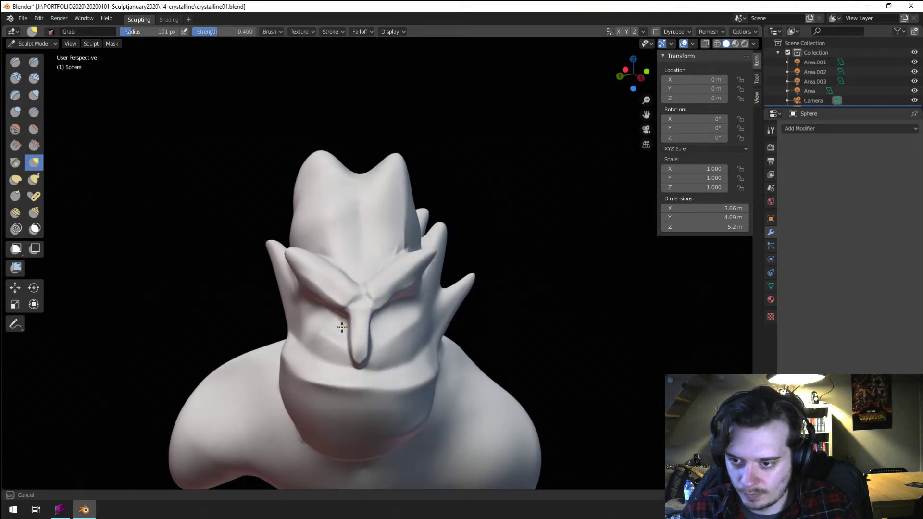
pyautogui.moveTo(345, 328)
pyautogui.mouseDown(button='middle')
pyautogui.moveTo(299, 330)
pyautogui.moveTo(340, 288)
pyautogui.moveTo(286, 288)
pyautogui.moveTo(391, 282)
pyautogui.moveTo(366, 280)
pyautogui.mouseUp(button='middle')
pyautogui.scroll(4, 340, 288)
pyautogui.scroll(-4, 366, 280)
pyautogui.moveTo(309, 333)
pyautogui.mouseDown(button='middle')
pyautogui.moveTo(280, 285)
pyautogui.moveTo(243, 337)
pyautogui.mouseUp(button='middle')
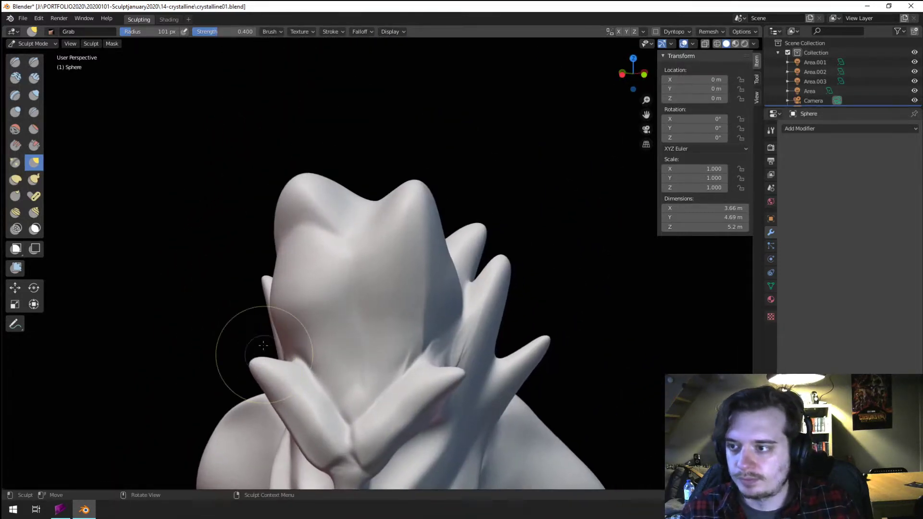
# - Push the twin peaks of the crown down and back into the head using Grab at 187 and 152 px radius
pyautogui.press('f')
pyautogui.click(367, 199)
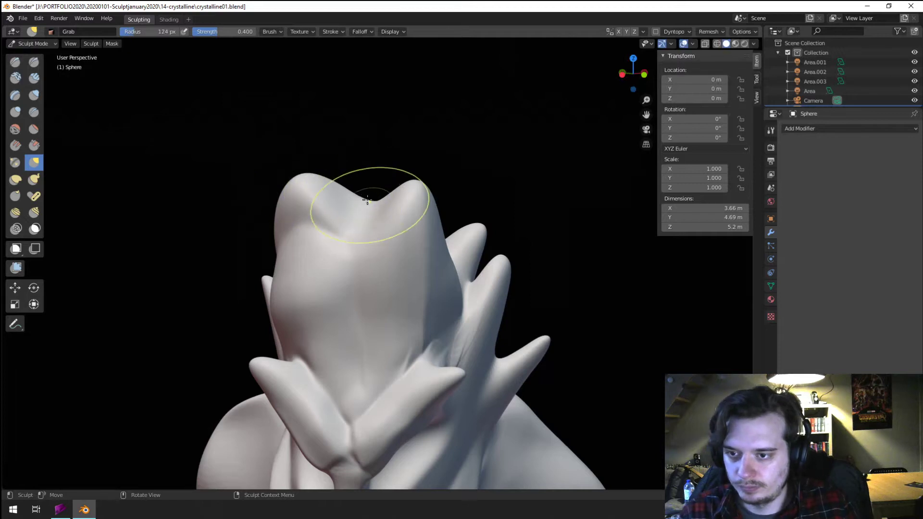
pyautogui.moveTo(355, 265)
pyautogui.mouseDown(button='middle')
pyautogui.moveTo(340, 270)
pyautogui.moveTo(330, 258)
pyautogui.moveTo(356, 252)
pyautogui.moveTo(357, 184)
pyautogui.mouseUp(button='middle')
pyautogui.press('f')
pyautogui.click(356, 172)
pyautogui.moveTo(406, 170); pyautogui.dragTo(403, 193)
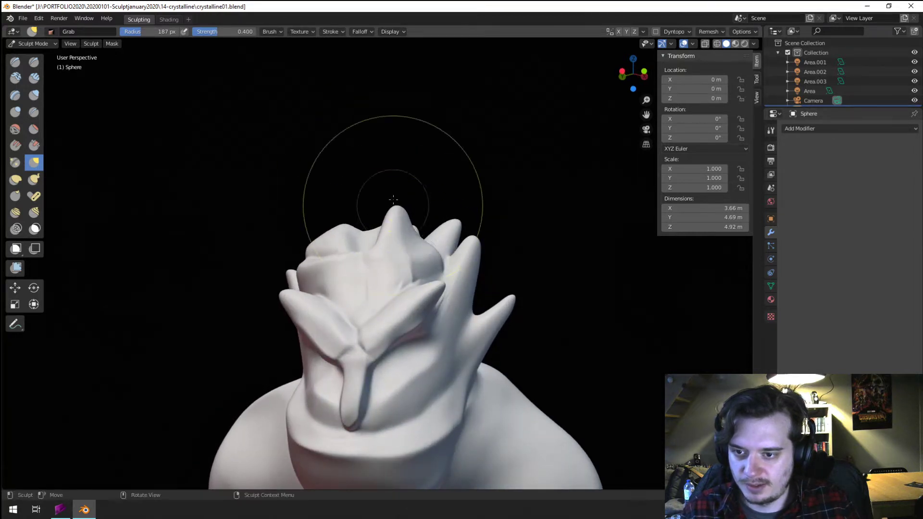
pyautogui.moveTo(393, 199)
pyautogui.mouseDown(button='middle')
pyautogui.moveTo(480, 188)
pyautogui.moveTo(337, 231)
pyautogui.moveTo(242, 275)
pyautogui.moveTo(331, 245)
pyautogui.mouseUp(button='middle')
pyautogui.press('f')
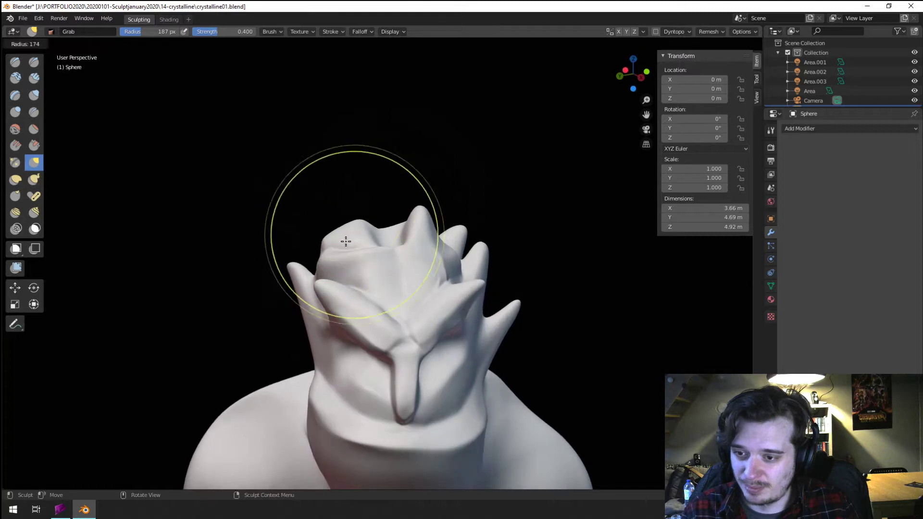
pyautogui.click(335, 244)
pyautogui.moveTo(336, 253); pyautogui.dragTo(377, 276)
pyautogui.moveTo(415, 235); pyautogui.dragTo(408, 258)
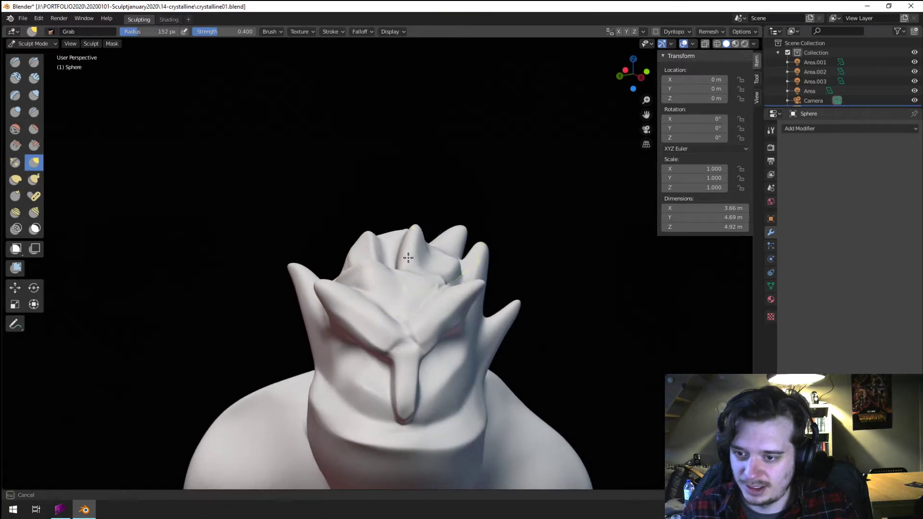
pyautogui.moveTo(408, 258)
pyautogui.mouseDown(button='middle')
pyautogui.moveTo(336, 255)
pyautogui.moveTo(144, 298)
pyautogui.mouseUp(button='middle')
# - Flatten the sunken, lumpy top of the head with the Flatten/Contrast brush at 152 px radius
pyautogui.click(33, 129)
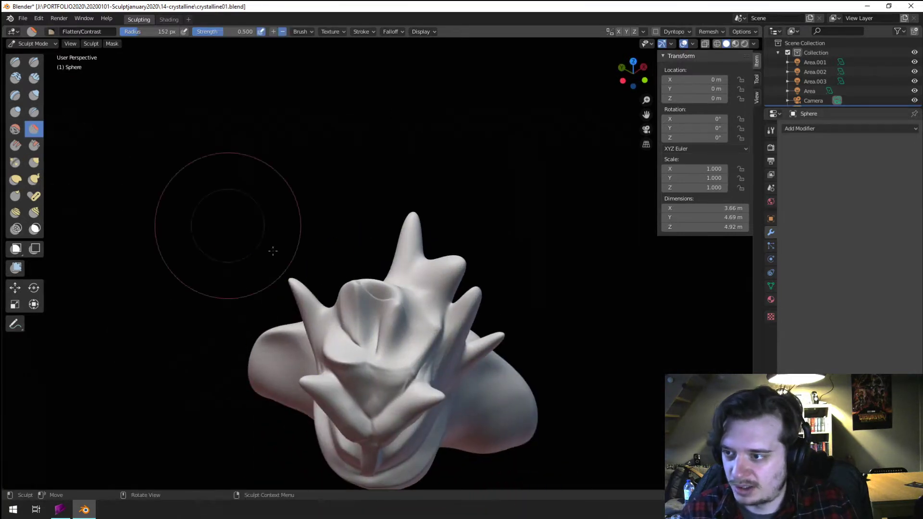
pyautogui.moveTo(272, 251)
pyautogui.mouseDown()
pyautogui.moveTo(366, 354)
pyautogui.moveTo(370, 293)
pyautogui.moveTo(354, 347)
pyautogui.moveTo(363, 272)
pyautogui.mouseUp()
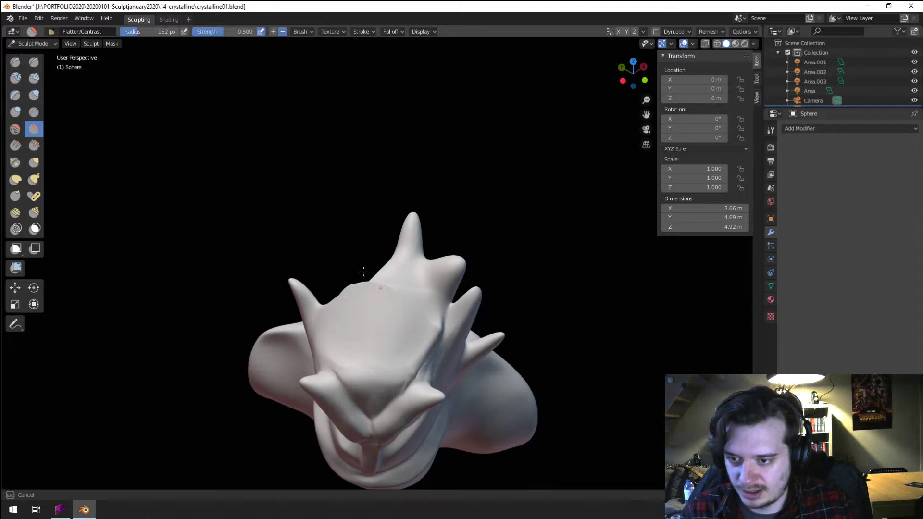
pyautogui.moveTo(356, 276); pyautogui.dragTo(460, 282, button='middle')
# - Flatten the sharp ridge along the side of the skull with Flatten/Contrast at 82 px radius
pyautogui.press('f')
pyautogui.click(426, 282)
pyautogui.moveTo(418, 274)
pyautogui.mouseDown()
pyautogui.moveTo(410, 327)
pyautogui.moveTo(420, 283)
pyautogui.mouseUp()
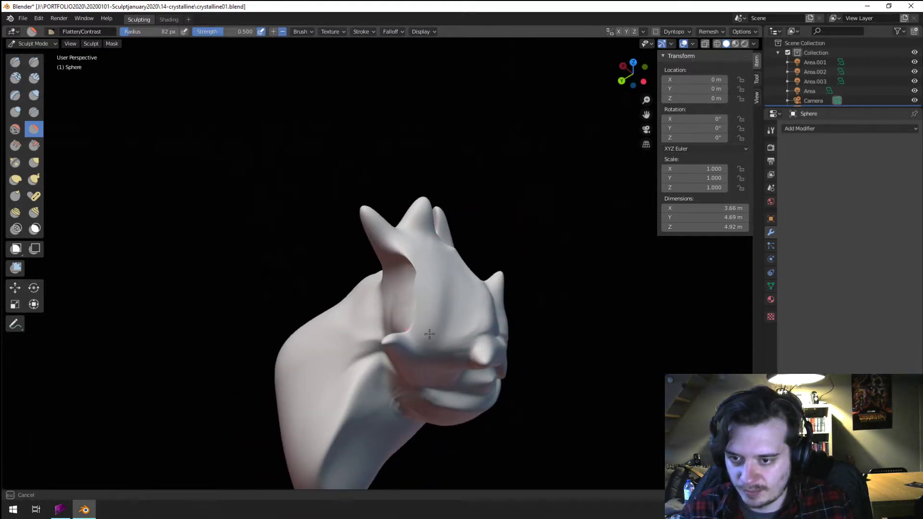
pyautogui.moveTo(439, 277); pyautogui.dragTo(452, 226, button='middle')
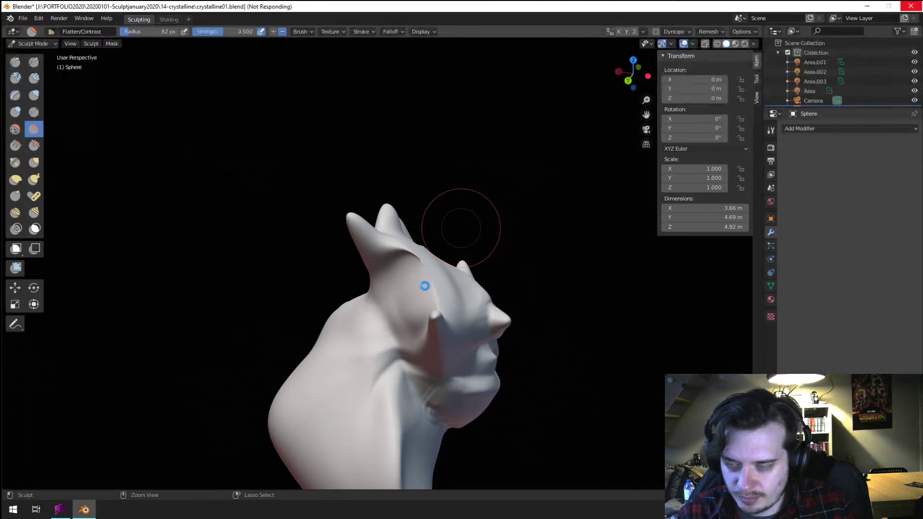
pyautogui.moveTo(425, 287); pyautogui.dragTo(446, 299)
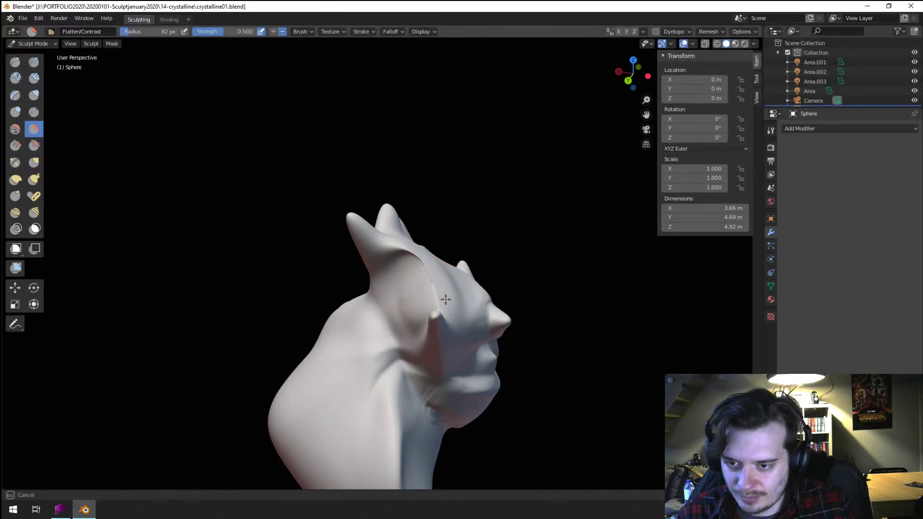
pyautogui.moveTo(428, 269); pyautogui.dragTo(443, 304)
pyautogui.moveTo(409, 252); pyautogui.dragTo(412, 257)
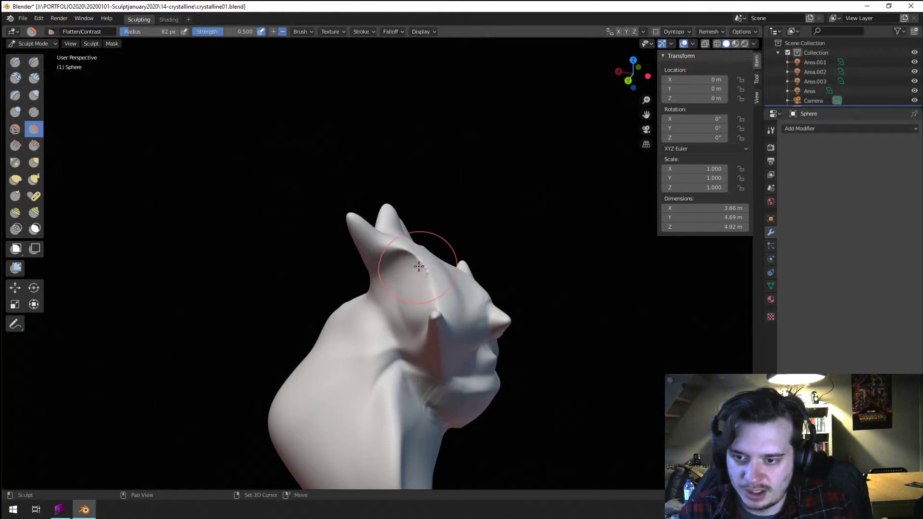
pyautogui.moveTo(412, 257); pyautogui.dragTo(434, 262, button='middle')
pyautogui.moveTo(433, 261)
pyautogui.mouseDown()
pyautogui.moveTo(419, 273)
pyautogui.moveTo(436, 279)
pyautogui.moveTo(433, 294)
pyautogui.mouseUp()
pyautogui.moveTo(428, 284)
pyautogui.mouseDown(button='middle')
pyautogui.moveTo(340, 239)
pyautogui.moveTo(285, 193)
pyautogui.moveTo(306, 243)
pyautogui.moveTo(298, 261)
pyautogui.mouseUp(button='middle')
# - Add a UV sphere in Object Mode and move it onto the top of the head
pyautogui.click(33, 43)
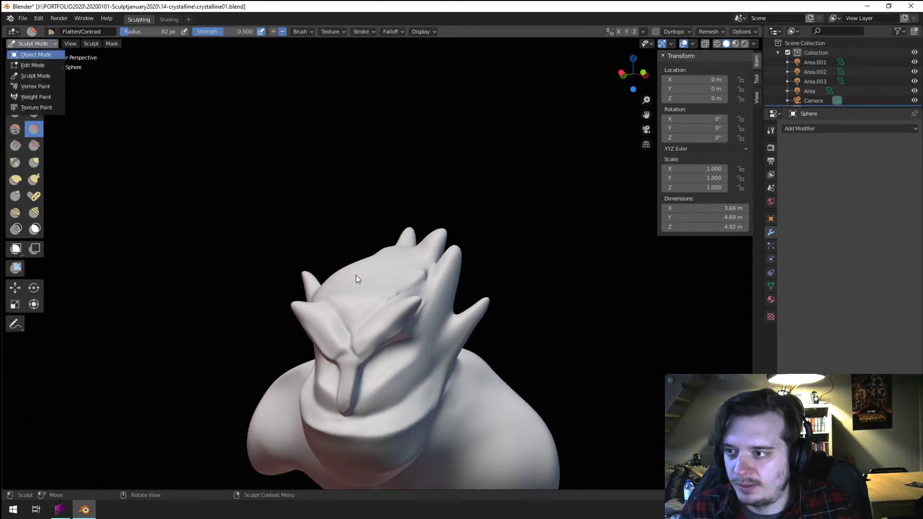
pyautogui.press('Return')
pyautogui.hotkey('shift', 'a')
pyautogui.click(407, 301)
pyautogui.press('g')
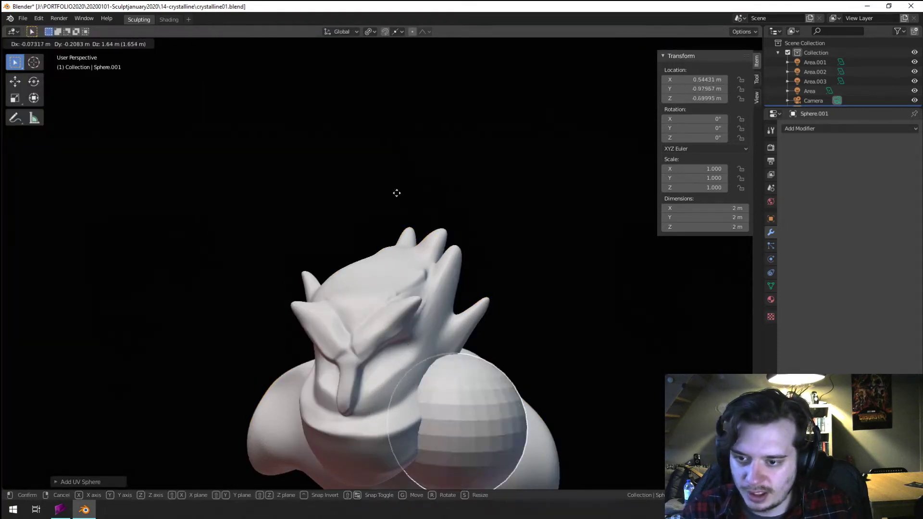
pyautogui.click(312, 64)
# - Put the new sphere into Sculpt Mode and remesh it with a voxel size of 0.01 m
pyautogui.click(29, 43)
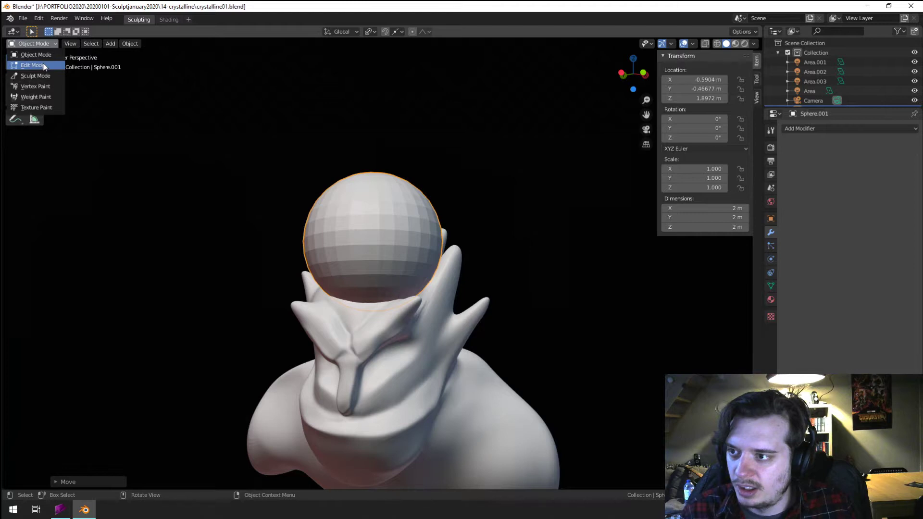
pyautogui.click(35, 76)
pyautogui.click(709, 31)
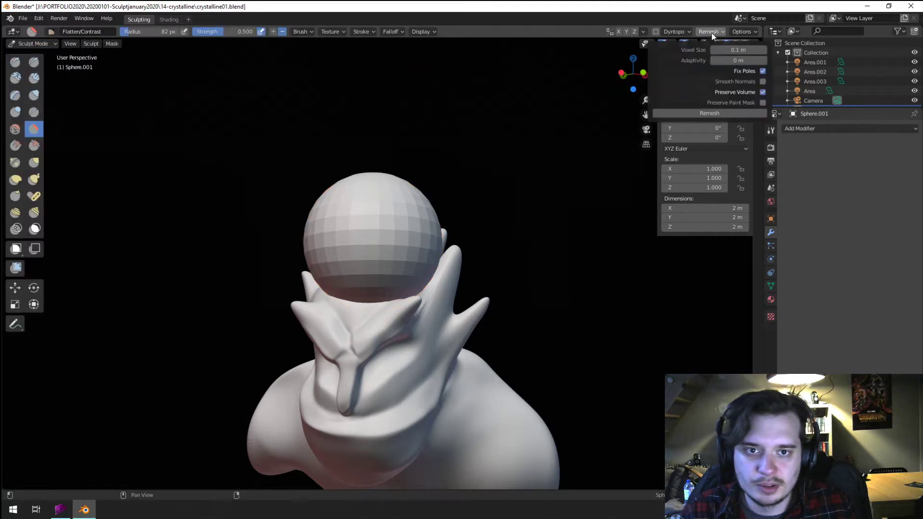
pyautogui.click(740, 50)
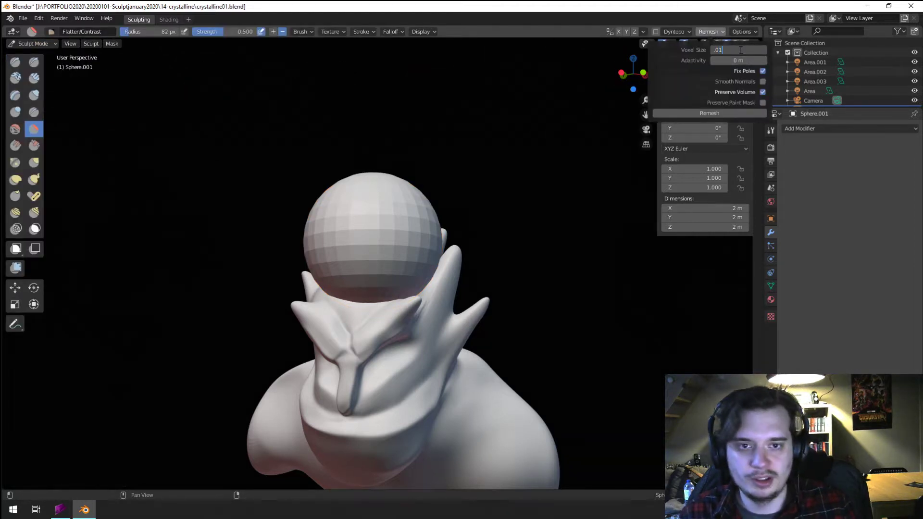
pyautogui.click(695, 114)
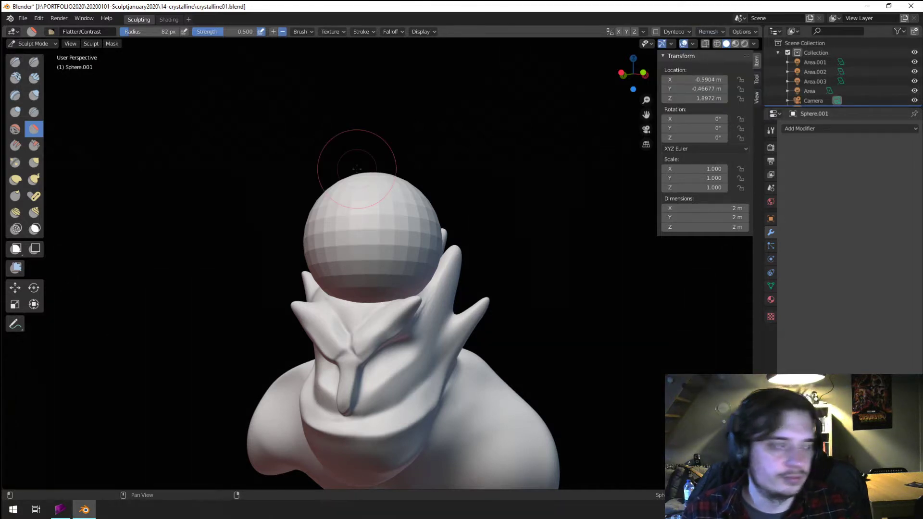
# - Stretch the top of the new sphere upward into a tall egg shape with the Grab brush at 238 px radius
pyautogui.press('g')
pyautogui.press('f')
pyautogui.click(445, 169)
pyautogui.moveTo(366, 178); pyautogui.dragTo(357, 102)
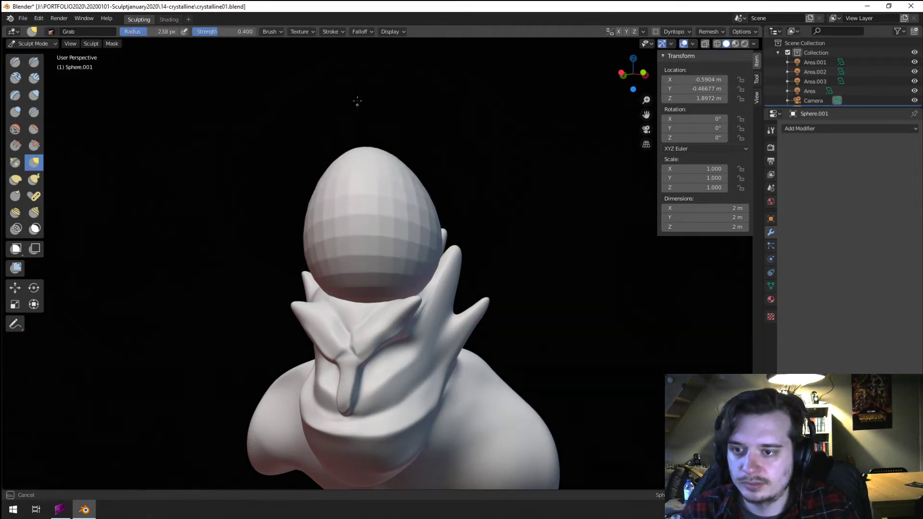
pyautogui.moveTo(357, 101)
pyautogui.mouseDown(button='middle')
pyautogui.moveTo(433, 148)
pyautogui.moveTo(398, 219)
pyautogui.moveTo(408, 198)
pyautogui.mouseUp(button='middle')
pyautogui.moveTo(410, 211); pyautogui.dragTo(393, 84)
pyautogui.moveTo(392, 91)
pyautogui.mouseDown(button='middle')
pyautogui.moveTo(355, 188)
pyautogui.moveTo(381, 162)
pyautogui.mouseUp(button='middle')
# - Push the sides of the stretched sphere inward with Grab to slim it into an elongated capsule
pyautogui.moveTo(414, 221); pyautogui.dragTo(356, 246)
pyautogui.moveTo(369, 246)
pyautogui.mouseDown(button='middle')
pyautogui.moveTo(335, 246)
pyautogui.moveTo(358, 234)
pyautogui.mouseUp(button='middle')
pyautogui.moveTo(361, 226); pyautogui.dragTo(354, 229)
pyautogui.moveTo(408, 242)
pyautogui.mouseDown(button='middle')
pyautogui.moveTo(388, 231)
pyautogui.moveTo(399, 204)
pyautogui.moveTo(393, 168)
pyautogui.mouseUp(button='middle')
pyautogui.moveTo(393, 169); pyautogui.dragTo(404, 173, button='middle')
pyautogui.moveTo(405, 173); pyautogui.dragTo(387, 220)
pyautogui.moveTo(385, 270); pyautogui.dragTo(377, 266)
pyautogui.moveTo(367, 262); pyautogui.dragTo(477, 254, button='middle')
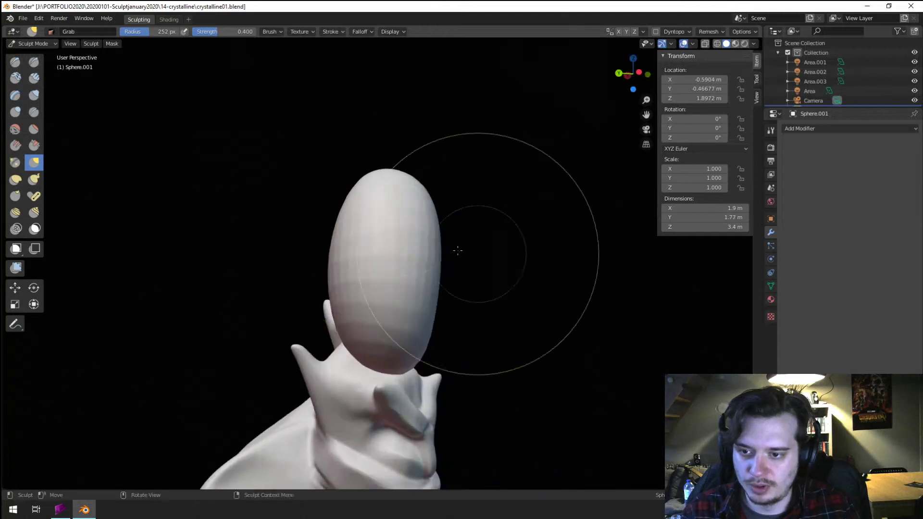
# - Narrow the capsule's sides slightly further using the Grab brush at 252 px radius
pyautogui.moveTo(417, 257); pyautogui.dragTo(397, 262)
pyautogui.moveTo(388, 264); pyautogui.dragTo(438, 263, button='middle')
pyautogui.moveTo(333, 355); pyautogui.dragTo(333, 352)
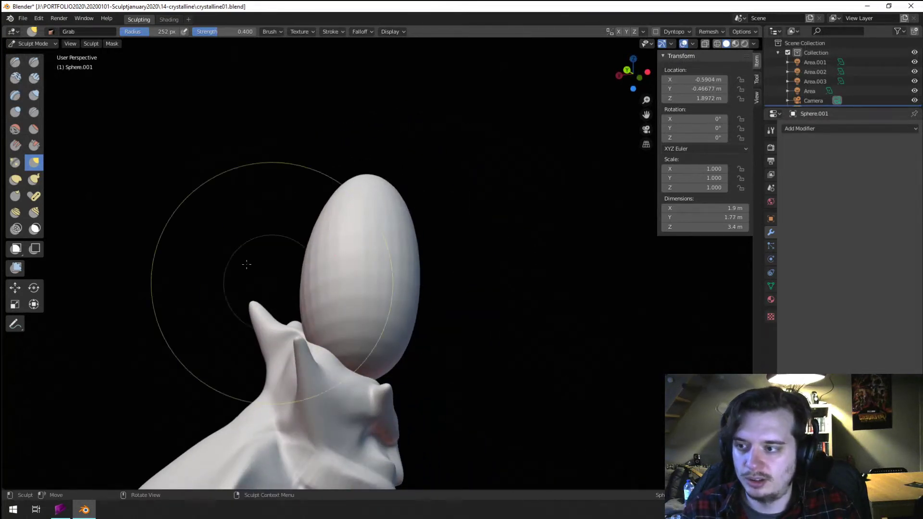
# - Cut a slanted flat facet into the capsule's top with the Scrape/Peaks brush, enlarging the radius from 94 to 125 px
pyautogui.click(35, 146)
pyautogui.moveTo(358, 199)
pyautogui.mouseDown(button='middle')
pyautogui.moveTo(309, 226)
pyautogui.moveTo(358, 252)
pyautogui.moveTo(339, 275)
pyautogui.mouseUp(button='middle')
pyautogui.press('[')
pyautogui.press('[')
pyautogui.press('[')
pyautogui.moveTo(395, 233)
pyautogui.mouseDown(button='middle')
pyautogui.moveTo(361, 266)
pyautogui.moveTo(412, 244)
pyautogui.mouseUp(button='middle')
pyautogui.press('[')
pyautogui.press('[')
pyautogui.press('[')
pyautogui.press('[')
pyautogui.press('[')
pyautogui.press('[')
pyautogui.press('[')
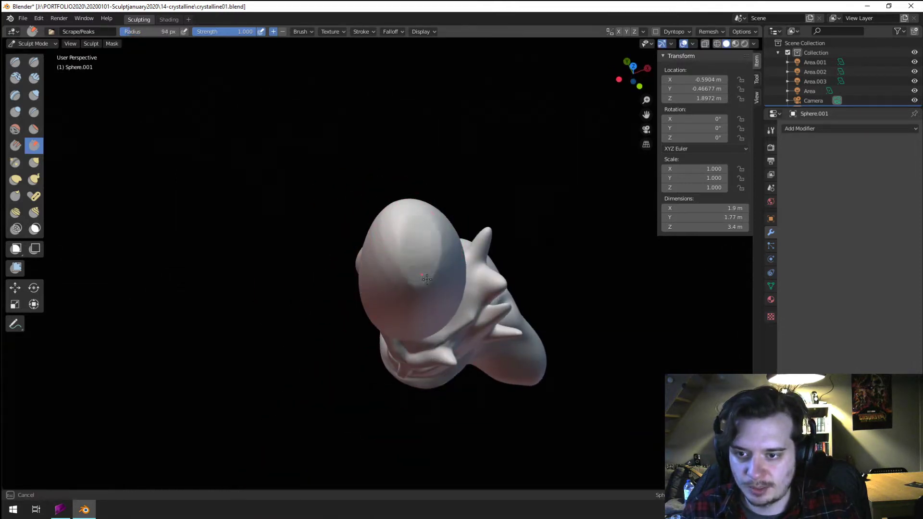
pyautogui.moveTo(427, 279); pyautogui.dragTo(428, 262)
pyautogui.press('f')
pyautogui.click(436, 245)
pyautogui.moveTo(414, 228); pyautogui.dragTo(413, 261)
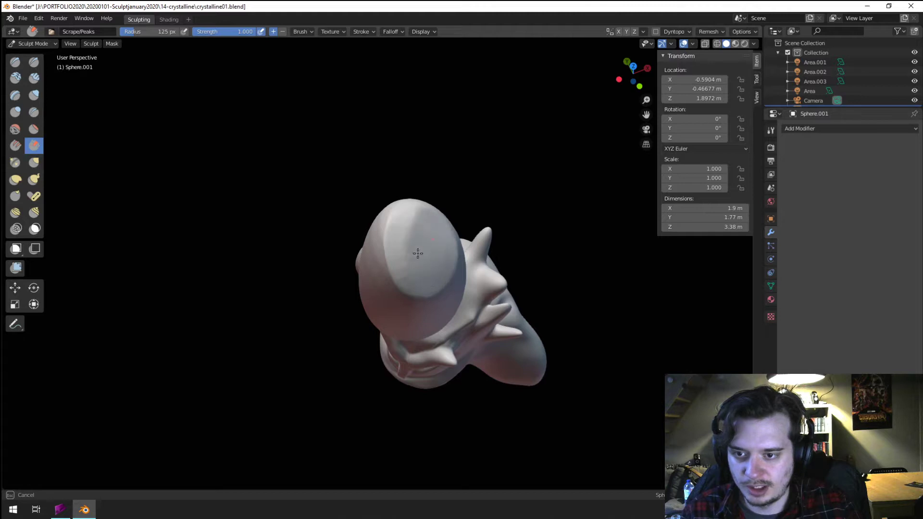
# - Scrape long vertical facets down the capsule's front below the slanted top, using radii of 107 px and 76 px
pyautogui.moveTo(420, 214); pyautogui.dragTo(447, 164, button='middle')
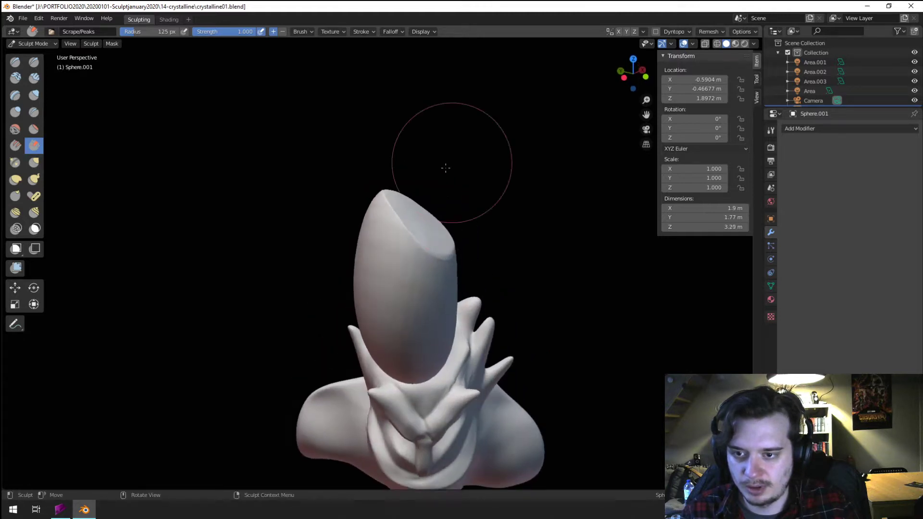
pyautogui.press('f')
pyautogui.click(409, 202)
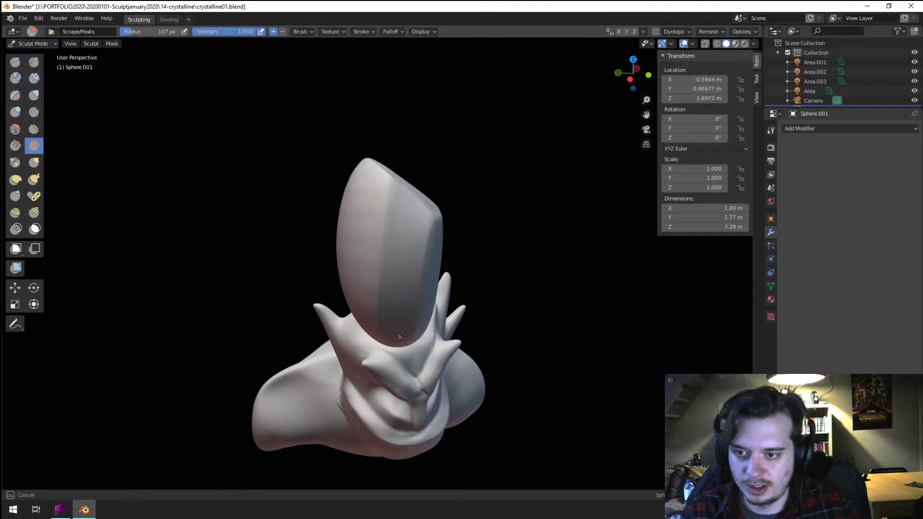
pyautogui.moveTo(415, 360)
pyautogui.mouseDown(button='middle')
pyautogui.moveTo(340, 233)
pyautogui.moveTo(423, 264)
pyautogui.moveTo(390, 269)
pyautogui.moveTo(360, 260)
pyautogui.mouseUp(button='middle')
pyautogui.press('f')
pyautogui.click(416, 250)
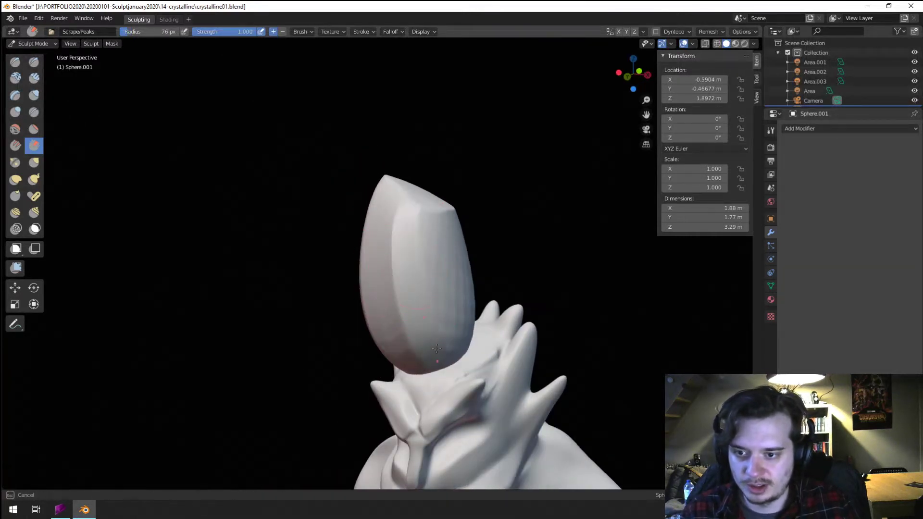
# - Flatten the capsule's rounded side and shoulder into angular planes with Scrape/Peaks at radii of 109 px and 80 px
pyautogui.moveTo(427, 303); pyautogui.dragTo(406, 278, button='middle')
pyautogui.press('f')
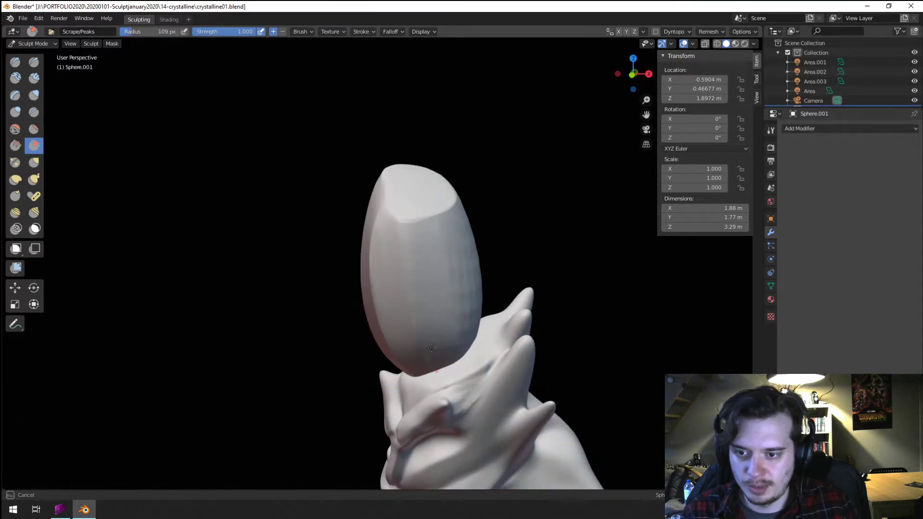
pyautogui.moveTo(437, 249); pyautogui.dragTo(422, 225, button='middle')
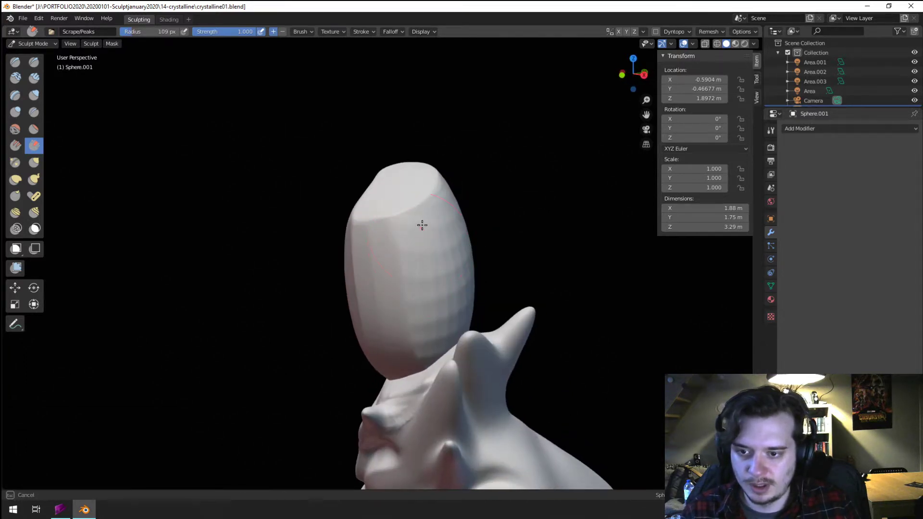
pyautogui.moveTo(373, 278)
pyautogui.mouseDown(button='middle')
pyautogui.moveTo(389, 268)
pyautogui.moveTo(387, 256)
pyautogui.moveTo(368, 306)
pyautogui.moveTo(344, 186)
pyautogui.moveTo(320, 200)
pyautogui.mouseUp(button='middle')
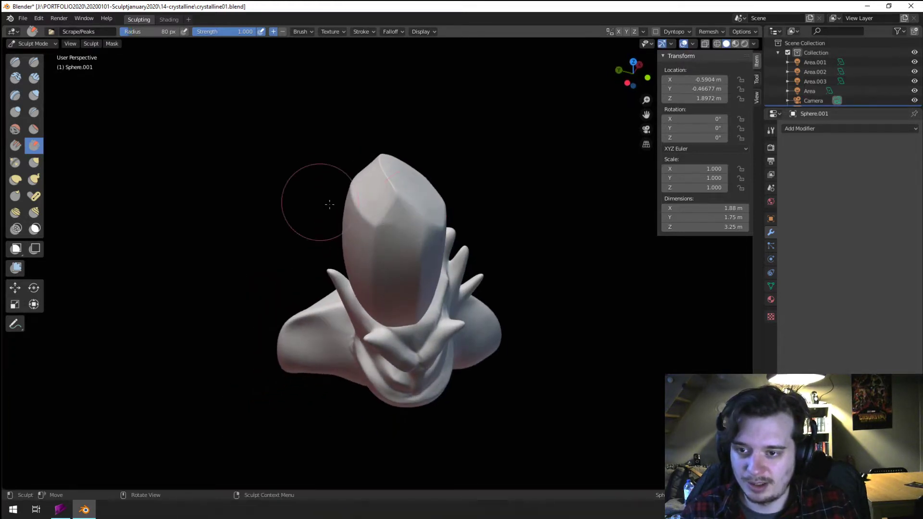
# - Scrape broad vertical planes around the opposite side of the crystal with a radius of about 130 px
pyautogui.moveTo(427, 232); pyautogui.dragTo(452, 206, button='middle')
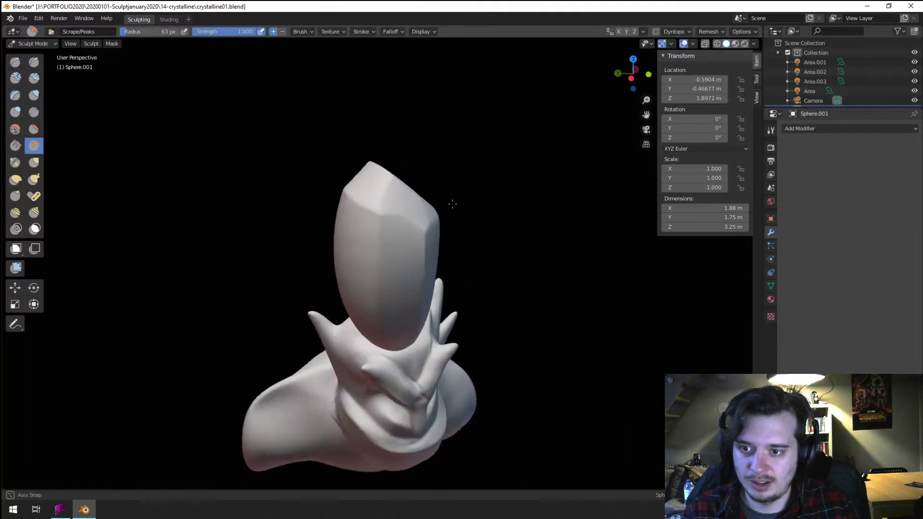
pyautogui.scroll(3, 397, 212)
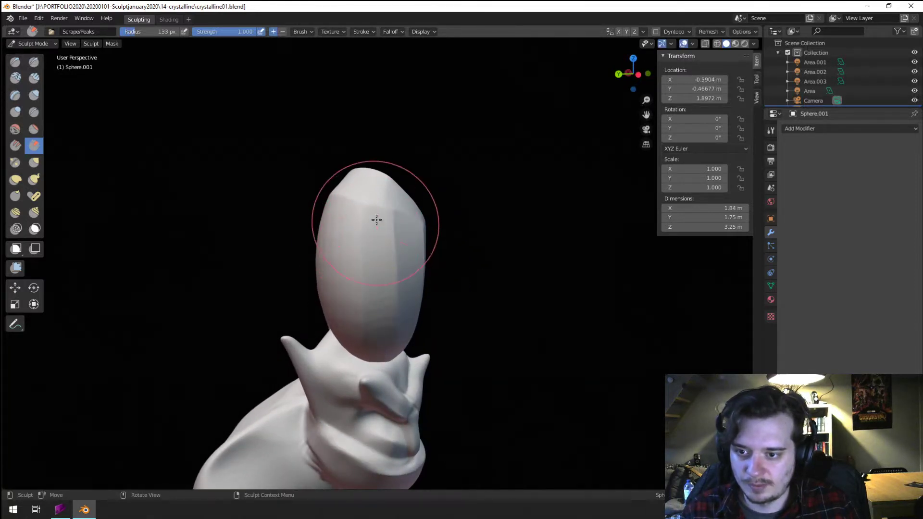
pyautogui.moveTo(375, 331); pyautogui.dragTo(382, 285, button='middle')
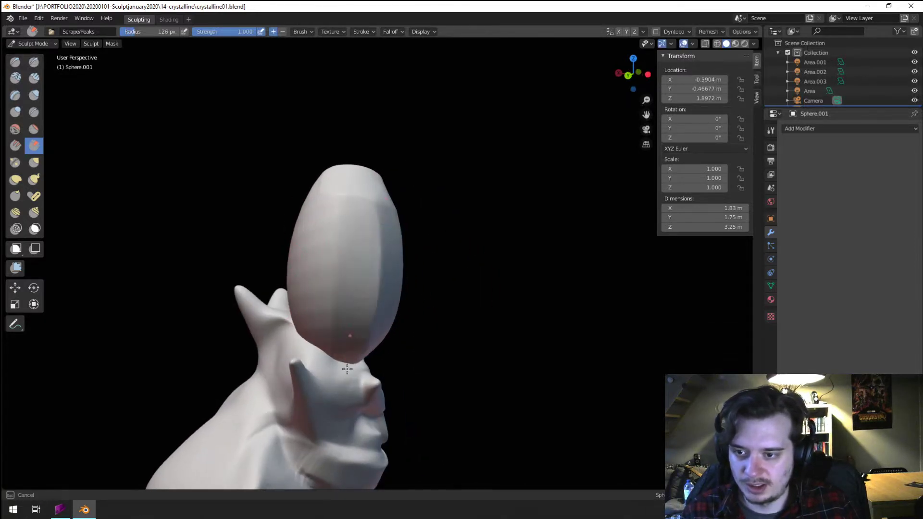
pyautogui.moveTo(341, 352)
pyautogui.mouseDown(button='middle')
pyautogui.moveTo(255, 261)
pyautogui.moveTo(256, 245)
pyautogui.moveTo(270, 241)
pyautogui.moveTo(293, 290)
pyautogui.mouseUp(button='middle')
# - Slim the crystal's body and raise its tip with Grab at radii of 193 px and 182 px, about 3.31 m tall
pyautogui.press('g')
pyautogui.moveTo(363, 290); pyautogui.dragTo(391, 287)
pyautogui.moveTo(446, 243); pyautogui.dragTo(422, 232)
pyautogui.moveTo(418, 225); pyautogui.dragTo(427, 224, button='middle')
pyautogui.press('f')
pyautogui.click(396, 212)
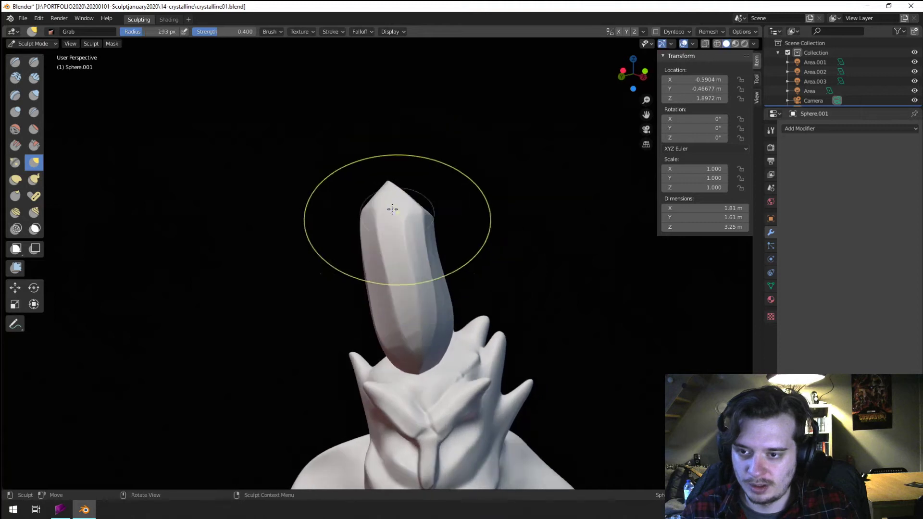
pyautogui.press('f')
pyautogui.click(410, 202)
pyautogui.moveTo(414, 270); pyautogui.dragTo(406, 257, button='middle')
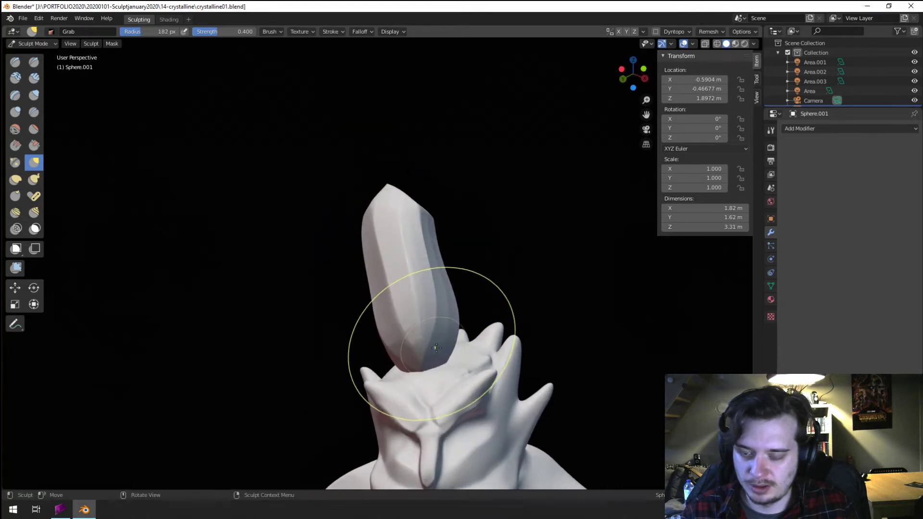
# - Flatten the crystal's rounded underside with Scrape/Peaks at 126 px radius, shortening it to about 3.12 m
pyautogui.click(34, 132)
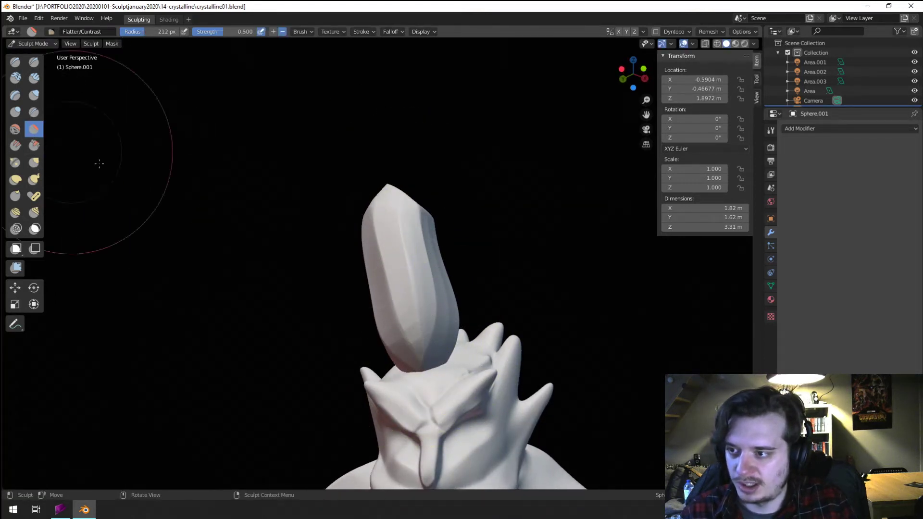
pyautogui.click(34, 146)
pyautogui.moveTo(375, 298)
pyautogui.mouseDown(button='middle')
pyautogui.moveTo(412, 319)
pyautogui.moveTo(410, 356)
pyautogui.mouseUp(button='middle')
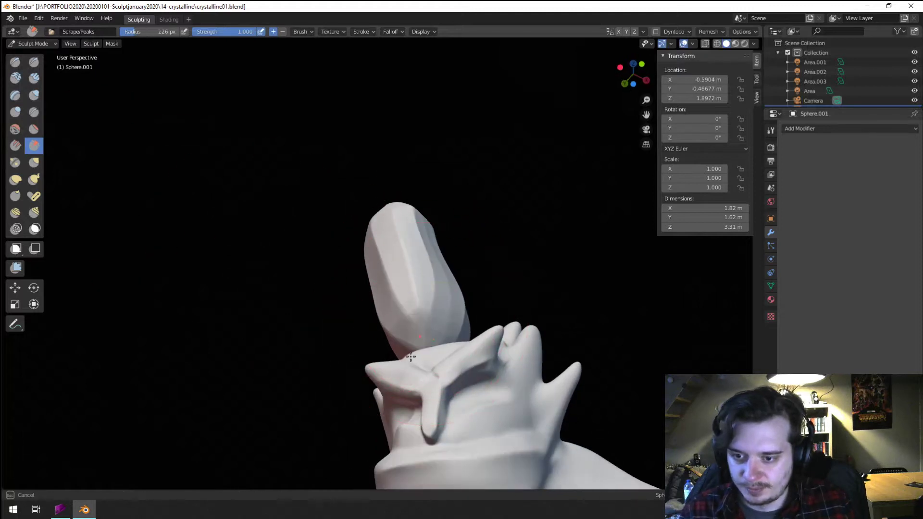
pyautogui.moveTo(441, 279)
pyautogui.mouseDown(button='middle')
pyautogui.moveTo(429, 308)
pyautogui.moveTo(380, 298)
pyautogui.mouseUp(button='middle')
# - Cut an angular facet into the crystal's upper side with Scrape/Peaks at 78 px radius
pyautogui.press('f')
pyautogui.click(339, 279)
pyautogui.moveTo(343, 259)
pyautogui.mouseDown(button='middle')
pyautogui.moveTo(352, 291)
pyautogui.moveTo(363, 280)
pyautogui.mouseUp(button='middle')
pyautogui.press('f')
pyautogui.click(345, 290)
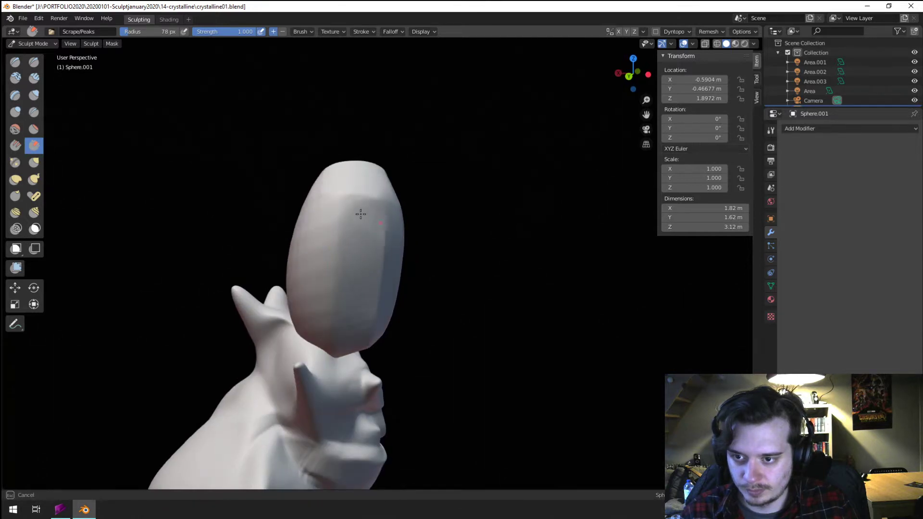
pyautogui.moveTo(372, 236); pyautogui.dragTo(345, 271, button='middle')
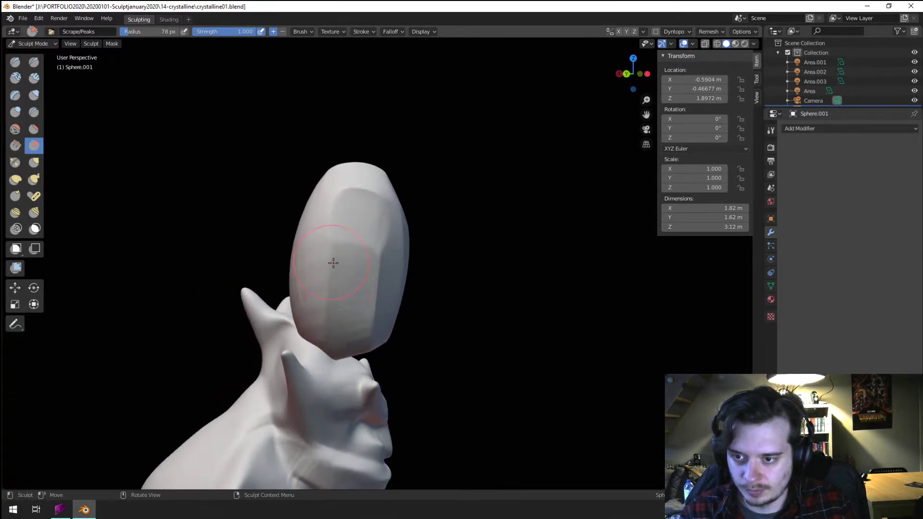
# - Scrape flat facets along the crystal's middle and lower sides with the brush radius reduced to 68 px
pyautogui.moveTo(333, 263); pyautogui.dragTo(336, 206)
pyautogui.press('f')
pyautogui.click(356, 241)
pyautogui.moveTo(356, 240)
pyautogui.mouseDown(button='middle')
pyautogui.moveTo(376, 271)
pyautogui.moveTo(356, 241)
pyautogui.mouseUp(button='middle')
pyautogui.moveTo(356, 241); pyautogui.dragTo(353, 335)
pyautogui.moveTo(336, 284); pyautogui.dragTo(330, 219, button='middle')
pyautogui.moveTo(330, 219)
pyautogui.mouseDown()
pyautogui.moveTo(375, 223)
pyautogui.moveTo(384, 256)
pyautogui.moveTo(356, 318)
pyautogui.moveTo(365, 339)
pyautogui.moveTo(379, 298)
pyautogui.mouseUp()
pyautogui.moveTo(379, 298)
pyautogui.mouseDown(button='middle')
pyautogui.moveTo(482, 255)
pyautogui.moveTo(419, 267)
pyautogui.mouseUp(button='middle')
pyautogui.keyDown('ctrl'); pyautogui.moveTo(419, 268); pyautogui.dragTo(428, 272); pyautogui.keyUp('ctrl')
pyautogui.moveTo(427, 272); pyautogui.dragTo(434, 275, button='middle')
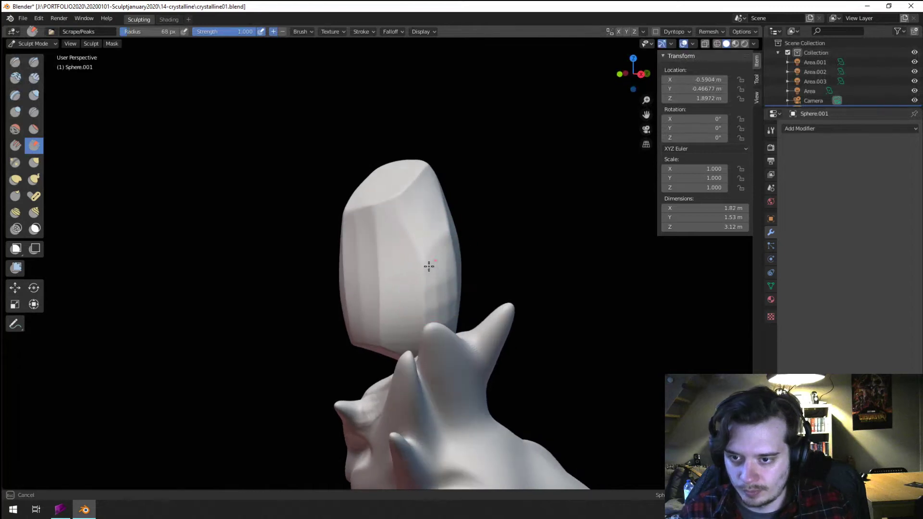
# - Flatten the lower front of the crystal and sharpen its bottom edge with strokes at 68 px and 48 px radius
pyautogui.moveTo(434, 312); pyautogui.dragTo(404, 278, button='middle')
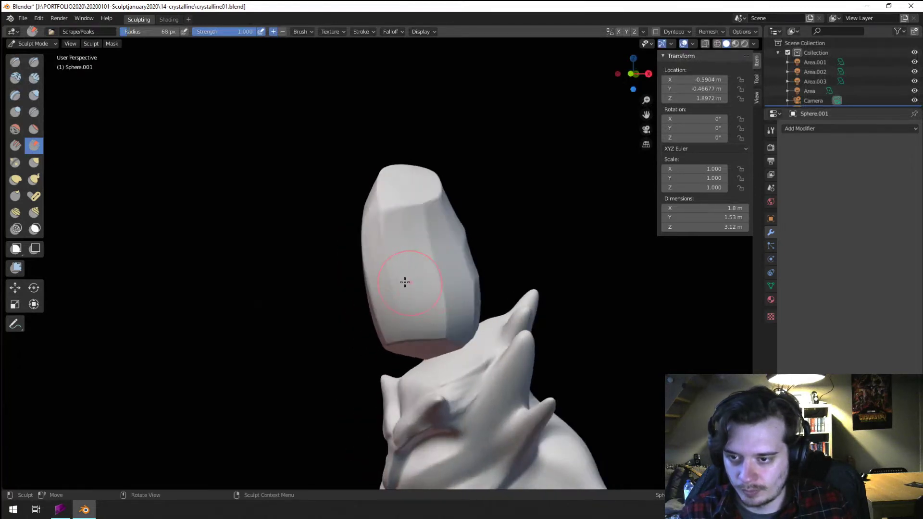
pyautogui.moveTo(404, 278); pyautogui.dragTo(393, 264)
pyautogui.moveTo(403, 335); pyautogui.dragTo(407, 331)
pyautogui.moveTo(406, 330); pyautogui.dragTo(430, 266, button='middle')
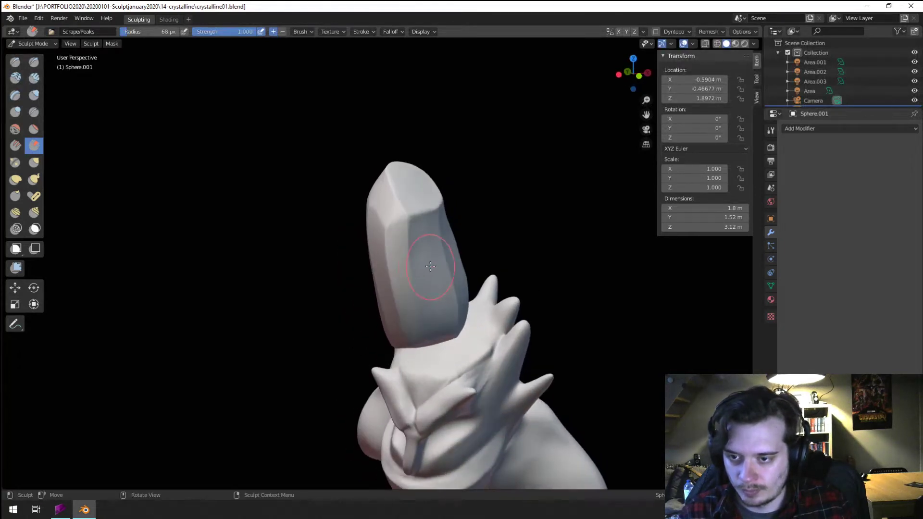
# - Chip small bevels into the ridges between the crystal's facets with Scrape/Peaks at 31 px radius
pyautogui.moveTo(410, 234)
pyautogui.mouseDown(button='middle')
pyautogui.moveTo(423, 206)
pyautogui.moveTo(371, 206)
pyautogui.moveTo(392, 216)
pyautogui.mouseUp(button='middle')
pyautogui.press('f')
pyautogui.click(398, 267)
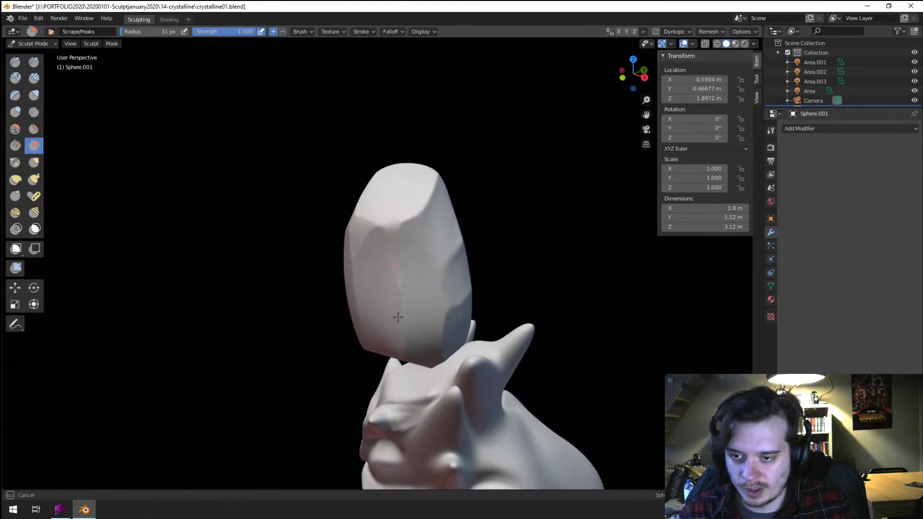
pyautogui.moveTo(398, 317); pyautogui.dragTo(402, 250, button='middle')
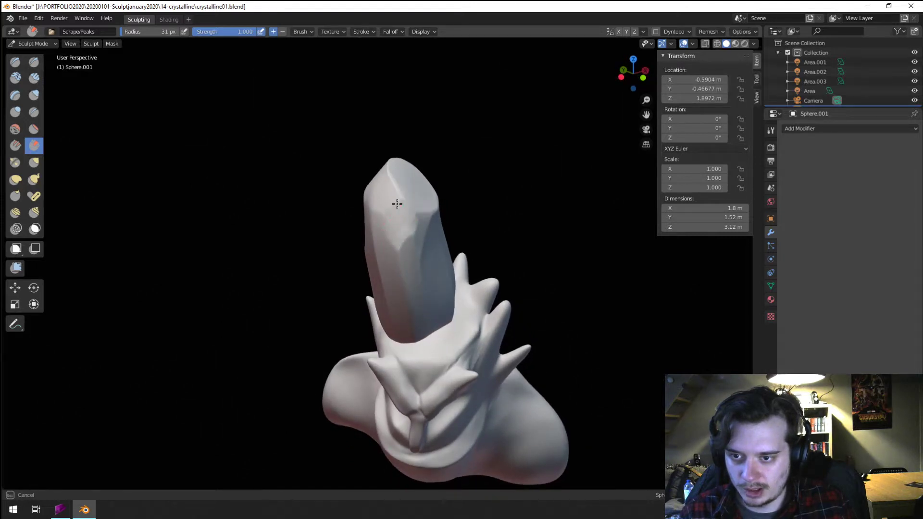
pyautogui.moveTo(397, 204)
pyautogui.mouseDown(button='middle')
pyautogui.moveTo(391, 148)
pyautogui.moveTo(419, 216)
pyautogui.moveTo(392, 246)
pyautogui.mouseUp(button='middle')
# - Pull the crystal's top corner up into a sharper peak with a small Grab brush, about 3.29 m tall overall
pyautogui.press('f')
pyautogui.moveTo(406, 324)
pyautogui.mouseDown(button='middle')
pyautogui.moveTo(387, 215)
pyautogui.moveTo(408, 211)
pyautogui.moveTo(423, 243)
pyautogui.moveTo(406, 191)
pyautogui.moveTo(426, 216)
pyautogui.moveTo(378, 162)
pyautogui.moveTo(309, 204)
pyautogui.moveTo(340, 200)
pyautogui.moveTo(360, 182)
pyautogui.moveTo(390, 185)
pyautogui.mouseUp(button='middle')
pyautogui.scroll(2, 408, 233)
pyautogui.press('f')
pyautogui.press('g')
pyautogui.press('f')
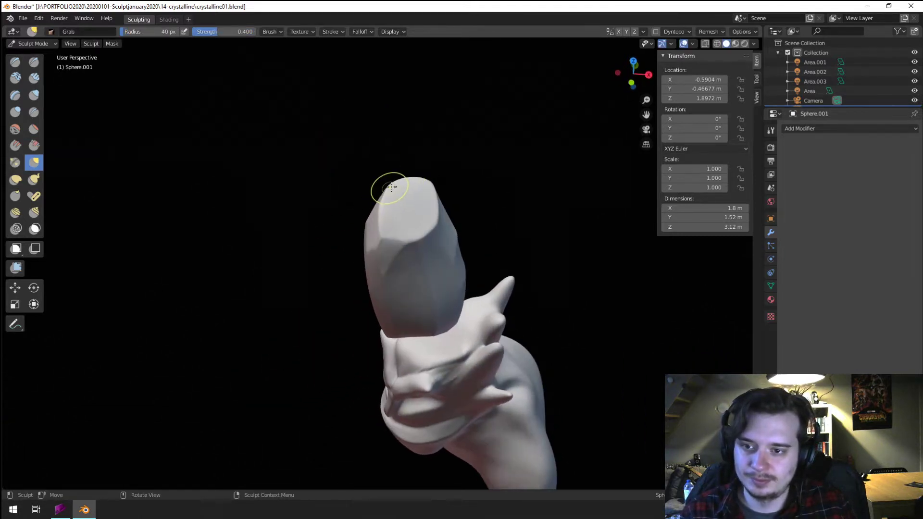
pyautogui.moveTo(387, 145); pyautogui.dragTo(387, 145)
pyautogui.moveTo(408, 161)
pyautogui.mouseDown(button='middle')
pyautogui.moveTo(400, 187)
pyautogui.moveTo(435, 230)
pyautogui.moveTo(423, 231)
pyautogui.moveTo(461, 200)
pyautogui.moveTo(289, 220)
pyautogui.mouseUp(button='middle')
pyautogui.press('f')
pyautogui.click(427, 205)
pyautogui.press('f')
pyautogui.click(436, 250)
# - Return to the Scrape/Peaks brush at 121 px radius and open its full brush settings
pyautogui.click(34, 145)
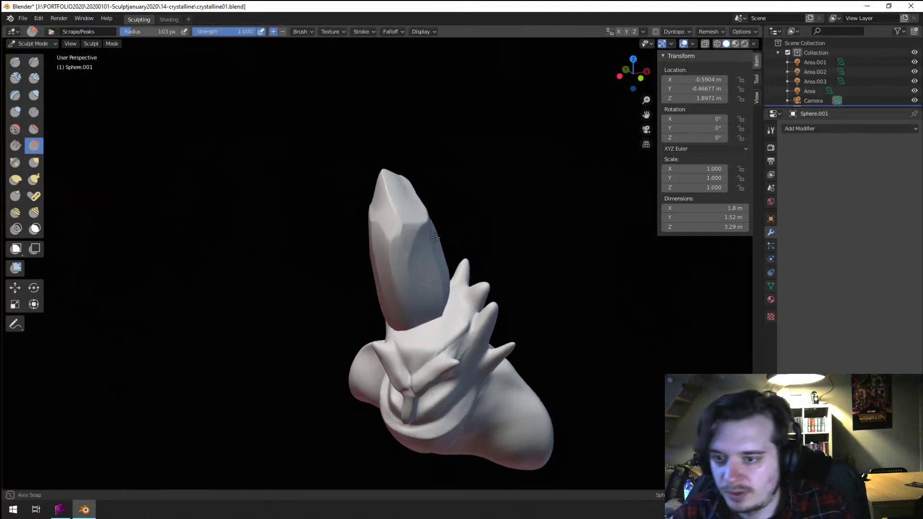
pyautogui.moveTo(384, 255); pyautogui.dragTo(416, 258, button='middle')
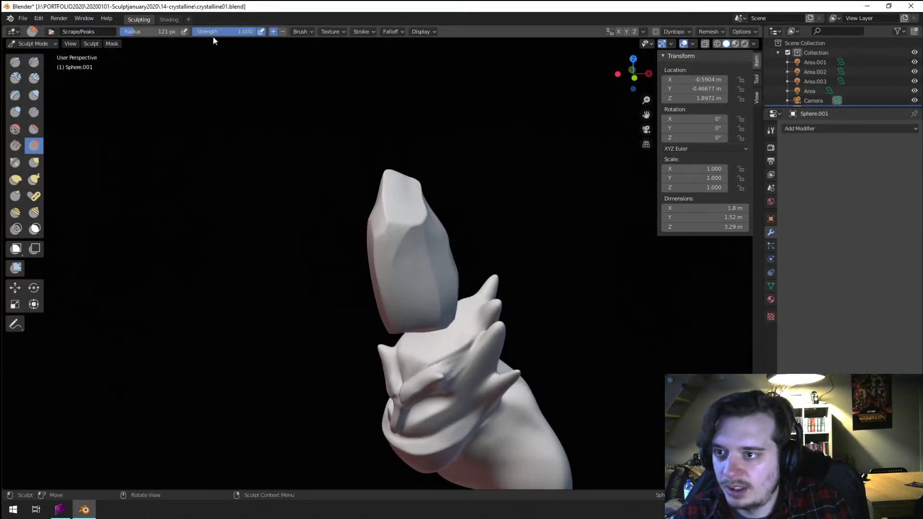
pyautogui.click(771, 130)
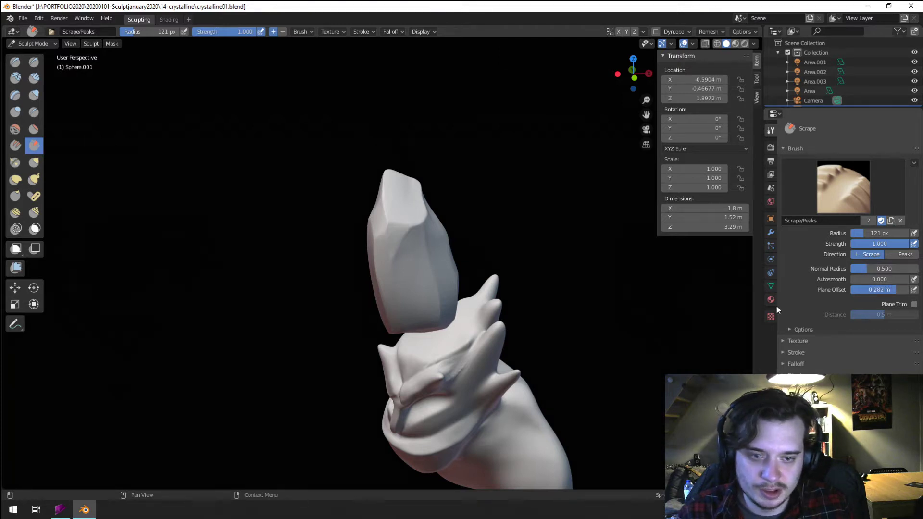
# - Try scraping the crystal's front with plane offsets of 0.282 m and 0.0323 m, undoing each test stroke
pyautogui.moveTo(416, 257)
pyautogui.mouseDown()
pyautogui.moveTo(413, 282)
pyautogui.moveTo(415, 269)
pyautogui.mouseUp()
pyautogui.hotkey('ctrl', 'z')
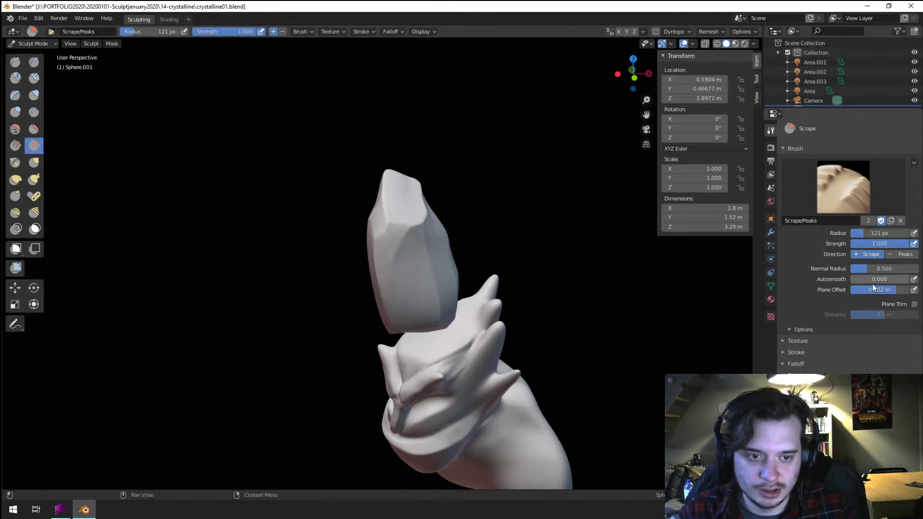
pyautogui.press('f')
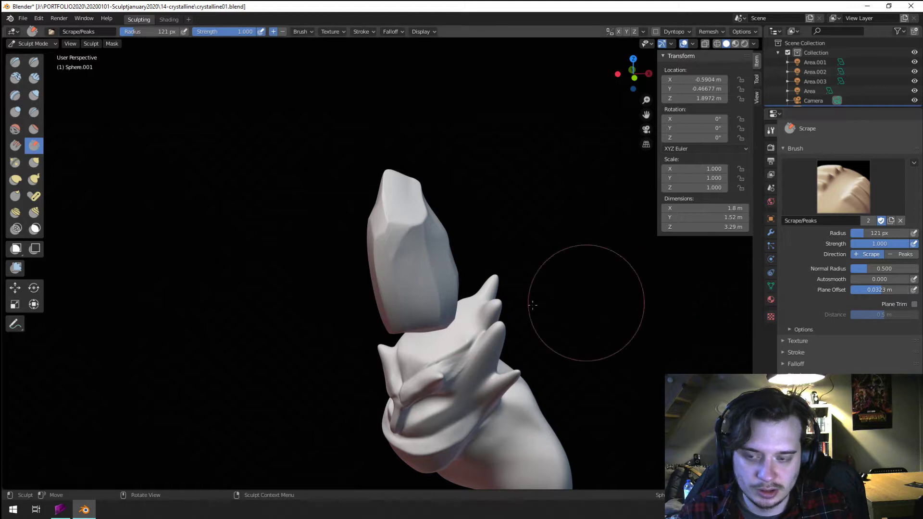
pyautogui.click(540, 295)
pyautogui.moveTo(418, 268); pyautogui.dragTo(409, 303)
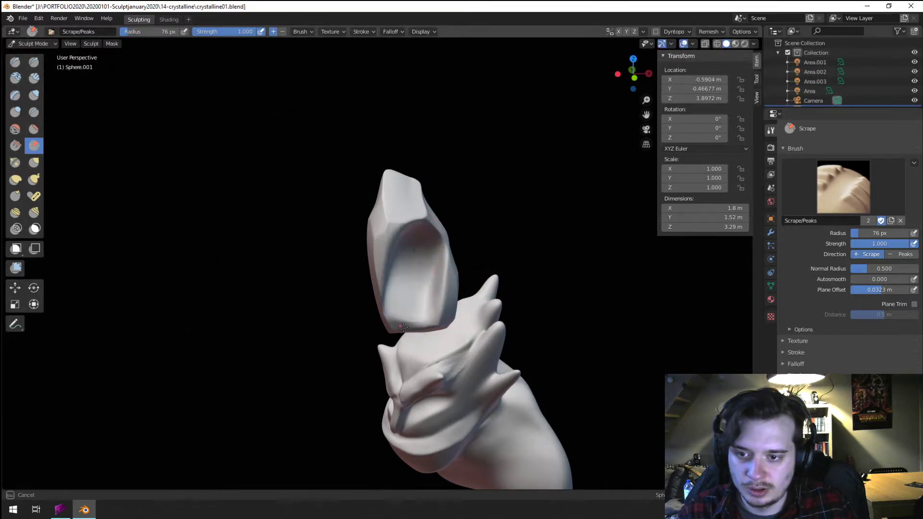
pyautogui.moveTo(409, 303); pyautogui.dragTo(351, 272, button='middle')
pyautogui.hotkey('ctrl', 'z')
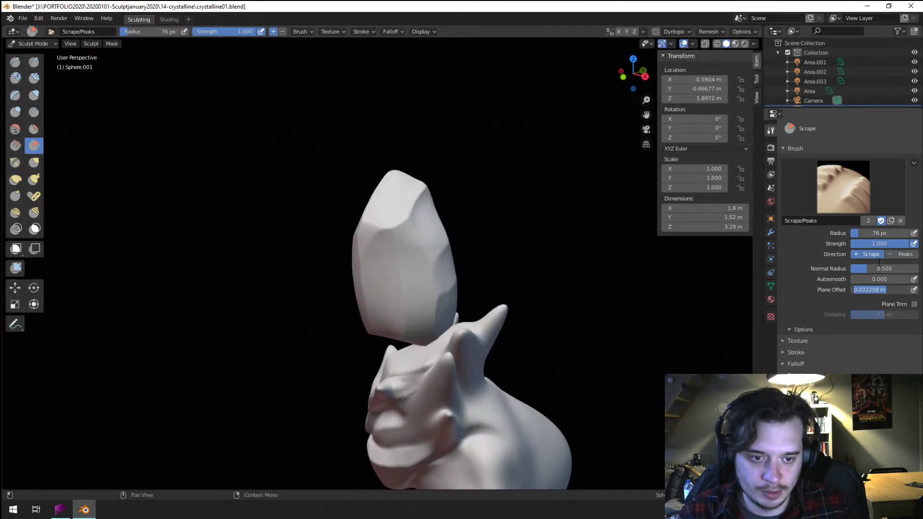
# - Set the Scrape plane offset to 0 m and test a stroke with Plane Trim on before disabling Plane Trim
pyautogui.moveTo(367, 305); pyautogui.dragTo(365, 292, button='middle')
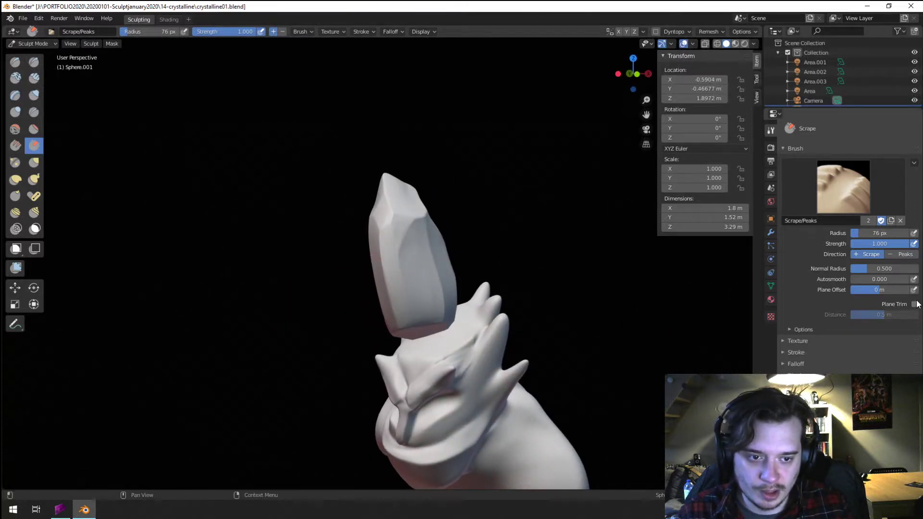
pyautogui.moveTo(403, 244); pyautogui.dragTo(403, 243)
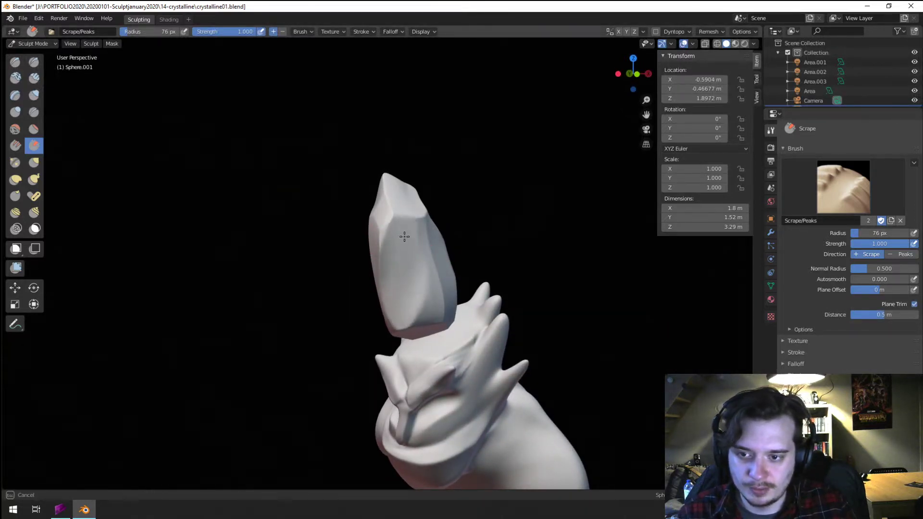
pyautogui.moveTo(389, 279)
pyautogui.mouseDown(button='middle')
pyautogui.moveTo(295, 283)
pyautogui.moveTo(371, 283)
pyautogui.mouseUp(button='middle')
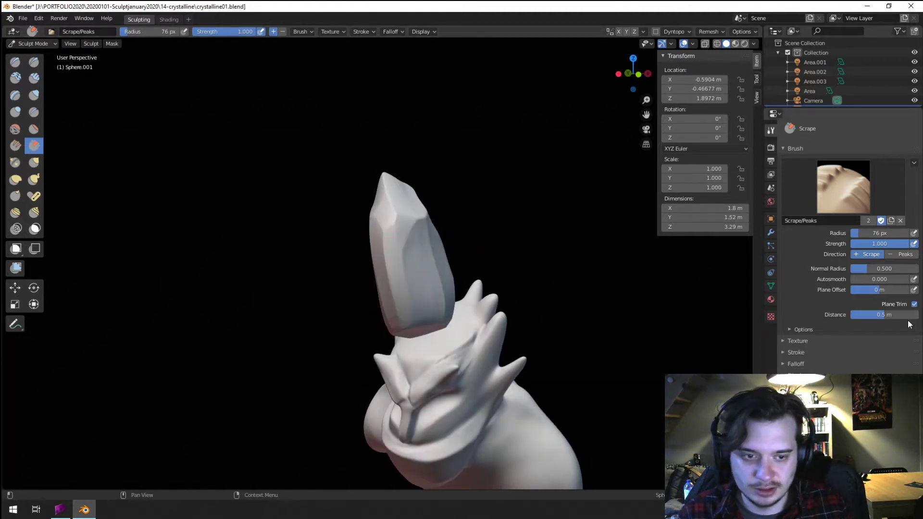
pyautogui.click(914, 303)
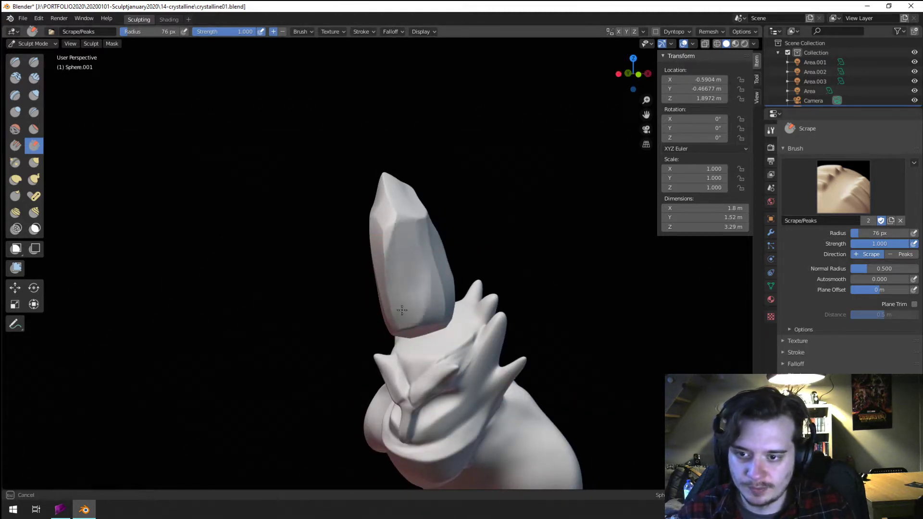
# - Scrape the crystal's side and upper facets flatter with the brush radius set to 84 px
pyautogui.moveTo(388, 250)
pyautogui.mouseDown(button='middle')
pyautogui.moveTo(419, 218)
pyautogui.moveTo(409, 288)
pyautogui.moveTo(416, 247)
pyautogui.moveTo(372, 268)
pyautogui.mouseUp(button='middle')
pyautogui.press('f')
pyautogui.click(446, 247)
pyautogui.moveTo(377, 221)
pyautogui.mouseDown(button='middle')
pyautogui.moveTo(346, 231)
pyautogui.moveTo(403, 276)
pyautogui.moveTo(385, 268)
pyautogui.moveTo(412, 259)
pyautogui.moveTo(401, 256)
pyautogui.moveTo(391, 227)
pyautogui.mouseUp(button='middle')
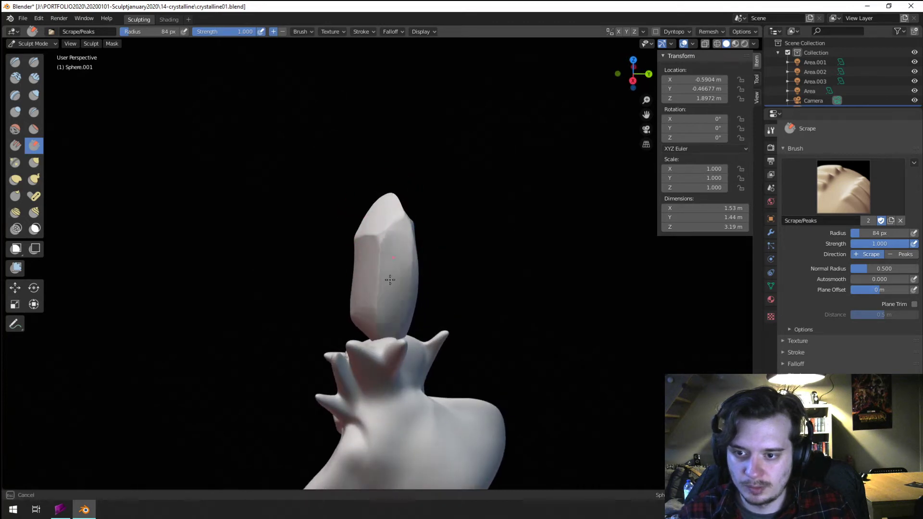
# - Pull the crystal's tip up slightly with a 137 px Grab brush, to about 3.24 m tall overall
pyautogui.moveTo(373, 274)
pyautogui.mouseDown(button='middle')
pyautogui.moveTo(412, 233)
pyautogui.moveTo(482, 239)
pyautogui.moveTo(381, 227)
pyautogui.mouseUp(button='middle')
pyautogui.press('g')
pyautogui.moveTo(369, 197); pyautogui.dragTo(370, 194)
pyautogui.moveTo(371, 195)
pyautogui.mouseDown(button='middle')
pyautogui.moveTo(442, 177)
pyautogui.moveTo(404, 233)
pyautogui.moveTo(308, 245)
pyautogui.moveTo(217, 219)
pyautogui.mouseUp(button='middle')
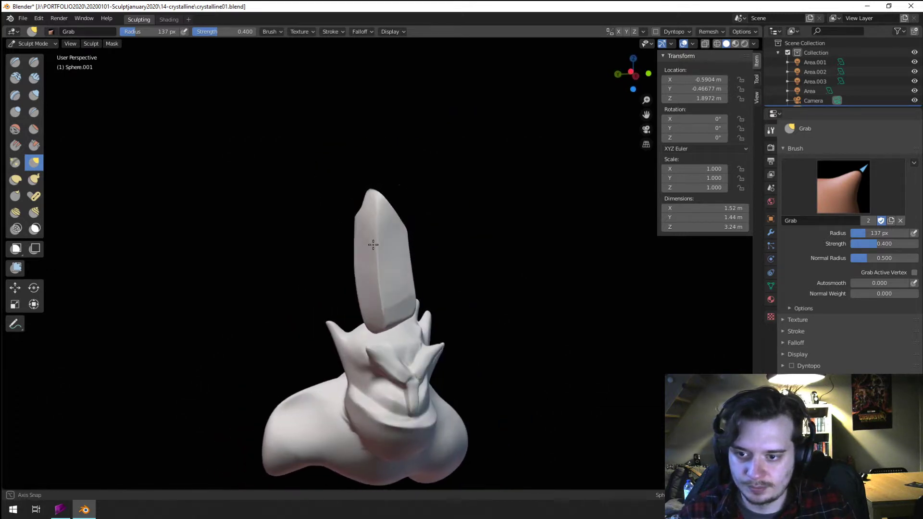
# - Return to the Scrape/Peaks brush, set its radius to 78 px and cut a facet just below the crystal's tip
pyautogui.scroll(2, 217, 219)
pyautogui.click(34, 146)
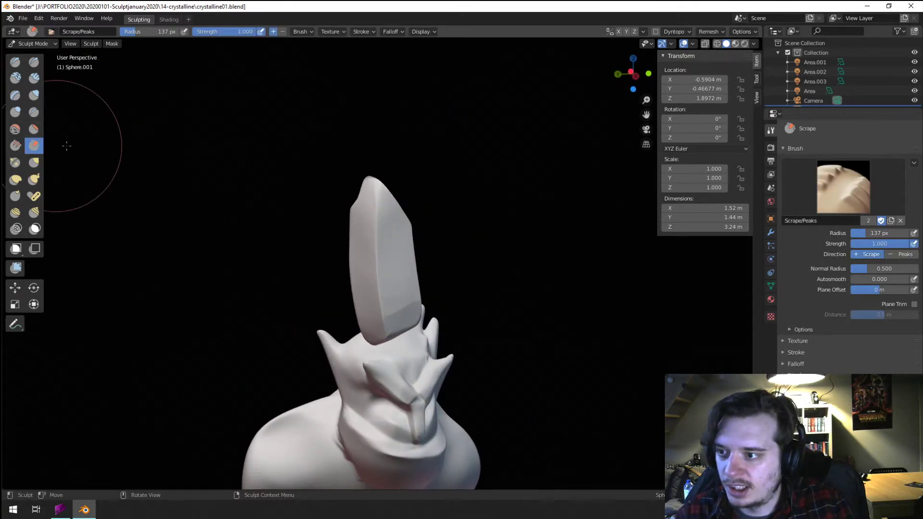
pyautogui.scroll(-3, 376, 145)
pyautogui.moveTo(377, 146)
pyautogui.mouseDown(button='middle')
pyautogui.moveTo(350, 175)
pyautogui.moveTo(340, 212)
pyautogui.moveTo(355, 175)
pyautogui.moveTo(397, 148)
pyautogui.moveTo(356, 131)
pyautogui.moveTo(360, 172)
pyautogui.mouseUp(button='middle')
pyautogui.scroll(6, 340, 211)
pyautogui.press('f')
pyautogui.click(370, 145)
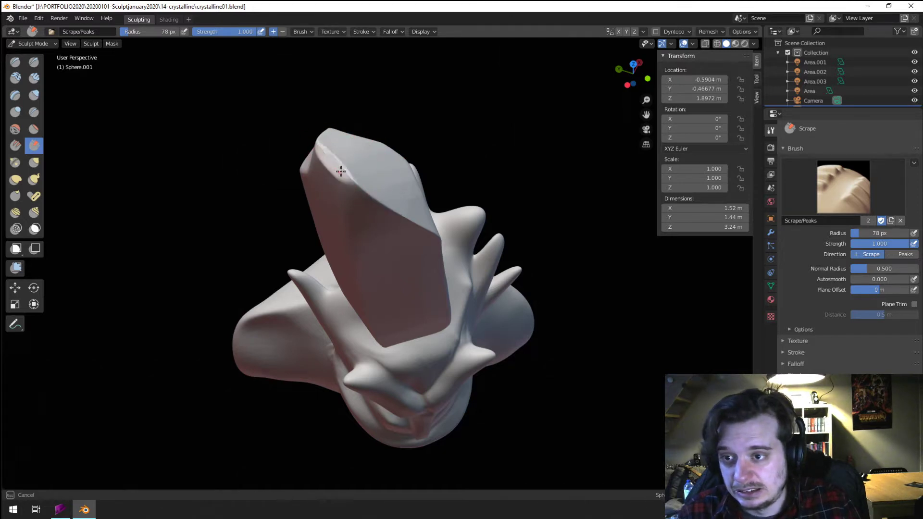
pyautogui.moveTo(350, 186); pyautogui.dragTo(352, 191)
# - Refine the facet edges around the crystal's tip with the Scrape radius reduced to 38 px
pyautogui.moveTo(352, 191)
pyautogui.mouseDown(button='middle')
pyautogui.moveTo(354, 153)
pyautogui.moveTo(364, 159)
pyautogui.moveTo(352, 160)
pyautogui.mouseUp(button='middle')
pyautogui.press('f')
pyautogui.click(352, 165)
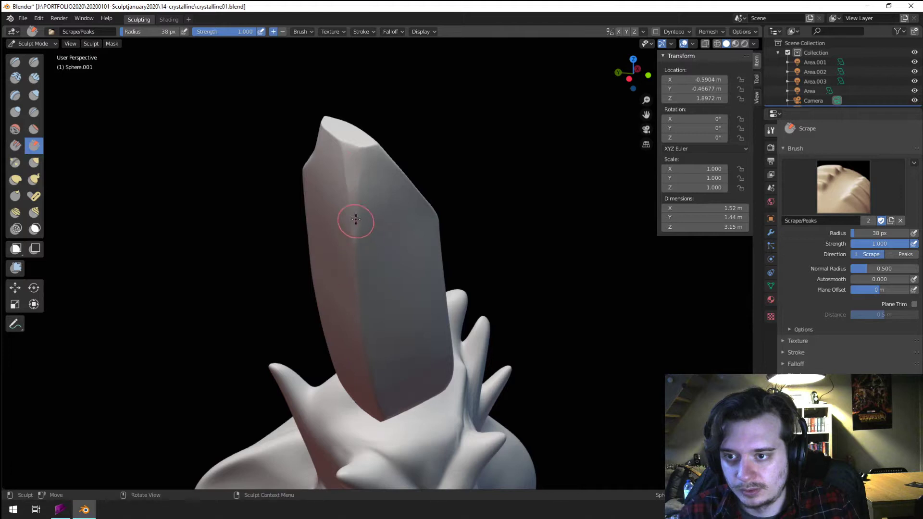
pyautogui.moveTo(356, 219)
pyautogui.mouseDown(button='middle')
pyautogui.moveTo(325, 196)
pyautogui.moveTo(358, 169)
pyautogui.mouseUp(button='middle')
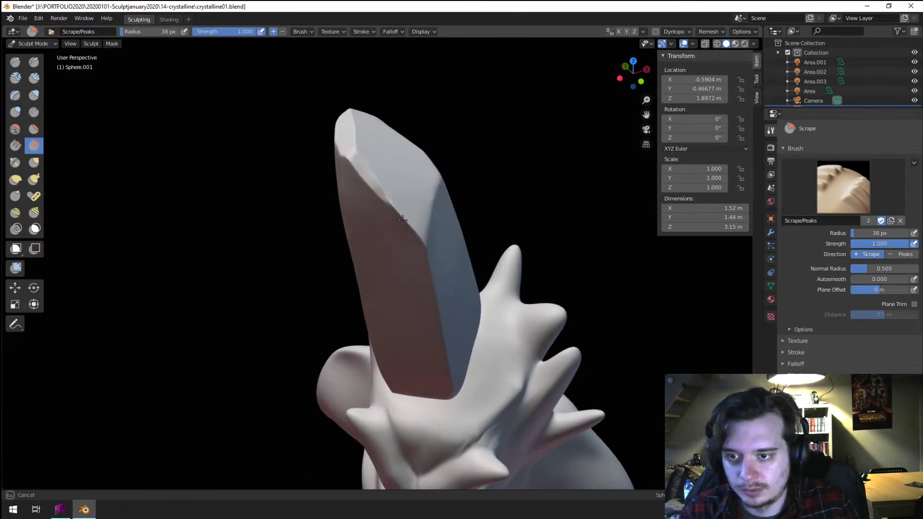
pyautogui.moveTo(402, 220)
pyautogui.mouseDown(button='middle')
pyautogui.moveTo(390, 222)
pyautogui.moveTo(472, 206)
pyautogui.moveTo(449, 220)
pyautogui.moveTo(381, 193)
pyautogui.mouseUp(button='middle')
pyautogui.moveTo(384, 238)
pyautogui.mouseDown(button='middle')
pyautogui.moveTo(388, 264)
pyautogui.moveTo(381, 239)
pyautogui.moveTo(419, 221)
pyautogui.moveTo(397, 393)
pyautogui.moveTo(398, 358)
pyautogui.moveTo(391, 371)
pyautogui.moveTo(350, 158)
pyautogui.moveTo(333, 249)
pyautogui.moveTo(357, 243)
pyautogui.moveTo(377, 261)
pyautogui.moveTo(353, 292)
pyautogui.moveTo(330, 302)
pyautogui.moveTo(344, 312)
pyautogui.moveTo(401, 265)
pyautogui.mouseUp(button='middle')
# - Set the Scrape radius back to 78 px and flatten the broad facets below the crystal's top
pyautogui.press('f')
pyautogui.click(376, 282)
pyautogui.press('f')
pyautogui.click(415, 286)
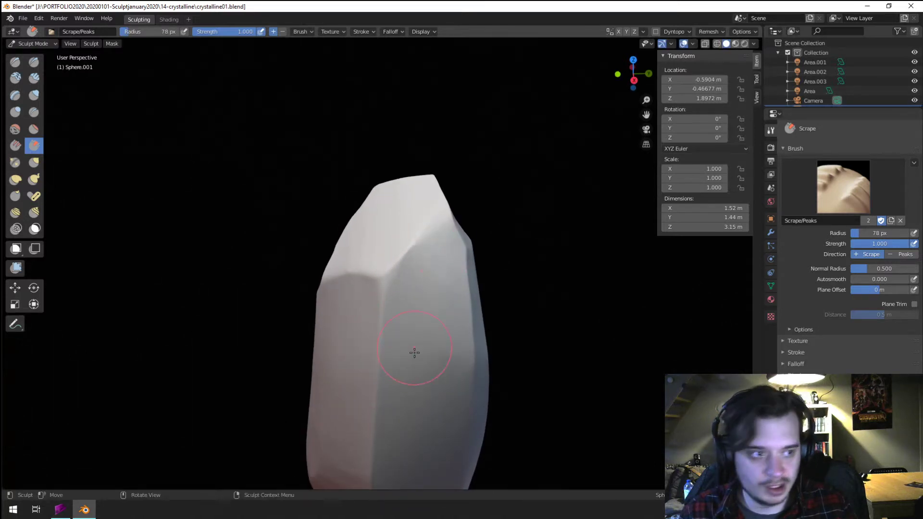
pyautogui.scroll(-3, 404, 344)
pyautogui.moveTo(383, 330)
pyautogui.mouseDown(button='middle')
pyautogui.moveTo(505, 305)
pyautogui.moveTo(507, 268)
pyautogui.moveTo(414, 300)
pyautogui.moveTo(464, 319)
pyautogui.moveTo(385, 260)
pyautogui.moveTo(309, 289)
pyautogui.moveTo(340, 354)
pyautogui.moveTo(382, 297)
pyautogui.mouseUp(button='middle')
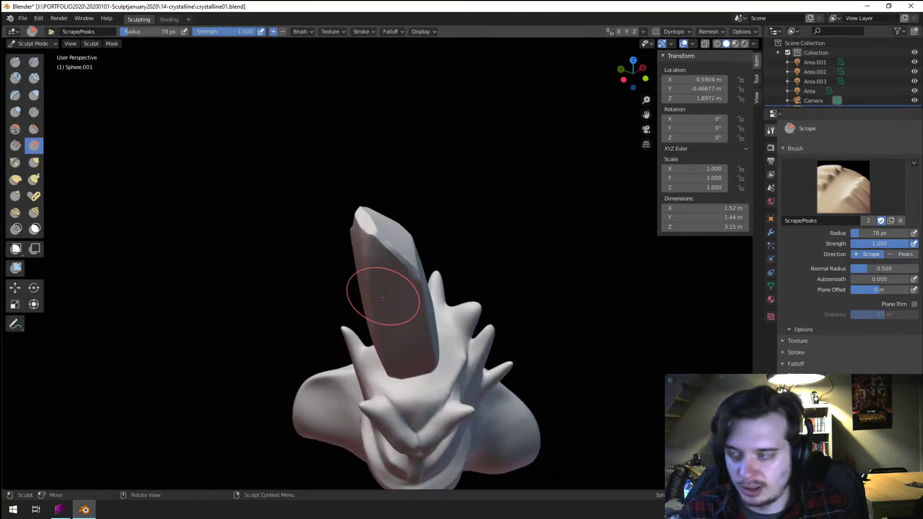
# - Switch to Object Mode, duplicate the crystal and scale the copy down to 0.441
pyautogui.click(18, 45)
pyautogui.click(28, 54)
pyautogui.moveTo(400, 349); pyautogui.dragTo(411, 277, button='middle')
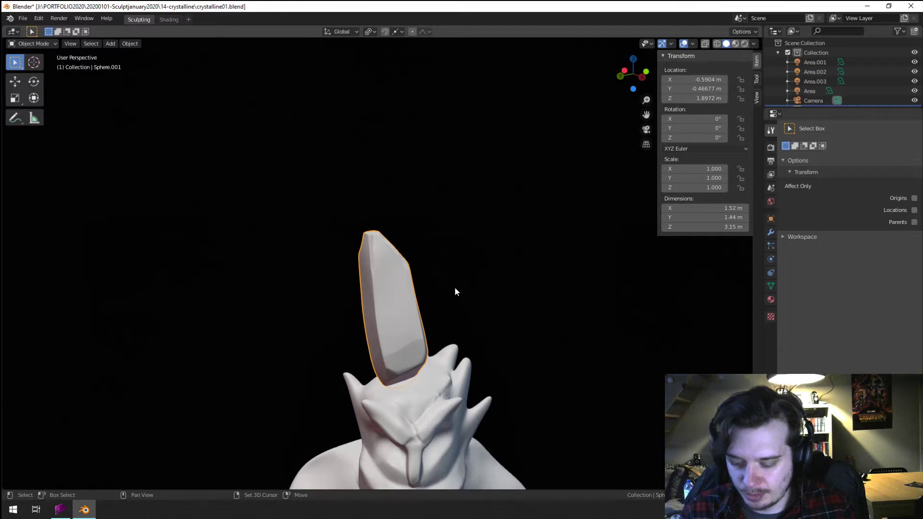
pyautogui.hotkey('shift', 'd')
pyautogui.click(417, 345)
pyautogui.press('s')
pyautogui.click(383, 356)
# - Rotate and move the small crystal copy so it juts from the head beside the large one, at about X -0.79, Y 0.28, Z 0.91 m
pyautogui.press('r')
pyautogui.click(412, 308)
pyautogui.press('g')
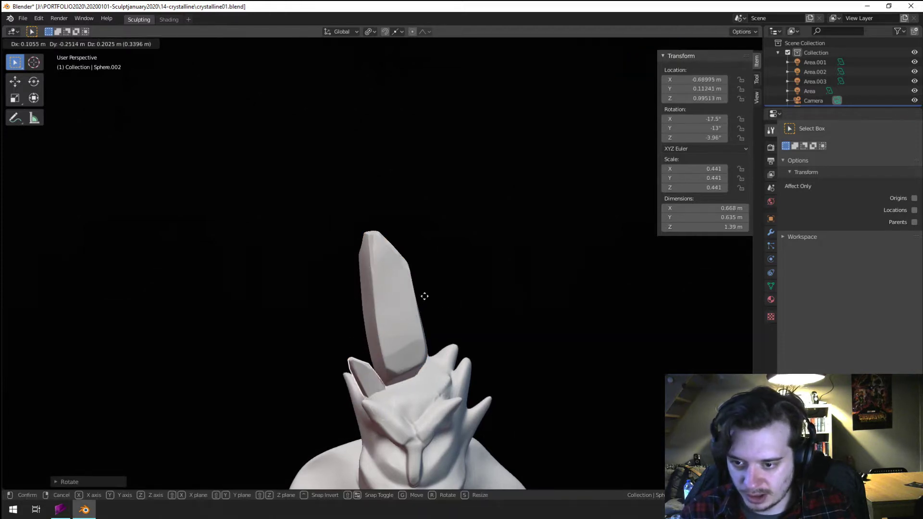
pyautogui.click(423, 295)
pyautogui.press('r')
pyautogui.press('r')
pyautogui.click(393, 344)
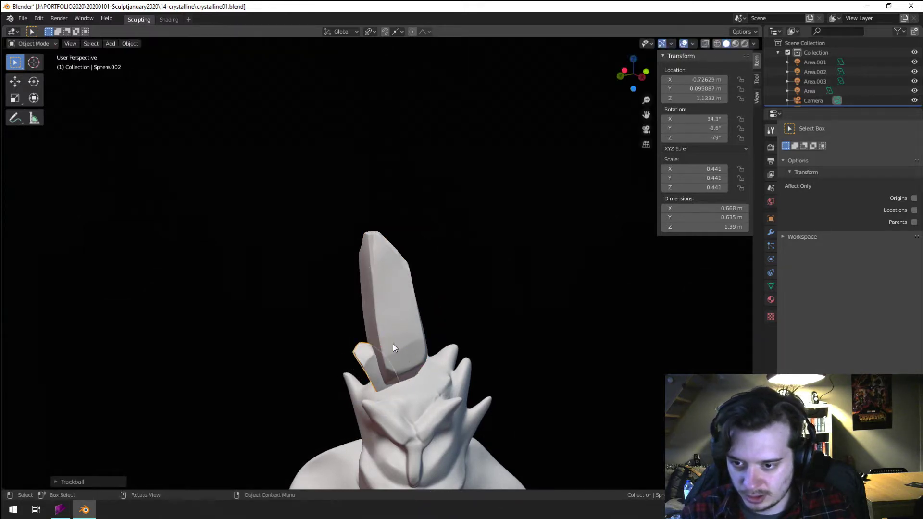
pyautogui.press('g')
pyautogui.click(416, 352)
pyautogui.press('r')
pyautogui.press('r')
pyautogui.click(448, 328)
# - Select the large crystal and sink it into the top of the head, at about X -0.35, Y -0.39, Z 1.01 m
pyautogui.scroll(-2, 425, 342)
pyautogui.keyDown('shift'); pyautogui.moveTo(421, 343); pyautogui.dragTo(421, 277, button='middle'); pyautogui.keyUp('shift')
pyautogui.scroll(2, 426, 279)
pyautogui.click(395, 236)
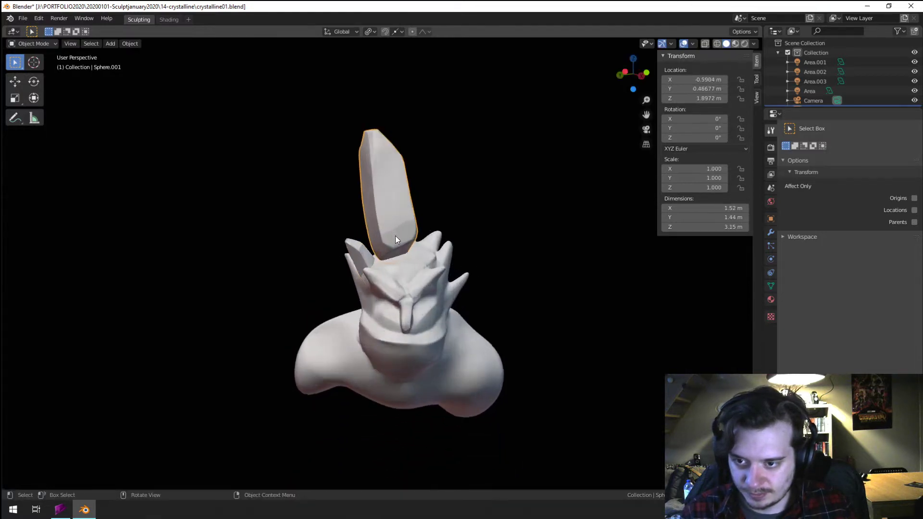
pyautogui.moveTo(395, 239); pyautogui.dragTo(476, 245, button='middle')
pyautogui.press('g')
pyautogui.click(468, 293)
pyautogui.moveTo(467, 293); pyautogui.dragTo(386, 295, button='middle')
pyautogui.press('g')
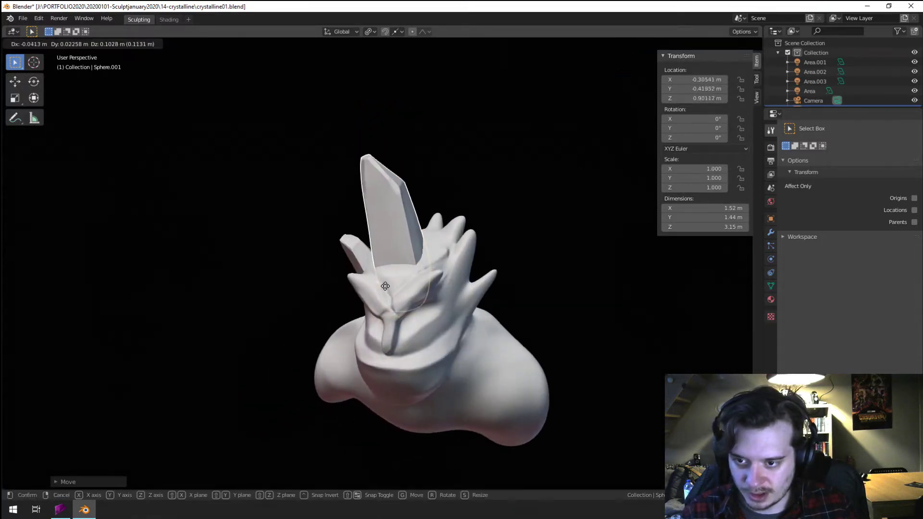
pyautogui.click(439, 277)
# - Tilt the large crystal freely with a trackball rotation to follow the head's slope
pyautogui.moveTo(439, 277); pyautogui.dragTo(515, 256, button='middle')
pyautogui.press('r')
pyautogui.press('r')
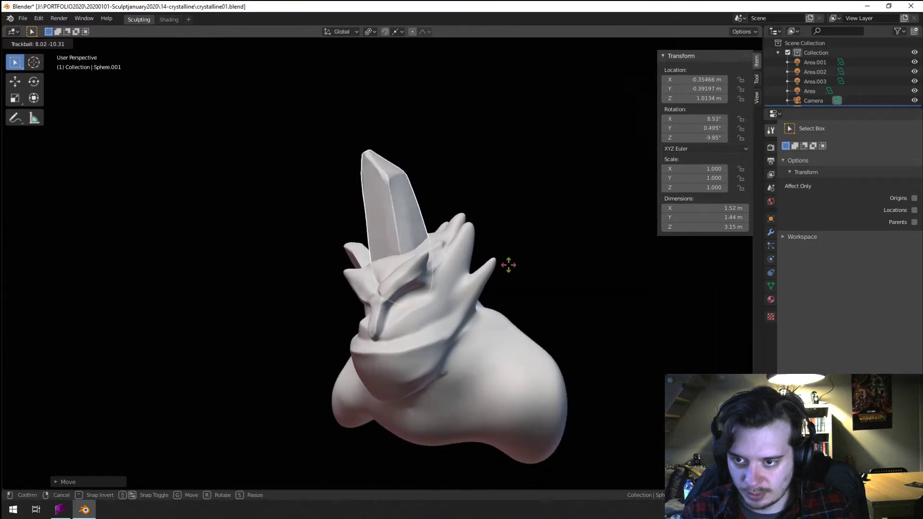
pyautogui.click(486, 295)
# - Scale the large crystal down to 0.715 and reposition it on the head at about X -0.52, Y -0.04, Z 1.00 m
pyautogui.moveTo(486, 296); pyautogui.dragTo(543, 279, button='middle')
pyautogui.press('s')
pyautogui.click(504, 274)
pyautogui.press('g')
pyautogui.click(476, 272)
# - Turn the large crystal with trackball rotations and shift it to about X -0.75, Y -0.11, Z 1.15 m
pyautogui.press('r')
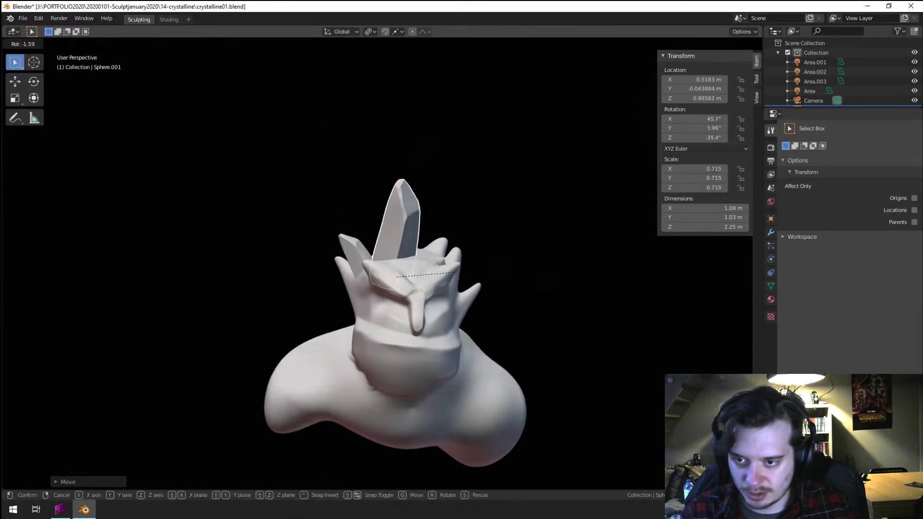
pyautogui.press('r')
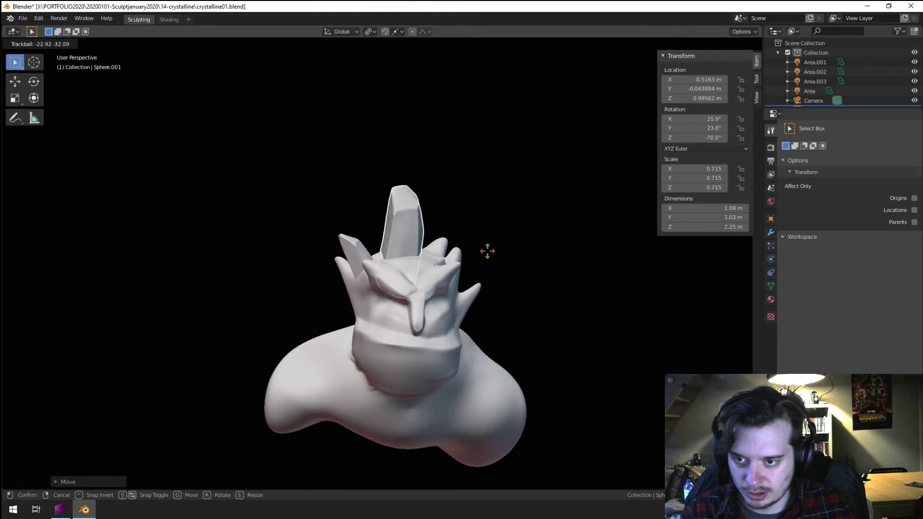
pyautogui.click(460, 243)
pyautogui.moveTo(460, 243); pyautogui.dragTo(365, 273, button='middle')
pyautogui.press('r')
pyautogui.press('r')
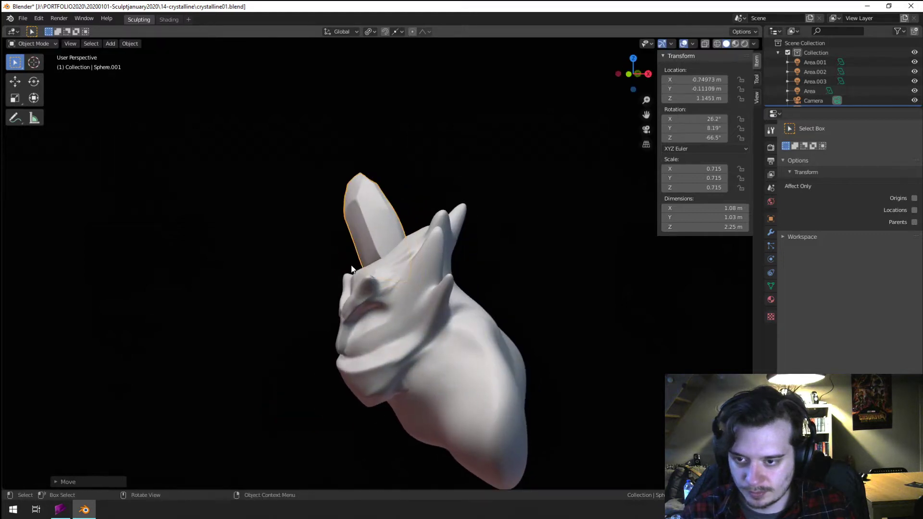
pyautogui.click(312, 269)
# - Fine-tune the large crystal's rotation from the side and front to about X 12.2°, Y -0.1°, Z -42.6°
pyautogui.press('r')
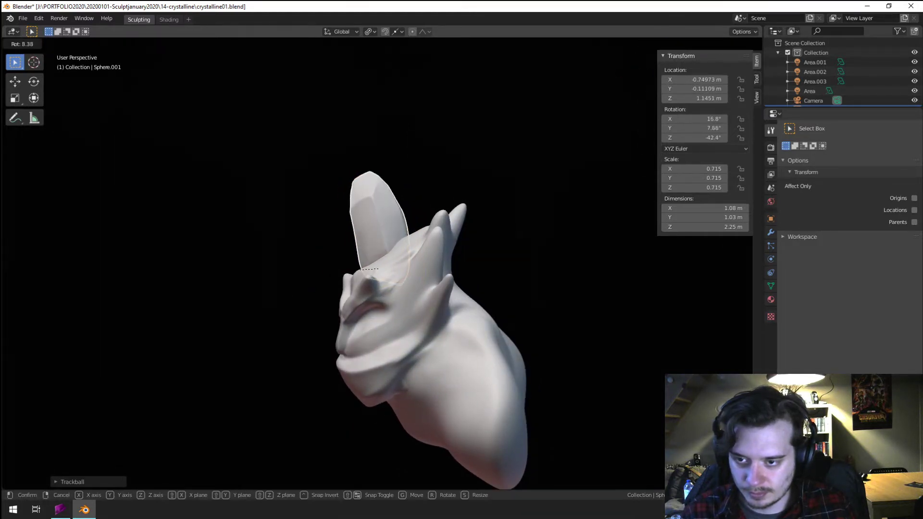
pyautogui.click(373, 281)
pyautogui.moveTo(373, 280); pyautogui.dragTo(460, 281, button='middle')
pyautogui.press('r')
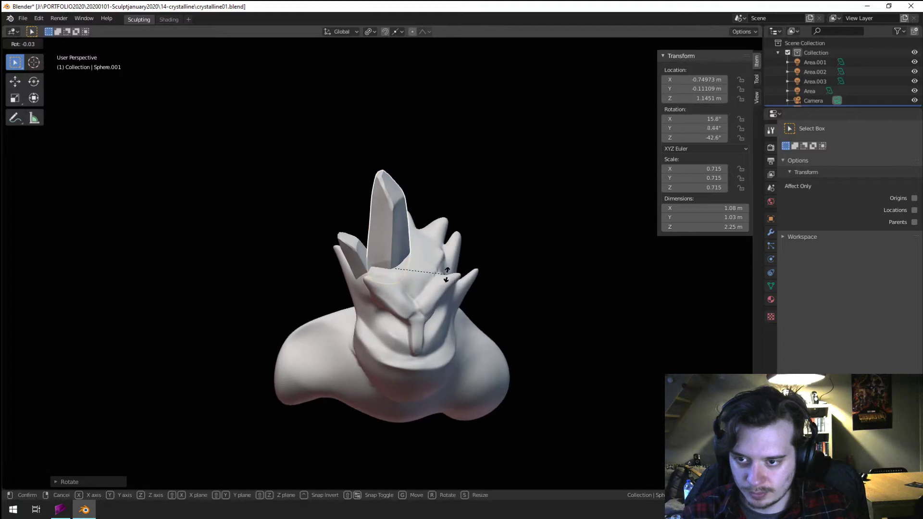
pyautogui.click(435, 254)
pyautogui.scroll(4, 440, 243)
pyautogui.moveTo(394, 164); pyautogui.dragTo(380, 154, button='middle')
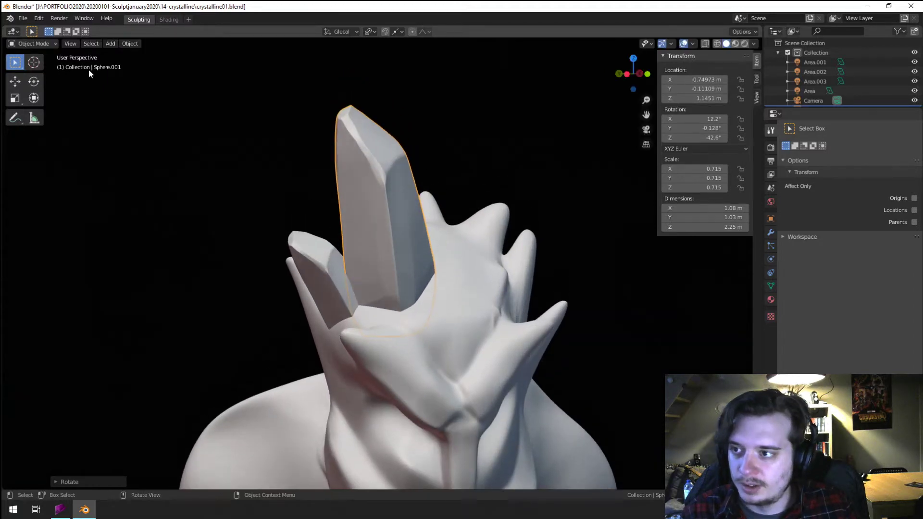
# - Apply the scale of the large crystal and of the small crystal
pyautogui.hotkey('ctrl', 'a')
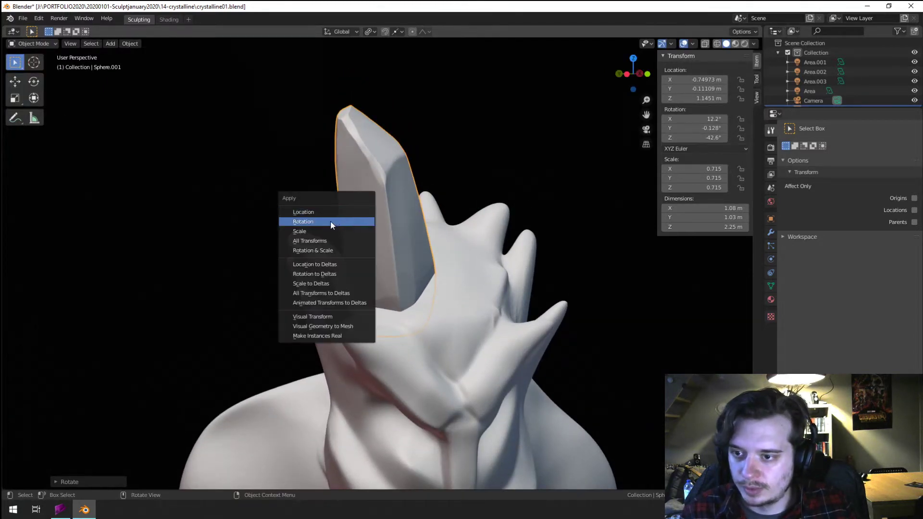
pyautogui.click(330, 231)
pyautogui.click(318, 287)
pyautogui.hotkey('ctrl', 'a')
pyautogui.click(319, 284)
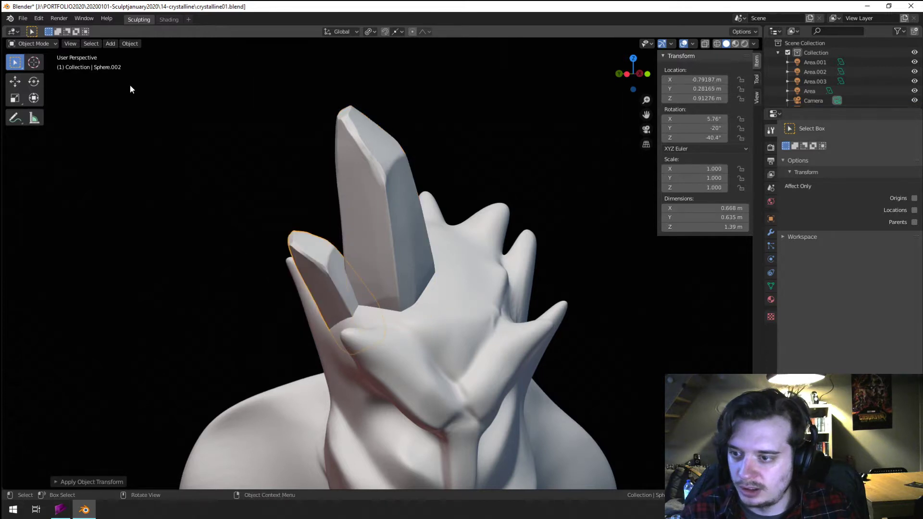
# - Return to Sculpt Mode on the large crystal and scrape its upper front facets with the 78 px brush
pyautogui.click(381, 210)
pyautogui.click(45, 44)
pyautogui.click(48, 76)
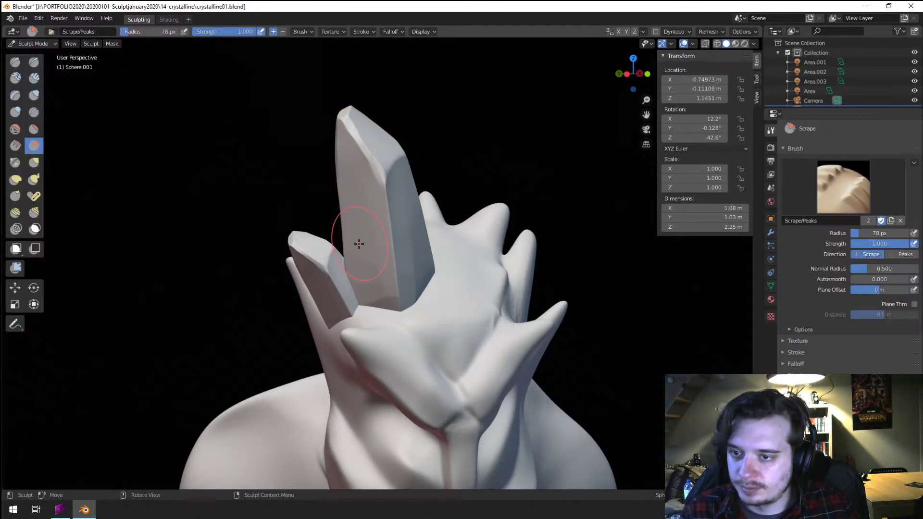
pyautogui.moveTo(386, 143); pyautogui.dragTo(405, 201, button='middle')
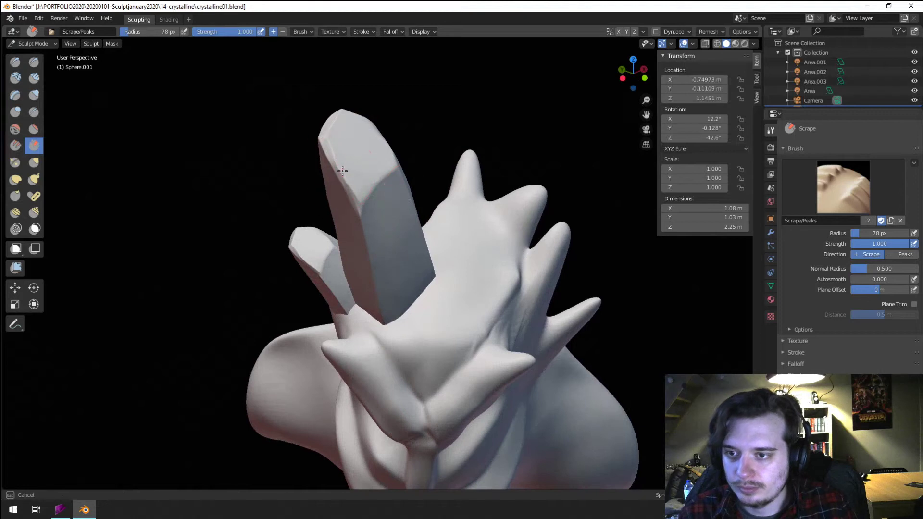
pyautogui.moveTo(367, 226); pyautogui.dragTo(372, 191, button='middle')
# - Scrape along the large crystal's front vertical edge with the radius reduced to 58 px and 46 px
pyautogui.press('f')
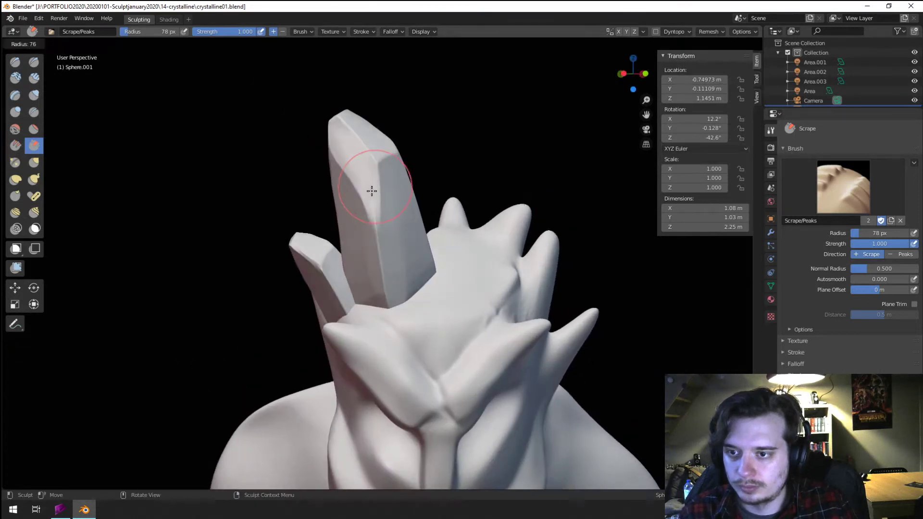
pyautogui.click(371, 190)
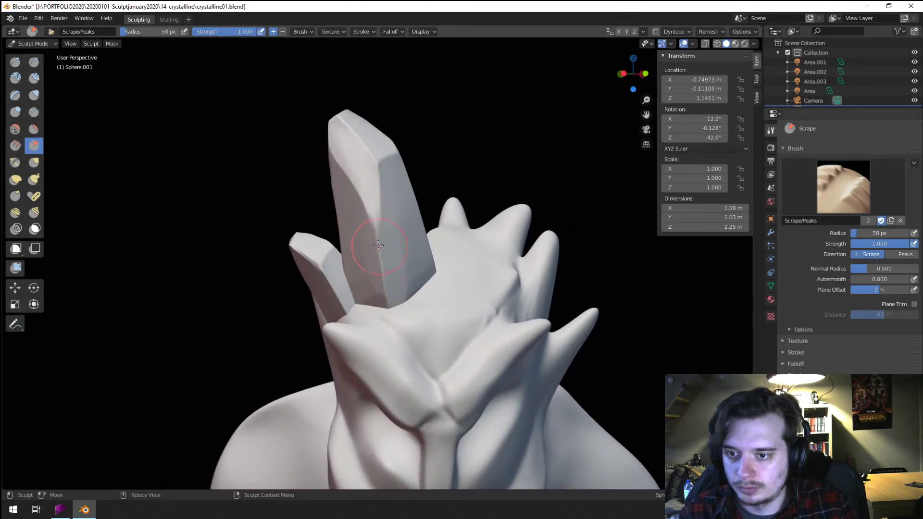
pyautogui.press('f')
pyautogui.click(373, 245)
pyautogui.moveTo(378, 216); pyautogui.dragTo(368, 222)
pyautogui.moveTo(394, 185)
pyautogui.mouseDown(button='middle')
pyautogui.moveTo(372, 149)
pyautogui.moveTo(399, 147)
pyautogui.mouseUp(button='middle')
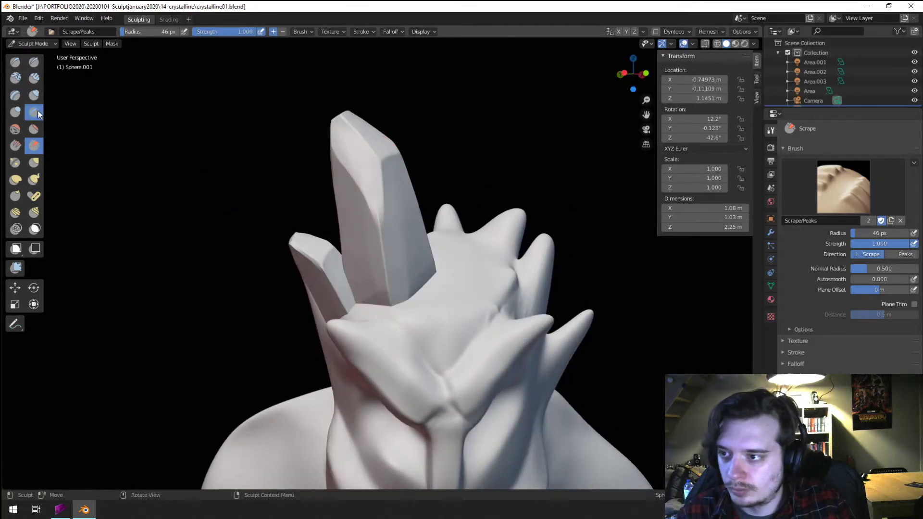
# - Choose the Blob brush after looking at Crease, try a 23 px stroke on the crystal's front edge and undo it
pyautogui.click(38, 112)
pyautogui.moveTo(387, 213); pyautogui.dragTo(375, 202, button='middle')
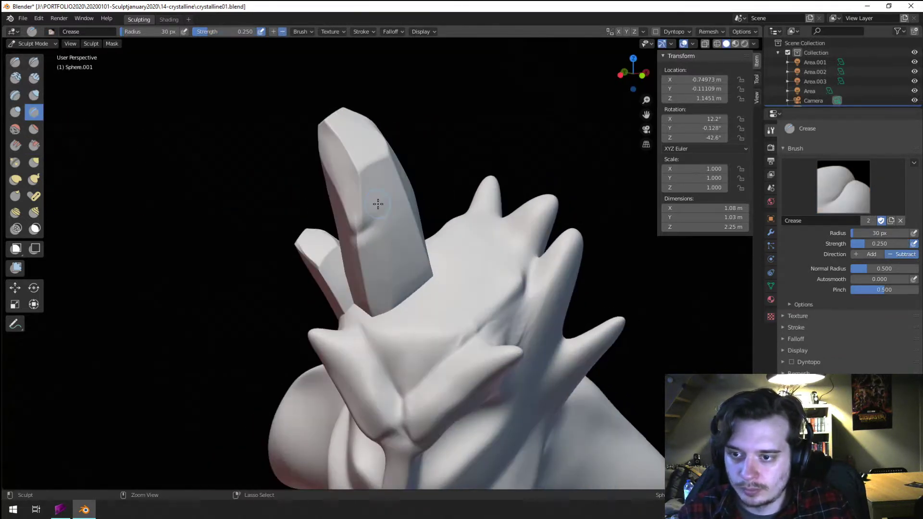
pyautogui.click(15, 113)
pyautogui.click(417, 33)
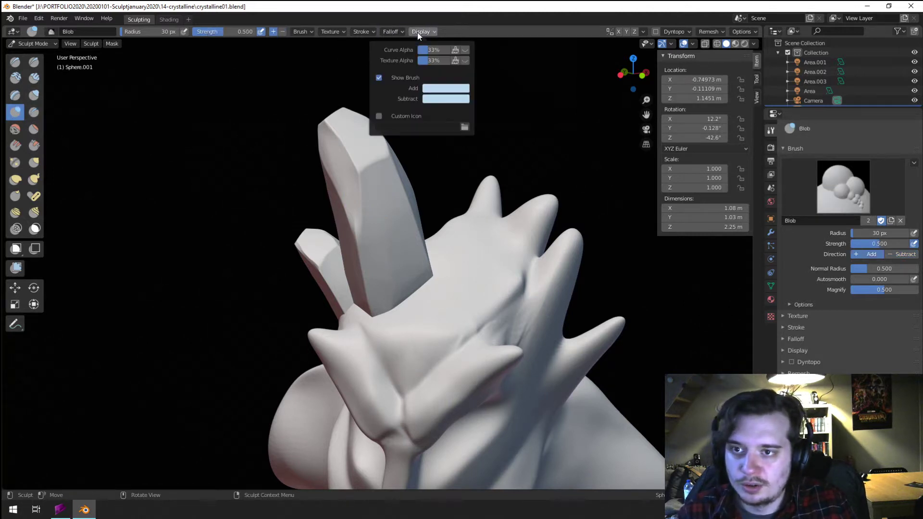
pyautogui.click(387, 50)
pyautogui.click(373, 135)
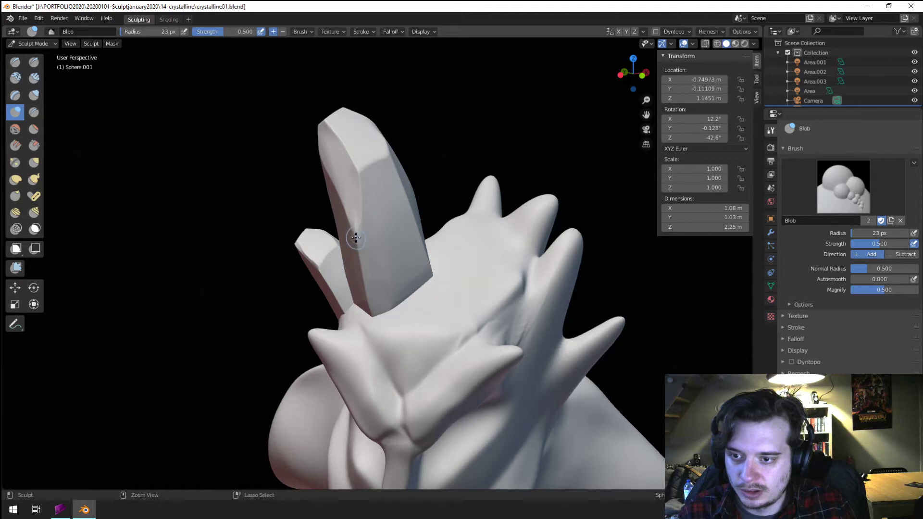
pyautogui.hotkey('ctrl', 'z')
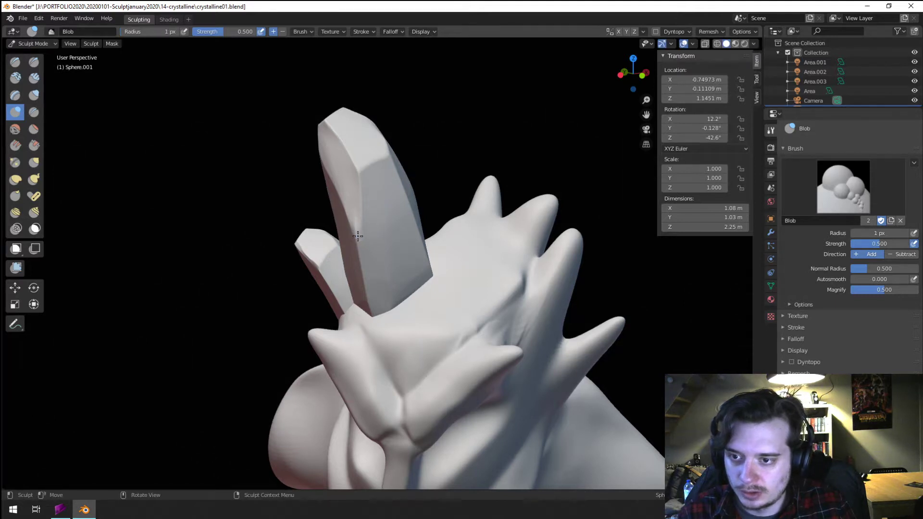
# - Carve a short curved crack into the large crystal's front edge with the Blob brush at 10 px
pyautogui.press('f')
pyautogui.click(368, 233)
pyautogui.moveTo(363, 242)
pyautogui.mouseDown()
pyautogui.moveTo(366, 235)
pyautogui.moveTo(355, 250)
pyautogui.mouseUp()
pyautogui.scroll(4, 355, 249)
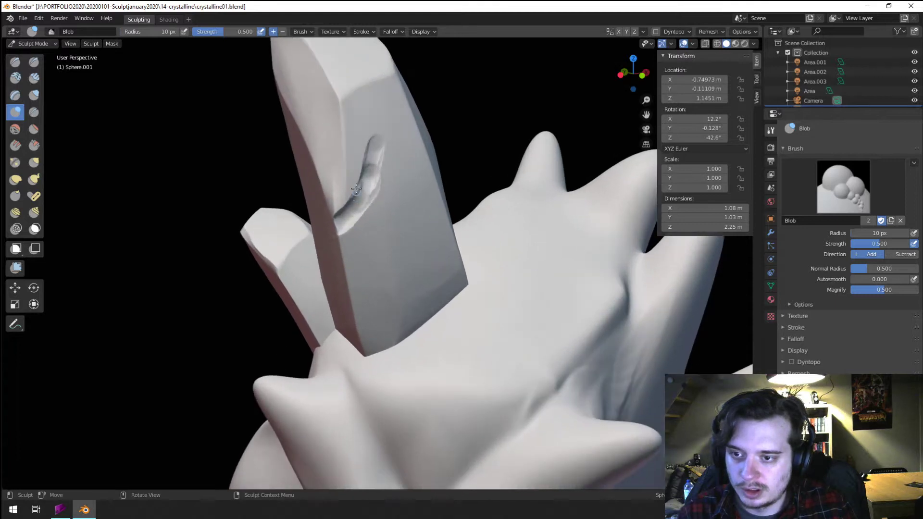
pyautogui.keyDown('shift'); pyautogui.moveTo(356, 250); pyautogui.dragTo(341, 292, button='middle'); pyautogui.keyUp('shift')
# - Tighten the crack on the large crystal with the Pinch/Magnify brush at 45 px radius
pyautogui.click(15, 163)
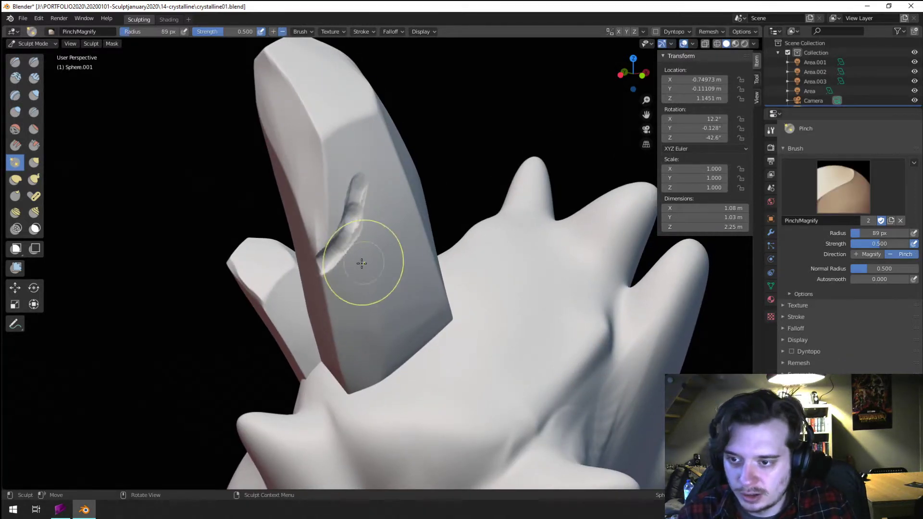
pyautogui.press('f')
pyautogui.click(344, 231)
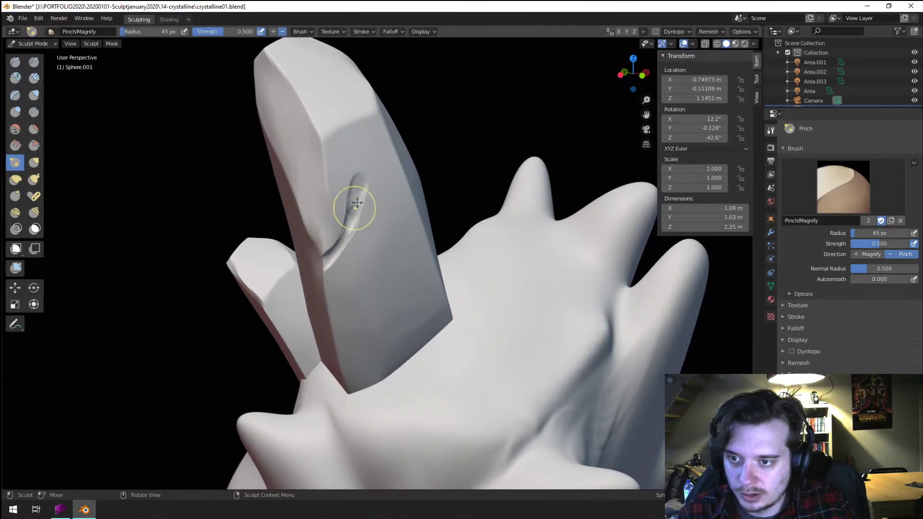
pyautogui.moveTo(357, 202); pyautogui.dragTo(345, 239)
pyautogui.moveTo(426, 154)
pyautogui.mouseDown(button='middle')
pyautogui.moveTo(360, 221)
pyautogui.moveTo(381, 195)
pyautogui.mouseUp(button='middle')
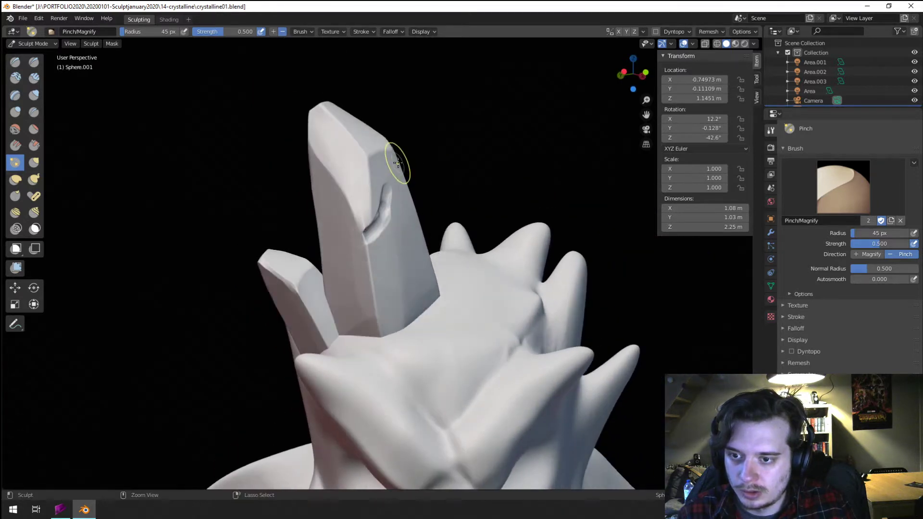
# - Undo the tightened crack and sculpt a thin branching crack across the large crystal's side face with the Blob brush at 16 px
pyautogui.hotkey('ctrl', 'z')
pyautogui.click(33, 112)
pyautogui.click(15, 112)
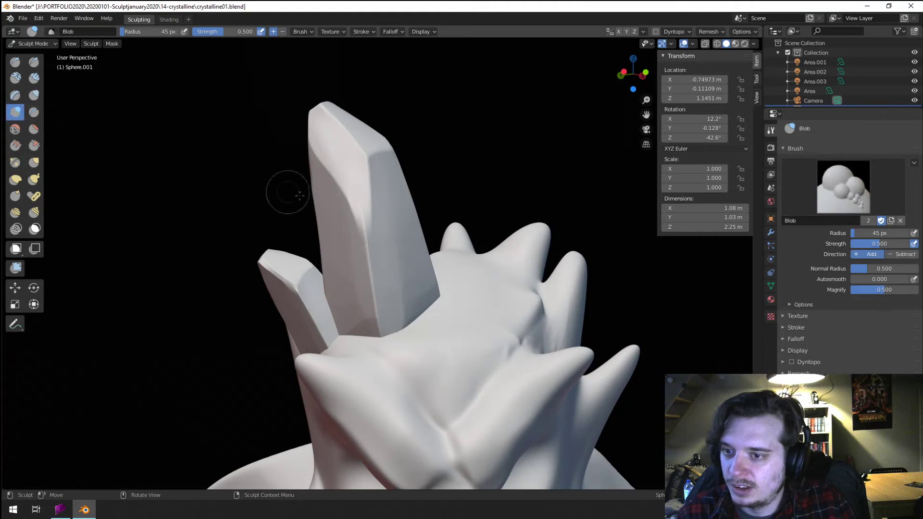
pyautogui.scroll(5, 365, 253)
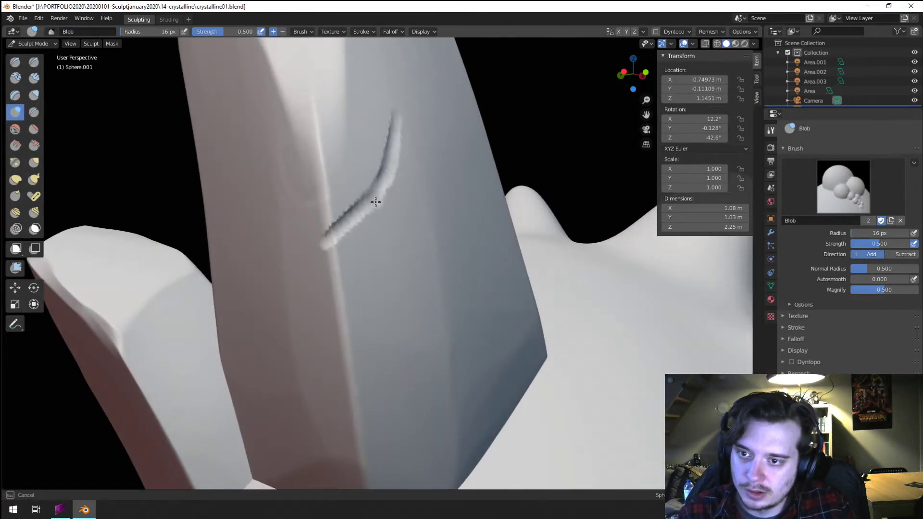
pyautogui.keyDown('ctrl'); pyautogui.moveTo(460, 213); pyautogui.dragTo(349, 304, button='middle'); pyautogui.keyUp('ctrl')
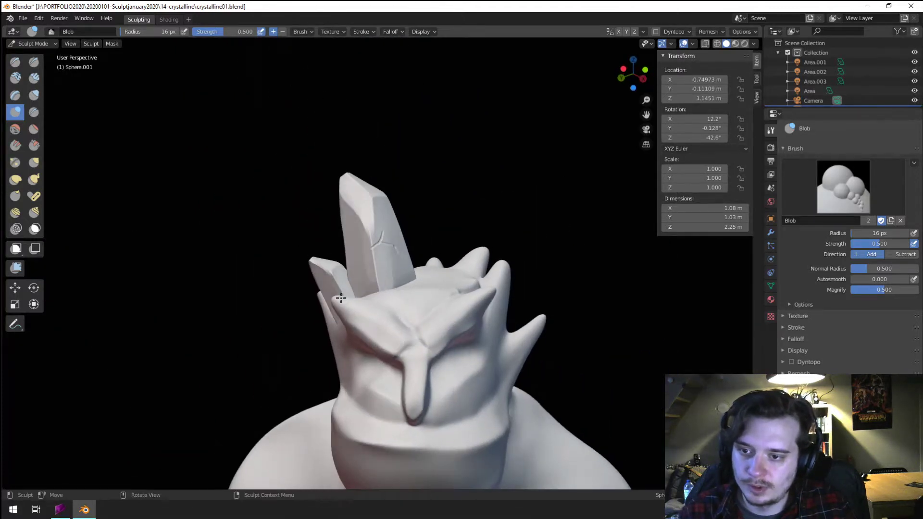
pyautogui.scroll(6, 379, 207)
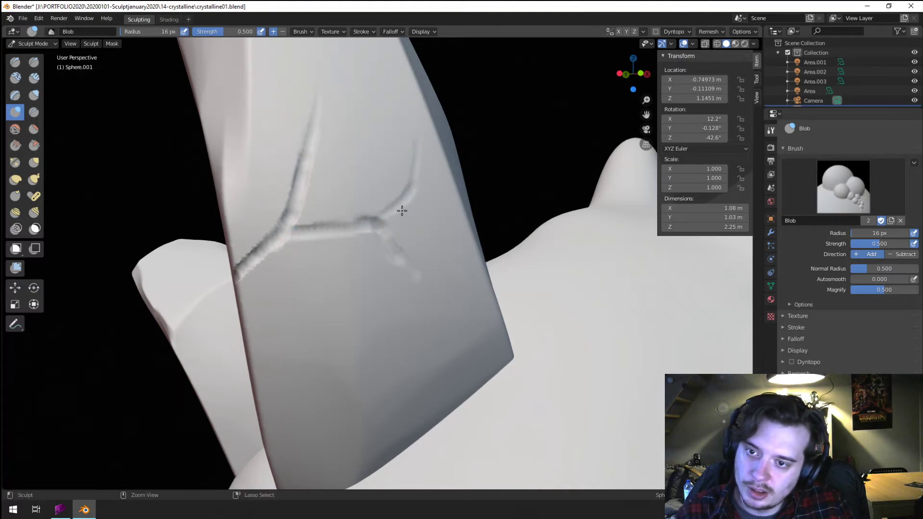
# - Widen the crack's horizontal branch and add more branches on the side face with the Blob brush at 33 px
pyautogui.press('f')
pyautogui.click(367, 215)
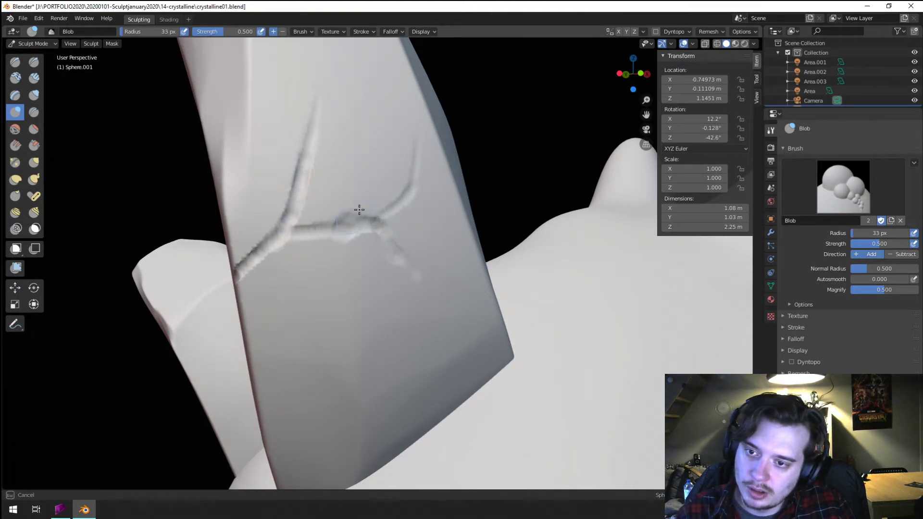
pyautogui.moveTo(359, 210); pyautogui.dragTo(382, 169)
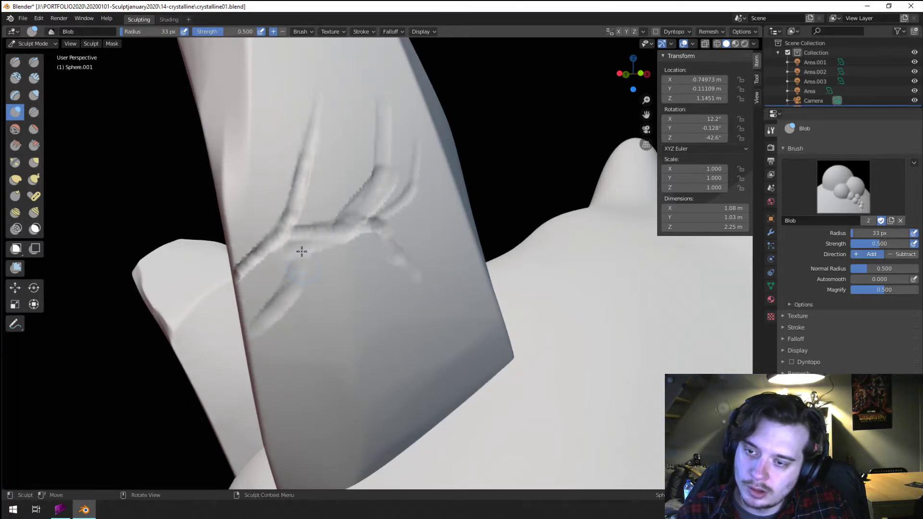
# - Continue the branching cracks across the large crystal's adjacent face with the Blob brush at 21 px
pyautogui.scroll(-5, 301, 251)
pyautogui.moveTo(301, 251); pyautogui.dragTo(383, 250, button='middle')
pyautogui.scroll(3, 383, 251)
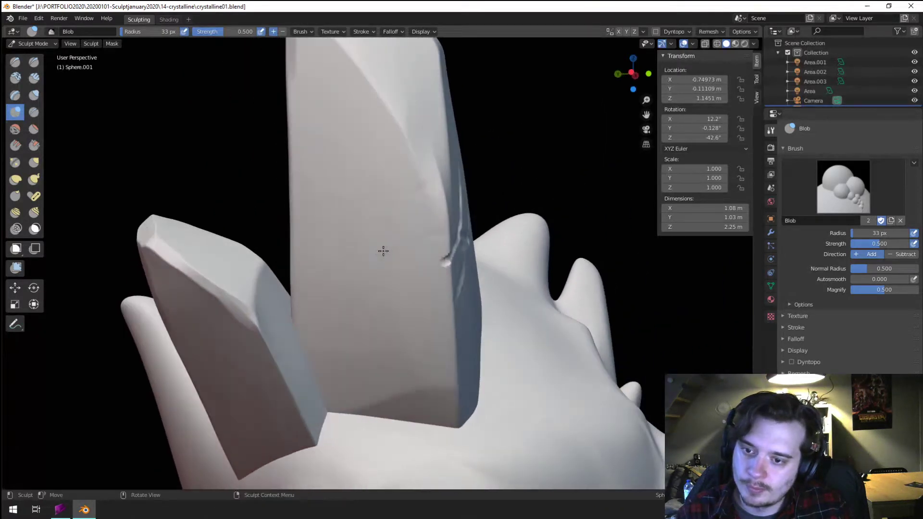
pyautogui.press('f')
pyautogui.click(434, 262)
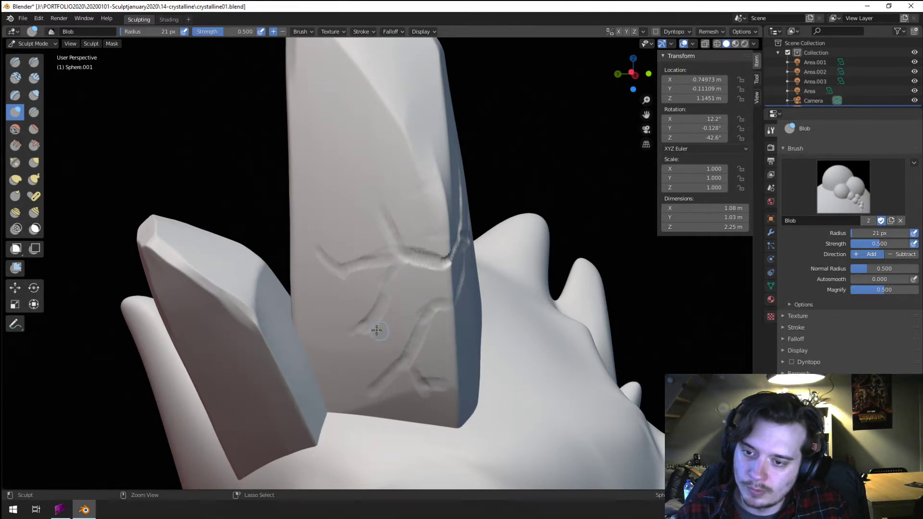
# - Carve a fine crack on the large crystal's back edge with Blob at 14 px, and stroke its upper facet at 55 px
pyautogui.scroll(-10, 367, 373)
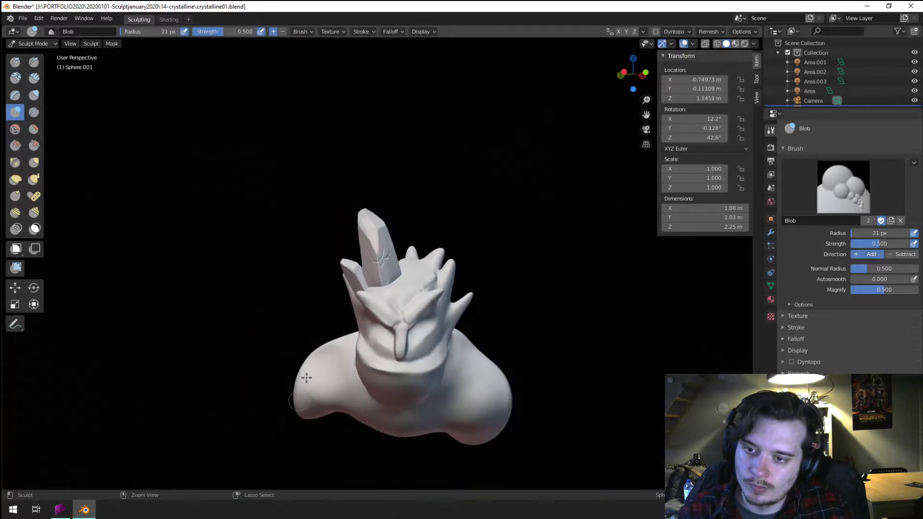
pyautogui.moveTo(367, 373)
pyautogui.mouseDown(button='middle')
pyautogui.moveTo(347, 348)
pyautogui.moveTo(371, 237)
pyautogui.moveTo(268, 251)
pyautogui.moveTo(384, 230)
pyautogui.moveTo(370, 225)
pyautogui.moveTo(374, 216)
pyautogui.mouseUp(button='middle')
pyautogui.scroll(6, 371, 237)
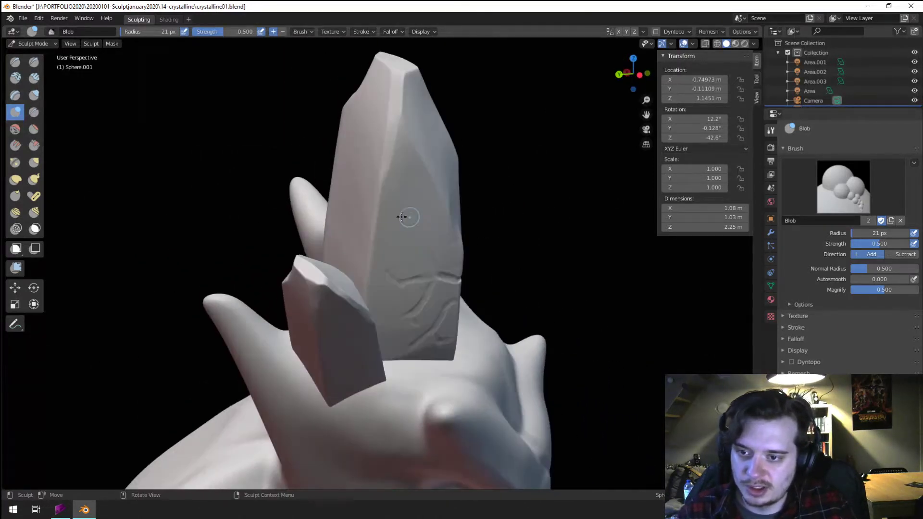
pyautogui.press('f')
pyautogui.click(373, 218)
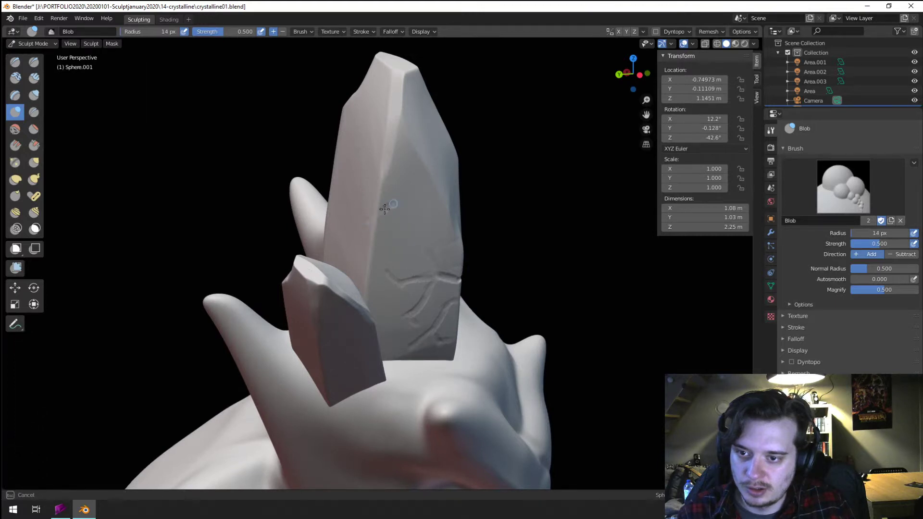
pyautogui.scroll(-5, 433, 229)
pyautogui.moveTo(432, 229); pyautogui.dragTo(399, 231, button='middle')
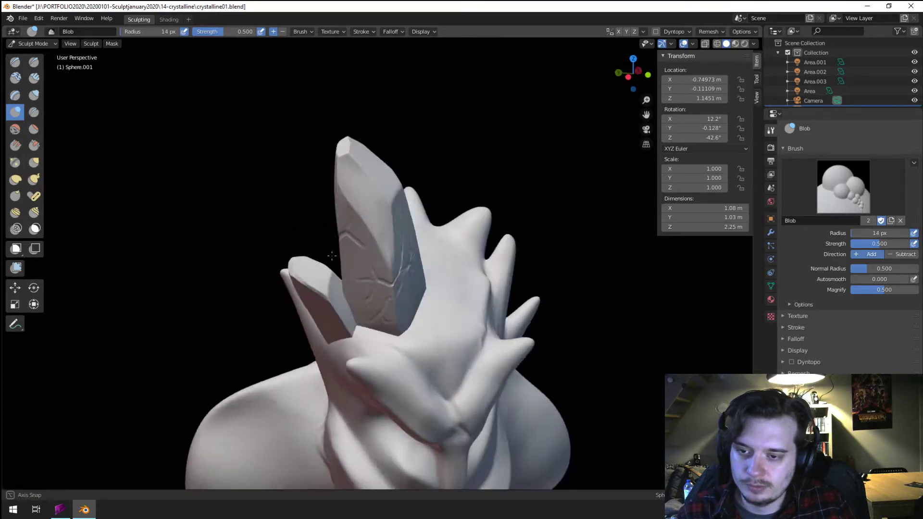
pyautogui.scroll(3, 372, 232)
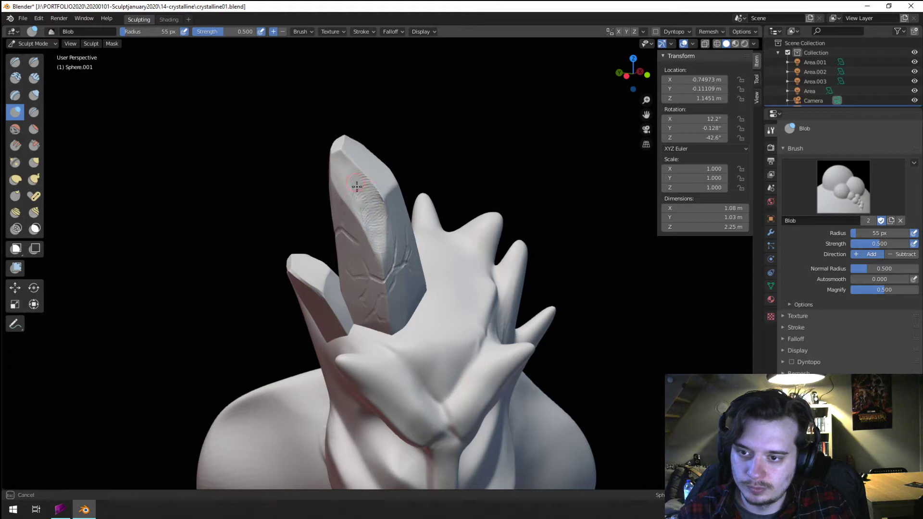
# - Switch to the Grab brush at 94 px and examine the cracked crystal from several sides
pyautogui.moveTo(356, 181); pyautogui.dragTo(344, 216, button='middle')
pyautogui.press('g')
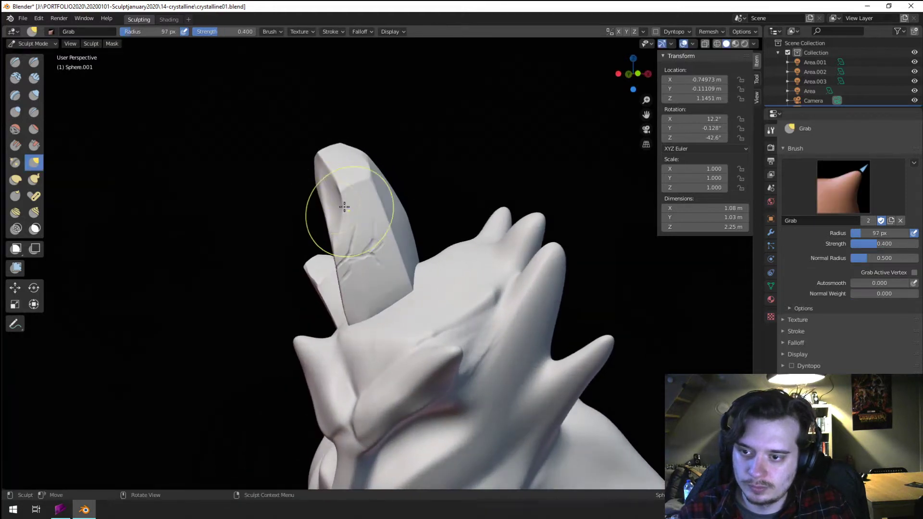
pyautogui.press('f')
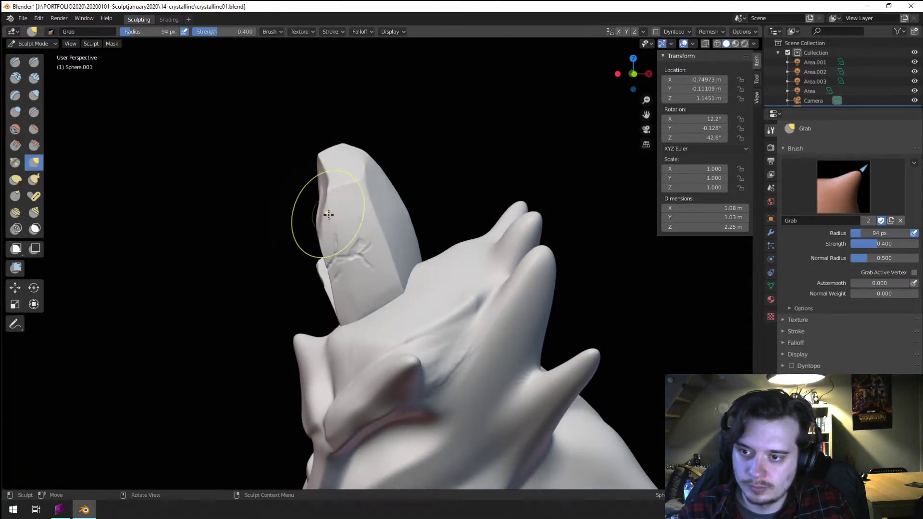
pyautogui.moveTo(328, 215); pyautogui.dragTo(378, 190, button='middle')
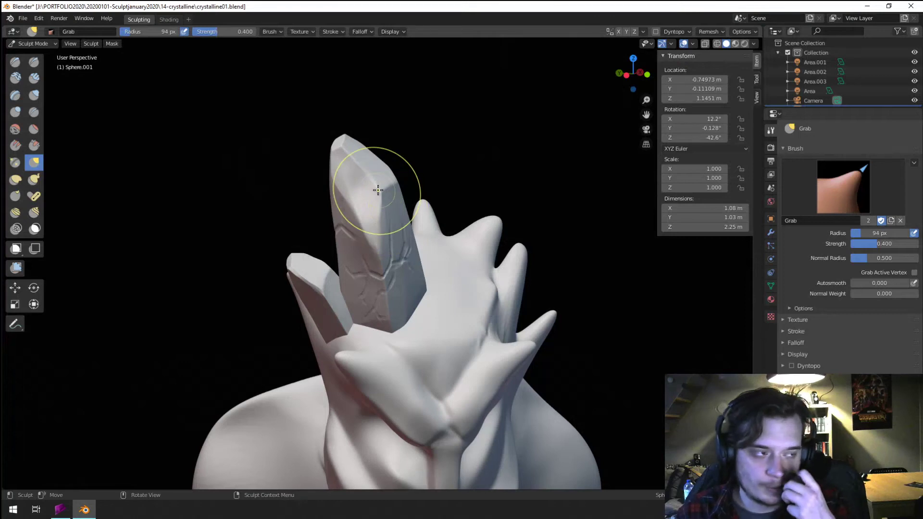
pyautogui.scroll(-3, 309, 264)
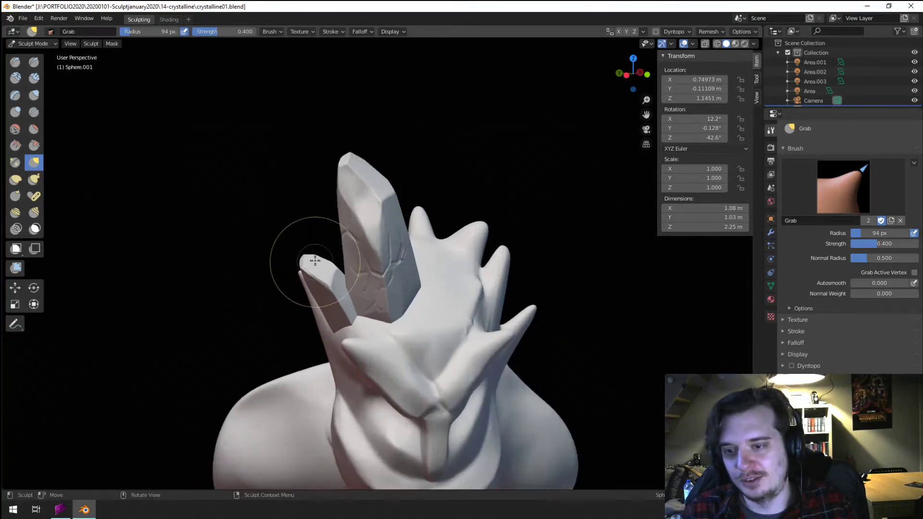
pyautogui.moveTo(309, 264)
pyautogui.mouseDown(button='middle')
pyautogui.moveTo(256, 243)
pyautogui.moveTo(284, 363)
pyautogui.moveTo(448, 292)
pyautogui.moveTo(447, 282)
pyautogui.moveTo(243, 323)
pyautogui.moveTo(428, 239)
pyautogui.moveTo(354, 301)
pyautogui.mouseUp(button='middle')
pyautogui.scroll(3, 354, 300)
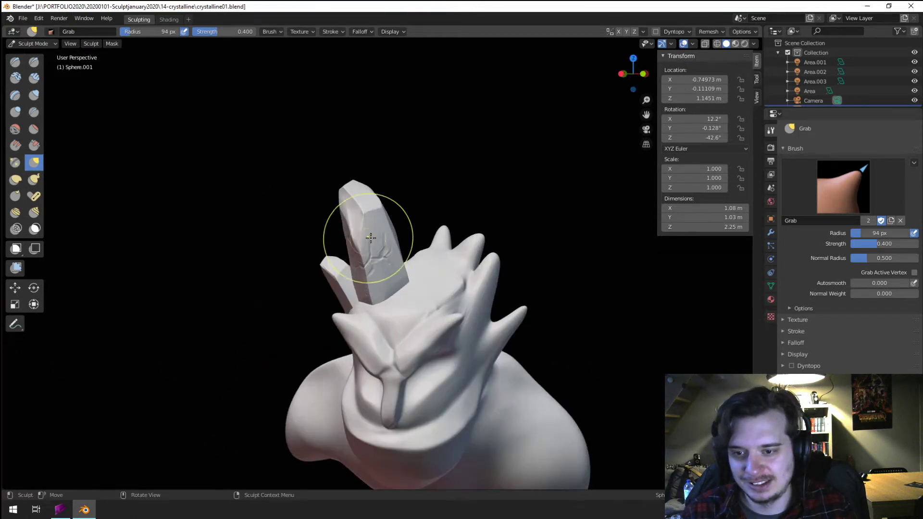
pyautogui.moveTo(354, 212); pyautogui.dragTo(399, 224, button='middle')
pyautogui.scroll(2, 392, 196)
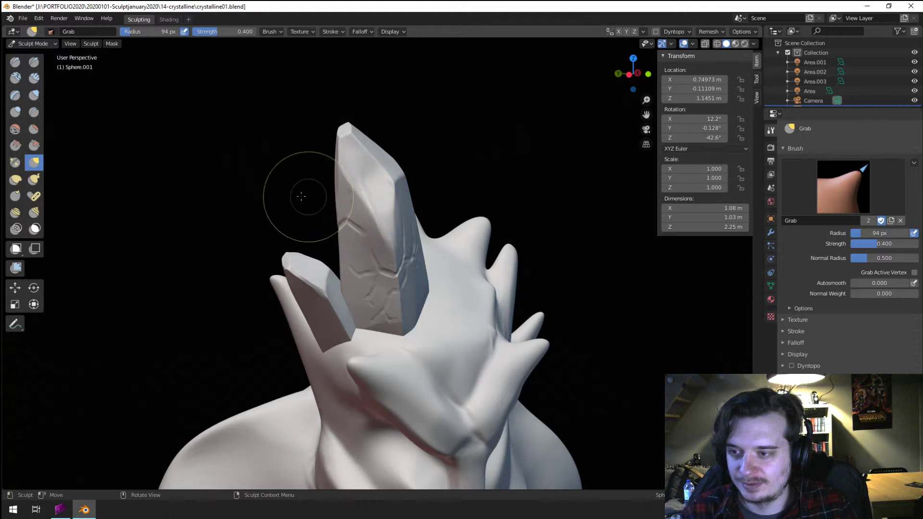
# - Scrape the cracks off the large crystal's faces with the Scrape brush at 96 px and 82 px
pyautogui.click(34, 145)
pyautogui.moveTo(383, 200); pyautogui.dragTo(329, 212, button='middle')
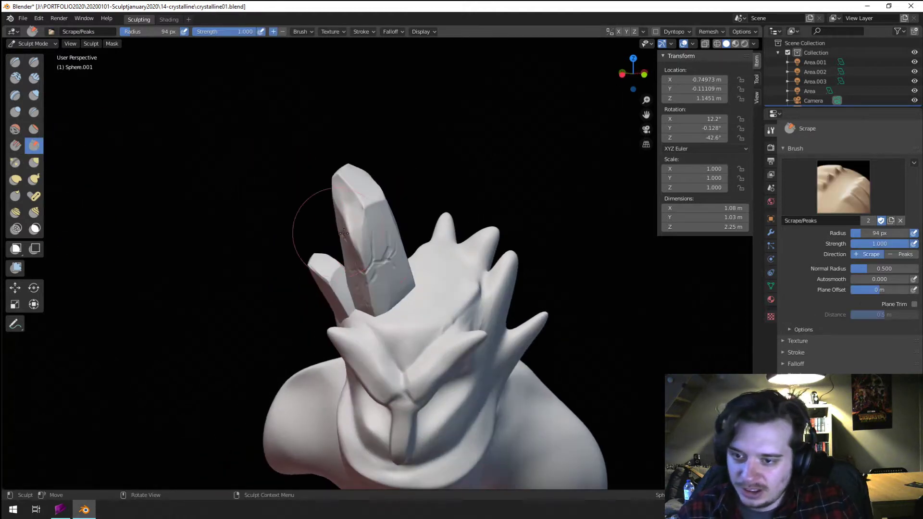
pyautogui.moveTo(356, 252); pyautogui.dragTo(367, 264, button='middle')
pyautogui.press('f')
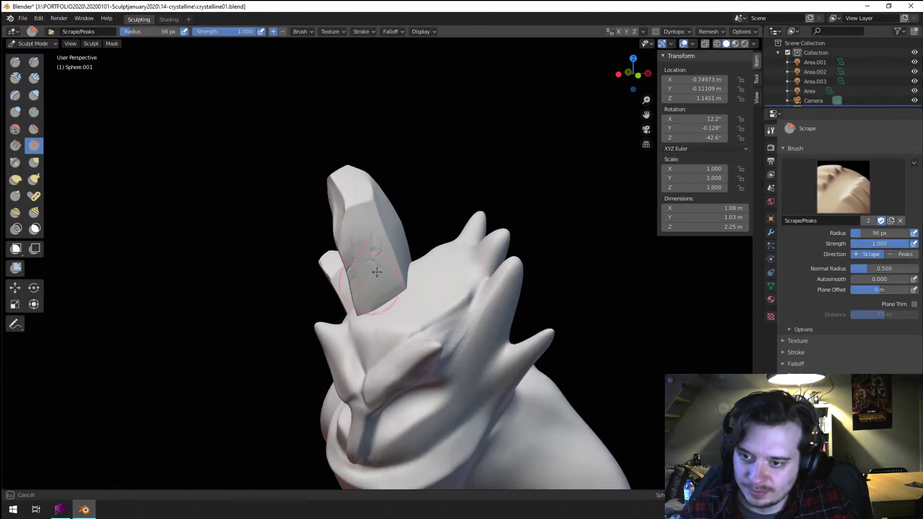
pyautogui.moveTo(362, 221); pyautogui.dragTo(357, 259)
pyautogui.moveTo(358, 250)
pyautogui.mouseDown(button='middle')
pyautogui.moveTo(415, 234)
pyautogui.moveTo(375, 247)
pyautogui.mouseUp(button='middle')
pyautogui.press('f')
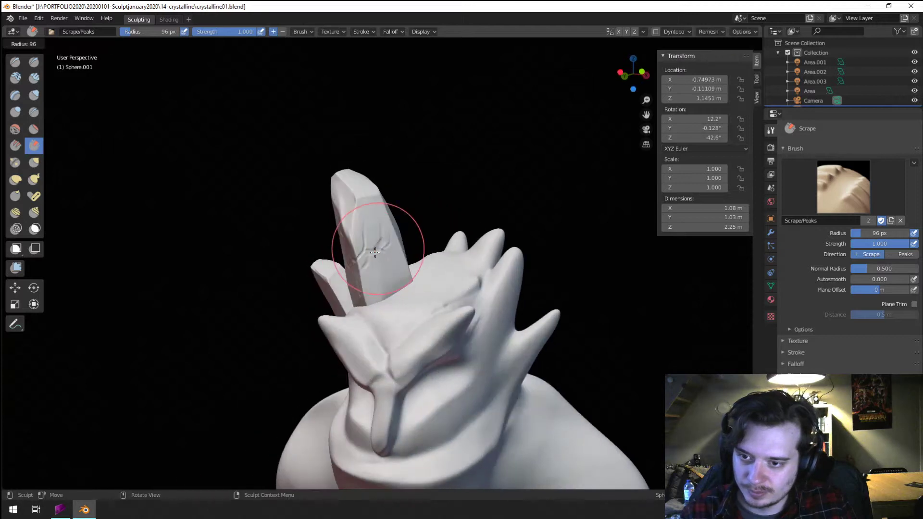
pyautogui.click(373, 253)
pyautogui.moveTo(375, 266); pyautogui.dragTo(391, 263)
pyautogui.moveTo(392, 264)
pyautogui.mouseDown(button='middle')
pyautogui.moveTo(380, 241)
pyautogui.moveTo(365, 238)
pyautogui.mouseUp(button='middle')
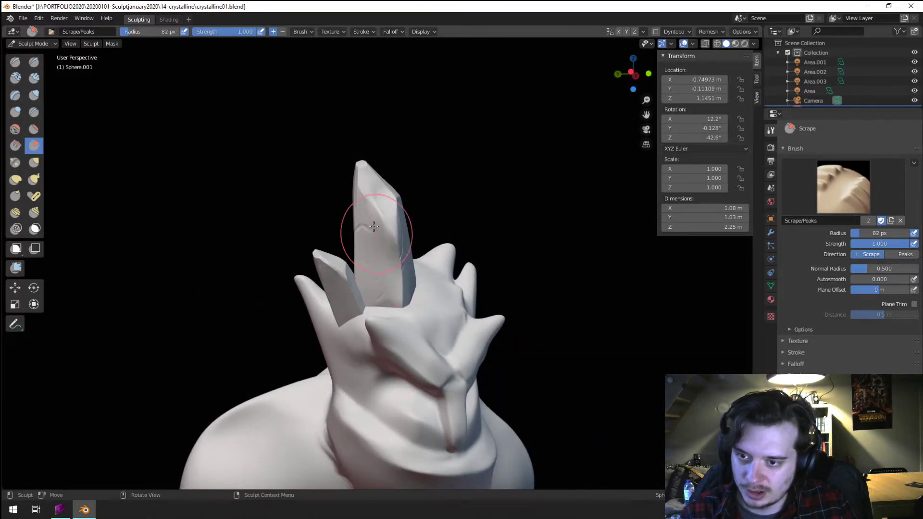
# - Scrape a flat facet along the large crystal's front edge with the radius reduced to 66 px and 52 px
pyautogui.moveTo(363, 205)
pyautogui.mouseDown(button='middle')
pyautogui.moveTo(457, 195)
pyautogui.moveTo(413, 207)
pyautogui.mouseUp(button='middle')
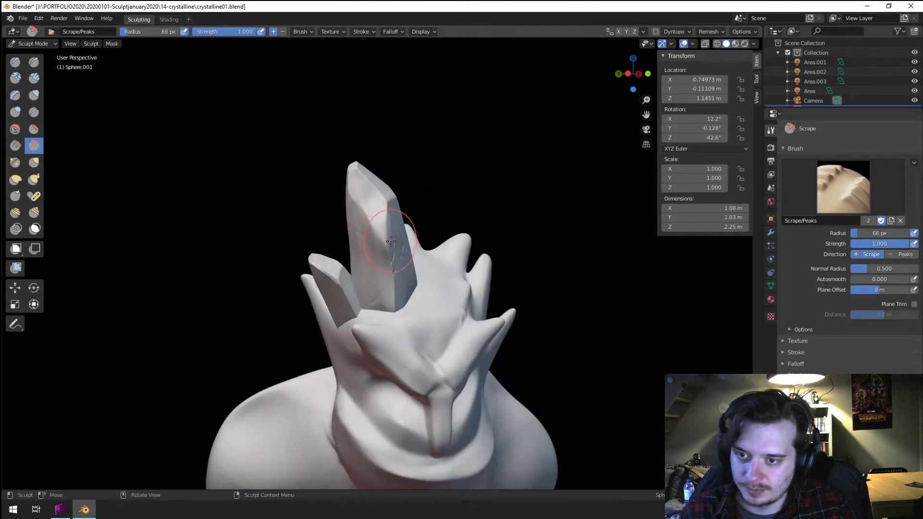
pyautogui.press('f')
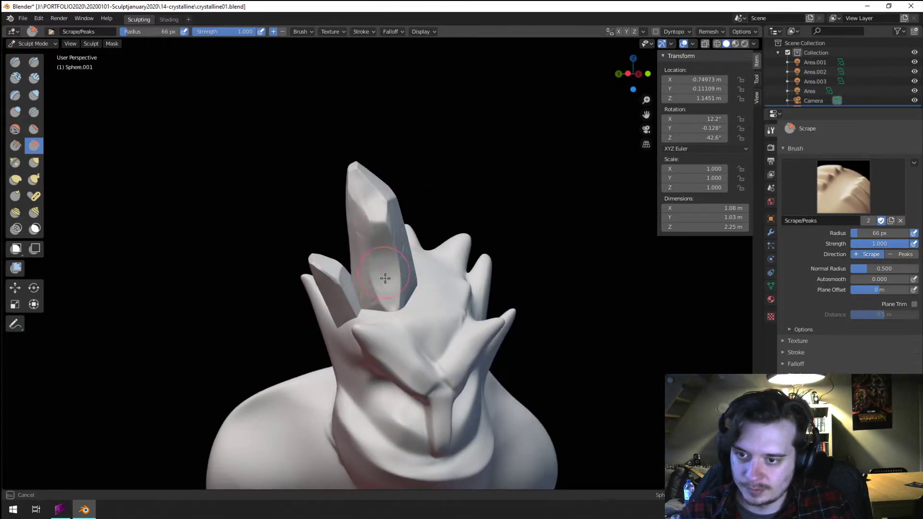
pyautogui.click(385, 278)
pyautogui.moveTo(385, 278)
pyautogui.mouseDown(button='middle')
pyautogui.moveTo(280, 284)
pyautogui.moveTo(379, 265)
pyautogui.moveTo(410, 222)
pyautogui.moveTo(456, 222)
pyautogui.moveTo(452, 206)
pyautogui.mouseUp(button='middle')
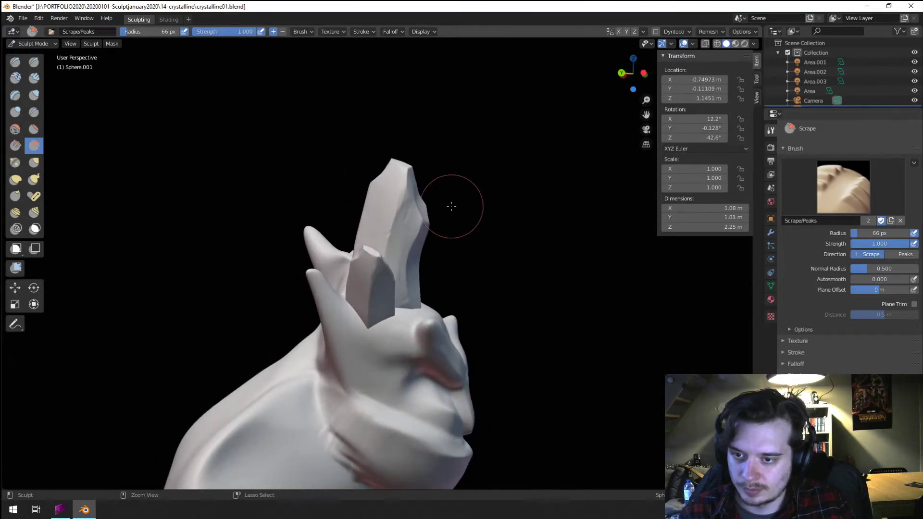
pyautogui.press('f')
pyautogui.click(378, 294)
pyautogui.moveTo(379, 294)
pyautogui.mouseDown(button='middle')
pyautogui.moveTo(336, 260)
pyautogui.moveTo(382, 226)
pyautogui.mouseUp(button='middle')
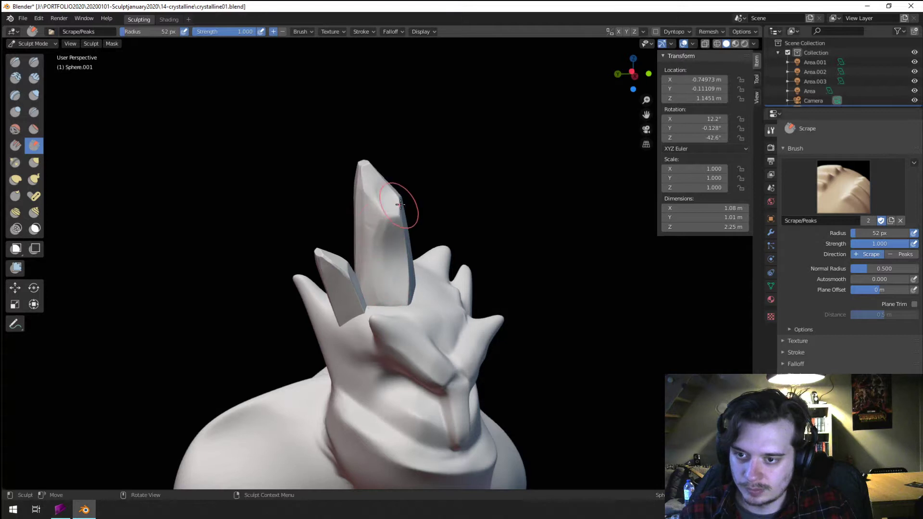
# - Reshape the upper part of the large crystal with the Grab brush at 119 px
pyautogui.scroll(-3, 422, 185)
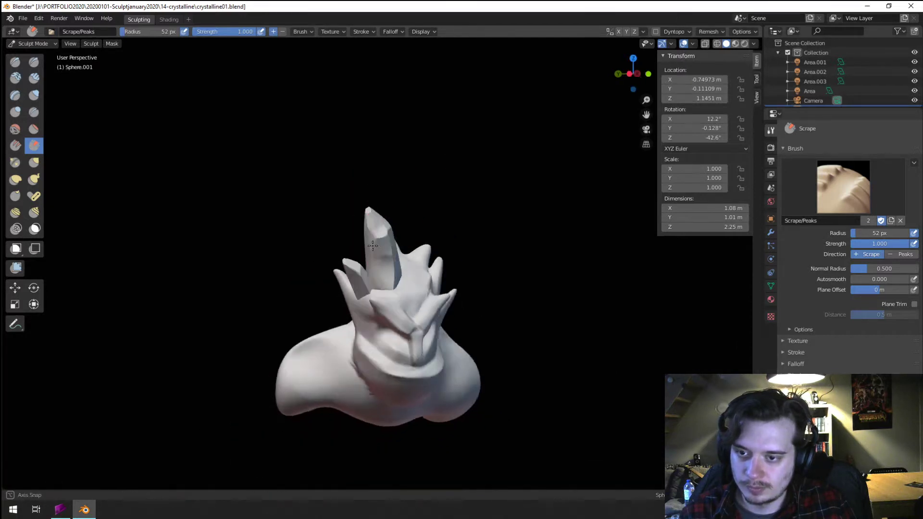
pyautogui.moveTo(423, 185); pyautogui.dragTo(288, 257, button='middle')
pyautogui.press('g')
pyautogui.press('f')
pyautogui.press('Escape')
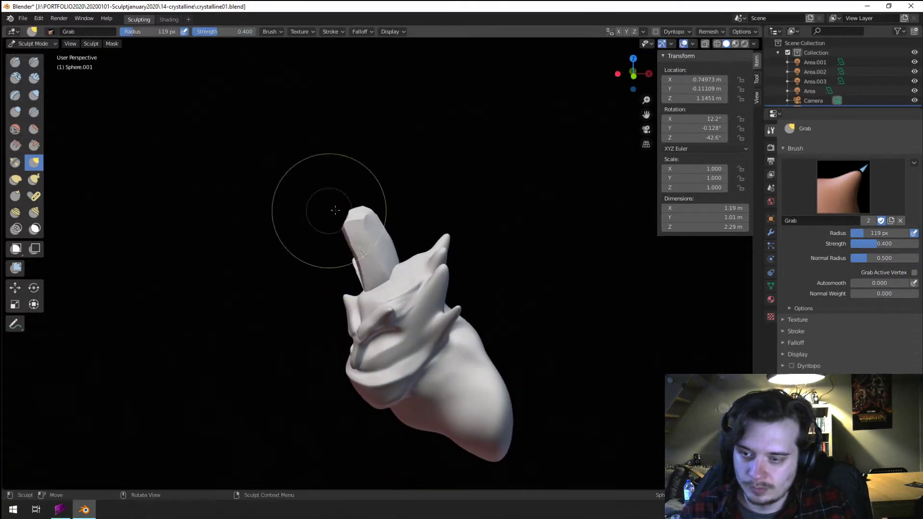
# - Scrape the large crystal's front and side faces smooth with the Scrape brush at 75 px
pyautogui.moveTo(319, 205); pyautogui.dragTo(391, 205, button='middle')
pyautogui.scroll(3, 271, 226)
pyautogui.click(34, 145)
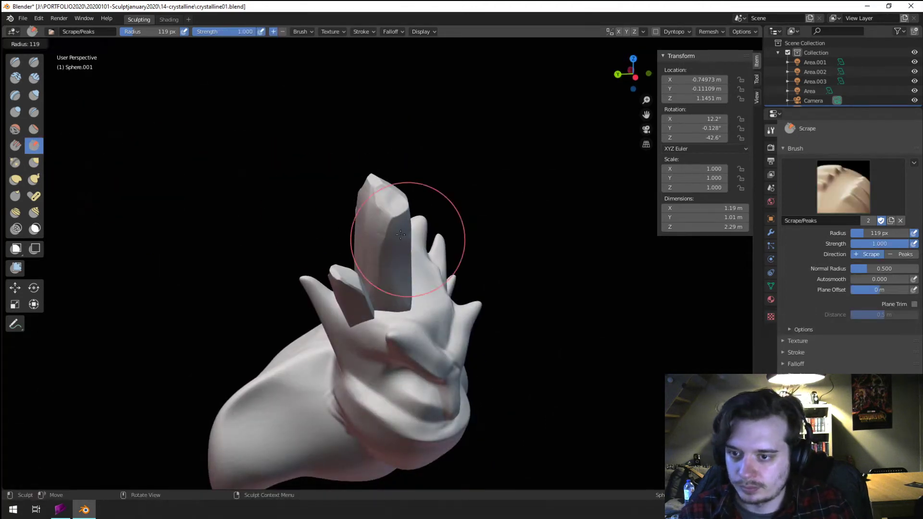
pyautogui.moveTo(412, 206); pyautogui.dragTo(364, 190, button='middle')
pyautogui.scroll(-2, 364, 190)
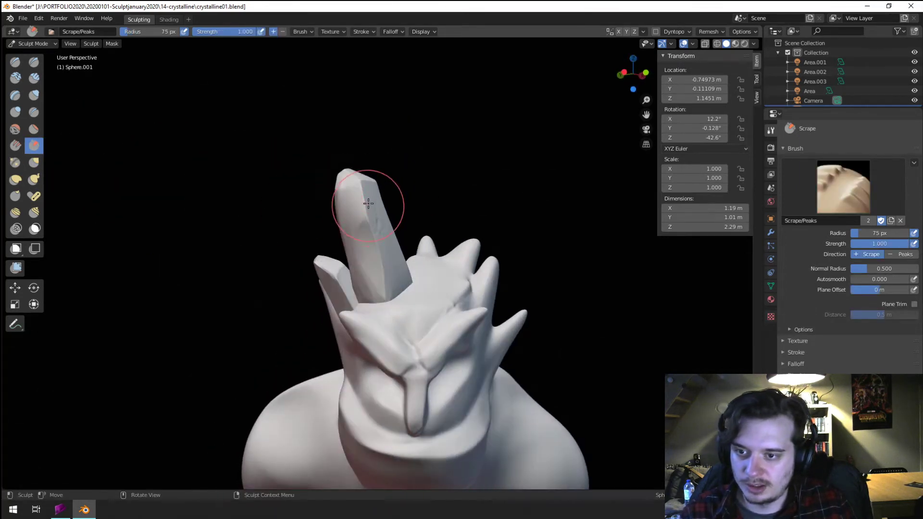
pyautogui.moveTo(385, 263)
pyautogui.mouseDown(button='middle')
pyautogui.moveTo(448, 280)
pyautogui.moveTo(404, 279)
pyautogui.mouseUp(button='middle')
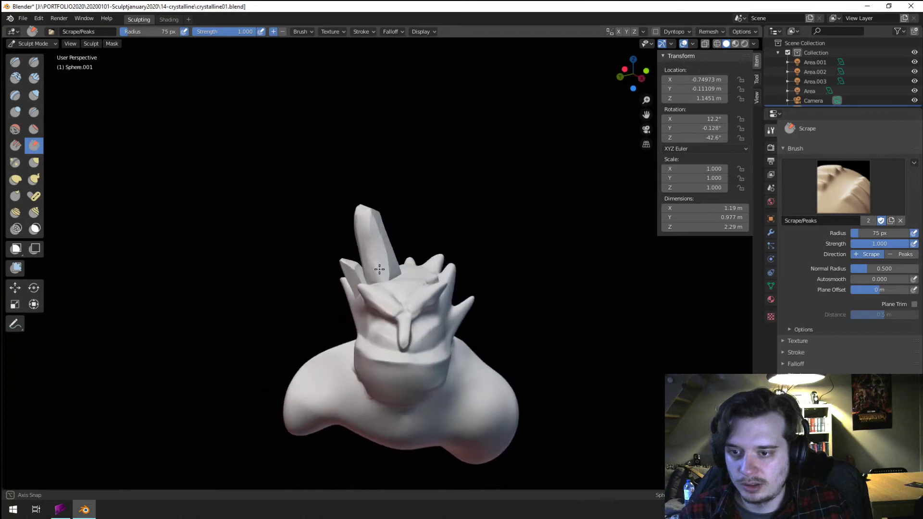
# - Pull the large crystal's tip upward with the Grab brush at 135 px to lengthen it
pyautogui.press('g')
pyautogui.moveTo(383, 243)
pyautogui.mouseDown()
pyautogui.moveTo(346, 252)
pyautogui.moveTo(361, 212)
pyautogui.mouseUp()
pyautogui.moveTo(336, 181)
pyautogui.mouseDown(button='middle')
pyautogui.moveTo(424, 221)
pyautogui.moveTo(290, 261)
pyautogui.moveTo(375, 221)
pyautogui.moveTo(371, 188)
pyautogui.mouseUp(button='middle')
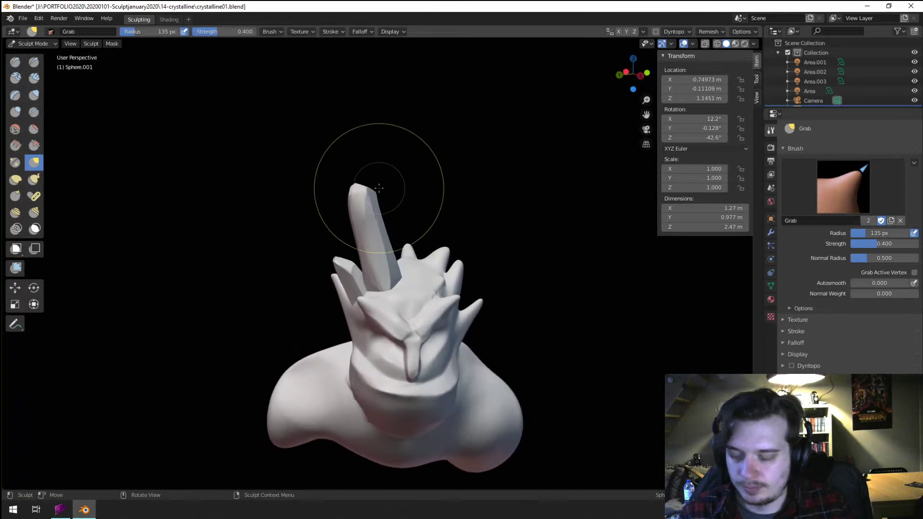
# - Return to Object Mode and delete both the large crystal and the small crystal from the head
pyautogui.click(32, 43)
pyautogui.click(30, 52)
pyautogui.press('x')
pyautogui.click(442, 261)
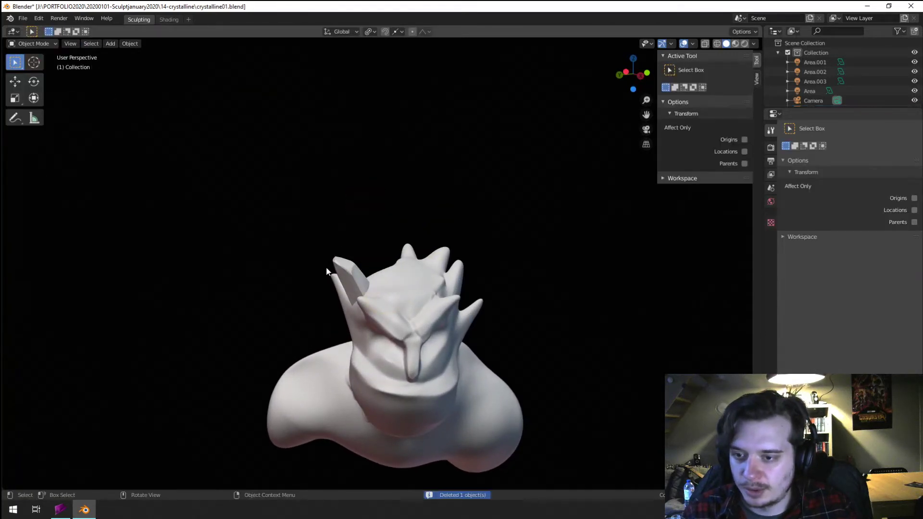
pyautogui.click(347, 274)
pyautogui.press('x')
pyautogui.click(357, 283)
# - Put the bust in Sculpt Mode and stretch the top of the head far upward with the Grab brush
pyautogui.click(393, 343)
pyautogui.click(32, 43)
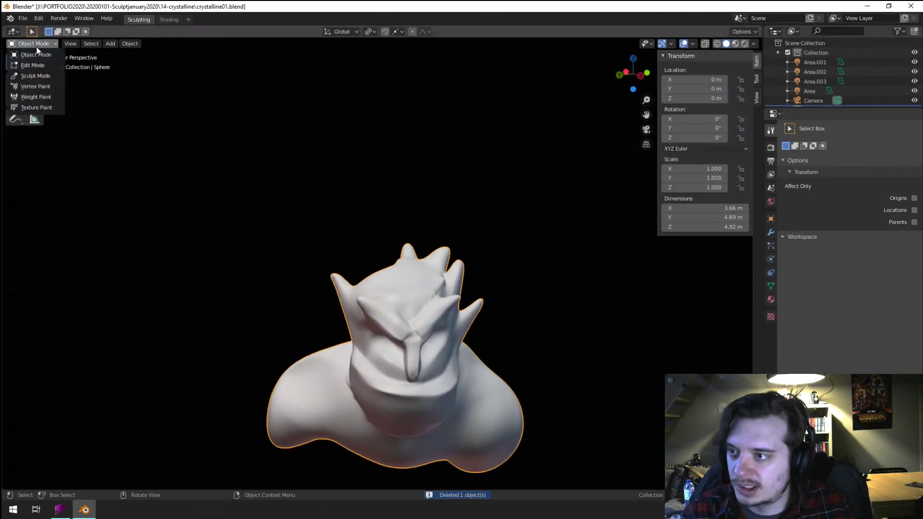
pyautogui.click(29, 72)
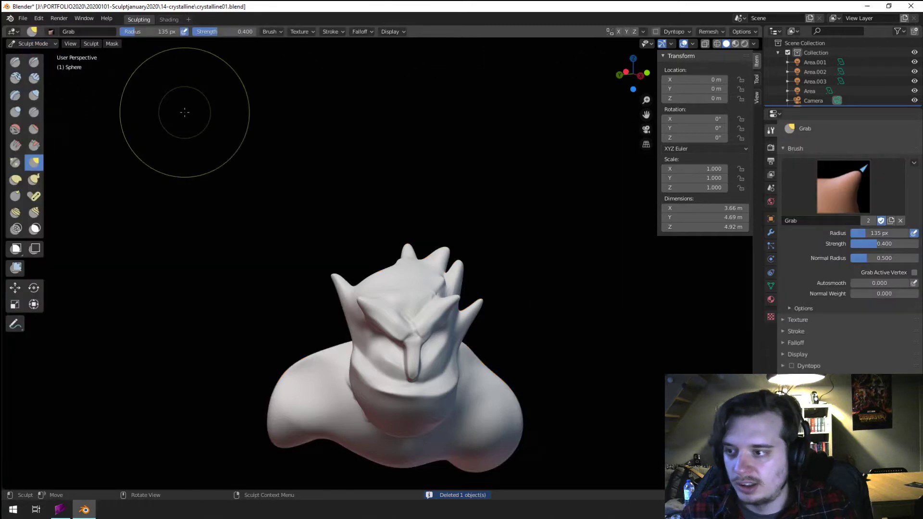
pyautogui.press('f')
pyautogui.click(394, 252)
pyautogui.moveTo(398, 275); pyautogui.dragTo(388, 77)
pyautogui.moveTo(409, 149); pyautogui.dragTo(360, 205, button='middle')
pyautogui.press('f')
pyautogui.click(408, 243)
pyautogui.moveTo(403, 248); pyautogui.dragTo(436, 132)
pyautogui.moveTo(418, 146)
pyautogui.mouseDown(button='middle')
pyautogui.moveTo(480, 204)
pyautogui.moveTo(441, 173)
pyautogui.moveTo(448, 185)
pyautogui.mouseUp(button='middle')
# - Reshape both brows at the base of the stretched forehead with the Grab brush at 142 px
pyautogui.press('f')
pyautogui.click(384, 270)
pyautogui.moveTo(380, 273); pyautogui.dragTo(366, 287)
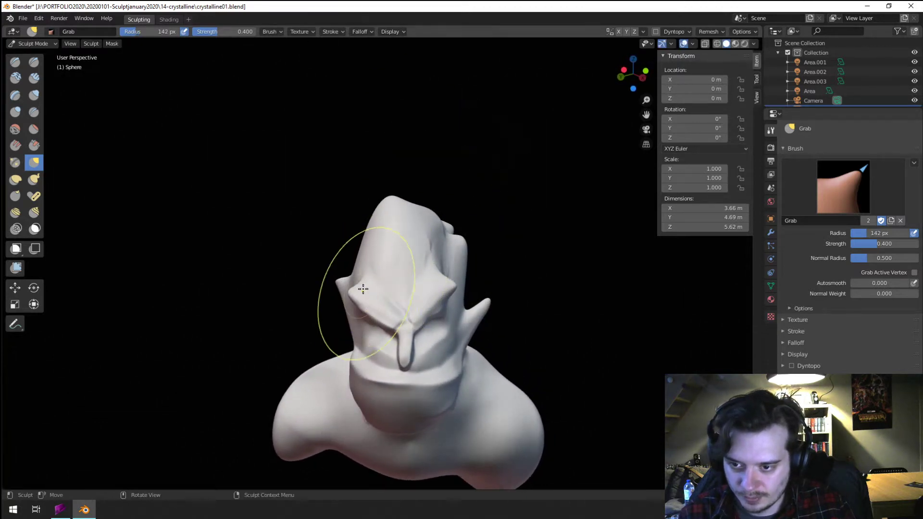
pyautogui.moveTo(423, 269); pyautogui.dragTo(445, 283)
pyautogui.moveTo(442, 282)
pyautogui.mouseDown(button='middle')
pyautogui.moveTo(369, 271)
pyautogui.moveTo(403, 291)
pyautogui.moveTo(436, 265)
pyautogui.moveTo(454, 277)
pyautogui.mouseUp(button='middle')
# - Adjust the slope and thickness of the brow ridge with the Grab brush at 103 px and 85 px
pyautogui.press('f')
pyautogui.click(372, 289)
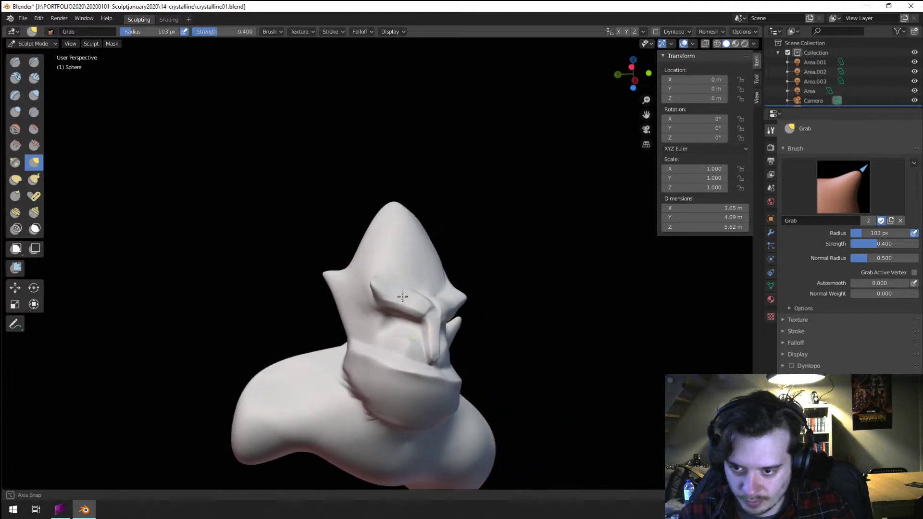
pyautogui.moveTo(404, 297); pyautogui.dragTo(460, 312, button='middle')
pyautogui.press('f')
pyautogui.click(451, 313)
pyautogui.moveTo(404, 306); pyautogui.dragTo(388, 300)
pyautogui.moveTo(372, 301)
pyautogui.mouseDown(button='middle')
pyautogui.moveTo(318, 303)
pyautogui.moveTo(320, 288)
pyautogui.mouseUp(button='middle')
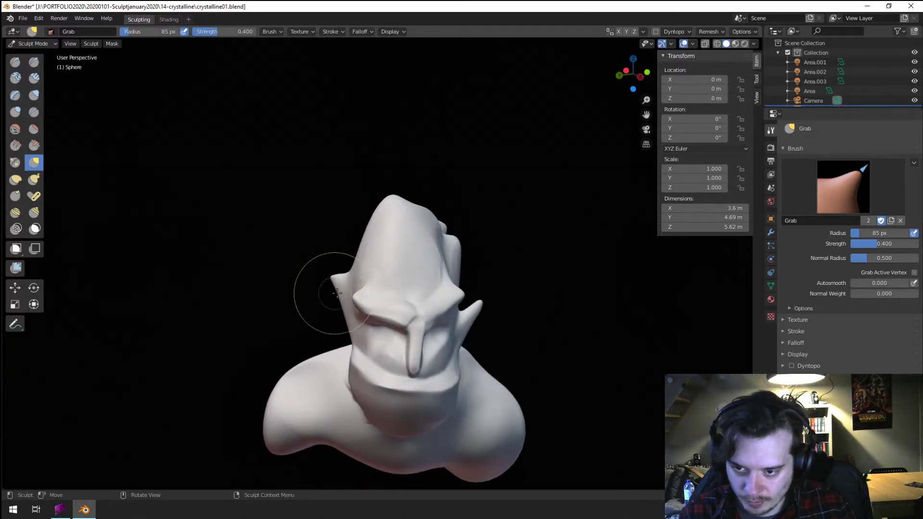
# - Shift the outer ends of the brows and the side of the forehead with the Grab brush at 134 px
pyautogui.moveTo(319, 289); pyautogui.dragTo(351, 278)
pyautogui.moveTo(351, 278); pyautogui.dragTo(378, 277, button='middle')
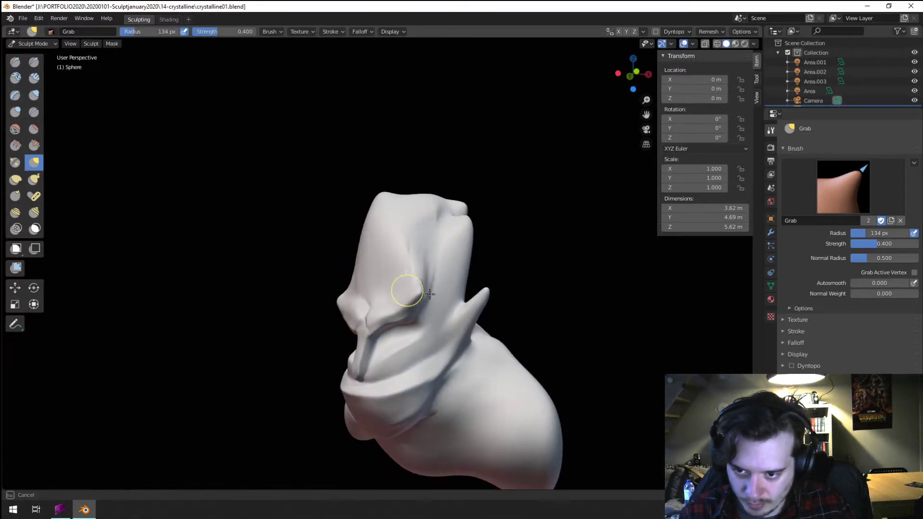
pyautogui.click(430, 294)
pyautogui.moveTo(429, 294)
pyautogui.mouseDown(button='middle')
pyautogui.moveTo(413, 289)
pyautogui.moveTo(457, 282)
pyautogui.moveTo(364, 272)
pyautogui.mouseUp(button='middle')
pyautogui.moveTo(384, 257); pyautogui.dragTo(392, 257)
pyautogui.moveTo(392, 256)
pyautogui.mouseDown(button='middle')
pyautogui.moveTo(350, 255)
pyautogui.moveTo(385, 249)
pyautogui.moveTo(387, 221)
pyautogui.mouseUp(button='middle')
pyautogui.moveTo(387, 221)
pyautogui.mouseDown(button='middle')
pyautogui.moveTo(412, 231)
pyautogui.moveTo(418, 313)
pyautogui.moveTo(379, 324)
pyautogui.moveTo(331, 280)
pyautogui.moveTo(405, 276)
pyautogui.moveTo(427, 330)
pyautogui.moveTo(404, 325)
pyautogui.mouseUp(button='middle')
# - Scrape the front and lower edge of one brow ridge flat with the Scrape brush
pyautogui.click(34, 145)
pyautogui.scroll(-4, 490, 245)
pyautogui.scroll(2, 404, 329)
pyautogui.press('g')
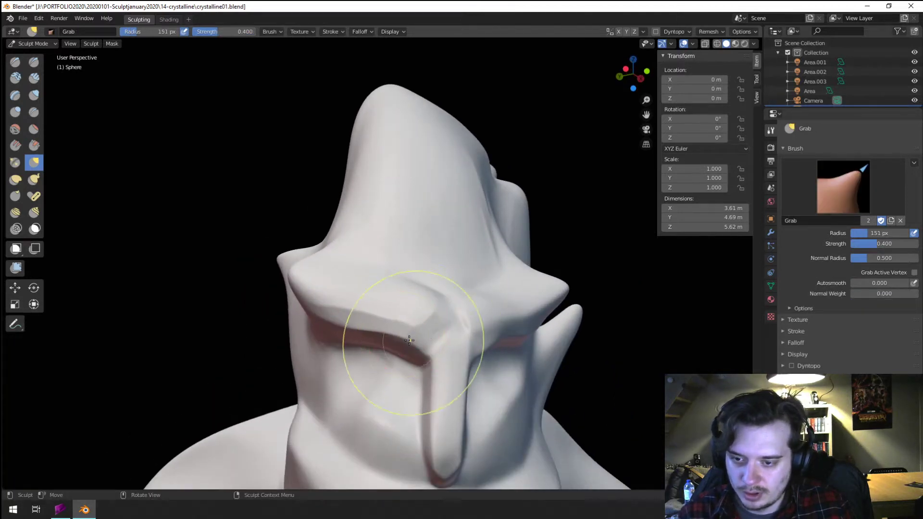
pyautogui.moveTo(382, 342)
pyautogui.mouseDown(button='middle')
pyautogui.moveTo(423, 339)
pyautogui.moveTo(231, 305)
pyautogui.mouseUp(button='middle')
# - Cut facets into the brow's outer end and front edge with the Scrape brush at 96 px and 66 px
pyautogui.click(34, 145)
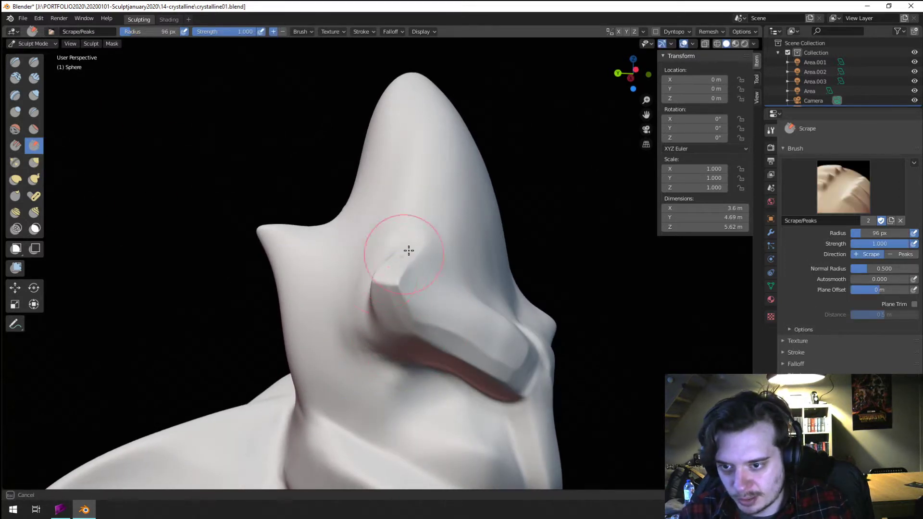
pyautogui.moveTo(409, 250)
pyautogui.mouseDown(button='middle')
pyautogui.moveTo(385, 272)
pyautogui.moveTo(330, 288)
pyautogui.moveTo(315, 348)
pyautogui.moveTo(399, 274)
pyautogui.moveTo(479, 321)
pyautogui.moveTo(413, 303)
pyautogui.moveTo(343, 307)
pyautogui.mouseUp(button='middle')
pyautogui.press('f')
pyautogui.click(485, 297)
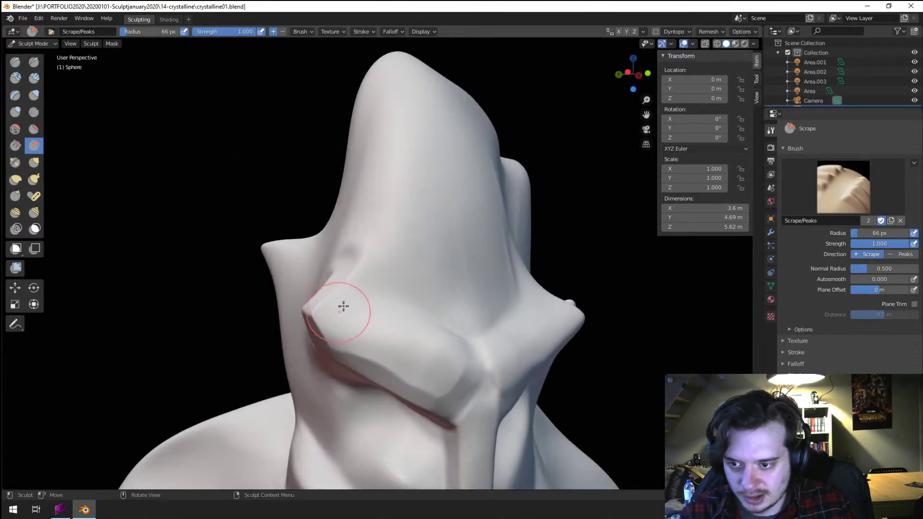
pyautogui.moveTo(427, 323); pyautogui.dragTo(276, 336, button='middle')
# - Pull the outer tip of the faceted brow into position with the Grab brush at 130 px
pyautogui.press('g')
pyautogui.moveTo(261, 330); pyautogui.dragTo(227, 304)
pyautogui.moveTo(331, 334); pyautogui.dragTo(267, 366, button='middle')
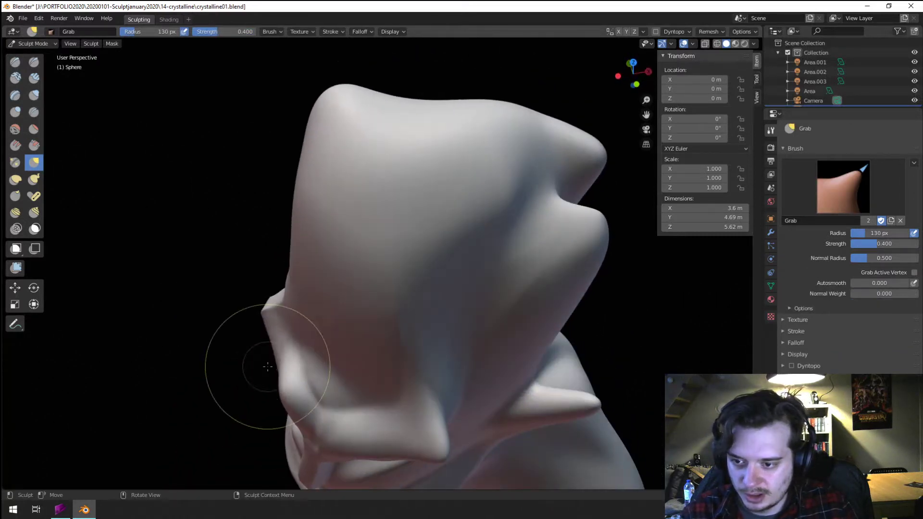
pyautogui.moveTo(255, 343); pyautogui.dragTo(276, 323)
pyautogui.moveTo(276, 323)
pyautogui.mouseDown(button='middle')
pyautogui.moveTo(354, 268)
pyautogui.moveTo(181, 245)
pyautogui.mouseUp(button='middle')
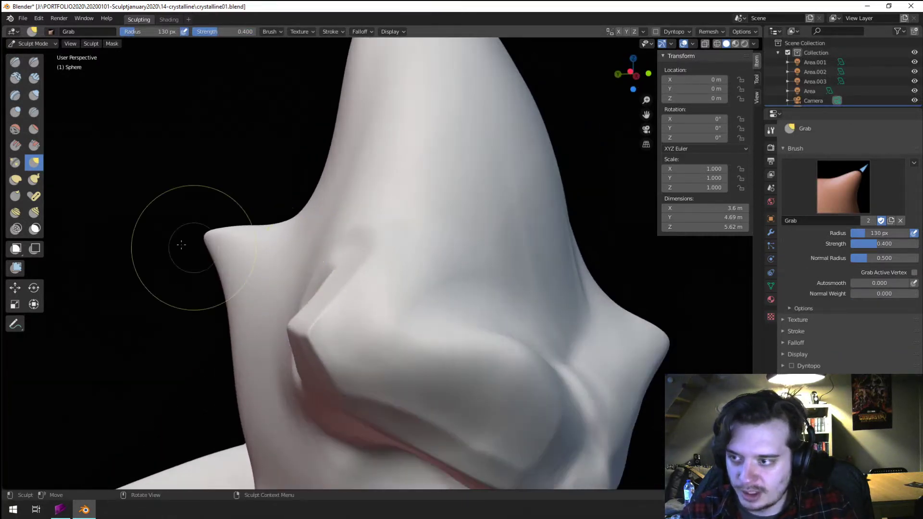
# - Scrape broad flat planes across the brow's front and top with the Scrape brush at about 108 to 140 px
pyautogui.click(33, 144)
pyautogui.moveTo(340, 340); pyautogui.dragTo(346, 339)
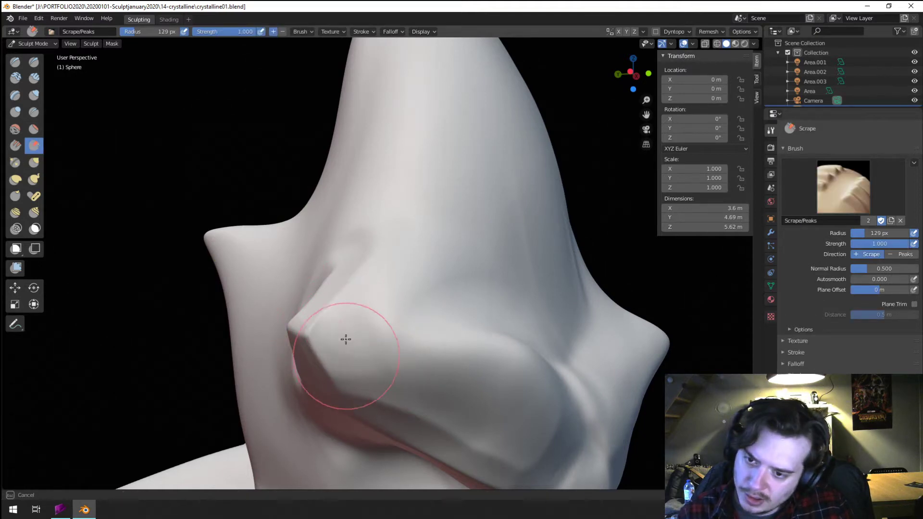
pyautogui.moveTo(401, 369); pyautogui.dragTo(363, 350, button='middle')
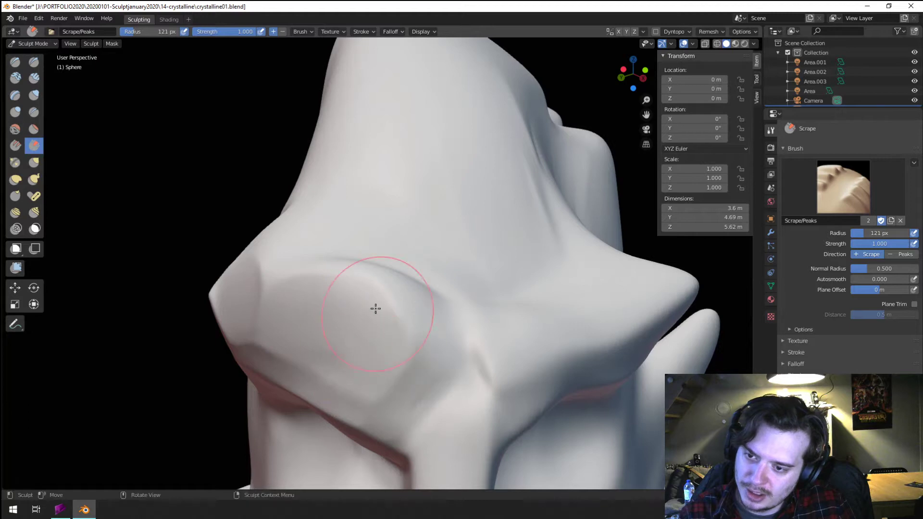
pyautogui.moveTo(376, 309)
pyautogui.mouseDown(button='middle')
pyautogui.moveTo(288, 387)
pyautogui.moveTo(289, 340)
pyautogui.moveTo(281, 342)
pyautogui.mouseUp(button='middle')
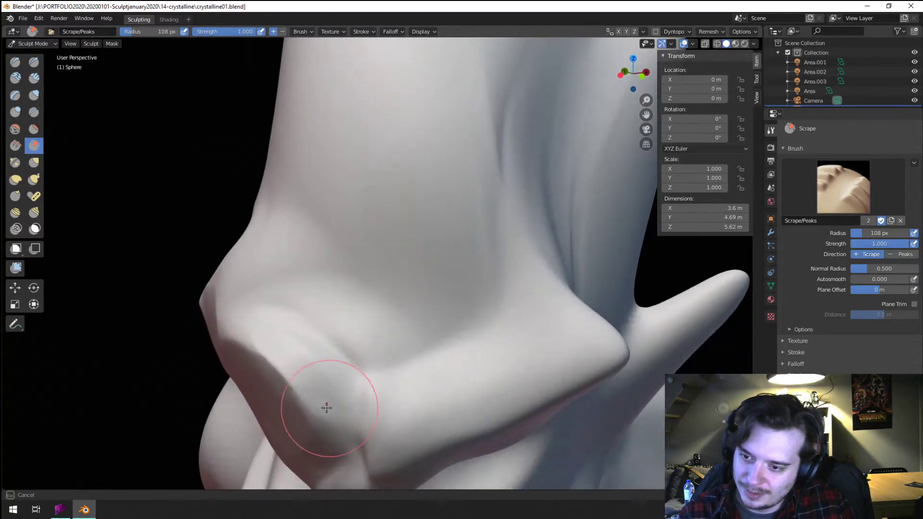
pyautogui.moveTo(327, 408); pyautogui.dragTo(339, 400)
pyautogui.moveTo(283, 337); pyautogui.dragTo(276, 323)
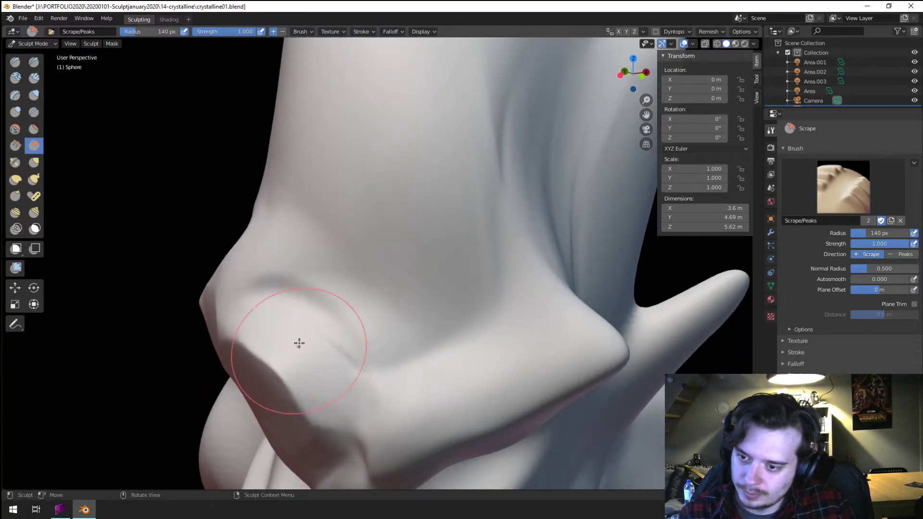
pyautogui.scroll(-4, 299, 343)
# - Reshape the upper contour of the faceted brow with the Grab brush at 144 px
pyautogui.moveTo(307, 380)
pyautogui.mouseDown(button='middle')
pyautogui.moveTo(320, 371)
pyautogui.moveTo(288, 356)
pyautogui.moveTo(318, 392)
pyautogui.moveTo(264, 383)
pyautogui.mouseUp(button='middle')
pyautogui.scroll(-2, 317, 394)
pyautogui.keyDown('ctrl'); pyautogui.moveTo(264, 382); pyautogui.dragTo(308, 308, button='middle'); pyautogui.keyUp('ctrl')
pyautogui.press('g')
pyautogui.press('f')
pyautogui.click(378, 273)
pyautogui.moveTo(378, 273); pyautogui.dragTo(399, 253, button='middle')
pyautogui.moveTo(399, 251)
pyautogui.mouseDown()
pyautogui.moveTo(409, 233)
pyautogui.moveTo(369, 165)
pyautogui.mouseUp()
pyautogui.moveTo(360, 165); pyautogui.dragTo(329, 175, button='middle')
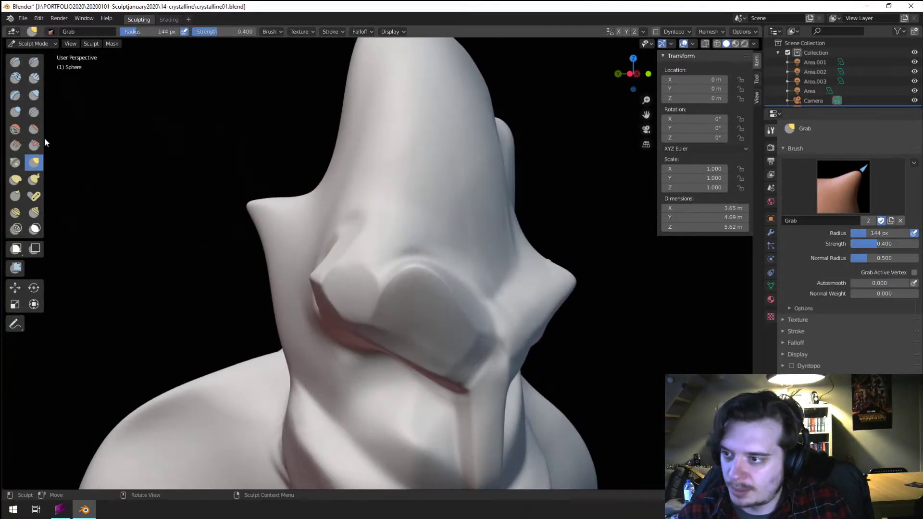
# - Scrape the area above the brow at 31 px and cut a long facet along its inner segment at 64 px
pyautogui.click(34, 145)
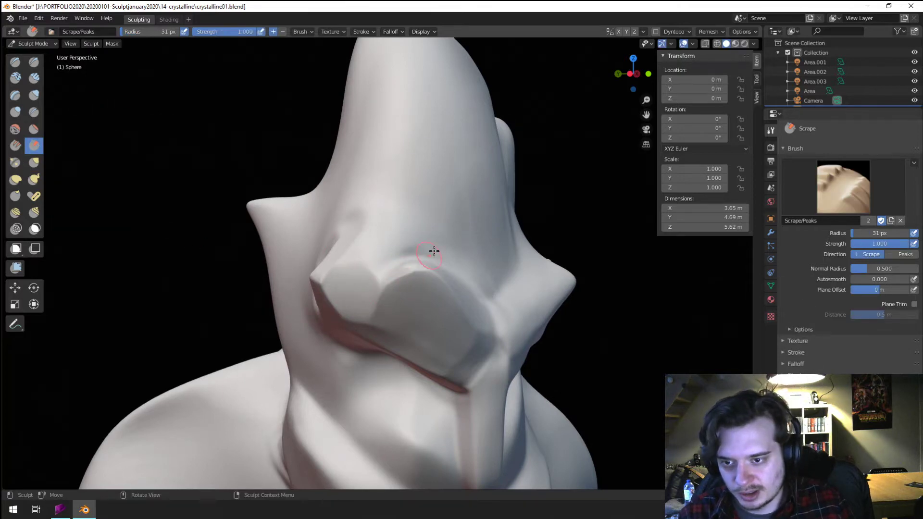
pyautogui.moveTo(434, 251); pyautogui.dragTo(363, 303, button='middle')
pyautogui.press('f')
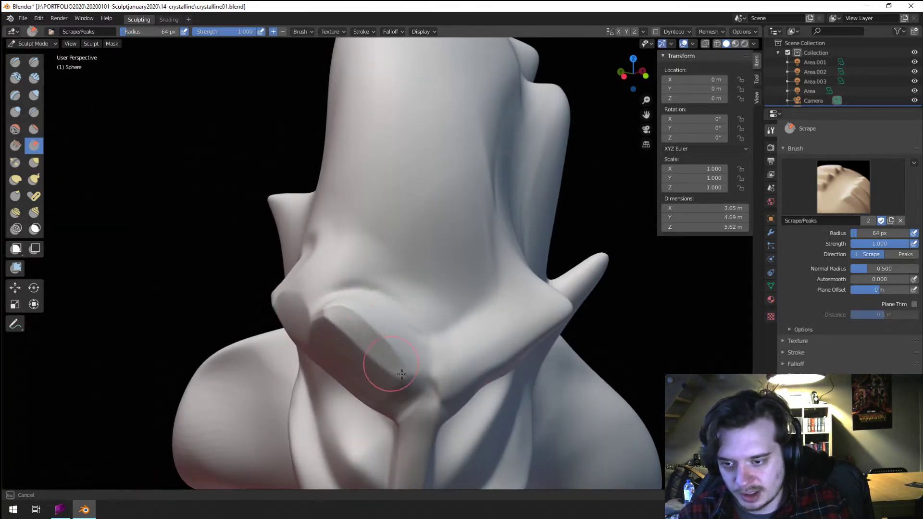
pyautogui.click(402, 374)
pyautogui.moveTo(381, 353)
pyautogui.mouseDown(button='middle')
pyautogui.moveTo(398, 262)
pyautogui.moveTo(354, 310)
pyautogui.moveTo(360, 285)
pyautogui.moveTo(331, 329)
pyautogui.mouseUp(button='middle')
# - Scrape the top of the brow's outer segment into facets with the Scrape brush at 56 px
pyautogui.press('f')
pyautogui.click(327, 328)
pyautogui.moveTo(338, 367)
pyautogui.mouseDown(button='middle')
pyautogui.moveTo(354, 342)
pyautogui.moveTo(440, 281)
pyautogui.mouseUp(button='middle')
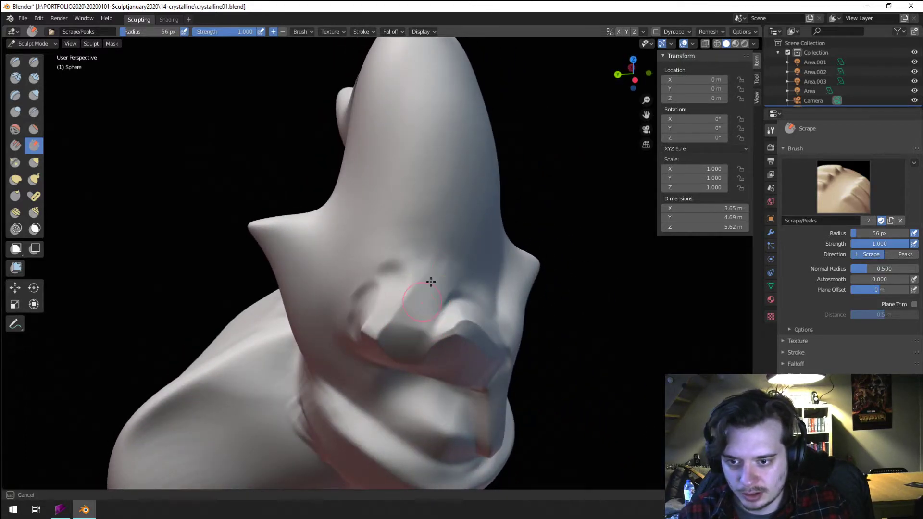
pyautogui.moveTo(431, 282); pyautogui.dragTo(433, 272)
pyautogui.moveTo(435, 269)
pyautogui.mouseDown(button='middle')
pyautogui.moveTo(437, 235)
pyautogui.moveTo(447, 249)
pyautogui.moveTo(448, 233)
pyautogui.mouseUp(button='middle')
# - Nudge the brow's outer segment upward with the Grab brush at 90 px
pyautogui.press('g')
pyautogui.moveTo(404, 251)
pyautogui.mouseDown()
pyautogui.moveTo(426, 206)
pyautogui.moveTo(427, 234)
pyautogui.mouseUp()
pyautogui.moveTo(435, 251)
pyautogui.mouseDown(button='middle')
pyautogui.moveTo(408, 286)
pyautogui.moveTo(433, 285)
pyautogui.mouseUp(button='middle')
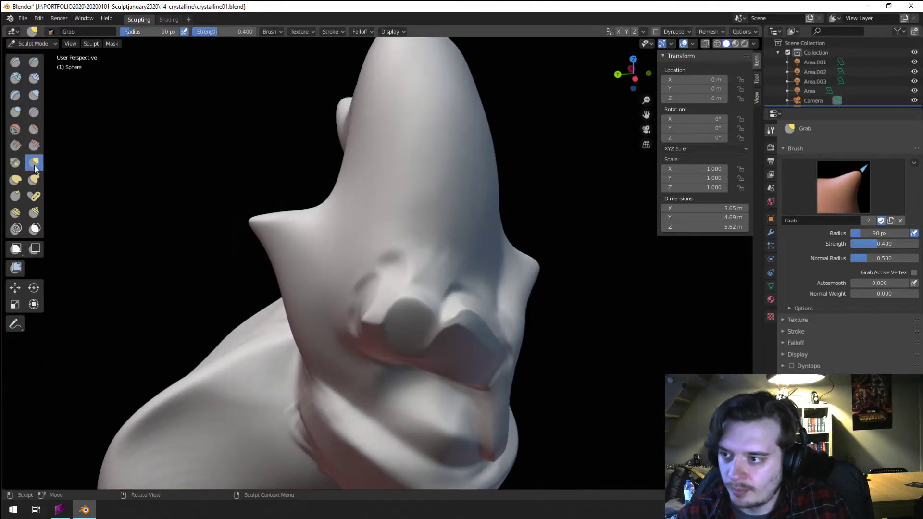
# - Refine the outer brow segment's top edge and faces with the Scrape brush at 34 px and 77 px
pyautogui.click(33, 145)
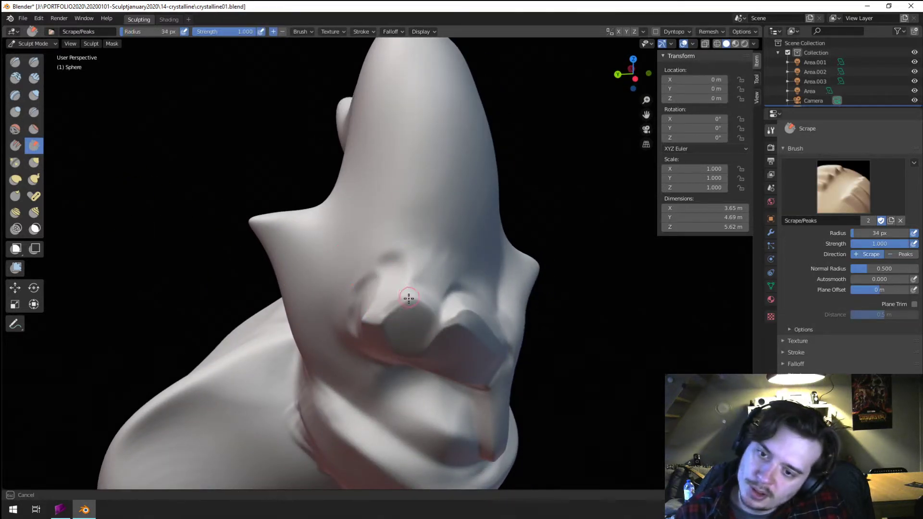
pyautogui.moveTo(415, 278)
pyautogui.mouseDown()
pyautogui.moveTo(411, 238)
pyautogui.moveTo(426, 238)
pyautogui.mouseUp()
pyautogui.keyDown('ctrl'); pyautogui.moveTo(460, 223); pyautogui.dragTo(432, 276, button='middle'); pyautogui.keyUp('ctrl')
pyautogui.moveTo(433, 276); pyautogui.dragTo(384, 213, button='middle')
pyautogui.moveTo(385, 214); pyautogui.dragTo(410, 207, button='middle')
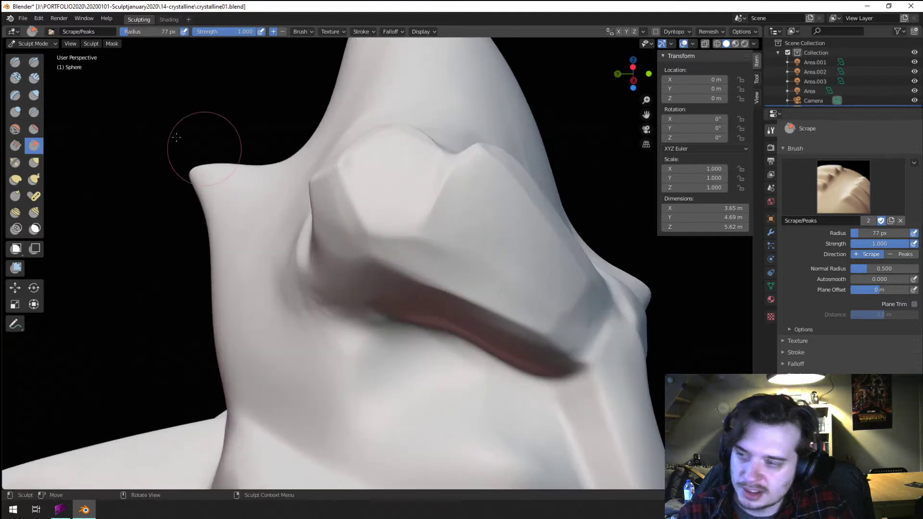
# - Carve the seam between the two brow segments with the Crease brush at 36 px
pyautogui.click(34, 112)
pyautogui.press('f')
pyautogui.click(426, 206)
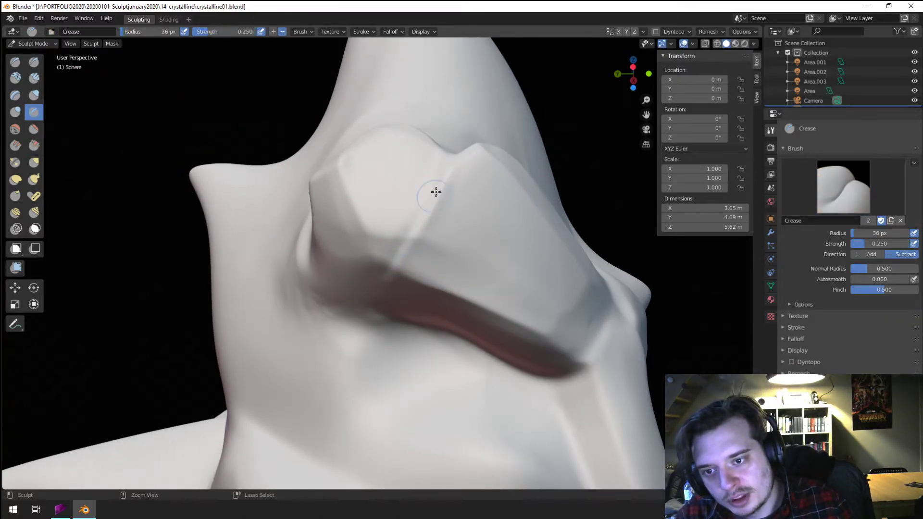
pyautogui.moveTo(436, 192); pyautogui.dragTo(426, 179, button='middle')
# - Sharpen the facet edges along the brow with the inverted Crease brush at 68 px
pyautogui.press('f')
pyautogui.click(387, 230)
pyautogui.keyDown('ctrl'); pyautogui.moveTo(387, 230); pyautogui.dragTo(495, 241); pyautogui.keyUp('ctrl')
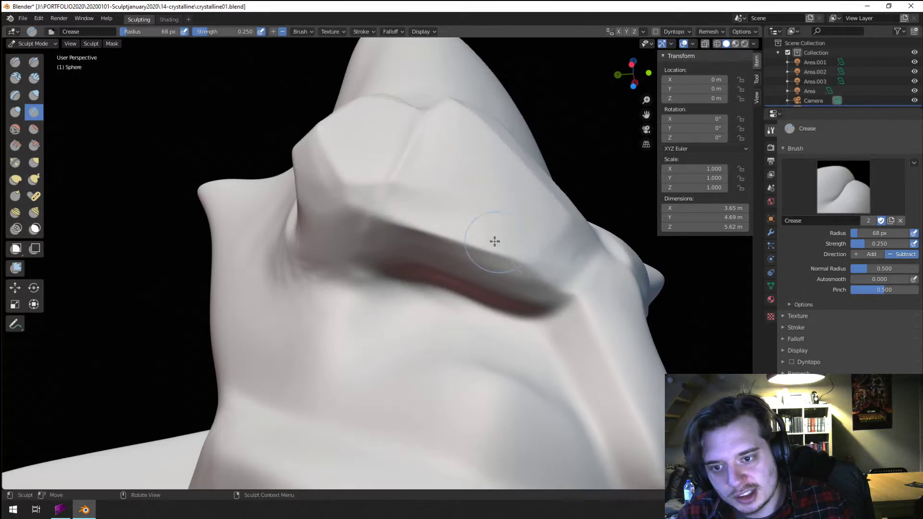
pyautogui.moveTo(495, 241); pyautogui.dragTo(434, 315, button='middle')
pyautogui.moveTo(474, 288); pyautogui.dragTo(468, 255, button='middle')
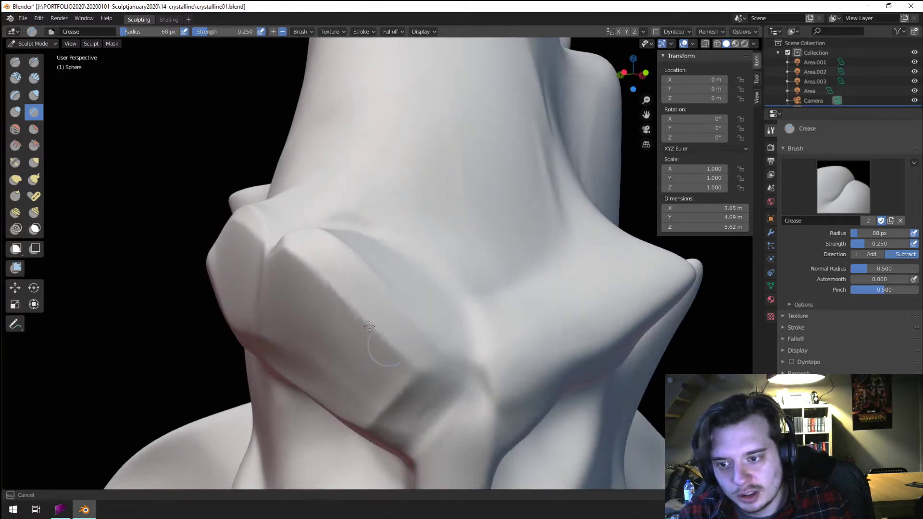
pyautogui.keyDown('ctrl'); pyautogui.moveTo(409, 358); pyautogui.dragTo(411, 360); pyautogui.keyUp('ctrl')
pyautogui.moveTo(409, 357)
pyautogui.keyDown('ctrl'); pyautogui.mouseDown(button='middle')
pyautogui.moveTo(383, 412)
pyautogui.moveTo(422, 296)
pyautogui.moveTo(417, 340)
pyautogui.moveTo(434, 252)
pyautogui.mouseUp(button='middle'); pyautogui.keyUp('ctrl')
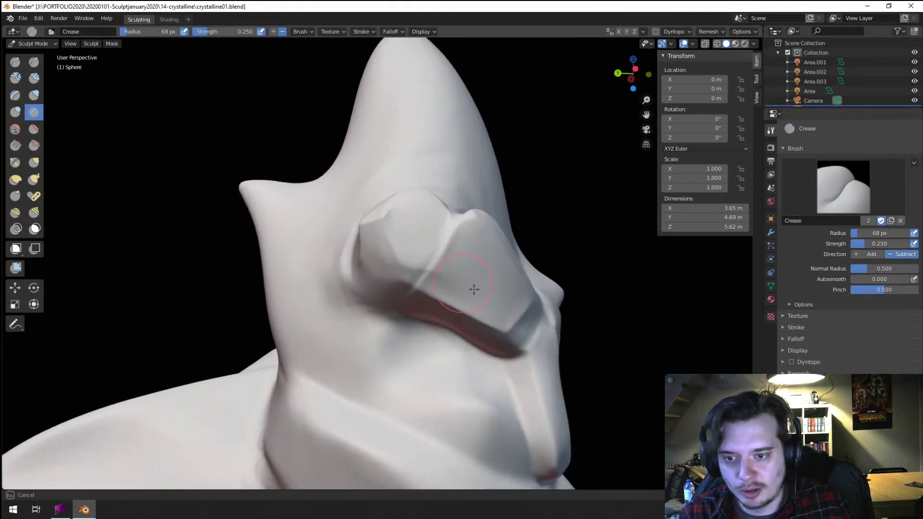
# - Define the outer brow segment's edges and surrounding folds with the Crease brush at 23 px and 55 px
pyautogui.press('f')
pyautogui.click(439, 264)
pyautogui.press('f')
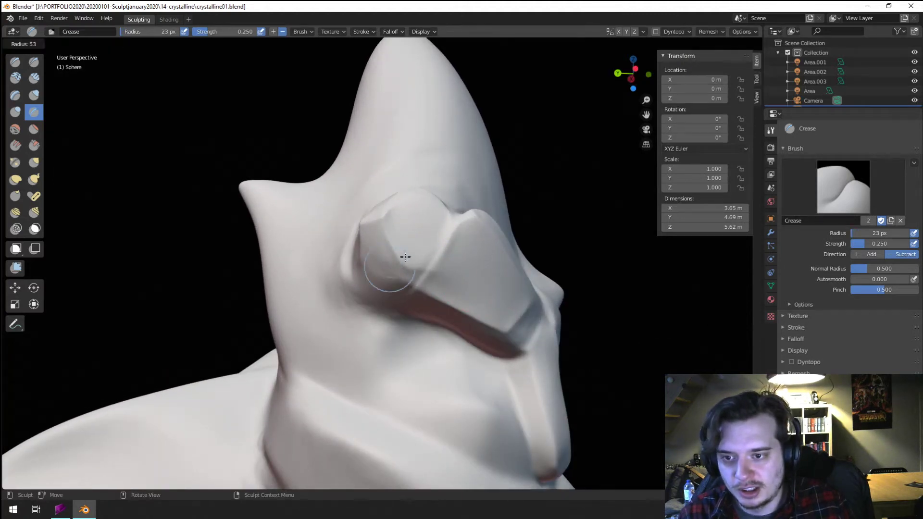
pyautogui.click(364, 260)
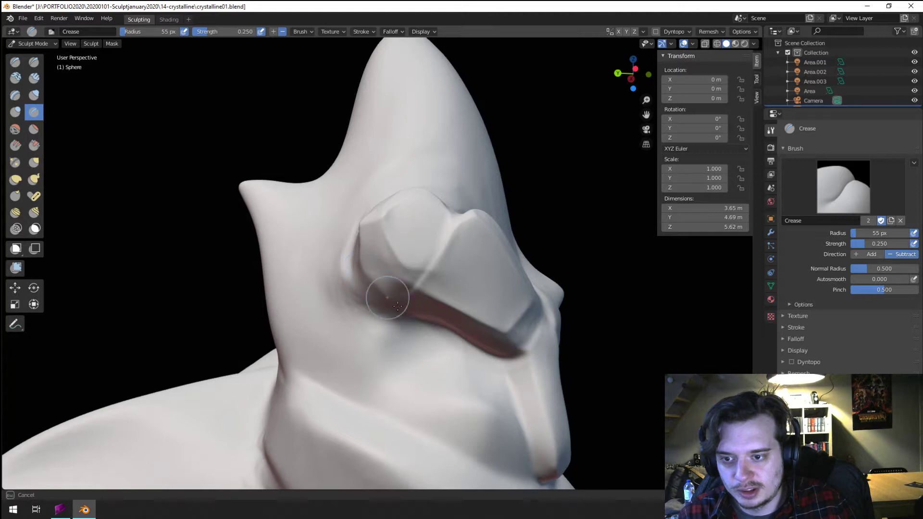
pyautogui.moveTo(421, 265); pyautogui.dragTo(388, 307, button='middle')
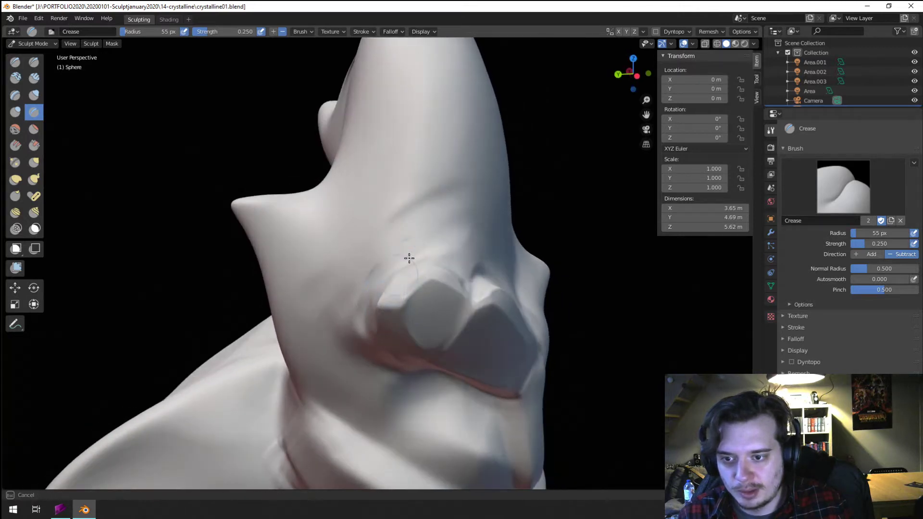
pyautogui.moveTo(409, 258); pyautogui.dragTo(418, 259)
# - Examine the faceted brow, the eye area and the overall head silhouette from several angles
pyautogui.scroll(-5, 404, 274)
pyautogui.moveTo(392, 291)
pyautogui.mouseDown(button='middle')
pyautogui.moveTo(319, 331)
pyautogui.moveTo(272, 344)
pyautogui.moveTo(343, 282)
pyautogui.moveTo(316, 251)
pyautogui.mouseUp(button='middle')
pyautogui.scroll(2, 343, 282)
pyautogui.scroll(2, 337, 275)
pyautogui.moveTo(404, 199)
pyautogui.mouseDown(button='middle')
pyautogui.moveTo(431, 233)
pyautogui.moveTo(362, 206)
pyautogui.moveTo(379, 241)
pyautogui.moveTo(375, 270)
pyautogui.moveTo(433, 288)
pyautogui.moveTo(372, 248)
pyautogui.moveTo(441, 245)
pyautogui.moveTo(435, 233)
pyautogui.mouseUp(button='middle')
pyautogui.scroll(-3, 379, 241)
pyautogui.scroll(4, 372, 248)
pyautogui.scroll(2, 436, 233)
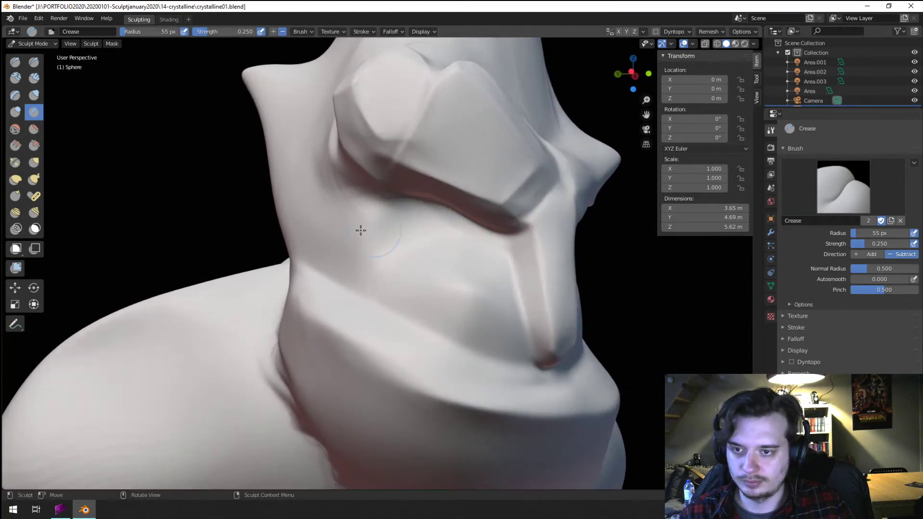
pyautogui.click(16, 114)
pyautogui.scroll(-4, 377, 175)
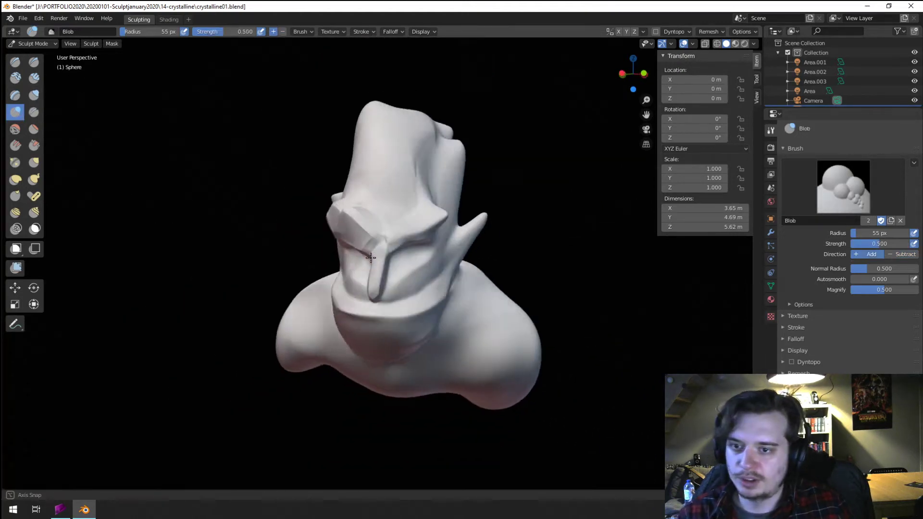
# - Switch to the Grab brush and set its radius to 101 px
pyautogui.press('g')
pyautogui.press('f')
pyautogui.click(366, 158)
pyautogui.moveTo(419, 186)
pyautogui.mouseDown(button='middle')
pyautogui.moveTo(426, 160)
pyautogui.moveTo(399, 175)
pyautogui.moveTo(409, 175)
pyautogui.moveTo(382, 174)
pyautogui.moveTo(383, 192)
pyautogui.moveTo(383, 176)
pyautogui.mouseUp(button='middle')
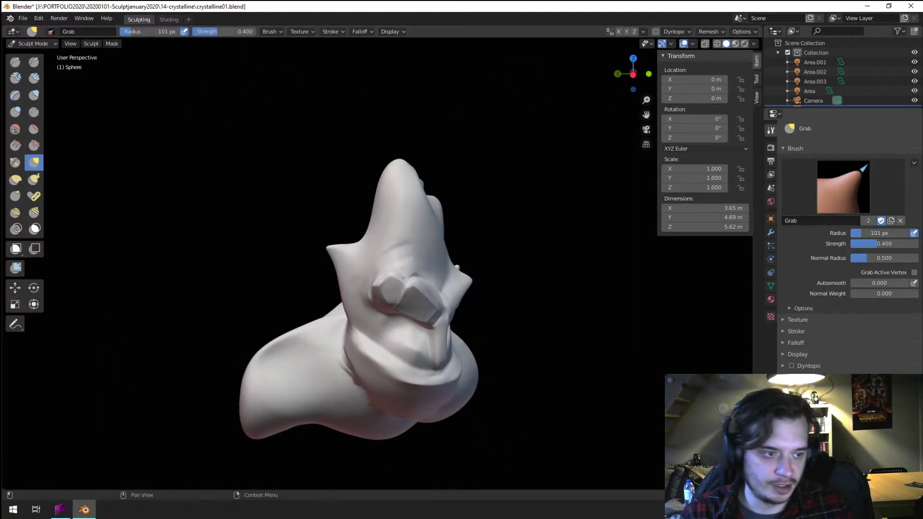
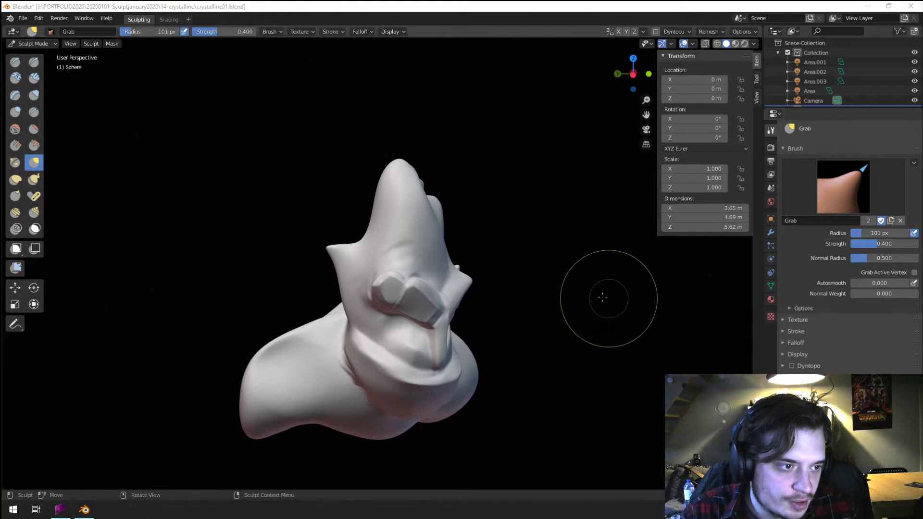
# - Flatten the bulges and ridge on the back of the head with the Flatten brush at 153 px
pyautogui.moveTo(279, 258)
pyautogui.mouseDown(button='middle')
pyautogui.moveTo(278, 267)
pyautogui.moveTo(369, 229)
pyautogui.moveTo(327, 206)
pyautogui.moveTo(269, 202)
pyautogui.mouseUp(button='middle')
pyautogui.scroll(5, 279, 268)
pyautogui.scroll(-4, 369, 230)
pyautogui.scroll(2, 327, 207)
pyautogui.press('f')
pyautogui.press('Escape')
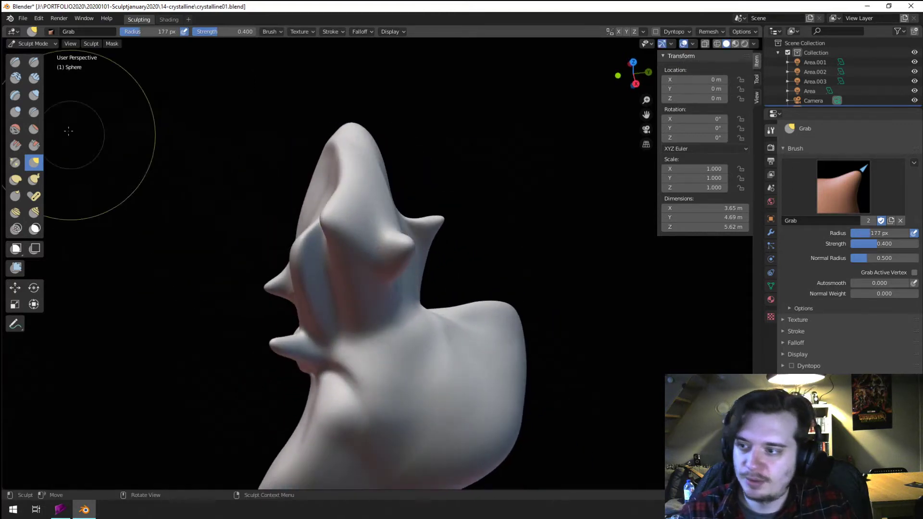
pyautogui.hotkey('shift', 't')
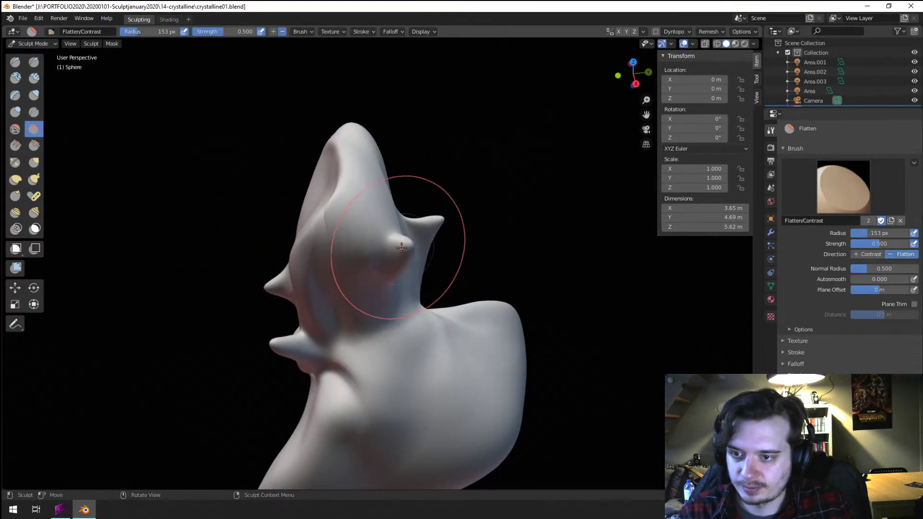
pyautogui.moveTo(385, 258)
pyautogui.mouseDown(button='middle')
pyautogui.moveTo(340, 272)
pyautogui.moveTo(355, 209)
pyautogui.mouseUp(button='middle')
pyautogui.moveTo(355, 208); pyautogui.dragTo(357, 218)
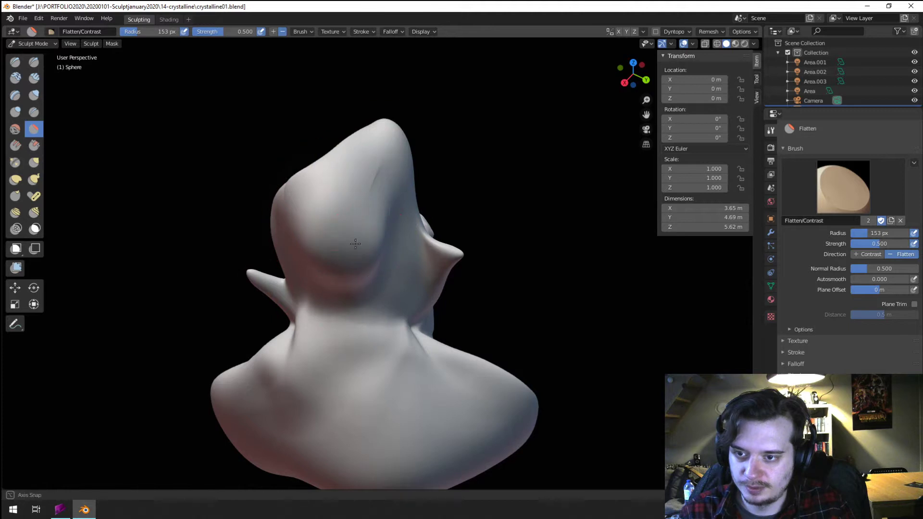
pyautogui.moveTo(355, 243); pyautogui.dragTo(359, 217, button='middle')
pyautogui.moveTo(338, 307)
pyautogui.mouseDown(button='middle')
pyautogui.moveTo(410, 221)
pyautogui.moveTo(387, 168)
pyautogui.mouseUp(button='middle')
pyautogui.moveTo(340, 167); pyautogui.dragTo(342, 166)
# - Reshape the front and rear peaks of the head's crest with the Grab brush at 151 to 185 px
pyautogui.press('g')
pyautogui.moveTo(342, 166)
pyautogui.mouseDown(button='middle')
pyautogui.moveTo(422, 136)
pyautogui.moveTo(417, 178)
pyautogui.moveTo(369, 229)
pyautogui.moveTo(366, 171)
pyautogui.mouseUp(button='middle')
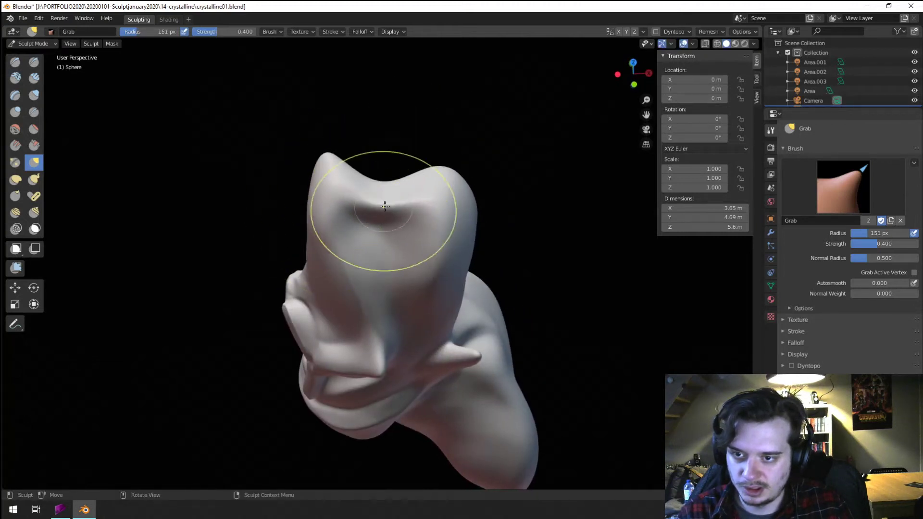
pyautogui.moveTo(385, 206); pyautogui.dragTo(385, 178, button='middle')
pyautogui.moveTo(303, 145)
pyautogui.mouseDown(button='middle')
pyautogui.moveTo(309, 140)
pyautogui.moveTo(314, 160)
pyautogui.moveTo(412, 171)
pyautogui.moveTo(361, 207)
pyautogui.mouseUp(button='middle')
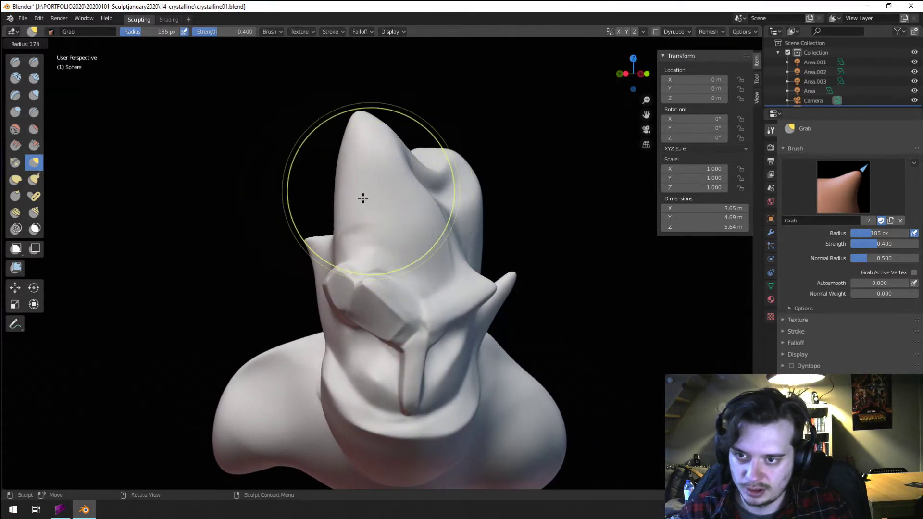
pyautogui.press('f')
pyautogui.click(420, 166)
pyautogui.moveTo(423, 168)
pyautogui.mouseDown(button='middle')
pyautogui.moveTo(364, 171)
pyautogui.moveTo(370, 212)
pyautogui.moveTo(428, 181)
pyautogui.mouseUp(button='middle')
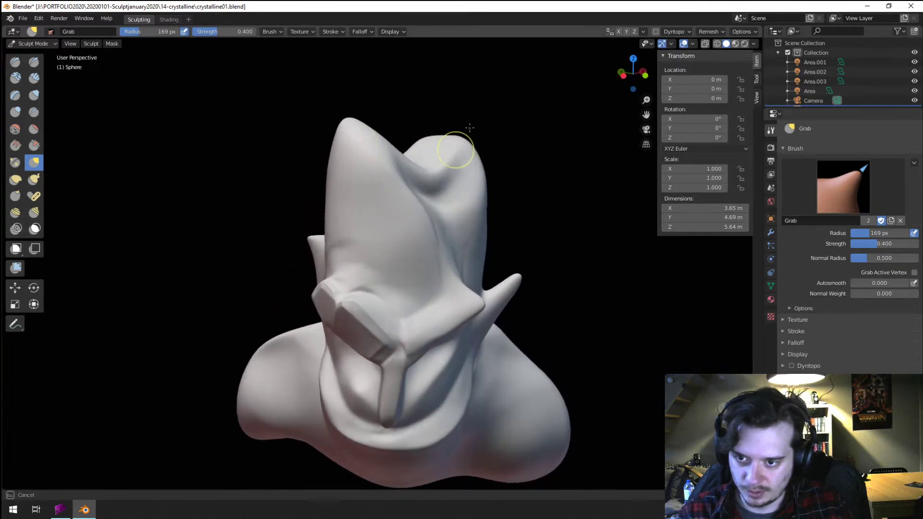
pyautogui.moveTo(473, 100); pyautogui.dragTo(500, 97, button='middle')
# - Try to build up volume on the forehead above the brow with a Blob brush stroke at 97 px
pyautogui.scroll(-6, 424, 178)
pyautogui.moveTo(425, 179)
pyautogui.mouseDown(button='middle')
pyautogui.moveTo(377, 180)
pyautogui.moveTo(422, 142)
pyautogui.moveTo(350, 206)
pyautogui.mouseUp(button='middle')
pyautogui.scroll(6, 424, 137)
pyautogui.scroll(3, 351, 207)
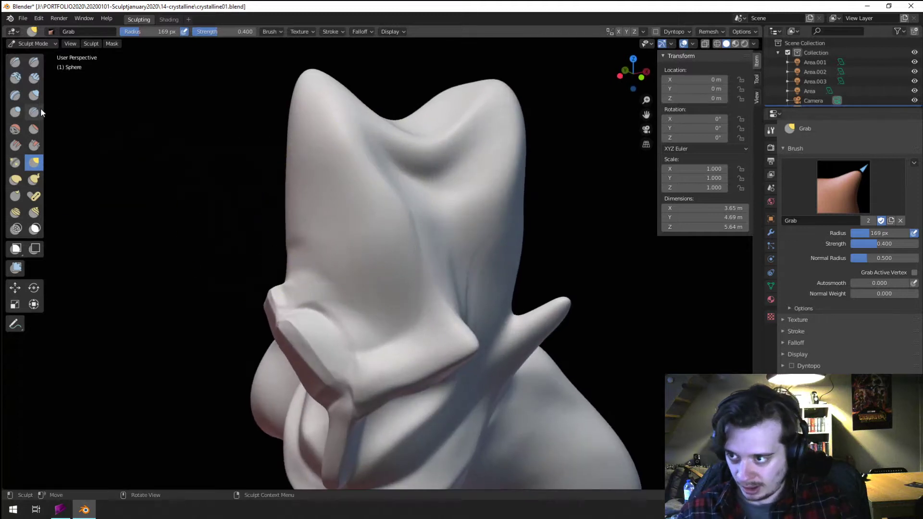
pyautogui.click(15, 112)
pyautogui.moveTo(354, 301); pyautogui.dragTo(343, 315)
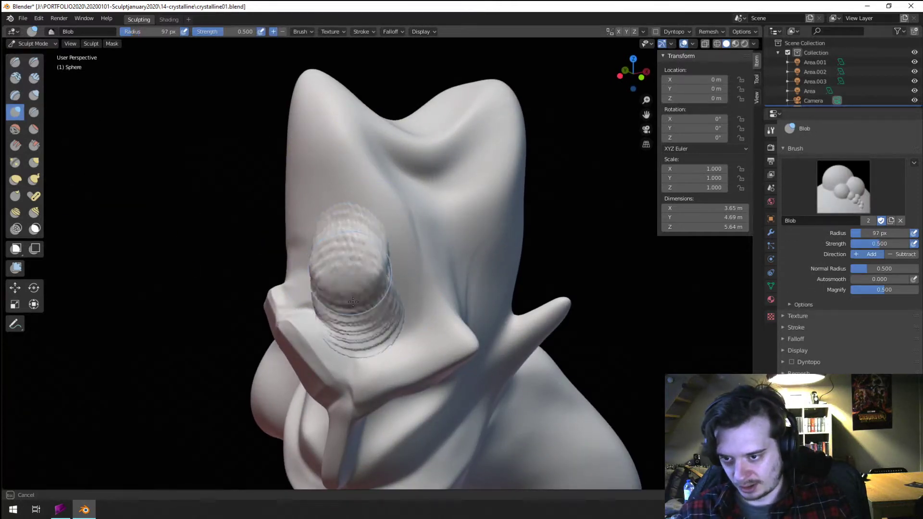
pyautogui.hotkey('ctrl', 'z')
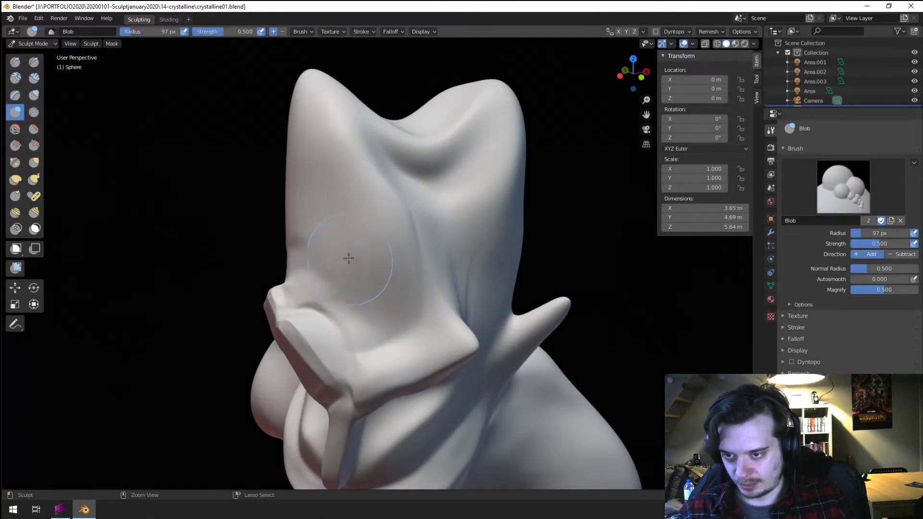
# - Adjust the Blob brush's stroke settings and build up a smooth elongated ridge on the forehead at 88 px
pyautogui.click(339, 27)
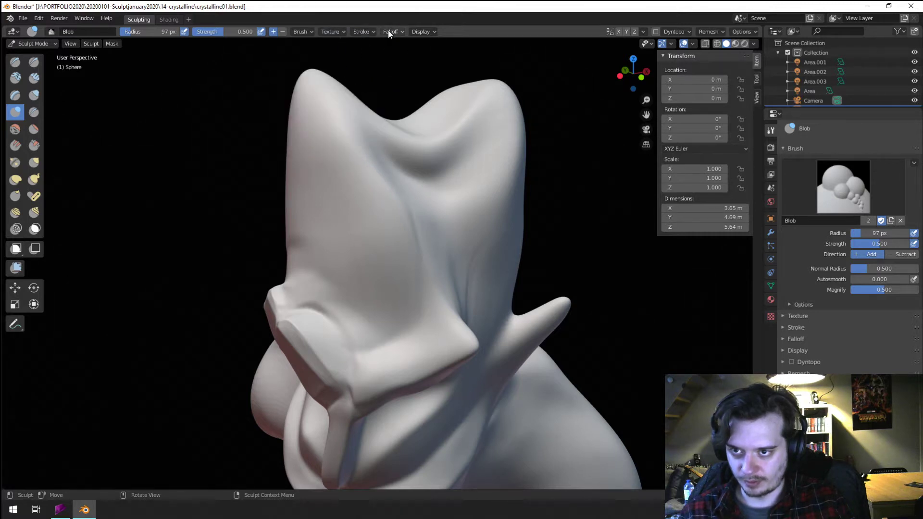
pyautogui.click(381, 50)
pyautogui.click(373, 71)
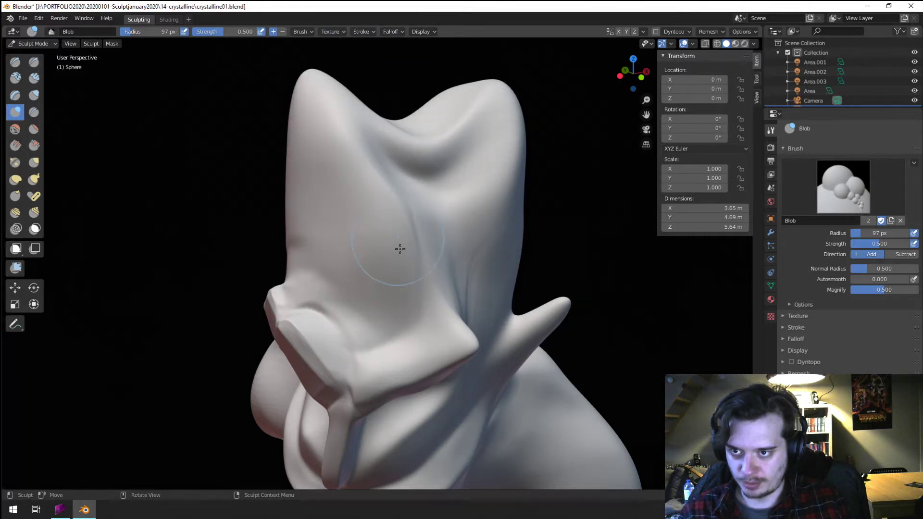
pyautogui.press('f')
pyautogui.click(387, 335)
pyautogui.moveTo(367, 332)
pyautogui.mouseDown()
pyautogui.moveTo(358, 262)
pyautogui.moveTo(338, 198)
pyautogui.moveTo(348, 252)
pyautogui.moveTo(324, 185)
pyautogui.moveTo(366, 270)
pyautogui.mouseUp()
pyautogui.click(844, 187)
pyautogui.moveTo(366, 269)
pyautogui.mouseDown(button='middle')
pyautogui.moveTo(411, 264)
pyautogui.moveTo(419, 181)
pyautogui.mouseUp(button='middle')
pyautogui.scroll(-3, 428, 188)
pyautogui.moveTo(387, 247)
pyautogui.mouseDown(button='middle')
pyautogui.moveTo(375, 217)
pyautogui.moveTo(382, 231)
pyautogui.mouseUp(button='middle')
pyautogui.scroll(5, 375, 217)
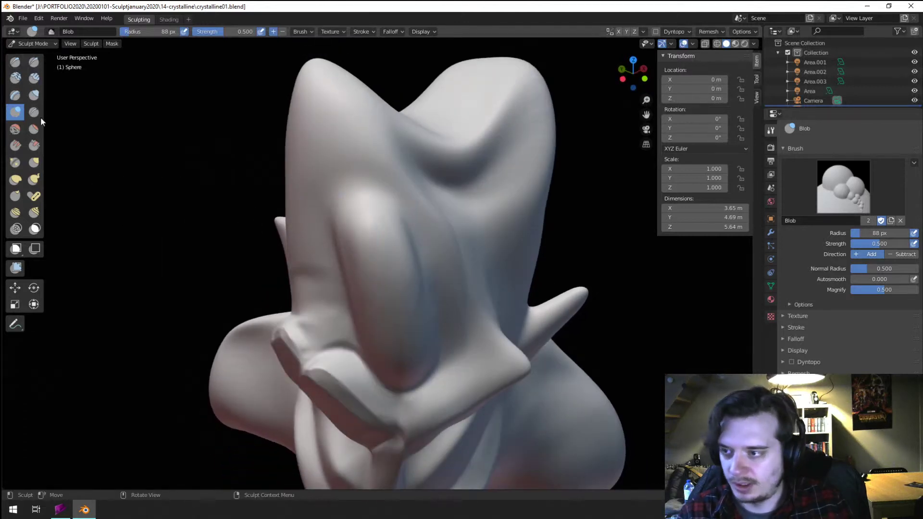
# - Plane a flat facet along the front of the forehead ridge with the Scrape brush at 71 and 98 px
pyautogui.click(33, 145)
pyautogui.moveTo(223, 237)
pyautogui.mouseDown(button='middle')
pyautogui.moveTo(361, 253)
pyautogui.moveTo(394, 246)
pyautogui.mouseUp(button='middle')
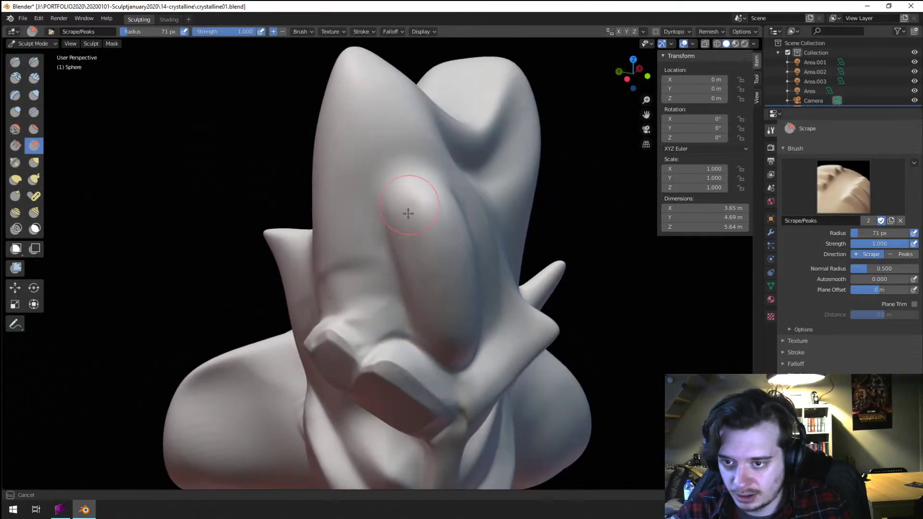
pyautogui.moveTo(417, 287); pyautogui.dragTo(440, 330)
pyautogui.moveTo(402, 278); pyautogui.dragTo(401, 261, button='middle')
pyautogui.moveTo(392, 146); pyautogui.dragTo(439, 303)
pyautogui.press('f')
pyautogui.click(434, 289)
pyautogui.moveTo(394, 147); pyautogui.dragTo(429, 274)
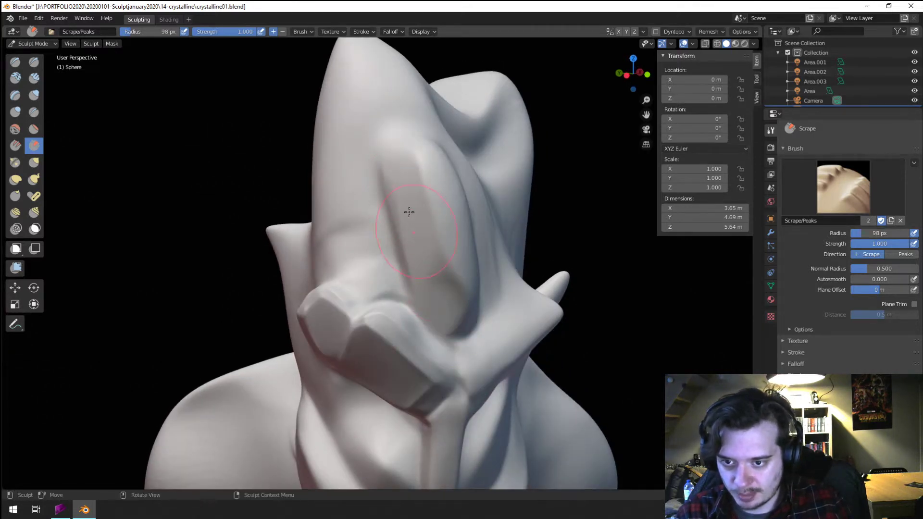
# - Scrape flat planes along the forehead ridge's outer side and middle at 98 and 82 px
pyautogui.moveTo(416, 195)
pyautogui.mouseDown(button='middle')
pyautogui.moveTo(361, 250)
pyautogui.moveTo(296, 201)
pyautogui.mouseUp(button='middle')
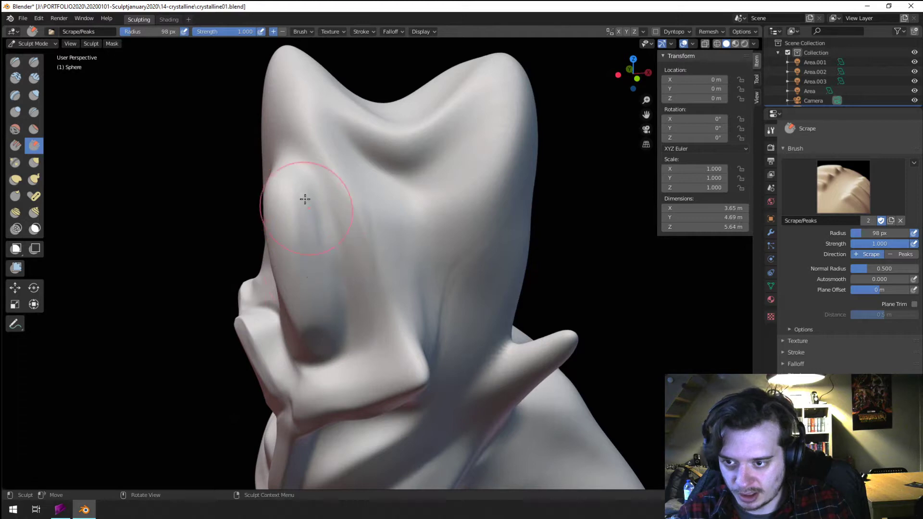
pyautogui.moveTo(305, 199); pyautogui.dragTo(313, 359)
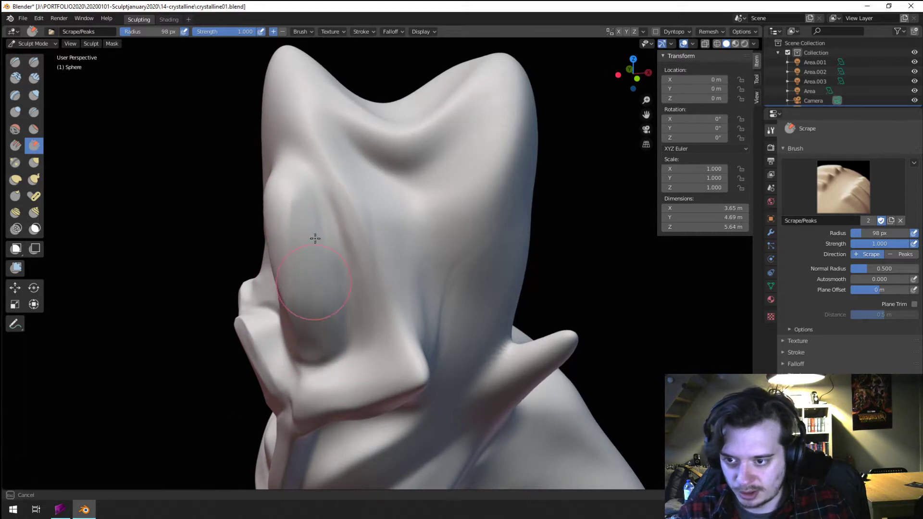
pyautogui.moveTo(315, 238); pyautogui.dragTo(315, 230)
pyautogui.moveTo(328, 240)
pyautogui.mouseDown(button='middle')
pyautogui.moveTo(352, 229)
pyautogui.moveTo(362, 236)
pyautogui.mouseUp(button='middle')
pyautogui.press('f')
pyautogui.click(354, 239)
pyautogui.moveTo(358, 240); pyautogui.dragTo(371, 289)
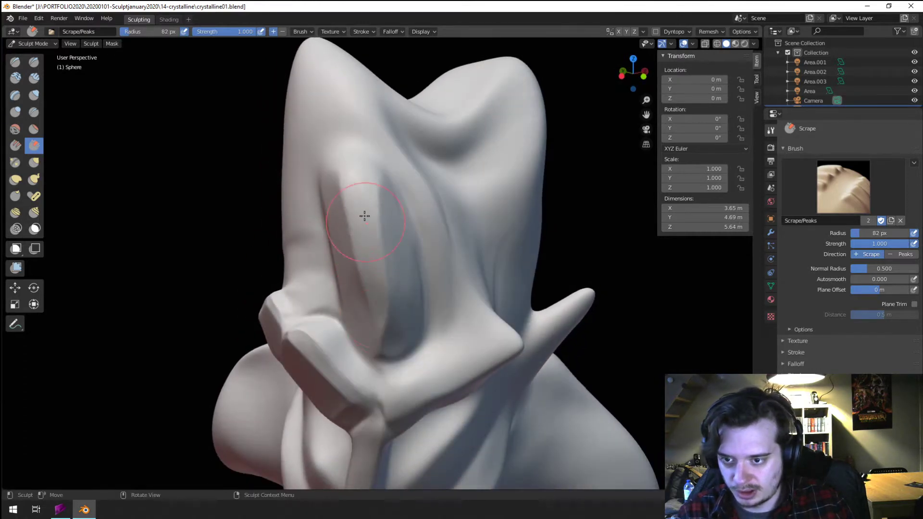
# - Reshape the lower end and side of the forehead ridge with the Grab brush at 110 px
pyautogui.moveTo(377, 268)
pyautogui.mouseDown(button='middle')
pyautogui.moveTo(412, 258)
pyautogui.moveTo(356, 262)
pyautogui.mouseUp(button='middle')
pyautogui.press('g')
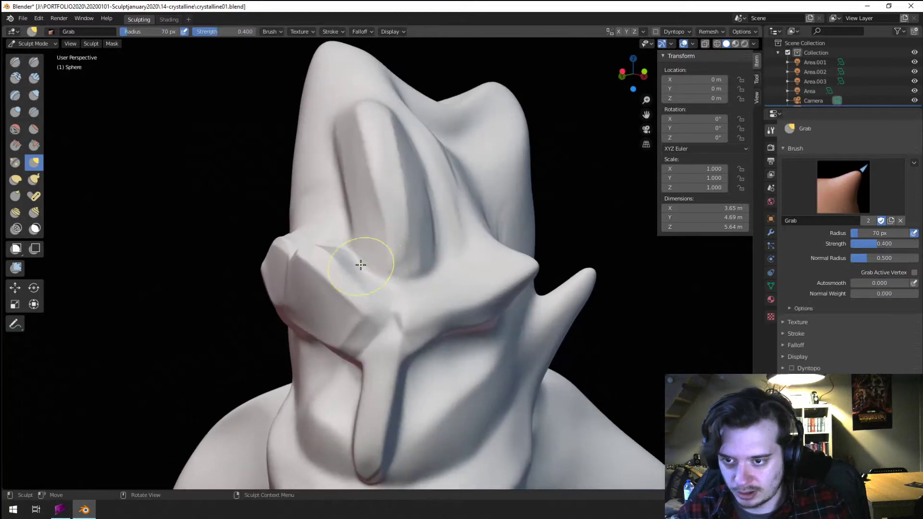
pyautogui.click(370, 255)
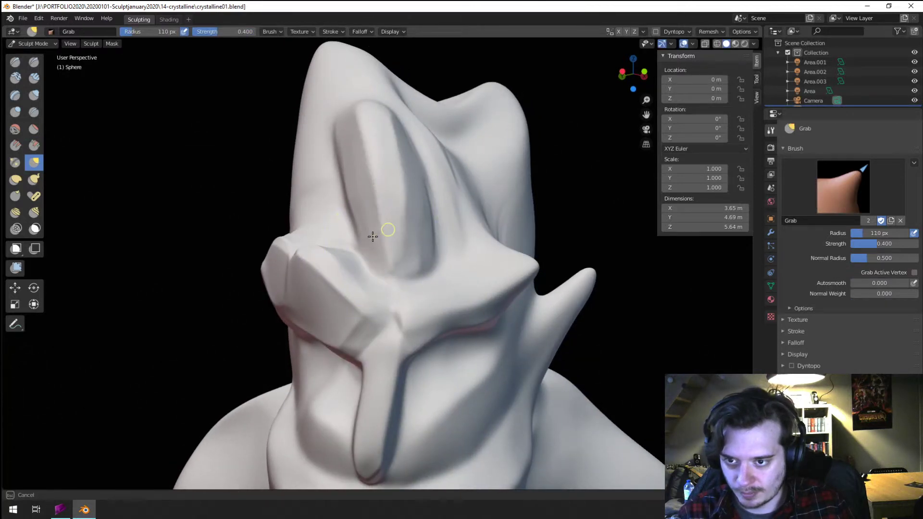
pyautogui.moveTo(420, 271)
pyautogui.mouseDown()
pyautogui.moveTo(412, 243)
pyautogui.moveTo(445, 254)
pyautogui.moveTo(418, 212)
pyautogui.moveTo(425, 196)
pyautogui.moveTo(413, 178)
pyautogui.mouseUp()
pyautogui.moveTo(410, 175); pyautogui.dragTo(388, 217, button='middle')
pyautogui.moveTo(387, 218); pyautogui.dragTo(377, 204)
# - Pull the forehead ridge's upper end and front edge into shape with the Grab brush at 107 to 168 px
pyautogui.moveTo(379, 203); pyautogui.dragTo(381, 222, button='middle')
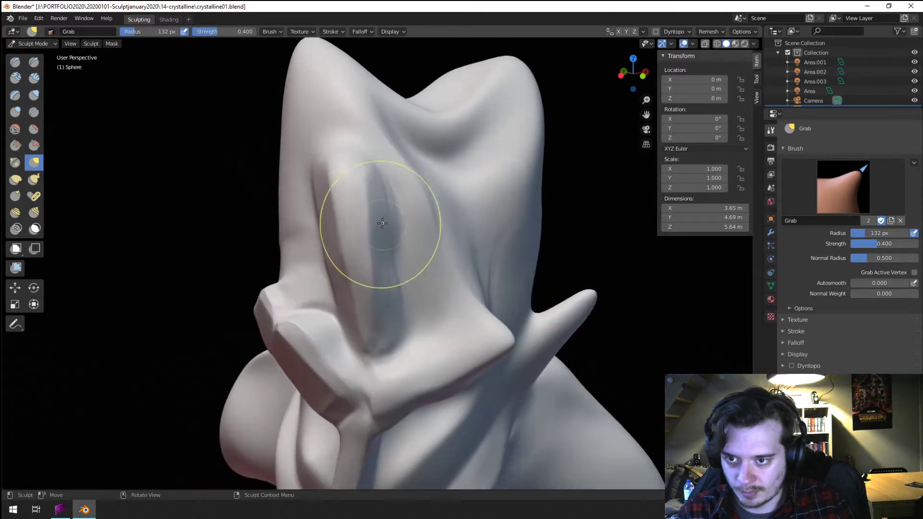
pyautogui.moveTo(377, 225)
pyautogui.mouseDown()
pyautogui.moveTo(360, 172)
pyautogui.moveTo(340, 159)
pyautogui.mouseUp()
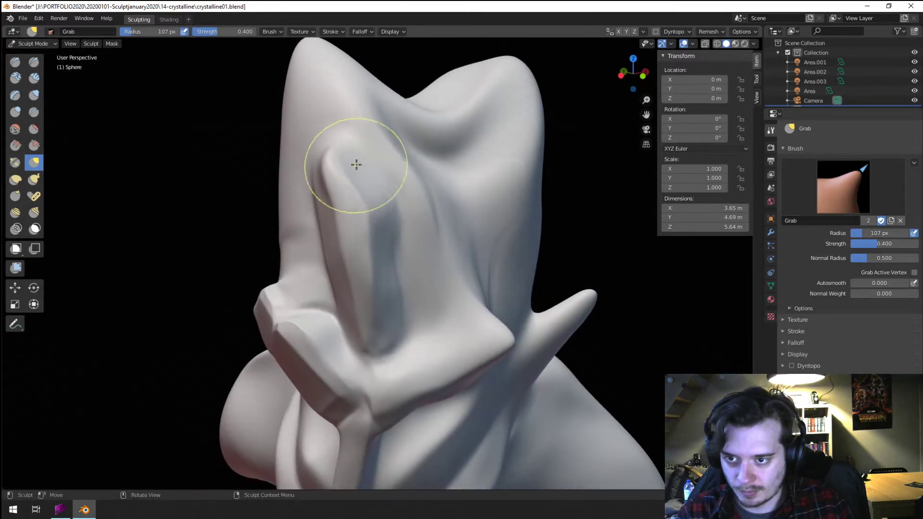
pyautogui.moveTo(356, 165)
pyautogui.mouseDown(button='middle')
pyautogui.moveTo(408, 181)
pyautogui.moveTo(420, 165)
pyautogui.moveTo(375, 206)
pyautogui.mouseUp(button='middle')
pyautogui.press('f')
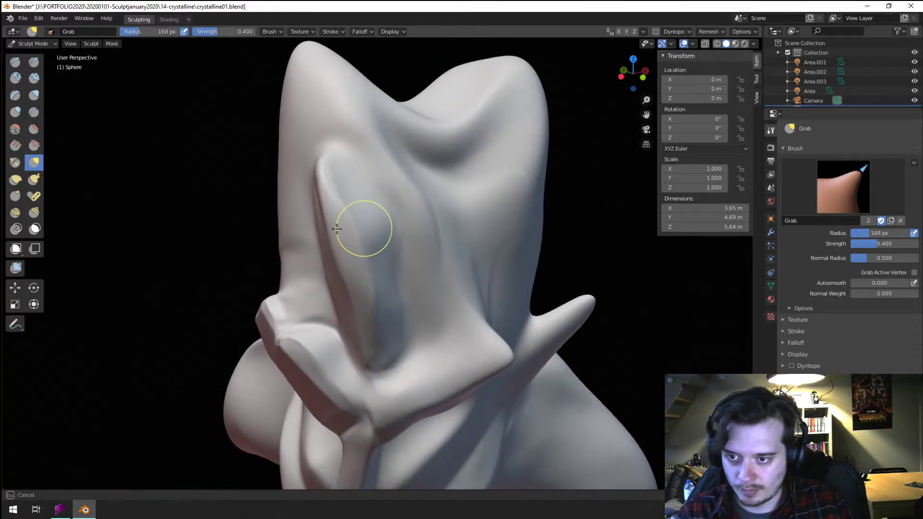
pyautogui.moveTo(337, 229); pyautogui.dragTo(341, 229)
# - Cut flat facets into the ridge's upper part and outer side with the Scrape brush at 63 px
pyautogui.moveTo(355, 237)
pyautogui.mouseDown(button='middle')
pyautogui.moveTo(383, 246)
pyautogui.moveTo(400, 267)
pyautogui.moveTo(444, 239)
pyautogui.moveTo(361, 251)
pyautogui.moveTo(292, 210)
pyautogui.moveTo(306, 231)
pyautogui.mouseUp(button='middle')
pyautogui.click(33, 145)
pyautogui.click(473, 262)
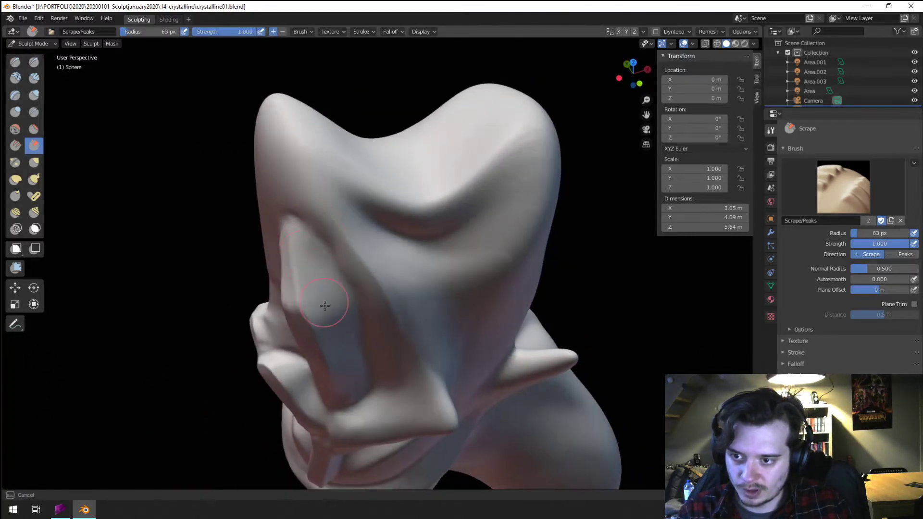
pyautogui.moveTo(313, 265); pyautogui.dragTo(453, 168, button='middle')
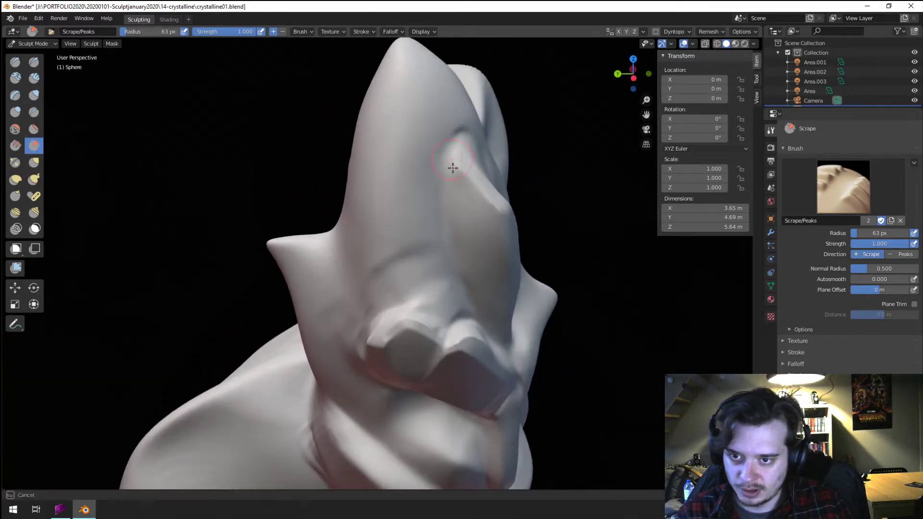
pyautogui.moveTo(431, 219)
pyautogui.mouseDown(button='middle')
pyautogui.moveTo(365, 247)
pyautogui.moveTo(357, 223)
pyautogui.moveTo(371, 186)
pyautogui.mouseUp(button='middle')
# - Shift the lower half of the forehead ridge outward with an enlarged Grab brush
pyautogui.press('g')
pyautogui.press('f')
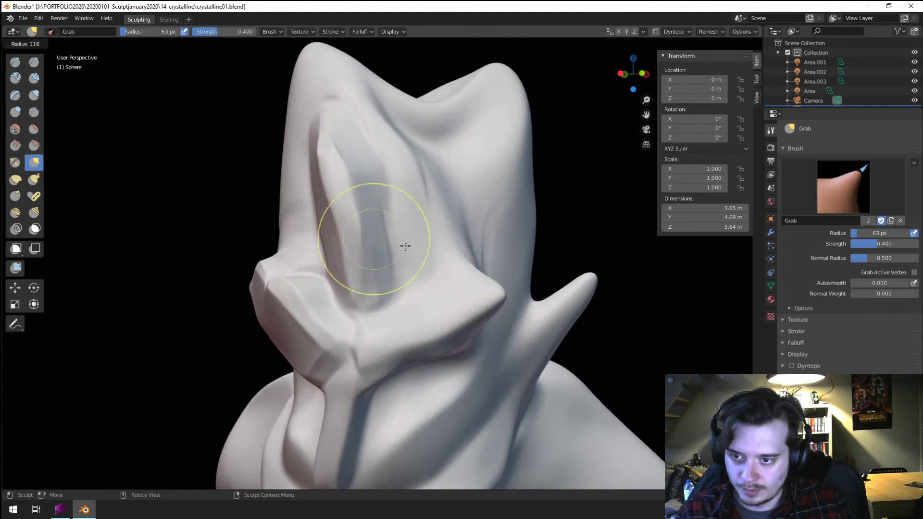
pyautogui.click(407, 246)
pyautogui.moveTo(381, 265); pyautogui.dragTo(408, 264)
# - Flatten the outer face of the forehead ridge down to its base with the Scrape brush at 78 px
pyautogui.moveTo(383, 216); pyautogui.dragTo(291, 244, button='middle')
pyautogui.click(33, 146)
pyautogui.press('f')
pyautogui.click(296, 235)
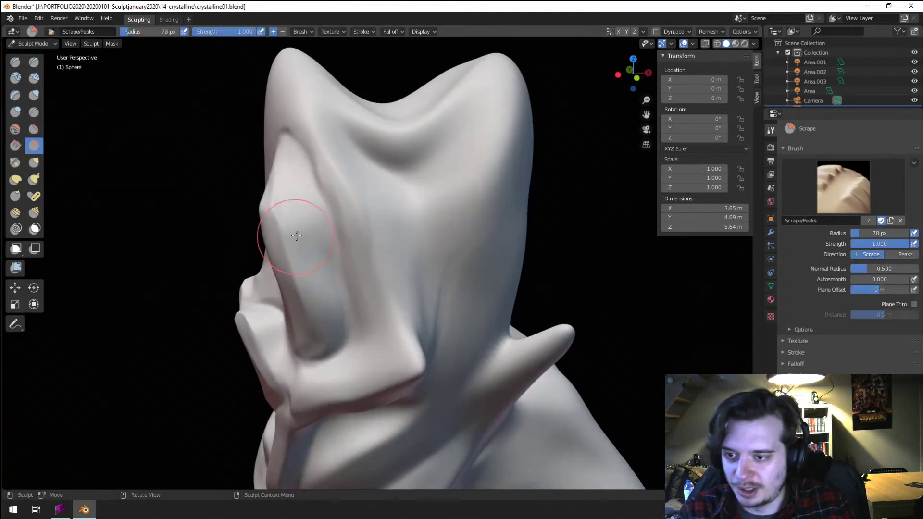
pyautogui.moveTo(319, 319); pyautogui.dragTo(319, 327)
pyautogui.moveTo(327, 267)
pyautogui.mouseDown(button='middle')
pyautogui.moveTo(329, 245)
pyautogui.moveTo(313, 249)
pyautogui.moveTo(351, 250)
pyautogui.moveTo(377, 232)
pyautogui.mouseUp(button='middle')
# - Scrape broad vertical planes into the front of the forehead beside the ridge at 85 to 127 px
pyautogui.scroll(-5, 339, 261)
pyautogui.scroll(5, 351, 250)
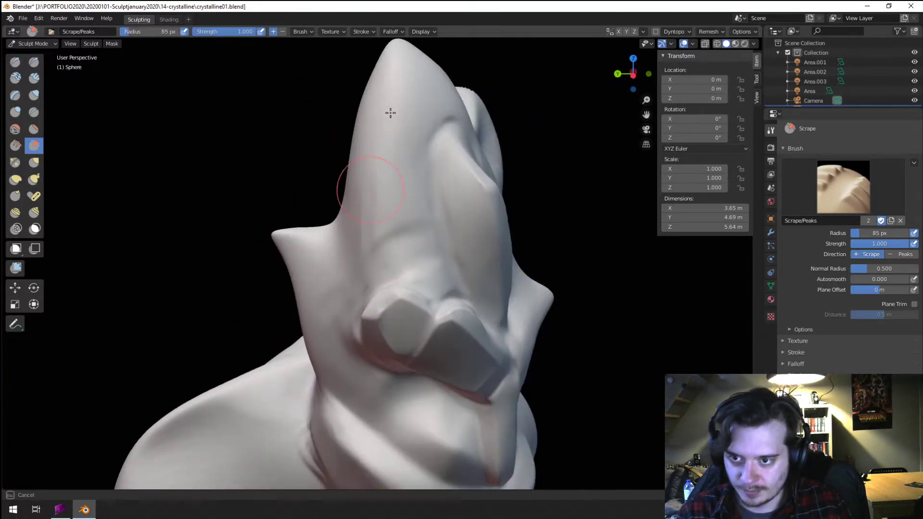
pyautogui.press('f')
pyautogui.click(406, 130)
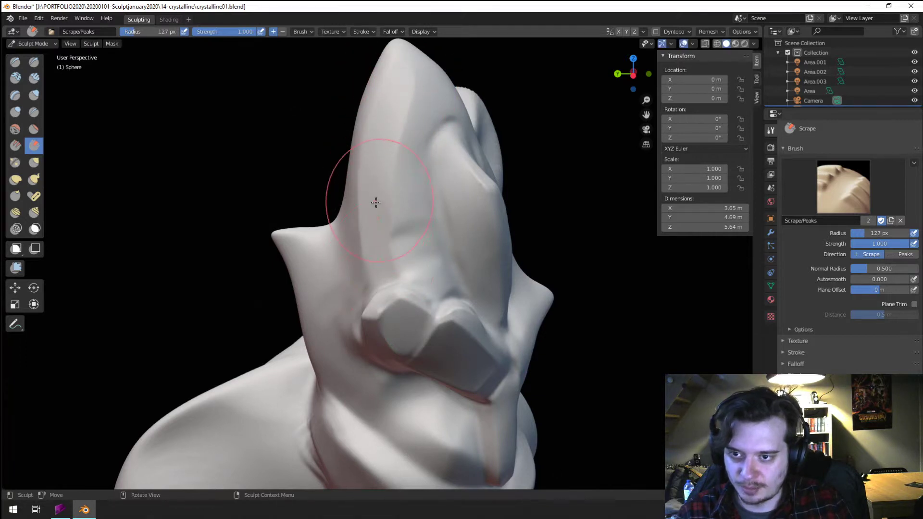
pyautogui.moveTo(376, 202); pyautogui.dragTo(366, 160, button='middle')
pyautogui.press('[')
pyautogui.press('[')
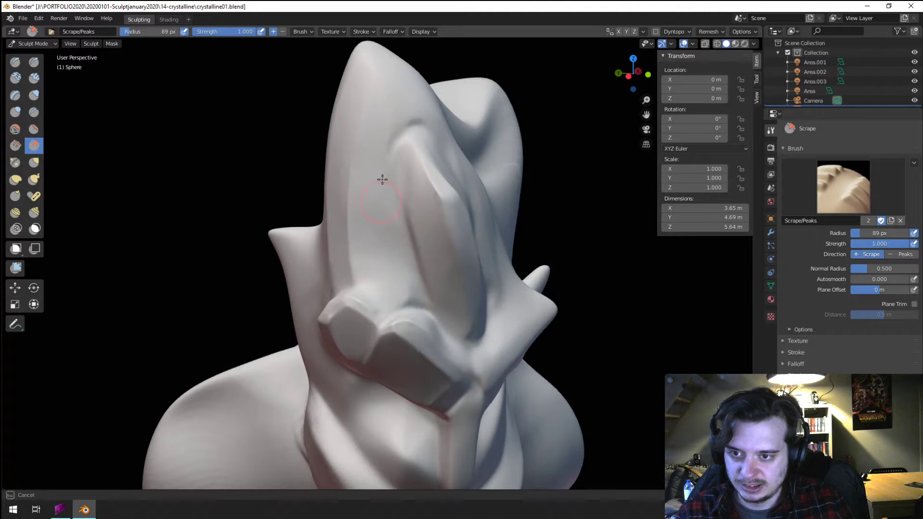
# - Scrape facets around the ridge's upper end, where it meets the front crest peak, at 76 and 59 px
pyautogui.moveTo(409, 124); pyautogui.dragTo(379, 145, button='middle')
pyautogui.press('f')
pyautogui.click(376, 150)
pyautogui.moveTo(380, 144); pyautogui.dragTo(391, 131)
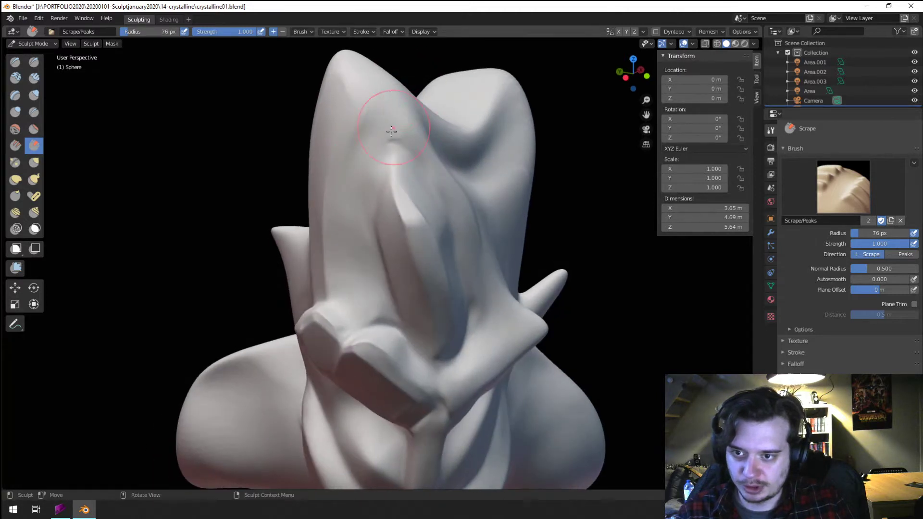
pyautogui.moveTo(403, 140); pyautogui.dragTo(368, 158, button='middle')
pyautogui.press('f')
pyautogui.click(371, 159)
pyautogui.moveTo(370, 156); pyautogui.dragTo(395, 199)
pyautogui.moveTo(372, 179); pyautogui.dragTo(346, 171, button='middle')
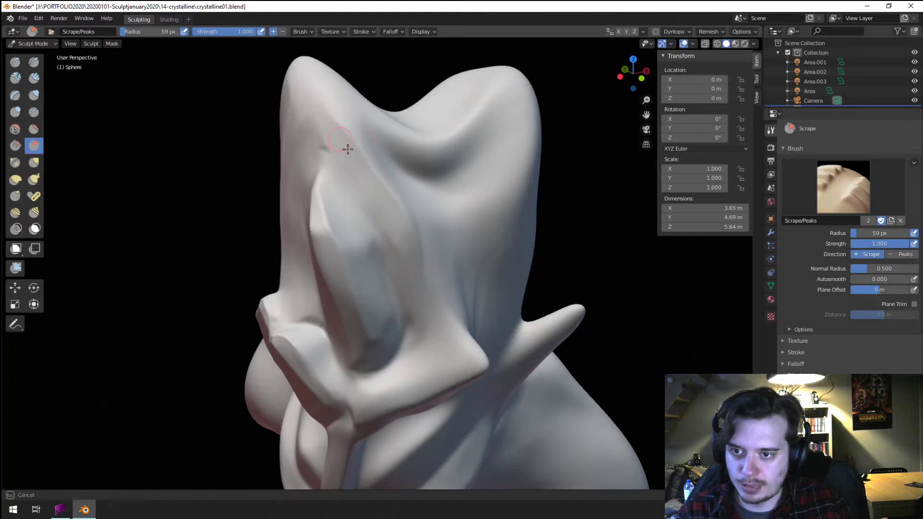
pyautogui.moveTo(348, 150); pyautogui.dragTo(376, 190)
# - Scrape planes into the hollow between the two crest peaks at 113 and 107 px
pyautogui.moveTo(380, 192); pyautogui.dragTo(353, 225, button='middle')
pyautogui.press('f')
pyautogui.click(324, 144)
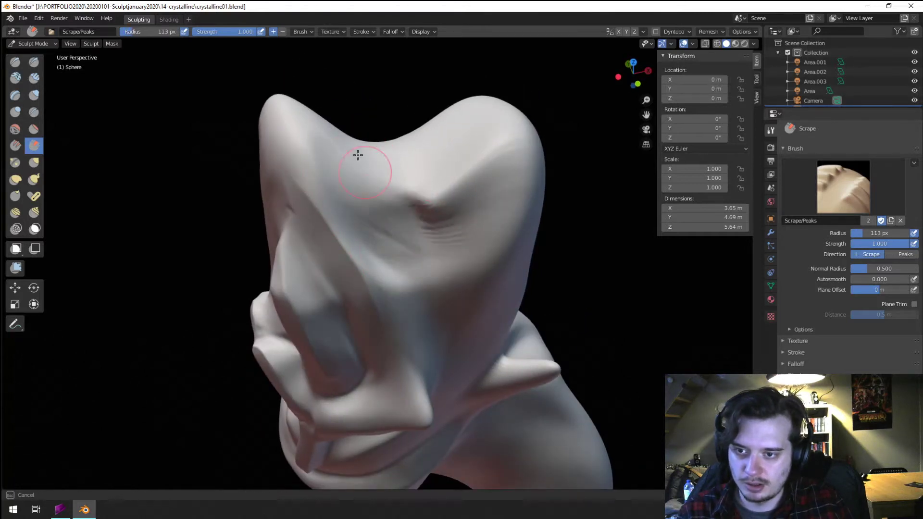
pyautogui.moveTo(357, 155); pyautogui.dragTo(415, 237)
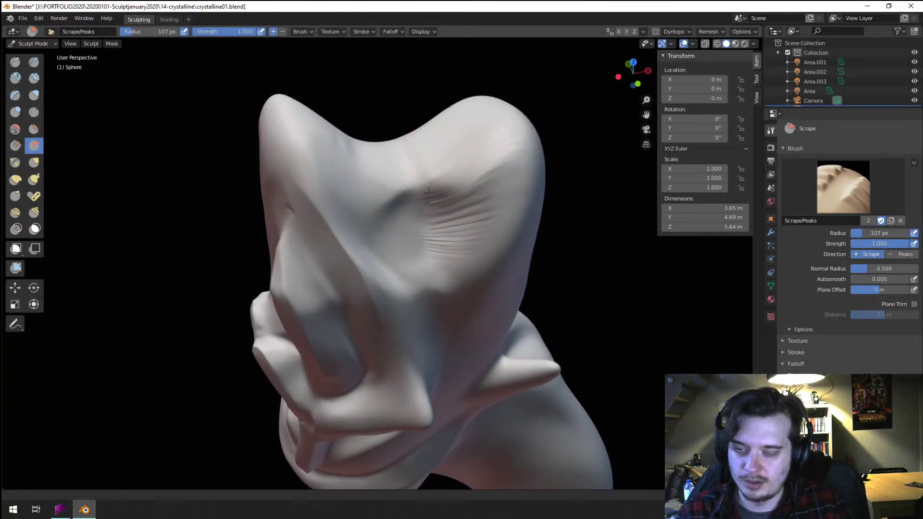
pyautogui.keyDown('ctrl'); pyautogui.moveTo(428, 193); pyautogui.dragTo(414, 216, button='middle'); pyautogui.keyUp('ctrl')
pyautogui.moveTo(415, 216)
pyautogui.mouseDown(button='middle')
pyautogui.moveTo(410, 175)
pyautogui.moveTo(440, 164)
pyautogui.moveTo(404, 214)
pyautogui.moveTo(463, 192)
pyautogui.mouseUp(button='middle')
# - Cut the rounded tip of the front crest peak into flat facets with the Scrape brush at 98 px
pyautogui.press('f')
pyautogui.click(385, 169)
pyautogui.press('f')
pyautogui.click(409, 148)
pyautogui.press('f')
pyautogui.click(480, 187)
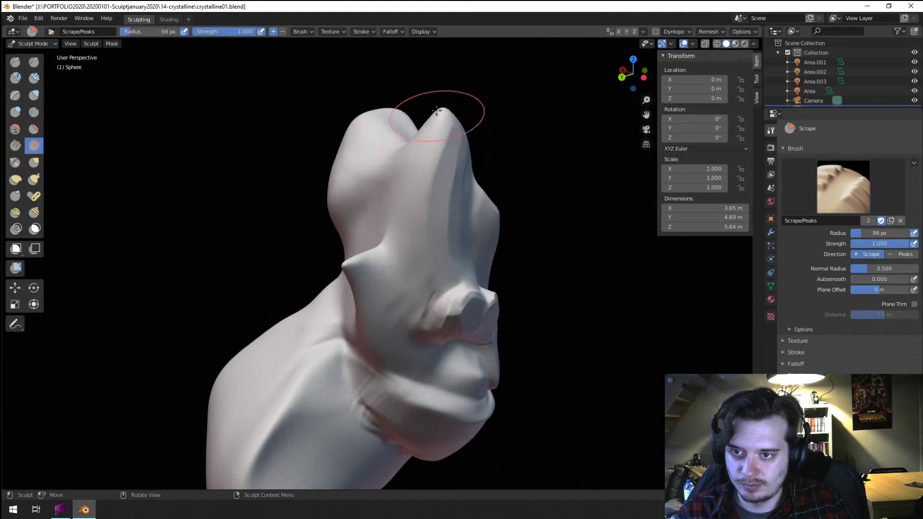
pyautogui.moveTo(443, 118)
pyautogui.mouseDown(button='middle')
pyautogui.moveTo(429, 210)
pyautogui.moveTo(374, 179)
pyautogui.moveTo(370, 207)
pyautogui.mouseUp(button='middle')
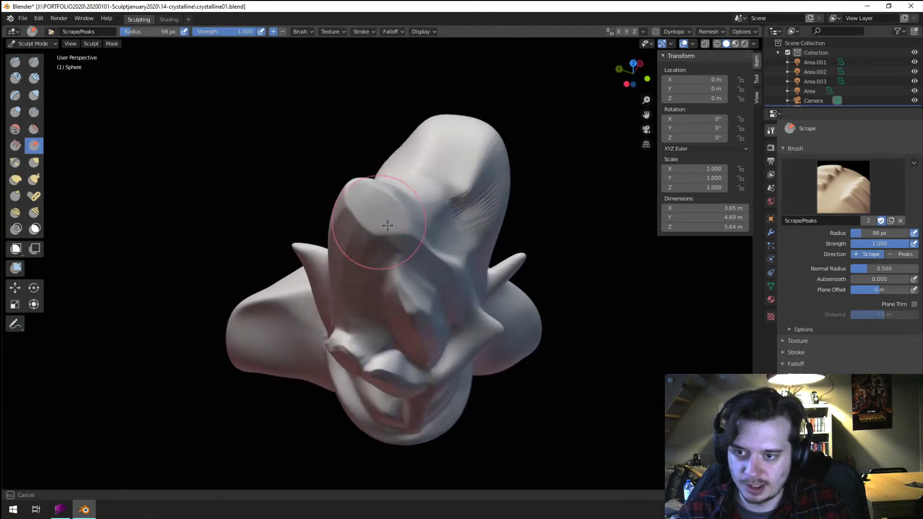
# - Scrape the top of the front crest peak at 98 px and flatten its side at 58 px
pyautogui.moveTo(370, 197); pyautogui.dragTo(364, 202)
pyautogui.moveTo(357, 200)
pyautogui.mouseDown(button='middle')
pyautogui.moveTo(356, 174)
pyautogui.moveTo(375, 162)
pyautogui.moveTo(443, 142)
pyautogui.mouseUp(button='middle')
pyautogui.press('f')
pyautogui.click(426, 165)
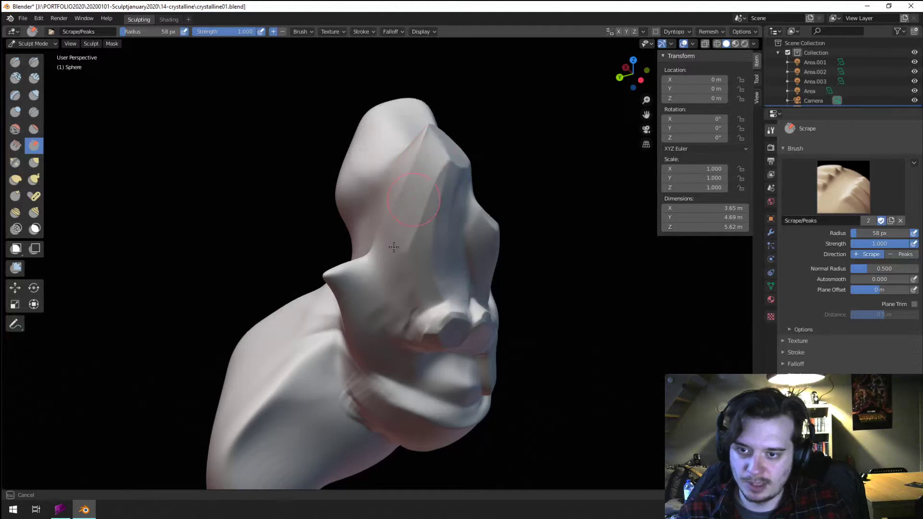
# - Pull the front crest peak's tip into a sharper point with Grab and scrape the facet beneath it at 53 px
pyautogui.moveTo(414, 203)
pyautogui.mouseDown(button='middle')
pyautogui.moveTo(330, 196)
pyautogui.moveTo(383, 165)
pyautogui.moveTo(388, 148)
pyautogui.mouseUp(button='middle')
pyautogui.press('g')
pyautogui.click(34, 145)
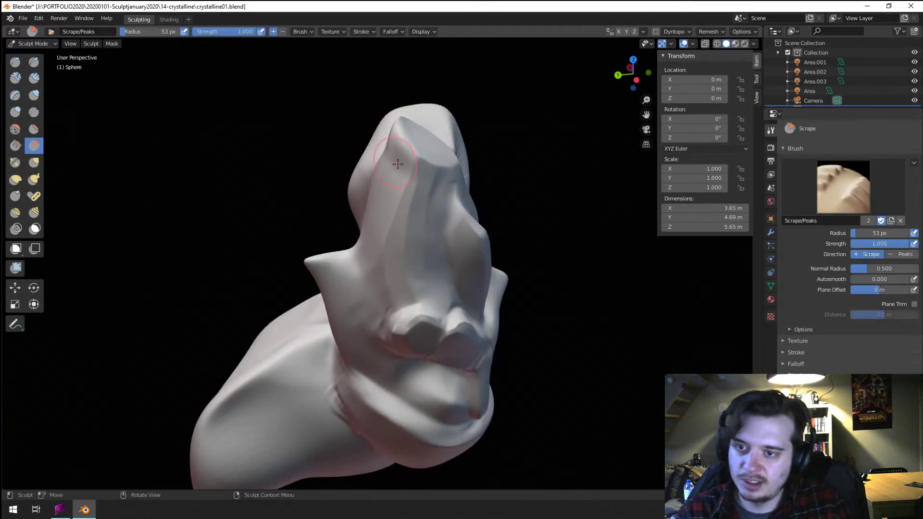
pyautogui.moveTo(406, 126)
pyautogui.mouseDown(button='middle')
pyautogui.moveTo(370, 183)
pyautogui.moveTo(372, 195)
pyautogui.moveTo(391, 127)
pyautogui.moveTo(384, 165)
pyautogui.moveTo(323, 154)
pyautogui.moveTo(353, 193)
pyautogui.moveTo(430, 154)
pyautogui.moveTo(482, 154)
pyautogui.moveTo(123, 139)
pyautogui.mouseUp(button='middle')
pyautogui.press('g')
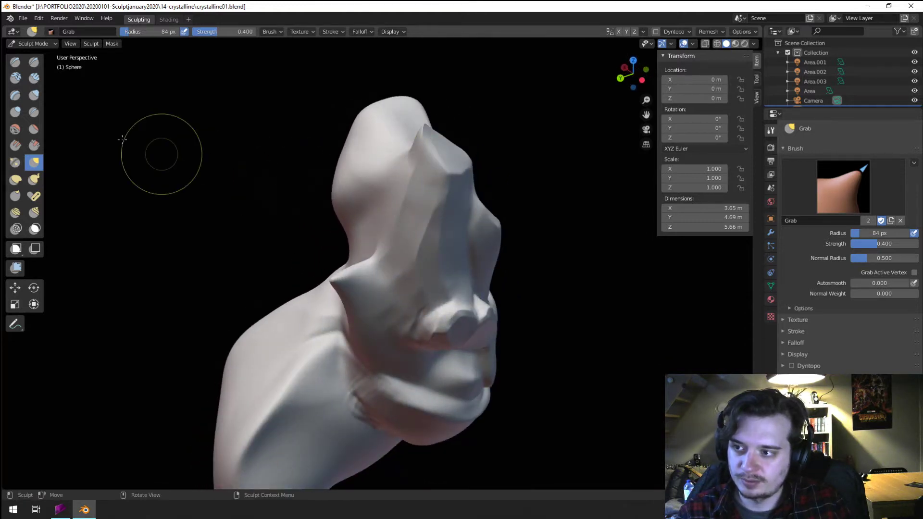
# - Scrape the side plane below the front crest peak at 89 px, then trim the peak's pointed tip at 59 px
pyautogui.click(34, 146)
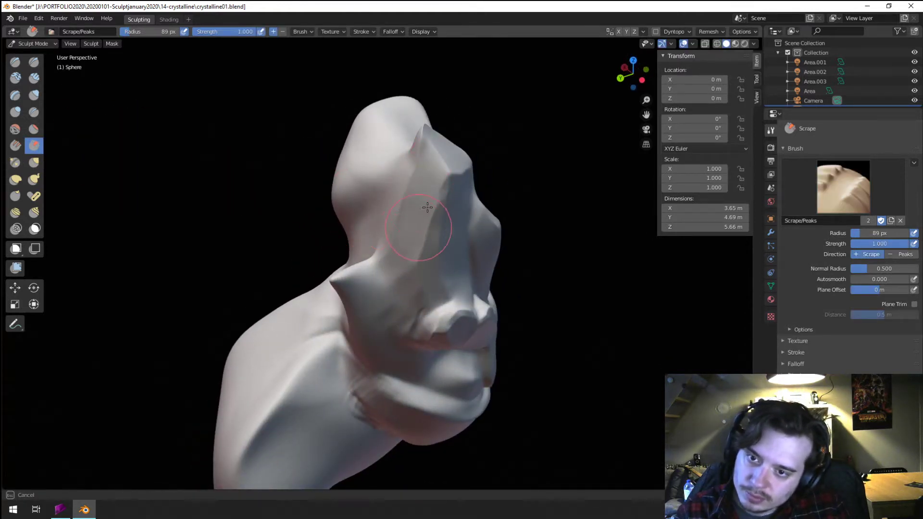
pyautogui.moveTo(428, 207); pyautogui.dragTo(399, 178)
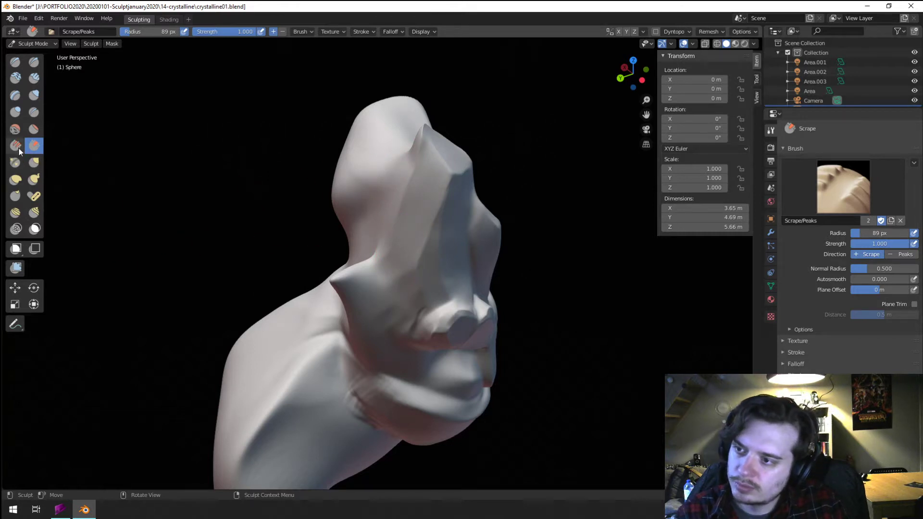
pyautogui.moveTo(325, 177); pyautogui.dragTo(355, 197, button='middle')
pyautogui.press('f')
pyautogui.click(444, 156)
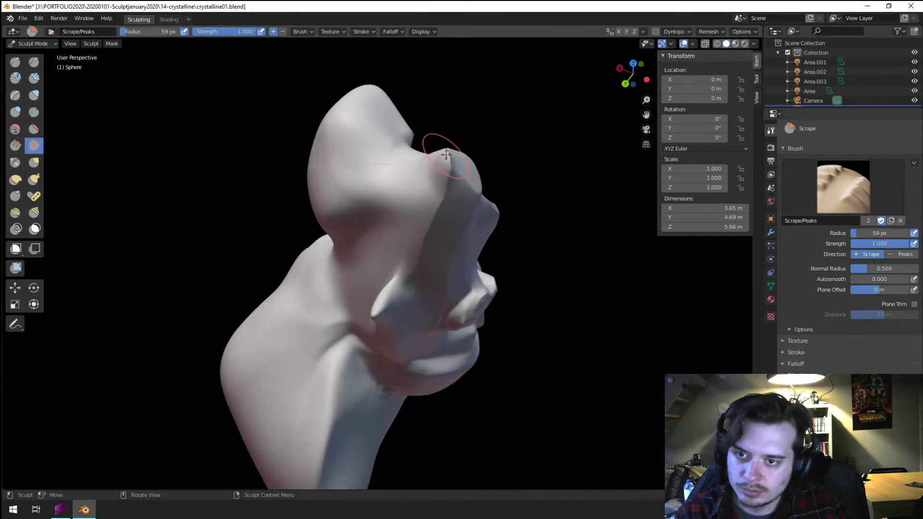
# - Inflate the front of the forehead below the crest peak with the Inflate brush at 0.500 strength, up to 101 px
pyautogui.moveTo(439, 170); pyautogui.dragTo(372, 148, button='middle')
pyautogui.moveTo(376, 238)
pyautogui.mouseDown(button='middle')
pyautogui.moveTo(325, 212)
pyautogui.moveTo(361, 189)
pyautogui.moveTo(46, 88)
pyautogui.mouseUp(button='middle')
pyautogui.press('i')
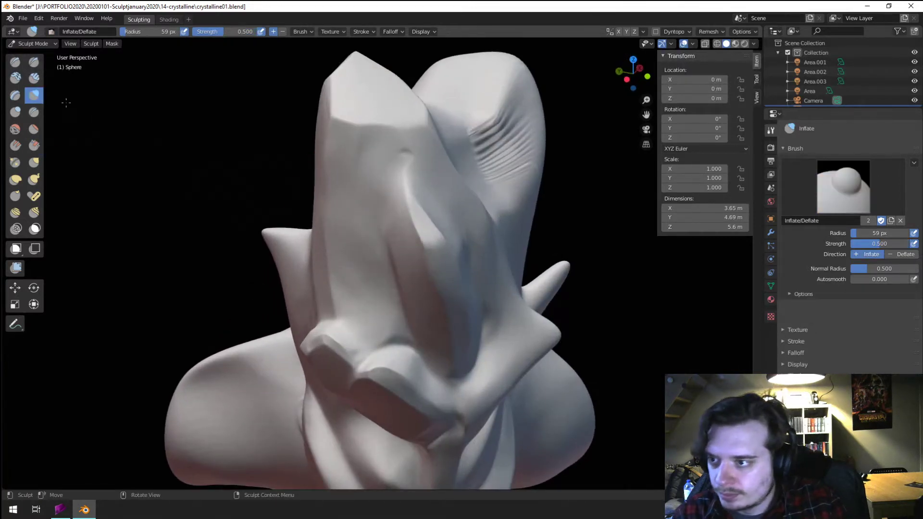
pyautogui.moveTo(361, 180)
pyautogui.mouseDown()
pyautogui.moveTo(369, 268)
pyautogui.moveTo(354, 237)
pyautogui.moveTo(360, 286)
pyautogui.moveTo(362, 145)
pyautogui.moveTo(360, 336)
pyautogui.moveTo(367, 187)
pyautogui.mouseUp()
pyautogui.moveTo(367, 187); pyautogui.dragTo(77, 70, button='middle')
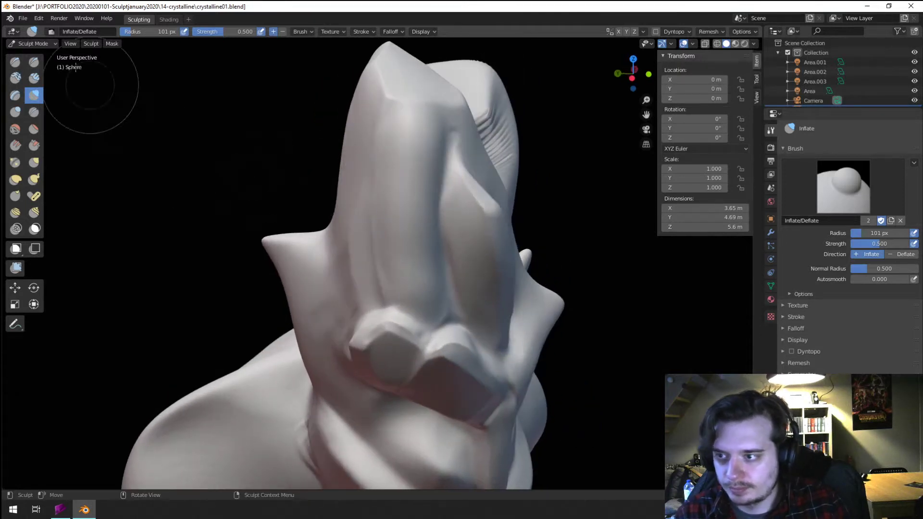
# - Scrape the swollen front of the forehead into flat vertical planes at 110 and 83 px
pyautogui.click(34, 145)
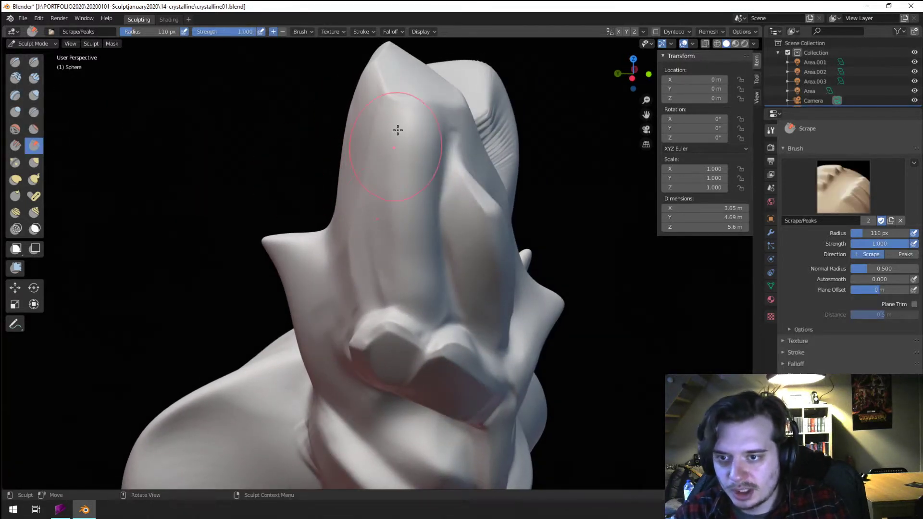
pyautogui.click(390, 232)
pyautogui.moveTo(390, 232)
pyautogui.mouseDown(button='middle')
pyautogui.moveTo(354, 174)
pyautogui.moveTo(329, 216)
pyautogui.mouseUp(button='middle')
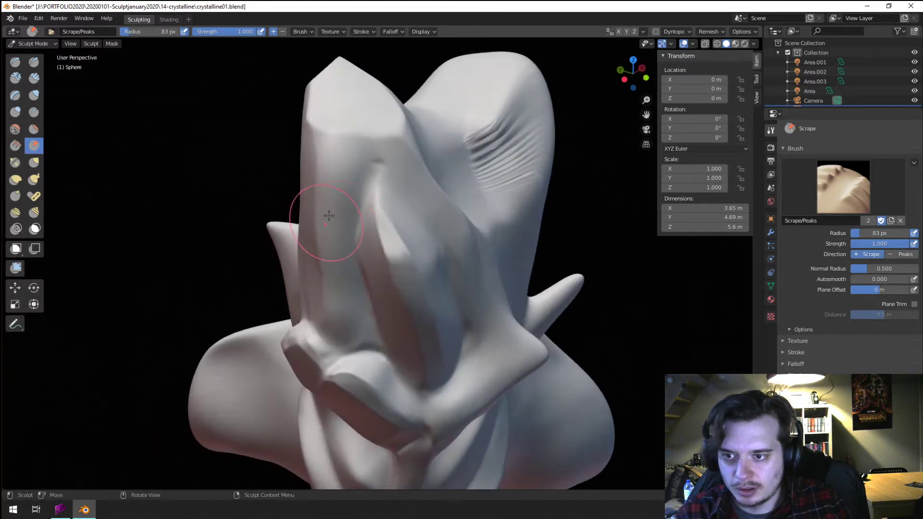
pyautogui.moveTo(348, 289); pyautogui.dragTo(339, 231)
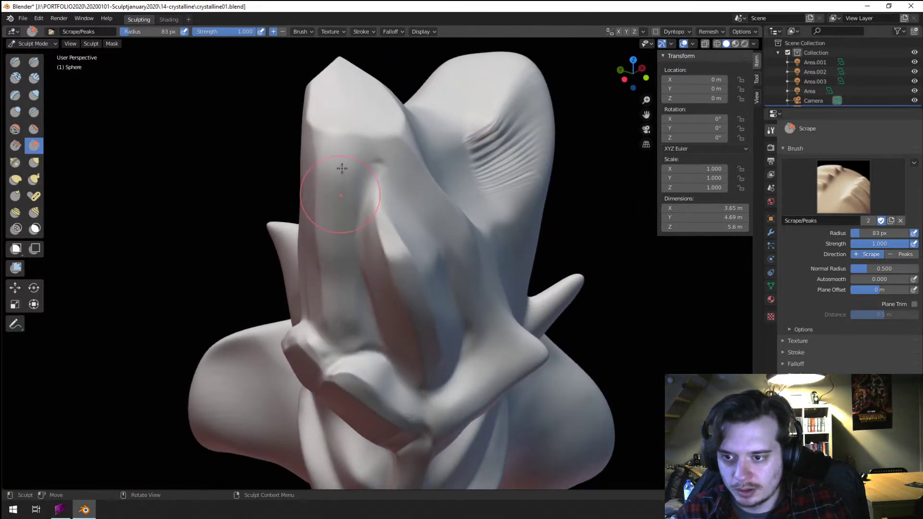
pyautogui.moveTo(345, 145); pyautogui.dragTo(331, 244, button='middle')
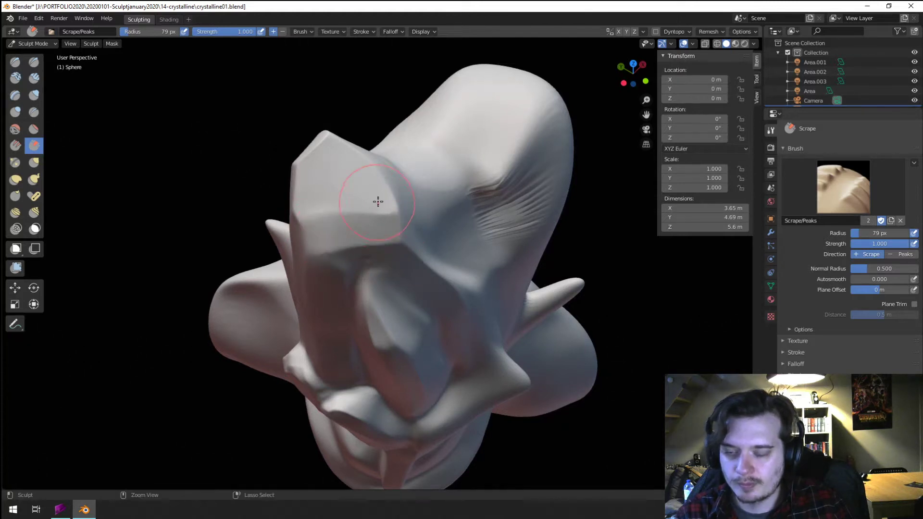
# - Pull the tip of the tall front crest upward using the Grab brush at a 131 px radius
pyautogui.press('g')
pyautogui.moveTo(378, 201); pyautogui.dragTo(453, 187, button='middle')
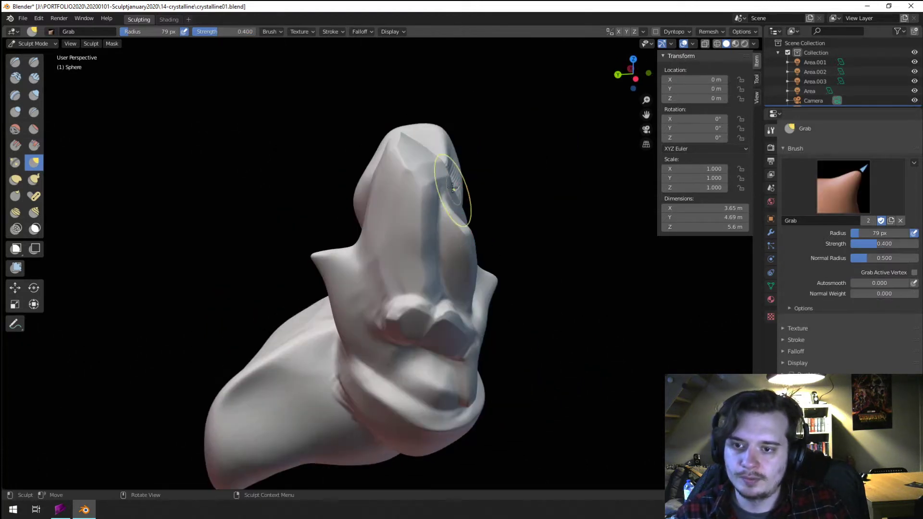
pyautogui.press('f')
pyautogui.click(423, 151)
pyautogui.moveTo(425, 154); pyautogui.dragTo(423, 136)
pyautogui.moveTo(422, 136); pyautogui.dragTo(349, 178, button='middle')
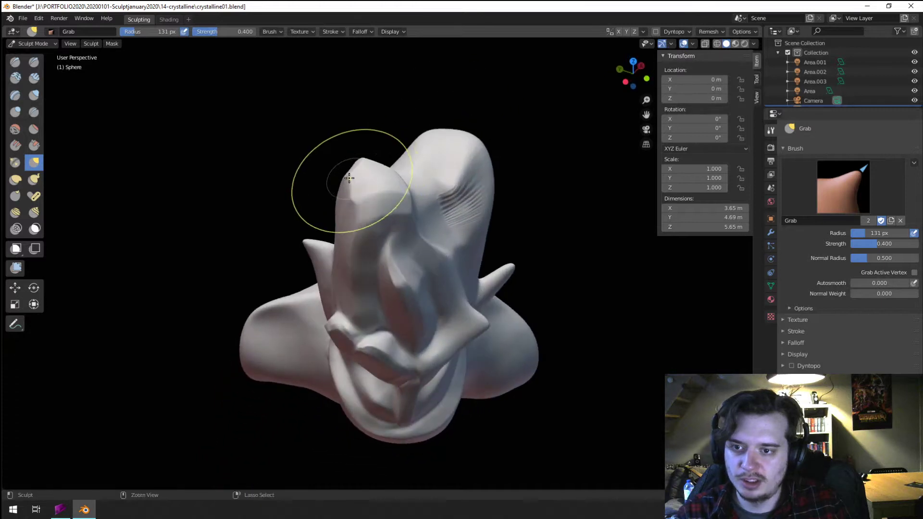
# - Scrape the front crest's tip into flat facets using the Scrape/Peaks brush at a 137 px radius and full strength
pyautogui.scroll(2, 349, 178)
pyautogui.click(34, 146)
pyautogui.moveTo(150, 160)
pyautogui.mouseDown(button='middle')
pyautogui.moveTo(268, 155)
pyautogui.moveTo(363, 133)
pyautogui.moveTo(309, 161)
pyautogui.mouseUp(button='middle')
pyautogui.moveTo(309, 161)
pyautogui.mouseDown()
pyautogui.moveTo(327, 151)
pyautogui.moveTo(323, 166)
pyautogui.mouseUp()
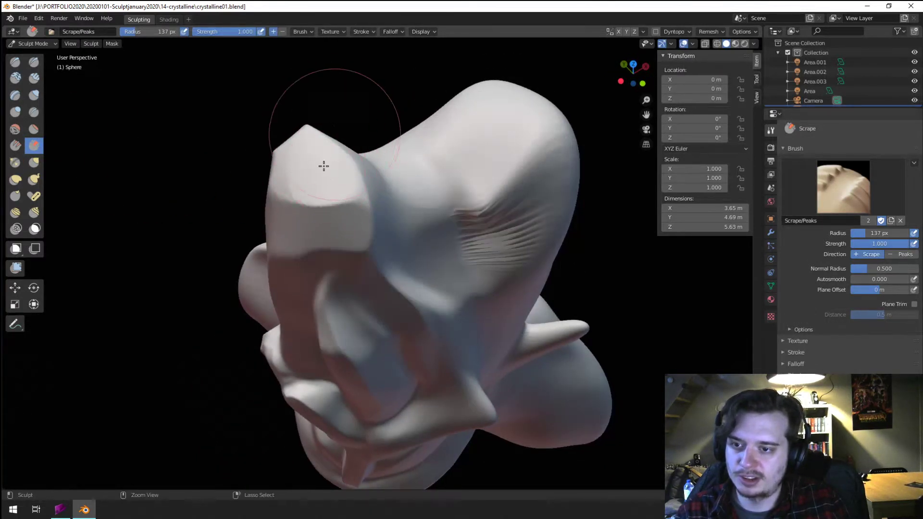
# - Refine the outline of the front crest using the Grab brush at a 90 px radius
pyautogui.scroll(-3, 323, 166)
pyautogui.moveTo(323, 167)
pyautogui.mouseDown(button='middle')
pyautogui.moveTo(235, 186)
pyautogui.moveTo(323, 157)
pyautogui.mouseUp(button='middle')
pyautogui.scroll(3, 337, 155)
pyautogui.press('g')
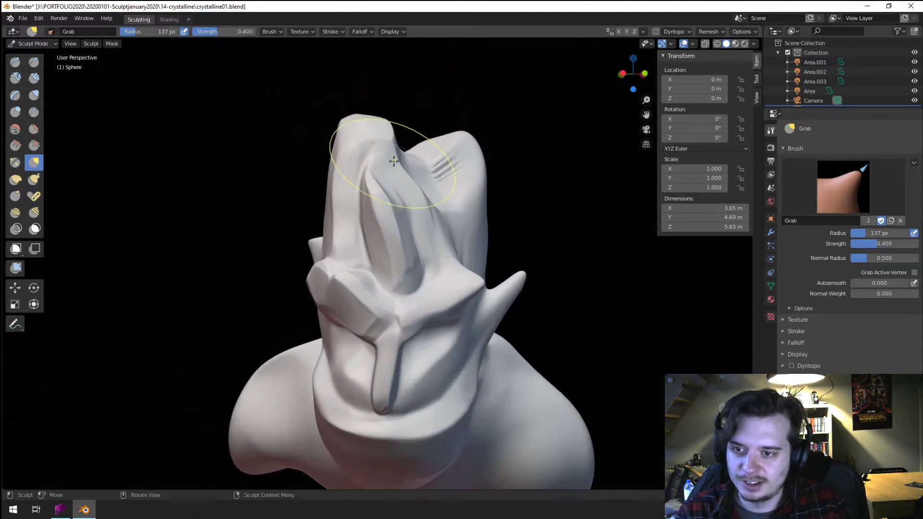
pyautogui.moveTo(405, 158)
pyautogui.mouseDown(button='middle')
pyautogui.moveTo(338, 183)
pyautogui.moveTo(367, 206)
pyautogui.moveTo(361, 190)
pyautogui.mouseUp(button='middle')
pyautogui.scroll(-3, 315, 243)
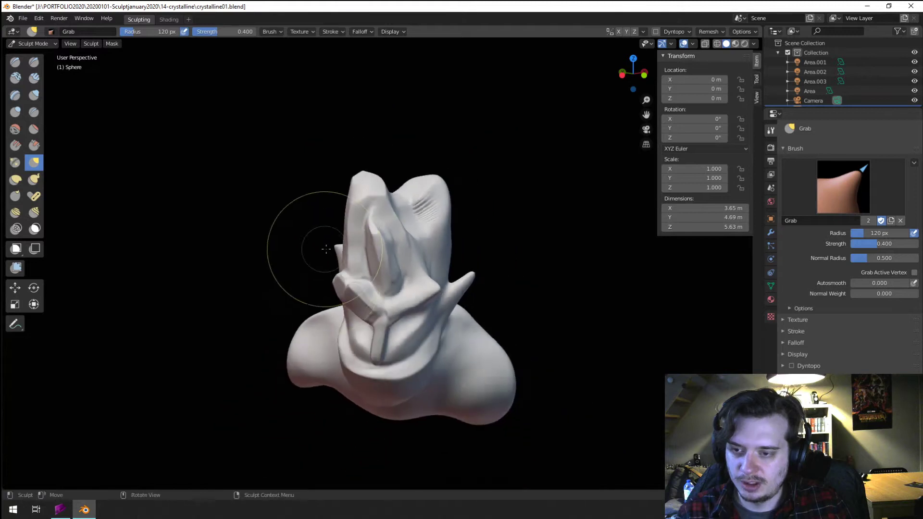
pyautogui.moveTo(315, 244)
pyautogui.mouseDown(button='middle')
pyautogui.moveTo(373, 248)
pyautogui.moveTo(337, 237)
pyautogui.mouseUp(button='middle')
pyautogui.press('f')
pyautogui.click(343, 226)
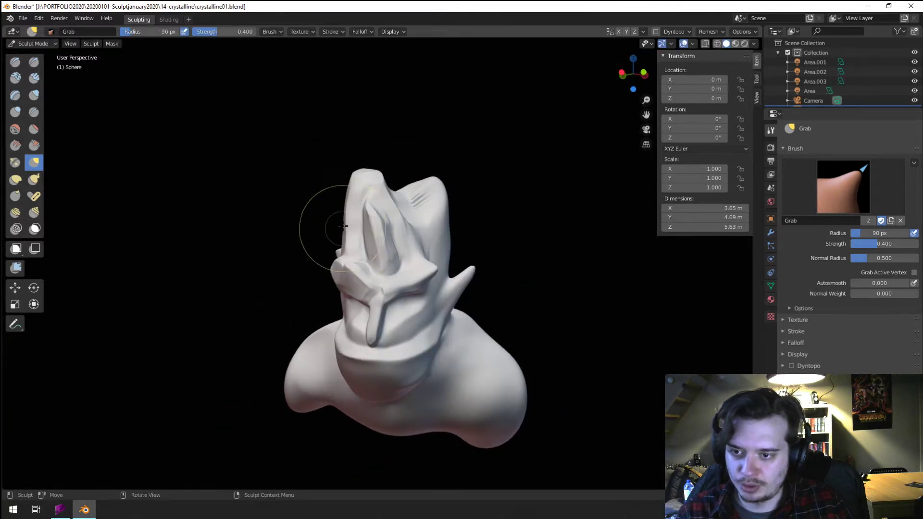
pyautogui.moveTo(355, 204); pyautogui.dragTo(433, 148, button='middle')
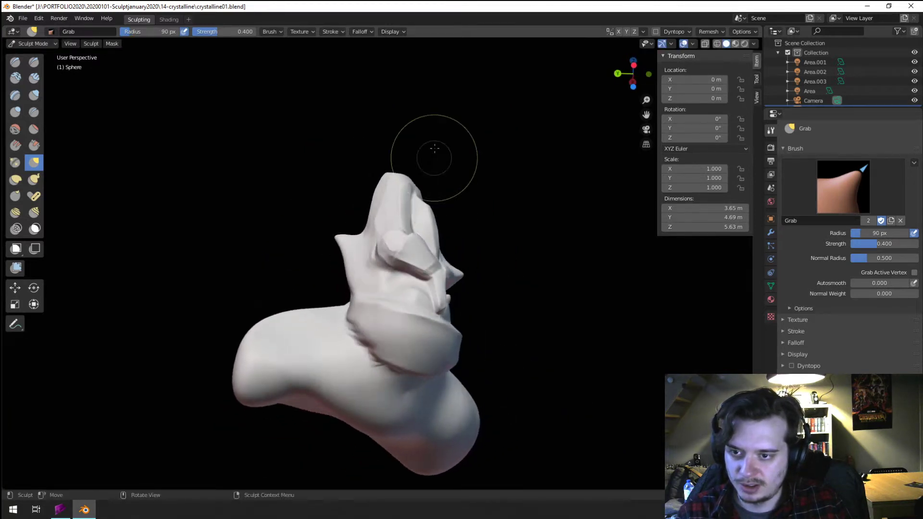
# - Adjust the pointed ear on the side of the head using the Grab brush at a 123 px radius
pyautogui.scroll(-3, 354, 206)
pyautogui.moveTo(355, 206)
pyautogui.mouseDown(button='middle')
pyautogui.moveTo(367, 175)
pyautogui.moveTo(433, 166)
pyautogui.moveTo(423, 140)
pyautogui.moveTo(249, 182)
pyautogui.mouseUp(button='middle')
pyautogui.scroll(4, 367, 175)
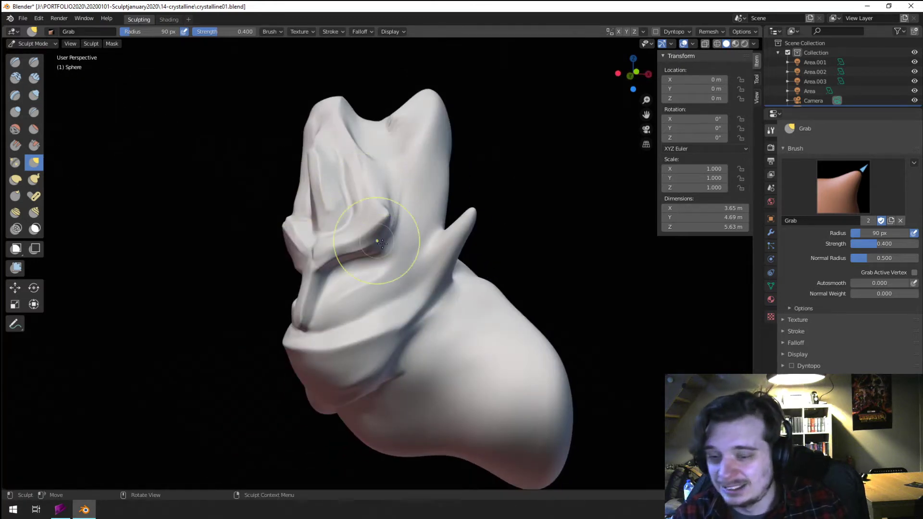
pyautogui.press('f')
pyautogui.click(471, 209)
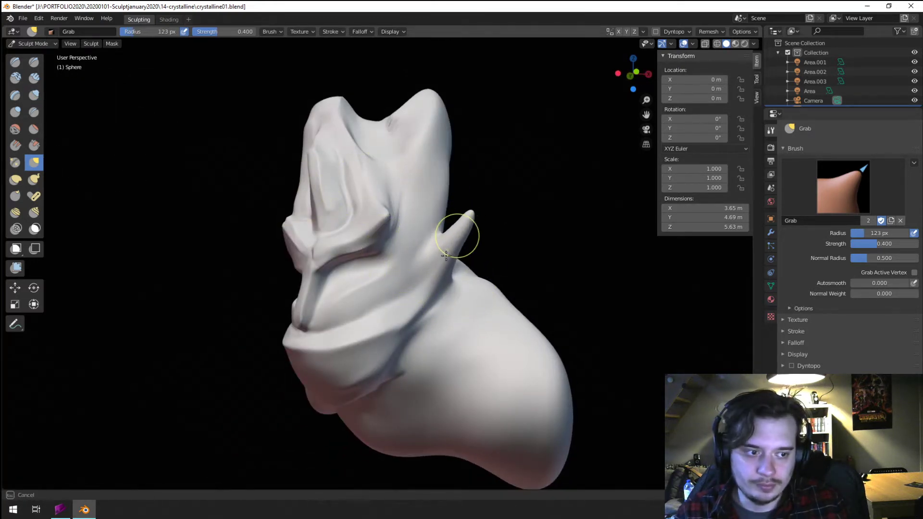
pyautogui.moveTo(457, 230); pyautogui.dragTo(379, 218, button='middle')
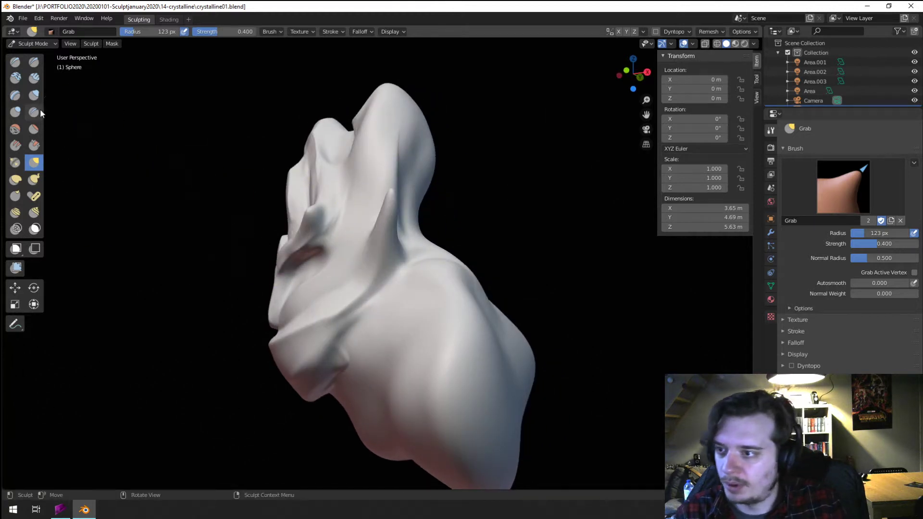
# - Thicken the pointed ear using the Inflate/Deflate brush at a 123 px radius and 0.500 strength
pyautogui.click(34, 95)
pyautogui.moveTo(395, 222); pyautogui.dragTo(399, 216)
pyautogui.moveTo(398, 216); pyautogui.dragTo(436, 150, button='middle')
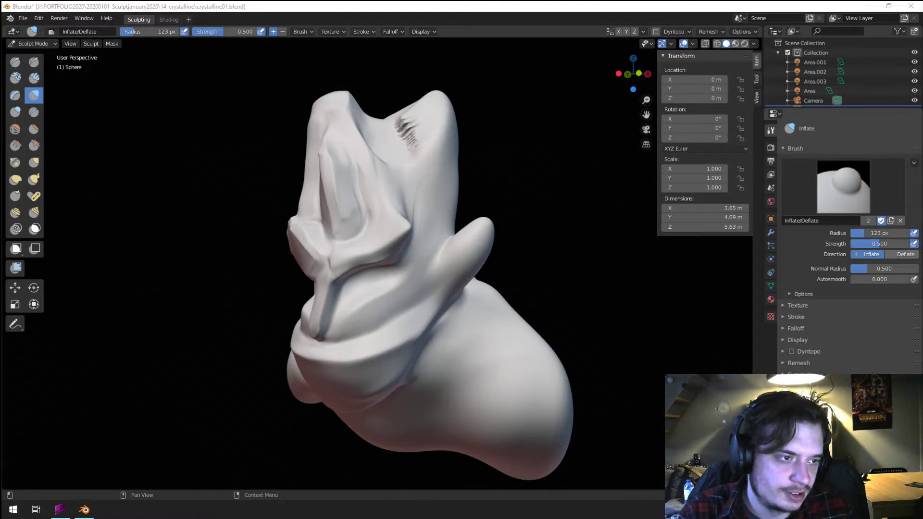
# - Flatten the raised folds on the forehead using the Flatten/Contrast brush at a 133 px radius and 0.500 strength
pyautogui.moveTo(270, 370); pyautogui.dragTo(336, 373, button='middle')
pyautogui.moveTo(337, 245); pyautogui.dragTo(291, 246, button='middle')
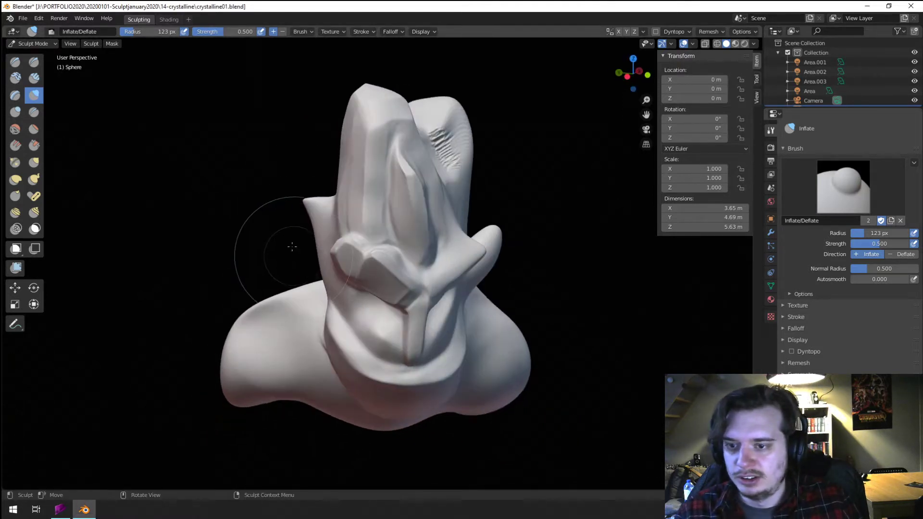
pyautogui.click(34, 129)
pyautogui.moveTo(334, 179); pyautogui.dragTo(386, 175, button='middle')
pyautogui.moveTo(386, 175)
pyautogui.mouseDown()
pyautogui.moveTo(377, 181)
pyautogui.moveTo(390, 197)
pyautogui.mouseUp()
pyautogui.moveTo(387, 189); pyautogui.dragTo(345, 191, button='middle')
pyautogui.press('f')
pyautogui.click(352, 198)
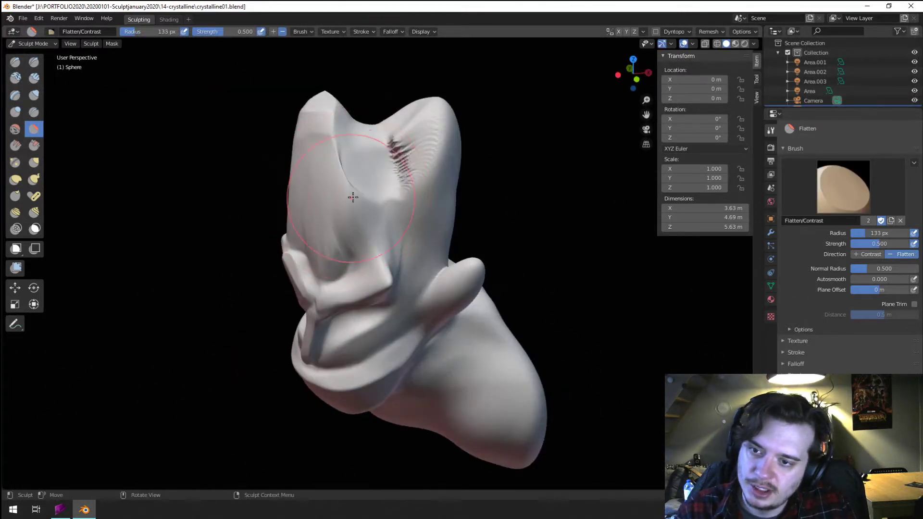
pyautogui.moveTo(358, 192)
pyautogui.mouseDown()
pyautogui.moveTo(397, 187)
pyautogui.moveTo(330, 123)
pyautogui.moveTo(377, 165)
pyautogui.mouseUp()
pyautogui.moveTo(377, 165)
pyautogui.mouseDown(button='middle')
pyautogui.moveTo(377, 138)
pyautogui.moveTo(392, 145)
pyautogui.mouseUp(button='middle')
# - Flatten the rear lobe of the head and its wrinkled surface using the Flatten/Contrast brush at a 133 px radius
pyautogui.moveTo(406, 204); pyautogui.dragTo(381, 149, button='middle')
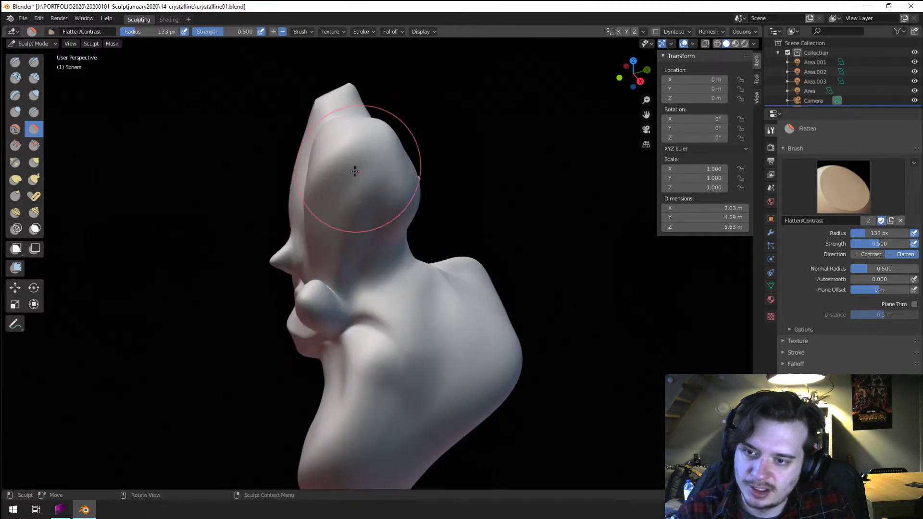
pyautogui.moveTo(381, 148); pyautogui.dragTo(385, 169)
pyautogui.moveTo(384, 169); pyautogui.dragTo(334, 195, button='middle')
pyautogui.moveTo(380, 242); pyautogui.dragTo(381, 242)
pyautogui.moveTo(381, 242); pyautogui.dragTo(321, 174, button='middle')
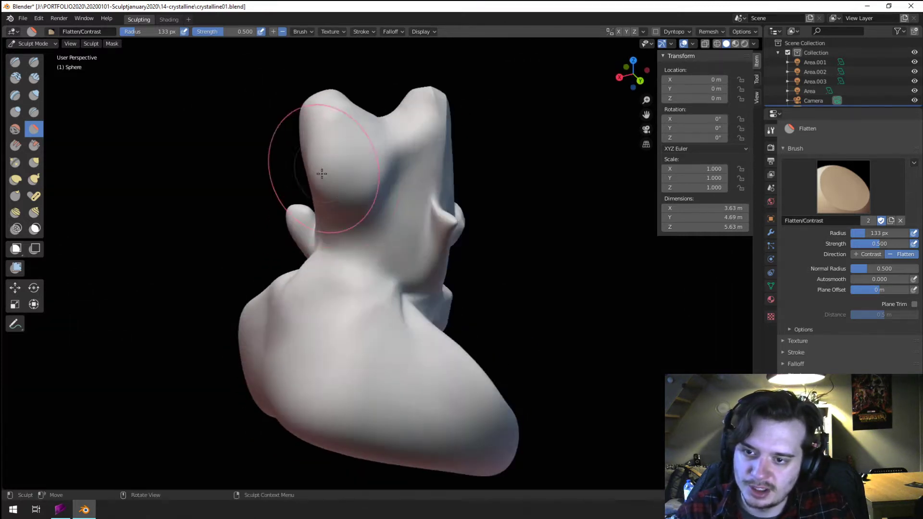
pyautogui.moveTo(344, 248); pyautogui.dragTo(288, 207, button='middle')
# - Pull the base of the rear head lobe backward using the Grab brush at a 208 px radius
pyautogui.press('g')
pyautogui.moveTo(381, 195); pyautogui.dragTo(368, 200, button='middle')
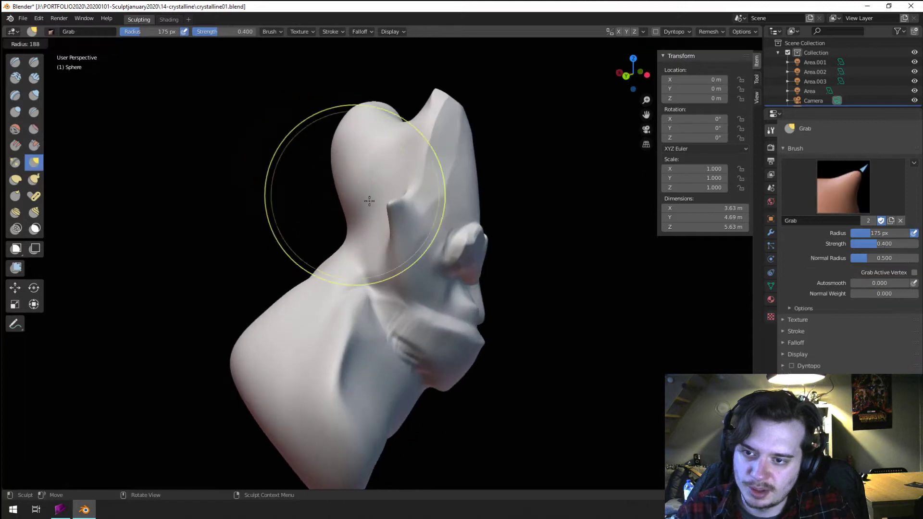
pyautogui.moveTo(367, 200); pyautogui.dragTo(322, 221)
pyautogui.moveTo(322, 221); pyautogui.dragTo(395, 217, button='middle')
# - Inflate the ear on the opposite side of the head using the Inflate/Deflate brush at 0.500 strength
pyautogui.press('i')
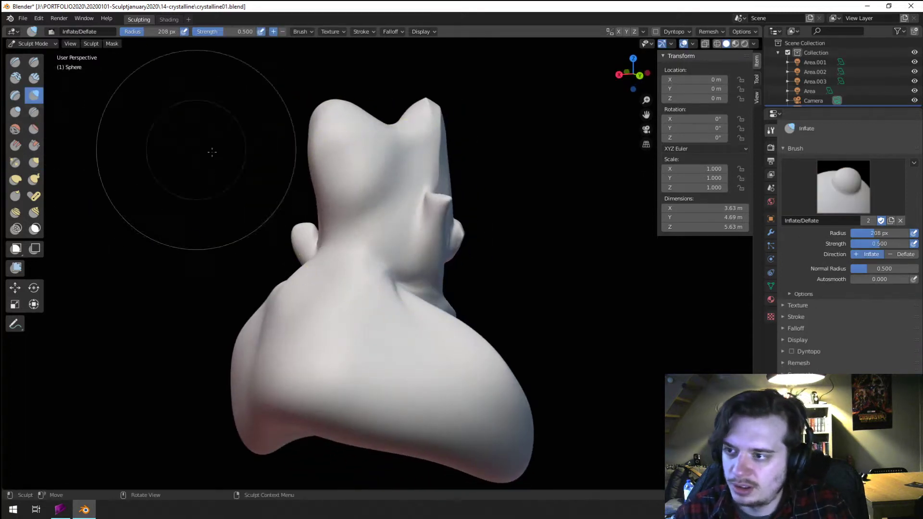
pyautogui.press('f')
pyautogui.click(395, 214)
pyautogui.moveTo(445, 193); pyautogui.dragTo(447, 192)
pyautogui.moveTo(425, 266)
pyautogui.mouseDown(button='middle')
pyautogui.moveTo(309, 196)
pyautogui.moveTo(268, 196)
pyautogui.moveTo(338, 189)
pyautogui.moveTo(317, 201)
pyautogui.moveTo(483, 238)
pyautogui.moveTo(461, 226)
pyautogui.moveTo(476, 219)
pyautogui.mouseUp(button='middle')
# - Adjust the tip of the rounded ear using the Grab brush at a 50 px radius
pyautogui.press('g')
pyautogui.click(329, 176)
pyautogui.press('f')
pyautogui.click(315, 238)
pyautogui.press('f')
pyautogui.click(308, 212)
pyautogui.press('f')
pyautogui.click(469, 234)
pyautogui.press('f')
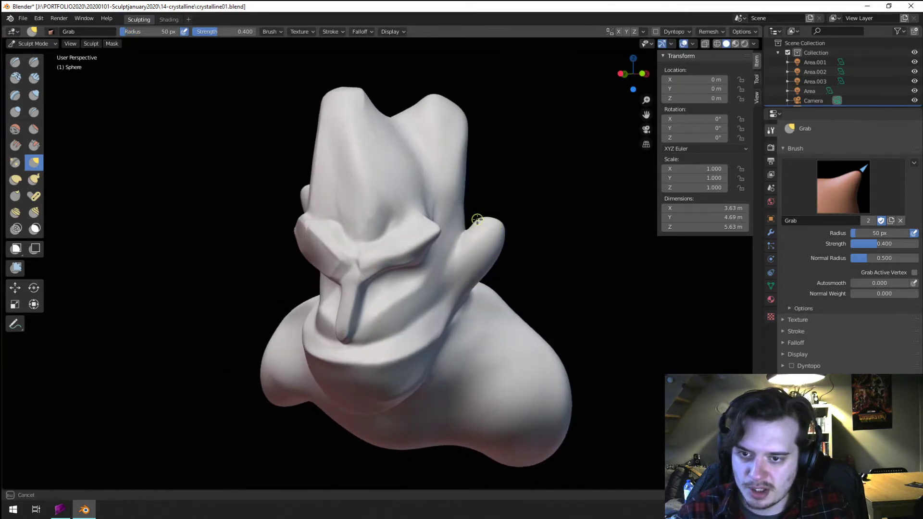
pyautogui.moveTo(477, 219); pyautogui.dragTo(482, 220)
pyautogui.moveTo(489, 219); pyautogui.dragTo(501, 210, button='middle')
# - Refine the shape of the ear and the rear head lobe using a larger Grab brush, ending at a 104 px radius
pyautogui.press('f')
pyautogui.click(522, 209)
pyautogui.moveTo(473, 207); pyautogui.dragTo(466, 207)
pyautogui.press('f')
pyautogui.click(428, 98)
pyautogui.press('f')
pyautogui.click(435, 96)
pyautogui.scroll(-5, 449, 157)
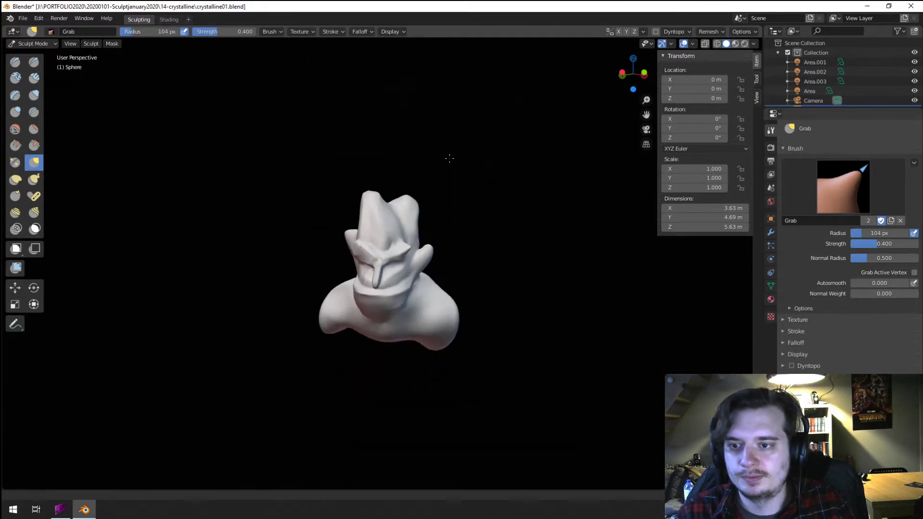
# - Pull the lower shoulder forward using an enlarged Grab brush
pyautogui.moveTo(449, 158); pyautogui.dragTo(489, 153, button='middle')
pyautogui.scroll(4, 490, 153)
pyautogui.moveTo(427, 240); pyautogui.dragTo(486, 259, button='middle')
pyautogui.moveTo(423, 308)
pyautogui.keyDown('shift'); pyautogui.mouseDown(button='middle')
pyautogui.moveTo(421, 229)
pyautogui.moveTo(445, 245)
pyautogui.mouseUp(button='middle'); pyautogui.keyUp('shift')
pyautogui.press('f')
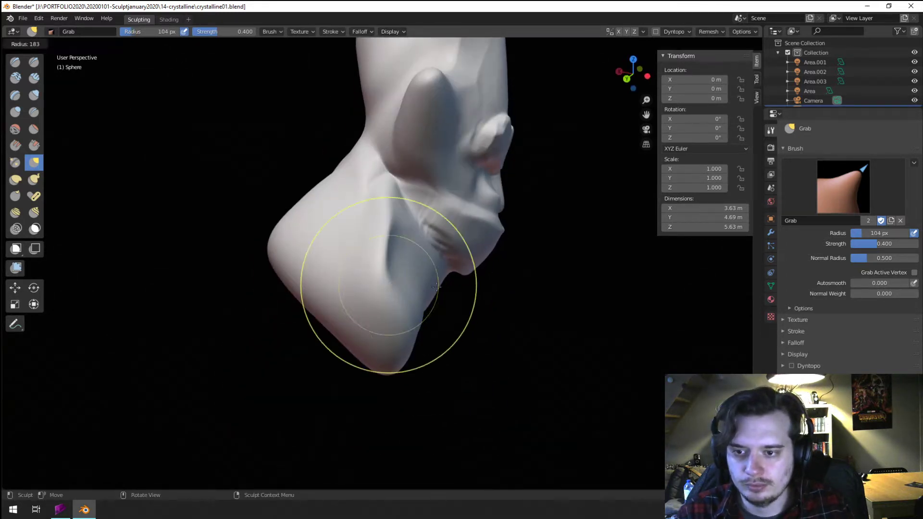
pyautogui.click(445, 288)
pyautogui.moveTo(405, 311); pyautogui.dragTo(479, 310)
pyautogui.moveTo(457, 311); pyautogui.dragTo(411, 343, button='middle')
# - Extend the shoulder's underside downward and nudge its outer side inward using the Grab brush, ending at a 260 px radius
pyautogui.moveTo(338, 360); pyautogui.dragTo(388, 355, button='middle')
pyautogui.press('f')
pyautogui.click(413, 358)
pyautogui.moveTo(353, 386); pyautogui.dragTo(320, 435)
pyautogui.moveTo(371, 386)
pyautogui.mouseDown(button='middle')
pyautogui.moveTo(353, 364)
pyautogui.moveTo(253, 323)
pyautogui.moveTo(290, 308)
pyautogui.mouseUp(button='middle')
pyautogui.press('f')
pyautogui.click(321, 296)
pyautogui.moveTo(274, 286); pyautogui.dragTo(295, 293)
# - Widen the shoulder by pulling it outward using the Grab brush at a 311 px radius
pyautogui.moveTo(245, 310); pyautogui.dragTo(280, 326, button='middle')
pyautogui.press('f')
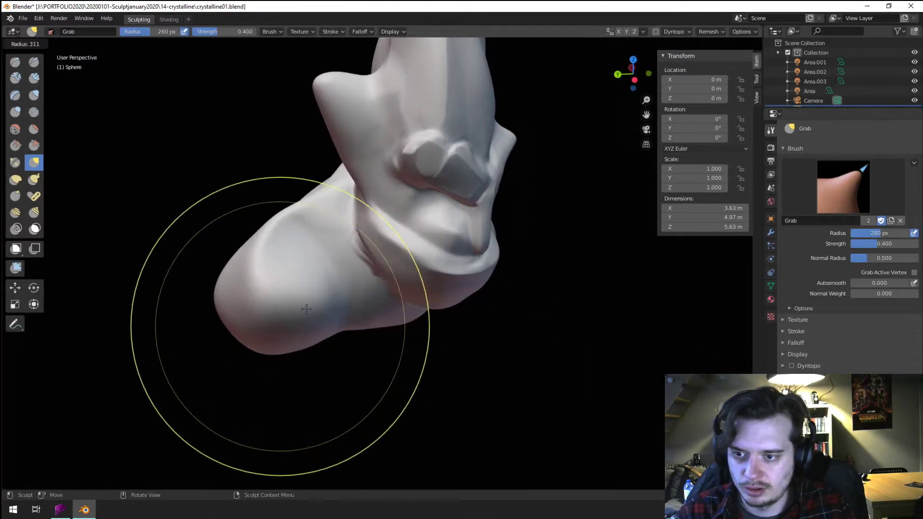
pyautogui.click(306, 309)
pyautogui.moveTo(239, 289); pyautogui.dragTo(204, 279)
pyautogui.moveTo(174, 278); pyautogui.dragTo(202, 274, button='middle')
pyautogui.press('f')
pyautogui.click(203, 275)
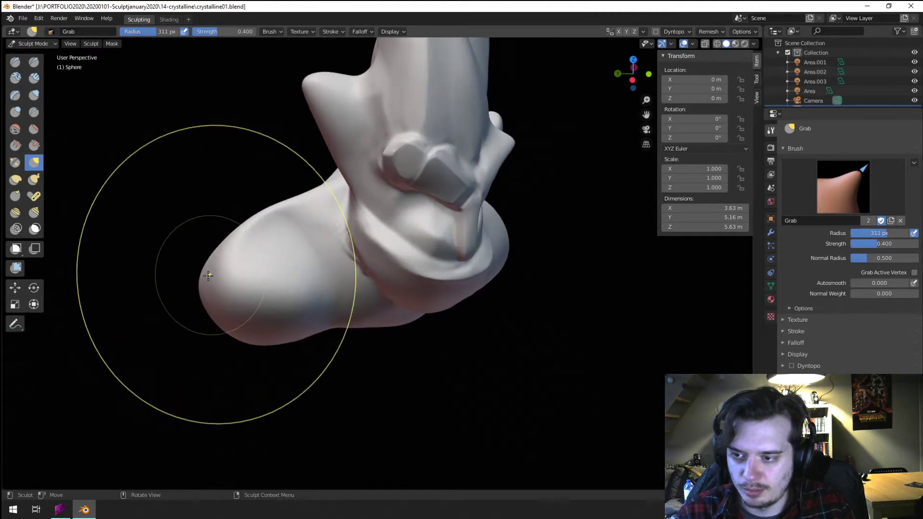
pyautogui.moveTo(209, 276); pyautogui.dragTo(206, 270)
# - Raise the top of the shoulder and round its outer contour using the Grab brush
pyautogui.moveTo(221, 271); pyautogui.dragTo(194, 240, button='middle')
pyautogui.press('f')
pyautogui.click(197, 233)
pyautogui.moveTo(215, 255); pyautogui.dragTo(248, 168)
pyautogui.moveTo(241, 235); pyautogui.dragTo(228, 227)
# - Reshape the slope between the shoulder and the neck using the Grab brush at a 146 px radius
pyautogui.press('f')
pyautogui.click(189, 222)
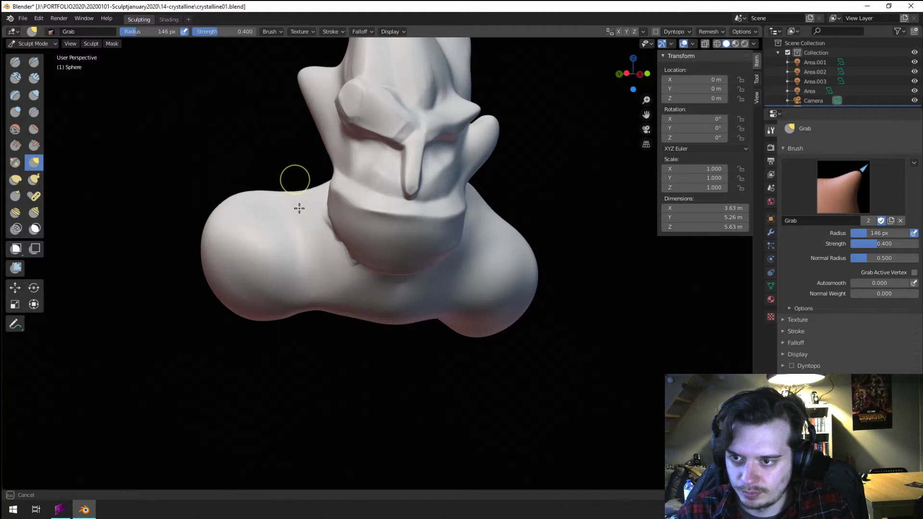
pyautogui.moveTo(286, 173)
pyautogui.mouseDown(button='middle')
pyautogui.moveTo(303, 215)
pyautogui.moveTo(392, 237)
pyautogui.mouseUp(button='middle')
# - Pull the lower edge of the chest downward near the opposite shoulder using the Grab brush at a 125 px radius
pyautogui.press('f')
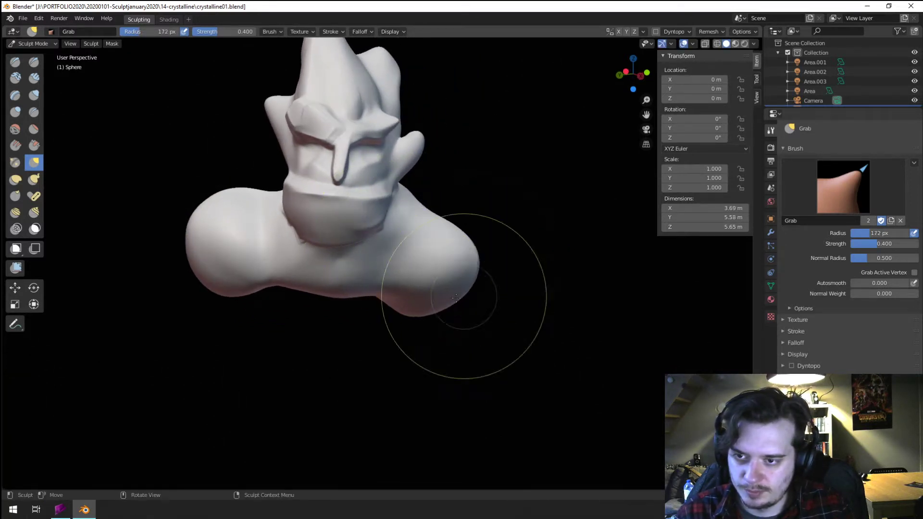
pyautogui.click(422, 303)
pyautogui.press('f')
pyautogui.click(379, 294)
pyautogui.moveTo(379, 288); pyautogui.dragTo(357, 326)
pyautogui.moveTo(347, 326); pyautogui.dragTo(349, 307, button='middle')
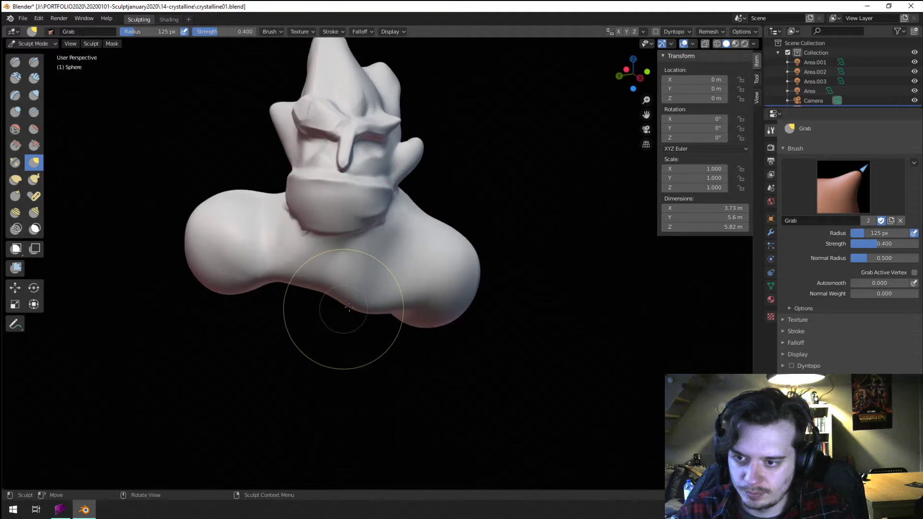
# - Fill out the chest's lower edge between the shoulders using the Grab brush at a 187 px radius
pyautogui.click(282, 292)
pyautogui.moveTo(283, 294); pyautogui.dragTo(306, 270, button='middle')
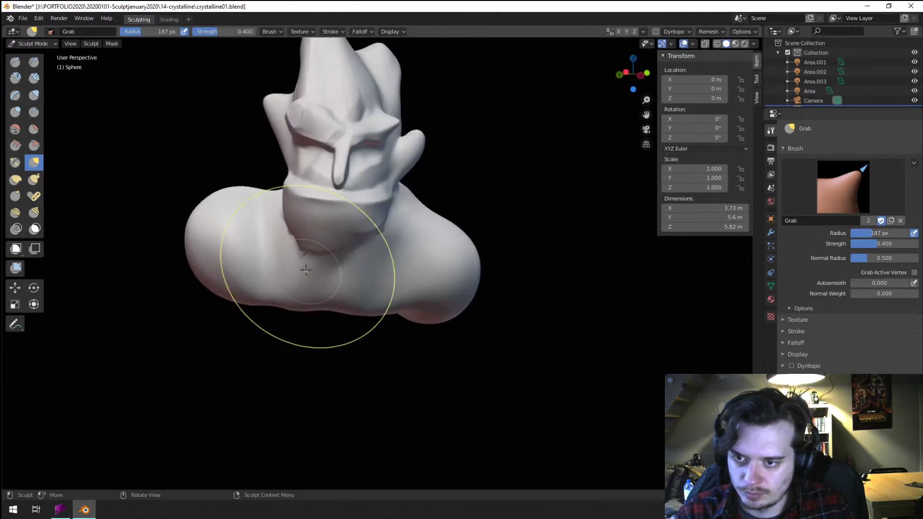
pyautogui.click(363, 245)
pyautogui.moveTo(362, 224)
pyautogui.mouseDown(button='middle')
pyautogui.moveTo(376, 218)
pyautogui.moveTo(364, 247)
pyautogui.moveTo(343, 217)
pyautogui.moveTo(350, 199)
pyautogui.moveTo(330, 237)
pyautogui.moveTo(287, 187)
pyautogui.mouseUp(button='middle')
# - Build a raised strip down the forehead to the brow using Clay Strips at a 60 px radius and 0.700 strength
pyautogui.press('f')
pyautogui.click(371, 216)
pyautogui.press('c')
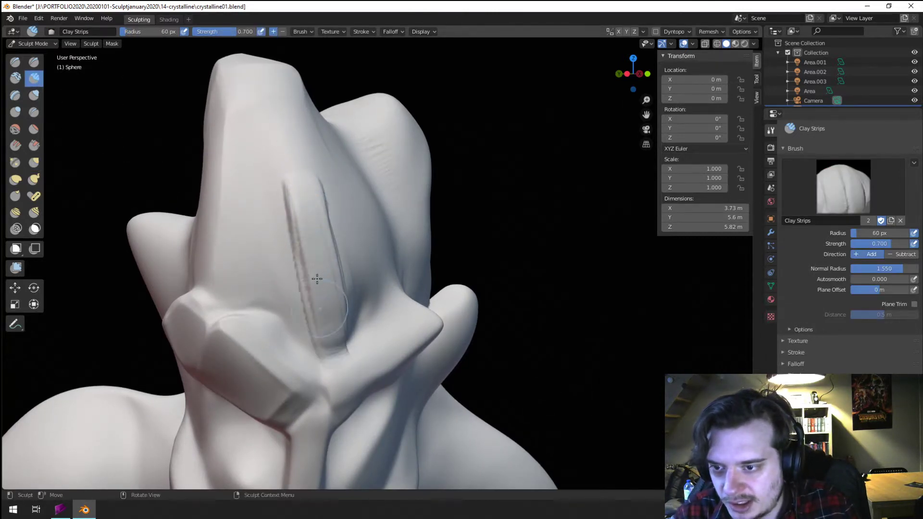
pyautogui.moveTo(305, 186); pyautogui.dragTo(333, 354)
# - Reshape the upper end of the forehead strip using the Grab brush at a 119 px radius
pyautogui.moveTo(312, 202)
pyautogui.keyDown('ctrl'); pyautogui.mouseDown(button='middle')
pyautogui.moveTo(308, 262)
pyautogui.moveTo(293, 227)
pyautogui.moveTo(280, 233)
pyautogui.moveTo(251, 199)
pyautogui.moveTo(245, 208)
pyautogui.moveTo(237, 199)
pyautogui.mouseUp(button='middle'); pyautogui.keyUp('ctrl')
pyautogui.press('g')
pyautogui.press('f')
pyautogui.click(238, 173)
pyautogui.moveTo(237, 161); pyautogui.dragTo(245, 156)
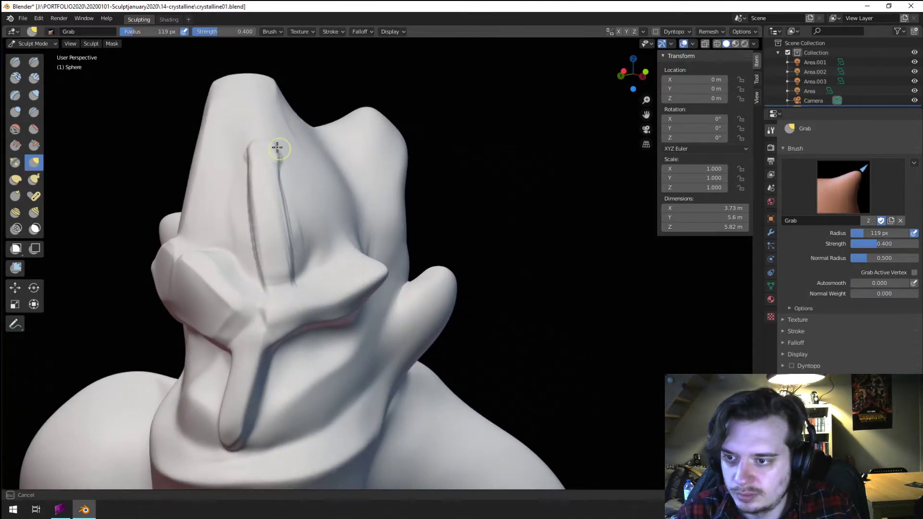
pyautogui.moveTo(274, 149)
pyautogui.mouseDown(button='middle')
pyautogui.moveTo(322, 169)
pyautogui.moveTo(205, 171)
pyautogui.mouseUp(button='middle')
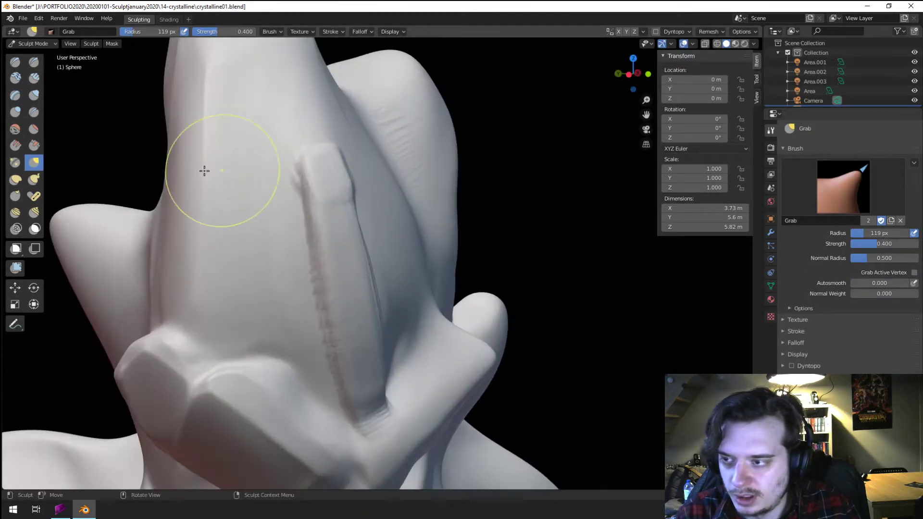
# - Add a wider second strip down the front of the crest using Clay Strips at a 91 px radius
pyautogui.click(33, 78)
pyautogui.moveTo(250, 226); pyautogui.dragTo(272, 236, button='middle')
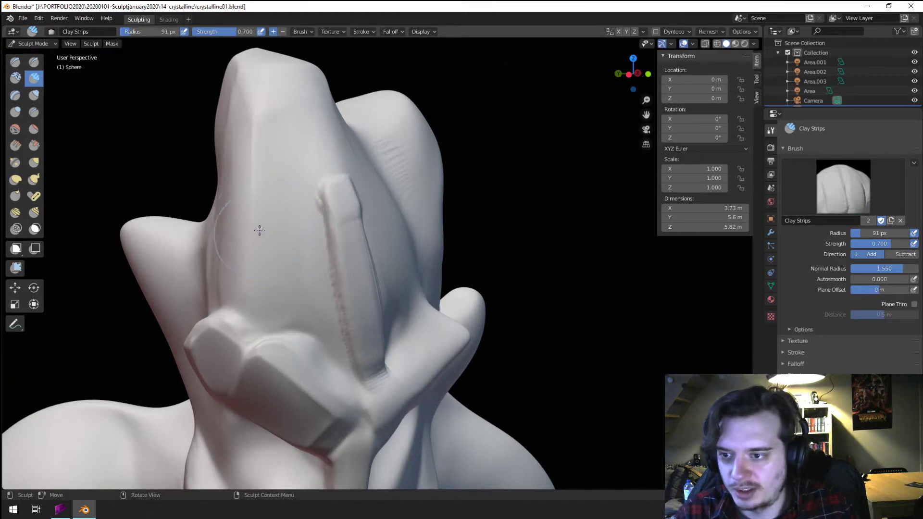
pyautogui.moveTo(251, 223)
pyautogui.mouseDown()
pyautogui.moveTo(269, 208)
pyautogui.moveTo(272, 289)
pyautogui.moveTo(270, 188)
pyautogui.moveTo(269, 276)
pyautogui.mouseUp()
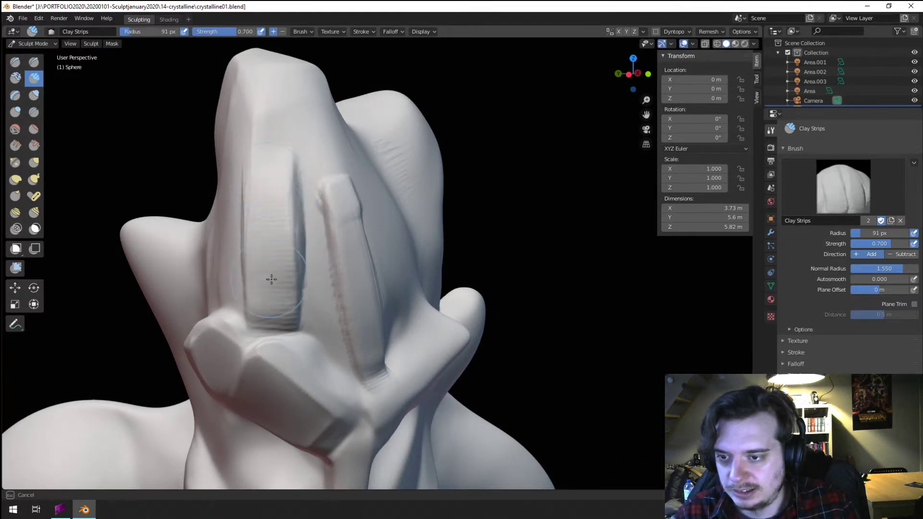
# - Build a third vertical strip on the side of the crest above the brow using Clay Strips at a 91 px radius
pyautogui.moveTo(270, 276); pyautogui.dragTo(336, 218, button='middle')
pyautogui.moveTo(421, 175); pyautogui.dragTo(428, 299)
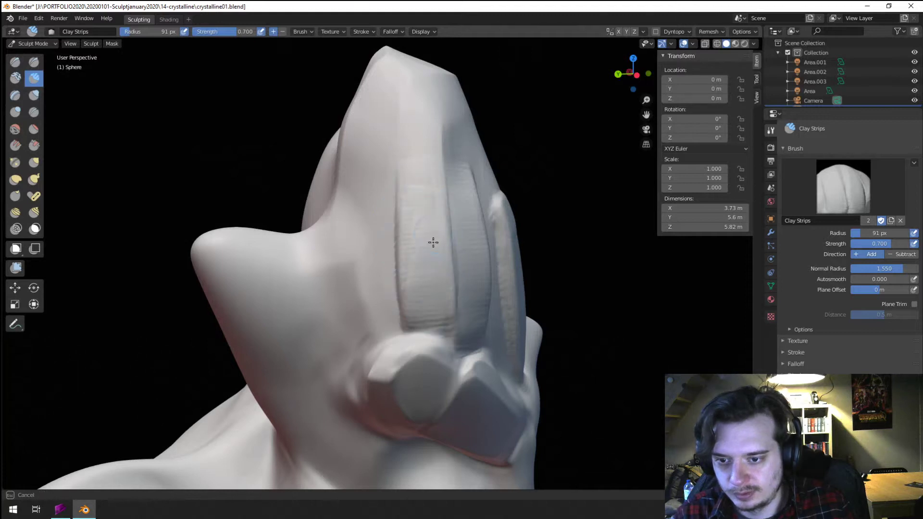
pyautogui.moveTo(433, 243); pyautogui.dragTo(456, 196)
pyautogui.moveTo(448, 187)
pyautogui.mouseDown()
pyautogui.moveTo(458, 311)
pyautogui.moveTo(423, 245)
pyautogui.mouseUp()
# - Carve into the top facet of the front crest using subtractive Clay Strips at a 58 px radius
pyautogui.scroll(-5, 418, 243)
pyautogui.moveTo(417, 243)
pyautogui.mouseDown(button='middle')
pyautogui.moveTo(367, 222)
pyautogui.moveTo(355, 231)
pyautogui.moveTo(355, 212)
pyautogui.moveTo(332, 241)
pyautogui.mouseUp(button='middle')
pyautogui.scroll(3, 346, 233)
pyautogui.scroll(3, 324, 228)
pyautogui.moveTo(299, 185); pyautogui.dragTo(320, 245, button='middle')
pyautogui.press('f')
pyautogui.click(293, 255)
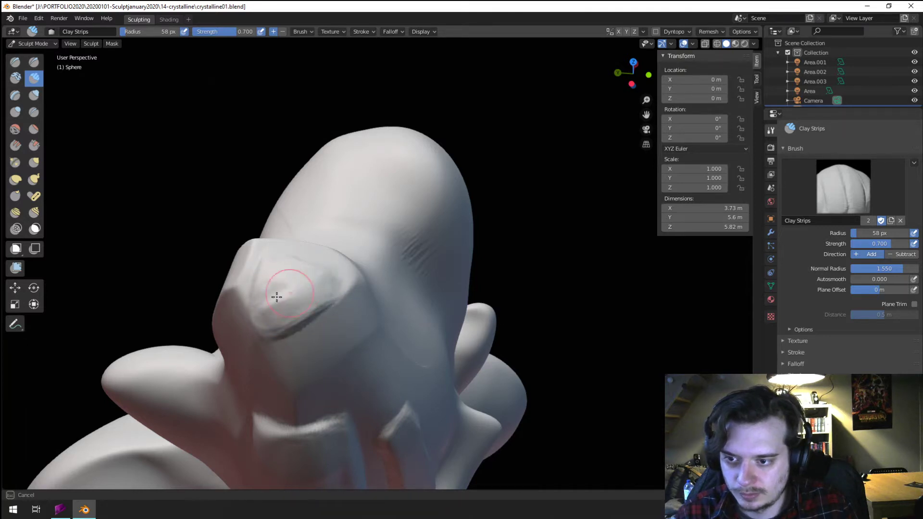
pyautogui.moveTo(277, 296)
pyautogui.mouseDown(button='middle')
pyautogui.moveTo(324, 274)
pyautogui.moveTo(261, 237)
pyautogui.moveTo(308, 279)
pyautogui.moveTo(282, 253)
pyautogui.mouseUp(button='middle')
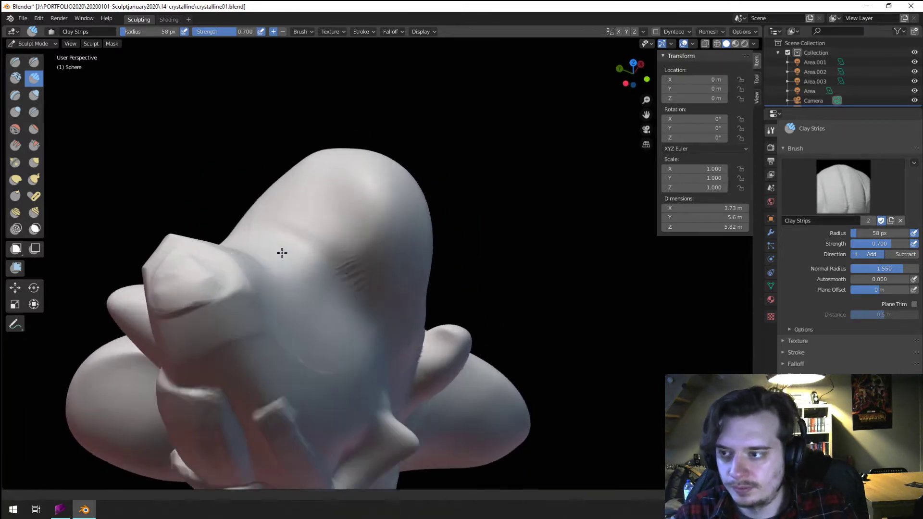
# - Build a rounded bulge on the crest's top facet using the Blob brush at a 58 px radius and 0.500 strength
pyautogui.scroll(1, 282, 253)
pyautogui.click(17, 112)
pyautogui.keyDown('shift'); pyautogui.moveTo(175, 188); pyautogui.dragTo(248, 154, button='middle'); pyautogui.keyUp('shift')
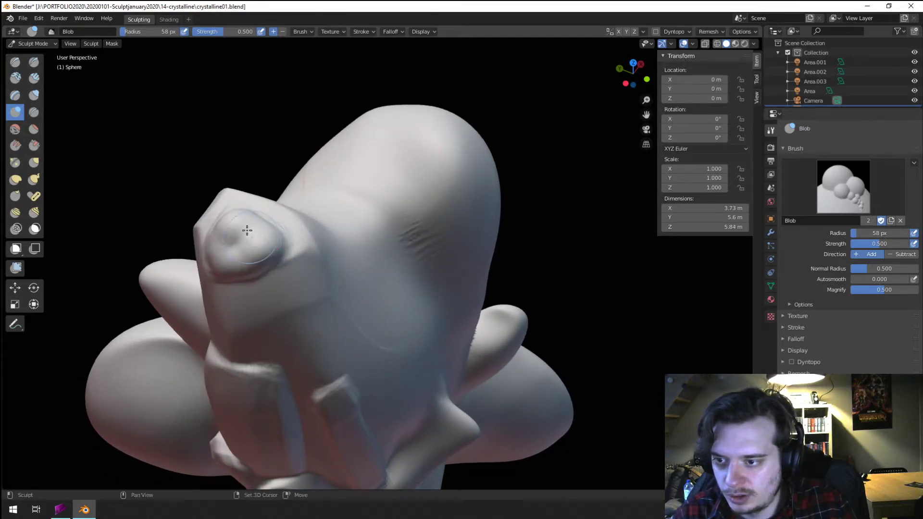
# - Round off the raised strip above the brow with the 58 px Blob brush and reshape it using Grab at a 108 px radius
pyautogui.moveTo(263, 235)
pyautogui.mouseDown(button='middle')
pyautogui.moveTo(212, 192)
pyautogui.moveTo(221, 175)
pyautogui.moveTo(277, 201)
pyautogui.mouseUp(button='middle')
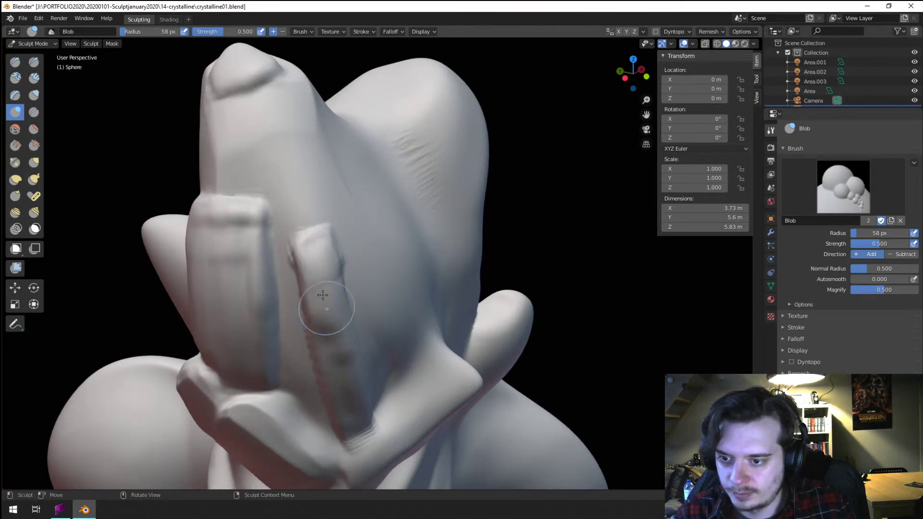
pyautogui.moveTo(325, 266)
pyautogui.mouseDown(button='middle')
pyautogui.moveTo(290, 270)
pyautogui.moveTo(356, 255)
pyautogui.moveTo(348, 274)
pyautogui.moveTo(342, 268)
pyautogui.mouseUp(button='middle')
pyautogui.press('g')
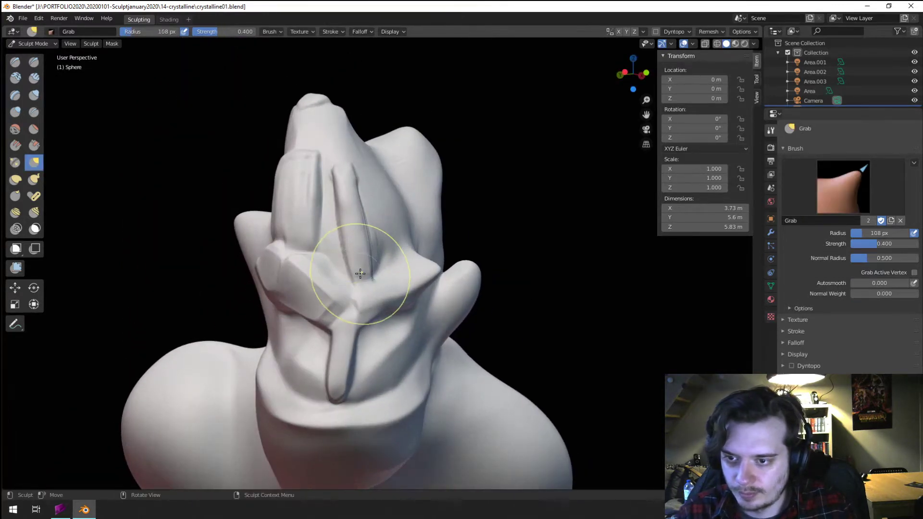
pyautogui.moveTo(331, 180); pyautogui.dragTo(353, 154)
pyautogui.press('f')
pyautogui.moveTo(379, 180)
pyautogui.mouseDown(button='middle')
pyautogui.moveTo(358, 185)
pyautogui.moveTo(323, 232)
pyautogui.moveTo(240, 230)
pyautogui.mouseUp(button='middle')
pyautogui.click(367, 195)
# - Build a long rounded strip down the side of the front crest using the Blob brush at an 87 px radius
pyautogui.keyDown('ctrl'); pyautogui.moveTo(192, 226); pyautogui.dragTo(102, 130, button='middle'); pyautogui.keyUp('ctrl')
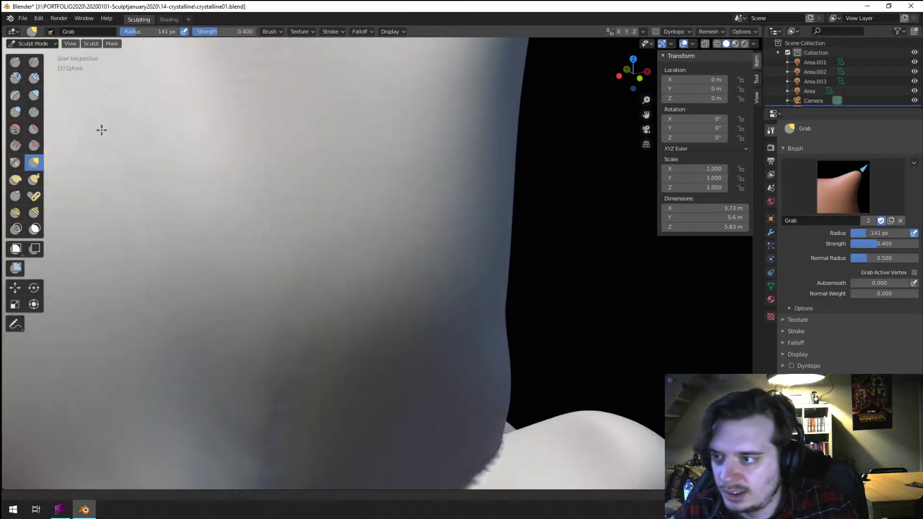
pyautogui.keyDown('ctrl'); pyautogui.moveTo(74, 98); pyautogui.dragTo(93, 144, button='middle'); pyautogui.keyUp('ctrl')
pyautogui.click(15, 112)
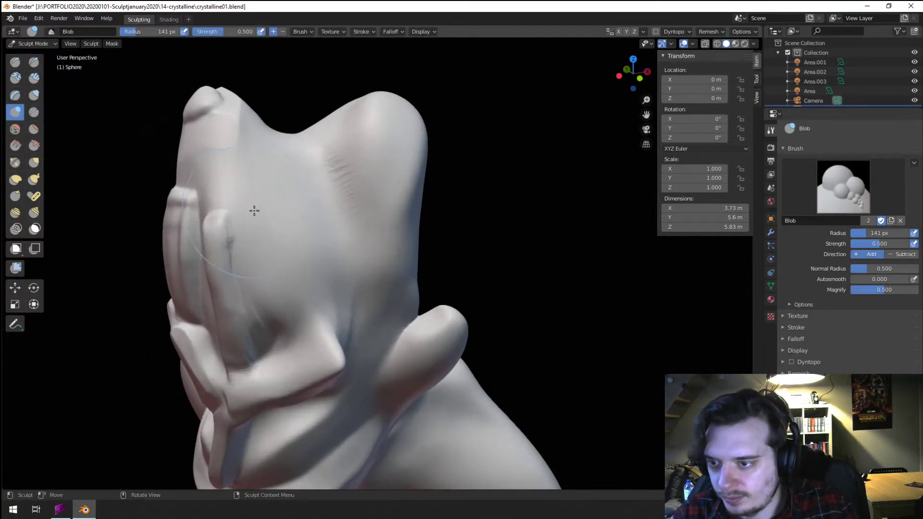
pyautogui.moveTo(253, 207)
pyautogui.mouseDown()
pyautogui.moveTo(274, 289)
pyautogui.moveTo(269, 312)
pyautogui.mouseUp()
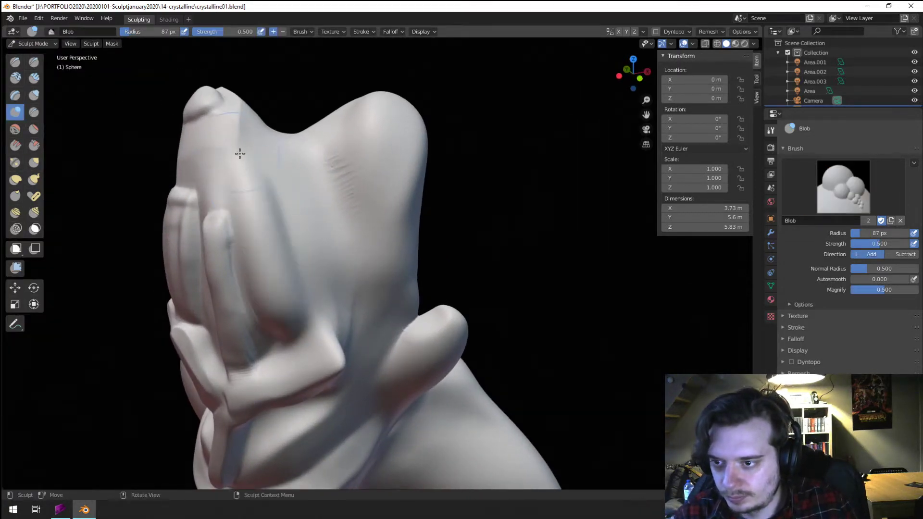
# - Reshape the new side strip and extend the top of the front crest with the Grab brush
pyautogui.moveTo(243, 191)
pyautogui.mouseDown(button='middle')
pyautogui.moveTo(313, 160)
pyautogui.moveTo(318, 149)
pyautogui.moveTo(298, 171)
pyautogui.moveTo(286, 157)
pyautogui.moveTo(253, 203)
pyautogui.moveTo(317, 175)
pyautogui.mouseUp(button='middle')
pyautogui.press('g')
pyautogui.press('f')
pyautogui.click(290, 221)
pyautogui.moveTo(286, 213)
pyautogui.mouseDown(button='middle')
pyautogui.moveTo(255, 178)
pyautogui.moveTo(260, 185)
pyautogui.mouseUp(button='middle')
pyautogui.press('f')
pyautogui.click(261, 161)
pyautogui.moveTo(259, 147); pyautogui.dragTo(232, 135)
# - Build up the brow ridge beside the nose bridge using the Blob brush at a 57 px radius
pyautogui.moveTo(246, 130)
pyautogui.mouseDown(button='middle')
pyautogui.moveTo(334, 115)
pyautogui.moveTo(326, 127)
pyautogui.moveTo(408, 147)
pyautogui.mouseUp(button='middle')
pyautogui.scroll(-5, 319, 147)
pyautogui.scroll(5, 427, 173)
pyautogui.moveTo(432, 179); pyautogui.dragTo(310, 233, button='middle')
pyautogui.scroll(-4, 346, 221)
pyautogui.scroll(3, 311, 235)
pyautogui.click(33, 96)
pyautogui.click(17, 113)
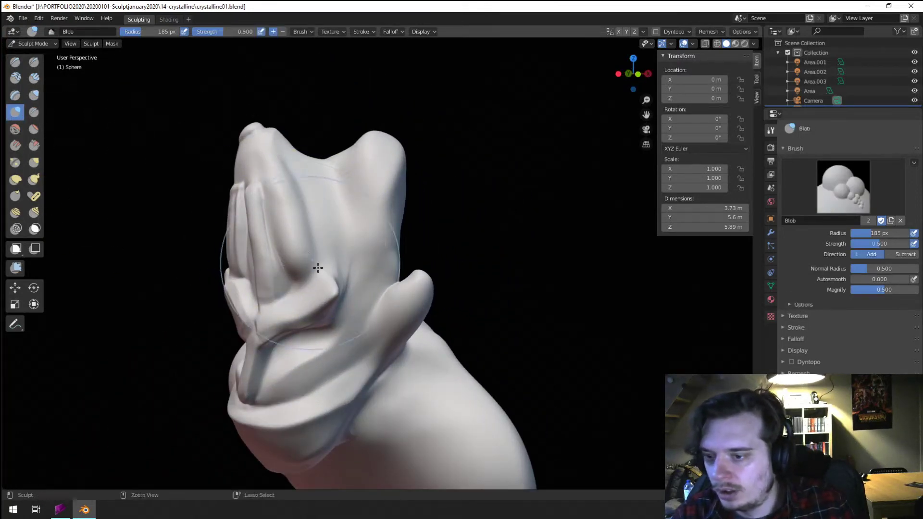
pyautogui.moveTo(320, 268); pyautogui.dragTo(357, 280, button='middle')
pyautogui.press('f')
pyautogui.click(302, 310)
pyautogui.moveTo(303, 311); pyautogui.dragTo(345, 325, button='middle')
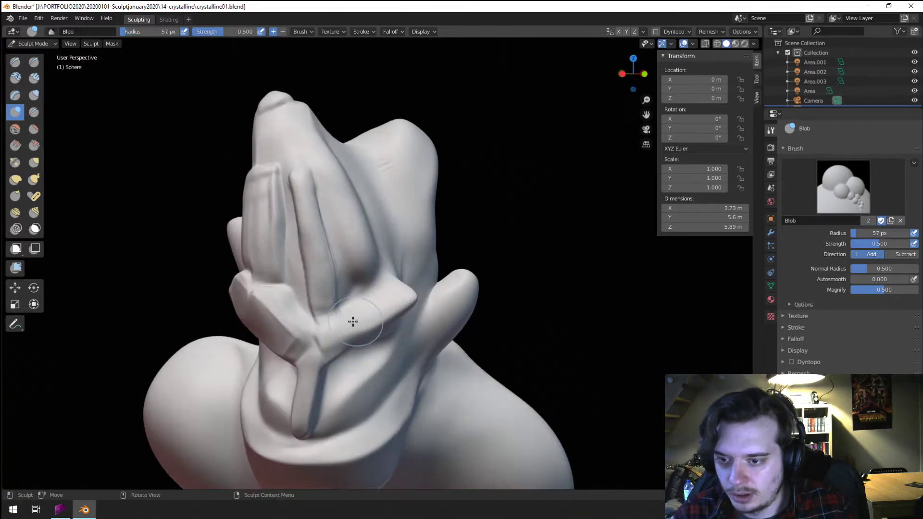
pyautogui.moveTo(387, 275); pyautogui.dragTo(361, 263, button='middle')
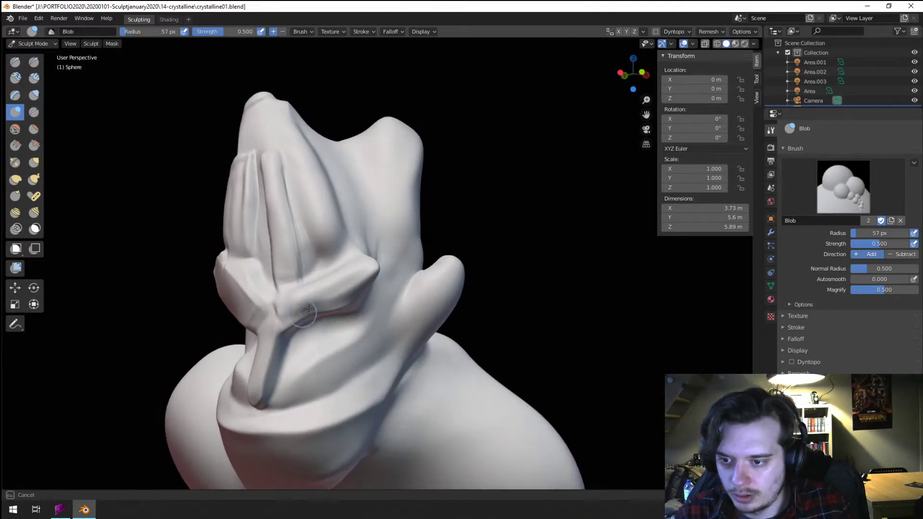
pyautogui.moveTo(352, 269); pyautogui.dragTo(356, 268)
# - Round and thicken the outer end of the brow ridge using the Blob brush at a 66 px radius
pyautogui.moveTo(359, 260)
pyautogui.mouseDown(button='middle')
pyautogui.moveTo(412, 233)
pyautogui.moveTo(330, 262)
pyautogui.mouseUp(button='middle')
pyautogui.press('f')
pyautogui.click(334, 262)
pyautogui.moveTo(321, 265); pyautogui.dragTo(312, 273)
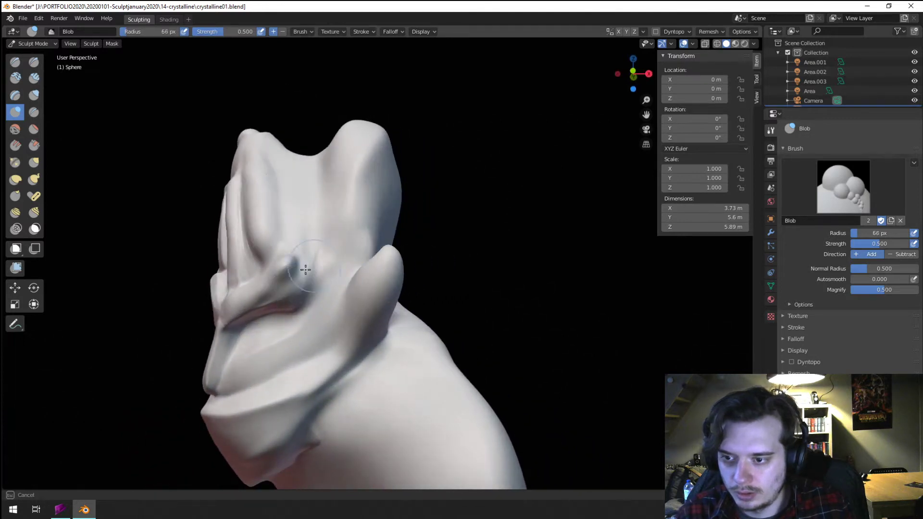
pyautogui.moveTo(312, 269)
pyautogui.mouseDown(button='middle')
pyautogui.moveTo(371, 258)
pyautogui.moveTo(354, 300)
pyautogui.mouseUp(button='middle')
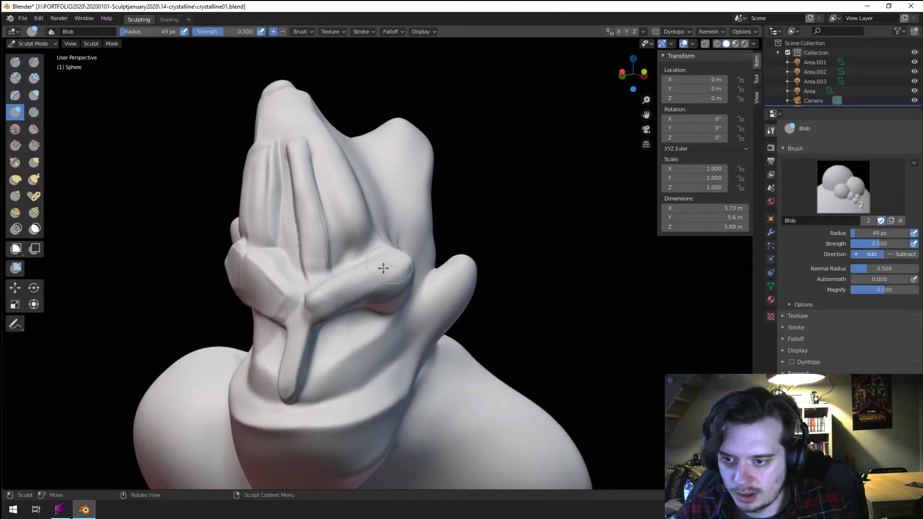
# - Thicken the nose tip using the Blob brush at a 52 px radius and try adding nostril bumps on both sides
pyautogui.moveTo(316, 320); pyautogui.dragTo(318, 317)
pyautogui.moveTo(320, 314)
pyautogui.mouseDown(button='middle')
pyautogui.moveTo(363, 304)
pyautogui.moveTo(371, 269)
pyautogui.moveTo(355, 307)
pyautogui.mouseUp(button='middle')
pyautogui.press('f')
pyautogui.click(387, 332)
pyautogui.moveTo(395, 353); pyautogui.dragTo(394, 329)
pyautogui.moveTo(403, 367); pyautogui.dragTo(403, 370)
pyautogui.moveTo(403, 358); pyautogui.dragTo(301, 337, button='middle')
pyautogui.press('f')
pyautogui.click(290, 339)
pyautogui.moveTo(273, 377); pyautogui.dragTo(277, 366)
pyautogui.moveTo(303, 344)
pyautogui.mouseDown(button='middle')
pyautogui.moveTo(413, 332)
pyautogui.moveTo(370, 327)
pyautogui.moveTo(345, 309)
pyautogui.mouseUp(button='middle')
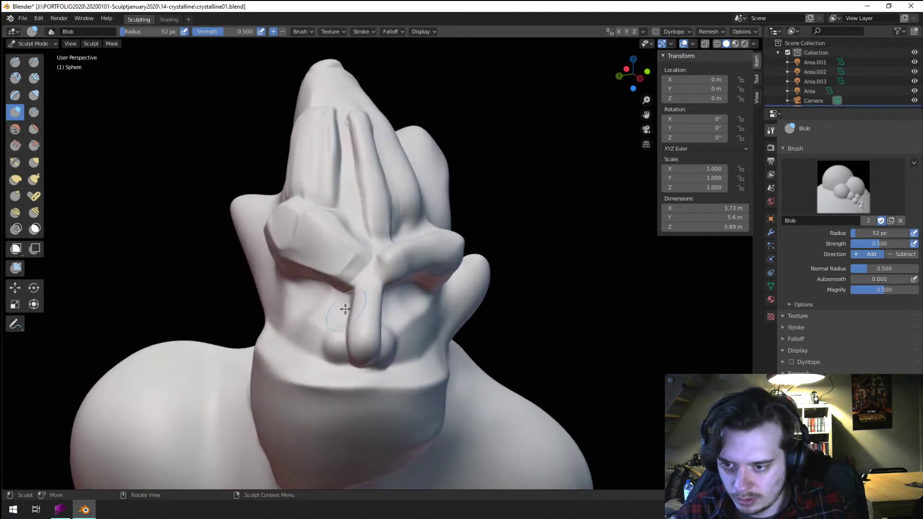
# - Pull the corner of the jaw outward below the faceted brow using the Grab brush at a 188 px radius
pyautogui.press('g')
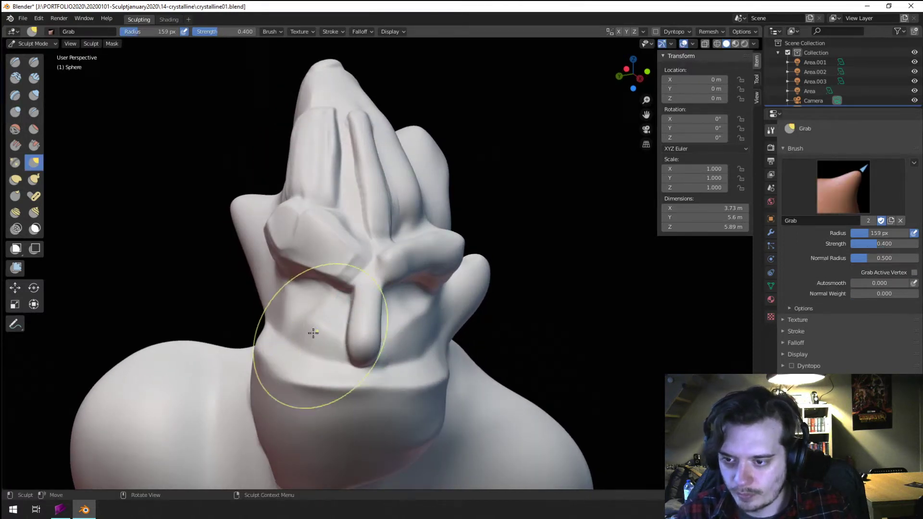
pyautogui.moveTo(259, 378); pyautogui.dragTo(299, 347, button='middle')
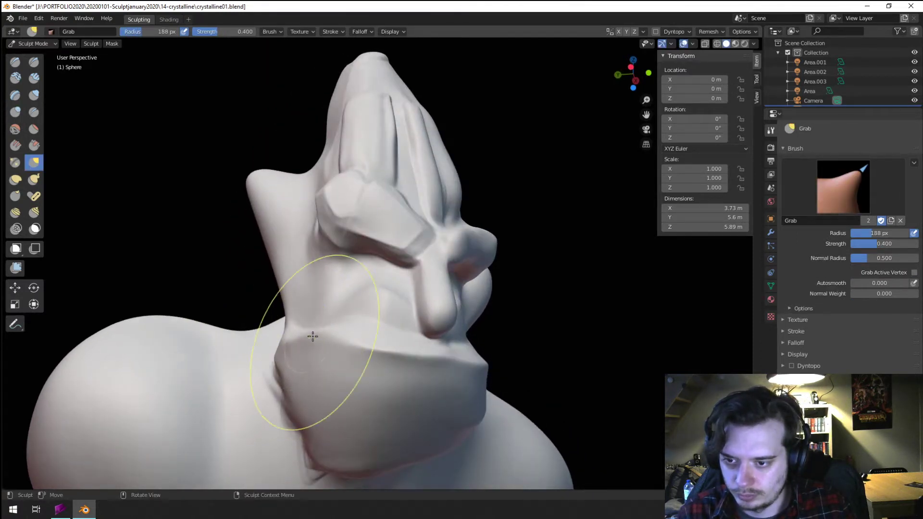
pyautogui.press('f')
pyautogui.moveTo(343, 287); pyautogui.dragTo(351, 341, button='middle')
pyautogui.press('f')
pyautogui.click(354, 323)
pyautogui.click(381, 368)
pyautogui.moveTo(381, 368); pyautogui.dragTo(416, 348, button='middle')
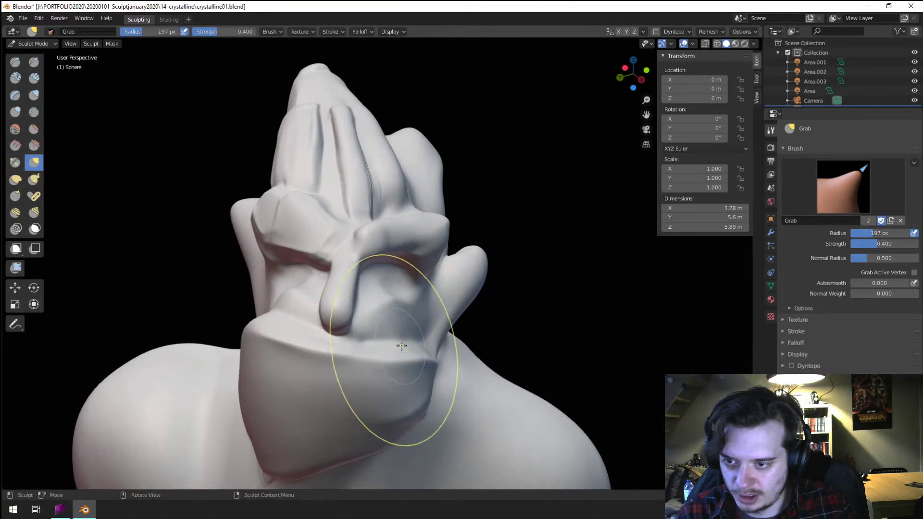
# - Widen the opposite side of the jaw with a large Grab brush
pyautogui.press('f')
pyautogui.scroll(-3, 367, 308)
pyautogui.moveTo(366, 308)
pyautogui.mouseDown(button='middle')
pyautogui.moveTo(350, 412)
pyautogui.moveTo(342, 358)
pyautogui.moveTo(253, 264)
pyautogui.mouseUp(button='middle')
pyautogui.scroll(3, 332, 350)
pyautogui.press('f')
pyautogui.click(236, 292)
pyautogui.moveTo(236, 292); pyautogui.dragTo(155, 258)
# - Reshape the neck beneath the chin using the Grab brush at a 238 px radius
pyautogui.moveTo(154, 257); pyautogui.dragTo(214, 301, button='middle')
pyautogui.press('f')
pyautogui.click(275, 332)
pyautogui.moveTo(274, 332); pyautogui.dragTo(288, 331)
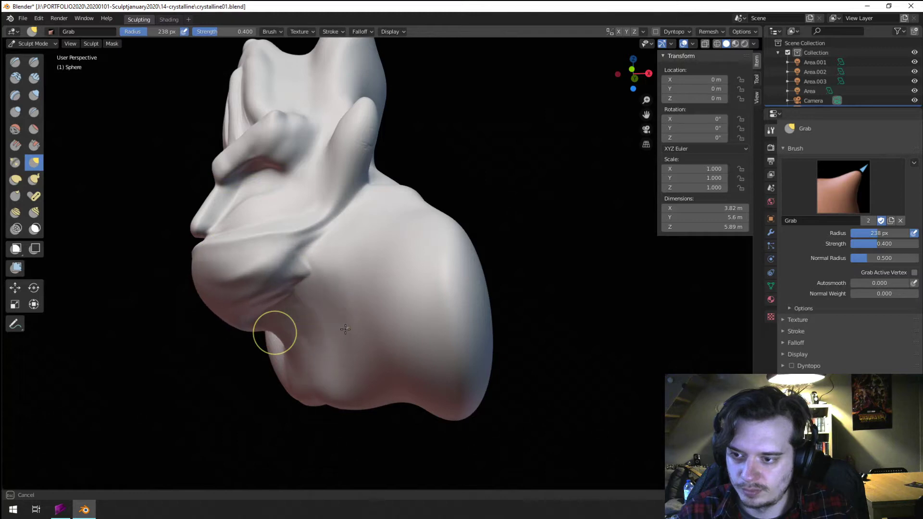
pyautogui.click(230, 320)
# - Flatten the rear corner of the jaw below the ear using the Flatten/Contrast brush at a 74 px radius
pyautogui.moveTo(186, 351)
pyautogui.mouseDown(button='middle')
pyautogui.moveTo(305, 330)
pyautogui.moveTo(298, 278)
pyautogui.mouseUp(button='middle')
pyautogui.press('f')
pyautogui.click(354, 231)
pyautogui.moveTo(354, 231)
pyautogui.mouseDown(button='middle')
pyautogui.moveTo(320, 237)
pyautogui.moveTo(351, 223)
pyautogui.moveTo(329, 239)
pyautogui.moveTo(338, 289)
pyautogui.moveTo(45, 114)
pyautogui.mouseUp(button='middle')
pyautogui.press('f')
pyautogui.click(354, 263)
pyautogui.click(33, 129)
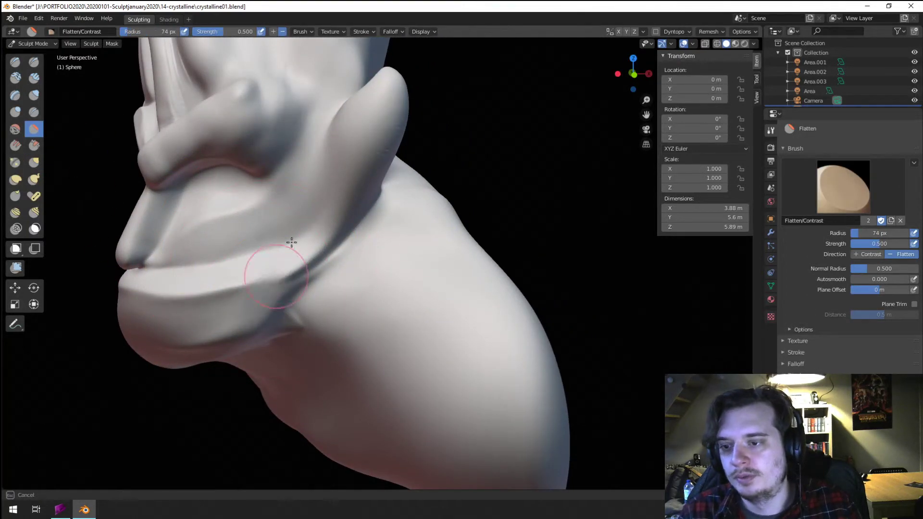
pyautogui.moveTo(242, 325)
pyautogui.mouseDown(button='middle')
pyautogui.moveTo(289, 278)
pyautogui.moveTo(359, 279)
pyautogui.mouseUp(button='middle')
# - Pull the crest's rear lobe up and back using the Grab brush at a 144 px radius
pyautogui.moveTo(391, 229)
pyautogui.mouseDown(button='middle')
pyautogui.moveTo(292, 268)
pyautogui.moveTo(346, 214)
pyautogui.moveTo(336, 234)
pyautogui.moveTo(322, 236)
pyautogui.moveTo(322, 197)
pyautogui.mouseUp(button='middle')
pyautogui.press('f')
pyautogui.click(350, 208)
pyautogui.press('g')
pyautogui.scroll(2, 322, 198)
pyautogui.moveTo(340, 149); pyautogui.dragTo(345, 146)
pyautogui.moveTo(351, 121); pyautogui.dragTo(401, 144, button='middle')
pyautogui.press('f')
pyautogui.click(406, 143)
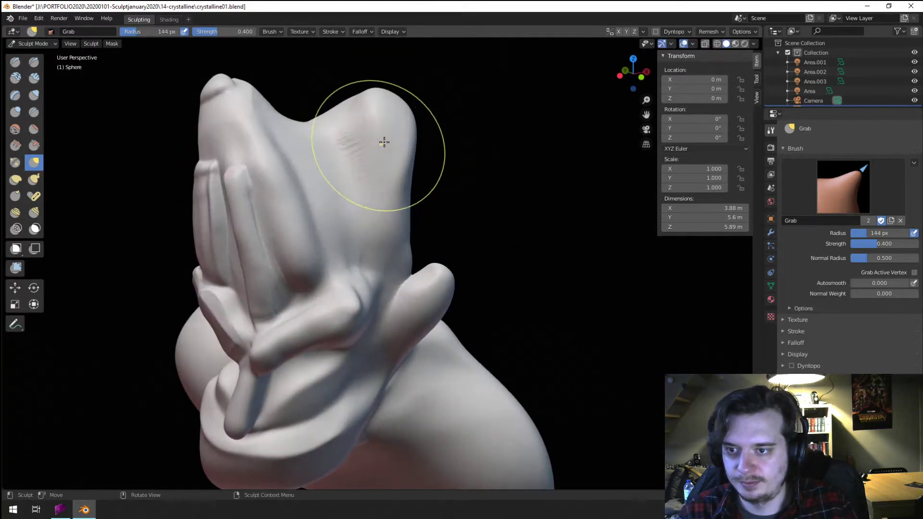
pyautogui.moveTo(383, 142); pyautogui.dragTo(408, 118)
pyautogui.moveTo(365, 192); pyautogui.dragTo(289, 163, button='middle')
# - Carve a groove between the crest's front and rear lobes using the Blob brush at 67 and 42 px radii
pyautogui.click(15, 111)
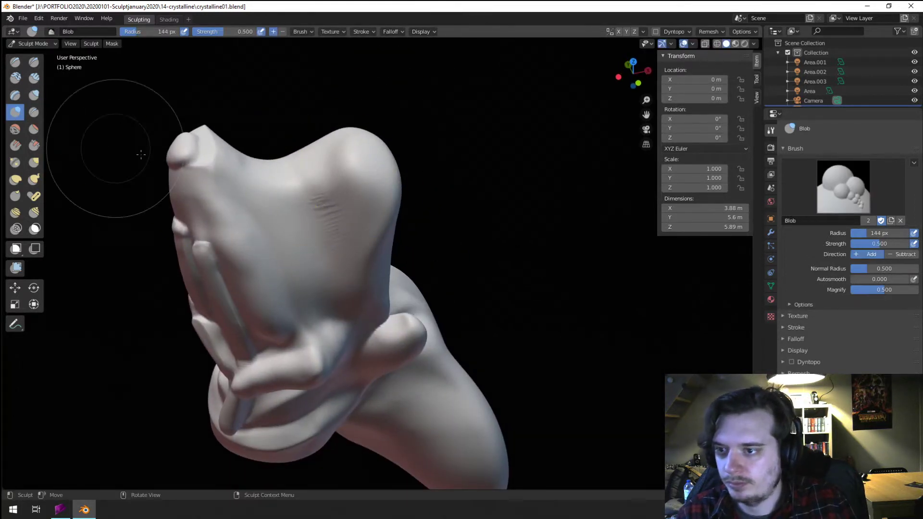
pyautogui.press('f')
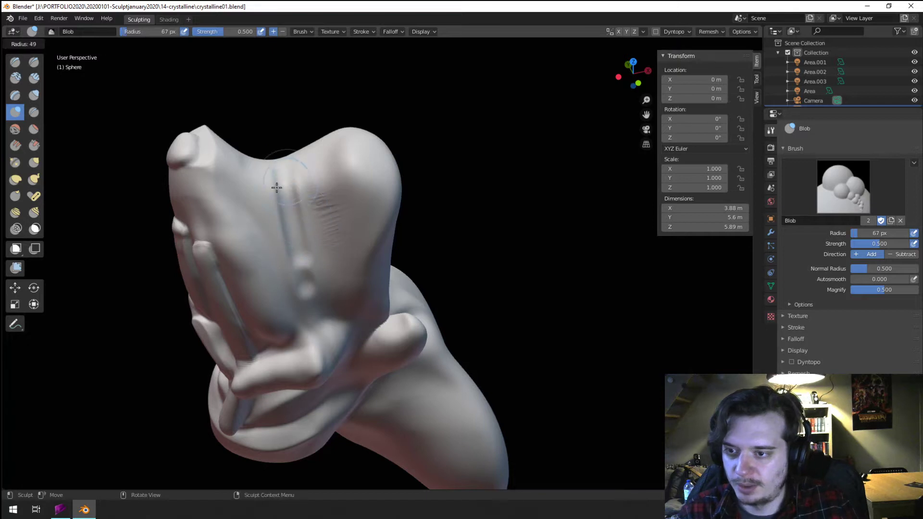
pyautogui.moveTo(306, 286)
pyautogui.mouseDown(button='middle')
pyautogui.moveTo(278, 256)
pyautogui.moveTo(270, 294)
pyautogui.moveTo(281, 328)
pyautogui.mouseUp(button='middle')
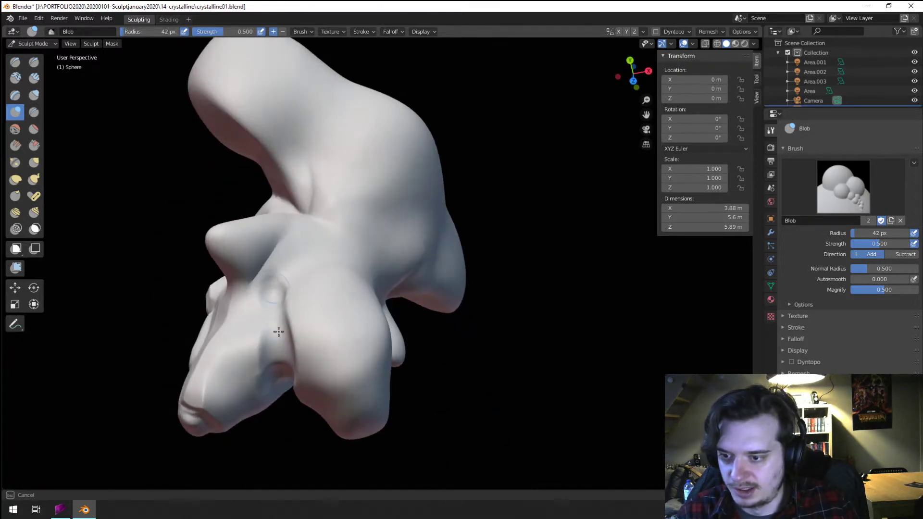
pyautogui.moveTo(283, 392); pyautogui.dragTo(243, 169, button='middle')
# - Reshape the side of the crest's front lobe beside the groove using the Grab brush at a 170 px radius
pyautogui.press('g')
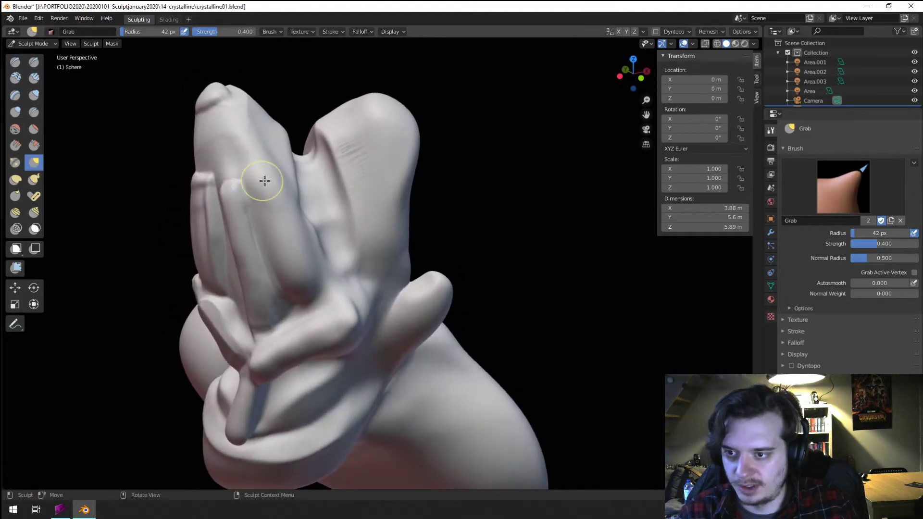
pyautogui.moveTo(298, 194); pyautogui.dragTo(263, 189, button='middle')
pyautogui.press('f')
pyautogui.click(274, 190)
pyautogui.moveTo(253, 194); pyautogui.dragTo(277, 197)
pyautogui.moveTo(248, 222); pyautogui.dragTo(263, 230)
pyautogui.moveTo(262, 230); pyautogui.dragTo(313, 274, button='middle')
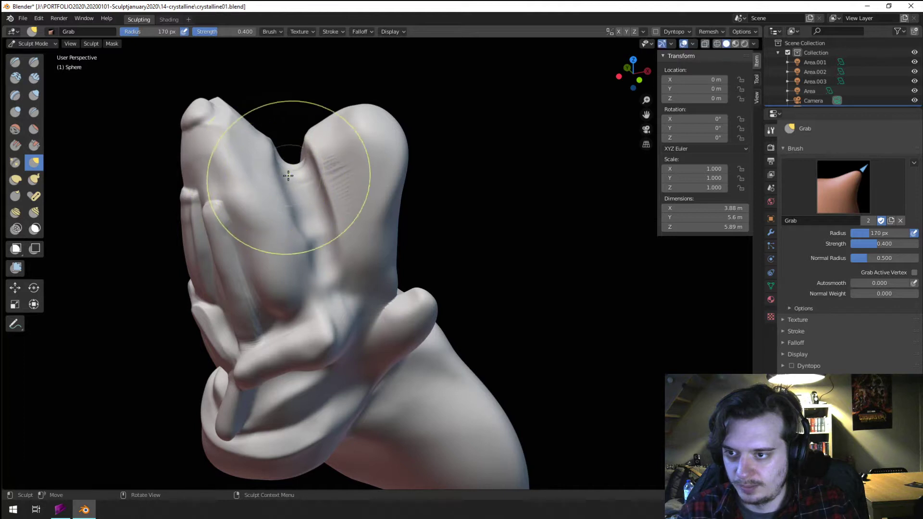
pyautogui.click(272, 196)
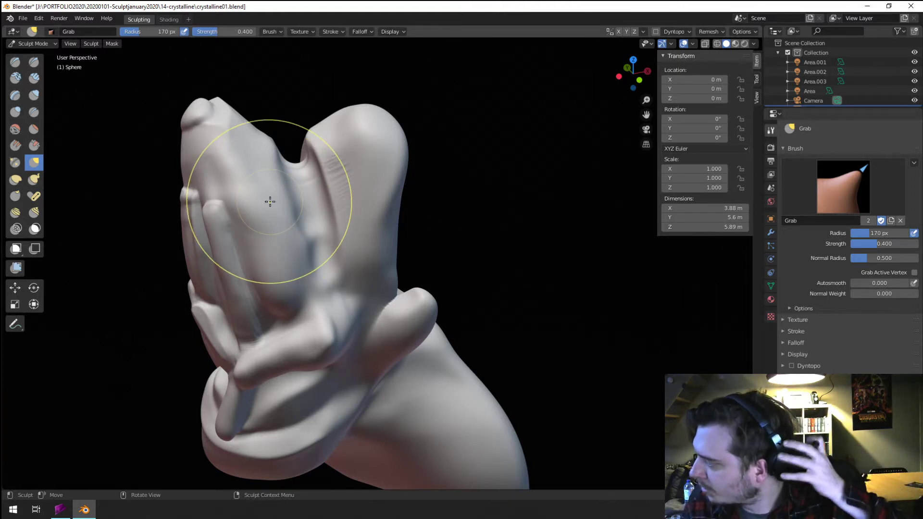
pyautogui.moveTo(306, 242); pyautogui.dragTo(315, 182, button='middle')
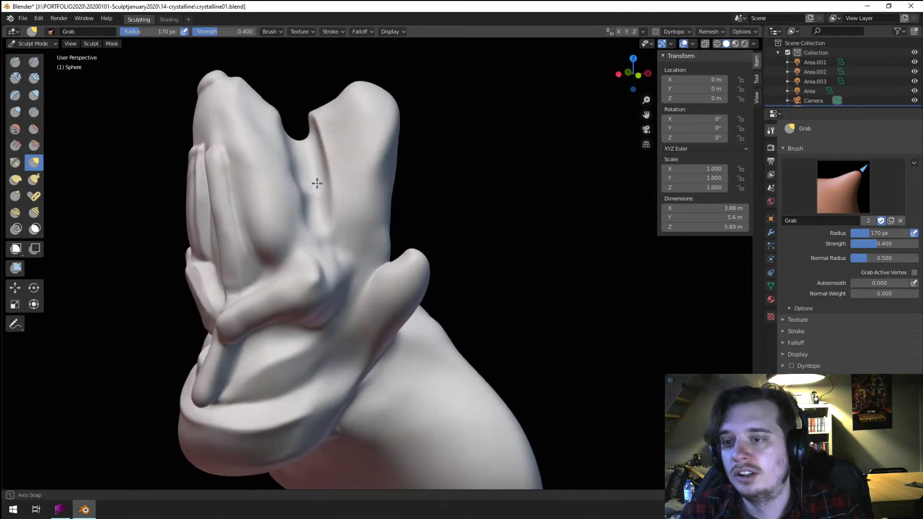
# - Deepen the gap between the crest's two lobes using the Grab brush at a 112 px radius
pyautogui.press('f')
pyautogui.click(298, 166)
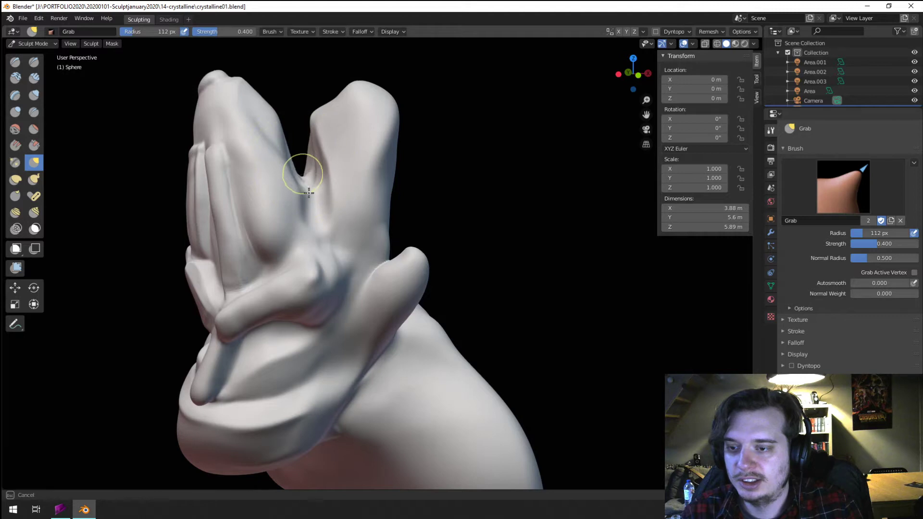
pyautogui.moveTo(308, 192); pyautogui.dragTo(308, 190)
pyautogui.moveTo(303, 181)
pyautogui.mouseDown(button='middle')
pyautogui.moveTo(291, 199)
pyautogui.moveTo(299, 262)
pyautogui.mouseUp(button='middle')
pyautogui.moveTo(291, 207); pyautogui.dragTo(312, 272)
pyautogui.moveTo(313, 269); pyautogui.dragTo(288, 187, button='middle')
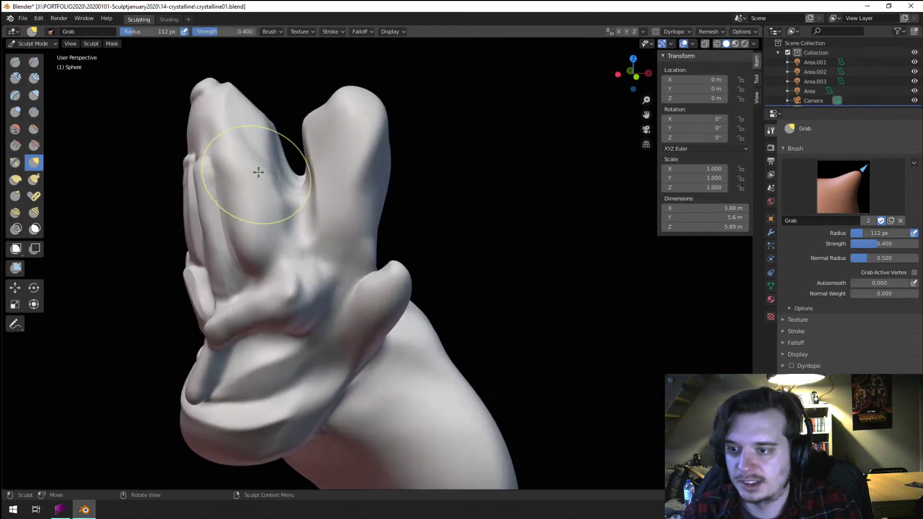
# - Refine the rear edge of the crest's front lobe using the Grab brush at a 154 px radius
pyautogui.press('f')
pyautogui.moveTo(258, 172); pyautogui.dragTo(299, 177)
pyautogui.moveTo(299, 186); pyautogui.dragTo(293, 171, button='middle')
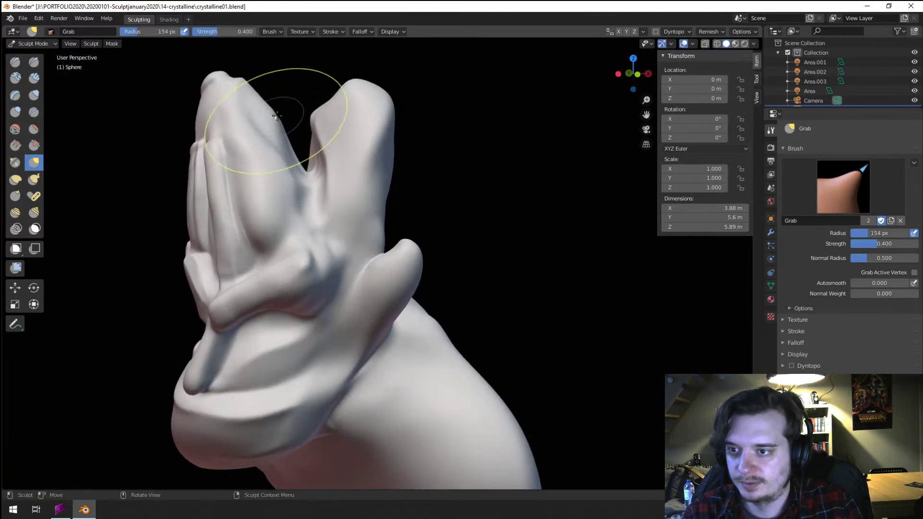
pyautogui.moveTo(278, 118); pyautogui.dragTo(260, 121)
# - Narrow the top of the wide forehead strip above the faceted brow using the Grab brush at an 82 px radius
pyautogui.press('f')
pyautogui.moveTo(264, 168)
pyautogui.mouseDown(button='middle')
pyautogui.moveTo(269, 154)
pyautogui.moveTo(319, 150)
pyautogui.mouseUp(button='middle')
pyautogui.click(276, 166)
pyautogui.moveTo(315, 151)
pyautogui.keyDown('ctrl'); pyautogui.mouseDown(button='middle')
pyautogui.moveTo(301, 196)
pyautogui.moveTo(313, 184)
pyautogui.mouseUp(button='middle'); pyautogui.keyUp('ctrl')
pyautogui.keyDown('ctrl'); pyautogui.moveTo(311, 184); pyautogui.dragTo(305, 155, button='middle'); pyautogui.keyUp('ctrl')
pyautogui.moveTo(305, 155)
pyautogui.mouseDown(button='middle')
pyautogui.moveTo(317, 161)
pyautogui.moveTo(322, 186)
pyautogui.mouseUp(button='middle')
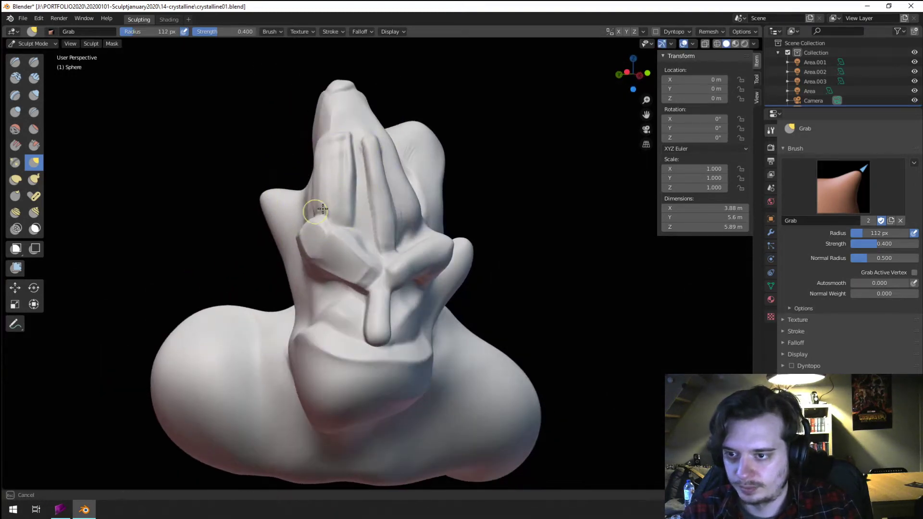
pyautogui.press('f')
pyautogui.click(336, 148)
pyautogui.moveTo(336, 148); pyautogui.dragTo(367, 144, button='middle')
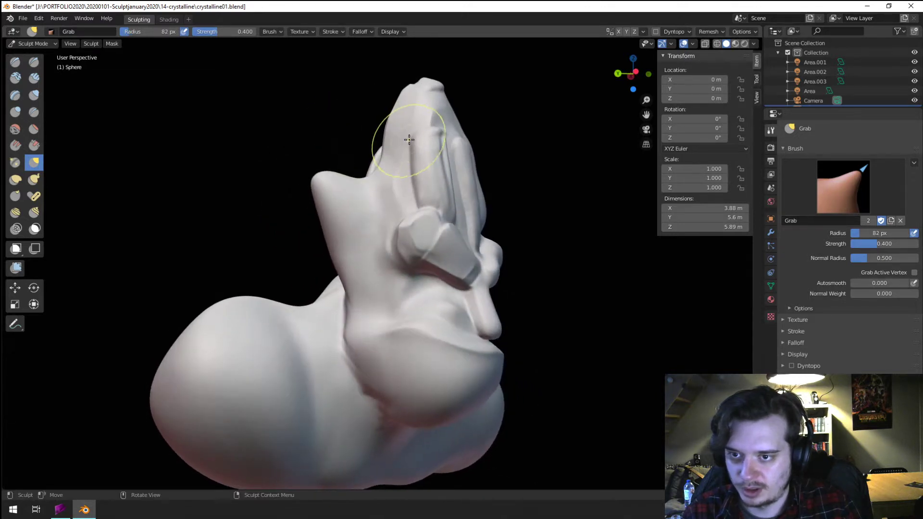
pyautogui.press('f')
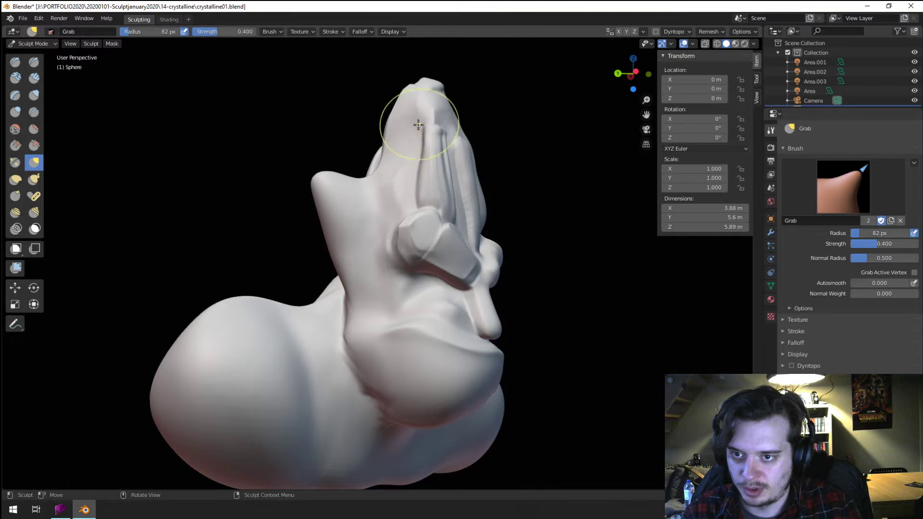
pyautogui.moveTo(418, 125)
pyautogui.mouseDown(button='middle')
pyautogui.moveTo(371, 149)
pyautogui.moveTo(340, 141)
pyautogui.moveTo(376, 125)
pyautogui.moveTo(384, 139)
pyautogui.mouseUp(button='middle')
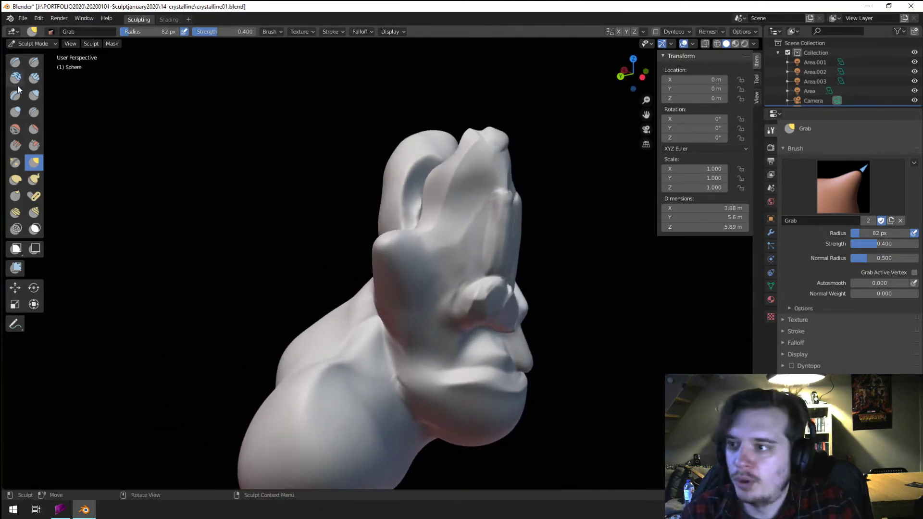
# - Build a rounded strip on the crest's side above the ear using the Blob brush at a 57 px radius
pyautogui.click(34, 78)
pyautogui.scroll(3, 423, 158)
pyautogui.scroll(-2, 462, 192)
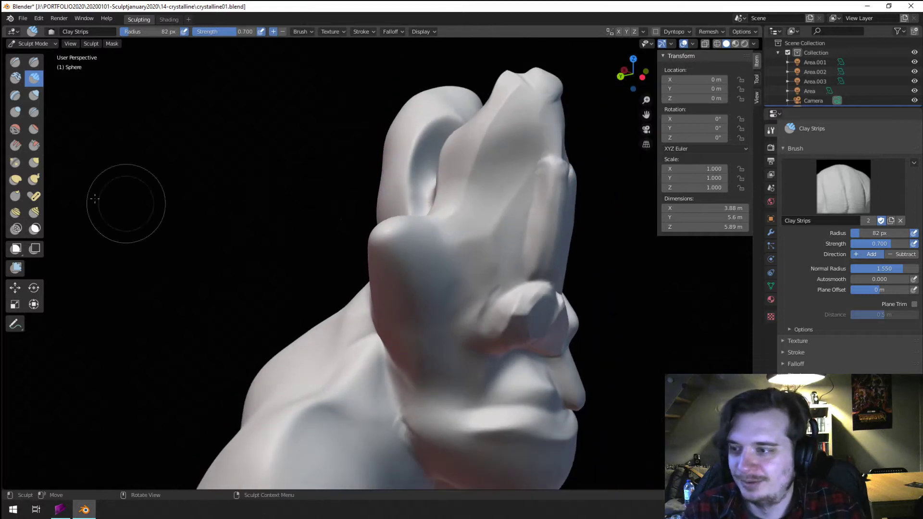
pyautogui.click(15, 112)
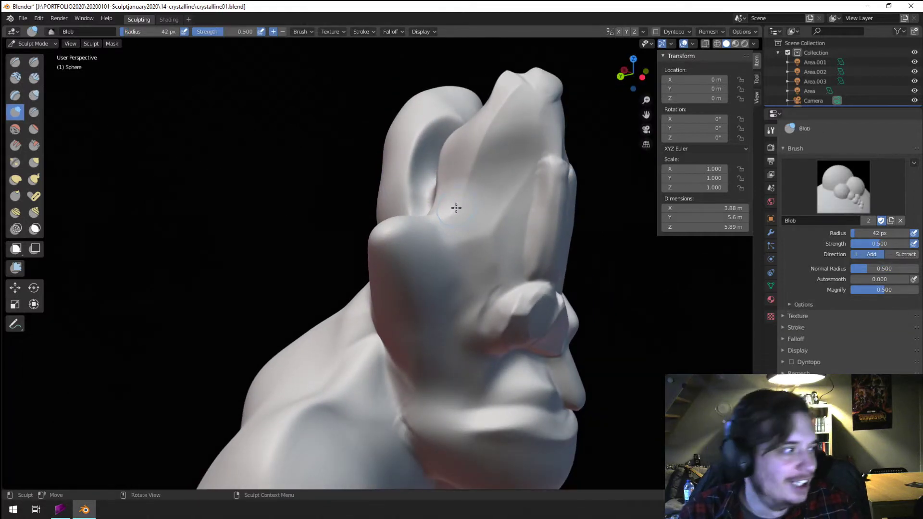
pyautogui.moveTo(448, 215); pyautogui.dragTo(484, 178)
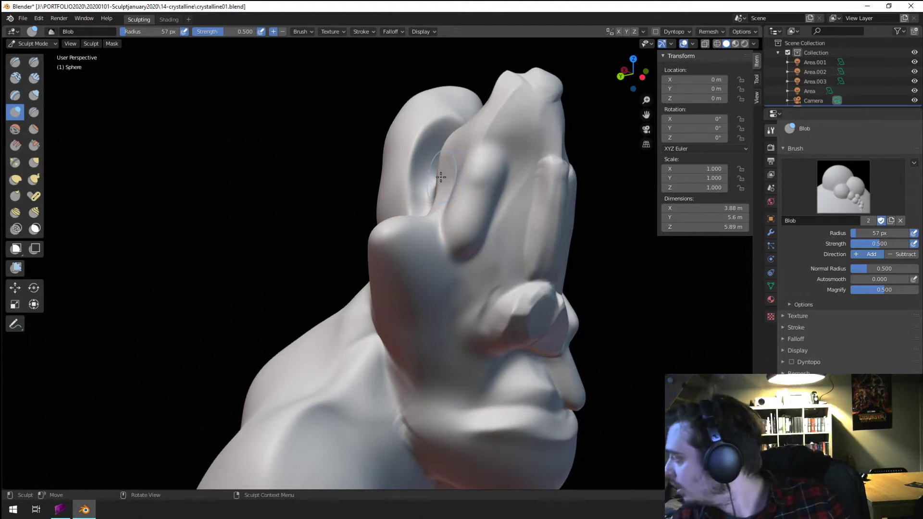
# - Refine the rounded strip on the crest's side above the ear using the Grab brush at a 113 px radius
pyautogui.press('g')
pyautogui.moveTo(422, 196)
pyautogui.mouseDown()
pyautogui.moveTo(457, 181)
pyautogui.moveTo(474, 143)
pyautogui.moveTo(482, 180)
pyautogui.mouseUp()
pyautogui.moveTo(468, 231)
pyautogui.mouseDown(button='middle')
pyautogui.moveTo(318, 181)
pyautogui.moveTo(330, 191)
pyautogui.moveTo(303, 202)
pyautogui.moveTo(319, 197)
pyautogui.mouseUp(button='middle')
pyautogui.press('f')
pyautogui.click(423, 210)
pyautogui.click(279, 195)
pyautogui.press('f')
pyautogui.click(325, 181)
pyautogui.press('f')
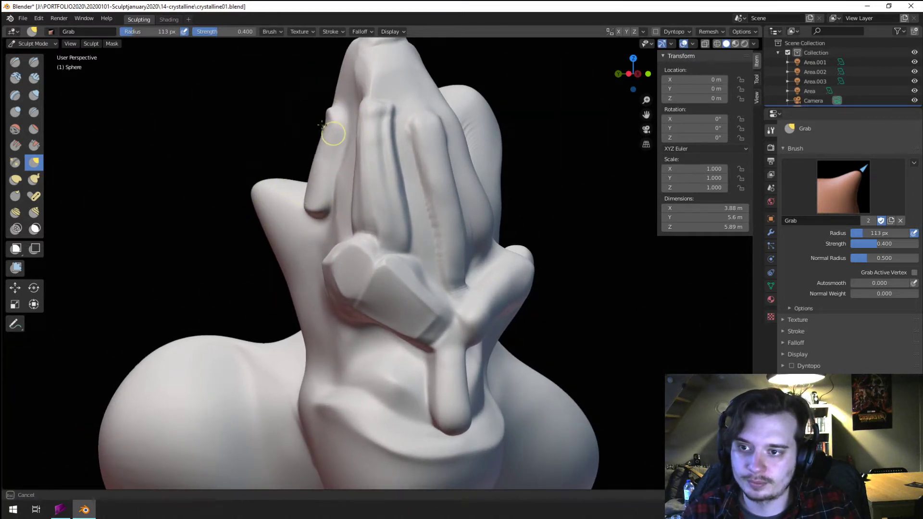
# - Build a raised strip in front of the right ear, running between the jaw and the crest's side strip, using the Blob brush at 84 px
pyautogui.keyDown('ctrl'); pyautogui.moveTo(316, 140); pyautogui.dragTo(310, 186, button='middle'); pyautogui.keyUp('ctrl')
pyautogui.moveTo(310, 186)
pyautogui.mouseDown(button='middle')
pyautogui.moveTo(282, 179)
pyautogui.moveTo(299, 187)
pyautogui.moveTo(321, 152)
pyautogui.mouseUp(button='middle')
pyautogui.moveTo(321, 153); pyautogui.dragTo(365, 146, button='middle')
pyautogui.scroll(3, 375, 145)
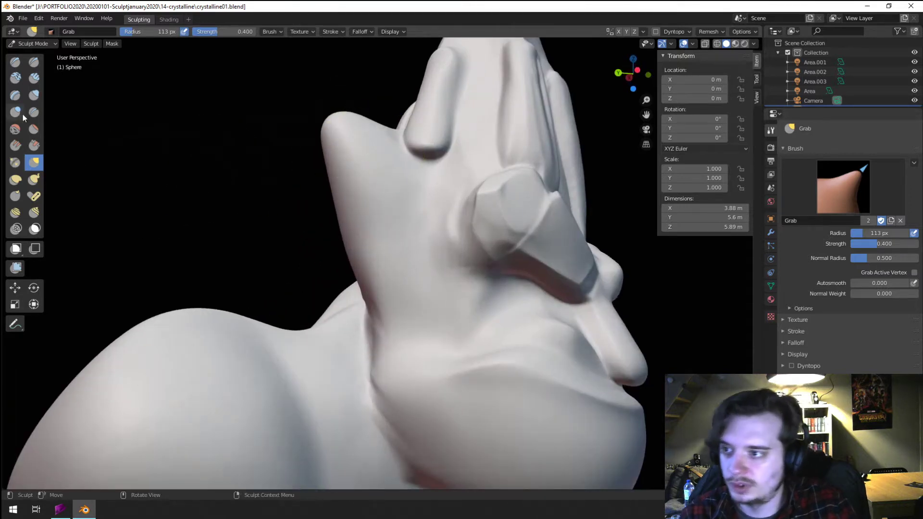
pyautogui.press('i')
pyautogui.click(16, 112)
pyautogui.press('f')
pyautogui.click(392, 292)
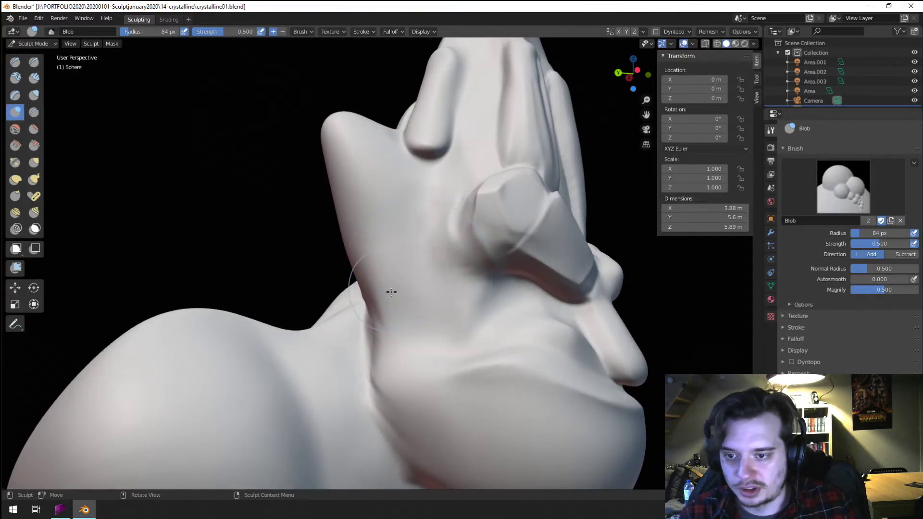
pyautogui.moveTo(412, 322)
pyautogui.mouseDown()
pyautogui.moveTo(412, 212)
pyautogui.moveTo(434, 122)
pyautogui.moveTo(405, 243)
pyautogui.mouseUp()
pyautogui.moveTo(406, 243)
pyautogui.mouseDown(button='middle')
pyautogui.moveTo(362, 255)
pyautogui.moveTo(284, 301)
pyautogui.mouseUp(button='middle')
# - Reshape the new strip's outer contour and its junction with the crest strip using the Grab brush at 93 and 89 px radii
pyautogui.press('g')
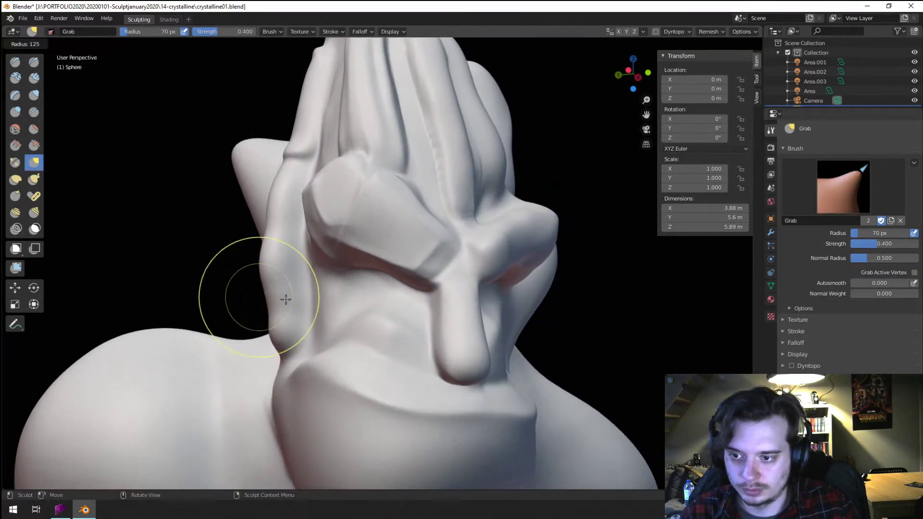
pyautogui.moveTo(275, 251); pyautogui.dragTo(278, 248)
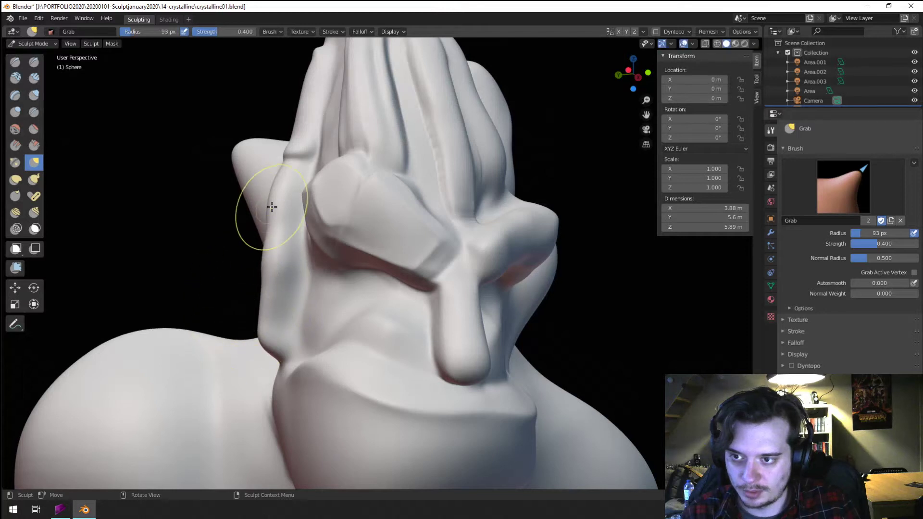
pyautogui.moveTo(297, 148); pyautogui.dragTo(296, 161)
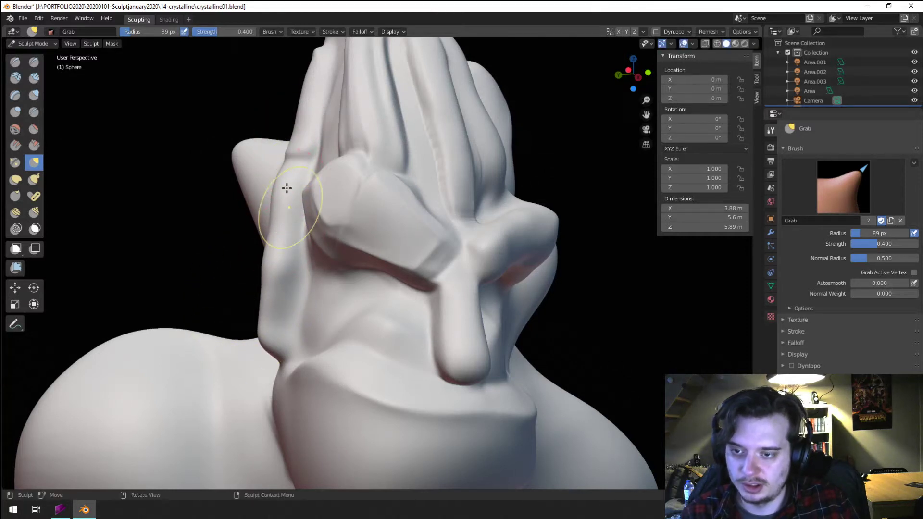
pyautogui.scroll(-5, 284, 193)
pyautogui.moveTo(271, 216)
pyautogui.mouseDown(button='middle')
pyautogui.moveTo(242, 253)
pyautogui.moveTo(308, 248)
pyautogui.mouseUp(button='middle')
pyautogui.scroll(3, 327, 201)
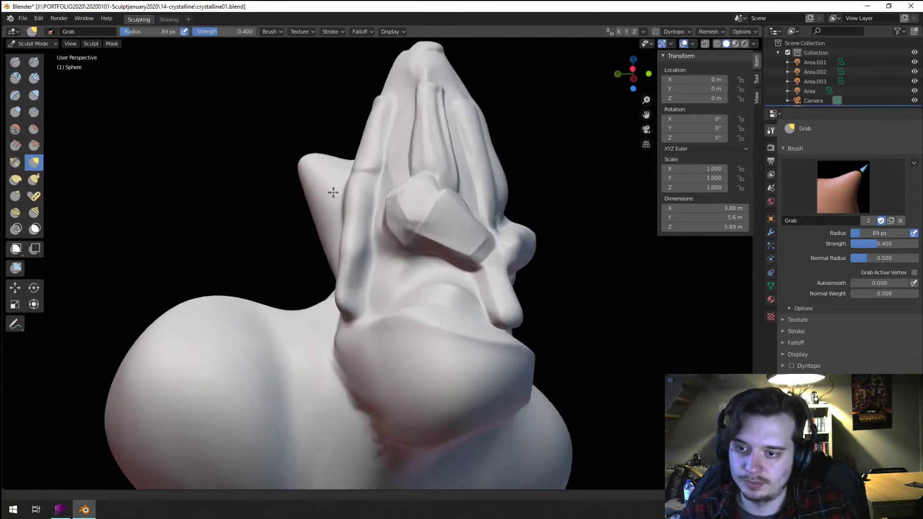
pyautogui.moveTo(331, 192); pyautogui.dragTo(361, 193, button='middle')
# - Flatten the outer face of the strip in front of the ear using the Scrape brush at a 76 px radius
pyautogui.click(33, 148)
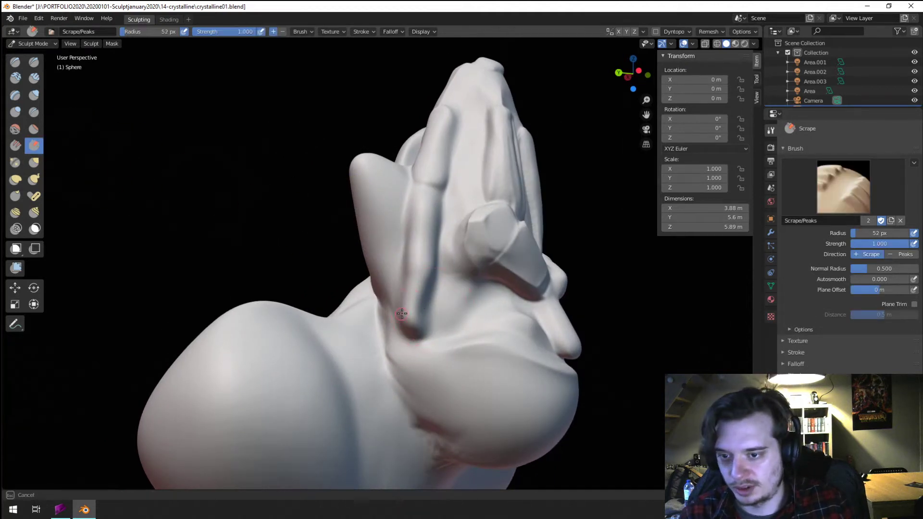
pyautogui.press('f')
pyautogui.moveTo(402, 313)
pyautogui.mouseDown()
pyautogui.moveTo(420, 244)
pyautogui.moveTo(420, 272)
pyautogui.moveTo(430, 168)
pyautogui.mouseUp()
pyautogui.click(422, 273)
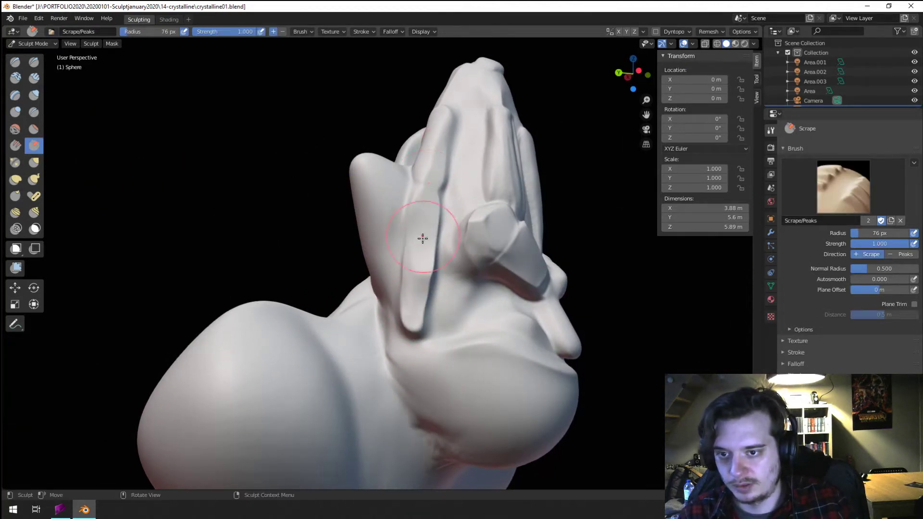
pyautogui.moveTo(423, 238)
pyautogui.mouseDown()
pyautogui.moveTo(437, 145)
pyautogui.moveTo(410, 248)
pyautogui.mouseUp()
pyautogui.moveTo(418, 281); pyautogui.dragTo(403, 278, button='middle')
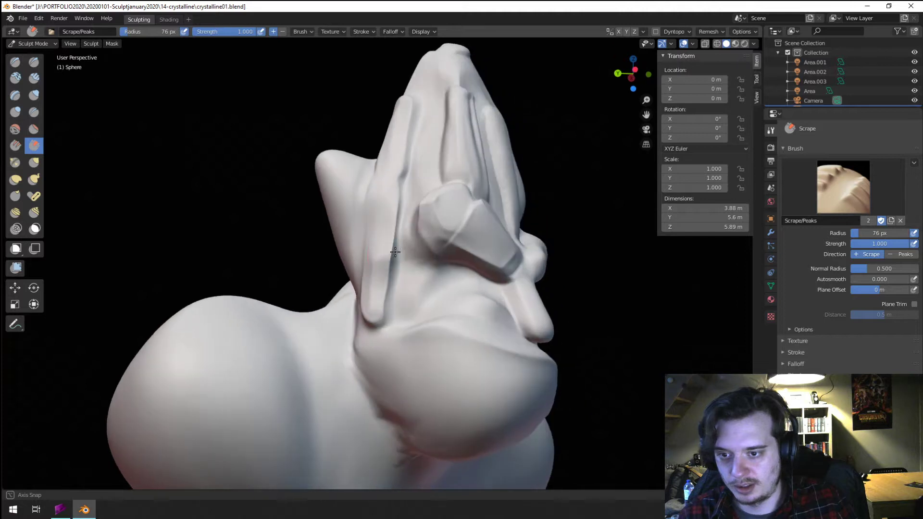
# - Scrape the front edge of the side strip from jaw to crest, reducing the brush radius to 60 px and 37 px
pyautogui.press('f')
pyautogui.click(402, 270)
pyautogui.moveTo(403, 270); pyautogui.dragTo(386, 318)
pyautogui.hotkey('ctrl', 'z')
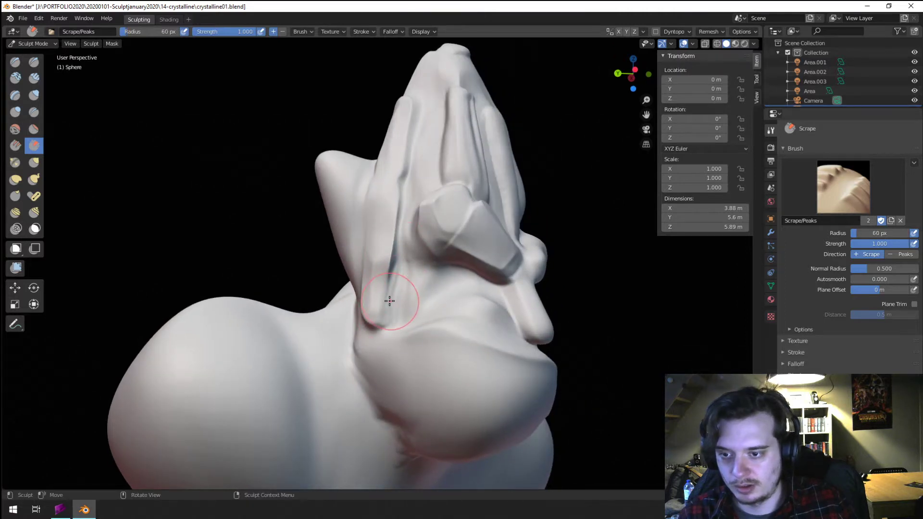
pyautogui.moveTo(386, 286); pyautogui.dragTo(386, 306, button='middle')
pyautogui.moveTo(403, 166)
pyautogui.mouseDown(button='middle')
pyautogui.moveTo(384, 289)
pyautogui.moveTo(375, 223)
pyautogui.mouseUp(button='middle')
pyautogui.press('f')
pyautogui.click(382, 305)
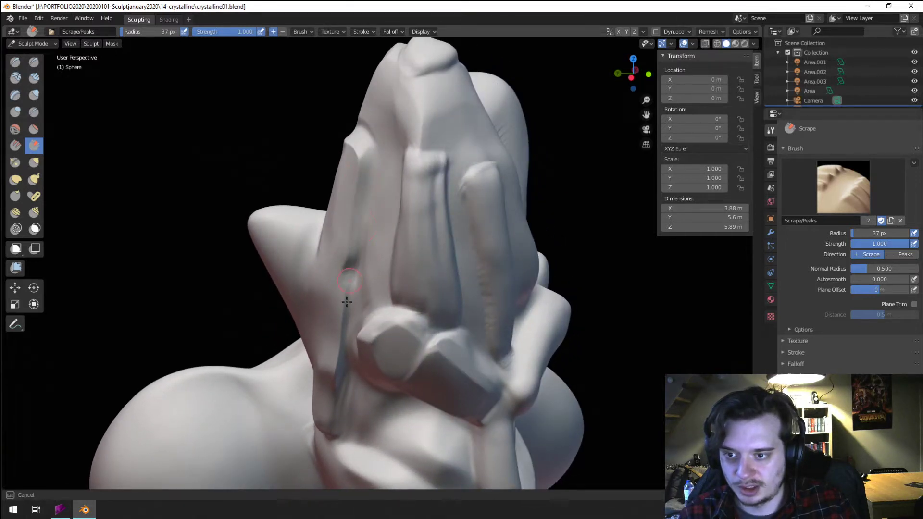
# - Straighten the front edge where the upper and lower side strips meet, using the Grab brush at 73 and 64 px radii
pyautogui.moveTo(365, 174); pyautogui.dragTo(395, 215, button='middle')
pyautogui.press('g')
pyautogui.press('f')
pyautogui.click(455, 192)
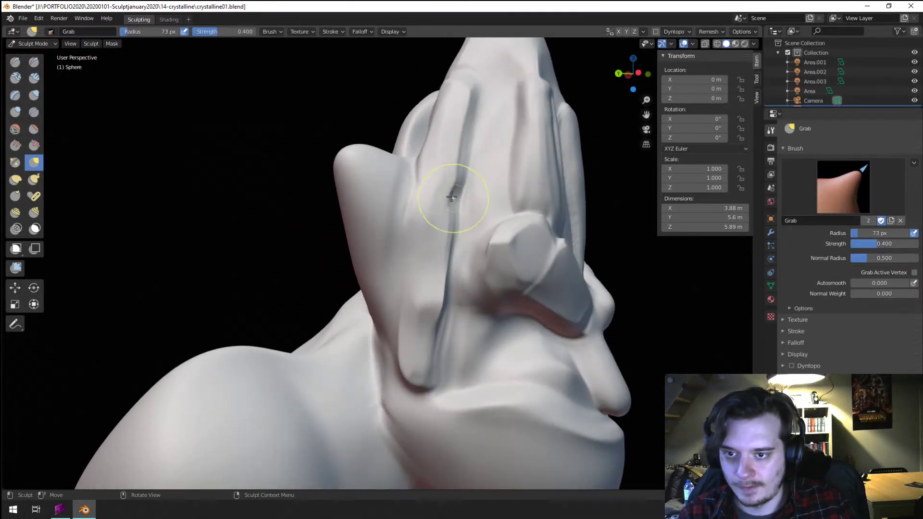
pyautogui.moveTo(451, 195); pyautogui.dragTo(460, 190)
pyautogui.press('f')
pyautogui.click(457, 183)
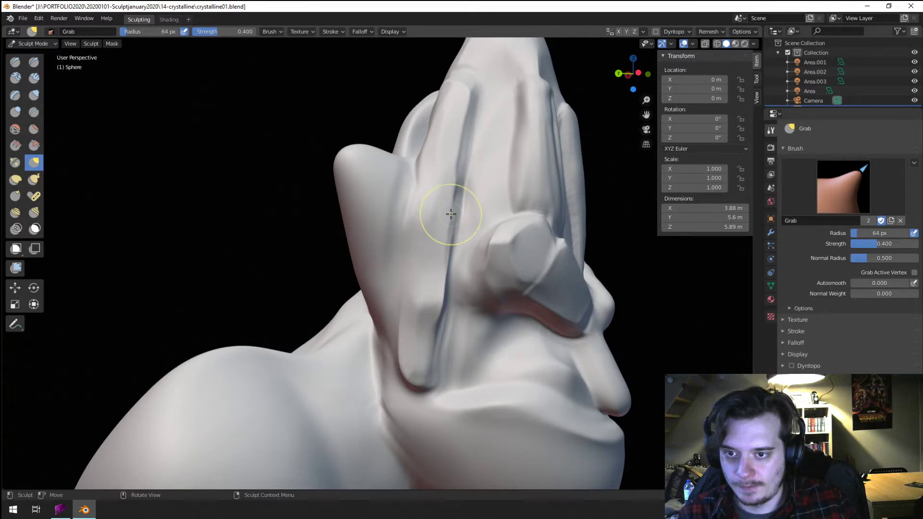
# - Refine the silhouette and lower part of the side strip in front of the ear using the Grab brush
pyautogui.moveTo(435, 313); pyautogui.dragTo(367, 310, button='middle')
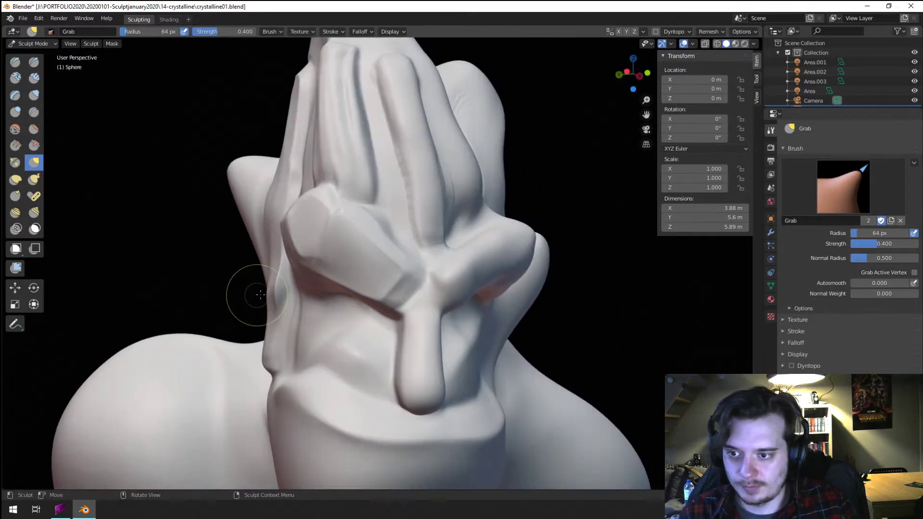
pyautogui.moveTo(272, 290); pyautogui.dragTo(288, 286)
pyautogui.moveTo(288, 286)
pyautogui.mouseDown(button='middle')
pyautogui.moveTo(303, 292)
pyautogui.moveTo(303, 305)
pyautogui.moveTo(372, 315)
pyautogui.mouseUp(button='middle')
pyautogui.press('f')
pyautogui.click(468, 310)
pyautogui.moveTo(453, 304)
pyautogui.mouseDown()
pyautogui.moveTo(434, 302)
pyautogui.moveTo(448, 326)
pyautogui.moveTo(440, 344)
pyautogui.mouseUp()
pyautogui.press('f')
pyautogui.click(418, 304)
pyautogui.press('f')
pyautogui.click(489, 318)
pyautogui.moveTo(444, 339)
pyautogui.mouseDown(button='middle')
pyautogui.moveTo(511, 328)
pyautogui.moveTo(419, 333)
pyautogui.moveTo(412, 359)
pyautogui.moveTo(443, 391)
pyautogui.mouseUp(button='middle')
# - Flatten the side strip's surface from its lower end up to the crest using the Flatten brush at a 64 px radius
pyautogui.click(34, 130)
pyautogui.moveTo(196, 226); pyautogui.dragTo(171, 212, button='middle')
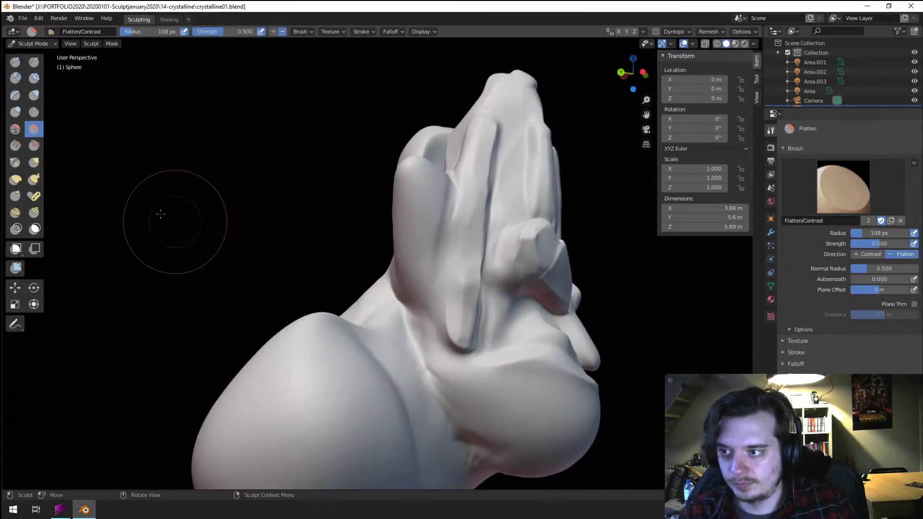
pyautogui.press('f')
pyautogui.click(463, 296)
pyautogui.moveTo(463, 296); pyautogui.dragTo(465, 291)
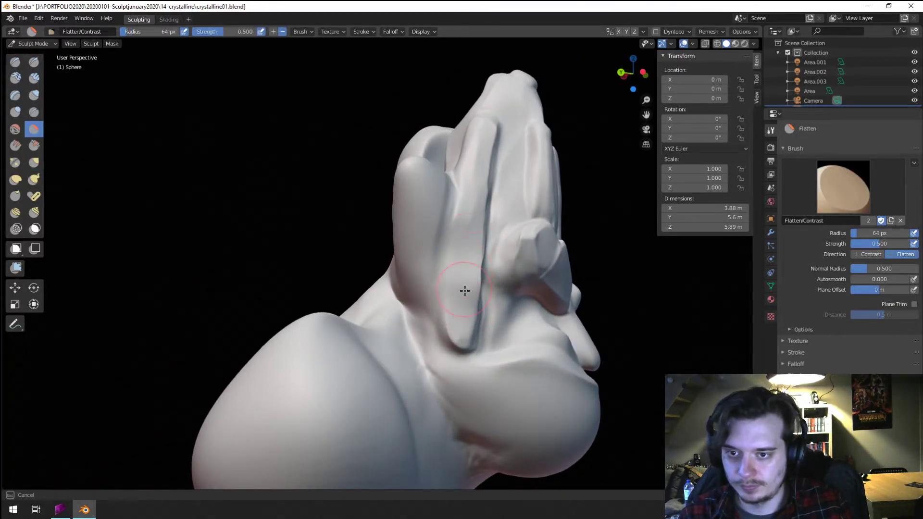
pyautogui.moveTo(474, 182); pyautogui.dragTo(476, 183)
pyautogui.moveTo(476, 183); pyautogui.dragTo(391, 268, button='middle')
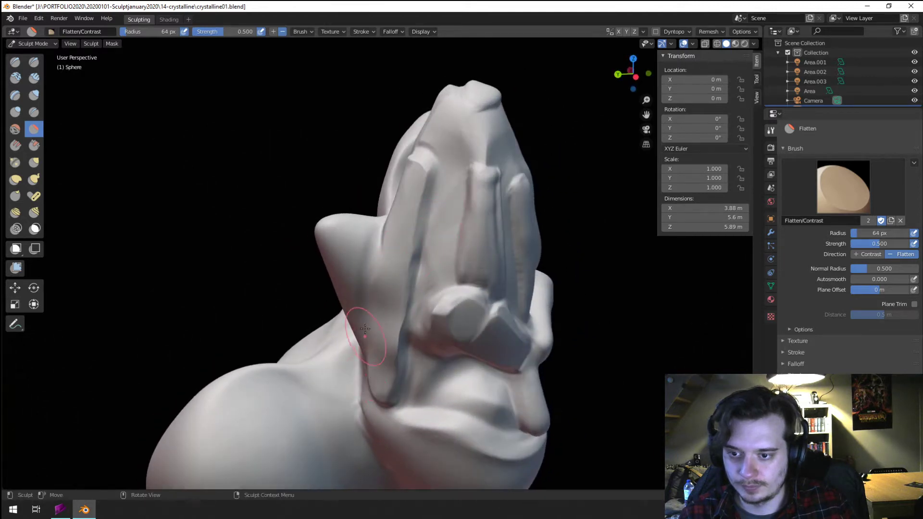
# - Adjust the outer contour of the side strip beside the cheek using the Grab brush
pyautogui.moveTo(365, 329)
pyautogui.mouseDown(button='middle')
pyautogui.moveTo(305, 289)
pyautogui.moveTo(306, 303)
pyautogui.mouseUp(button='middle')
pyautogui.press('g')
pyautogui.moveTo(306, 303); pyautogui.dragTo(267, 289)
pyautogui.press('f')
pyautogui.click(286, 270)
# - Scrape the side strip's front edge beside the brow using a 61 px brush radius
pyautogui.moveTo(286, 270)
pyautogui.mouseDown(button='middle')
pyautogui.moveTo(221, 268)
pyautogui.moveTo(319, 289)
pyautogui.mouseUp(button='middle')
pyautogui.hotkey('shift', 't')
pyautogui.press('f')
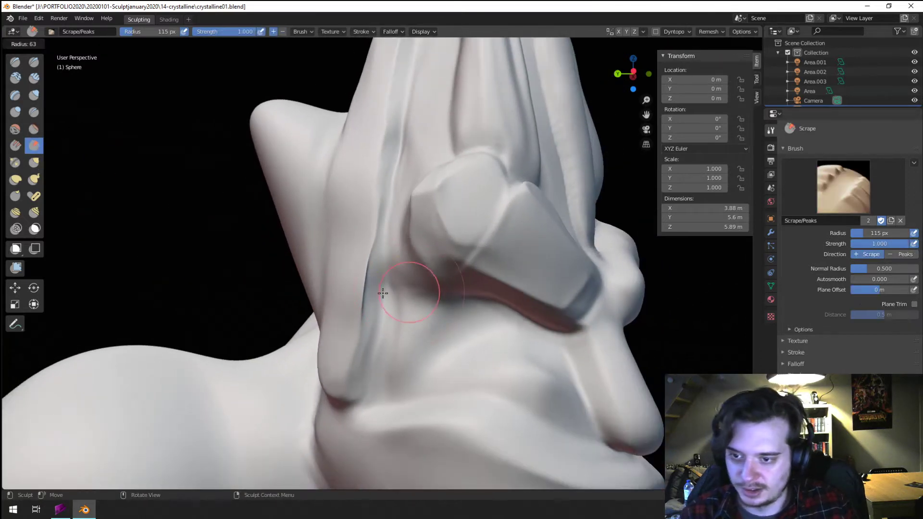
pyautogui.click(383, 294)
pyautogui.moveTo(359, 272); pyautogui.dragTo(368, 312)
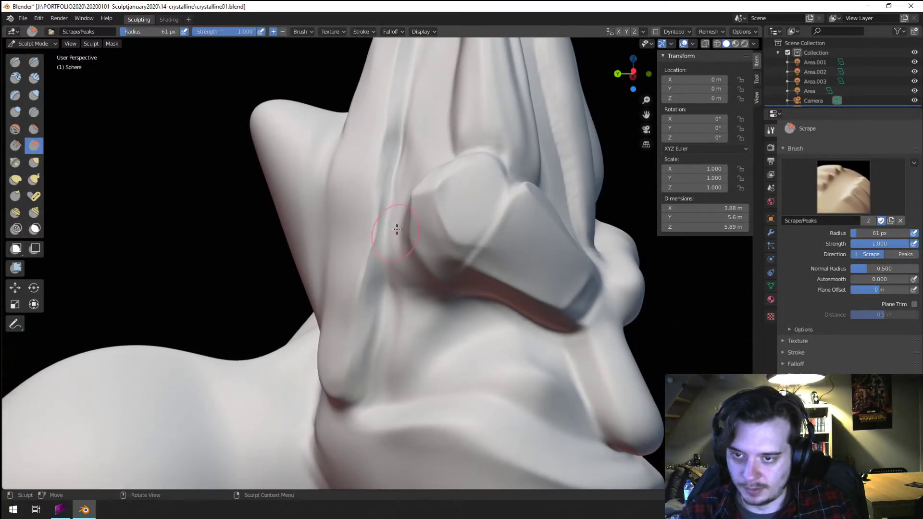
pyautogui.moveTo(397, 229); pyautogui.dragTo(385, 252, button='middle')
# - Flatten the front face of the wide forehead strip above the brow using the Scrape brush at an 89 px radius
pyautogui.moveTo(408, 221); pyautogui.dragTo(361, 270, button='middle')
pyautogui.press('f')
pyautogui.click(334, 249)
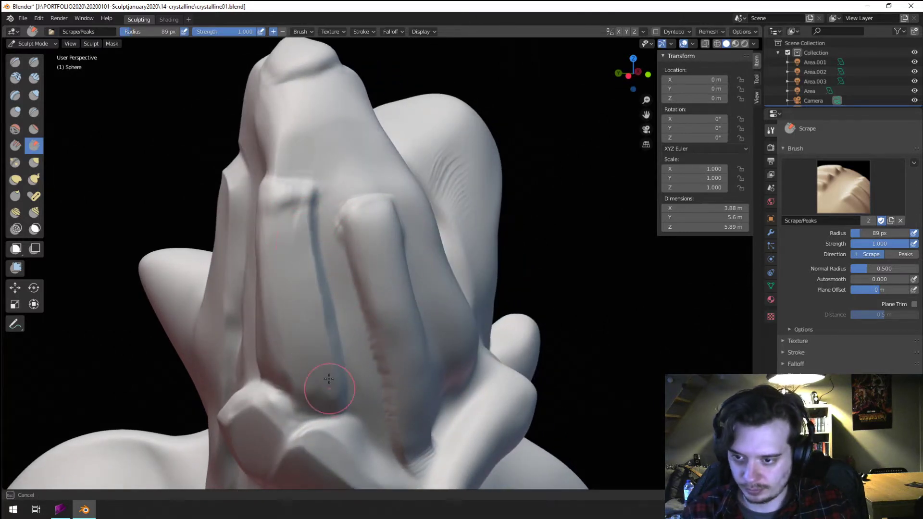
pyautogui.moveTo(309, 330); pyautogui.dragTo(375, 265, button='middle')
# - Cut a flat side plane along the forehead strip using the Scrape brush at a 78 px radius
pyautogui.press('f')
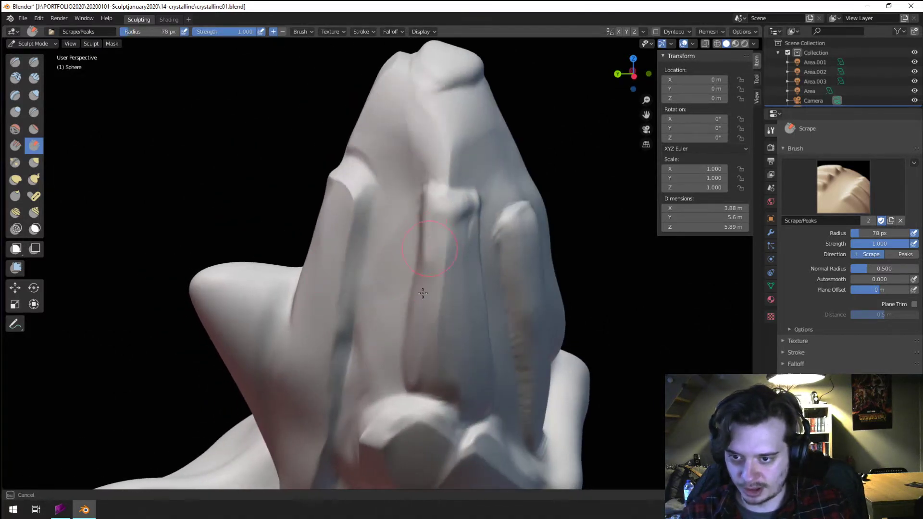
pyautogui.press('f')
pyautogui.moveTo(431, 220); pyautogui.dragTo(394, 327, button='middle')
pyautogui.moveTo(395, 327)
pyautogui.mouseDown()
pyautogui.moveTo(428, 321)
pyautogui.moveTo(399, 317)
pyautogui.moveTo(402, 299)
pyautogui.mouseUp()
pyautogui.moveTo(436, 269); pyautogui.dragTo(394, 284)
# - Flatten the recessed surface between the side and forehead strips using the Scrape brush at an 80 px radius
pyautogui.moveTo(394, 284)
pyautogui.mouseDown(button='middle')
pyautogui.moveTo(433, 258)
pyautogui.moveTo(500, 243)
pyautogui.mouseUp(button='middle')
pyautogui.press('f')
pyautogui.click(507, 239)
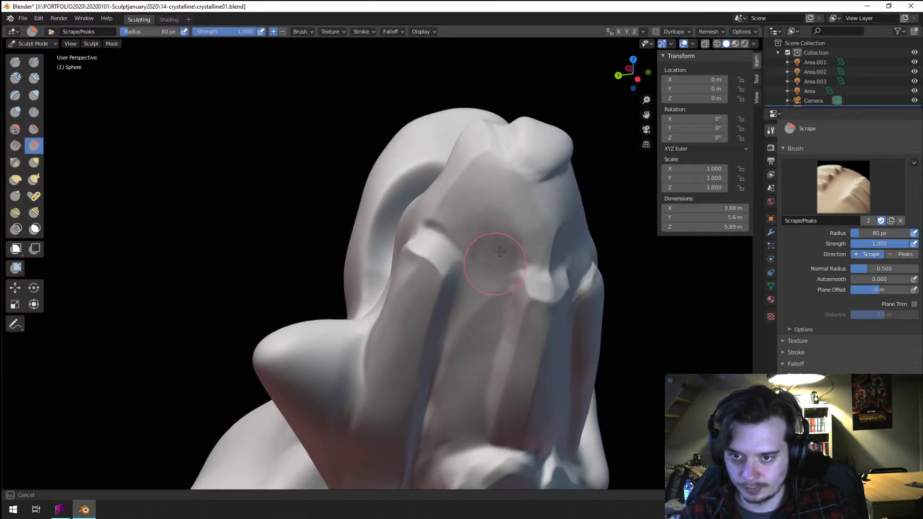
pyautogui.moveTo(500, 251)
pyautogui.mouseDown()
pyautogui.moveTo(474, 298)
pyautogui.moveTo(466, 350)
pyautogui.mouseUp()
pyautogui.moveTo(466, 350); pyautogui.dragTo(487, 238, button='middle')
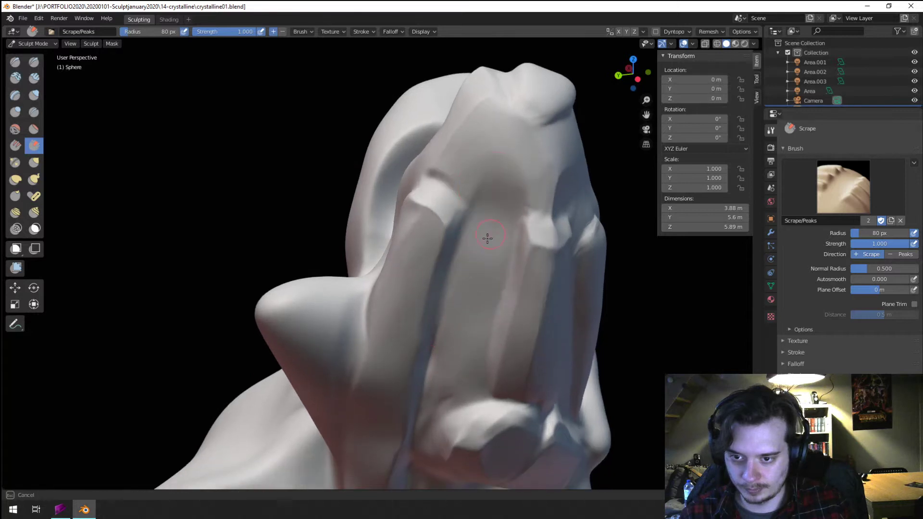
pyautogui.moveTo(494, 247)
pyautogui.mouseDown()
pyautogui.moveTo(469, 244)
pyautogui.moveTo(429, 159)
pyautogui.mouseUp()
# - Scrape the side strip down to its lower end at a 97 px radius, and adjust the form with Grab at 79 px
pyautogui.moveTo(487, 147)
pyautogui.mouseDown(button='middle')
pyautogui.moveTo(484, 200)
pyautogui.moveTo(430, 167)
pyautogui.moveTo(443, 196)
pyautogui.moveTo(429, 227)
pyautogui.moveTo(436, 249)
pyautogui.mouseUp(button='middle')
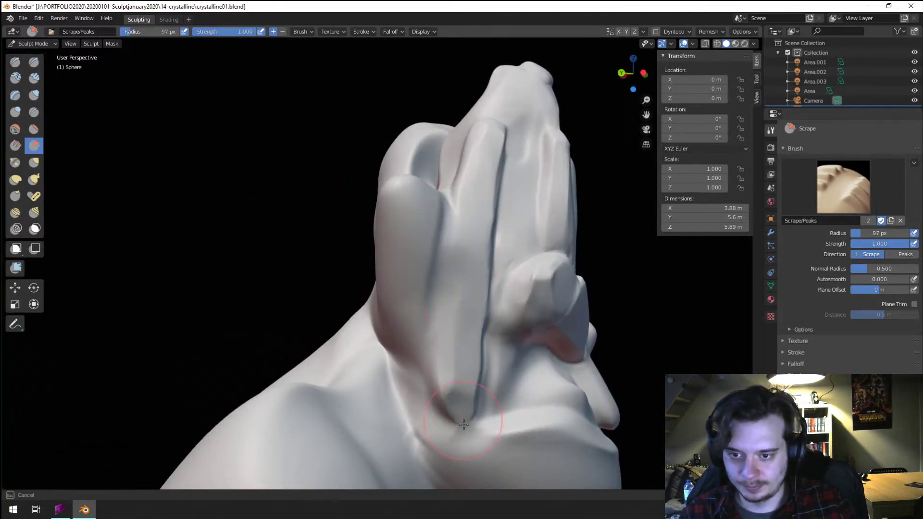
pyautogui.moveTo(452, 366)
pyautogui.mouseDown(button='middle')
pyautogui.moveTo(439, 322)
pyautogui.moveTo(473, 305)
pyautogui.moveTo(398, 287)
pyautogui.moveTo(403, 243)
pyautogui.moveTo(323, 267)
pyautogui.moveTo(264, 264)
pyautogui.moveTo(336, 247)
pyautogui.moveTo(250, 292)
pyautogui.moveTo(274, 289)
pyautogui.moveTo(284, 336)
pyautogui.moveTo(308, 269)
pyautogui.mouseUp(button='middle')
pyautogui.press('g')
pyautogui.press('f')
pyautogui.click(374, 299)
pyautogui.scroll(-2, 353, 262)
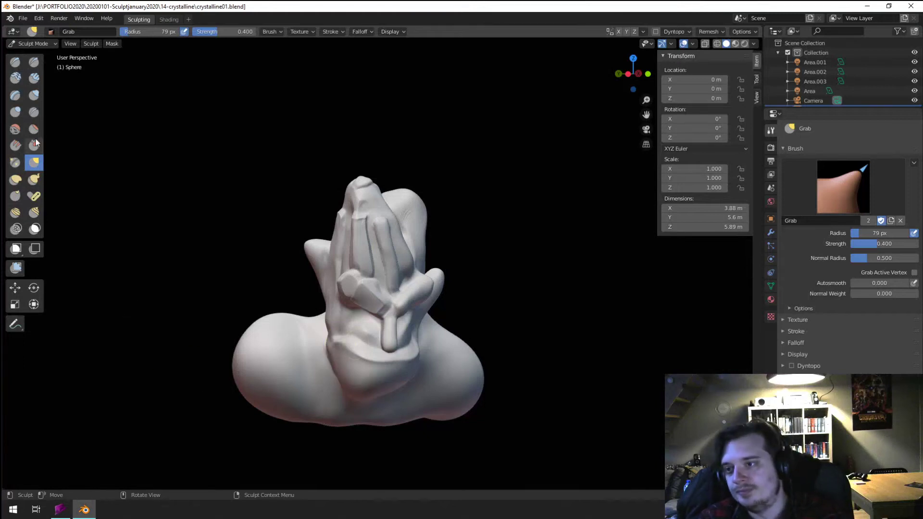
# - Enlarge both shoulders using the Inflate brush at 215 px and 169 px radii
pyautogui.click(34, 95)
pyautogui.moveTo(250, 300); pyautogui.dragTo(277, 304, button='middle')
pyautogui.moveTo(277, 304)
pyautogui.mouseDown()
pyautogui.moveTo(294, 359)
pyautogui.moveTo(276, 348)
pyautogui.mouseUp()
pyautogui.press('f')
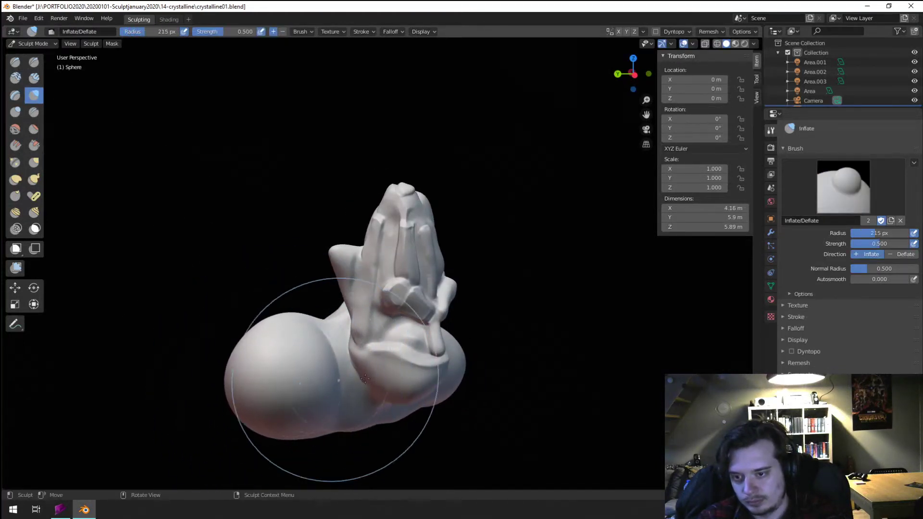
pyautogui.moveTo(401, 385); pyautogui.dragTo(348, 373, button='middle')
pyautogui.press('f')
pyautogui.click(442, 380)
pyautogui.moveTo(473, 379)
pyautogui.mouseDown()
pyautogui.moveTo(481, 363)
pyautogui.moveTo(422, 371)
pyautogui.mouseUp()
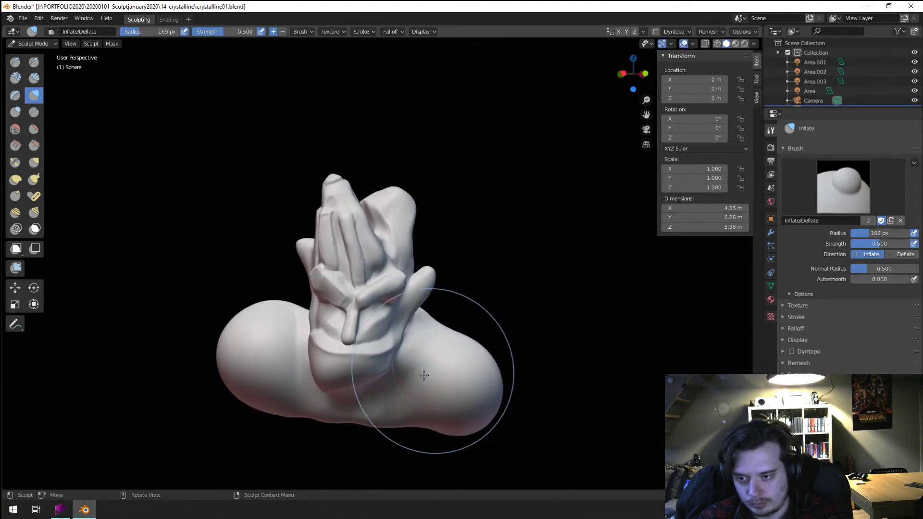
# - Cut a flat facet into the front of the character's right shoulder using the Scrape brush at a 109 px radius
pyautogui.moveTo(422, 371); pyautogui.dragTo(289, 313, button='middle')
pyautogui.click(34, 145)
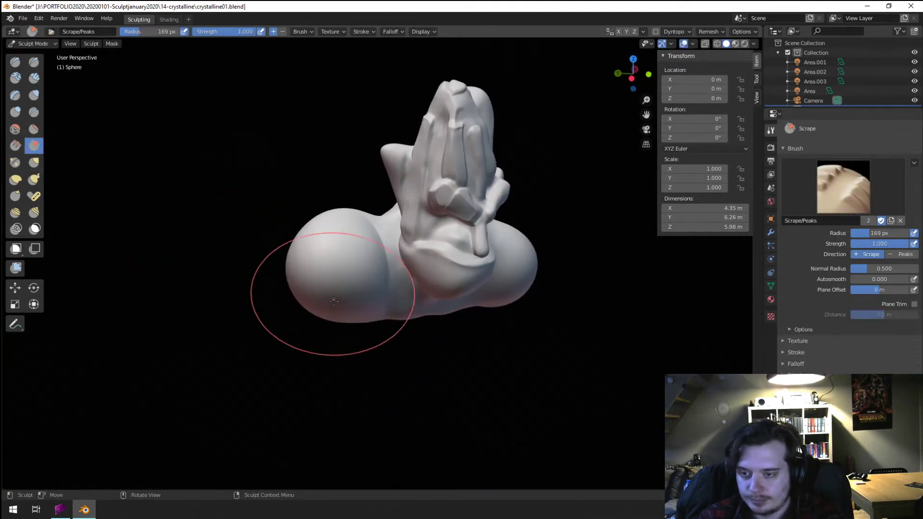
pyautogui.press('f')
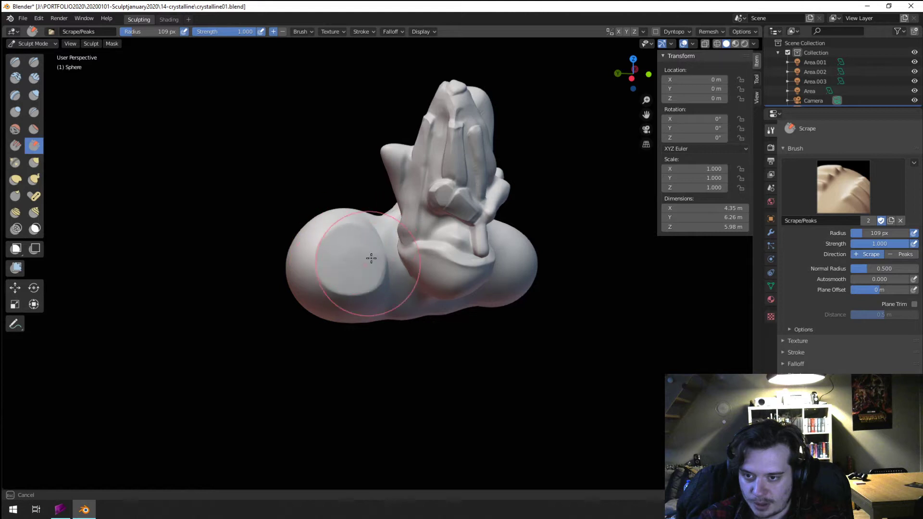
pyautogui.click(350, 270)
# - Cut angular facets into the outer side and upper surface of the right shoulder using the Scrape brush at 109 and 94 px radii
pyautogui.moveTo(351, 270)
pyautogui.mouseDown(button='middle')
pyautogui.moveTo(336, 233)
pyautogui.moveTo(404, 272)
pyautogui.mouseUp(button='middle')
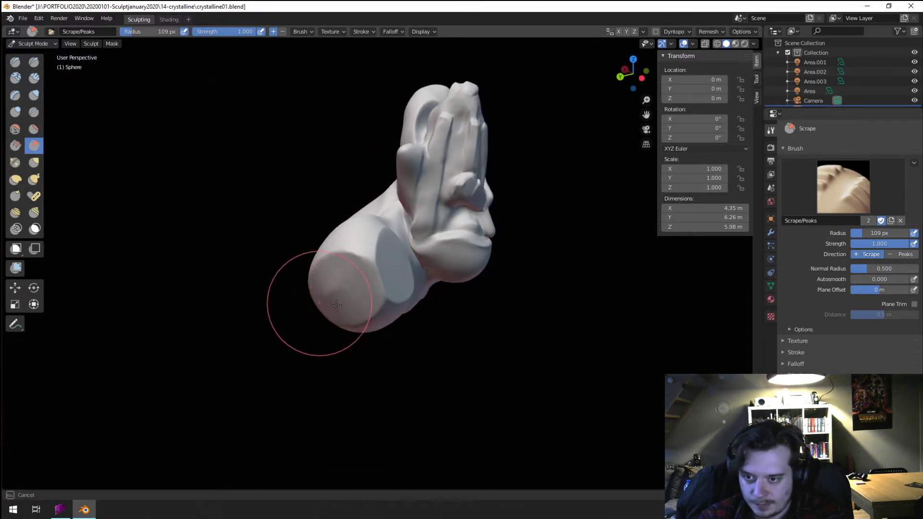
pyautogui.moveTo(331, 304); pyautogui.dragTo(361, 303, button='middle')
pyautogui.moveTo(360, 303); pyautogui.dragTo(369, 300)
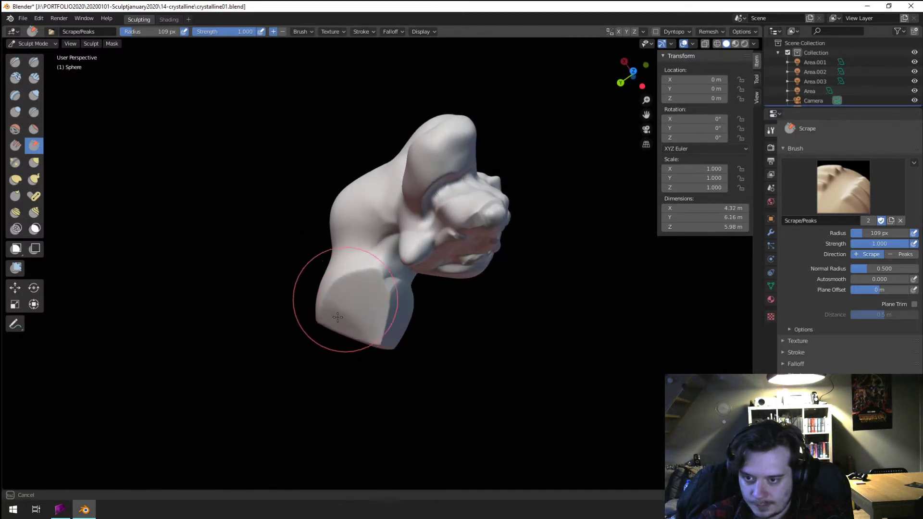
pyautogui.moveTo(346, 309)
pyautogui.mouseDown(button='middle')
pyautogui.moveTo(286, 221)
pyautogui.moveTo(286, 189)
pyautogui.moveTo(336, 248)
pyautogui.moveTo(333, 276)
pyautogui.moveTo(362, 275)
pyautogui.moveTo(382, 299)
pyautogui.mouseUp(button='middle')
pyautogui.press('f')
pyautogui.click(351, 252)
pyautogui.click(330, 275)
# - Adjust the right shoulder's form with the Grab brush, reducing the radius to 61 px
pyautogui.press('g')
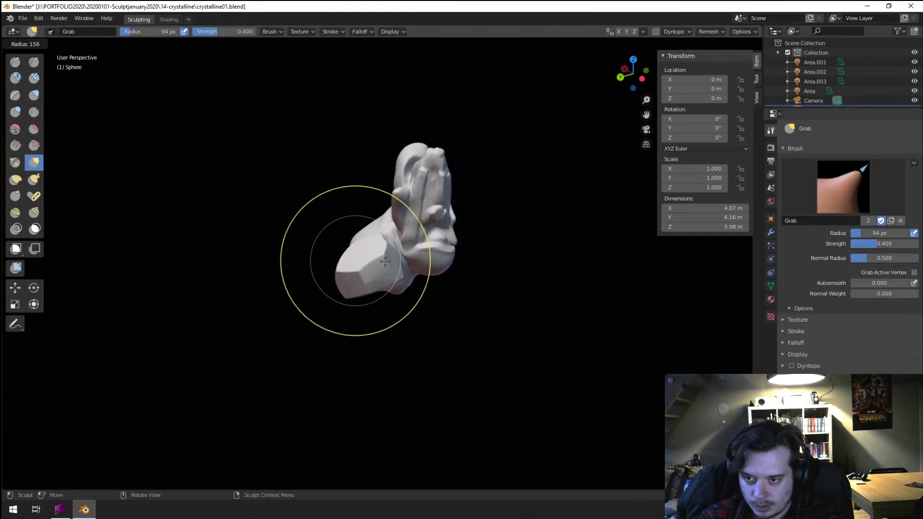
pyautogui.press('f')
pyautogui.moveTo(332, 216)
pyautogui.mouseDown(button='middle')
pyautogui.moveTo(258, 210)
pyautogui.moveTo(336, 217)
pyautogui.moveTo(378, 194)
pyautogui.mouseUp(button='middle')
pyautogui.press('f')
pyautogui.click(377, 245)
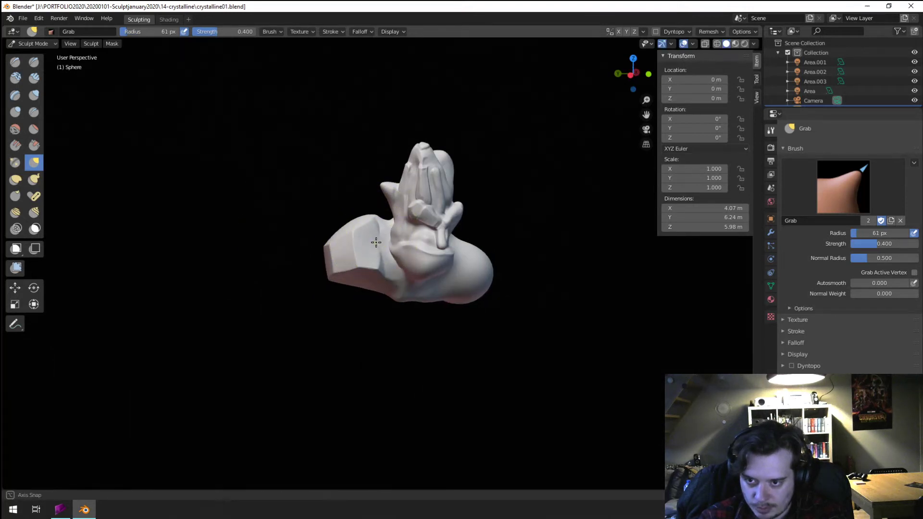
pyautogui.moveTo(376, 243); pyautogui.dragTo(377, 241, button='middle')
pyautogui.scroll(5, 402, 200)
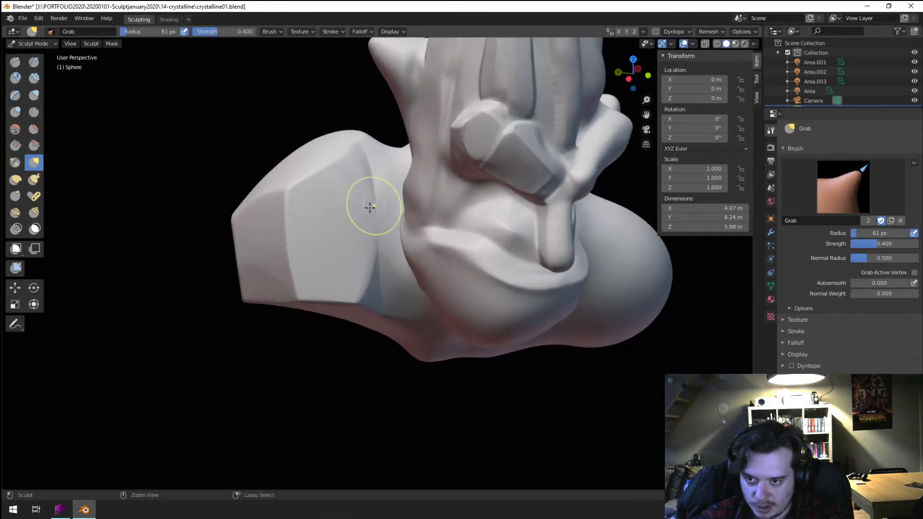
# - Define the right shoulder's edges toward the neck and chest using the Crease brush at 68 and 52 px radii
pyautogui.click(34, 112)
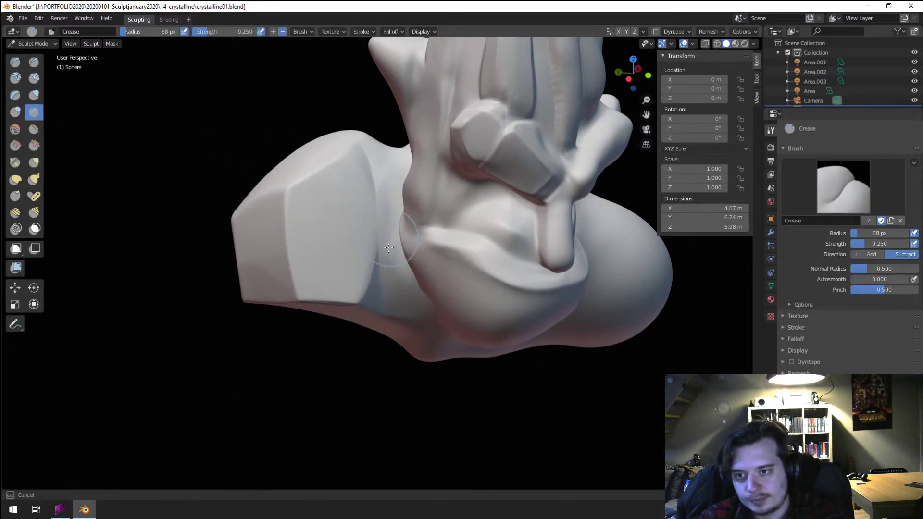
pyautogui.moveTo(388, 233); pyautogui.dragTo(385, 217)
pyautogui.moveTo(375, 279)
pyautogui.mouseDown(button='middle')
pyautogui.moveTo(383, 190)
pyautogui.moveTo(367, 264)
pyautogui.mouseUp(button='middle')
pyautogui.scroll(-2, 383, 224)
pyautogui.press('f')
pyautogui.click(357, 272)
pyautogui.moveTo(377, 271); pyautogui.dragTo(328, 331)
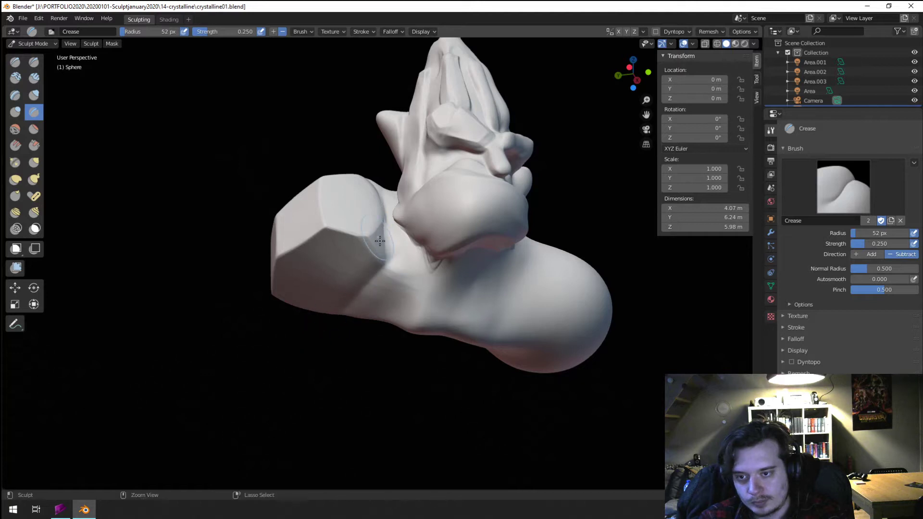
pyautogui.keyDown('ctrl'); pyautogui.moveTo(379, 241); pyautogui.dragTo(368, 284, button='middle'); pyautogui.keyUp('ctrl')
pyautogui.moveTo(368, 283)
pyautogui.mouseDown(button='middle')
pyautogui.moveTo(342, 338)
pyautogui.moveTo(336, 327)
pyautogui.moveTo(363, 291)
pyautogui.moveTo(317, 279)
pyautogui.mouseUp(button='middle')
# - Cut flat facets into the front and outer side of the left shoulder using the Scrape brush, starting at a 54 px radius
pyautogui.click(34, 146)
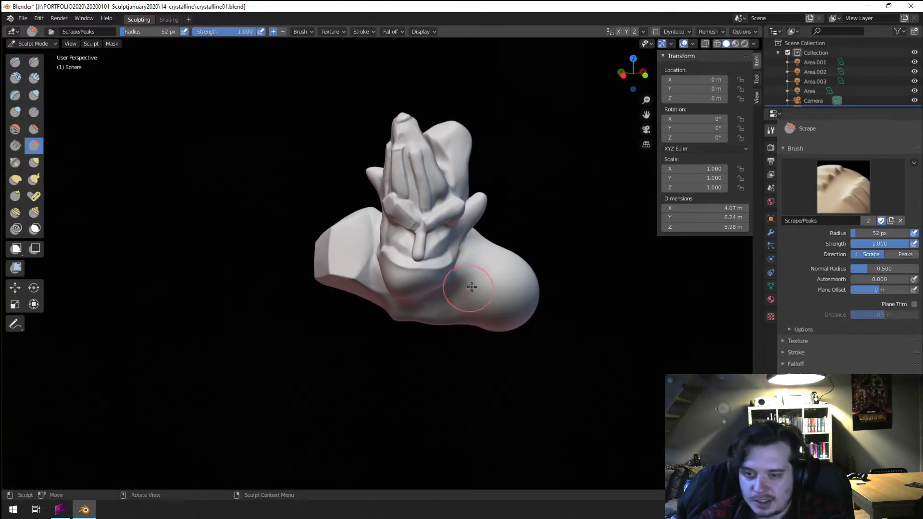
pyautogui.moveTo(478, 282)
pyautogui.mouseDown(button='middle')
pyautogui.moveTo(464, 315)
pyautogui.moveTo(519, 262)
pyautogui.mouseUp(button='middle')
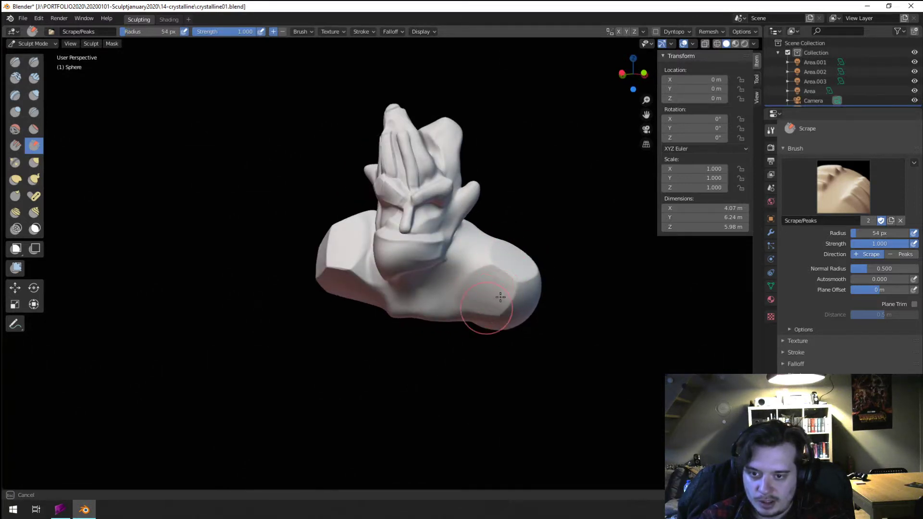
pyautogui.moveTo(500, 297); pyautogui.dragTo(503, 291)
pyautogui.moveTo(504, 291)
pyautogui.mouseDown(button='middle')
pyautogui.moveTo(458, 279)
pyautogui.moveTo(489, 284)
pyautogui.mouseUp(button='middle')
pyautogui.press('f')
pyautogui.click(484, 280)
pyautogui.moveTo(476, 276)
pyautogui.mouseDown()
pyautogui.moveTo(451, 265)
pyautogui.moveTo(443, 281)
pyautogui.mouseUp()
pyautogui.moveTo(444, 281)
pyautogui.mouseDown(button='middle')
pyautogui.moveTo(556, 278)
pyautogui.moveTo(558, 292)
pyautogui.mouseUp(button='middle')
# - Raise and widen the left shoulder's upper contour using the Grab brush at 126 and 171 px radii
pyautogui.press('g')
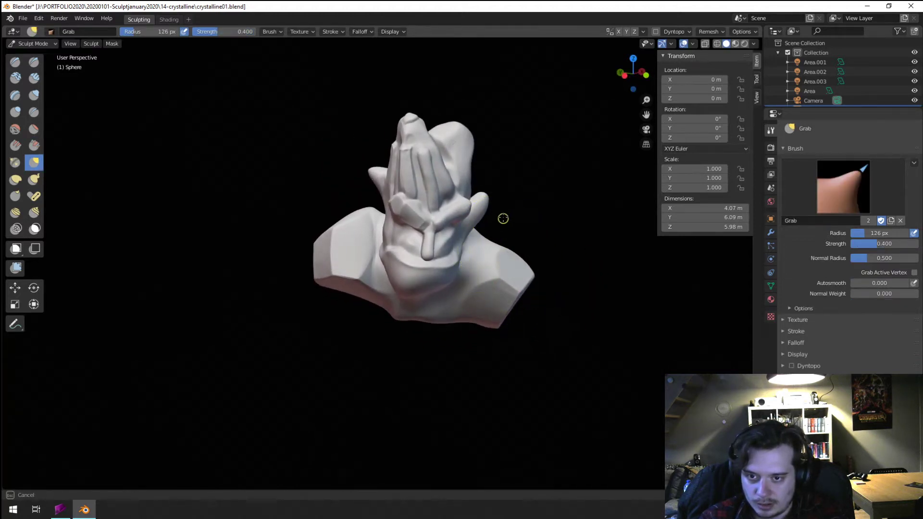
pyautogui.press('f')
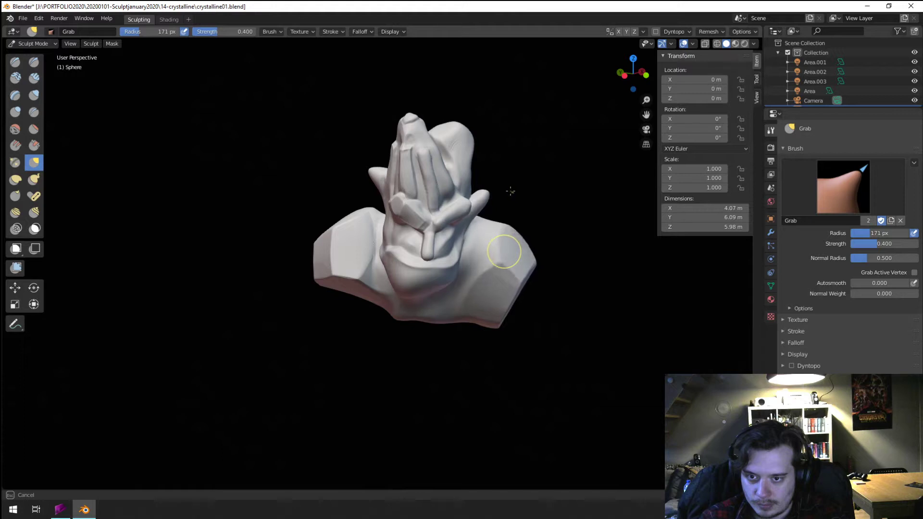
pyautogui.moveTo(511, 191); pyautogui.dragTo(513, 195)
pyautogui.moveTo(514, 199)
pyautogui.mouseDown(button='middle')
pyautogui.moveTo(360, 253)
pyautogui.moveTo(526, 186)
pyautogui.moveTo(525, 202)
pyautogui.moveTo(480, 224)
pyautogui.moveTo(479, 168)
pyautogui.mouseUp(button='middle')
pyautogui.scroll(1, 361, 254)
pyautogui.scroll(-1, 525, 188)
pyautogui.scroll(2, 478, 169)
# - Cut flat facets into the lower chest between the shoulders using the Scrape brush at 147 and 97 px radii
pyautogui.click(34, 145)
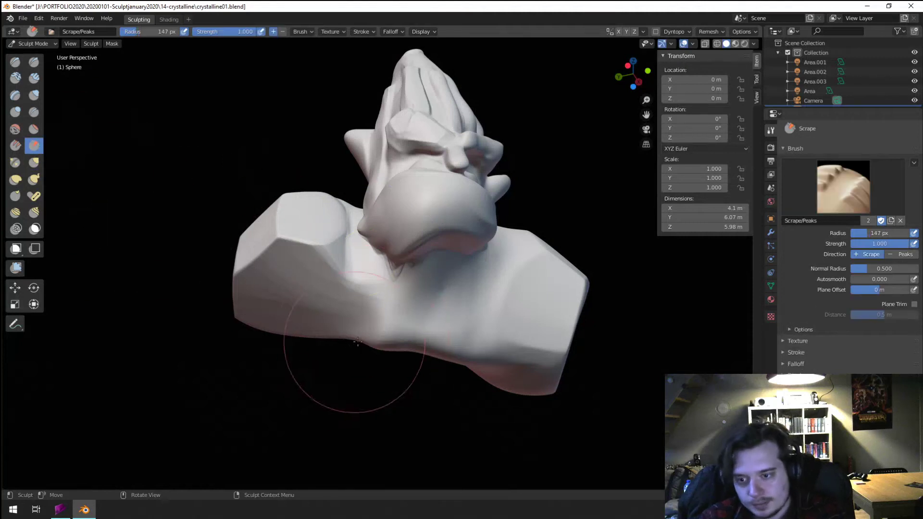
pyautogui.moveTo(357, 342)
pyautogui.mouseDown()
pyautogui.moveTo(447, 336)
pyautogui.moveTo(416, 334)
pyautogui.mouseUp()
pyautogui.moveTo(415, 332); pyautogui.dragTo(378, 302, button='middle')
pyautogui.press('f')
pyautogui.click(370, 317)
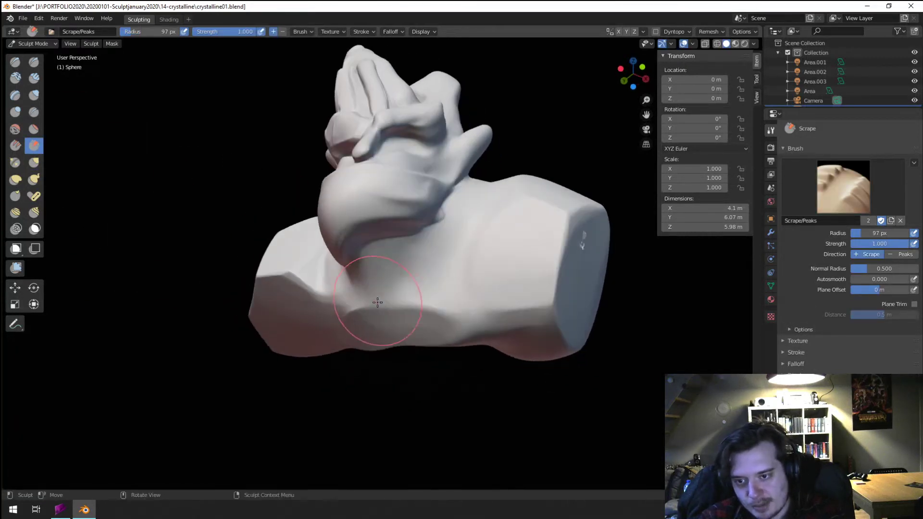
pyautogui.moveTo(447, 256); pyautogui.dragTo(454, 250)
# - Cut angular facets into the chin and jaw using the Scrape brush, starting at a 52 px radius
pyautogui.moveTo(418, 275); pyautogui.dragTo(428, 255, button='middle')
pyautogui.press('f')
pyautogui.click(396, 223)
pyautogui.moveTo(355, 225); pyautogui.dragTo(364, 211)
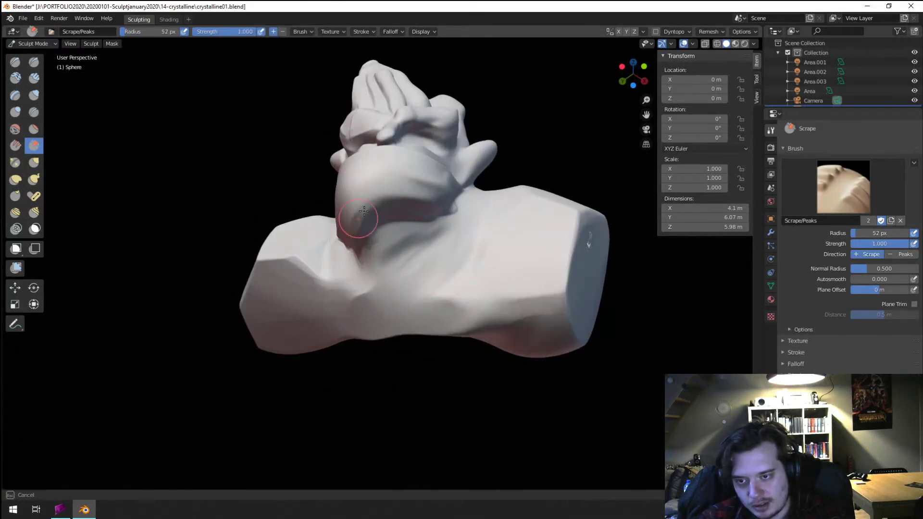
pyautogui.moveTo(373, 203)
pyautogui.mouseDown(button='middle')
pyautogui.moveTo(404, 231)
pyautogui.moveTo(402, 258)
pyautogui.moveTo(387, 259)
pyautogui.mouseUp(button='middle')
pyautogui.press('f')
pyautogui.moveTo(399, 256); pyautogui.dragTo(401, 255)
pyautogui.moveTo(401, 254)
pyautogui.keyDown('ctrl'); pyautogui.mouseDown(button='middle')
pyautogui.moveTo(404, 285)
pyautogui.moveTo(430, 268)
pyautogui.mouseUp(button='middle'); pyautogui.keyUp('ctrl')
# - Reshape the faceted chin and jaw with the Grab brush, changing its radius between strokes
pyautogui.press('g')
pyautogui.press('f')
pyautogui.click(452, 268)
pyautogui.moveTo(397, 267); pyautogui.dragTo(385, 308)
pyautogui.moveTo(385, 306); pyautogui.dragTo(373, 324, button='middle')
pyautogui.press('f')
pyautogui.click(427, 324)
pyautogui.moveTo(379, 304); pyautogui.dragTo(374, 316)
# - Adjust the right side of the jaw using Grab at 106 px, and reshape the head with a resized brush
pyautogui.moveTo(374, 315)
pyautogui.mouseDown(button='middle')
pyautogui.moveTo(390, 332)
pyautogui.moveTo(418, 327)
pyautogui.mouseUp(button='middle')
pyautogui.moveTo(420, 293); pyautogui.dragTo(389, 294, button='middle')
pyautogui.moveTo(367, 265); pyautogui.dragTo(363, 241, button='middle')
pyautogui.scroll(2, 364, 240)
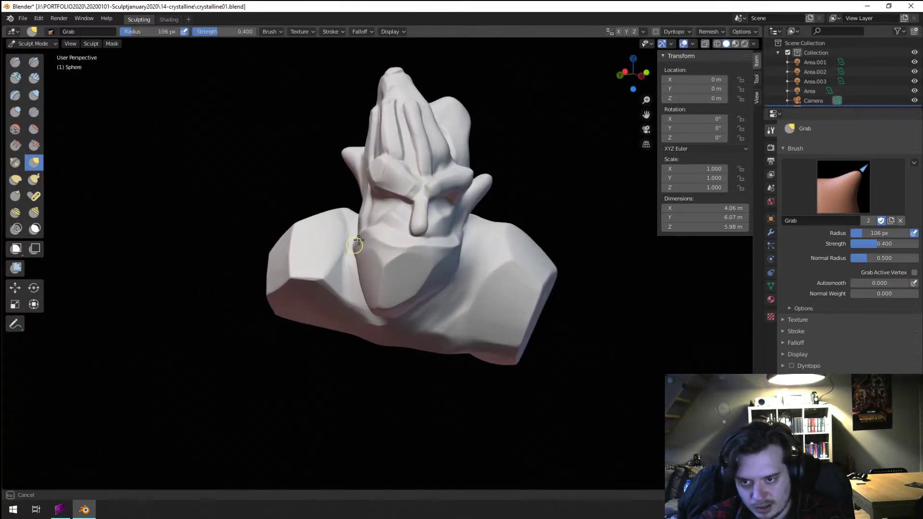
pyautogui.moveTo(359, 239); pyautogui.dragTo(355, 246)
pyautogui.moveTo(355, 244)
pyautogui.mouseDown(button='middle')
pyautogui.moveTo(301, 254)
pyautogui.moveTo(328, 256)
pyautogui.moveTo(294, 255)
pyautogui.moveTo(296, 236)
pyautogui.mouseUp(button='middle')
pyautogui.press('f')
pyautogui.click(310, 241)
pyautogui.press('f')
pyautogui.click(336, 224)
pyautogui.moveTo(296, 206); pyautogui.dragTo(255, 207)
pyautogui.moveTo(216, 217)
pyautogui.mouseDown(button='middle')
pyautogui.moveTo(286, 222)
pyautogui.moveTo(255, 248)
pyautogui.mouseUp(button='middle')
pyautogui.click(33, 129)
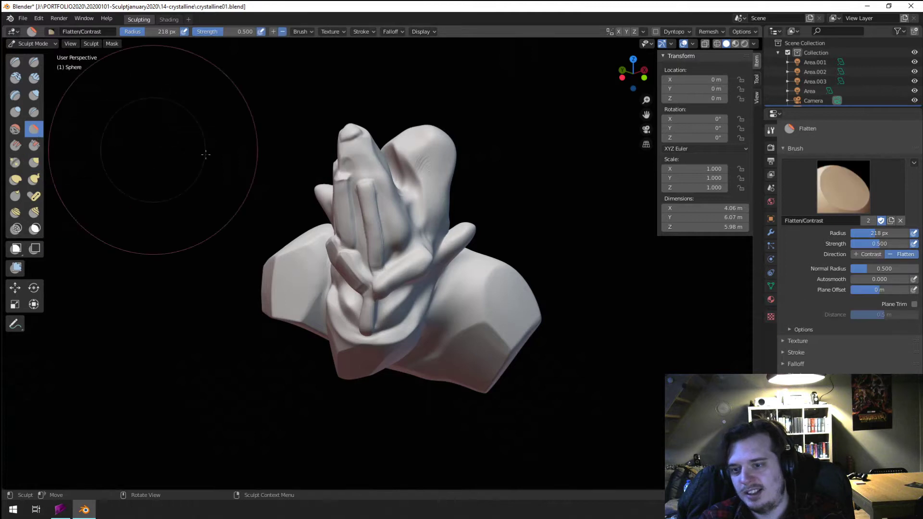
pyautogui.moveTo(152, 149); pyautogui.dragTo(371, 268, button='middle')
pyautogui.moveTo(378, 213)
pyautogui.mouseDown(button='middle')
pyautogui.moveTo(314, 207)
pyautogui.moveTo(305, 181)
pyautogui.mouseUp(button='middle')
# - Push the tall head crest down toward the skull using the Grab brush at 173 and 133 px radii
pyautogui.press('g')
pyautogui.moveTo(297, 163); pyautogui.dragTo(351, 185)
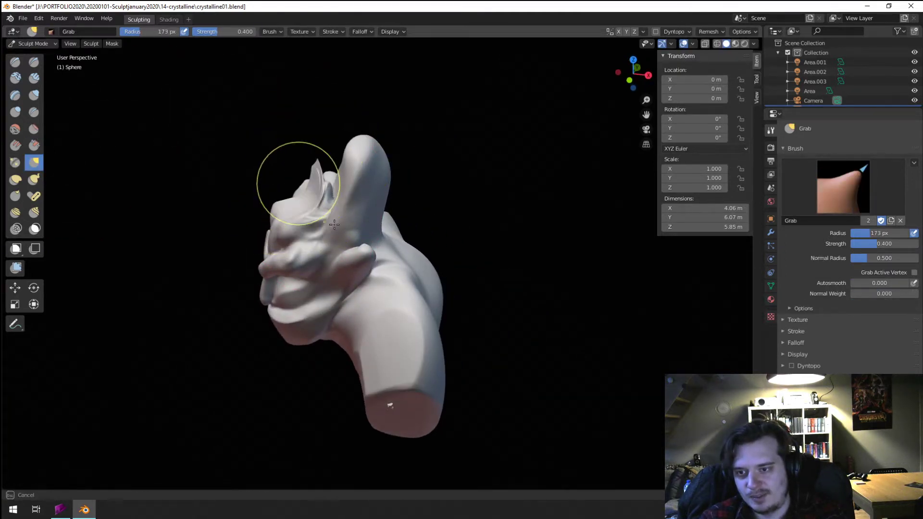
pyautogui.moveTo(356, 186); pyautogui.dragTo(423, 193, button='middle')
pyautogui.press('f')
pyautogui.click(456, 191)
pyautogui.moveTo(368, 218)
pyautogui.mouseDown(button='middle')
pyautogui.moveTo(384, 192)
pyautogui.moveTo(409, 276)
pyautogui.mouseUp(button='middle')
pyautogui.moveTo(409, 277); pyautogui.dragTo(384, 298)
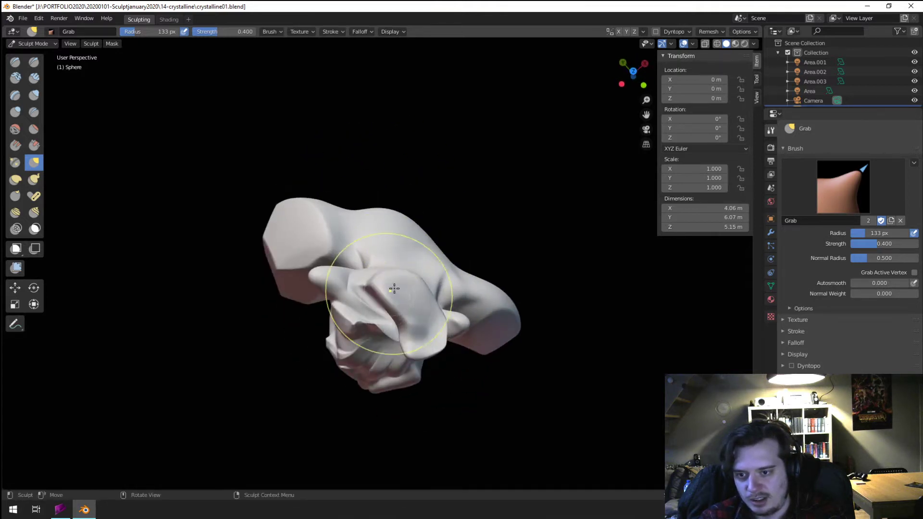
# - Lower the remaining crest peaks further from several sides using the Grab brush at a 133 px radius
pyautogui.moveTo(385, 298); pyautogui.dragTo(423, 202, button='middle')
pyautogui.moveTo(423, 202)
pyautogui.mouseDown()
pyautogui.moveTo(414, 267)
pyautogui.moveTo(409, 249)
pyautogui.mouseUp()
pyautogui.moveTo(409, 250); pyautogui.dragTo(392, 206, button='middle')
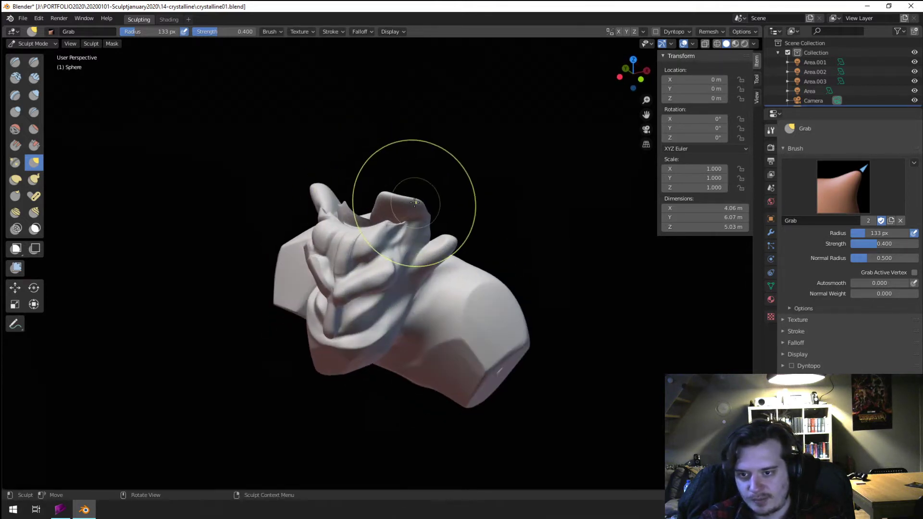
pyautogui.moveTo(391, 206)
pyautogui.mouseDown()
pyautogui.moveTo(388, 216)
pyautogui.moveTo(346, 230)
pyautogui.mouseUp()
pyautogui.moveTo(346, 231)
pyautogui.mouseDown(button='middle')
pyautogui.moveTo(311, 233)
pyautogui.moveTo(264, 206)
pyautogui.mouseUp(button='middle')
pyautogui.moveTo(264, 206); pyautogui.dragTo(294, 207)
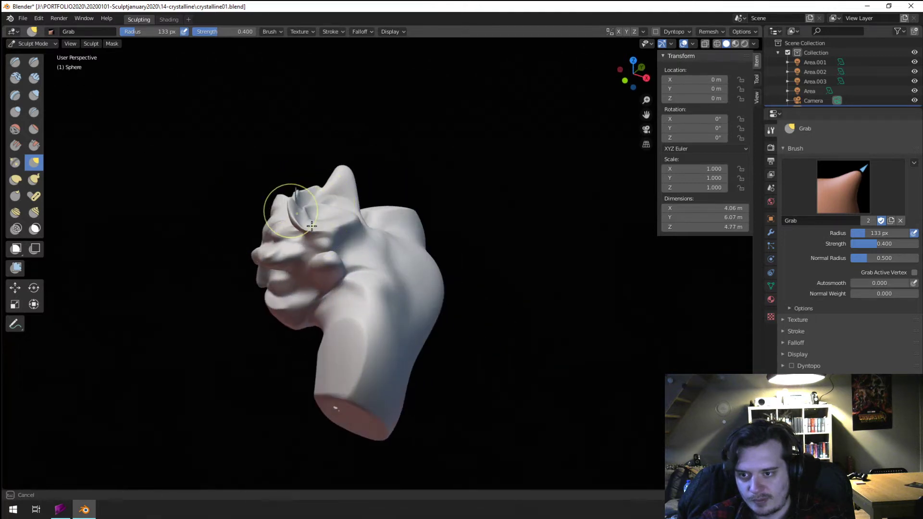
pyautogui.moveTo(295, 206)
pyautogui.mouseDown(button='middle')
pyautogui.moveTo(412, 189)
pyautogui.moveTo(390, 188)
pyautogui.mouseUp(button='middle')
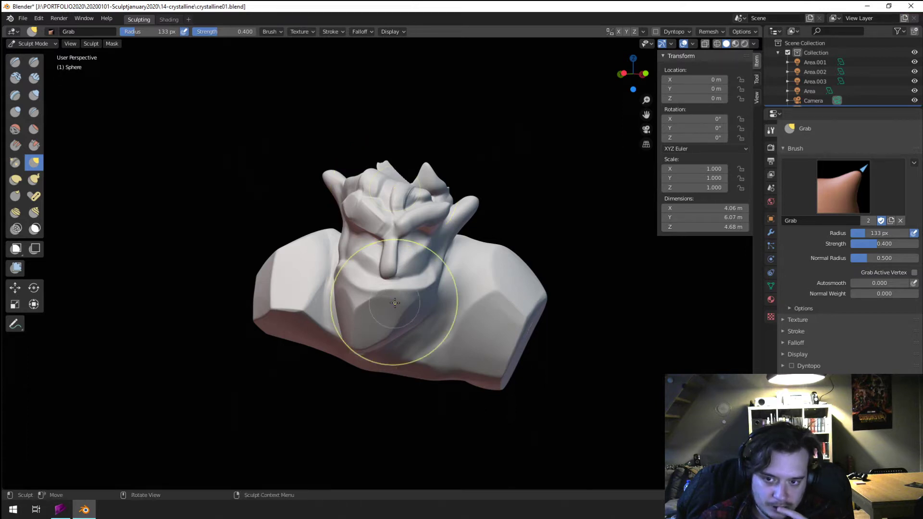
# - Carve creases below the left brow and along the right side of the head using the Crease brush at 82 px
pyautogui.moveTo(423, 389); pyautogui.dragTo(289, 287, button='middle')
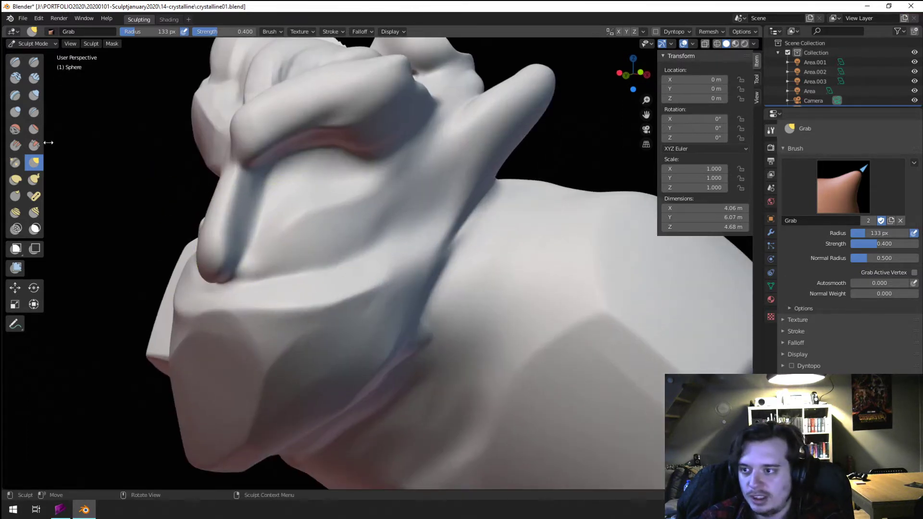
pyautogui.click(34, 112)
pyautogui.moveTo(340, 185)
pyautogui.mouseDown()
pyautogui.moveTo(323, 191)
pyautogui.moveTo(356, 192)
pyautogui.moveTo(418, 146)
pyautogui.mouseUp()
pyautogui.moveTo(418, 145)
pyautogui.mouseDown(button='middle')
pyautogui.moveTo(373, 202)
pyautogui.moveTo(507, 259)
pyautogui.mouseUp(button='middle')
pyautogui.moveTo(527, 252)
pyautogui.mouseDown()
pyautogui.moveTo(531, 270)
pyautogui.moveTo(478, 283)
pyautogui.moveTo(489, 241)
pyautogui.moveTo(456, 236)
pyautogui.moveTo(414, 259)
pyautogui.moveTo(406, 241)
pyautogui.moveTo(430, 131)
pyautogui.moveTo(409, 240)
pyautogui.moveTo(377, 244)
pyautogui.moveTo(380, 287)
pyautogui.mouseUp()
pyautogui.moveTo(437, 131); pyautogui.dragTo(433, 118)
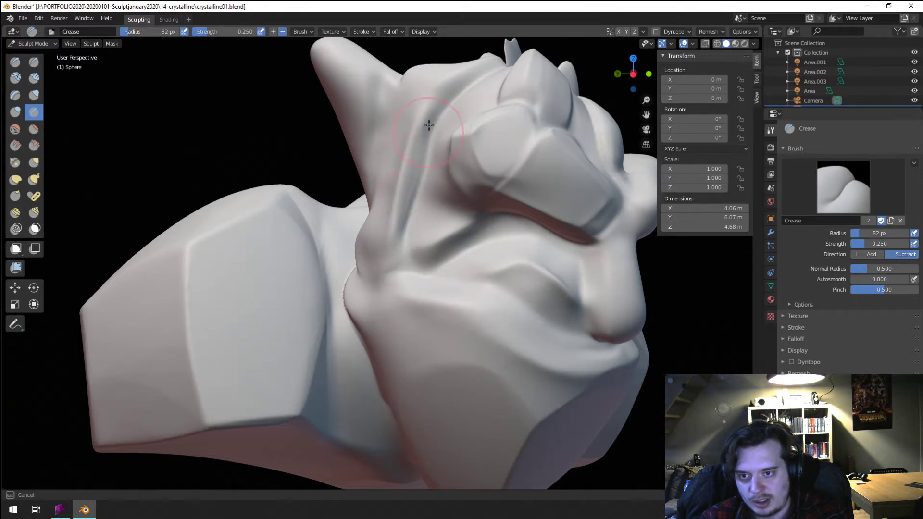
# - Sharpen the right jaw corner and the folds on both cheeks using the Crease brush at a 53 px radius
pyautogui.press('f')
pyautogui.click(375, 269)
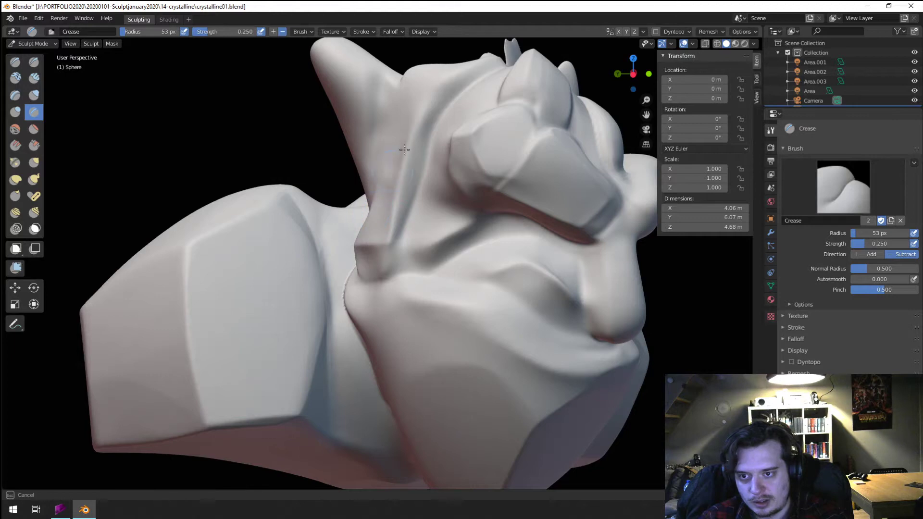
pyautogui.scroll(-4, 404, 149)
pyautogui.moveTo(404, 150); pyautogui.dragTo(361, 206, button='middle')
pyautogui.scroll(4, 361, 206)
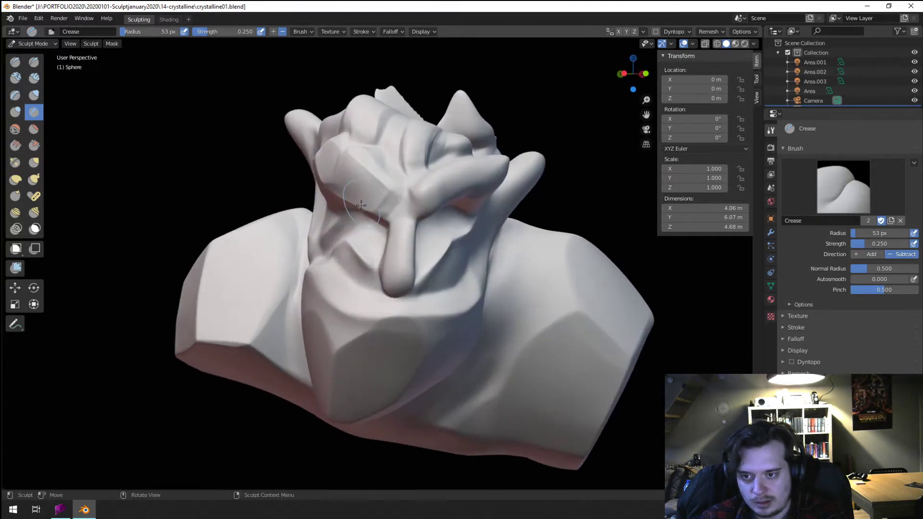
pyautogui.scroll(3, 380, 197)
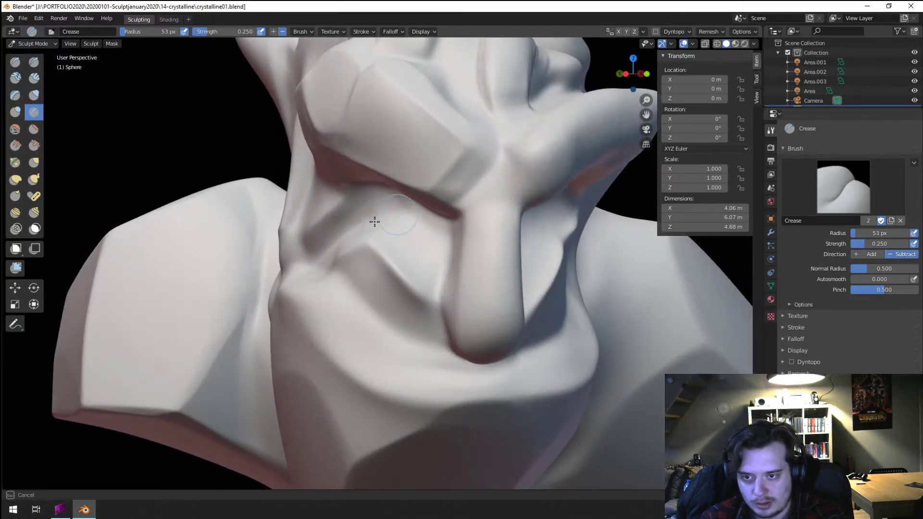
pyautogui.scroll(-4, 448, 229)
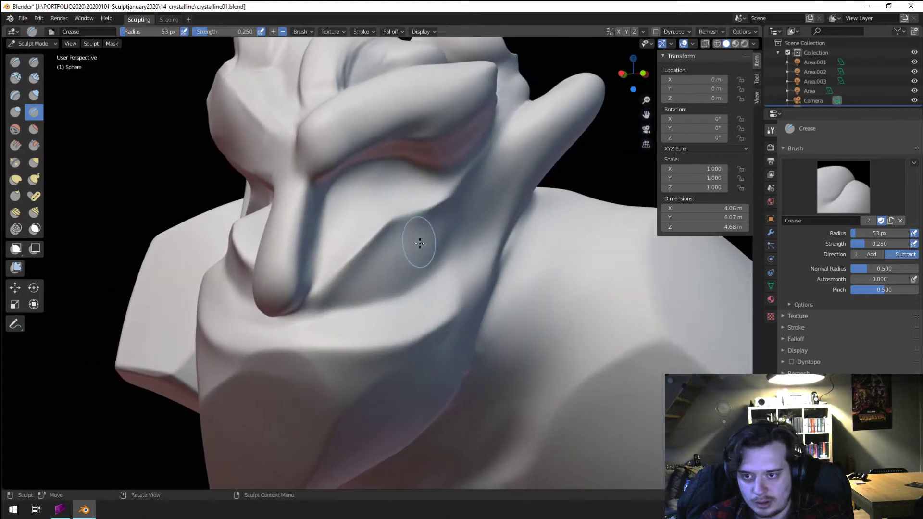
pyautogui.moveTo(412, 243); pyautogui.dragTo(348, 272, button='middle')
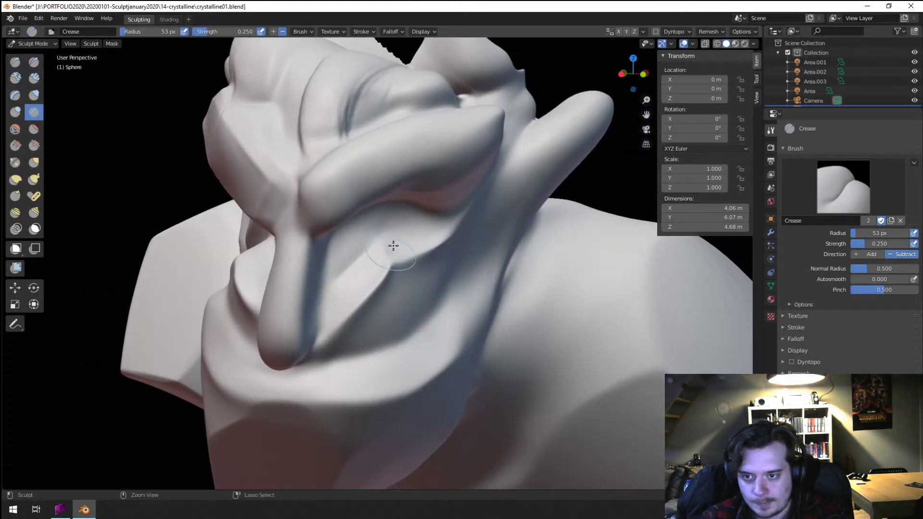
pyautogui.moveTo(443, 213)
pyautogui.mouseDown(button='middle')
pyautogui.moveTo(340, 192)
pyautogui.moveTo(395, 209)
pyautogui.moveTo(384, 248)
pyautogui.mouseUp(button='middle')
# - Adjust the right cheek and brow area using the Grab brush at 136 and 165 px radii
pyautogui.press('g')
pyautogui.scroll(-5, 318, 186)
pyautogui.scroll(4, 395, 210)
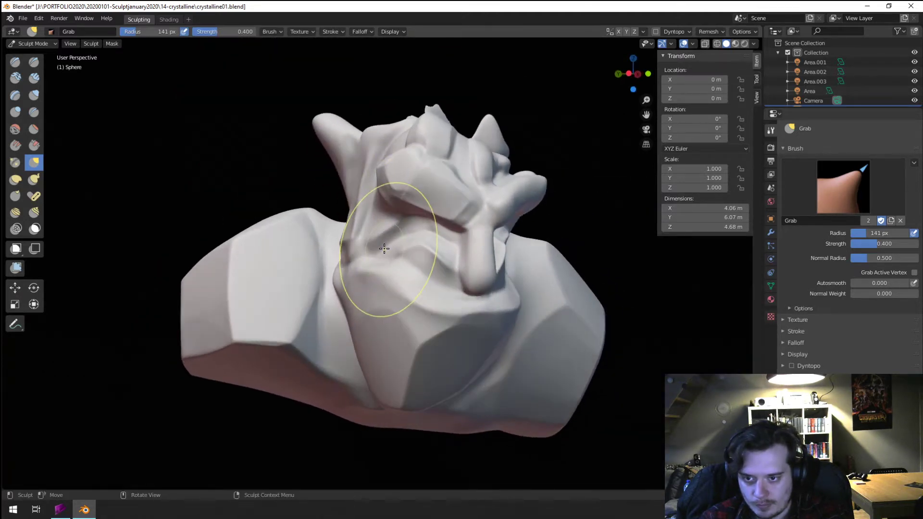
pyautogui.press('f')
pyautogui.click(384, 213)
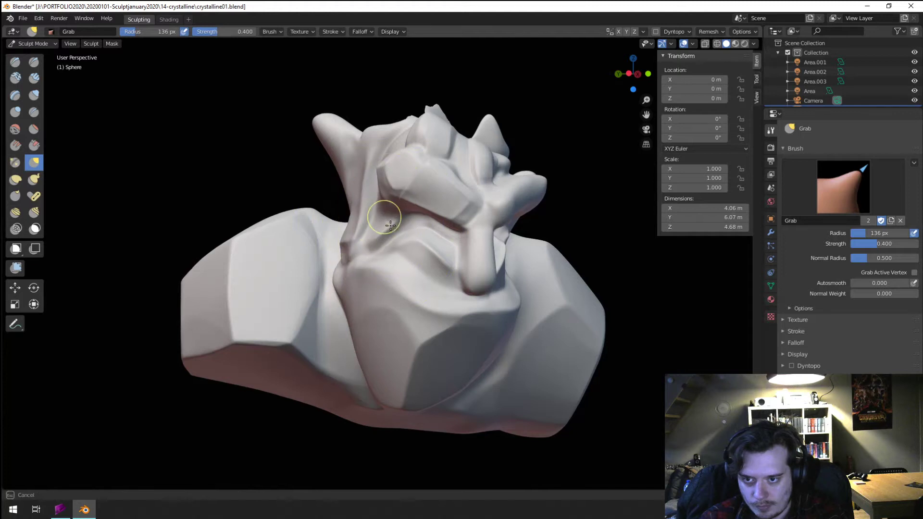
pyautogui.moveTo(386, 214)
pyautogui.mouseDown(button='middle')
pyautogui.moveTo(351, 244)
pyautogui.moveTo(342, 231)
pyautogui.mouseUp(button='middle')
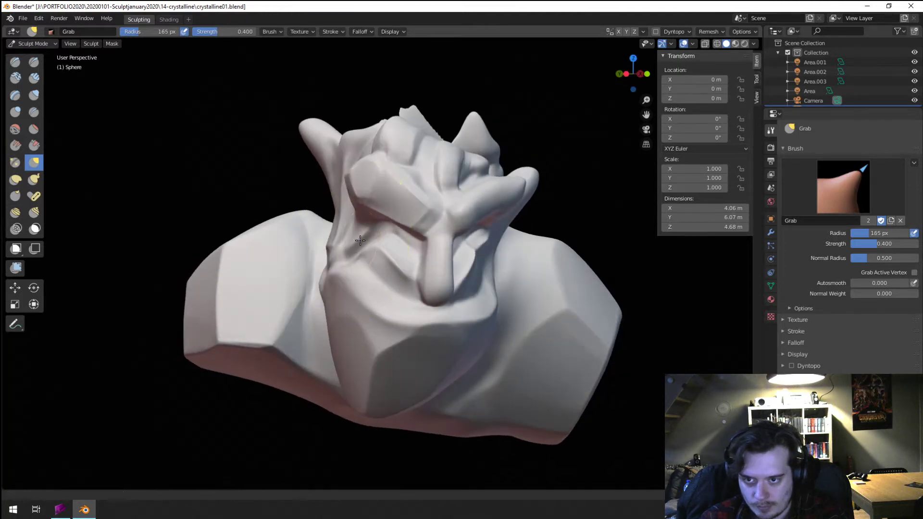
pyautogui.scroll(5, 342, 226)
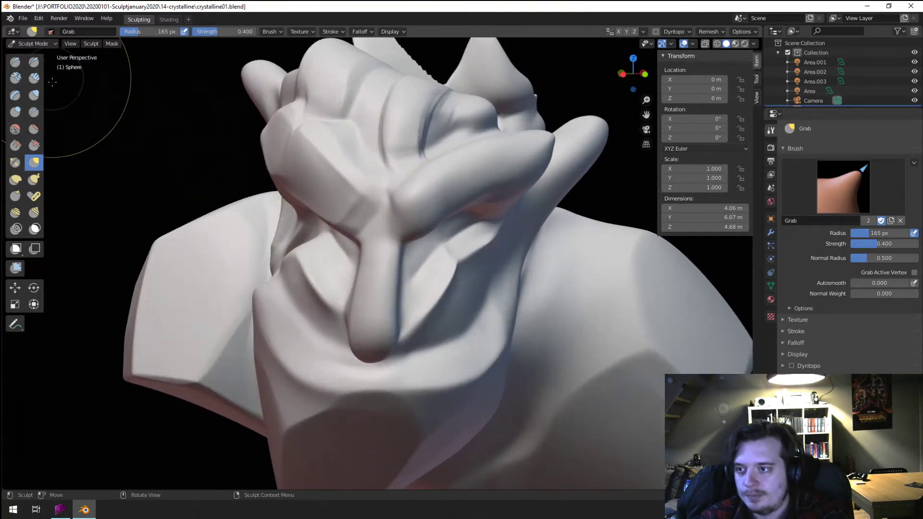
# - Sharpen the edges and planes of the left brow ridge using the Crease brush at a 70 px radius
pyautogui.click(33, 112)
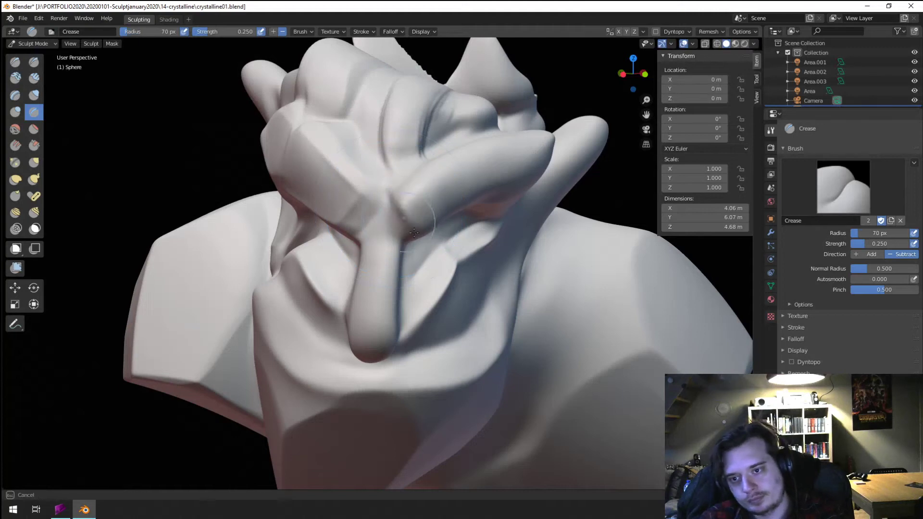
pyautogui.moveTo(414, 233); pyautogui.dragTo(376, 202, button='middle')
pyautogui.moveTo(343, 130)
pyautogui.mouseDown()
pyautogui.moveTo(300, 165)
pyautogui.moveTo(336, 140)
pyautogui.moveTo(400, 138)
pyautogui.moveTo(399, 128)
pyautogui.mouseUp()
pyautogui.moveTo(400, 128); pyautogui.dragTo(372, 181, button='middle')
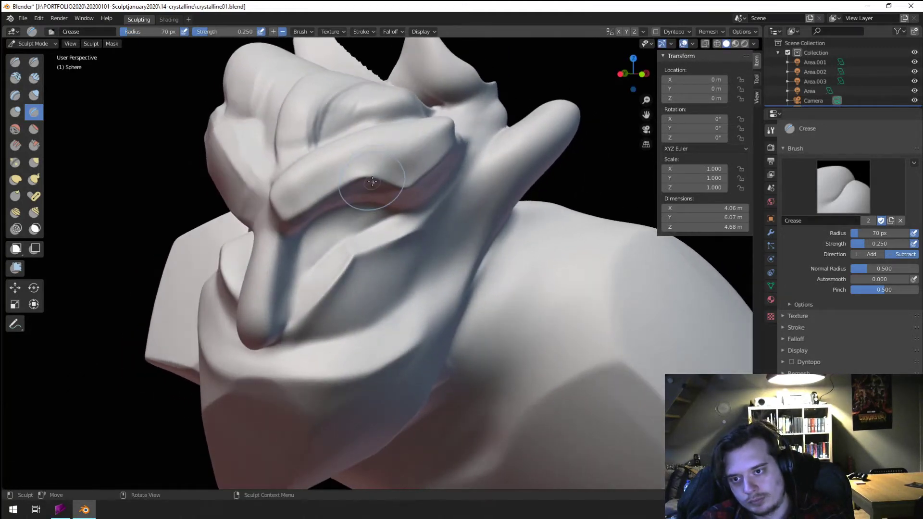
pyautogui.moveTo(403, 143); pyautogui.dragTo(397, 140)
pyautogui.moveTo(397, 140); pyautogui.dragTo(331, 250, button='middle')
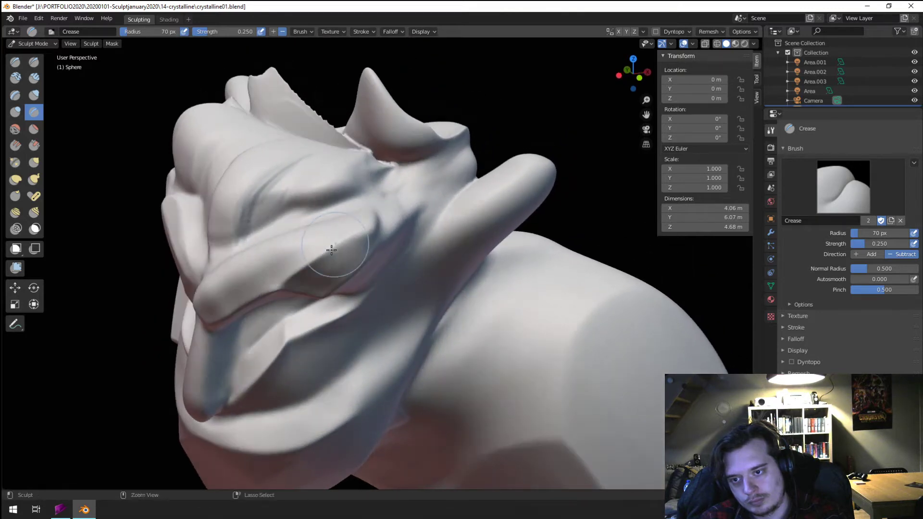
pyautogui.moveTo(287, 279)
pyautogui.mouseDown(button='middle')
pyautogui.moveTo(385, 232)
pyautogui.moveTo(457, 287)
pyautogui.mouseUp(button='middle')
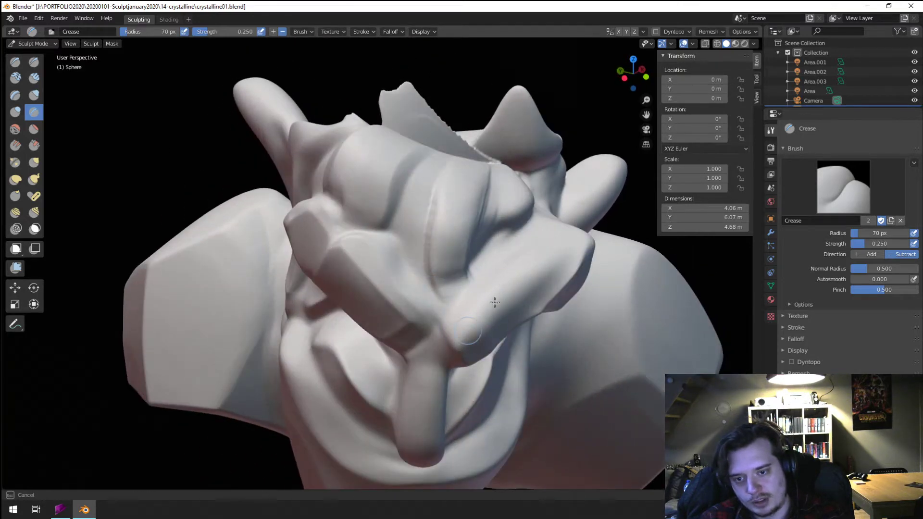
pyautogui.moveTo(459, 334); pyautogui.dragTo(507, 276)
pyautogui.moveTo(507, 276); pyautogui.dragTo(540, 264, button='middle')
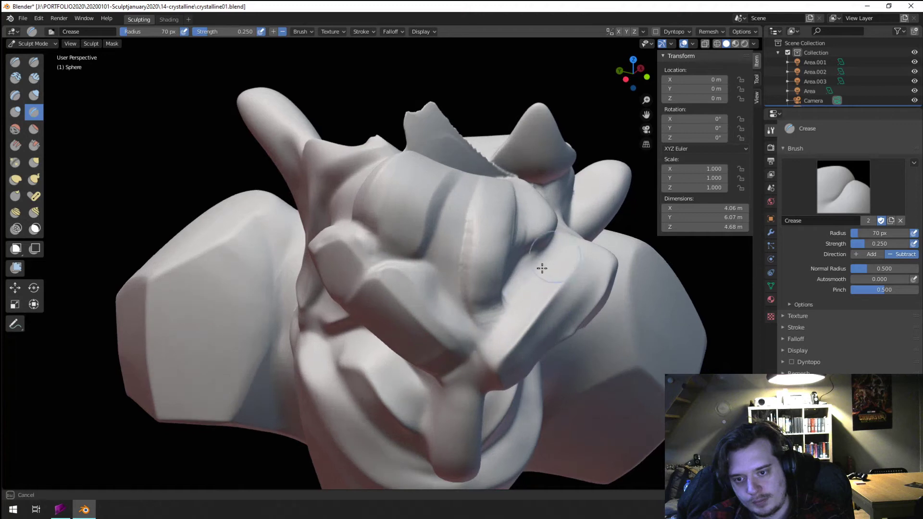
# - Flatten the raised rim around the hollow on top of the head using the Flatten brush at a 165 px radius
pyautogui.moveTo(565, 227); pyautogui.dragTo(413, 325, button='middle')
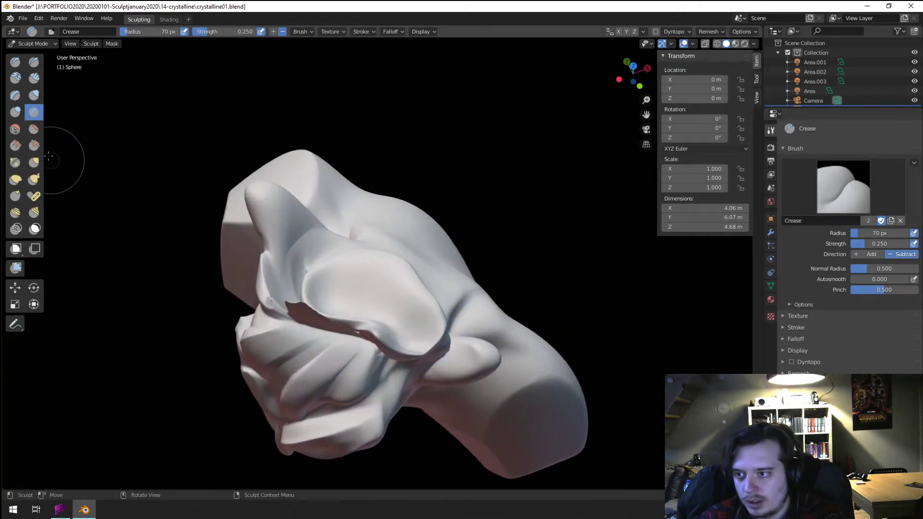
pyautogui.click(33, 129)
pyautogui.moveTo(320, 303)
pyautogui.mouseDown()
pyautogui.moveTo(335, 277)
pyautogui.moveTo(307, 300)
pyautogui.mouseUp()
pyautogui.moveTo(306, 308); pyautogui.dragTo(265, 240, button='middle')
pyautogui.moveTo(264, 228)
pyautogui.mouseDown()
pyautogui.moveTo(286, 233)
pyautogui.moveTo(273, 250)
pyautogui.mouseUp()
pyautogui.moveTo(275, 240); pyautogui.dragTo(300, 268, button='middle')
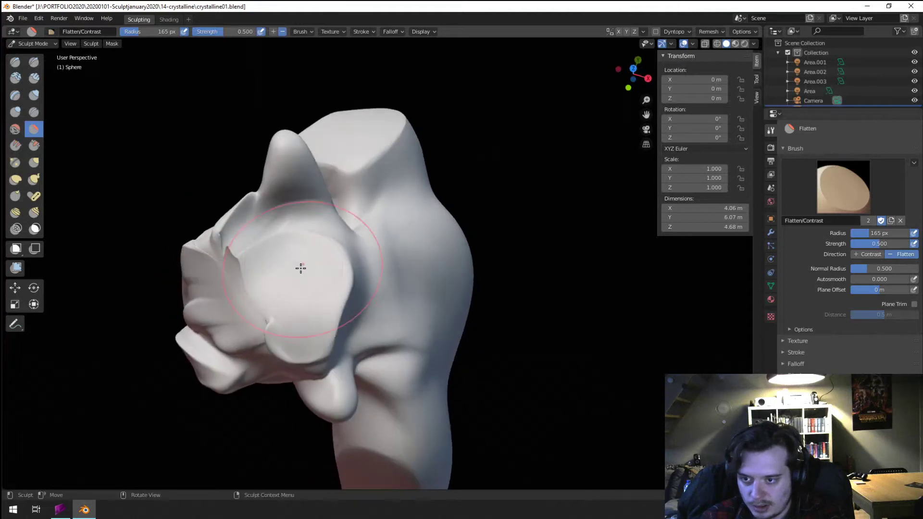
# - Level the remaining edges across the crown and back of the head using the Flatten brush at a 118 px radius
pyautogui.press('f')
pyautogui.click(310, 325)
pyautogui.moveTo(309, 325)
pyautogui.mouseDown()
pyautogui.moveTo(287, 280)
pyautogui.moveTo(331, 259)
pyautogui.mouseUp()
pyautogui.moveTo(332, 260); pyautogui.dragTo(320, 210, button='middle')
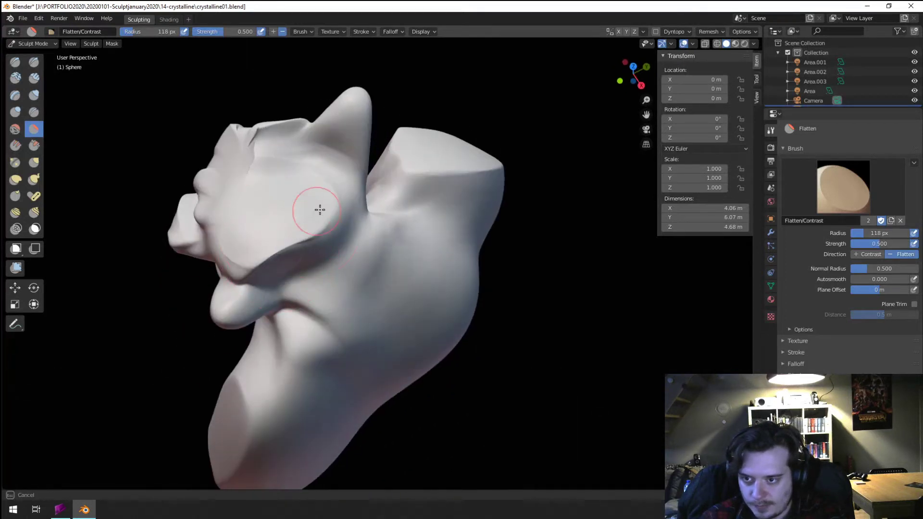
pyautogui.moveTo(320, 210)
pyautogui.mouseDown()
pyautogui.moveTo(293, 241)
pyautogui.moveTo(266, 239)
pyautogui.mouseUp()
pyautogui.moveTo(266, 239)
pyautogui.mouseDown(button='middle')
pyautogui.moveTo(344, 223)
pyautogui.moveTo(402, 229)
pyautogui.mouseUp(button='middle')
pyautogui.moveTo(402, 229)
pyautogui.mouseDown()
pyautogui.moveTo(420, 238)
pyautogui.moveTo(406, 241)
pyautogui.mouseUp()
pyautogui.moveTo(406, 241); pyautogui.dragTo(407, 284, button='middle')
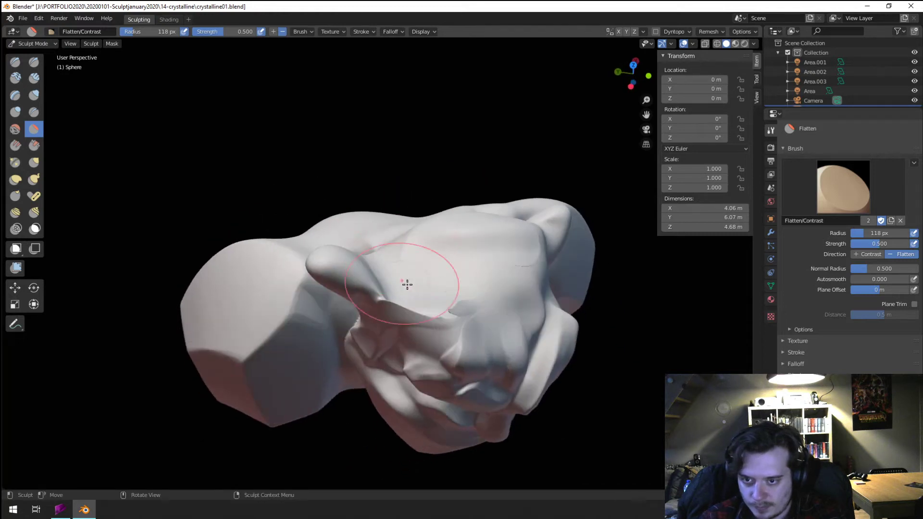
pyautogui.moveTo(407, 285)
pyautogui.mouseDown()
pyautogui.moveTo(429, 315)
pyautogui.moveTo(417, 288)
pyautogui.moveTo(422, 229)
pyautogui.mouseUp()
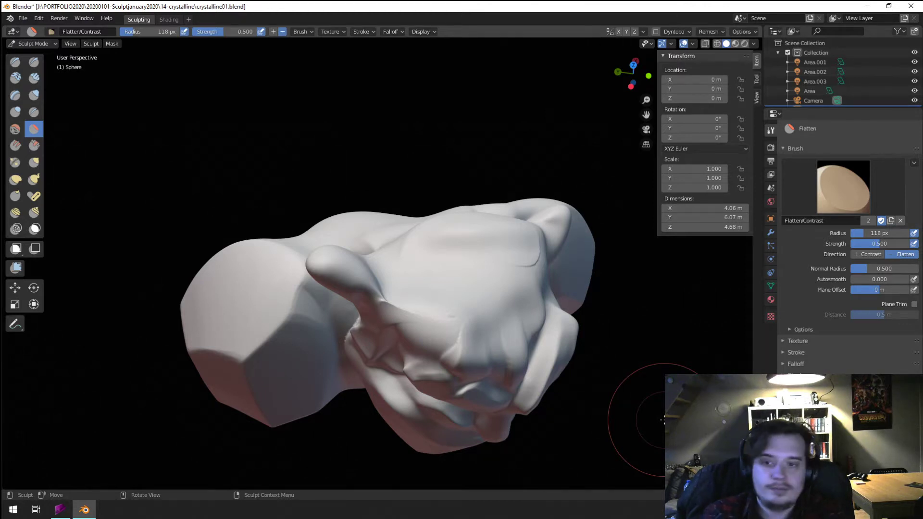
# - Cut a flat plane on the crown beside the character's left horn using the Scrape brush at a 132 px radius
pyautogui.moveTo(278, 309)
pyautogui.mouseDown(button='middle')
pyautogui.moveTo(216, 283)
pyautogui.moveTo(144, 230)
pyautogui.mouseUp(button='middle')
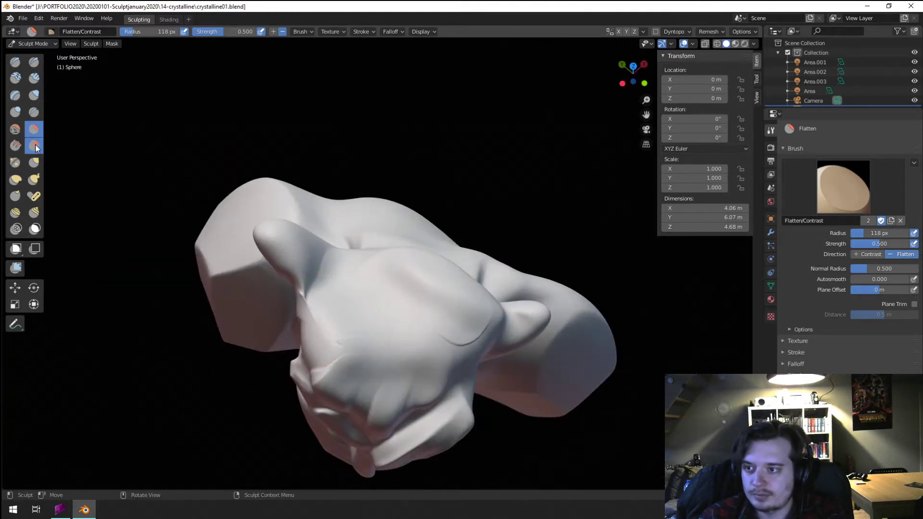
pyautogui.click(33, 145)
pyautogui.press('f')
pyautogui.click(424, 329)
pyautogui.moveTo(476, 327)
pyautogui.mouseDown()
pyautogui.moveTo(426, 348)
pyautogui.moveTo(471, 334)
pyautogui.mouseUp()
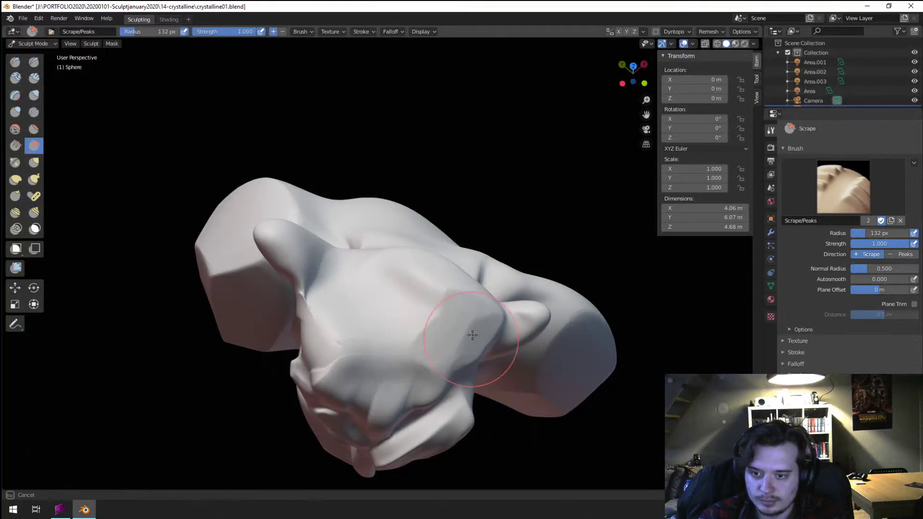
pyautogui.moveTo(423, 343)
pyautogui.mouseDown(button='middle')
pyautogui.moveTo(477, 322)
pyautogui.moveTo(474, 331)
pyautogui.mouseUp(button='middle')
# - Scrape further angular facets across the crown and forehead using the Scrape brush at a 104 px radius
pyautogui.press('f')
pyautogui.click(459, 315)
pyautogui.moveTo(422, 298); pyautogui.dragTo(446, 248)
pyautogui.moveTo(443, 254); pyautogui.dragTo(440, 321, button='middle')
pyautogui.moveTo(455, 320)
pyautogui.mouseDown()
pyautogui.moveTo(436, 352)
pyautogui.moveTo(489, 301)
pyautogui.mouseUp()
pyautogui.moveTo(488, 301)
pyautogui.mouseDown(button='middle')
pyautogui.moveTo(416, 320)
pyautogui.moveTo(354, 298)
pyautogui.mouseUp(button='middle')
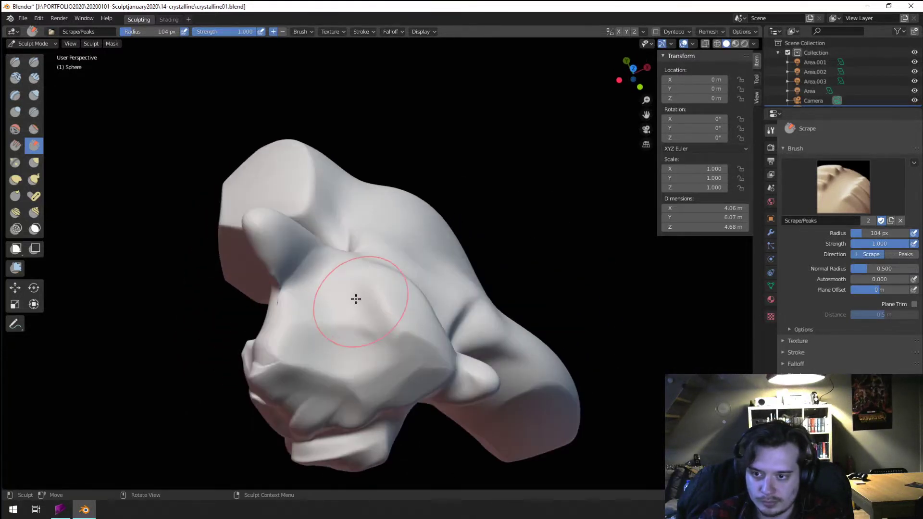
# - Swell and smooth the character's right horn using the Inflate brush at a 183 px radius
pyautogui.click(33, 95)
pyautogui.moveTo(289, 283); pyautogui.dragTo(287, 282)
pyautogui.moveTo(310, 276)
pyautogui.keyDown('shift'); pyautogui.mouseDown()
pyautogui.moveTo(319, 271)
pyautogui.moveTo(289, 285)
pyautogui.mouseUp(); pyautogui.keyUp('shift')
pyautogui.moveTo(289, 283); pyautogui.dragTo(331, 260, button='middle')
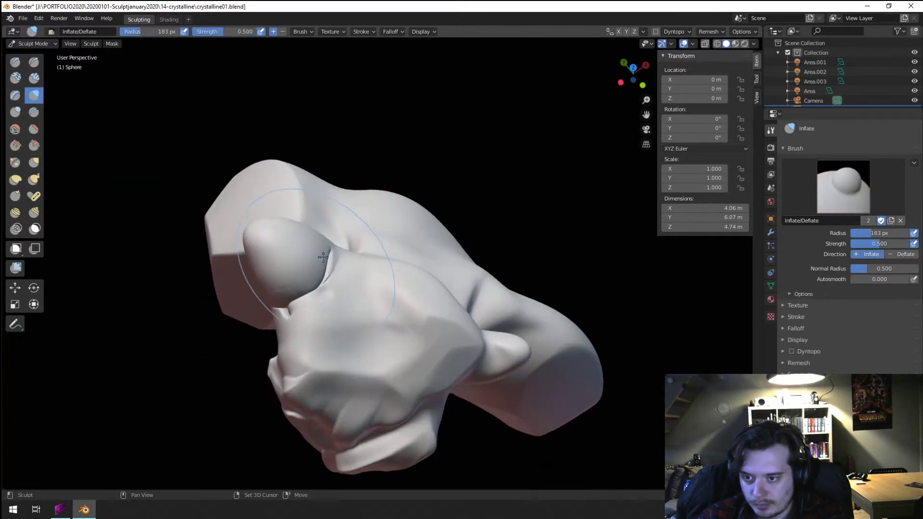
# - Pull the swollen right horn upward into a larger form using the Grab brush at a 262 px radius
pyautogui.moveTo(315, 295)
pyautogui.mouseDown(button='middle')
pyautogui.moveTo(391, 200)
pyautogui.moveTo(274, 155)
pyautogui.mouseUp(button='middle')
pyautogui.press('g')
pyautogui.press('f')
pyautogui.moveTo(288, 145); pyautogui.dragTo(305, 123)
pyautogui.moveTo(305, 124)
pyautogui.mouseDown(button='middle')
pyautogui.moveTo(310, 104)
pyautogui.moveTo(361, 118)
pyautogui.moveTo(332, 127)
pyautogui.mouseUp(button='middle')
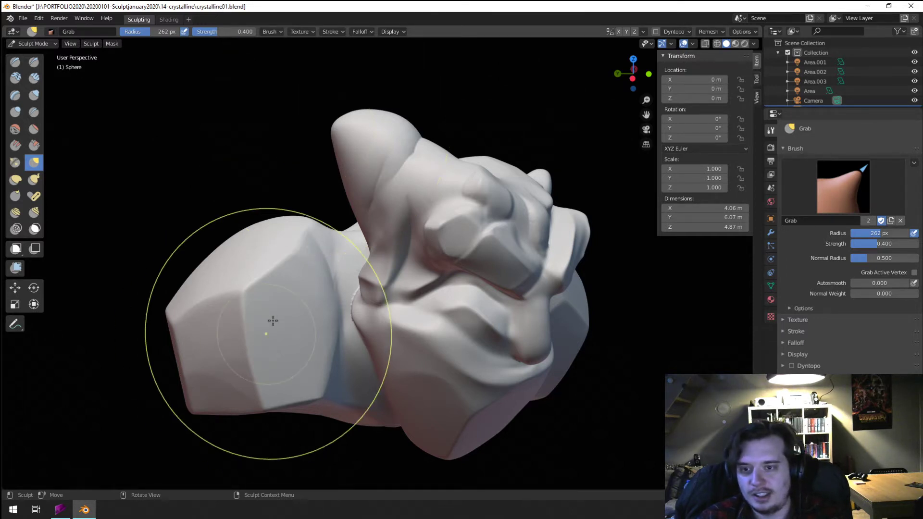
# - Plane a flat facet onto the front of the character's right horn using the Scrape brush
pyautogui.moveTo(269, 322); pyautogui.dragTo(233, 313, button='middle')
pyautogui.click(33, 145)
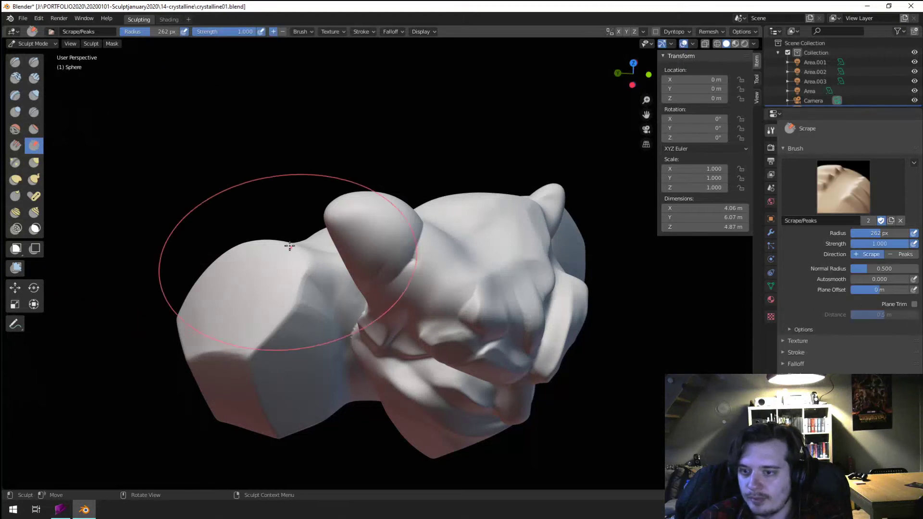
pyautogui.moveTo(268, 258)
pyautogui.mouseDown(button='middle')
pyautogui.moveTo(294, 212)
pyautogui.moveTo(332, 201)
pyautogui.mouseUp(button='middle')
# - Sharpen the facet edges and base of the right horn using the Crease brush at a 67 px radius
pyautogui.click(41, 112)
pyautogui.moveTo(347, 130); pyautogui.dragTo(338, 145, button='middle')
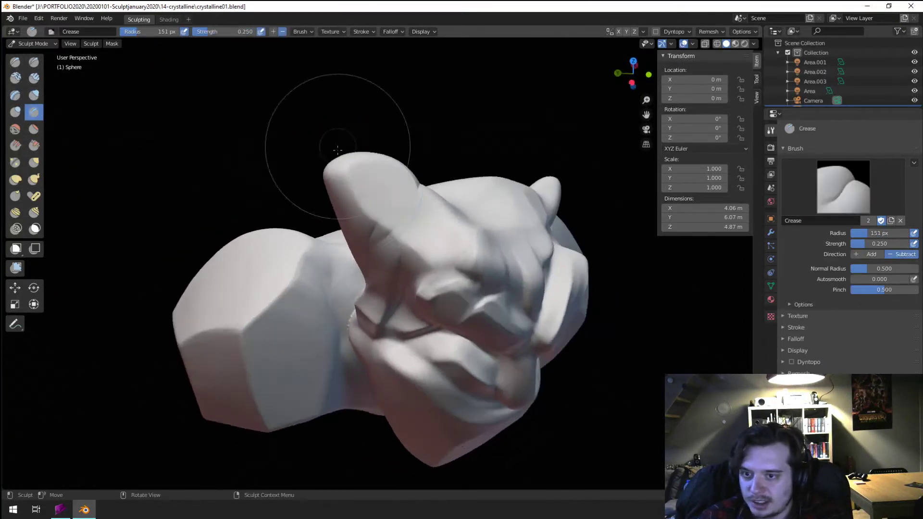
pyautogui.press('f')
pyautogui.click(366, 165)
pyautogui.moveTo(359, 202)
pyautogui.mouseDown()
pyautogui.moveTo(363, 212)
pyautogui.moveTo(377, 200)
pyautogui.mouseUp()
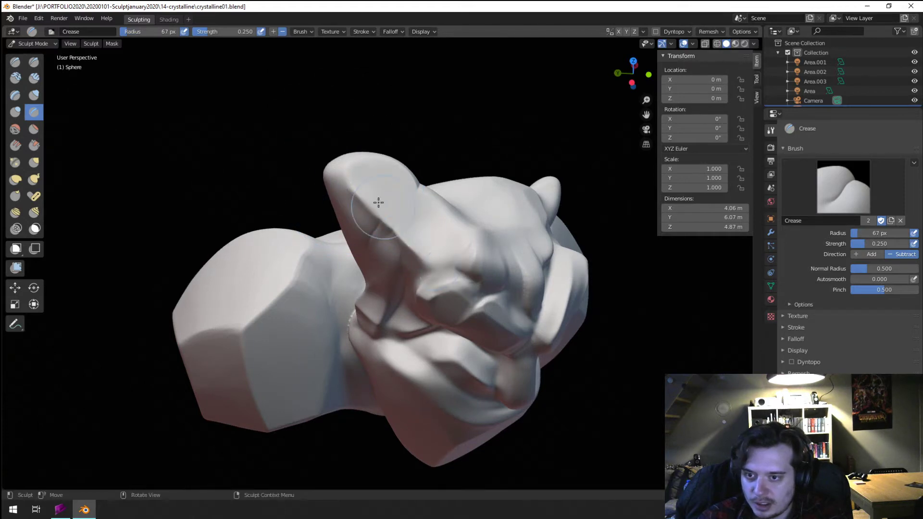
pyautogui.moveTo(376, 200); pyautogui.dragTo(325, 206, button='middle')
pyautogui.moveTo(329, 242); pyautogui.dragTo(328, 180)
pyautogui.moveTo(327, 180)
pyautogui.mouseDown(button='middle')
pyautogui.moveTo(396, 148)
pyautogui.moveTo(377, 168)
pyautogui.mouseUp(button='middle')
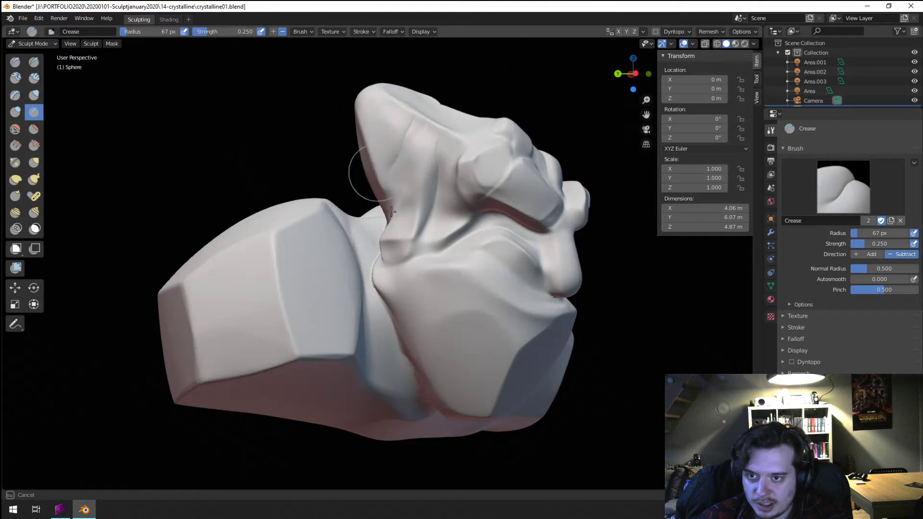
# - Carve the folds at the right temple below the horn using the Crease brush at a 40 px radius
pyautogui.moveTo(363, 118); pyautogui.dragTo(386, 142, button='middle')
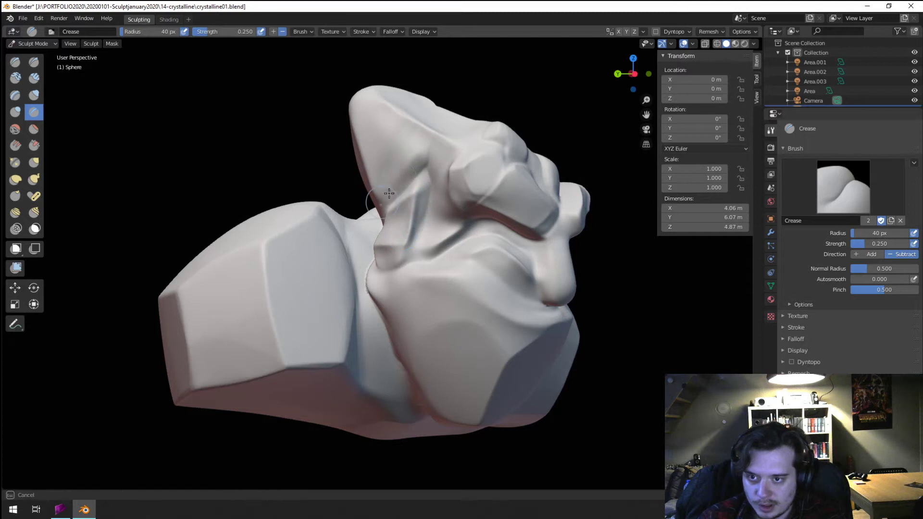
pyautogui.moveTo(461, 216); pyautogui.dragTo(429, 171, button='middle')
pyautogui.moveTo(446, 207); pyautogui.dragTo(399, 253, button='middle')
pyautogui.moveTo(414, 215); pyautogui.dragTo(336, 139, button='middle')
# - Pull the tip of the character's right horn slightly outward using the Grab brush
pyautogui.press('g')
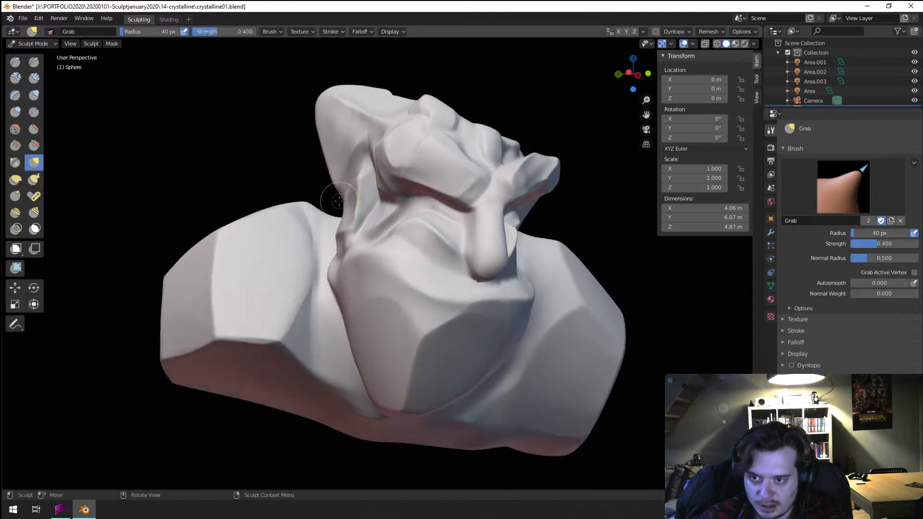
pyautogui.moveTo(318, 105); pyautogui.dragTo(310, 102)
pyautogui.moveTo(310, 102); pyautogui.dragTo(284, 100, button='middle')
# - Pull a tall spike up from the forehead above the right brow using the Grab brush at 89 and 65 px radii
pyautogui.moveTo(320, 178)
pyautogui.keyDown('ctrl'); pyautogui.mouseDown(button='middle')
pyautogui.moveTo(323, 99)
pyautogui.moveTo(326, 182)
pyautogui.moveTo(346, 175)
pyautogui.moveTo(377, 189)
pyautogui.moveTo(367, 197)
pyautogui.moveTo(414, 160)
pyautogui.mouseUp(button='middle'); pyautogui.keyUp('ctrl')
pyautogui.press('f')
pyautogui.click(353, 198)
pyautogui.press('f')
pyautogui.click(407, 160)
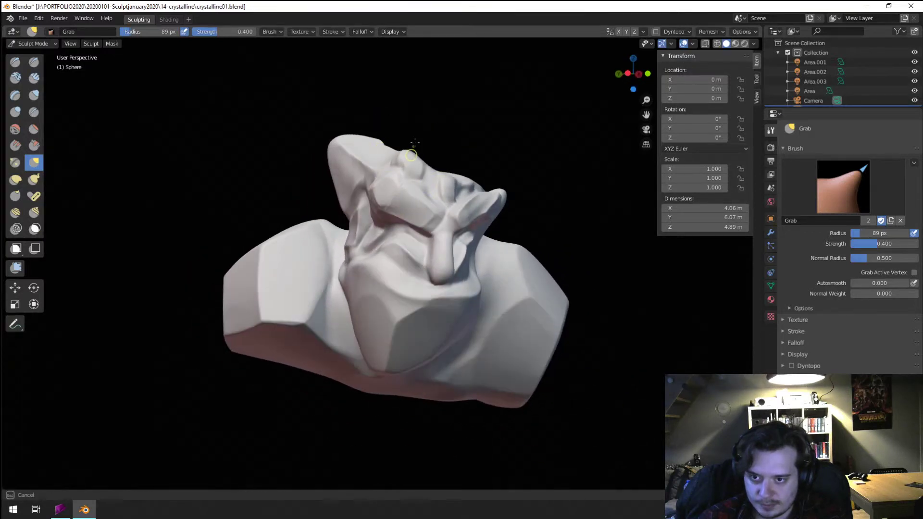
pyautogui.moveTo(414, 143); pyautogui.dragTo(415, 140)
pyautogui.moveTo(415, 140)
pyautogui.mouseDown(button='middle')
pyautogui.moveTo(378, 181)
pyautogui.moveTo(403, 160)
pyautogui.mouseUp(button='middle')
pyautogui.press('f')
pyautogui.click(367, 181)
pyautogui.keyDown('ctrl'); pyautogui.moveTo(403, 160); pyautogui.dragTo(375, 166, button='middle'); pyautogui.keyUp('ctrl')
pyautogui.moveTo(375, 166); pyautogui.dragTo(331, 191, button='middle')
pyautogui.keyDown('ctrl'); pyautogui.moveTo(331, 192); pyautogui.dragTo(298, 168, button='middle'); pyautogui.keyUp('ctrl')
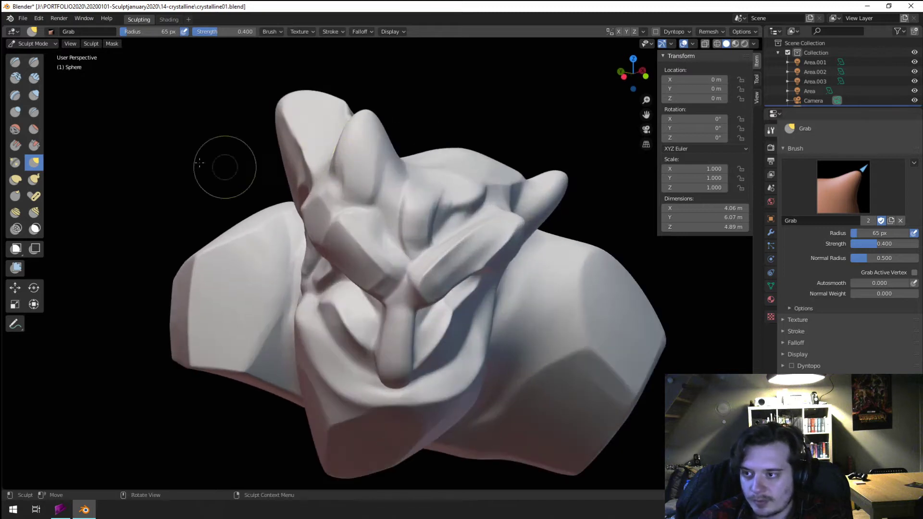
# - Define the creases around the base of the new forehead spike using the Crease brush at a 36 px radius
pyautogui.click(33, 112)
pyautogui.moveTo(308, 202)
pyautogui.mouseDown(button='middle')
pyautogui.moveTo(324, 212)
pyautogui.moveTo(313, 240)
pyautogui.mouseUp(button='middle')
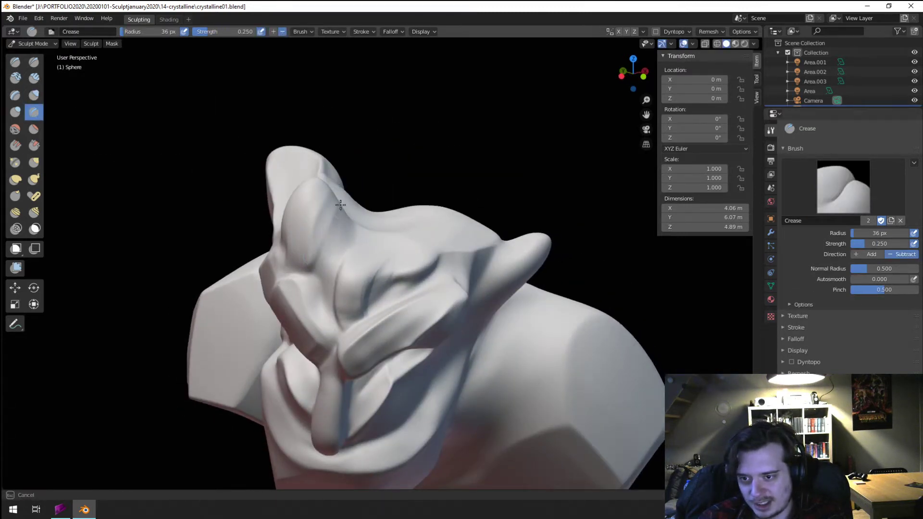
pyautogui.moveTo(319, 250)
pyautogui.mouseDown(button='middle')
pyautogui.moveTo(356, 204)
pyautogui.moveTo(389, 210)
pyautogui.mouseUp(button='middle')
pyautogui.moveTo(388, 250)
pyautogui.mouseDown(button='middle')
pyautogui.moveTo(405, 207)
pyautogui.moveTo(375, 175)
pyautogui.mouseUp(button='middle')
# - Shape the forehead spike and raise a smaller one beside it using the Grab brush at 116, 38, 96 and 90 px radii
pyautogui.press('g')
pyautogui.press('f')
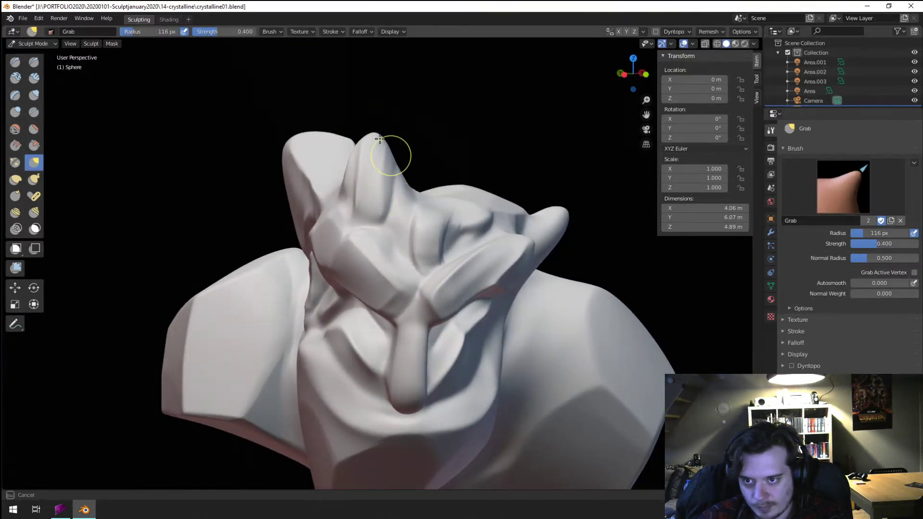
pyautogui.click(376, 179)
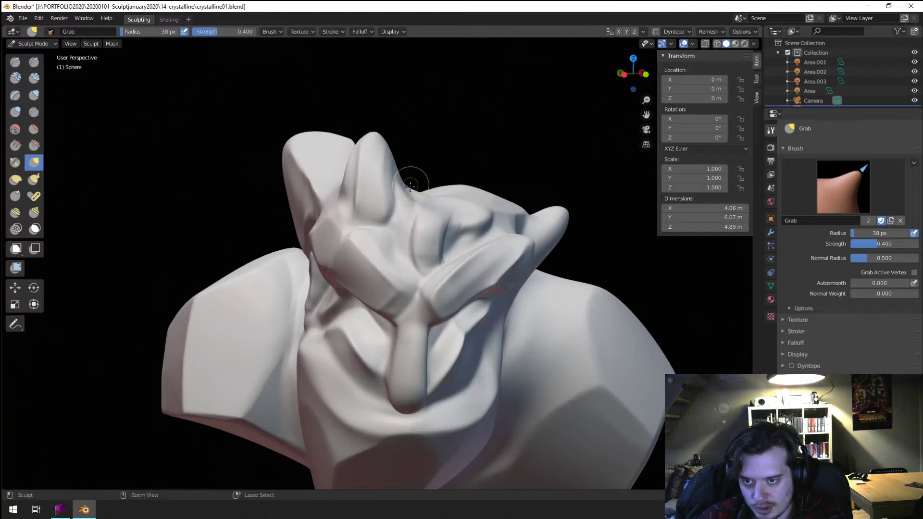
pyautogui.press('f')
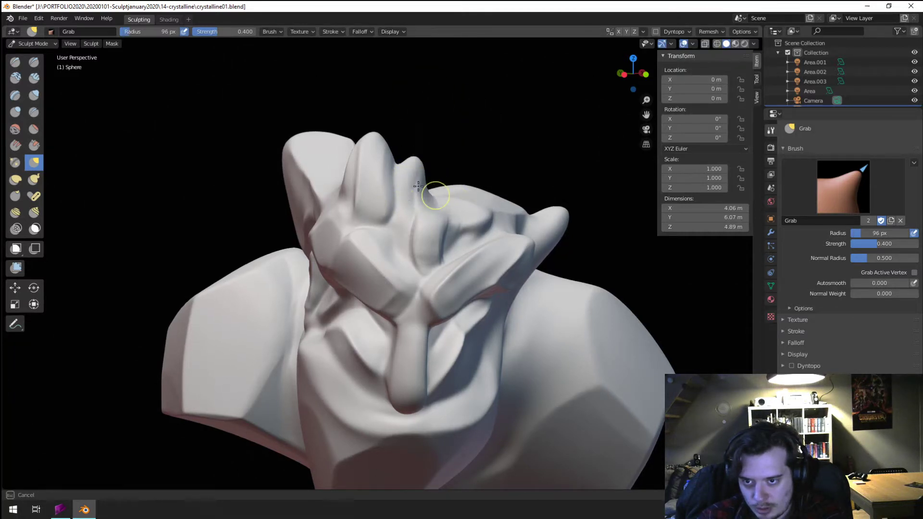
pyautogui.press('f')
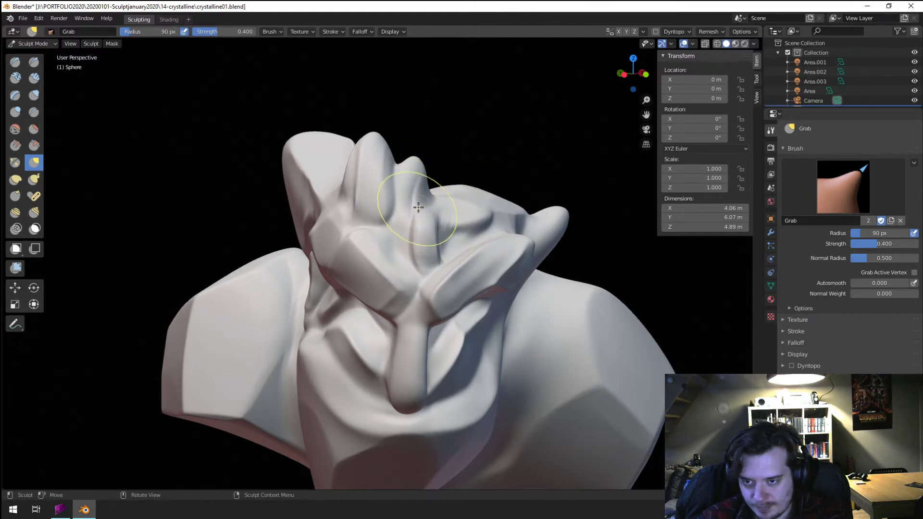
# - Plane down the ridges of the central forehead below the spikes using the Scrape brush at a 70 px radius
pyautogui.click(33, 145)
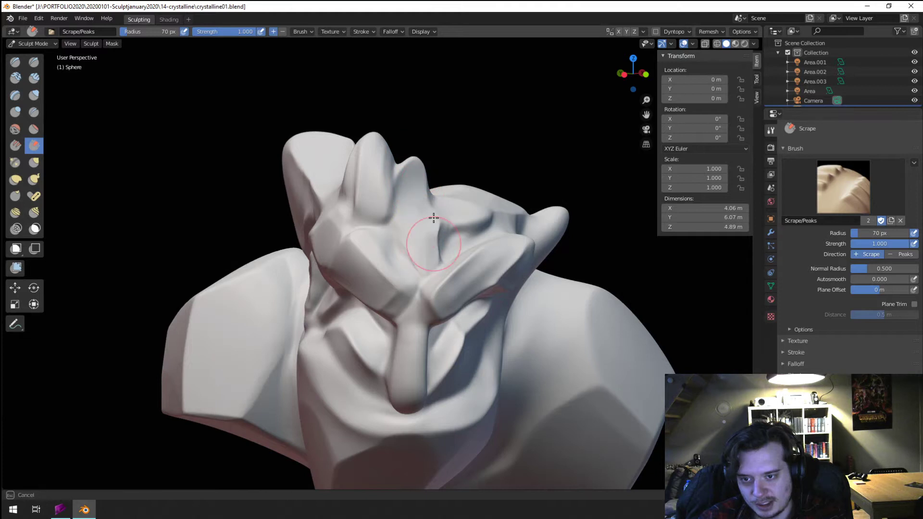
pyautogui.moveTo(437, 190); pyautogui.dragTo(357, 223, button='middle')
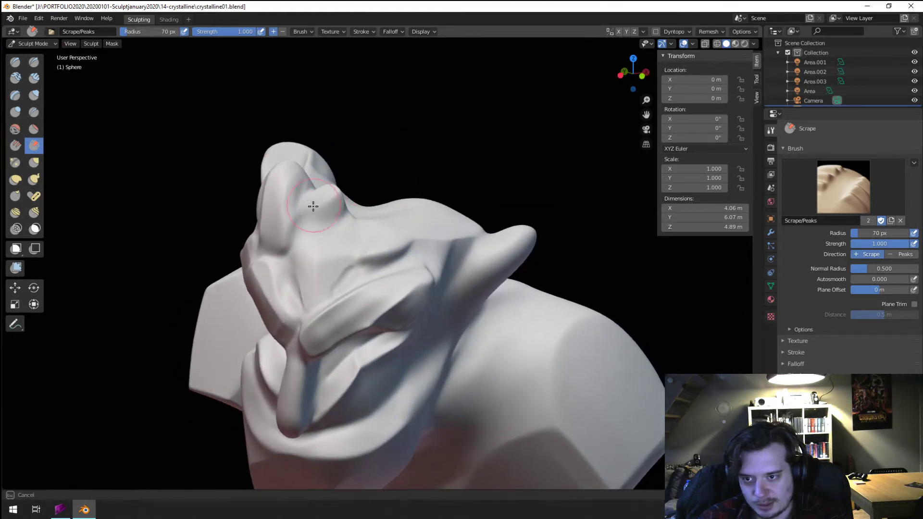
pyautogui.moveTo(349, 179)
pyautogui.mouseDown(button='middle')
pyautogui.moveTo(312, 308)
pyautogui.moveTo(288, 330)
pyautogui.moveTo(357, 255)
pyautogui.moveTo(345, 271)
pyautogui.mouseUp(button='middle')
pyautogui.moveTo(376, 221)
pyautogui.mouseDown(button='middle')
pyautogui.moveTo(397, 198)
pyautogui.moveTo(391, 183)
pyautogui.moveTo(455, 159)
pyautogui.moveTo(437, 158)
pyautogui.mouseUp(button='middle')
# - Pull a matching spike up above the character's left brow using the Grab brush at 84 and 136 px radii
pyautogui.press('g')
pyautogui.press('f')
pyautogui.click(426, 171)
pyautogui.press('f')
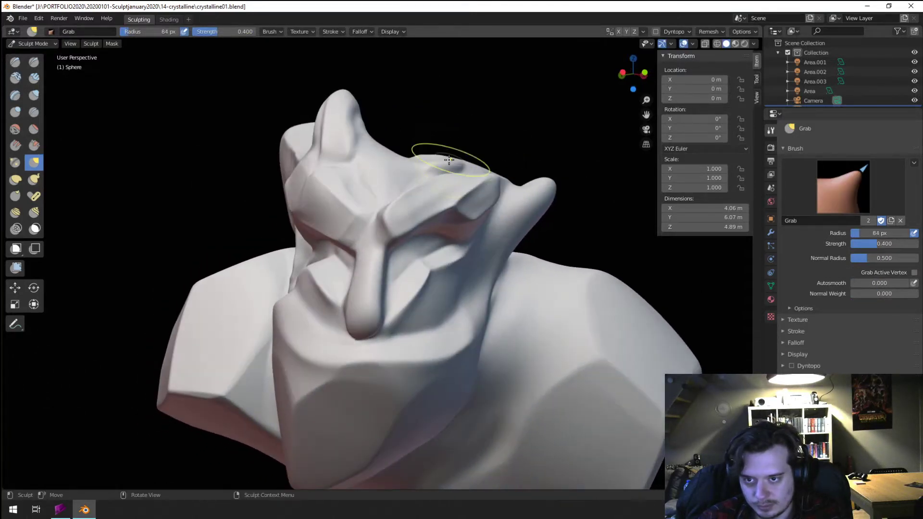
pyautogui.moveTo(436, 120); pyautogui.dragTo(411, 142, button='middle')
pyautogui.press('f')
pyautogui.click(408, 155)
pyautogui.moveTo(396, 148); pyautogui.dragTo(411, 140)
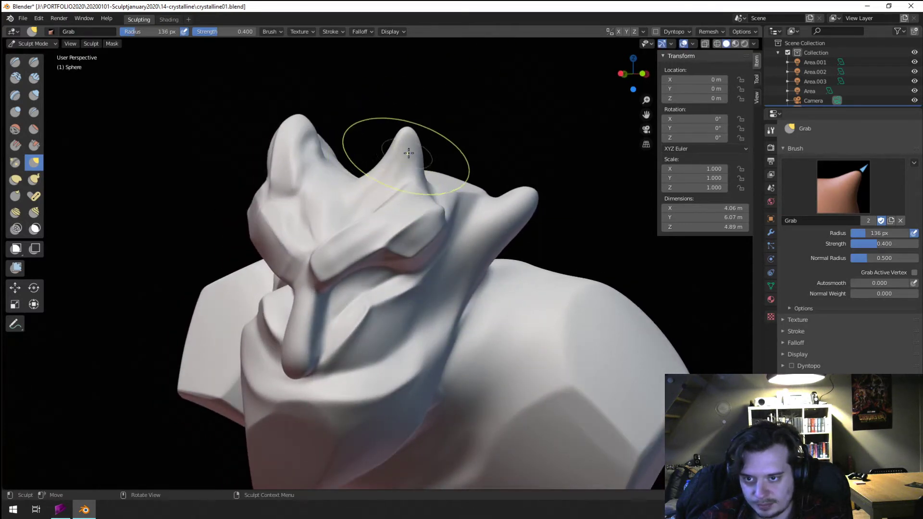
# - Reshape the bulk of the character's left shoulder and upper arm using the Grab brush at a 319 px radius
pyautogui.moveTo(436, 178); pyautogui.dragTo(330, 262, button='middle')
pyautogui.scroll(-6, 422, 165)
pyautogui.scroll(2, 433, 149)
pyautogui.press('f')
pyautogui.click(390, 368)
pyautogui.moveTo(389, 369); pyautogui.dragTo(385, 395)
pyautogui.moveTo(385, 396); pyautogui.dragTo(433, 207, button='middle')
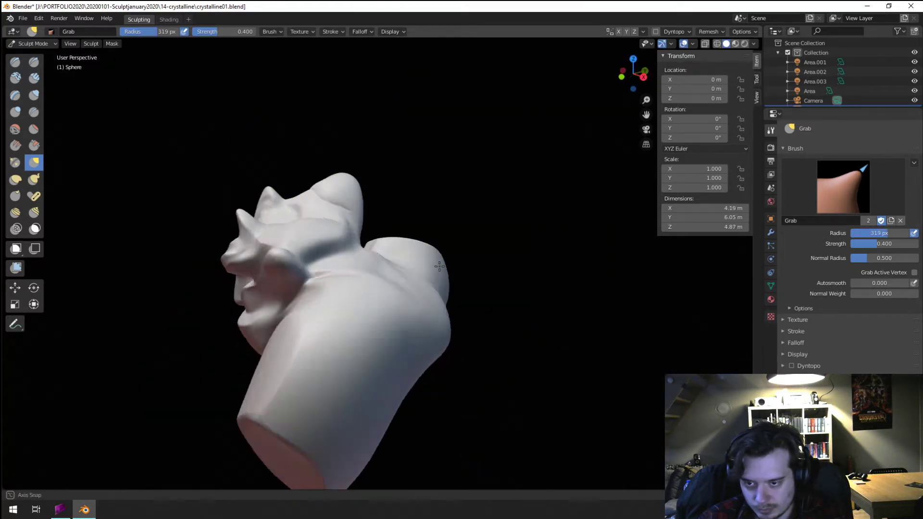
pyautogui.press('f')
pyautogui.press('Escape')
pyautogui.moveTo(492, 175); pyautogui.dragTo(540, 195, button='middle')
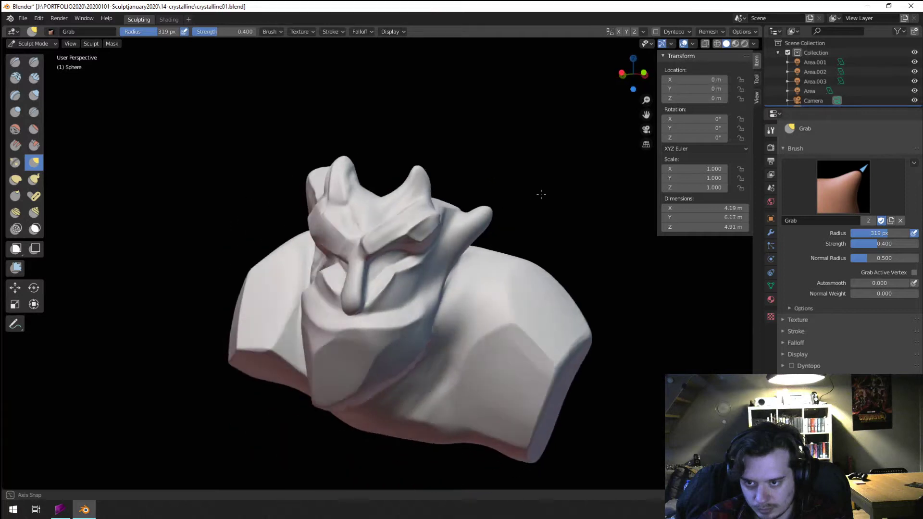
pyautogui.moveTo(539, 196); pyautogui.dragTo(533, 207)
pyautogui.moveTo(533, 207)
pyautogui.mouseDown(button='middle')
pyautogui.moveTo(376, 261)
pyautogui.moveTo(373, 274)
pyautogui.mouseUp(button='middle')
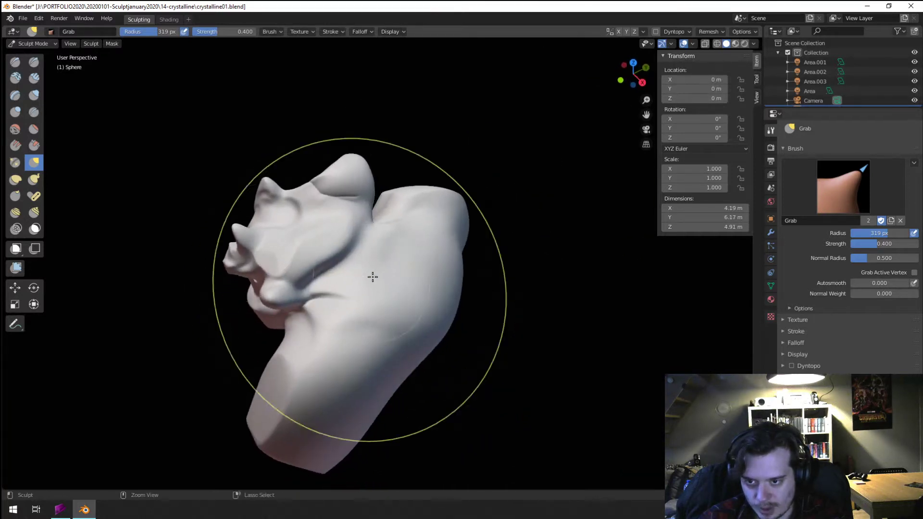
# - Cut flat planes into the back and rear shoulders using the Scrape brush at 182 and 171 px radii
pyautogui.click(34, 145)
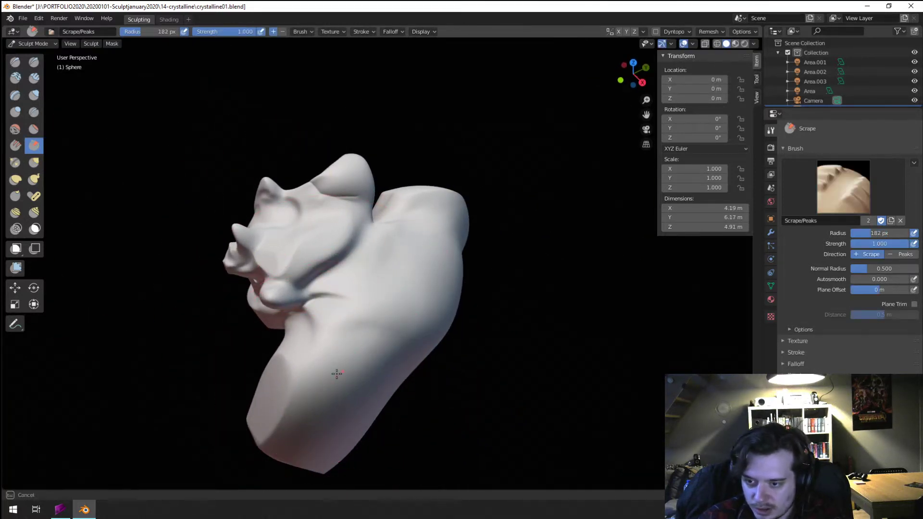
pyautogui.press('f')
pyautogui.moveTo(299, 389); pyautogui.dragTo(367, 317, button='middle')
pyautogui.click(369, 316)
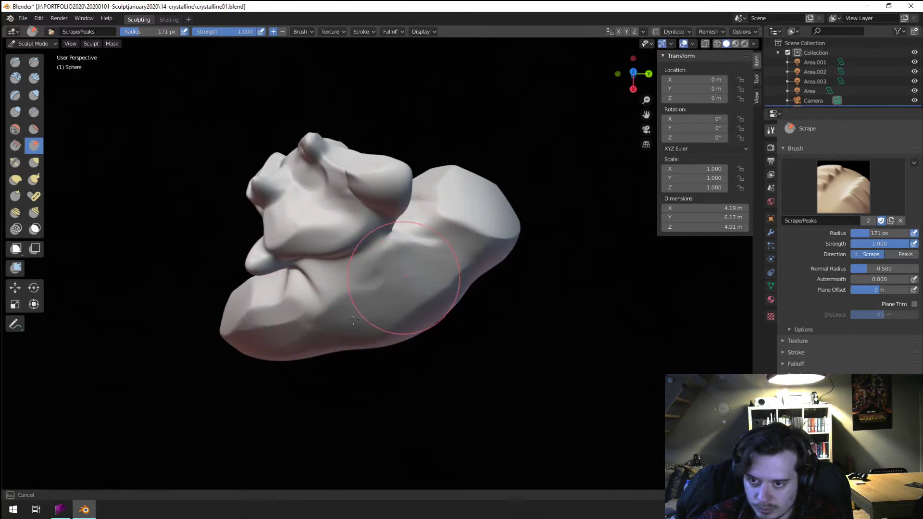
pyautogui.moveTo(422, 298)
pyautogui.mouseDown(button='middle')
pyautogui.moveTo(498, 224)
pyautogui.moveTo(375, 228)
pyautogui.mouseUp(button='middle')
# - Adjust the peak of the character's right shoulder and the right horn using the Grab brush at 71 and 102 px radii
pyautogui.press('g')
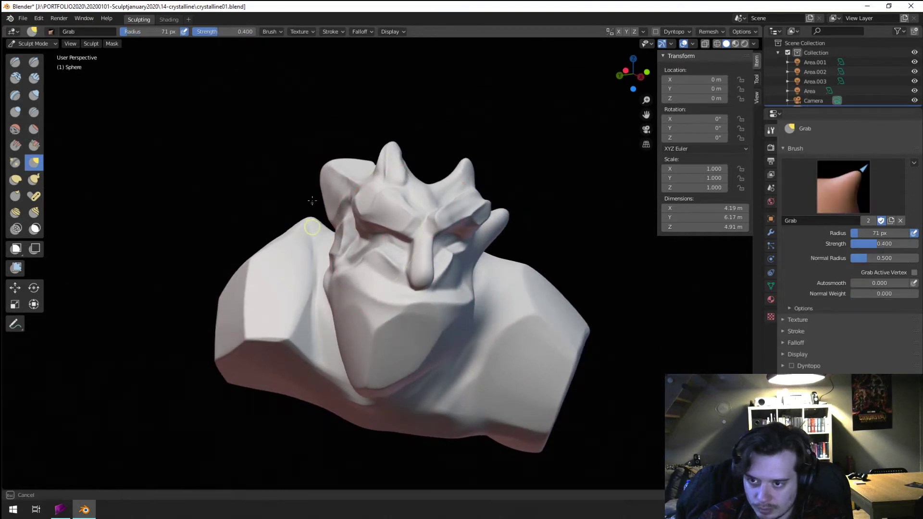
pyautogui.moveTo(312, 226); pyautogui.dragTo(295, 237, button='middle')
pyautogui.press('f')
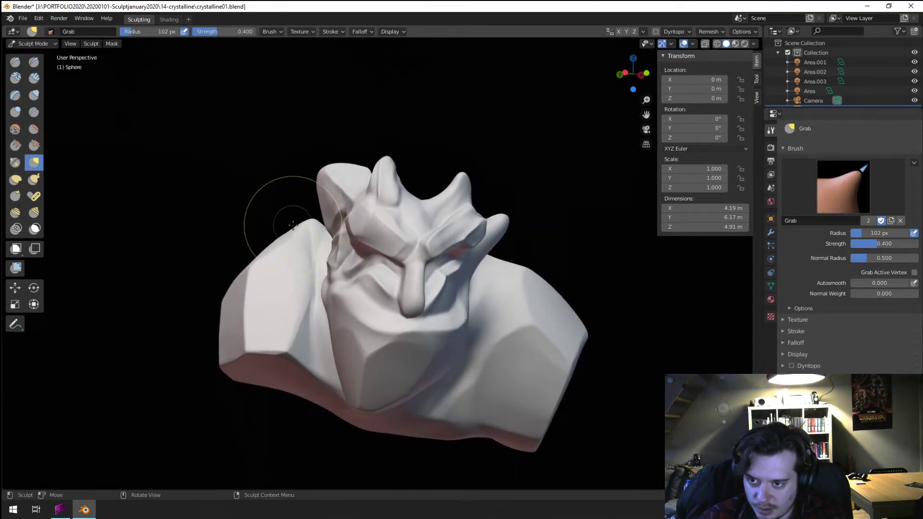
pyautogui.click(302, 241)
pyautogui.moveTo(302, 240)
pyautogui.mouseDown()
pyautogui.moveTo(308, 224)
pyautogui.moveTo(345, 218)
pyautogui.moveTo(321, 181)
pyautogui.moveTo(332, 202)
pyautogui.moveTo(325, 215)
pyautogui.mouseUp()
pyautogui.press('f')
pyautogui.click(307, 219)
pyautogui.press('f')
pyautogui.click(319, 175)
pyautogui.press('f')
pyautogui.click(329, 215)
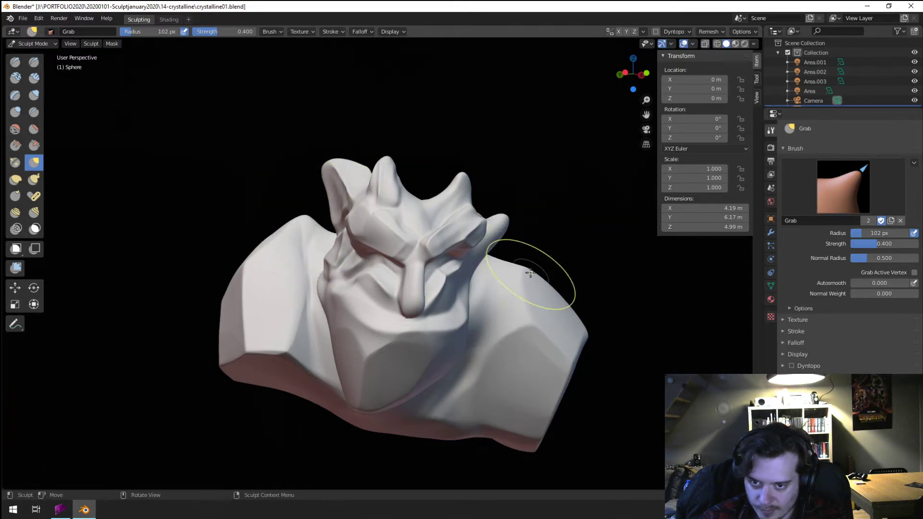
# - Reshape the peak and outer slope of the character's left shoulder using the Grab brush at 124 and 166 px radii
pyautogui.moveTo(536, 266)
pyautogui.mouseDown()
pyautogui.moveTo(525, 231)
pyautogui.moveTo(516, 270)
pyautogui.moveTo(533, 264)
pyautogui.mouseUp()
pyautogui.press('f')
pyautogui.click(514, 255)
pyautogui.press('f')
pyautogui.click(519, 270)
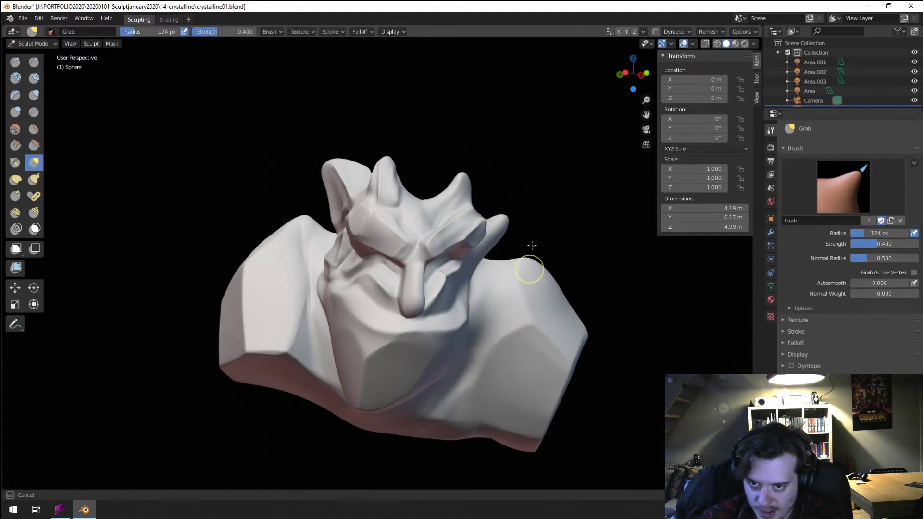
pyautogui.press('f')
pyautogui.click(551, 277)
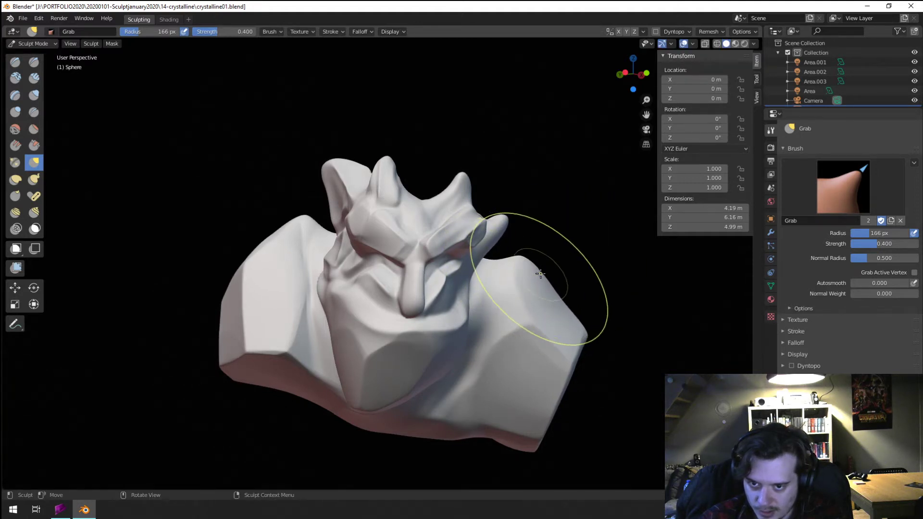
pyautogui.moveTo(533, 283)
pyautogui.mouseDown(button='middle')
pyautogui.moveTo(496, 264)
pyautogui.moveTo(356, 296)
pyautogui.moveTo(496, 267)
pyautogui.moveTo(553, 291)
pyautogui.mouseUp(button='middle')
pyautogui.press('f')
pyautogui.click(540, 215)
# - Flatten the planes on the character's right jaw and chin using the Scrape brush at 98 and 118 px radii
pyautogui.moveTo(541, 215)
pyautogui.mouseDown(button='middle')
pyautogui.moveTo(551, 206)
pyautogui.moveTo(432, 255)
pyautogui.mouseUp(button='middle')
pyautogui.scroll(3, 386, 265)
pyautogui.click(34, 94)
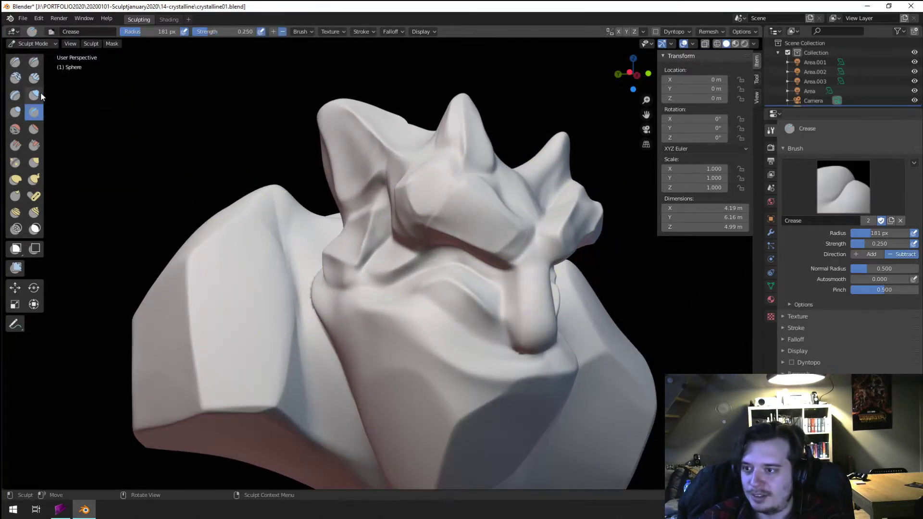
pyautogui.click(34, 129)
pyautogui.click(33, 145)
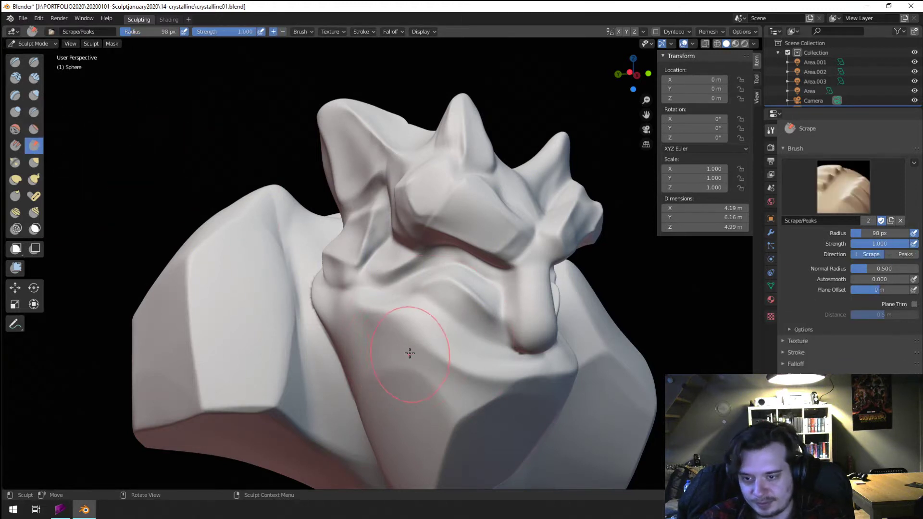
pyautogui.click(455, 377)
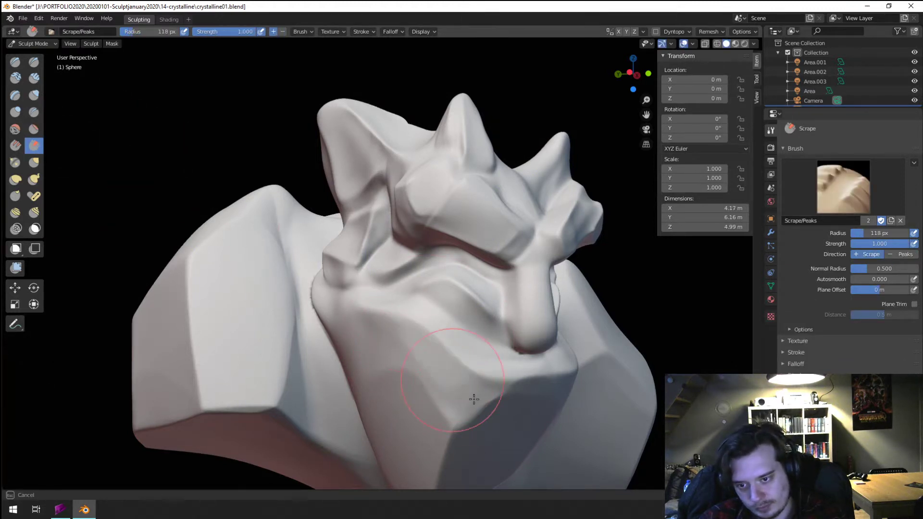
pyautogui.moveTo(439, 373)
pyautogui.mouseDown(button='middle')
pyautogui.moveTo(373, 345)
pyautogui.moveTo(338, 395)
pyautogui.moveTo(289, 437)
pyautogui.moveTo(320, 407)
pyautogui.mouseUp(button='middle')
# - Pull the front of the character's chin into shape using the Grab brush at an 89 px radius
pyautogui.press('g')
pyautogui.press('f')
pyautogui.click(319, 407)
pyautogui.moveTo(315, 414); pyautogui.dragTo(300, 419)
pyautogui.moveTo(300, 419); pyautogui.dragTo(339, 385, button='middle')
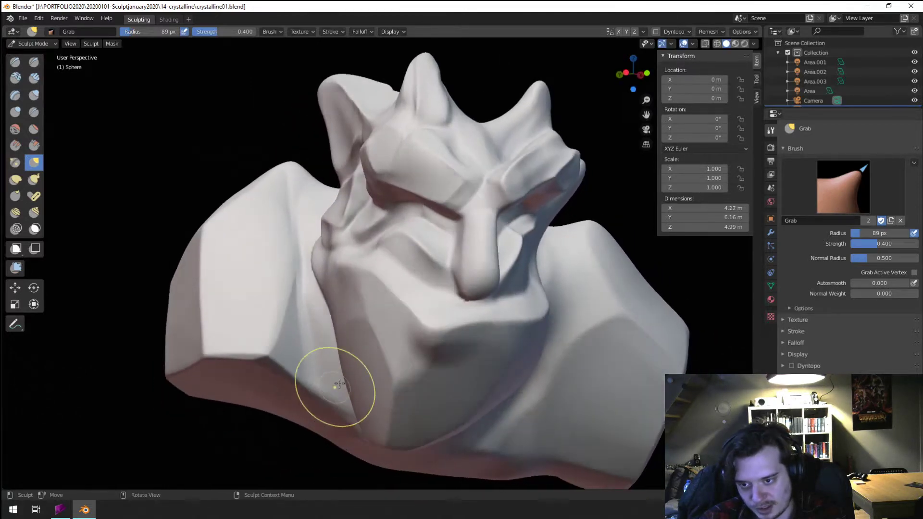
# - Sharpen the edges of the jaw planes, cheek fold and nose using the Crease brush at a 59 px radius
pyautogui.click(33, 112)
pyautogui.moveTo(397, 371); pyautogui.dragTo(411, 369)
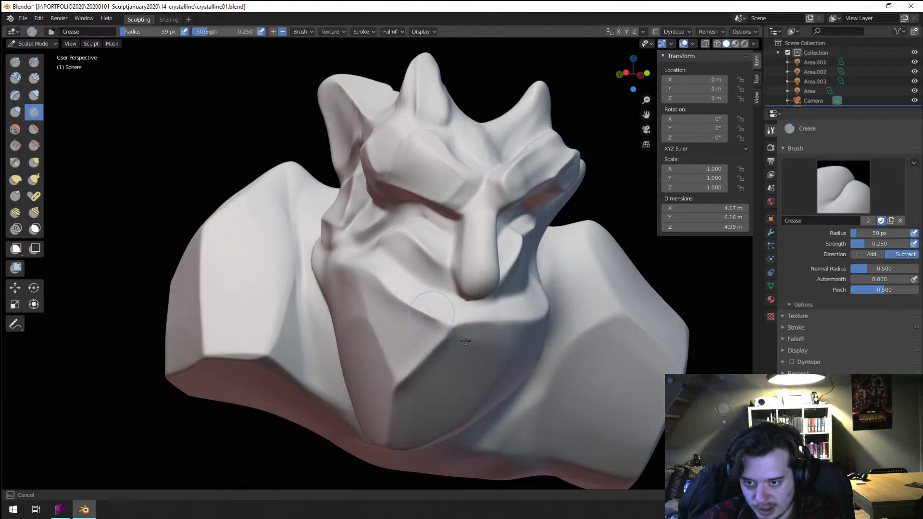
pyautogui.moveTo(358, 342); pyautogui.dragTo(406, 416)
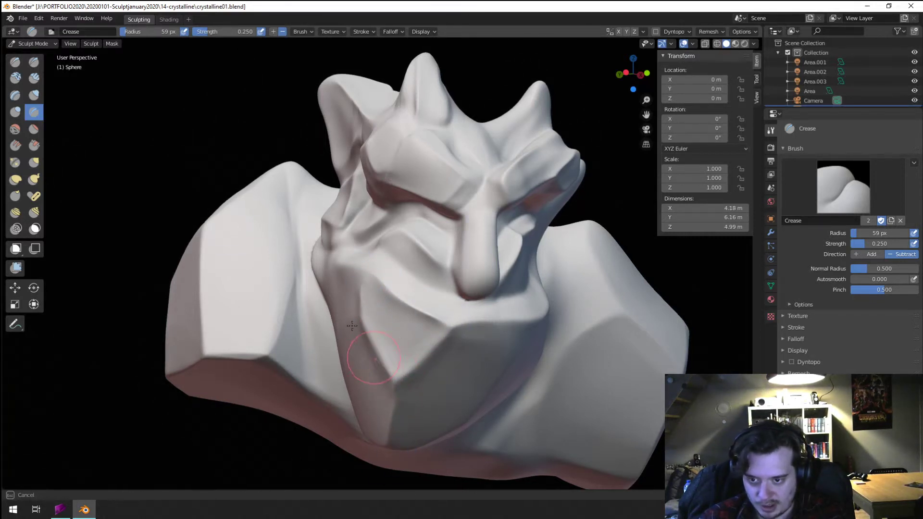
pyautogui.moveTo(380, 328)
pyautogui.mouseDown(button='middle')
pyautogui.moveTo(370, 331)
pyautogui.moveTo(390, 360)
pyautogui.moveTo(392, 330)
pyautogui.mouseUp(button='middle')
pyautogui.moveTo(392, 329)
pyautogui.mouseDown()
pyautogui.moveTo(408, 338)
pyautogui.moveTo(391, 355)
pyautogui.mouseUp()
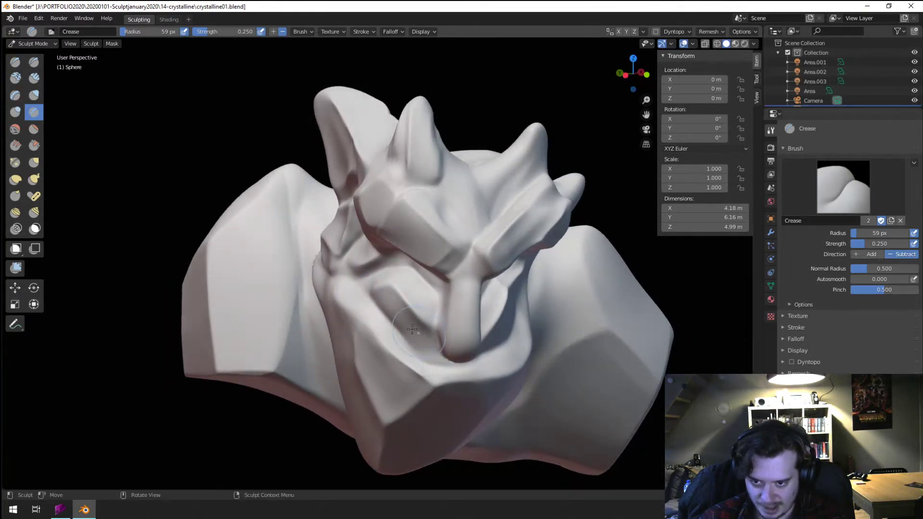
pyautogui.moveTo(390, 356); pyautogui.dragTo(387, 358, button='middle')
pyautogui.moveTo(408, 370); pyautogui.dragTo(409, 368)
pyautogui.moveTo(409, 368)
pyautogui.mouseDown(button='middle')
pyautogui.moveTo(478, 268)
pyautogui.moveTo(426, 272)
pyautogui.mouseUp(button='middle')
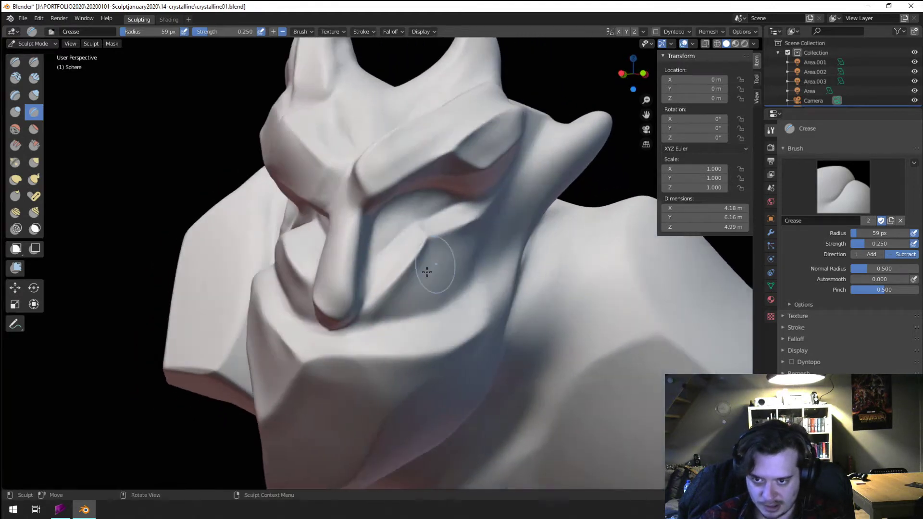
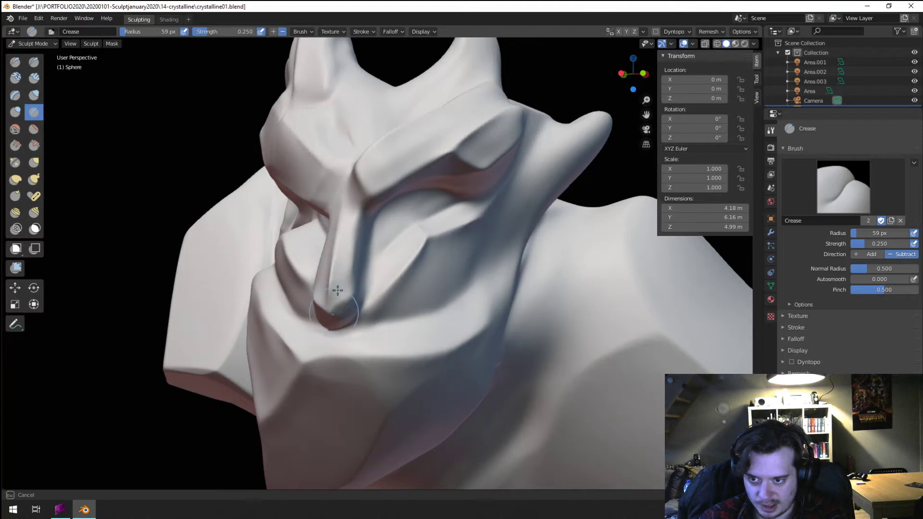
# - Pull the nose tip forward and shape the sides of the nose using the Grab brush at a 97 px radius
pyautogui.moveTo(353, 260)
pyautogui.mouseDown(button='middle')
pyautogui.moveTo(388, 223)
pyautogui.moveTo(319, 264)
pyautogui.moveTo(257, 273)
pyautogui.mouseUp(button='middle')
pyautogui.press('g')
pyautogui.moveTo(111, 282)
pyautogui.mouseDown()
pyautogui.moveTo(79, 289)
pyautogui.moveTo(87, 291)
pyautogui.mouseUp()
pyautogui.moveTo(87, 292); pyautogui.dragTo(185, 302, button='middle')
pyautogui.moveTo(406, 290)
pyautogui.mouseDown(button='middle')
pyautogui.moveTo(342, 278)
pyautogui.moveTo(334, 263)
pyautogui.mouseUp(button='middle')
pyautogui.press('[')
pyautogui.press('[')
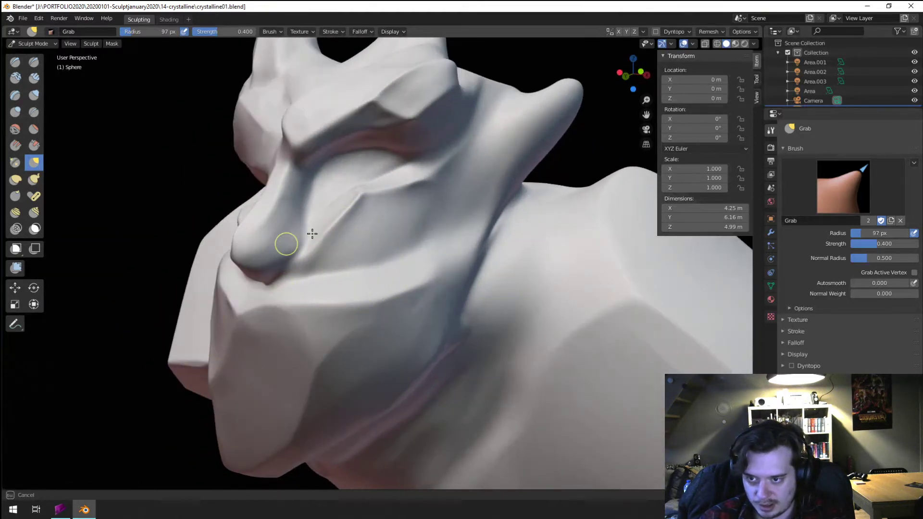
pyautogui.moveTo(312, 234); pyautogui.dragTo(379, 246, button='middle')
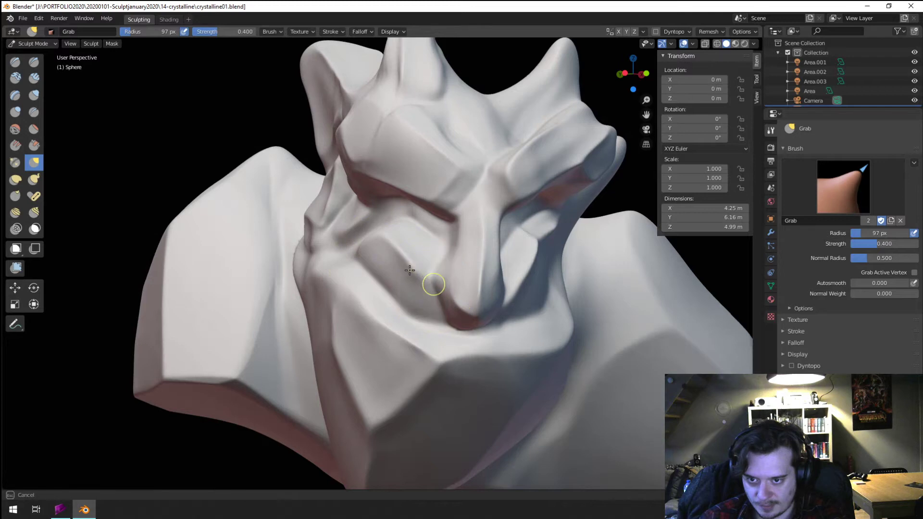
# - Adjust the broad form of the nose and upper face using the Grab brush at a 240 px radius
pyautogui.moveTo(417, 300)
pyautogui.mouseDown(button='middle')
pyautogui.moveTo(385, 286)
pyautogui.moveTo(397, 292)
pyautogui.moveTo(404, 264)
pyautogui.moveTo(429, 283)
pyautogui.moveTo(305, 264)
pyautogui.mouseUp(button='middle')
pyautogui.press('f')
pyautogui.click(355, 219)
pyautogui.moveTo(307, 204); pyautogui.dragTo(315, 208)
pyautogui.moveTo(307, 209)
pyautogui.mouseDown(button='middle')
pyautogui.moveTo(352, 212)
pyautogui.moveTo(363, 199)
pyautogui.moveTo(351, 202)
pyautogui.mouseUp(button='middle')
pyautogui.scroll(4, 357, 202)
pyautogui.scroll(3, 351, 202)
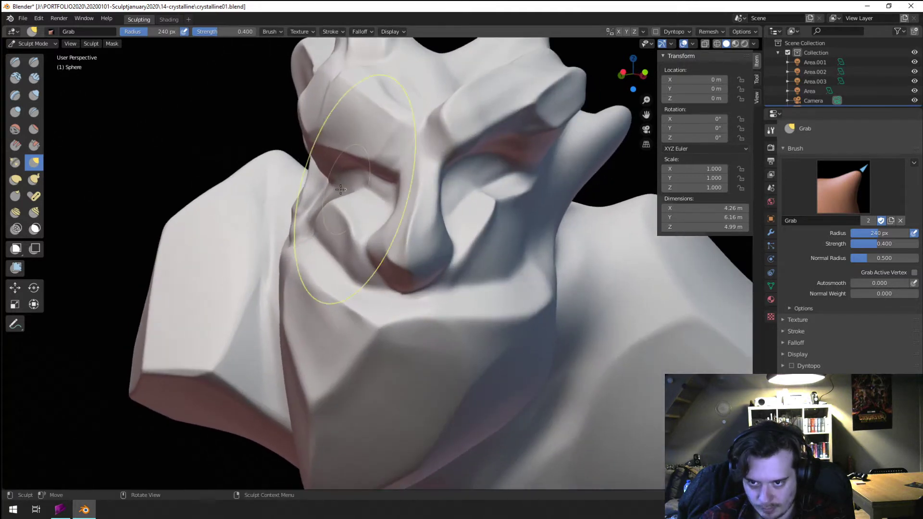
# - Carve a groove from the outer corner of the left eye up the temple using the Crease brush at a 58 px radius
pyautogui.click(34, 112)
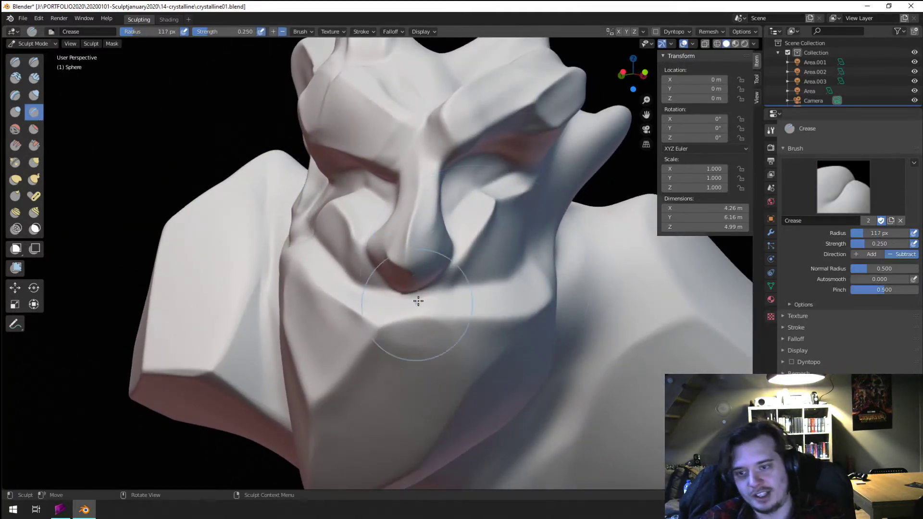
pyautogui.moveTo(416, 301); pyautogui.dragTo(412, 290, button='middle')
pyautogui.press('f')
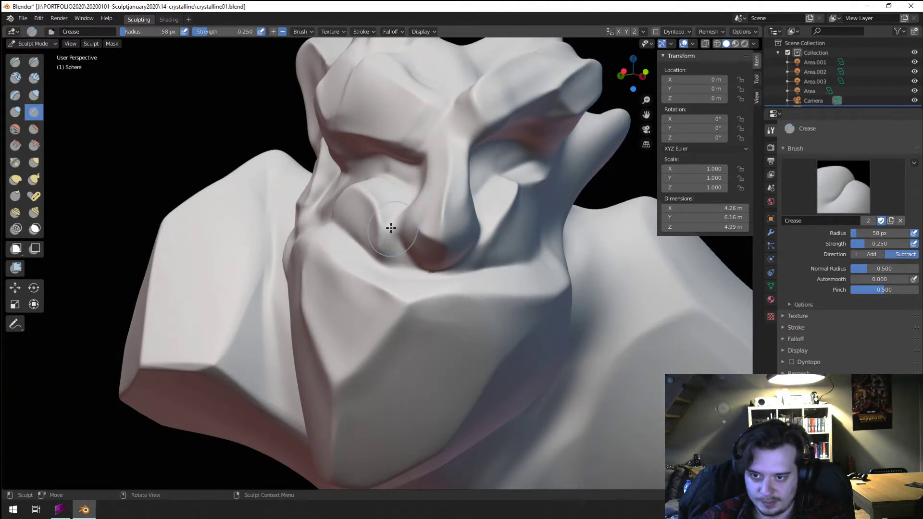
pyautogui.moveTo(384, 215)
pyautogui.mouseDown(button='middle')
pyautogui.moveTo(389, 287)
pyautogui.moveTo(406, 273)
pyautogui.moveTo(394, 277)
pyautogui.moveTo(392, 297)
pyautogui.mouseUp(button='middle')
pyautogui.moveTo(444, 277); pyautogui.dragTo(429, 239, button='middle')
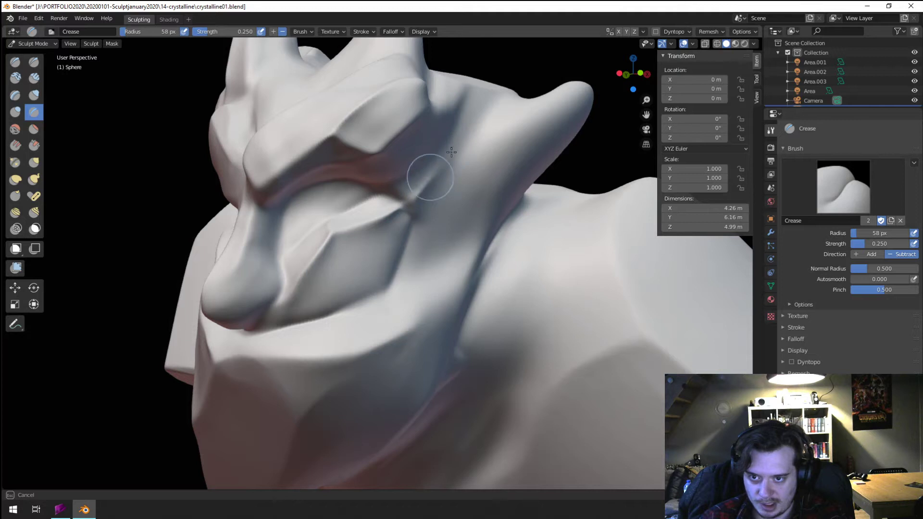
pyautogui.moveTo(452, 152); pyautogui.dragTo(455, 148)
pyautogui.moveTo(418, 209); pyautogui.dragTo(453, 157)
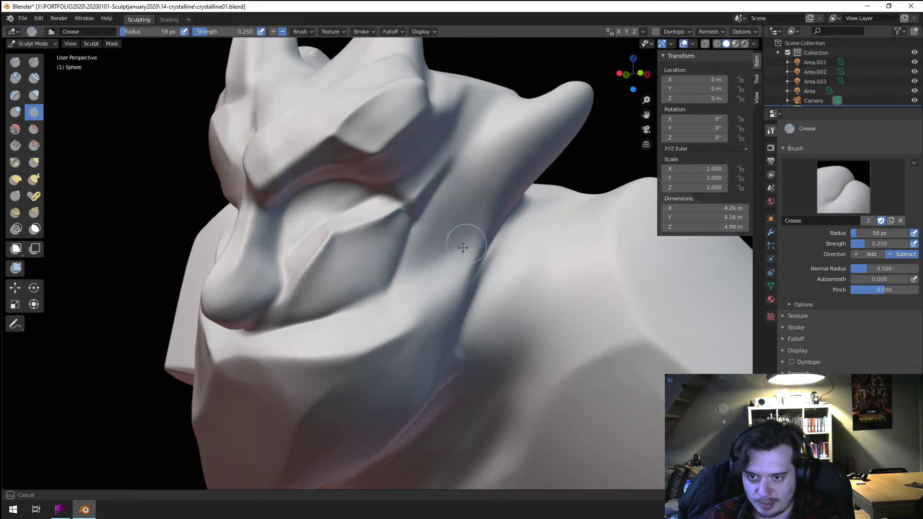
# - Crease the side of the face between the left cheek and the left horn at a 78 px radius
pyautogui.press(']')
pyautogui.press(']')
pyautogui.press(']')
pyautogui.moveTo(424, 253)
pyautogui.mouseDown()
pyautogui.moveTo(489, 163)
pyautogui.moveTo(552, 114)
pyautogui.moveTo(422, 252)
pyautogui.mouseUp()
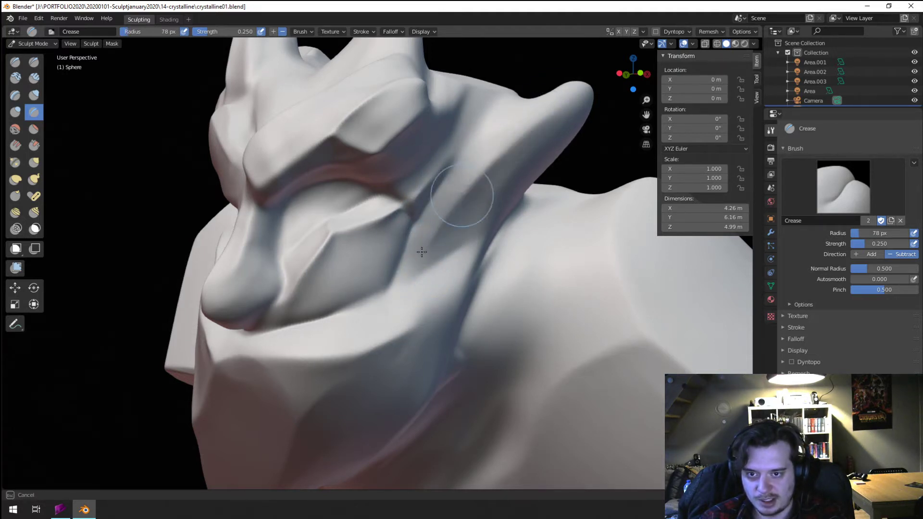
pyautogui.moveTo(559, 103); pyautogui.dragTo(553, 106)
# - Define ridges along the side and back of the left horn using the Crease brush at a 96 px radius
pyautogui.moveTo(553, 107)
pyautogui.mouseDown(button='middle')
pyautogui.moveTo(495, 195)
pyautogui.moveTo(387, 160)
pyautogui.mouseUp(button='middle')
pyautogui.press('f')
pyautogui.click(505, 171)
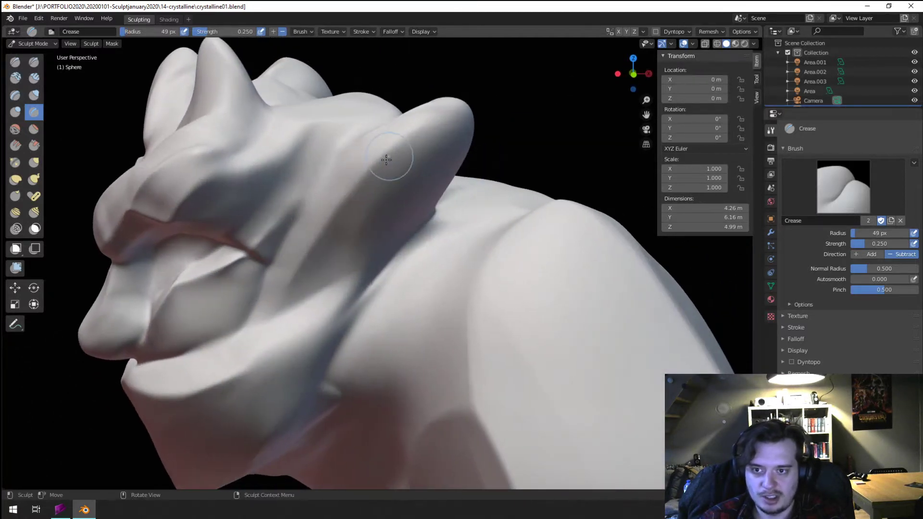
pyautogui.press(']')
pyautogui.press(']')
pyautogui.press(']')
pyautogui.press(']')
pyautogui.press(']')
pyautogui.press(']')
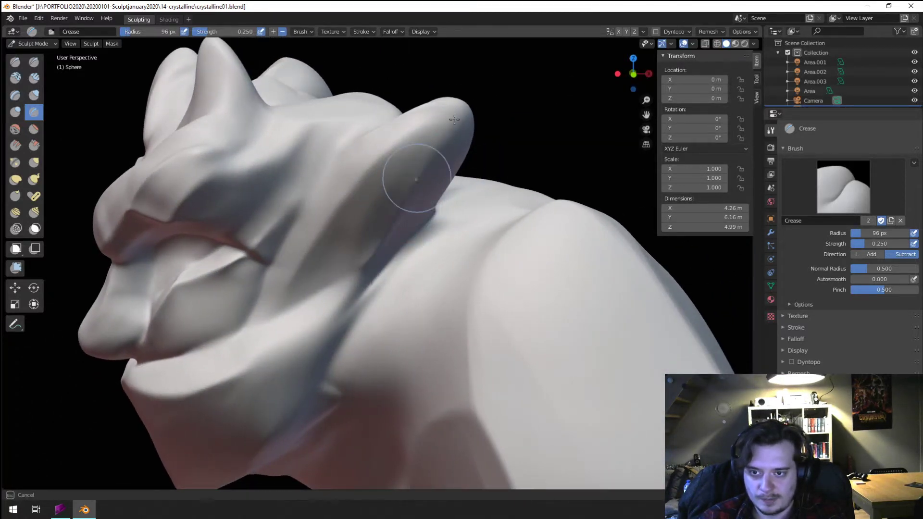
pyautogui.moveTo(461, 112)
pyautogui.mouseDown(button='middle')
pyautogui.moveTo(369, 188)
pyautogui.moveTo(270, 195)
pyautogui.mouseUp(button='middle')
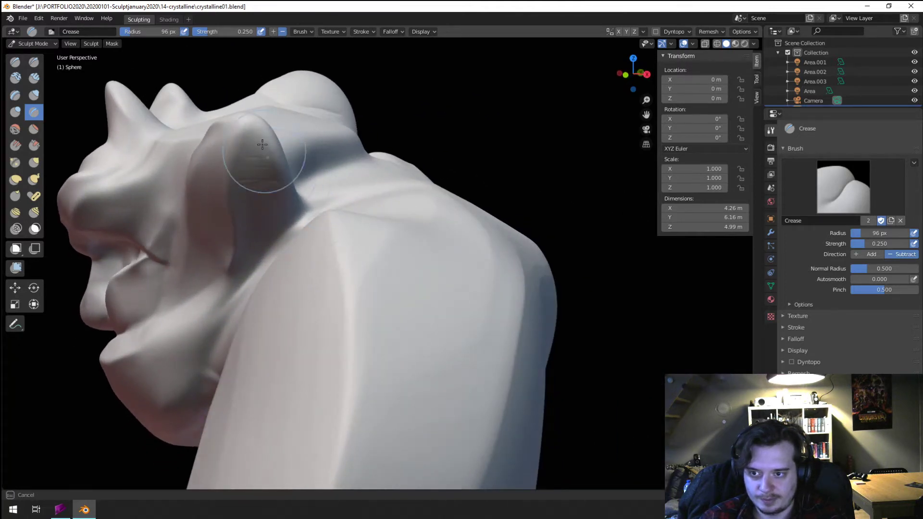
pyautogui.moveTo(262, 144)
pyautogui.mouseDown(button='middle')
pyautogui.moveTo(337, 127)
pyautogui.moveTo(331, 182)
pyautogui.mouseUp(button='middle')
pyautogui.scroll(-3, 336, 128)
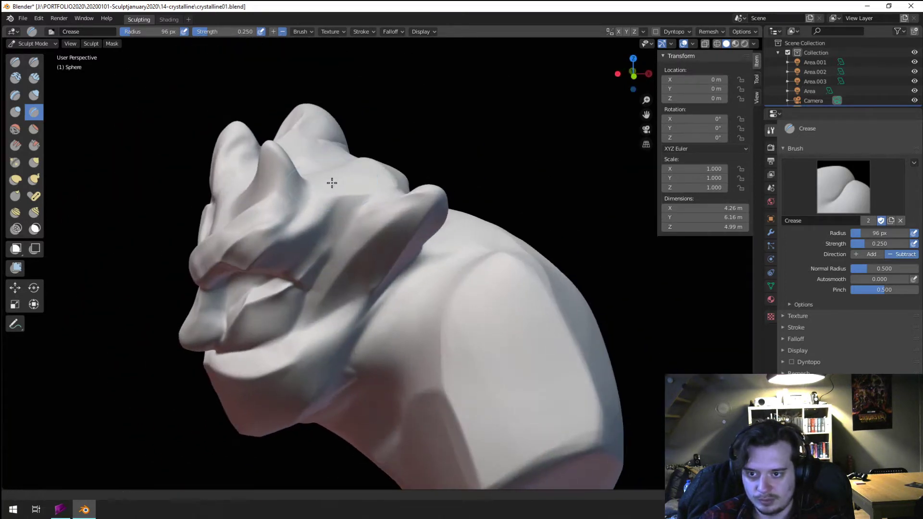
# - Cut flat planes into the tips of both side horns using the Scrape brush at 113 and 132 px radii
pyautogui.scroll(3, 332, 182)
pyautogui.click(35, 145)
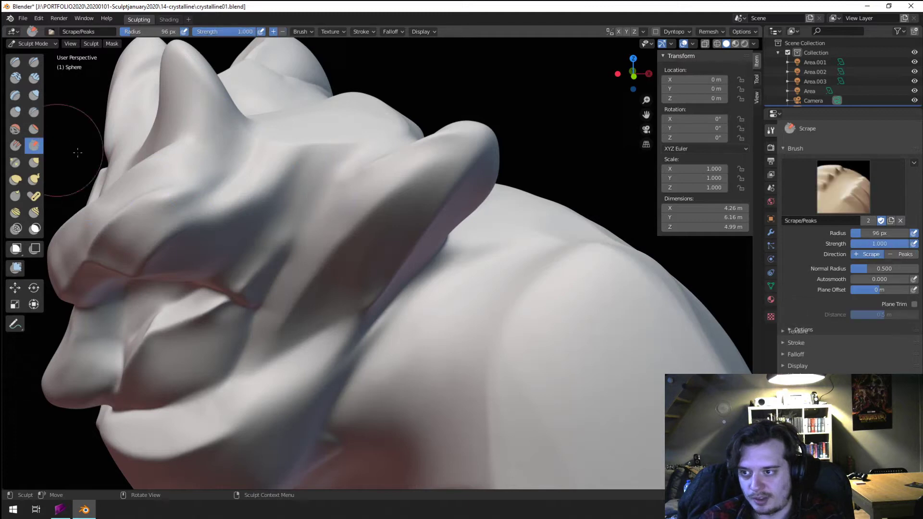
pyautogui.moveTo(483, 135); pyautogui.dragTo(441, 163)
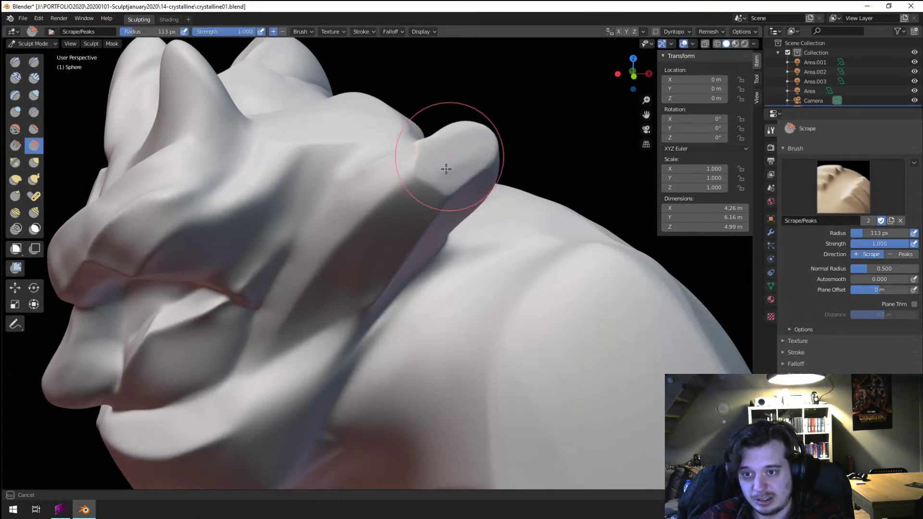
pyautogui.scroll(-5, 446, 168)
pyautogui.moveTo(449, 188)
pyautogui.mouseDown(button='middle')
pyautogui.moveTo(509, 159)
pyautogui.moveTo(516, 176)
pyautogui.moveTo(374, 178)
pyautogui.moveTo(439, 170)
pyautogui.mouseUp(button='middle')
pyautogui.scroll(5, 375, 178)
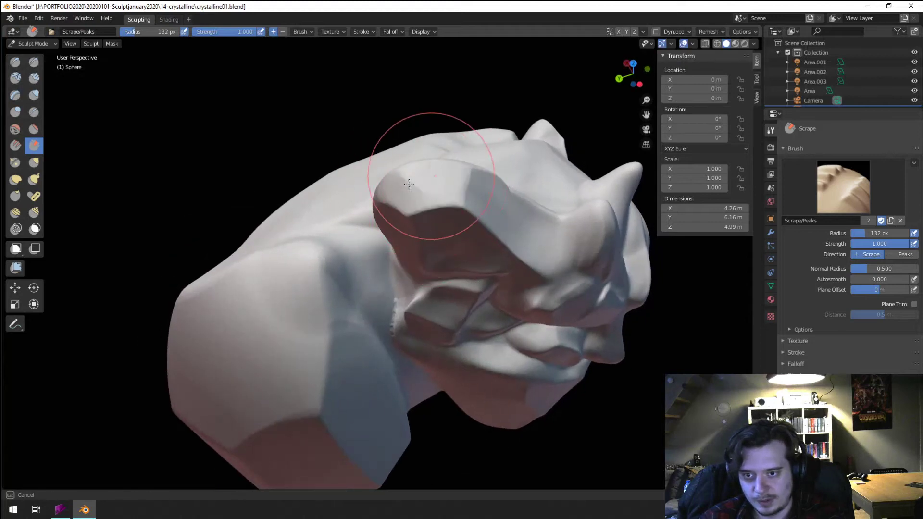
pyautogui.moveTo(409, 184); pyautogui.dragTo(414, 196)
# - Flatten the underside of the bust into angular planes using the Scrape brush at 206 and 124 px radii
pyautogui.scroll(-3, 424, 233)
pyautogui.moveTo(375, 175)
pyautogui.mouseDown(button='middle')
pyautogui.moveTo(373, 159)
pyautogui.moveTo(280, 284)
pyautogui.moveTo(290, 305)
pyautogui.moveTo(308, 293)
pyautogui.moveTo(314, 255)
pyautogui.moveTo(303, 249)
pyautogui.mouseUp(button='middle')
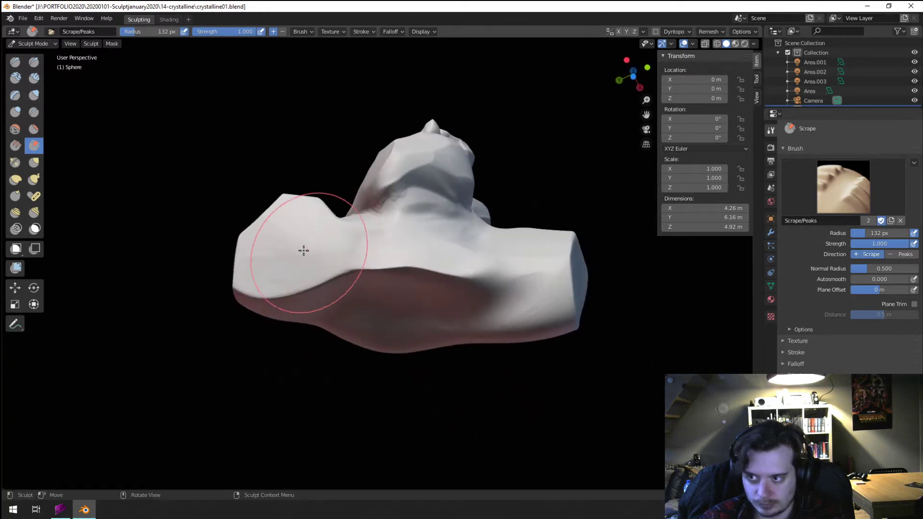
pyautogui.press('f')
pyautogui.moveTo(407, 287); pyautogui.dragTo(473, 271)
pyautogui.moveTo(401, 282)
pyautogui.mouseDown(button='middle')
pyautogui.moveTo(380, 344)
pyautogui.moveTo(390, 350)
pyautogui.moveTo(412, 270)
pyautogui.mouseUp(button='middle')
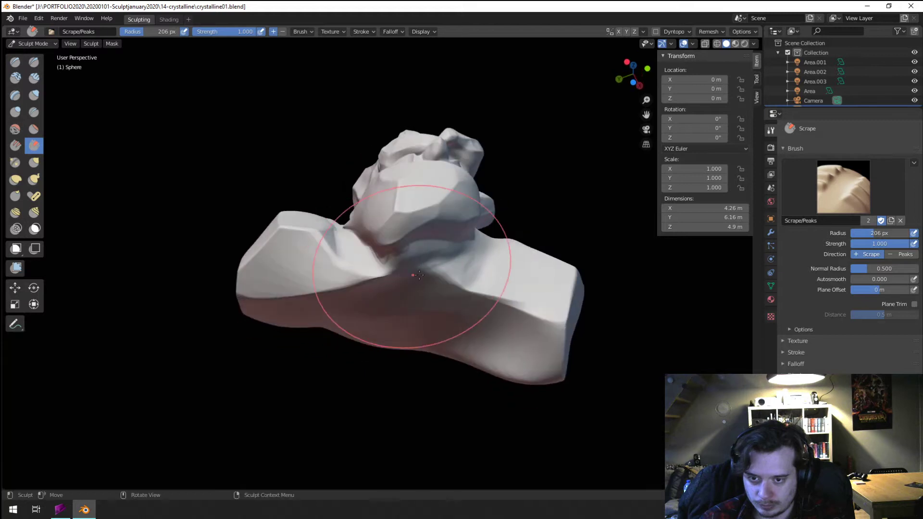
pyautogui.press('f')
pyautogui.click(500, 332)
pyautogui.moveTo(535, 353); pyautogui.dragTo(505, 310, button='middle')
pyautogui.press('f')
pyautogui.click(585, 290)
pyautogui.moveTo(519, 289); pyautogui.dragTo(558, 255)
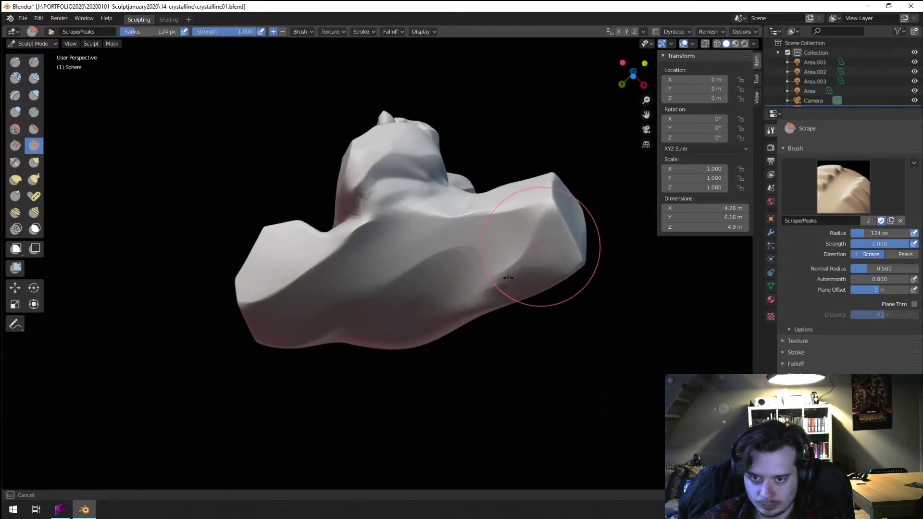
# - Reshape the lower edge of the character's left chest and arm using the Grab brush at 233 and 172 px radii
pyautogui.moveTo(539, 246); pyautogui.dragTo(462, 367, button='middle')
pyautogui.press('g')
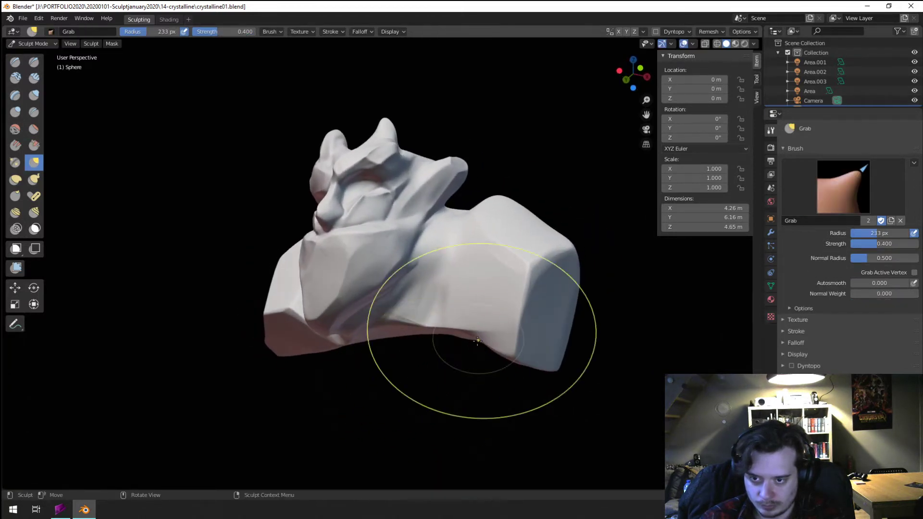
pyautogui.moveTo(403, 363)
pyautogui.mouseDown(button='middle')
pyautogui.moveTo(438, 385)
pyautogui.moveTo(449, 364)
pyautogui.mouseUp(button='middle')
pyautogui.press('f')
pyautogui.click(475, 412)
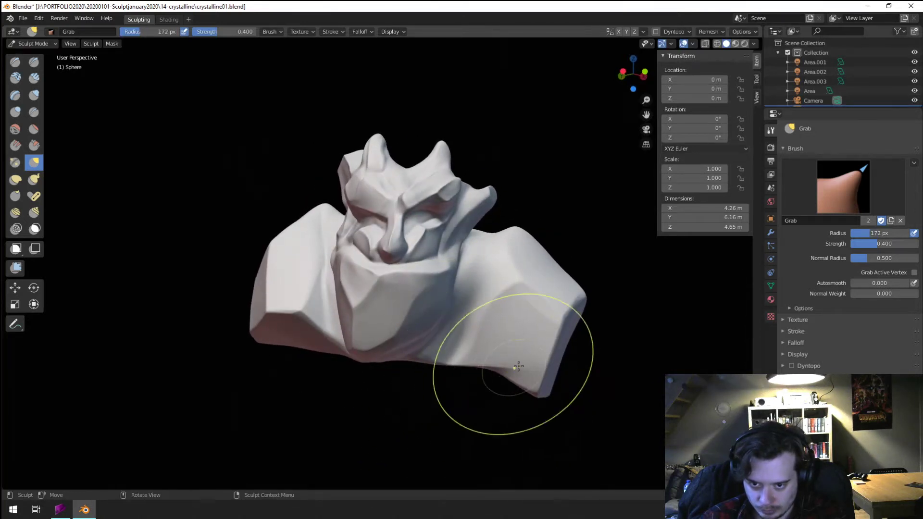
pyautogui.press('f')
pyautogui.click(547, 397)
pyautogui.moveTo(540, 397); pyautogui.dragTo(513, 367)
pyautogui.press('f')
pyautogui.click(519, 376)
pyautogui.moveTo(513, 367); pyautogui.dragTo(532, 369, button='middle')
# - Pull the lower outer corner of the character's right shoulder outward and down using the Grab brush
pyautogui.press('f')
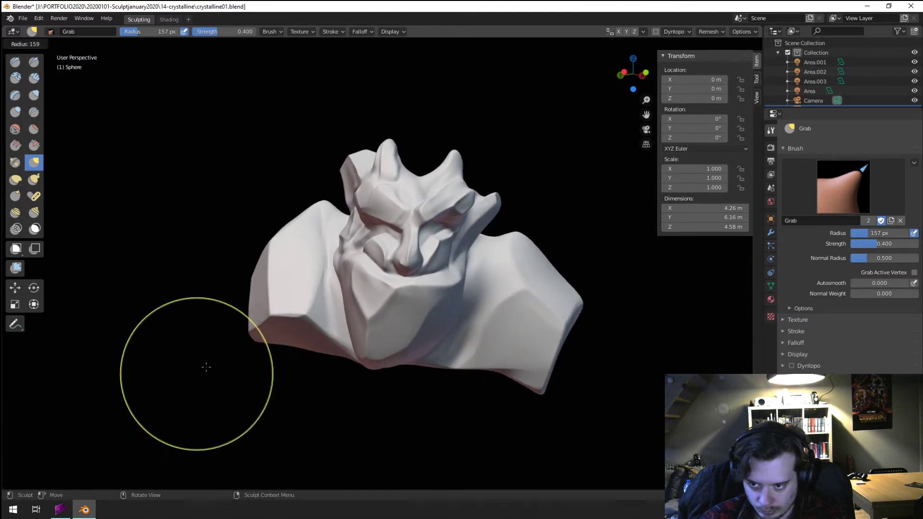
pyautogui.click(310, 369)
pyautogui.moveTo(255, 329); pyautogui.dragTo(229, 346)
pyautogui.scroll(3, 239, 302)
pyautogui.moveTo(240, 298)
pyautogui.mouseDown(button='middle')
pyautogui.moveTo(221, 303)
pyautogui.moveTo(291, 311)
pyautogui.moveTo(231, 309)
pyautogui.moveTo(235, 301)
pyautogui.moveTo(218, 298)
pyautogui.moveTo(319, 292)
pyautogui.moveTo(328, 263)
pyautogui.moveTo(355, 239)
pyautogui.mouseUp(button='middle')
pyautogui.scroll(-3, 235, 301)
# - Pull the outer ends of both brows outward and up using the Grab brush at a 132 px radius
pyautogui.press('f')
pyautogui.click(324, 273)
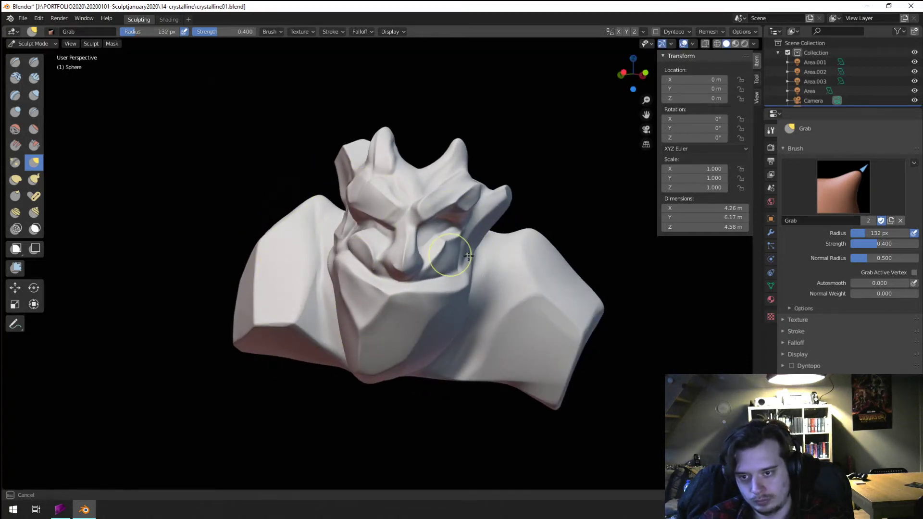
pyautogui.moveTo(446, 247); pyautogui.dragTo(356, 260, button='middle')
pyautogui.press('f')
pyautogui.click(288, 268)
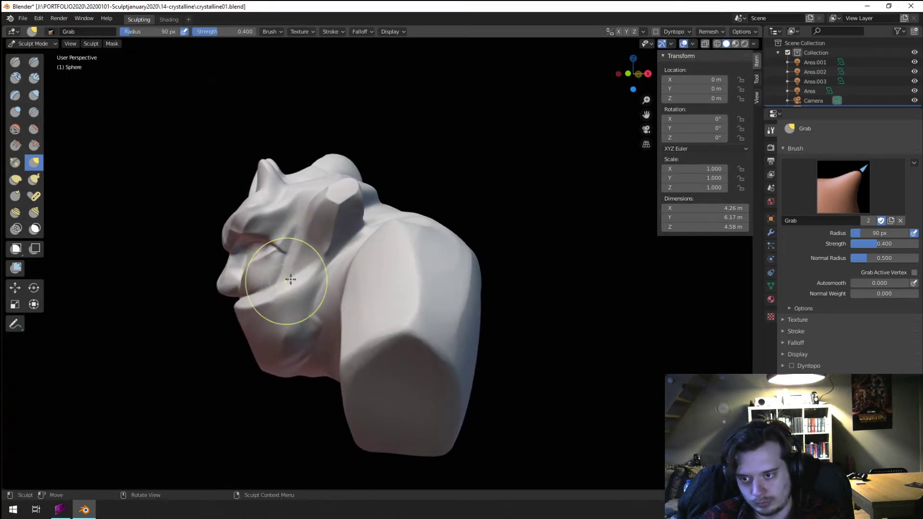
pyautogui.moveTo(288, 268)
pyautogui.mouseDown(button='middle')
pyautogui.moveTo(383, 258)
pyautogui.moveTo(457, 230)
pyautogui.mouseUp(button='middle')
pyautogui.press('f')
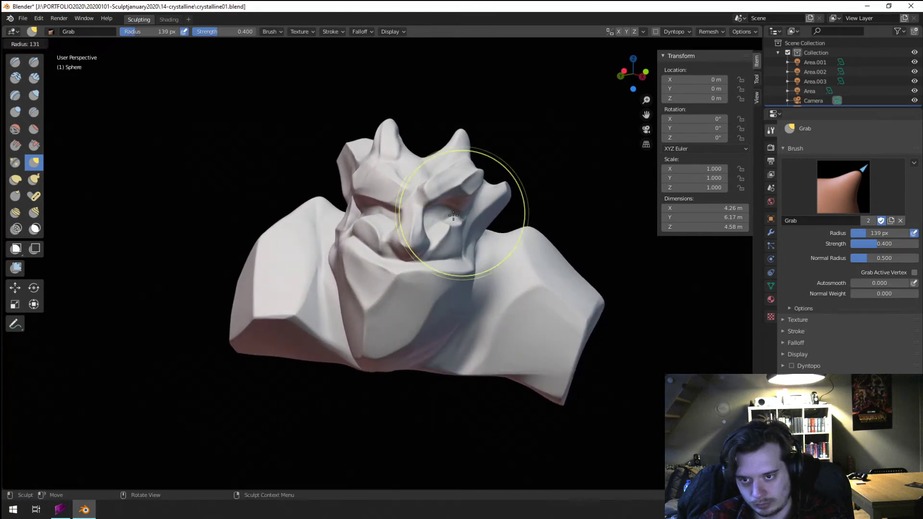
pyautogui.click(527, 215)
pyautogui.moveTo(468, 188); pyautogui.dragTo(489, 177)
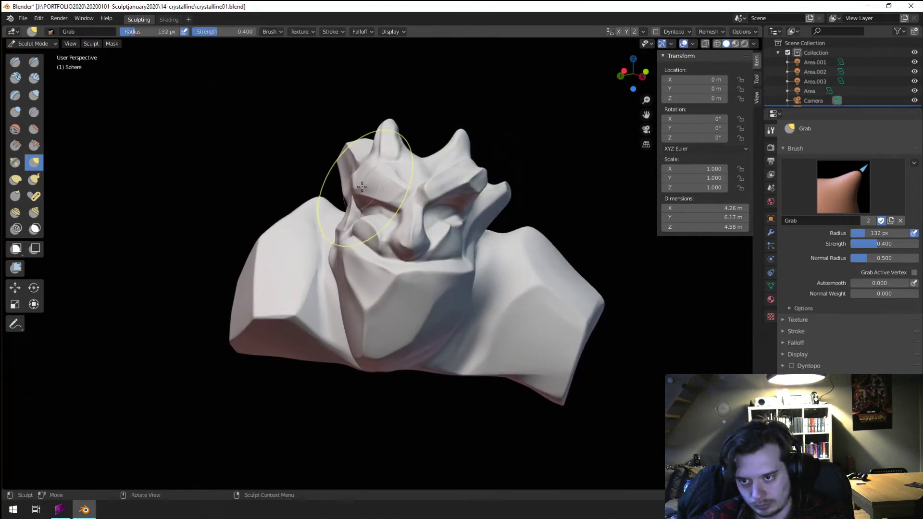
pyautogui.moveTo(357, 172); pyautogui.dragTo(350, 169)
# - Carve sharp creases around the raised ridge between the brows on the forehead using the Crease brush at 43 px
pyautogui.moveTo(386, 212)
pyautogui.mouseDown(button='middle')
pyautogui.moveTo(363, 232)
pyautogui.moveTo(355, 258)
pyautogui.mouseUp(button='middle')
pyautogui.press('f')
pyautogui.click(357, 213)
pyautogui.keyDown('ctrl'); pyautogui.moveTo(356, 256); pyautogui.dragTo(368, 217, button='middle'); pyautogui.keyUp('ctrl')
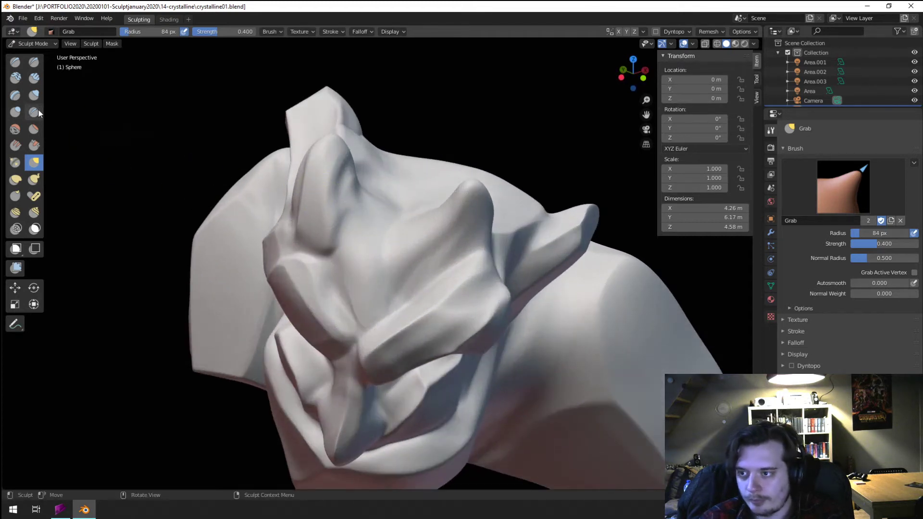
pyautogui.click(38, 110)
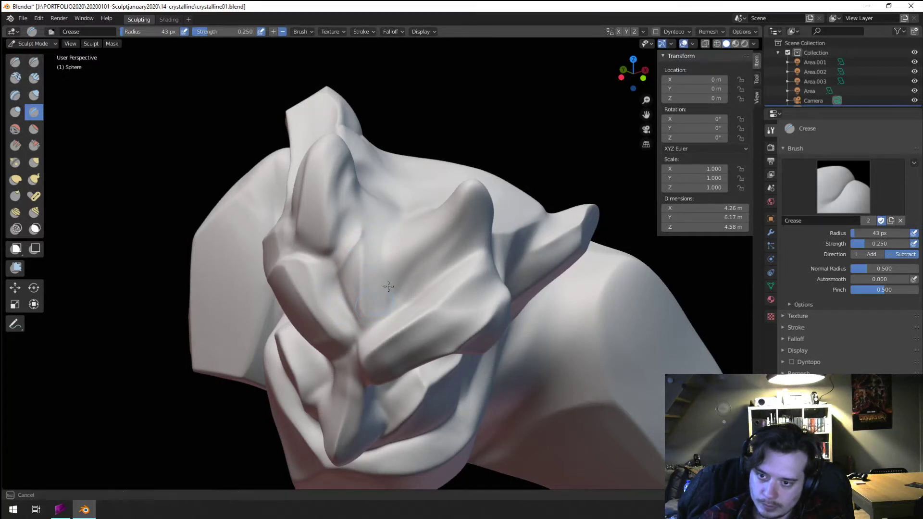
pyautogui.press('f')
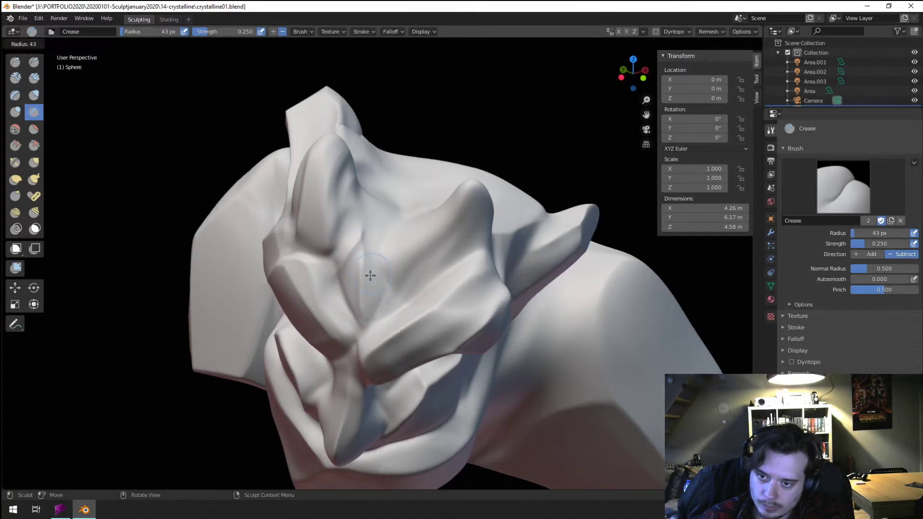
pyautogui.click(370, 274)
pyautogui.press('f')
pyautogui.click(363, 244)
# - Sharpen the edges of the upper horn on the character's right using the Crease brush at 41 px
pyautogui.moveTo(362, 244)
pyautogui.mouseDown(button='middle')
pyautogui.moveTo(356, 276)
pyautogui.moveTo(384, 221)
pyautogui.moveTo(426, 193)
pyautogui.moveTo(459, 201)
pyautogui.moveTo(471, 192)
pyautogui.mouseUp(button='middle')
pyautogui.press('f')
pyautogui.click(426, 194)
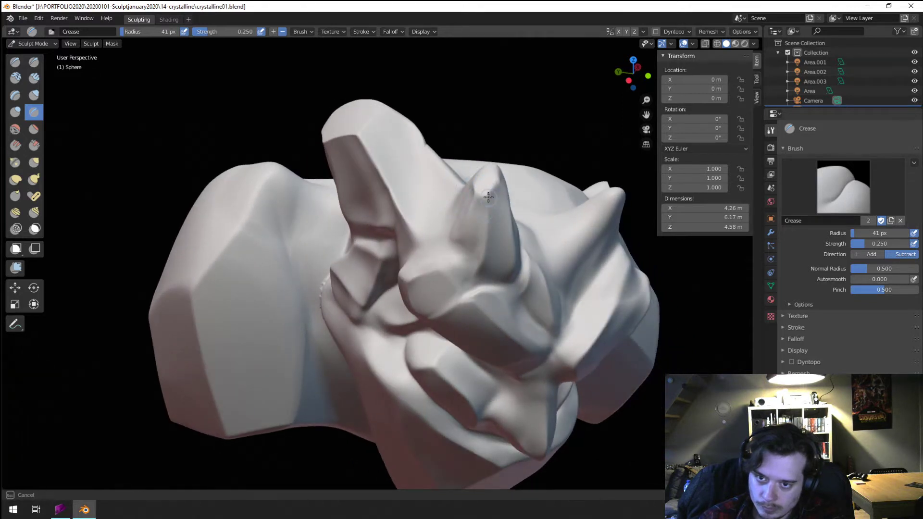
pyautogui.scroll(-5, 472, 210)
pyautogui.moveTo(469, 211)
pyautogui.mouseDown(button='middle')
pyautogui.moveTo(385, 159)
pyautogui.moveTo(412, 154)
pyautogui.mouseUp(button='middle')
# - Cut flat facets into the front and sides of the character's right upper horn using the Scrape brush at 81 px
pyautogui.press('g')
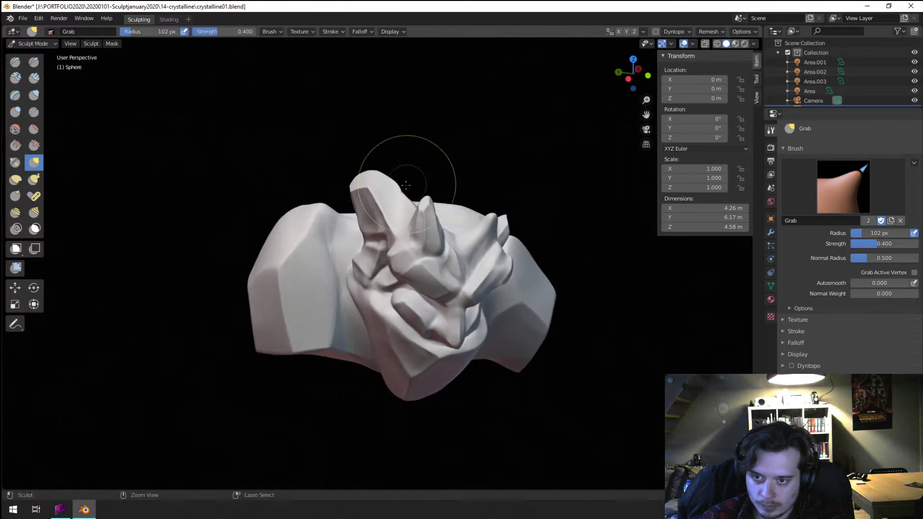
pyautogui.scroll(5, 412, 156)
pyautogui.click(34, 145)
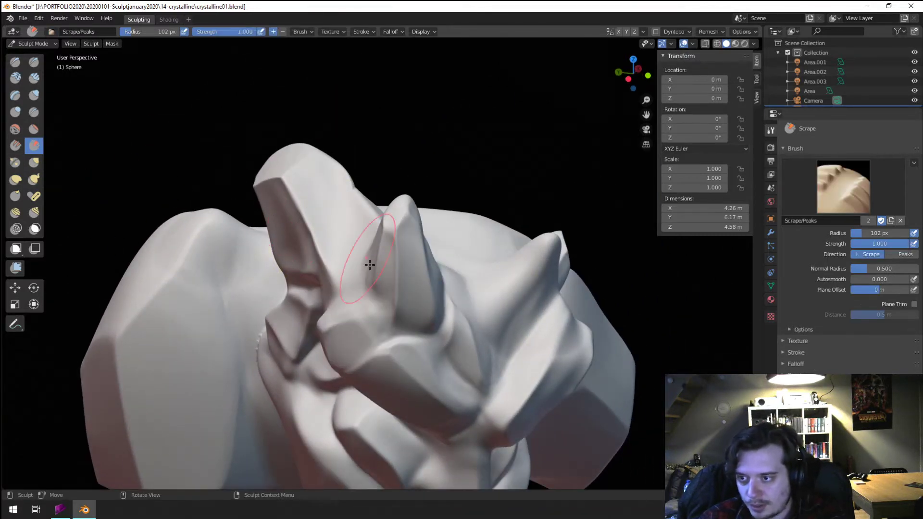
pyautogui.moveTo(332, 243); pyautogui.dragTo(373, 246, button='middle')
pyautogui.press('[')
pyautogui.press('[')
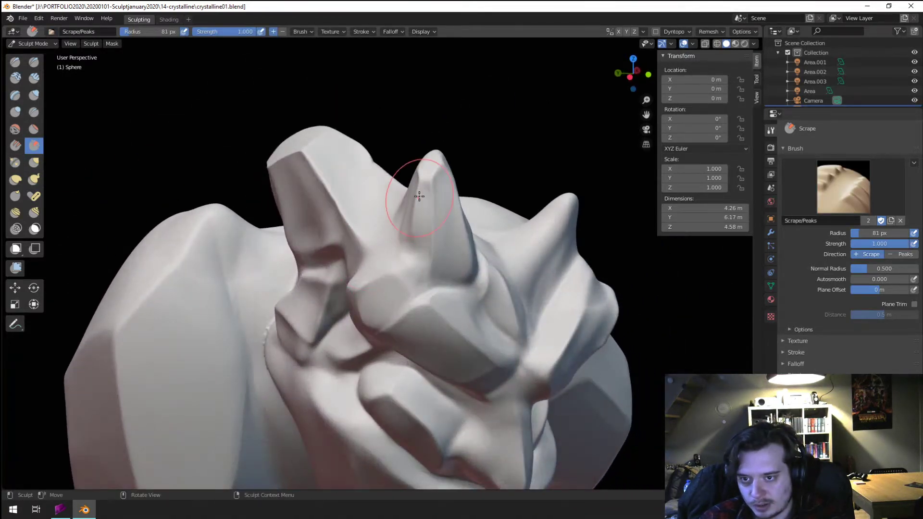
pyautogui.moveTo(414, 209); pyautogui.dragTo(340, 238, button='middle')
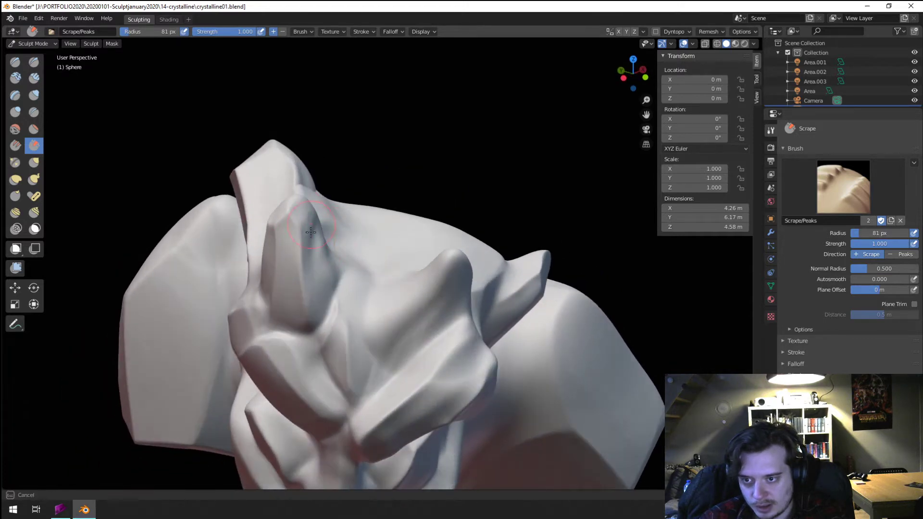
pyautogui.moveTo(311, 233); pyautogui.dragTo(314, 240)
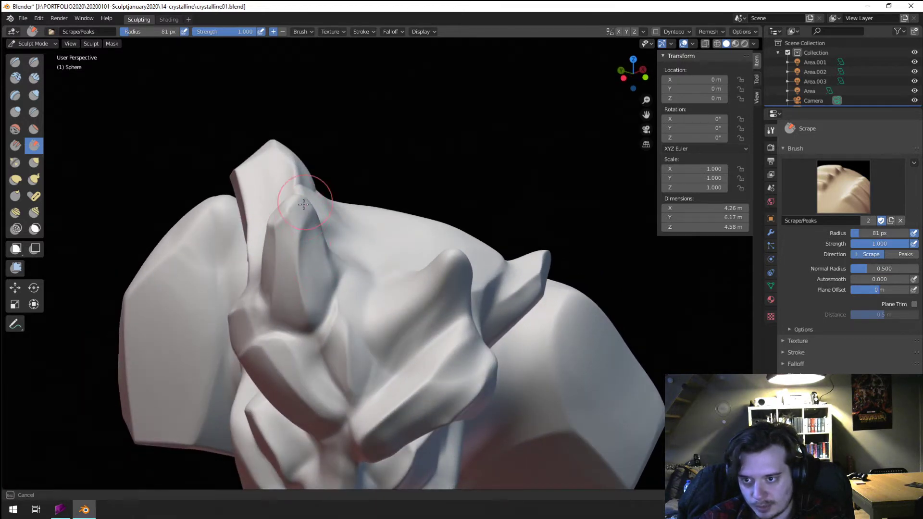
pyautogui.moveTo(304, 204); pyautogui.dragTo(383, 325, button='middle')
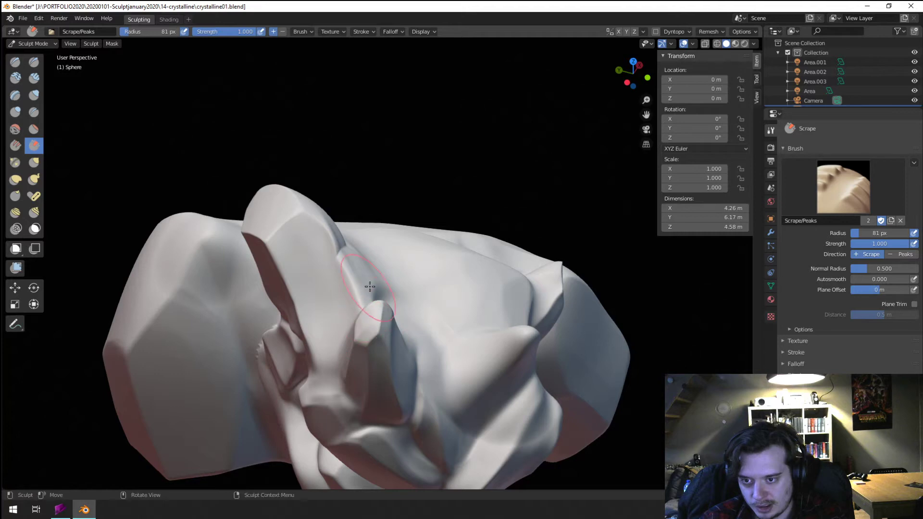
# - Adjust the silhouette of the character's right upper horn using the Grab brush at 75 and 94 px radii
pyautogui.moveTo(370, 287); pyautogui.dragTo(351, 196, button='middle')
pyautogui.press('g')
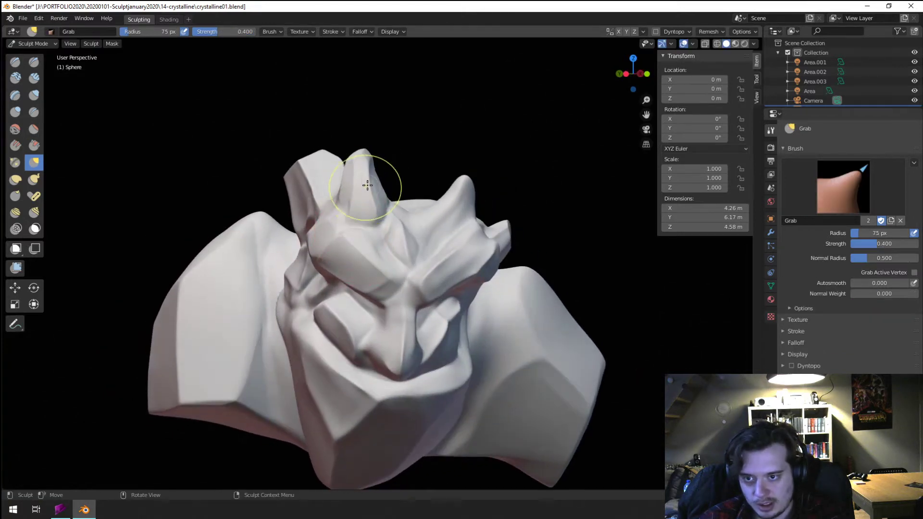
pyautogui.moveTo(380, 178)
pyautogui.mouseDown()
pyautogui.moveTo(360, 190)
pyautogui.moveTo(351, 181)
pyautogui.mouseUp()
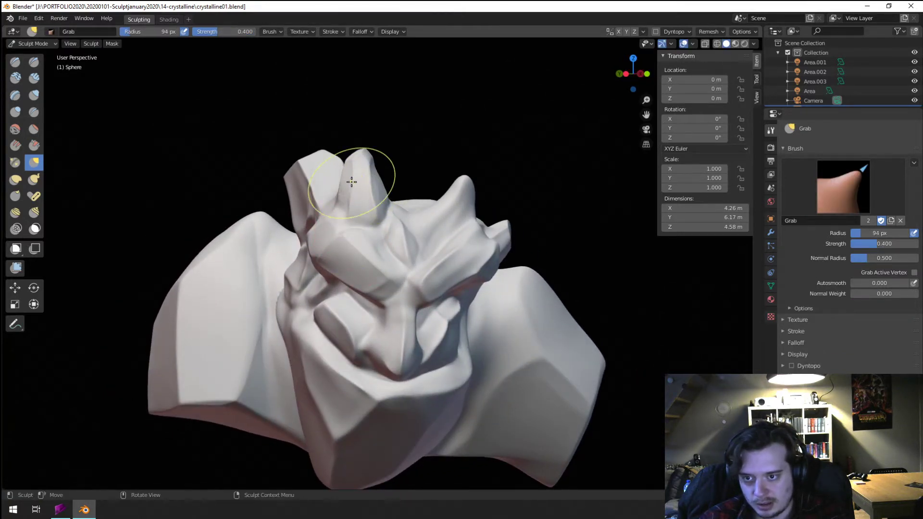
pyautogui.moveTo(350, 181)
pyautogui.keyDown('ctrl'); pyautogui.mouseDown(button='middle')
pyautogui.moveTo(309, 258)
pyautogui.moveTo(332, 248)
pyautogui.moveTo(332, 289)
pyautogui.moveTo(315, 307)
pyautogui.moveTo(339, 321)
pyautogui.mouseUp(button='middle'); pyautogui.keyUp('ctrl')
# - Flatten the chin's underside and the side of the jaw into angular planes using the Scrape brush at 129 and 116 px
pyautogui.press('f')
pyautogui.click(402, 354)
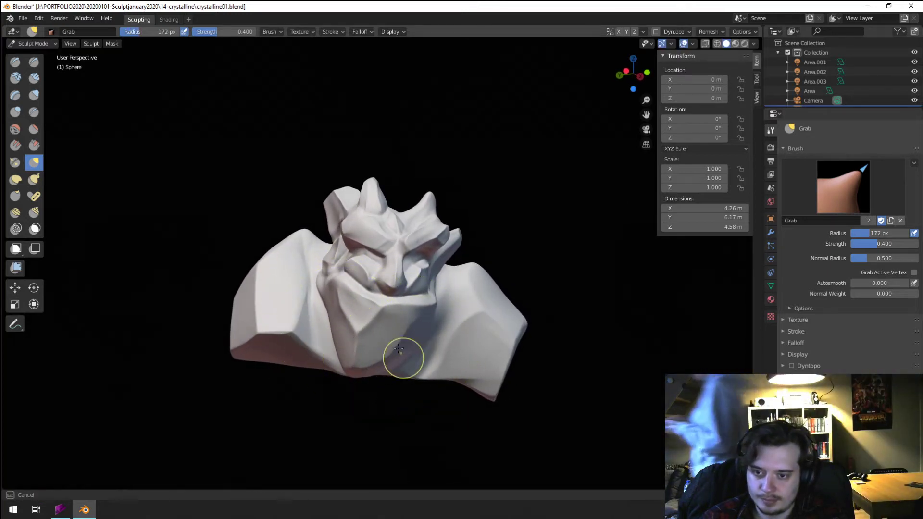
pyautogui.moveTo(402, 354)
pyautogui.mouseDown(button='middle')
pyautogui.moveTo(366, 349)
pyautogui.moveTo(355, 366)
pyautogui.mouseUp(button='middle')
pyautogui.press('f')
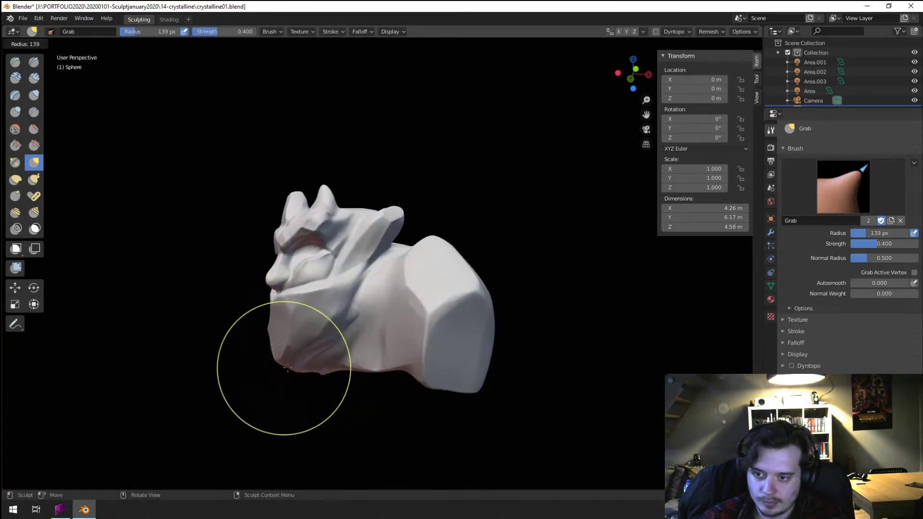
pyautogui.moveTo(284, 398)
pyautogui.mouseDown(button='middle')
pyautogui.moveTo(346, 408)
pyautogui.moveTo(202, 298)
pyautogui.moveTo(145, 230)
pyautogui.mouseUp(button='middle')
pyautogui.press('f')
pyautogui.click(335, 388)
pyautogui.click(34, 145)
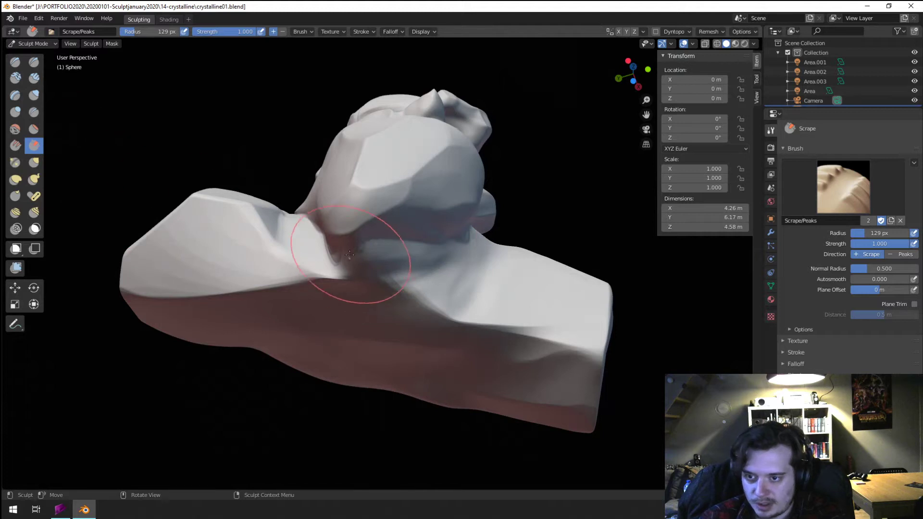
pyautogui.moveTo(345, 222); pyautogui.dragTo(389, 194)
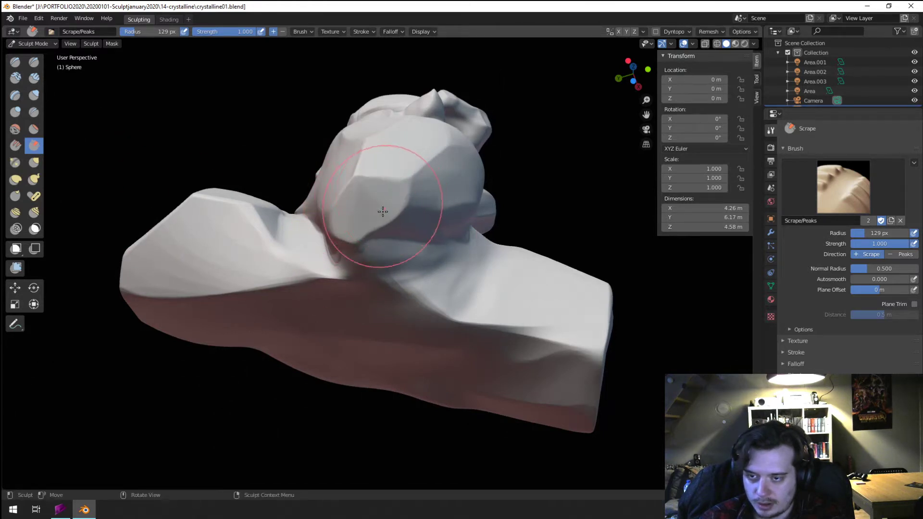
pyautogui.moveTo(389, 194); pyautogui.dragTo(320, 283, button='middle')
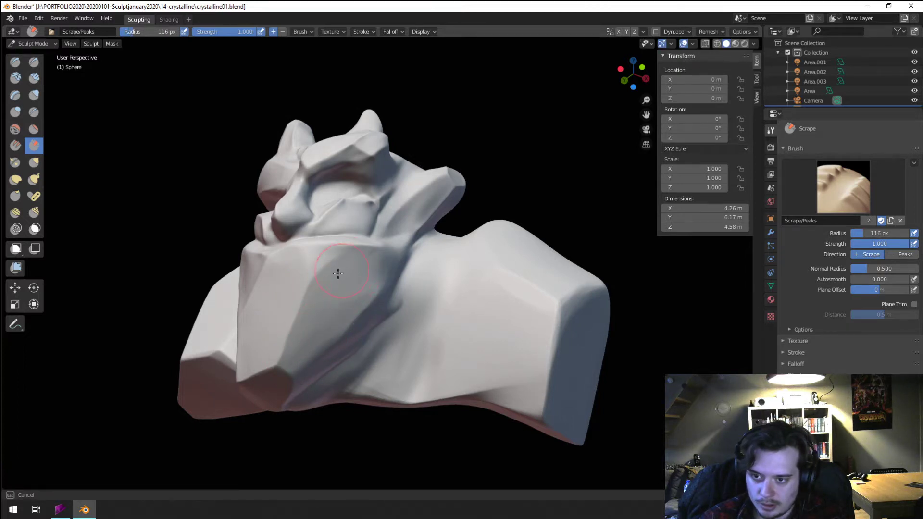
pyautogui.moveTo(338, 274); pyautogui.dragTo(344, 281)
pyautogui.scroll(-3, 339, 270)
pyautogui.moveTo(340, 270); pyautogui.dragTo(364, 262, button='middle')
# - Scrape flat planes along the bridge and sides of the nose using the Scrape brush at 84 and 70 px
pyautogui.scroll(5, 363, 262)
pyautogui.moveTo(363, 262); pyautogui.dragTo(272, 322, button='middle')
pyautogui.press('f')
pyautogui.click(329, 295)
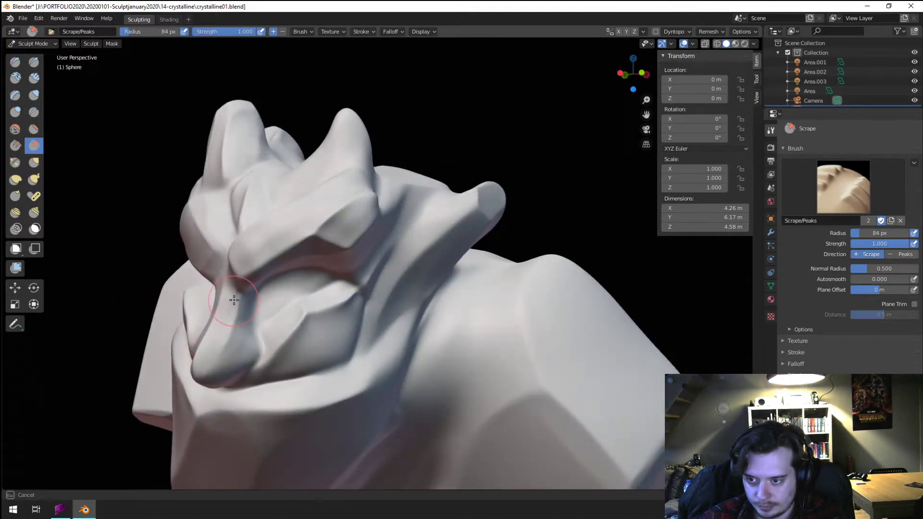
pyautogui.press('f')
pyautogui.click(230, 300)
pyautogui.moveTo(229, 300)
pyautogui.mouseDown(button='middle')
pyautogui.moveTo(214, 301)
pyautogui.moveTo(322, 302)
pyautogui.mouseUp(button='middle')
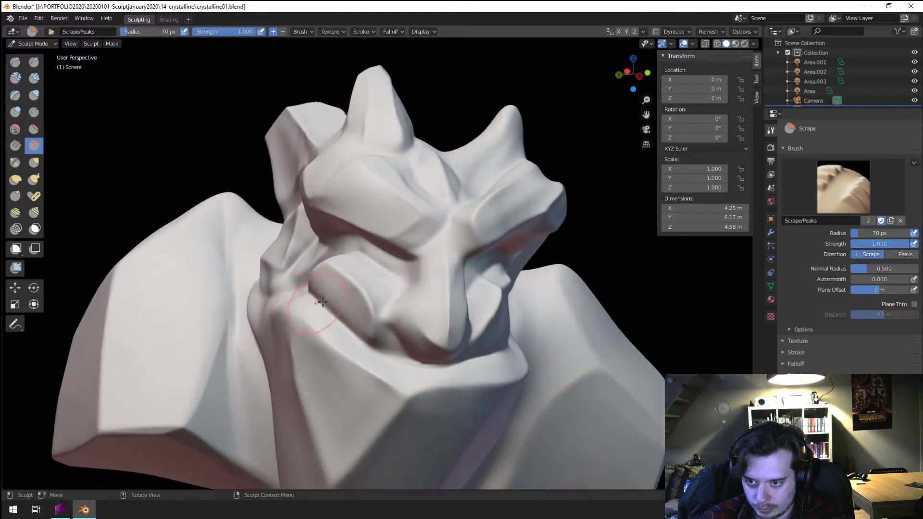
# - Deepen the folds between the nose, cheeks and inner eye corners using the Crease brush at 89 and 67 px
pyautogui.click(33, 112)
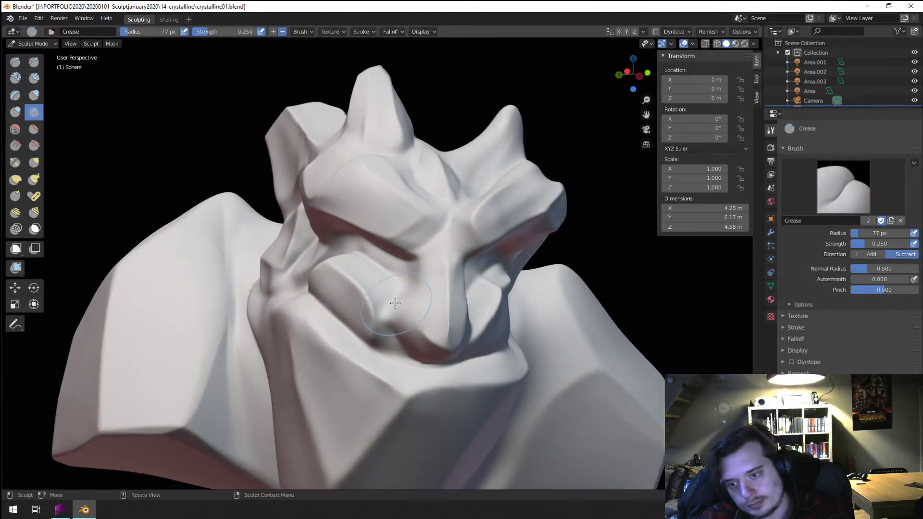
pyautogui.moveTo(396, 303); pyautogui.dragTo(383, 327)
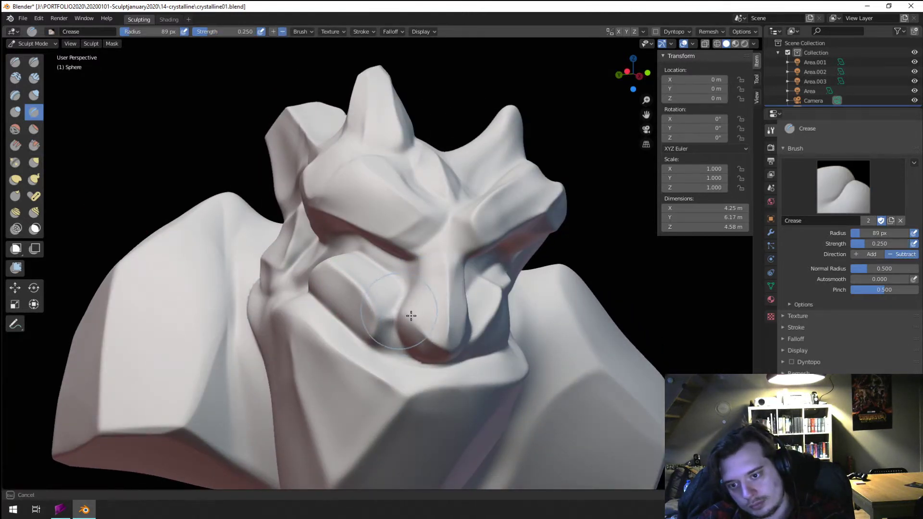
pyautogui.moveTo(398, 331); pyautogui.dragTo(399, 328)
pyautogui.moveTo(399, 328)
pyautogui.mouseDown(button='middle')
pyautogui.moveTo(408, 295)
pyautogui.moveTo(456, 272)
pyautogui.moveTo(423, 340)
pyautogui.mouseUp(button='middle')
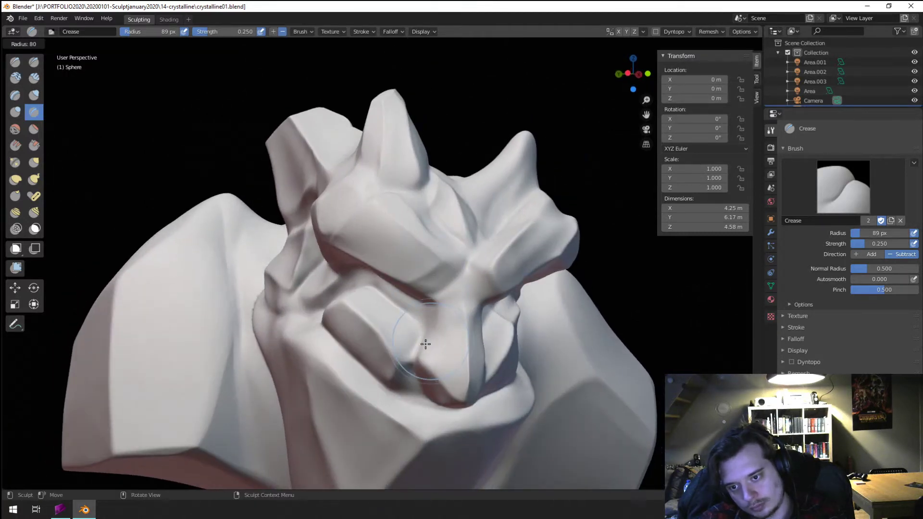
pyautogui.moveTo(435, 330); pyautogui.dragTo(435, 327)
pyautogui.moveTo(435, 326)
pyautogui.mouseDown(button='middle')
pyautogui.moveTo(439, 251)
pyautogui.moveTo(347, 288)
pyautogui.moveTo(297, 332)
pyautogui.mouseUp(button='middle')
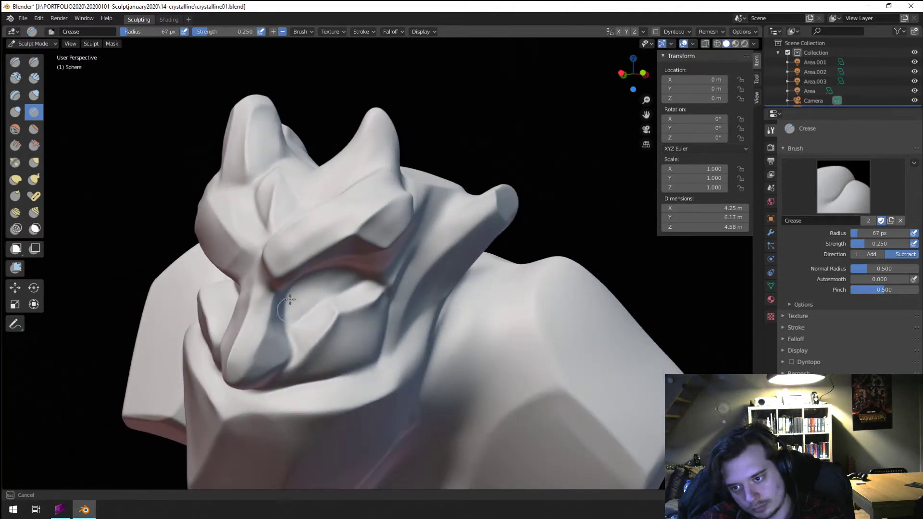
pyautogui.moveTo(296, 302); pyautogui.dragTo(361, 274, button='middle')
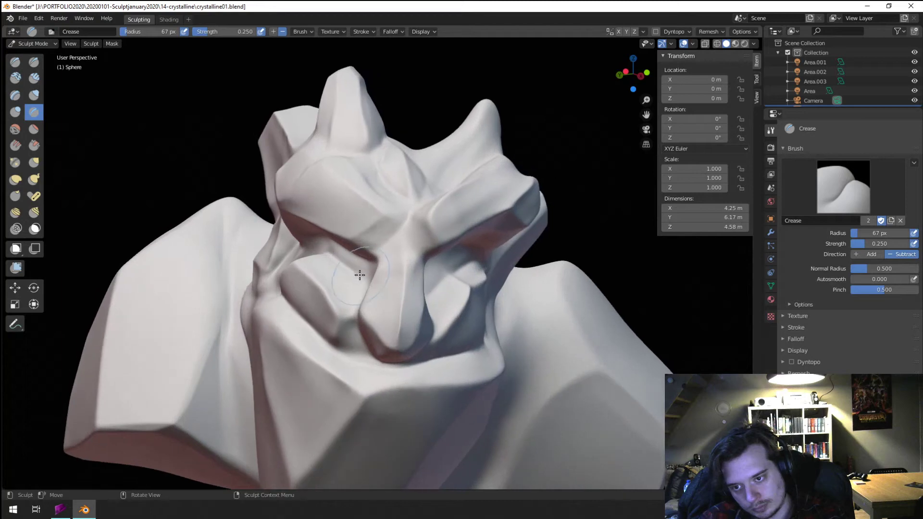
pyautogui.moveTo(346, 264)
pyautogui.mouseDown()
pyautogui.moveTo(366, 268)
pyautogui.moveTo(358, 263)
pyautogui.mouseUp()
pyautogui.moveTo(358, 263)
pyautogui.mouseDown(button='middle')
pyautogui.moveTo(305, 250)
pyautogui.moveTo(361, 263)
pyautogui.moveTo(405, 240)
pyautogui.moveTo(346, 247)
pyautogui.moveTo(319, 288)
pyautogui.moveTo(309, 289)
pyautogui.moveTo(321, 306)
pyautogui.mouseUp(button='middle')
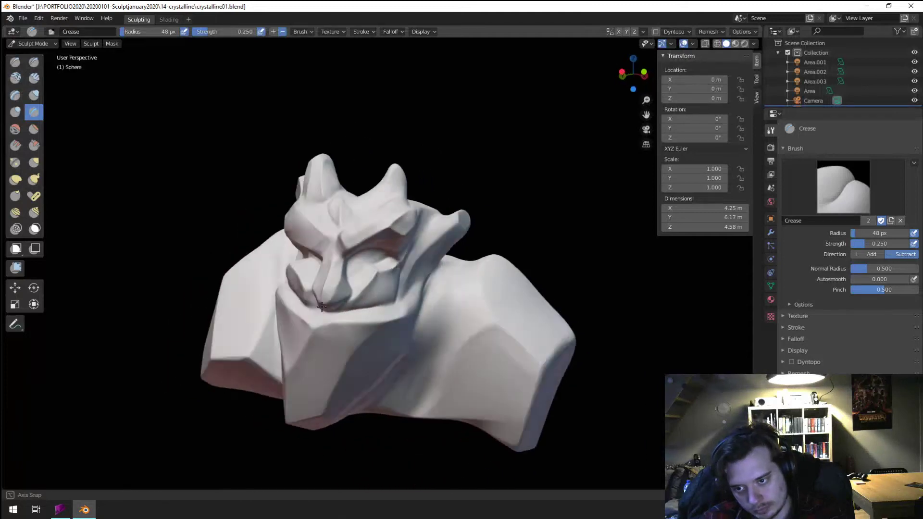
# - Build up a rounded eyeball in the character's left eye socket using the Blob brush at 94 px
pyautogui.scroll(8, 321, 307)
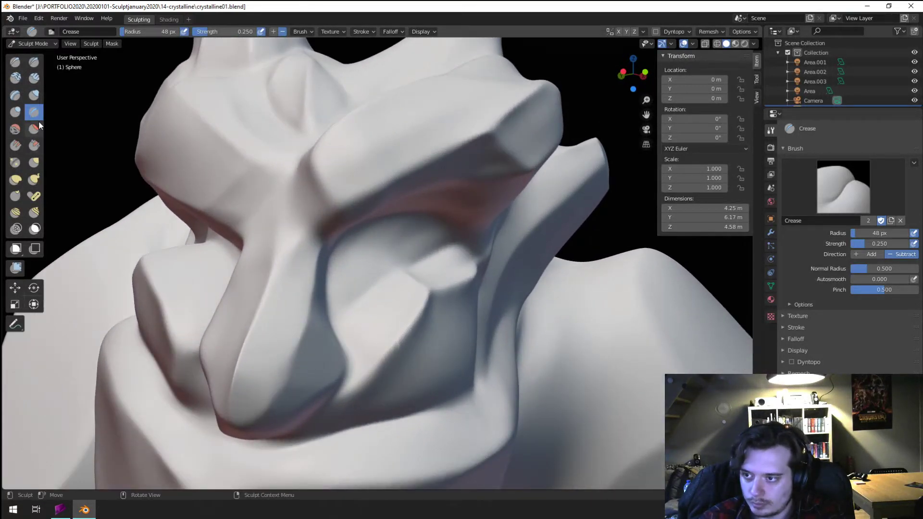
pyautogui.click(15, 112)
pyautogui.press('f')
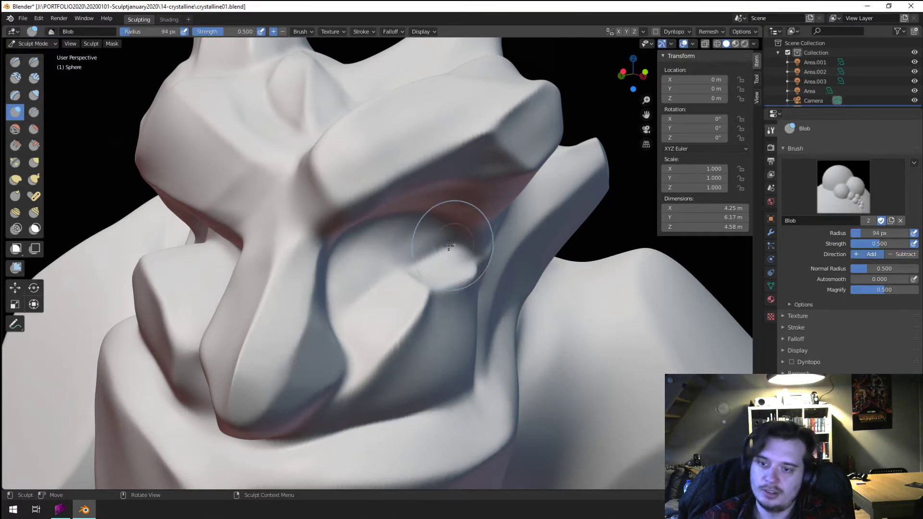
pyautogui.click(372, 267)
pyautogui.keyDown('ctrl'); pyautogui.moveTo(452, 233); pyautogui.dragTo(380, 258, button='middle'); pyautogui.keyUp('ctrl')
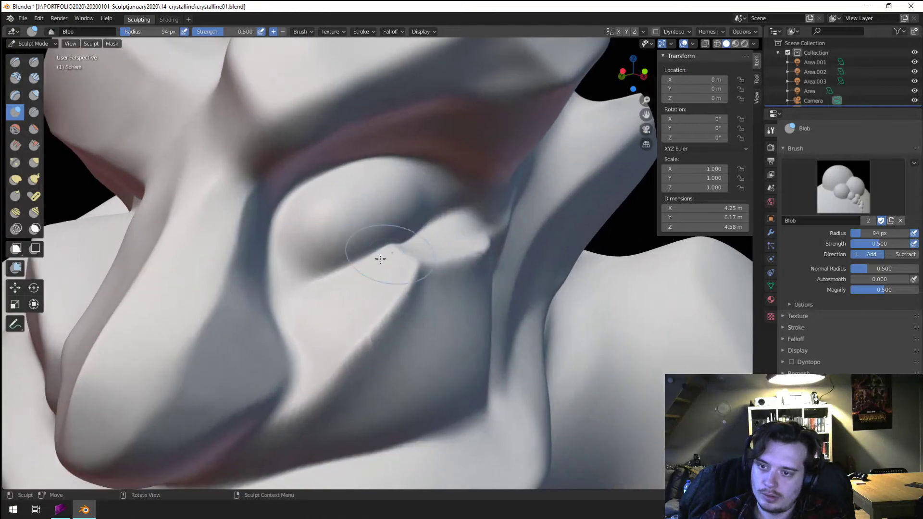
# - Carve sharp creases around the inner end and across the outer side of the left eyeball using the Crease brush at 45 px
pyautogui.click(33, 78)
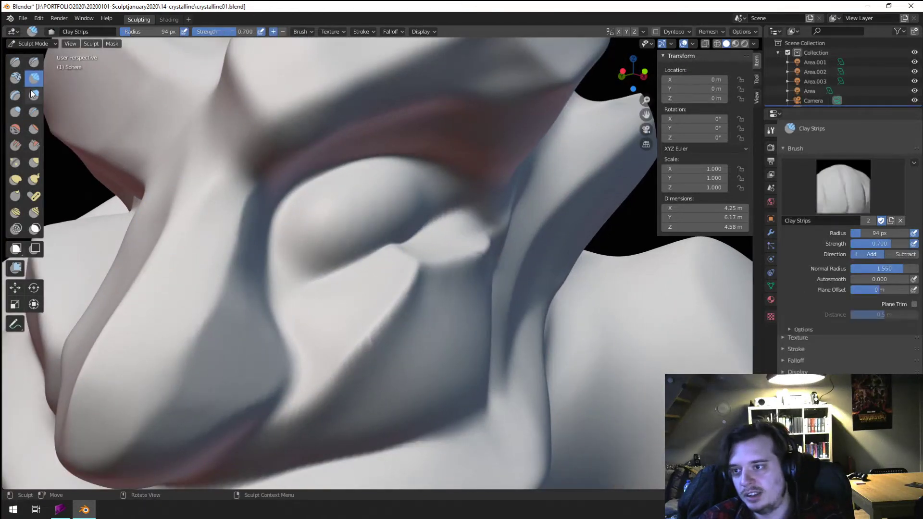
pyautogui.click(33, 111)
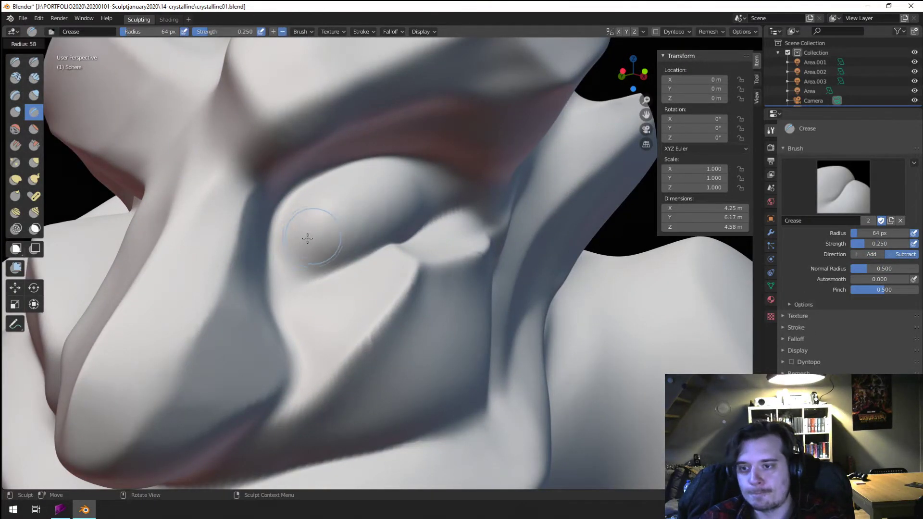
pyautogui.press('f')
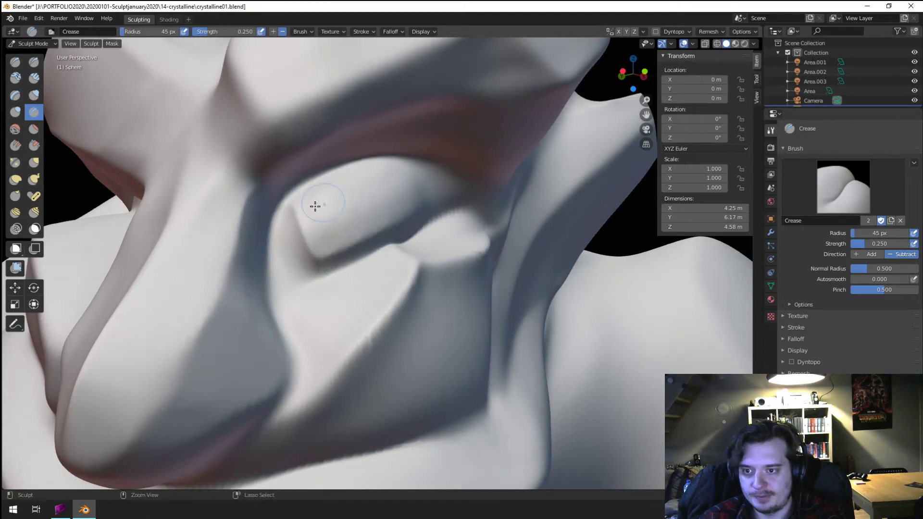
pyautogui.click(273, 219)
pyautogui.moveTo(273, 218)
pyautogui.mouseDown(button='middle')
pyautogui.moveTo(305, 243)
pyautogui.moveTo(289, 310)
pyautogui.mouseUp(button='middle')
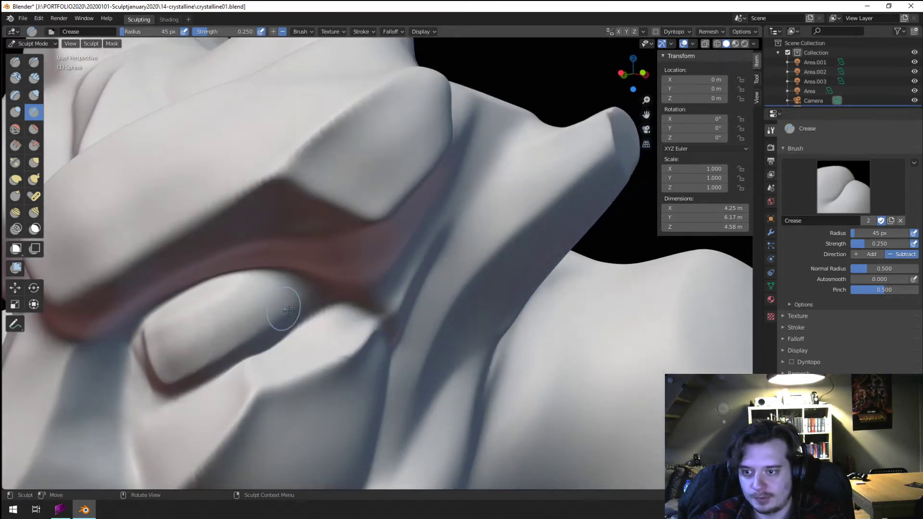
pyautogui.moveTo(276, 302); pyautogui.dragTo(263, 315)
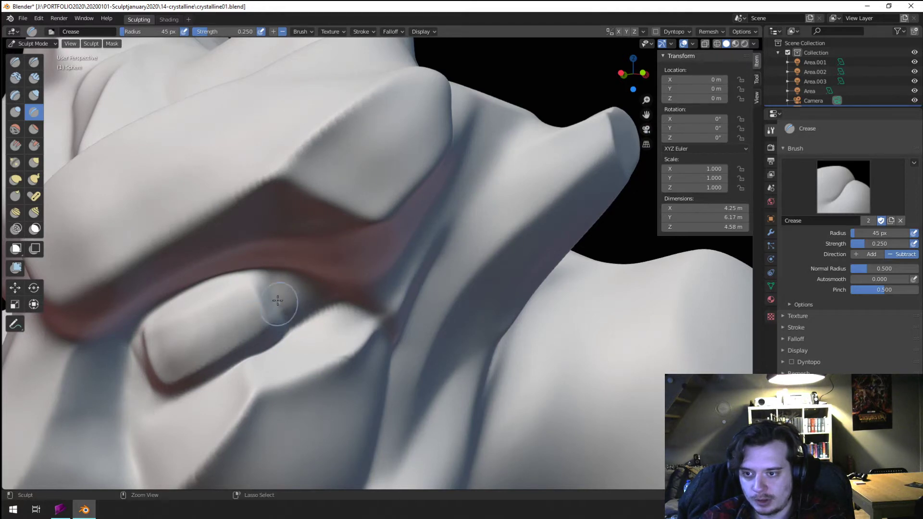
pyautogui.moveTo(308, 280); pyautogui.dragTo(289, 286)
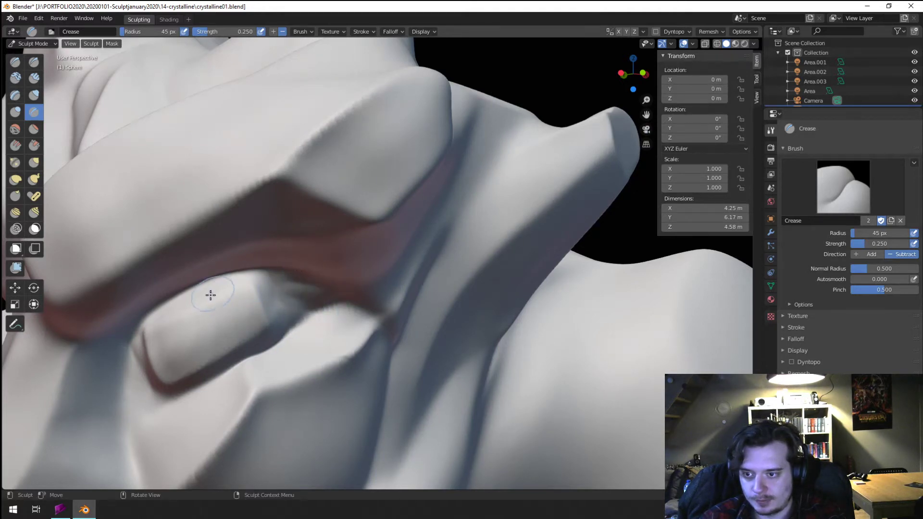
# - Reshape the inner corner and lower edge of the faceted left eyeball using the Grab brush at 134 px
pyautogui.keyDown('ctrl'); pyautogui.moveTo(210, 286); pyautogui.dragTo(262, 260, button='middle'); pyautogui.keyUp('ctrl')
pyautogui.moveTo(262, 260)
pyautogui.mouseDown(button='middle')
pyautogui.moveTo(250, 243)
pyautogui.moveTo(307, 269)
pyautogui.mouseUp(button='middle')
pyautogui.press('g')
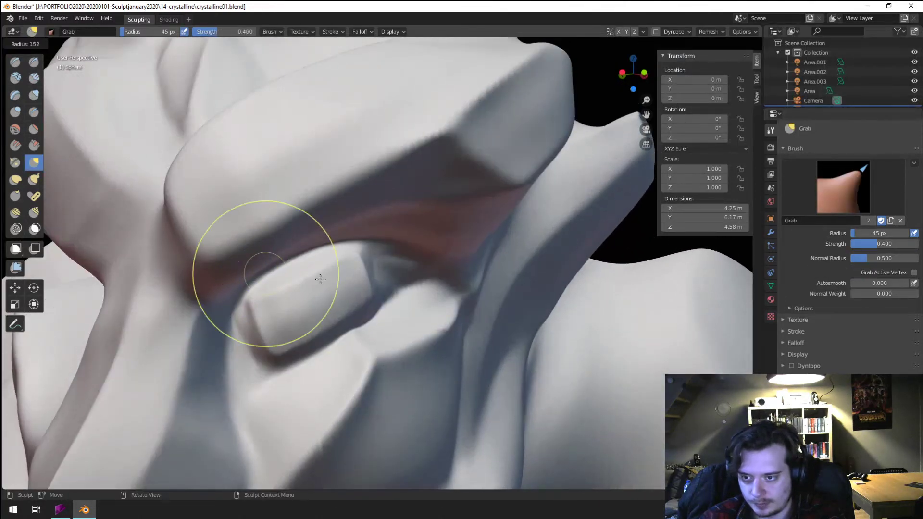
pyautogui.moveTo(247, 300); pyautogui.dragTo(256, 310)
pyautogui.press('f')
pyautogui.click(269, 312)
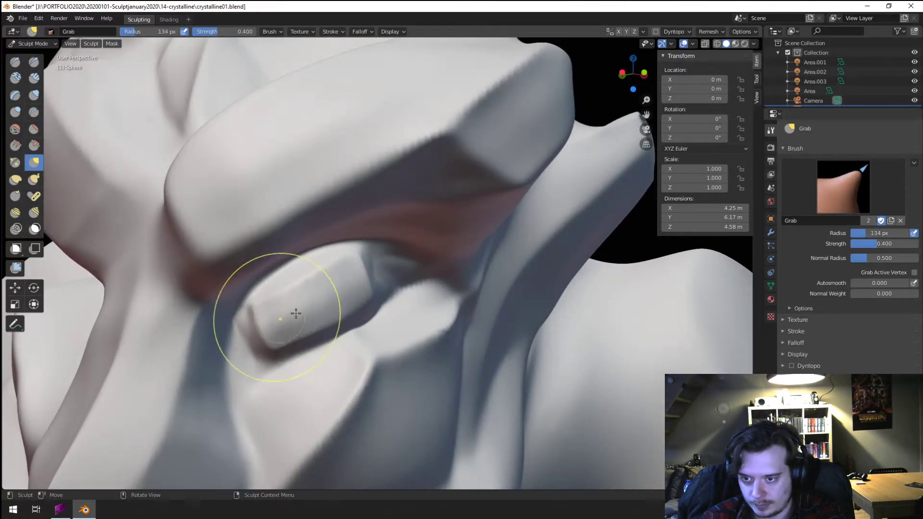
pyautogui.moveTo(327, 323); pyautogui.dragTo(326, 315)
pyautogui.moveTo(341, 306); pyautogui.dragTo(340, 299)
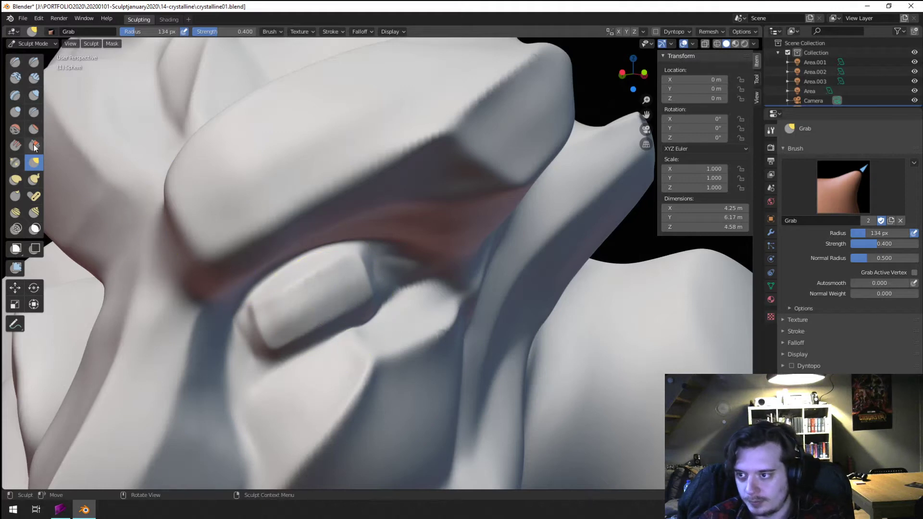
# - Tighten the edge at the left eyeball's inner end using the Pinch brush at 79 px
pyautogui.click(15, 162)
pyautogui.press('f')
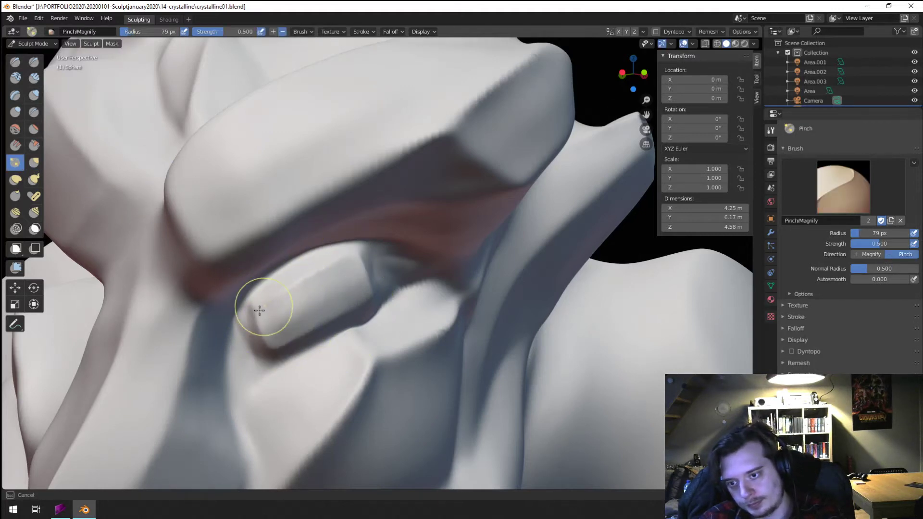
pyautogui.moveTo(260, 311)
pyautogui.mouseDown()
pyautogui.moveTo(329, 330)
pyautogui.moveTo(295, 323)
pyautogui.mouseUp()
# - Sharpen the upper ridge of the left brow using the Pinch brush at 105 and 59 px
pyautogui.scroll(-6, 294, 323)
pyautogui.moveTo(295, 323)
pyautogui.mouseDown(button='middle')
pyautogui.moveTo(322, 305)
pyautogui.moveTo(377, 354)
pyautogui.mouseUp(button='middle')
pyautogui.press('f')
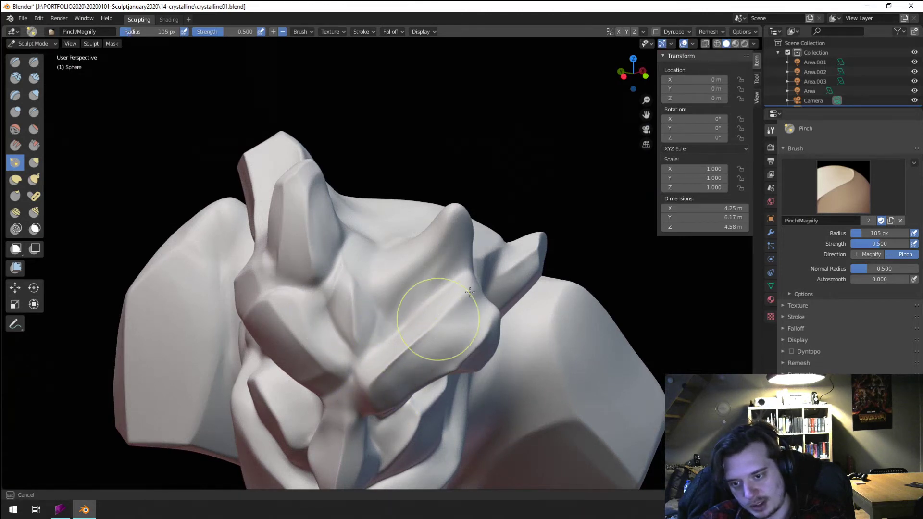
pyautogui.moveTo(470, 292); pyautogui.dragTo(377, 385)
pyautogui.moveTo(438, 320)
pyautogui.mouseDown()
pyautogui.moveTo(388, 360)
pyautogui.moveTo(439, 315)
pyautogui.mouseUp()
pyautogui.press('f')
pyautogui.click(397, 334)
pyautogui.press('f')
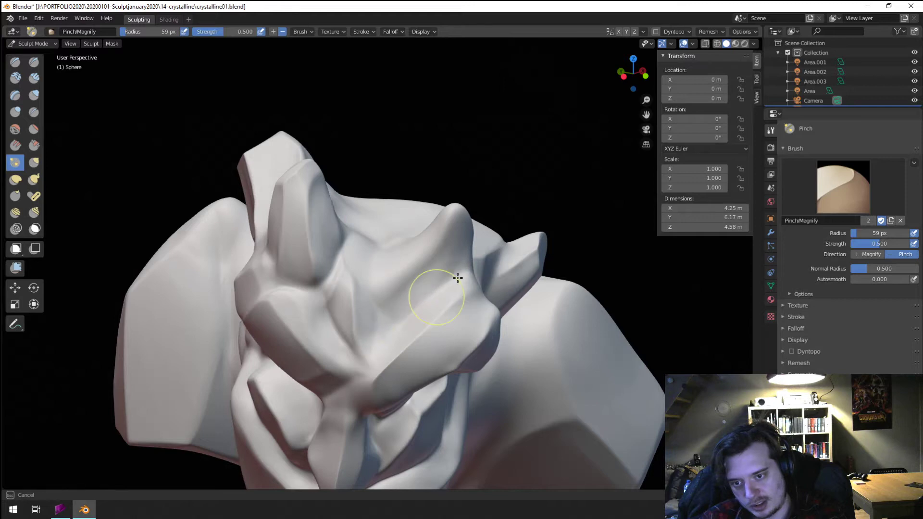
pyautogui.click(392, 336)
# - Pinch the inner end of the left brow and its junction with the nose bridge at 59 and 49 px
pyautogui.moveTo(392, 336)
pyautogui.mouseDown(button='middle')
pyautogui.moveTo(469, 253)
pyautogui.moveTo(400, 241)
pyautogui.mouseUp(button='middle')
pyautogui.click(384, 195)
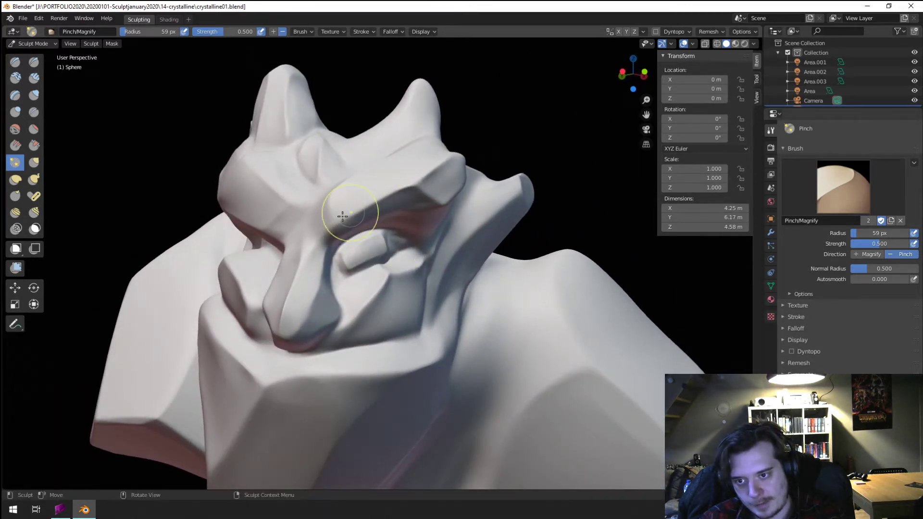
pyautogui.click(334, 221)
pyautogui.moveTo(334, 221); pyautogui.dragTo(385, 221, button='middle')
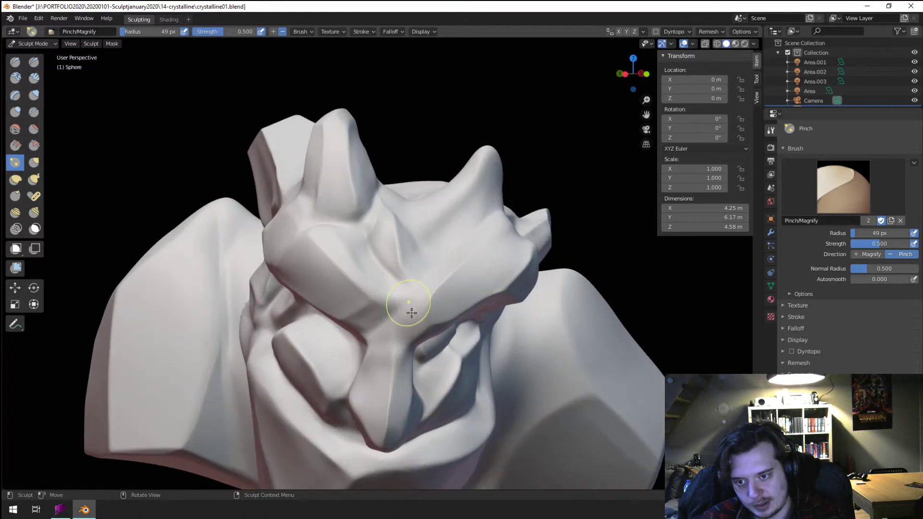
pyautogui.click(403, 343)
pyautogui.moveTo(433, 241); pyautogui.dragTo(391, 247, button='middle')
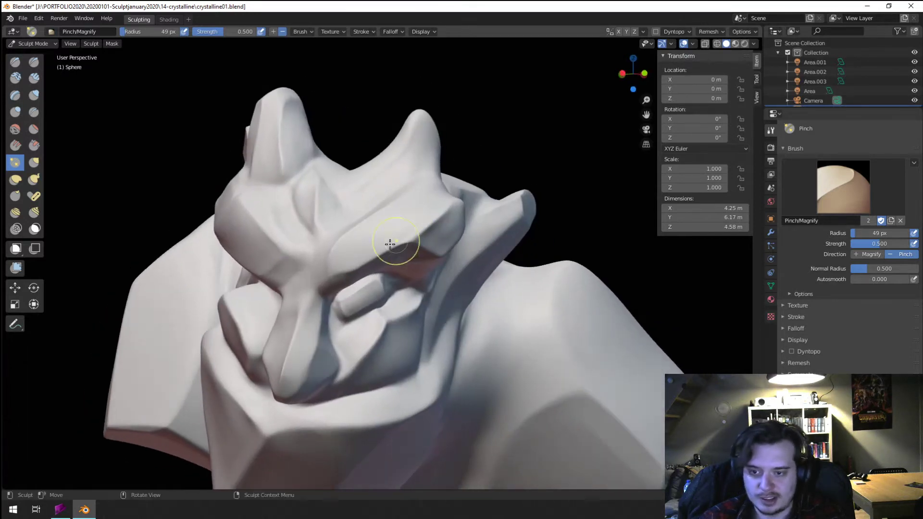
# - Reshape the inner end of the left brow above the nose using the Grab brush at about 104 px
pyautogui.press('g')
pyautogui.moveTo(310, 239); pyautogui.dragTo(311, 241)
pyautogui.moveTo(313, 242); pyautogui.dragTo(309, 243, button='middle')
pyautogui.press('f')
pyautogui.click(325, 247)
pyautogui.moveTo(315, 273)
pyautogui.mouseDown()
pyautogui.moveTo(319, 285)
pyautogui.moveTo(339, 278)
pyautogui.mouseUp()
pyautogui.press('f')
pyautogui.click(332, 270)
# - Sharpen the lower front edge and inner corner of the left brow using the Pinch brush at 93 px
pyautogui.keyDown('ctrl'); pyautogui.moveTo(332, 270); pyautogui.dragTo(334, 250, button='middle'); pyautogui.keyUp('ctrl')
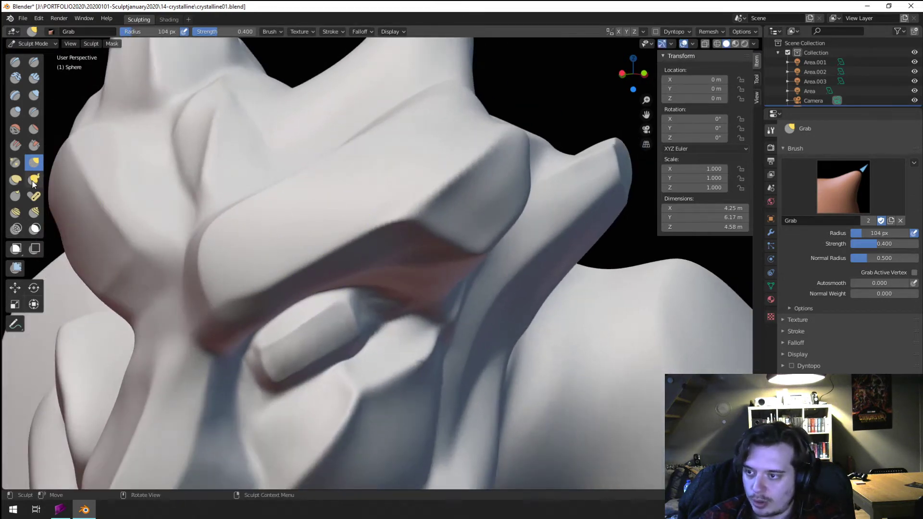
pyautogui.click(15, 162)
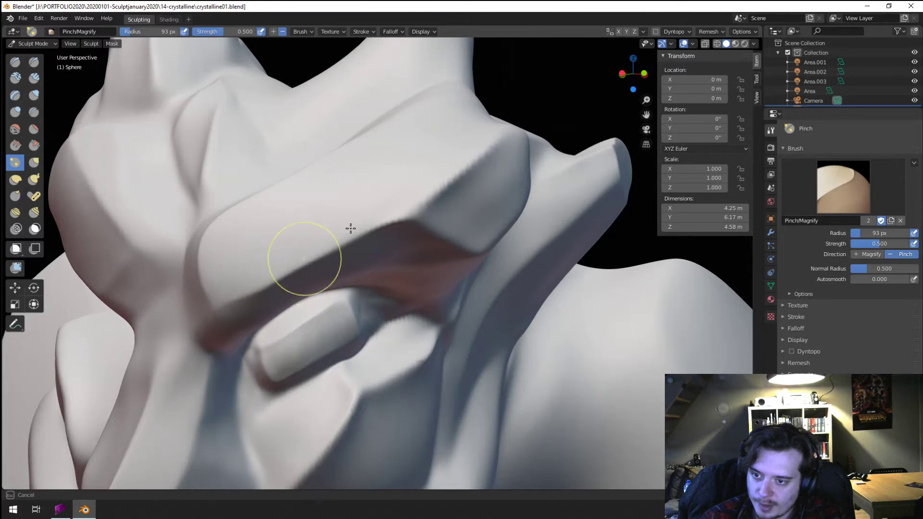
pyautogui.moveTo(318, 269)
pyautogui.mouseDown()
pyautogui.moveTo(247, 293)
pyautogui.moveTo(408, 219)
pyautogui.mouseUp()
pyautogui.moveTo(420, 191); pyautogui.dragTo(397, 195, button='middle')
pyautogui.moveTo(265, 214)
pyautogui.mouseDown()
pyautogui.moveTo(261, 204)
pyautogui.moveTo(297, 182)
pyautogui.moveTo(375, 215)
pyautogui.moveTo(273, 246)
pyautogui.moveTo(323, 262)
pyautogui.mouseUp()
# - Pinch the left eye's lower edge and the brow's inner corner at 77 px
pyautogui.scroll(-6, 323, 262)
pyautogui.moveTo(323, 262)
pyautogui.mouseDown(button='middle')
pyautogui.moveTo(363, 262)
pyautogui.moveTo(344, 240)
pyautogui.mouseUp(button='middle')
pyautogui.scroll(4, 363, 262)
pyautogui.moveTo(344, 240)
pyautogui.mouseDown()
pyautogui.moveTo(349, 253)
pyautogui.moveTo(351, 238)
pyautogui.mouseUp()
pyautogui.moveTo(351, 239); pyautogui.dragTo(322, 224, button='middle')
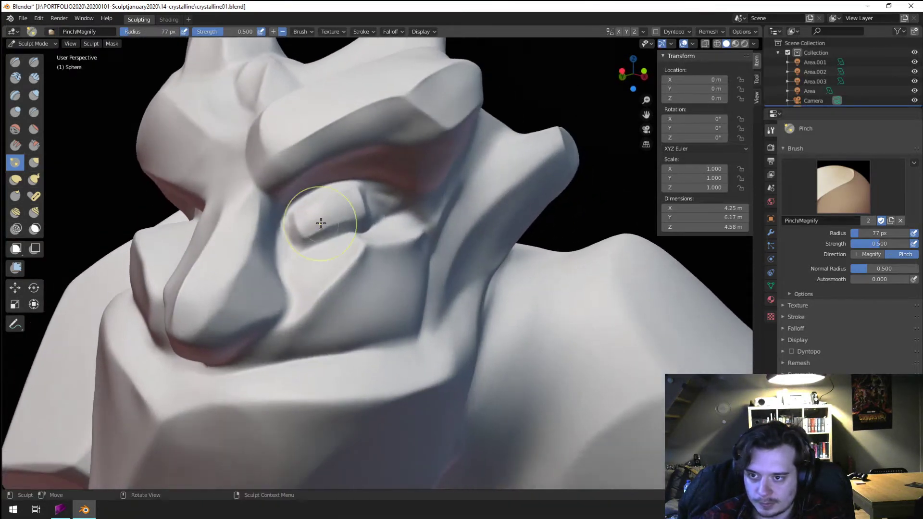
pyautogui.moveTo(289, 198)
pyautogui.mouseDown()
pyautogui.moveTo(325, 157)
pyautogui.moveTo(290, 173)
pyautogui.mouseUp()
# - Define the left brow's lower edges with the Crease brush at 53 px, and scrape its underside into flat planes at 105 px
pyautogui.click(34, 112)
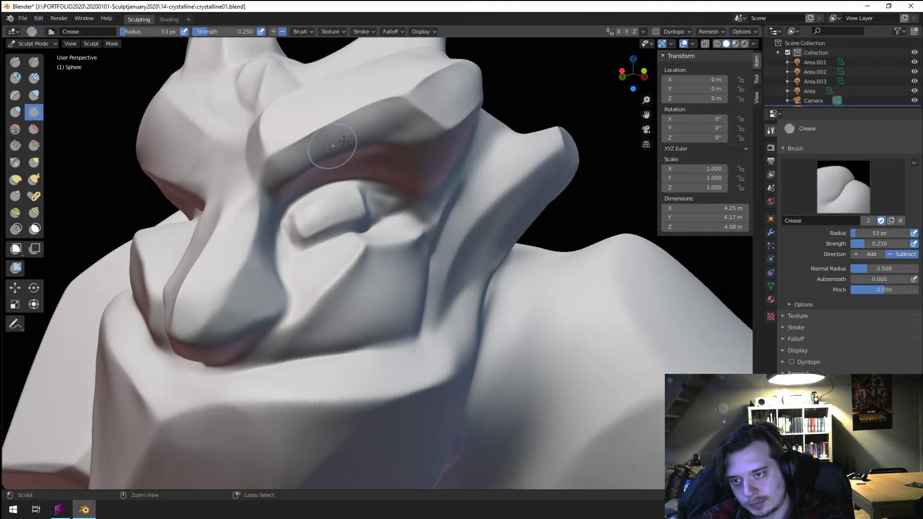
pyautogui.moveTo(416, 105); pyautogui.dragTo(448, 130)
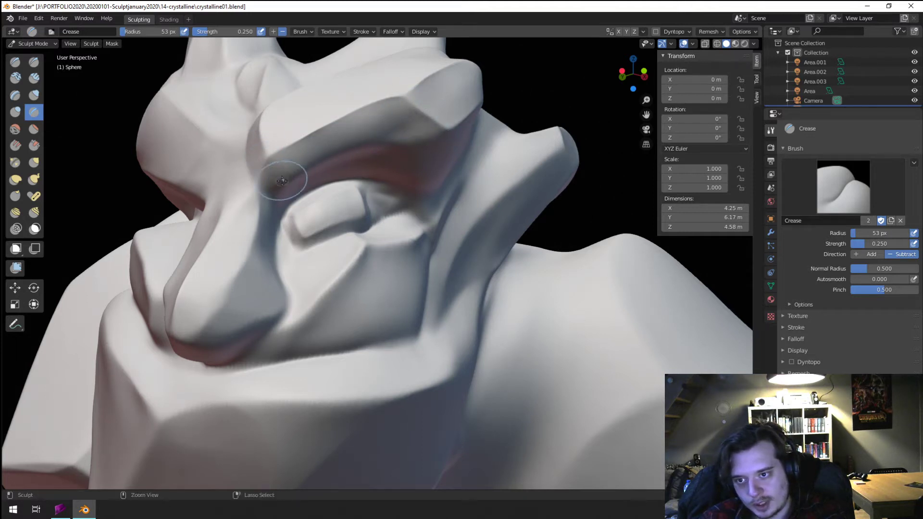
pyautogui.moveTo(403, 143); pyautogui.dragTo(418, 143)
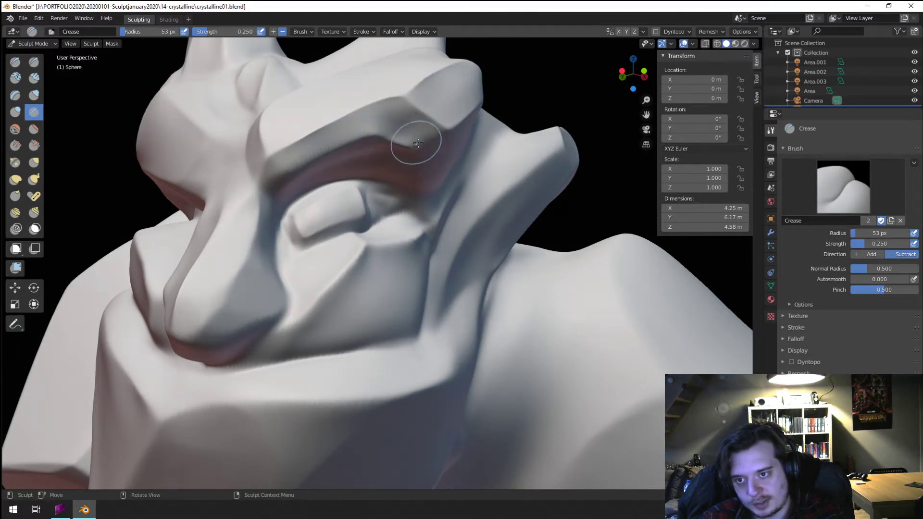
pyautogui.click(34, 145)
pyautogui.moveTo(286, 156)
pyautogui.mouseDown()
pyautogui.moveTo(369, 118)
pyautogui.moveTo(401, 129)
pyautogui.mouseUp()
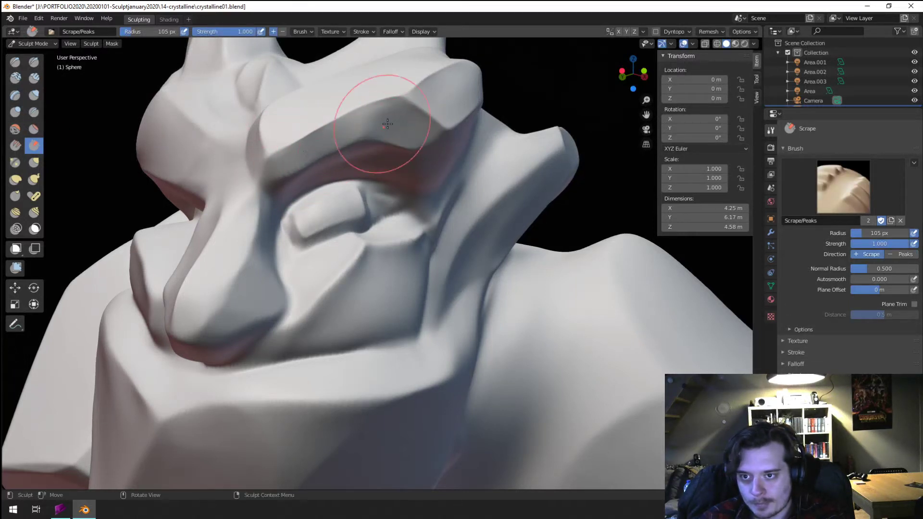
# - Flatten the facets across the left eyeball and its outer end using the Scrape brush at 86 px
pyautogui.moveTo(276, 186)
pyautogui.keyDown('ctrl'); pyautogui.mouseDown(button='middle')
pyautogui.moveTo(240, 237)
pyautogui.moveTo(221, 223)
pyautogui.moveTo(241, 235)
pyautogui.mouseUp(button='middle'); pyautogui.keyUp('ctrl')
pyautogui.moveTo(241, 234)
pyautogui.keyDown('ctrl'); pyautogui.mouseDown(button='middle')
pyautogui.moveTo(268, 192)
pyautogui.moveTo(282, 192)
pyautogui.moveTo(270, 196)
pyautogui.mouseUp(button='middle'); pyautogui.keyUp('ctrl')
pyautogui.moveTo(270, 196)
pyautogui.keyDown('ctrl'); pyautogui.mouseDown(button='middle')
pyautogui.moveTo(293, 180)
pyautogui.moveTo(289, 200)
pyautogui.mouseUp(button='middle'); pyautogui.keyUp('ctrl')
pyautogui.press('f')
pyautogui.click(310, 234)
pyautogui.moveTo(326, 228)
pyautogui.mouseDown()
pyautogui.moveTo(276, 252)
pyautogui.moveTo(326, 235)
pyautogui.mouseUp()
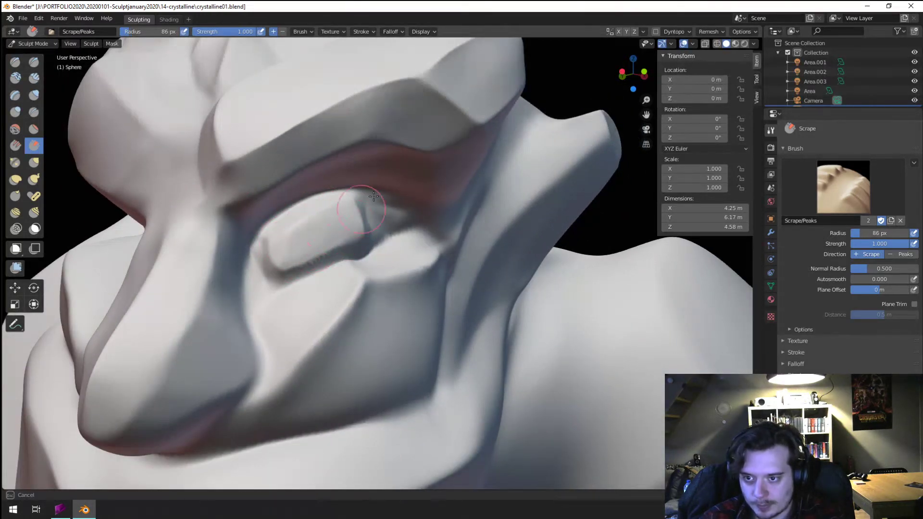
pyautogui.moveTo(374, 196); pyautogui.dragTo(385, 185)
# - Pull the lower eyelid and upper cheek below the left eye into shape using the Grab brush at 179 px
pyautogui.scroll(-5, 320, 220)
pyautogui.moveTo(319, 221); pyautogui.dragTo(318, 216, button='middle')
pyautogui.scroll(4, 318, 217)
pyautogui.press('g')
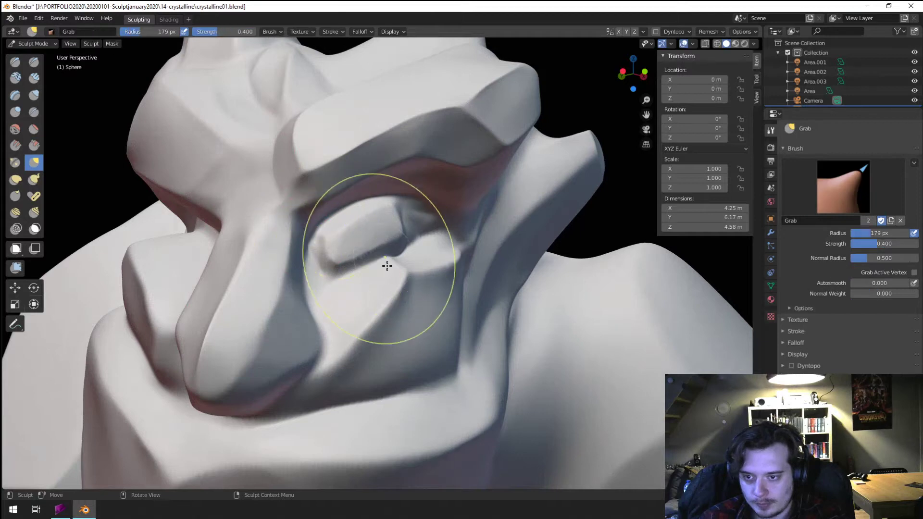
pyautogui.moveTo(386, 269)
pyautogui.mouseDown()
pyautogui.moveTo(388, 295)
pyautogui.moveTo(380, 279)
pyautogui.mouseUp()
pyautogui.press('f')
pyautogui.click(427, 248)
# - Deepen the creases around the left eye's corners and the fold beside the nose using the Crease brush at 56 px
pyautogui.moveTo(334, 252)
pyautogui.mouseDown(button='middle')
pyautogui.moveTo(322, 265)
pyautogui.moveTo(72, 236)
pyautogui.mouseUp(button='middle')
pyautogui.click(33, 112)
pyautogui.press('f')
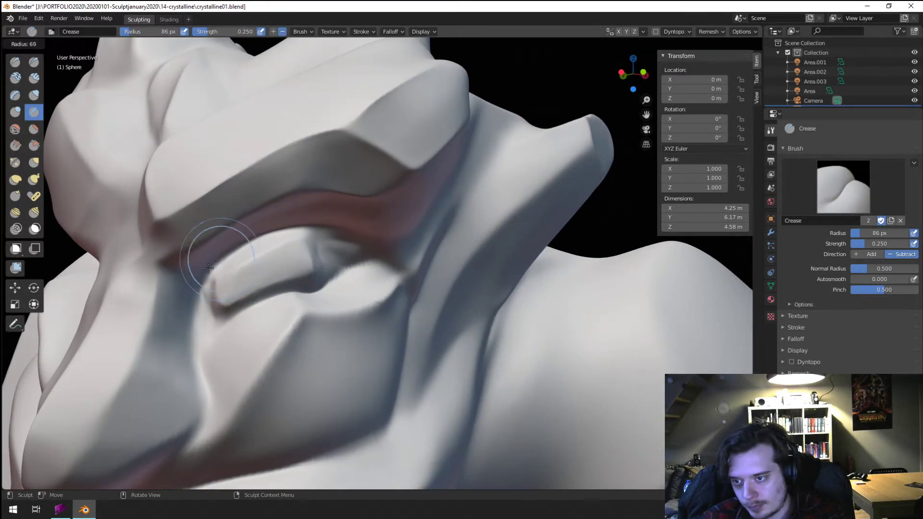
pyautogui.click(223, 261)
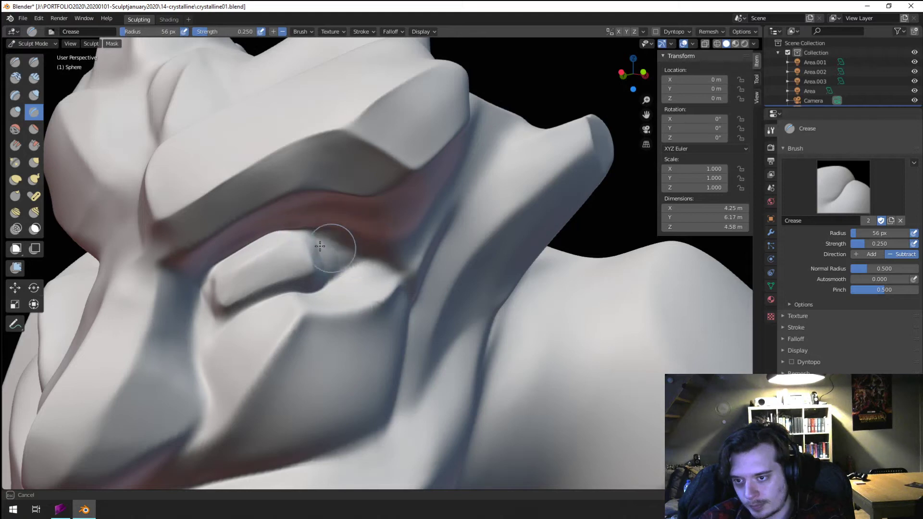
pyautogui.moveTo(206, 330)
pyautogui.mouseDown()
pyautogui.moveTo(194, 301)
pyautogui.moveTo(198, 356)
pyautogui.mouseUp()
# - Flatten the surface between the nose and the left eye's inner corner using the Scrape brush at 56 px
pyautogui.scroll(-6, 204, 342)
pyautogui.moveTo(204, 341)
pyautogui.mouseDown(button='middle')
pyautogui.moveTo(230, 347)
pyautogui.moveTo(226, 340)
pyautogui.mouseUp(button='middle')
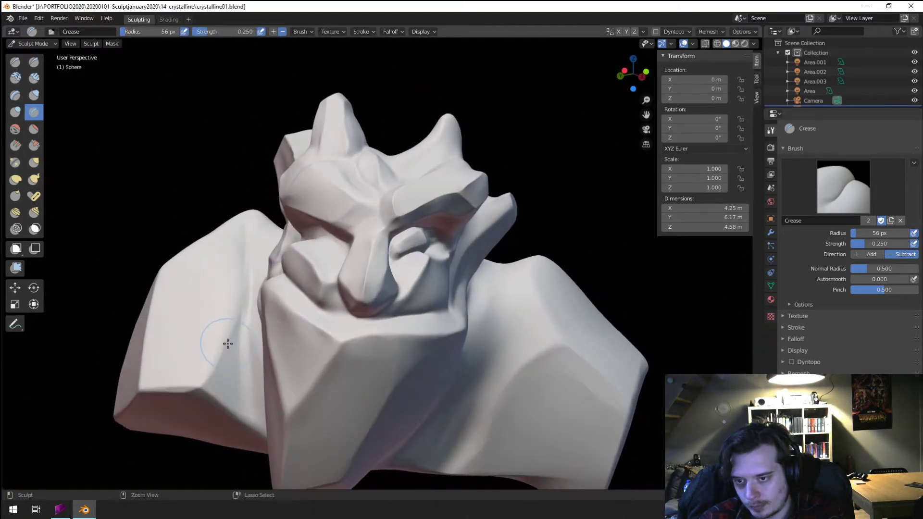
pyautogui.scroll(8, 227, 340)
pyautogui.click(34, 145)
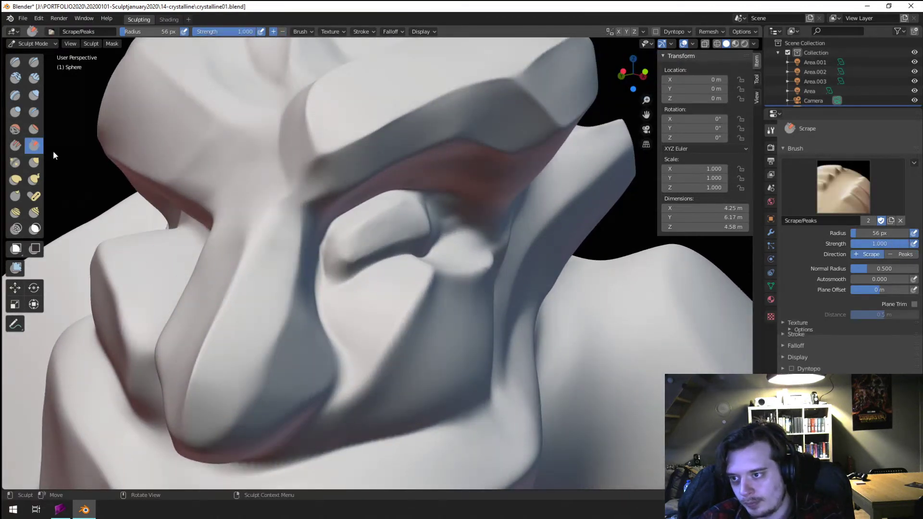
pyautogui.moveTo(310, 245); pyautogui.dragTo(355, 266)
pyautogui.scroll(-7, 352, 176)
pyautogui.moveTo(327, 246); pyautogui.dragTo(336, 255, button='middle')
pyautogui.scroll(2, 336, 240)
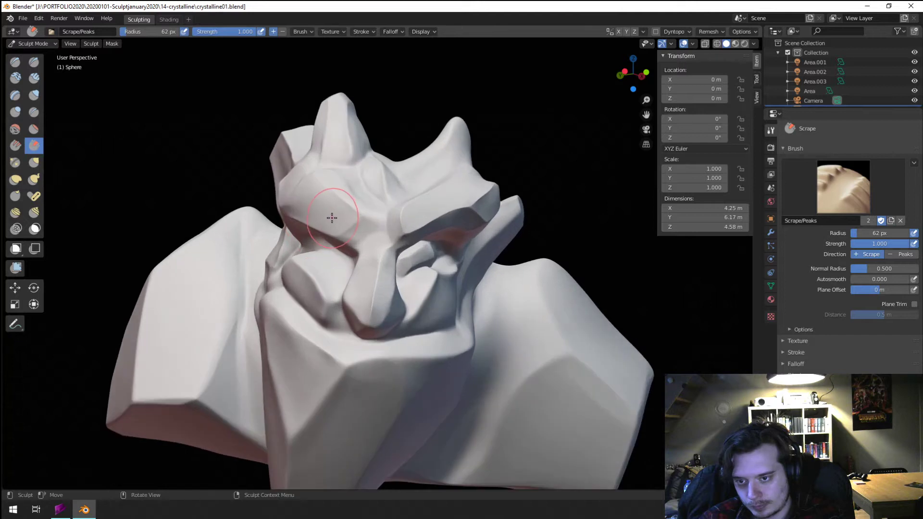
# - Carve a vertical fold down the outer left cheek using the Clay Strips brush and the Crease brush at 42 px
pyautogui.press('g')
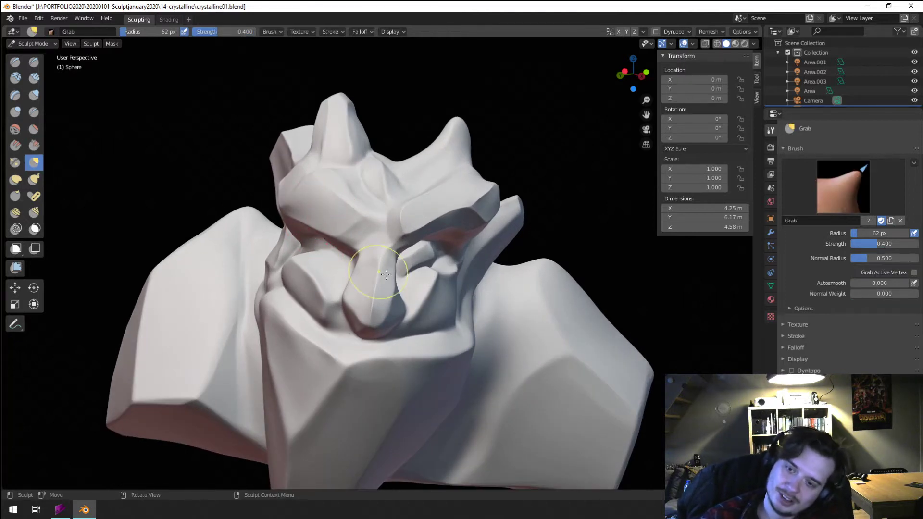
pyautogui.moveTo(429, 269); pyautogui.dragTo(391, 258, button='middle')
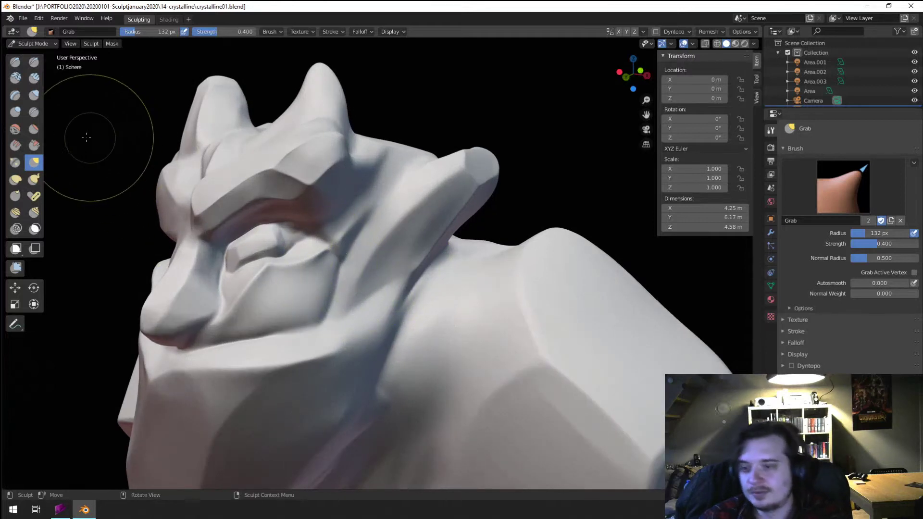
pyautogui.click(34, 78)
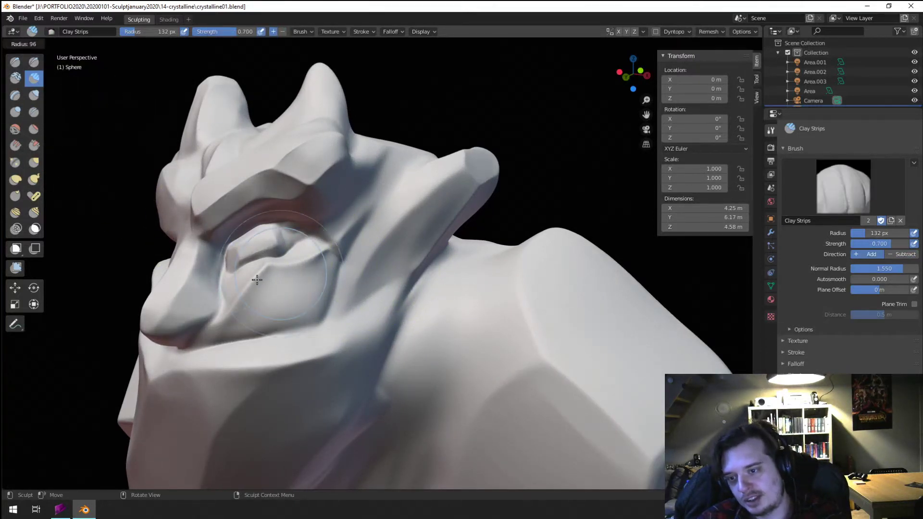
pyautogui.moveTo(256, 292)
pyautogui.mouseDown()
pyautogui.moveTo(270, 288)
pyautogui.moveTo(249, 313)
pyautogui.moveTo(298, 258)
pyautogui.mouseUp()
pyautogui.press('g')
pyautogui.hotkey('shift', 'c')
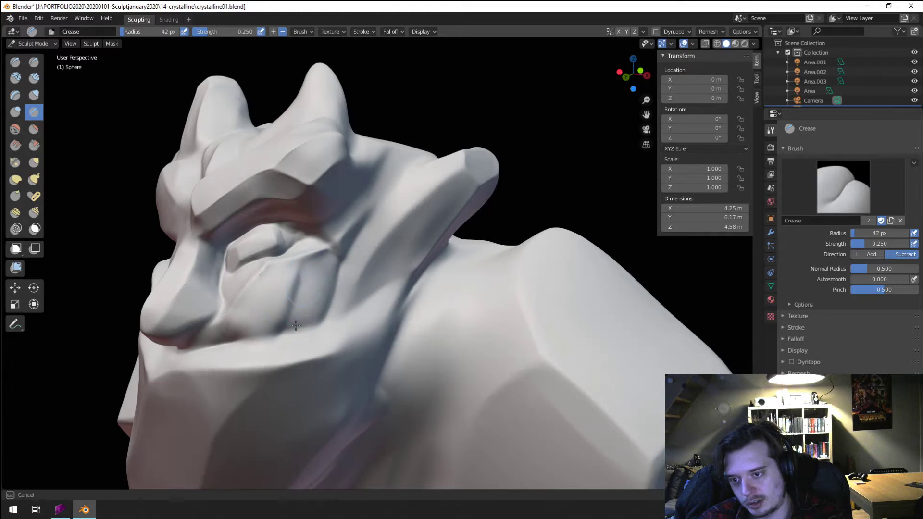
pyautogui.moveTo(296, 326); pyautogui.dragTo(305, 276)
pyautogui.moveTo(298, 306)
pyautogui.mouseDown(button='middle')
pyautogui.moveTo(306, 277)
pyautogui.moveTo(355, 261)
pyautogui.moveTo(346, 255)
pyautogui.moveTo(385, 271)
pyautogui.mouseUp(button='middle')
# - Reshape the left cheek beside the vertical fold using the Grab brush at 106 and 74 px
pyautogui.press('g')
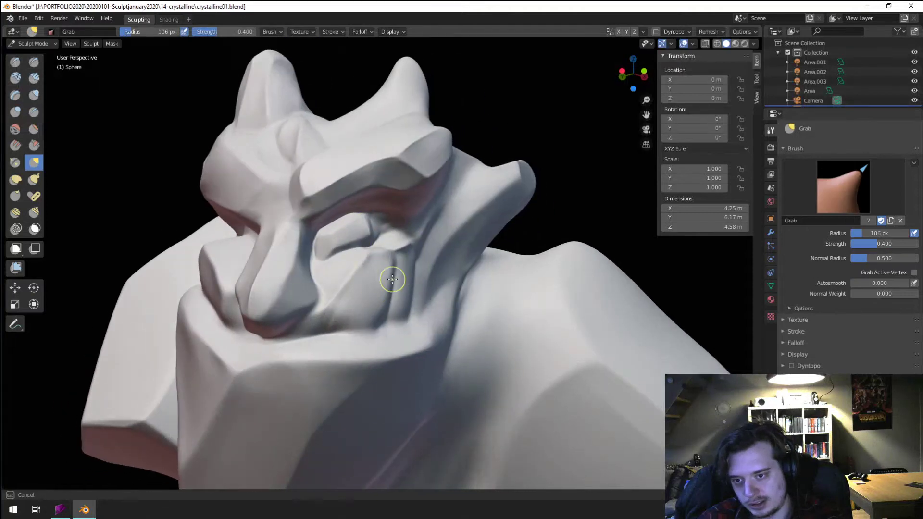
pyautogui.press('f')
pyautogui.click(344, 312)
pyautogui.click(338, 298)
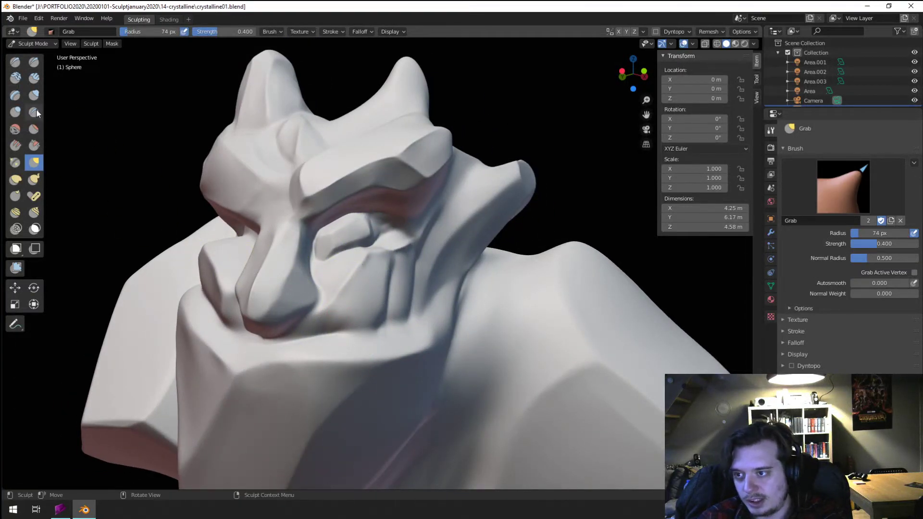
# - Deepen the crease between the nose and the left cheek using the Crease brush at 46 px, then reduce it to 40 px
pyautogui.click(33, 112)
pyautogui.moveTo(324, 303); pyautogui.dragTo(322, 315)
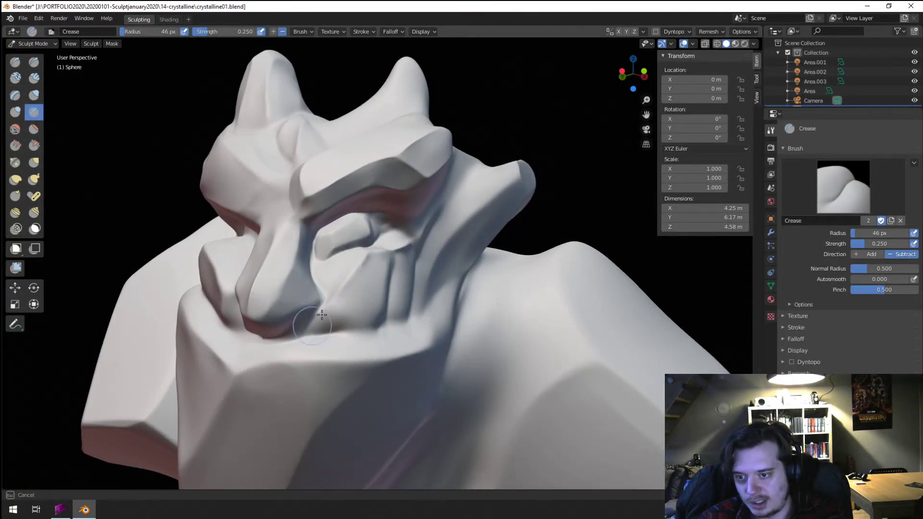
pyautogui.scroll(-5, 329, 307)
pyautogui.moveTo(329, 307); pyautogui.dragTo(323, 318, button='middle')
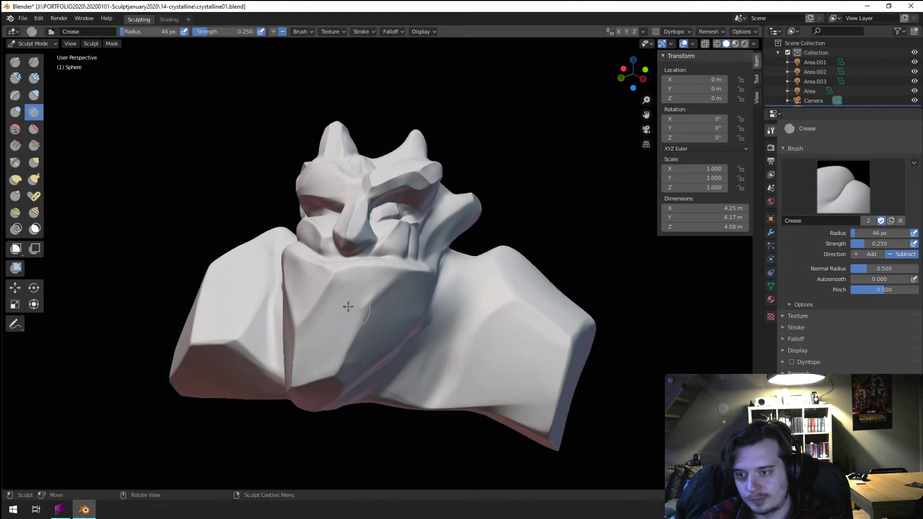
pyautogui.moveTo(433, 198); pyautogui.dragTo(426, 216)
pyautogui.press('[')
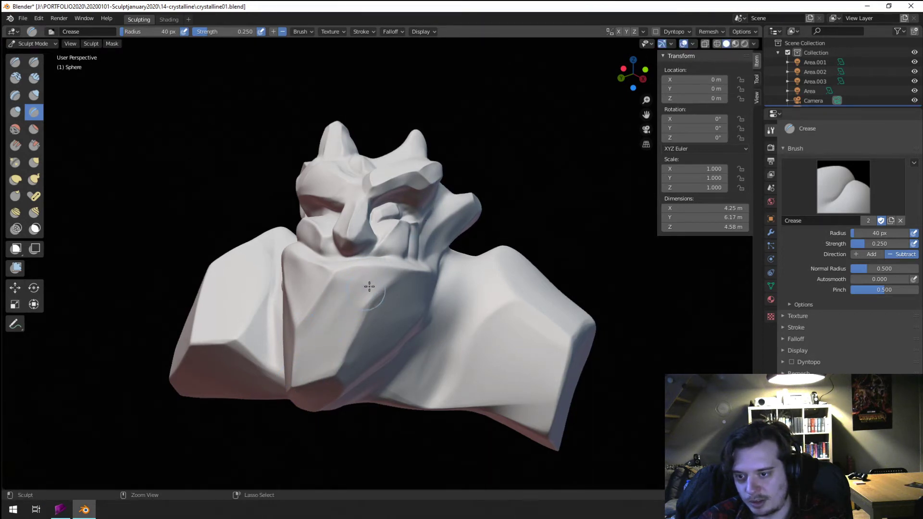
# - Sharpen the plane edges along the jaw and chin using the Pinch brush at 66 px
pyautogui.moveTo(356, 255)
pyautogui.mouseDown(button='middle')
pyautogui.moveTo(395, 255)
pyautogui.moveTo(383, 264)
pyautogui.moveTo(374, 325)
pyautogui.mouseUp(button='middle')
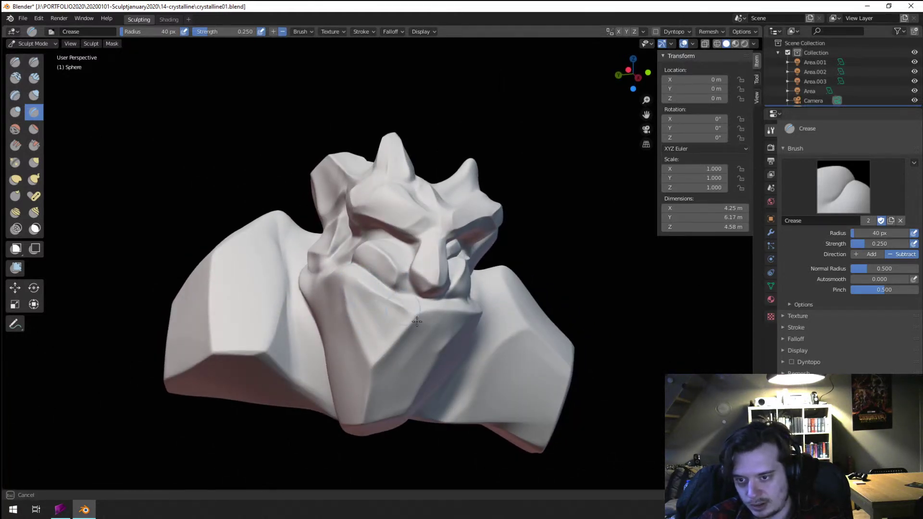
pyautogui.moveTo(373, 295); pyautogui.dragTo(356, 318, button='middle')
pyautogui.scroll(2, 287, 283)
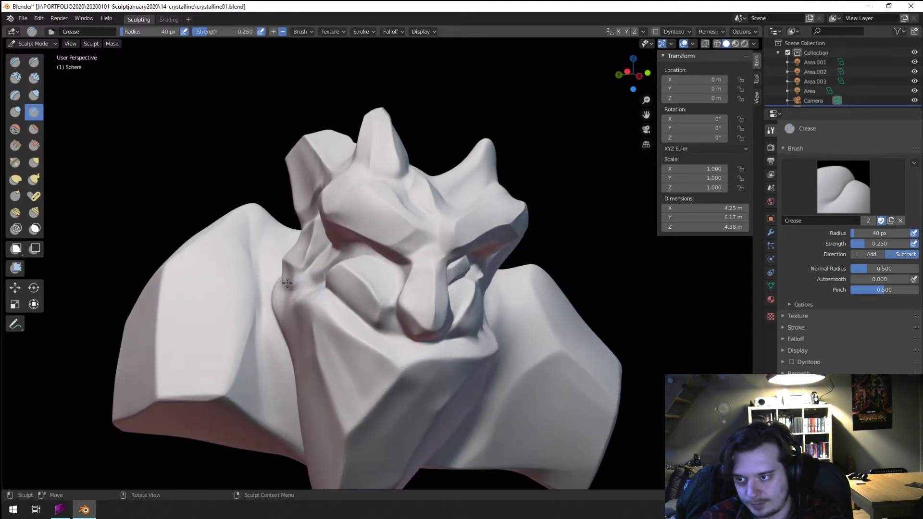
pyautogui.click(16, 162)
pyautogui.moveTo(283, 366); pyautogui.dragTo(279, 337, button='middle')
pyautogui.press('f')
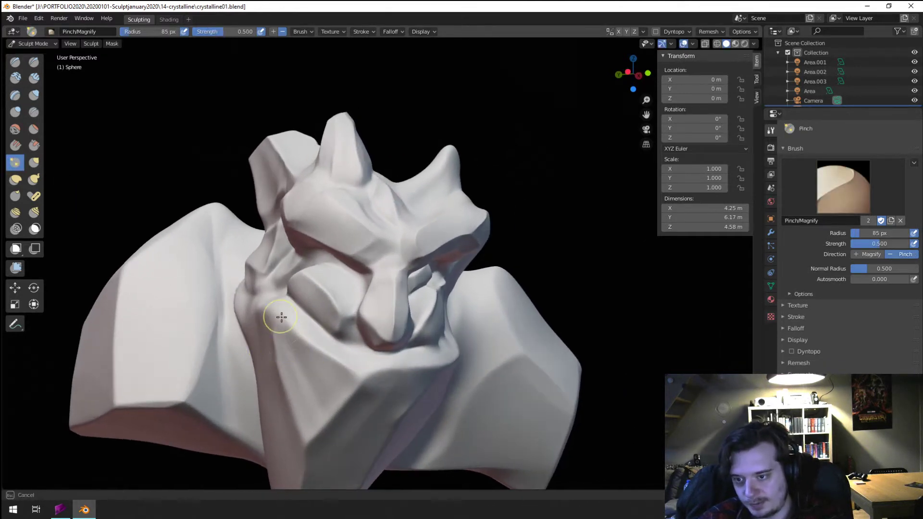
pyautogui.click(283, 324)
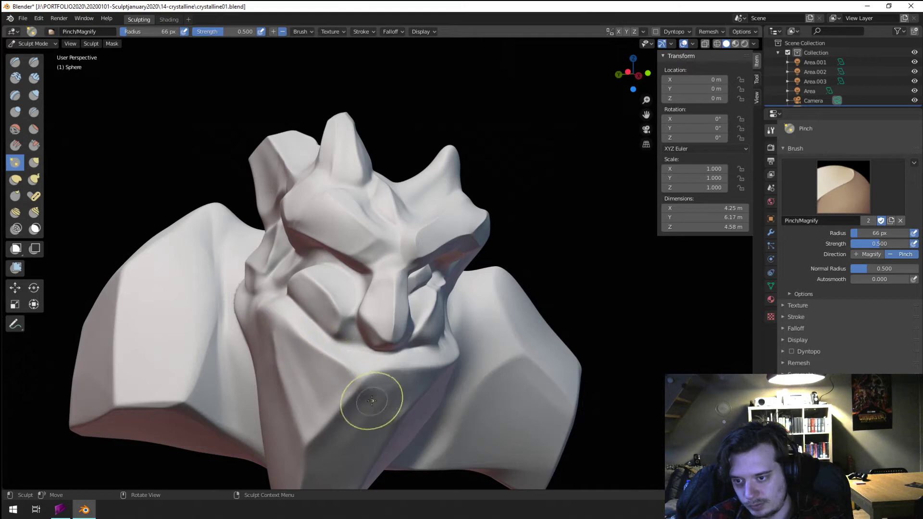
pyautogui.moveTo(313, 439)
pyautogui.mouseDown(button='middle')
pyautogui.moveTo(357, 380)
pyautogui.moveTo(327, 350)
pyautogui.mouseUp(button='middle')
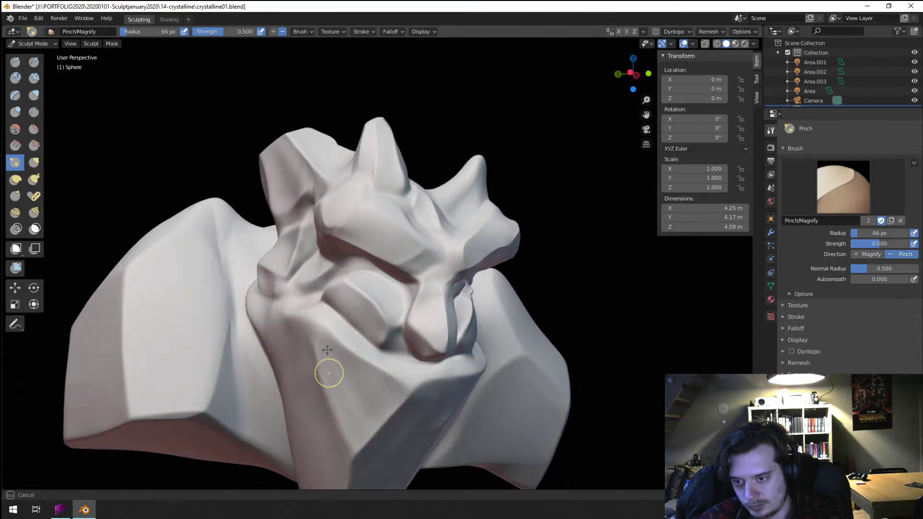
pyautogui.moveTo(359, 469); pyautogui.dragTo(325, 323, button='middle')
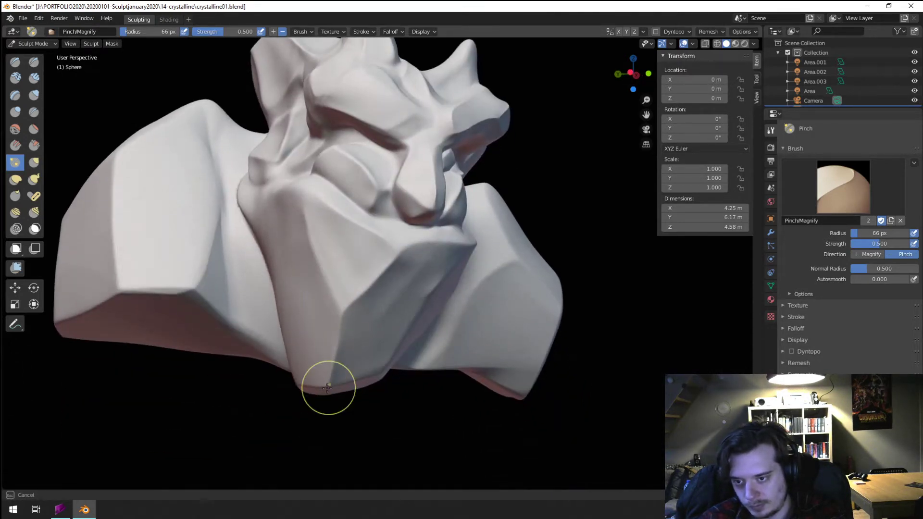
pyautogui.moveTo(330, 385)
pyautogui.mouseDown(button='middle')
pyautogui.moveTo(318, 331)
pyautogui.moveTo(237, 304)
pyautogui.moveTo(247, 312)
pyautogui.mouseUp(button='middle')
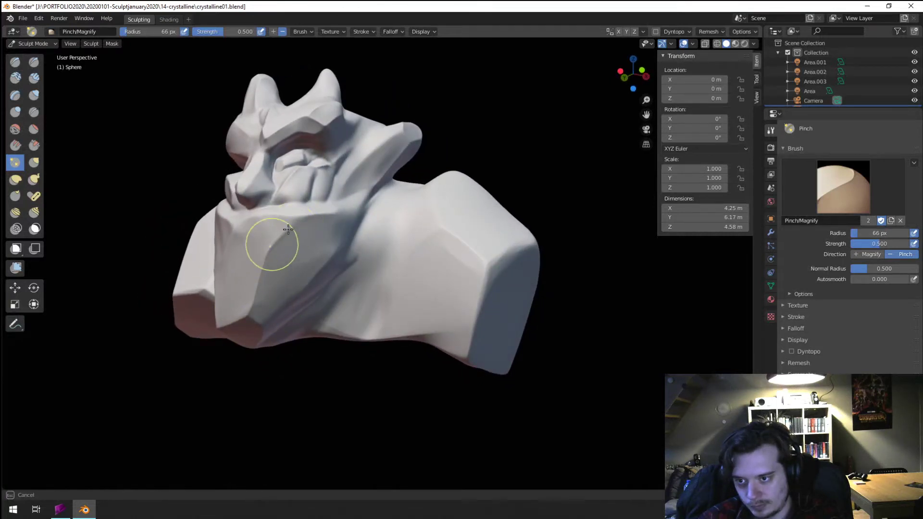
# - Tighten the chin's upper ridge below the mouth using the Pinch brush at 52 px
pyautogui.moveTo(274, 243); pyautogui.dragTo(305, 280, button='middle')
pyautogui.click(304, 280)
pyautogui.moveTo(281, 291); pyautogui.dragTo(331, 280)
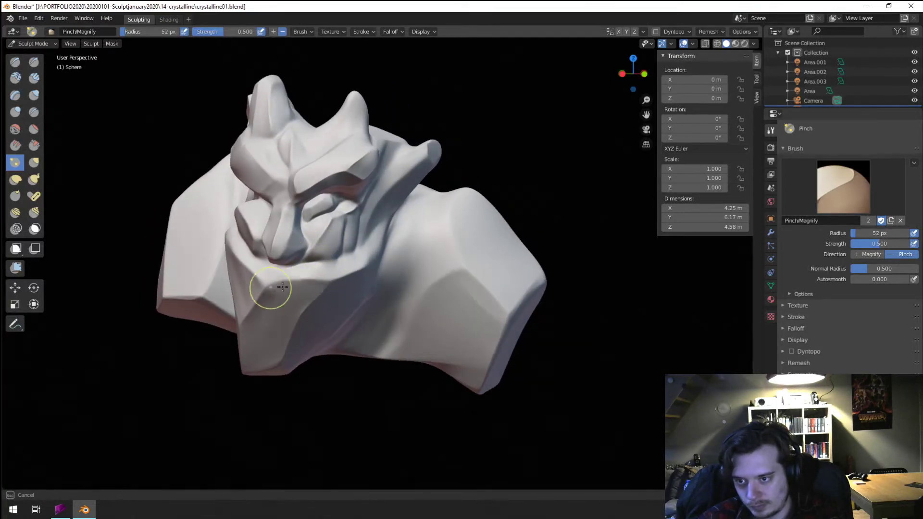
pyautogui.moveTo(257, 296); pyautogui.dragTo(340, 244)
# - Adjust the upper front corner of the chin below the nose using the Grab brush at 52 and 95 px
pyautogui.moveTo(340, 243); pyautogui.dragTo(313, 268, button='middle')
pyautogui.press('g')
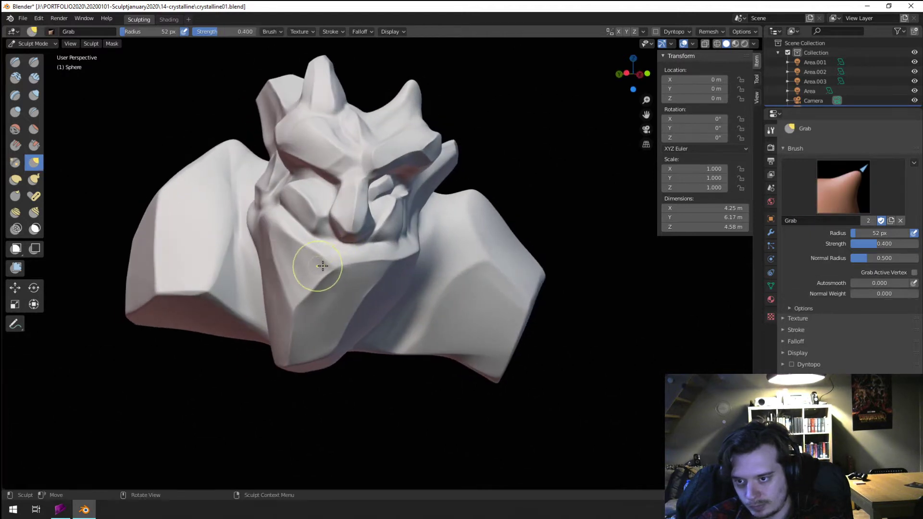
pyautogui.moveTo(333, 261)
pyautogui.mouseDown()
pyautogui.moveTo(346, 269)
pyautogui.moveTo(317, 292)
pyautogui.moveTo(346, 259)
pyautogui.mouseUp()
pyautogui.moveTo(346, 259)
pyautogui.mouseDown(button='middle')
pyautogui.moveTo(329, 245)
pyautogui.moveTo(344, 231)
pyautogui.moveTo(332, 255)
pyautogui.moveTo(336, 237)
pyautogui.mouseUp(button='middle')
pyautogui.press('f')
pyautogui.click(333, 258)
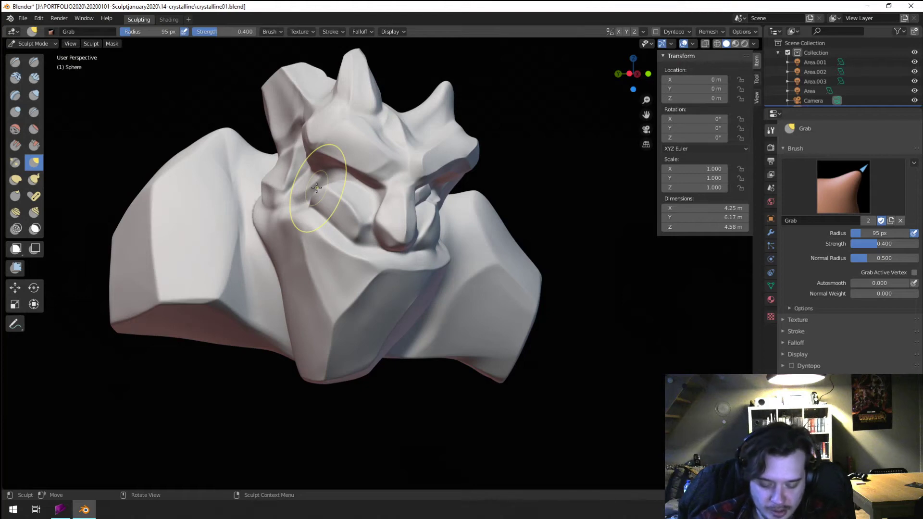
pyautogui.press('f')
pyautogui.click(331, 406)
pyautogui.moveTo(332, 406); pyautogui.dragTo(313, 315, button='middle')
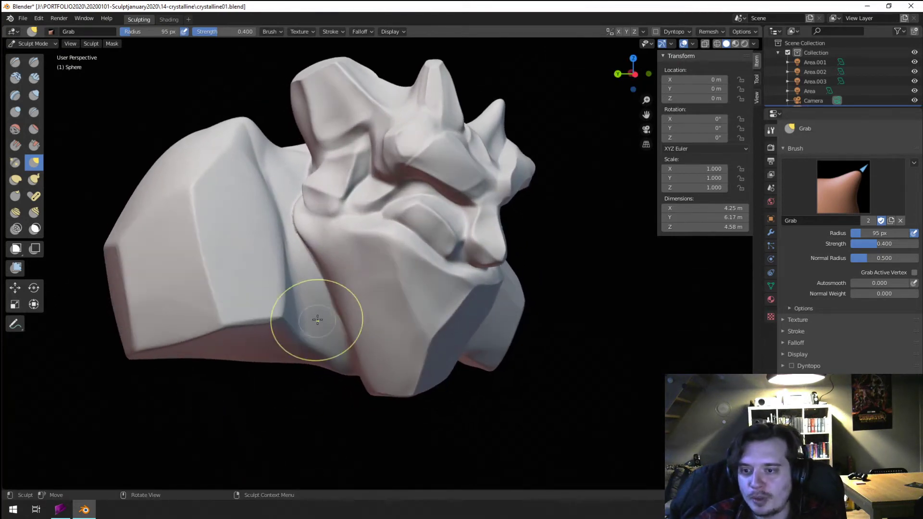
# - Pull the right corner of the jaw outward using the Grab brush at 190 px
pyautogui.moveTo(325, 221); pyautogui.dragTo(256, 231, button='middle')
pyautogui.press('f')
pyautogui.click(275, 231)
pyautogui.moveTo(275, 231); pyautogui.dragTo(265, 232)
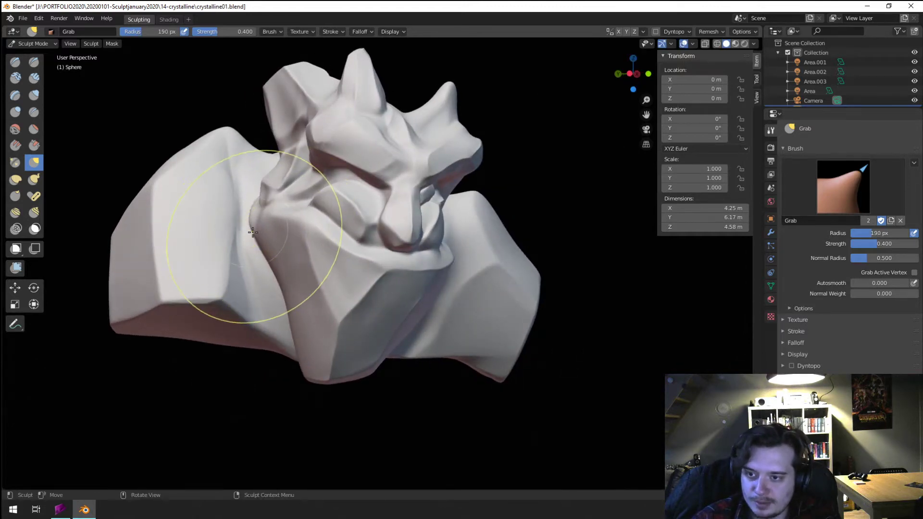
pyautogui.moveTo(264, 234)
pyautogui.mouseDown(button='middle')
pyautogui.moveTo(293, 245)
pyautogui.moveTo(163, 166)
pyautogui.mouseUp(button='middle')
# - Carve the crease between the right earlobe and the jaw using the Crease brush, reducing its radius to 26 px
pyautogui.hotkey('shift', 'c')
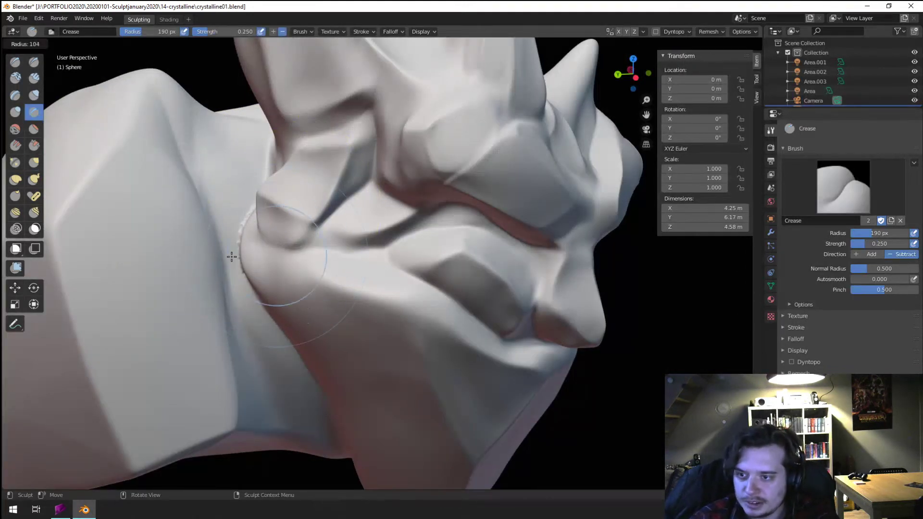
pyautogui.press('f')
pyautogui.click(325, 258)
pyautogui.moveTo(297, 260)
pyautogui.mouseDown()
pyautogui.moveTo(268, 255)
pyautogui.moveTo(413, 215)
pyautogui.moveTo(323, 252)
pyautogui.mouseUp()
pyautogui.press('f')
pyautogui.click(336, 248)
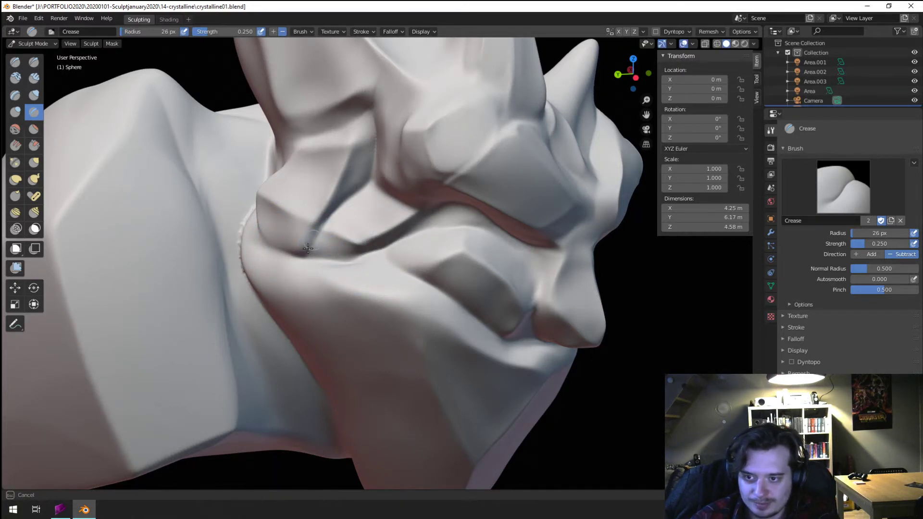
# - Cut a hard plane edge across the right earlobe and deepen its lower edge using the Crease brush at 26 and 41 px
pyautogui.click(326, 218)
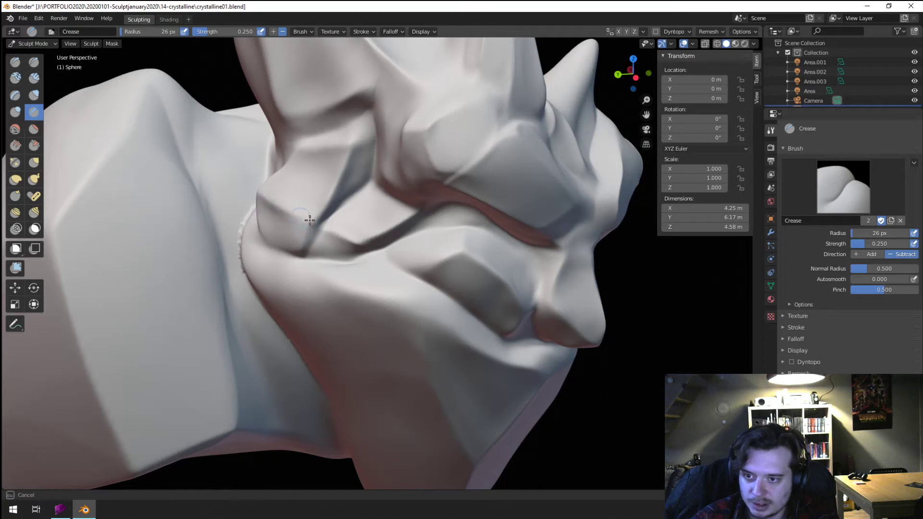
pyautogui.moveTo(291, 215)
pyautogui.mouseDown()
pyautogui.moveTo(352, 154)
pyautogui.moveTo(304, 226)
pyautogui.moveTo(257, 204)
pyautogui.mouseUp()
pyautogui.press('f')
pyautogui.click(304, 252)
pyautogui.moveTo(308, 261); pyautogui.dragTo(279, 256)
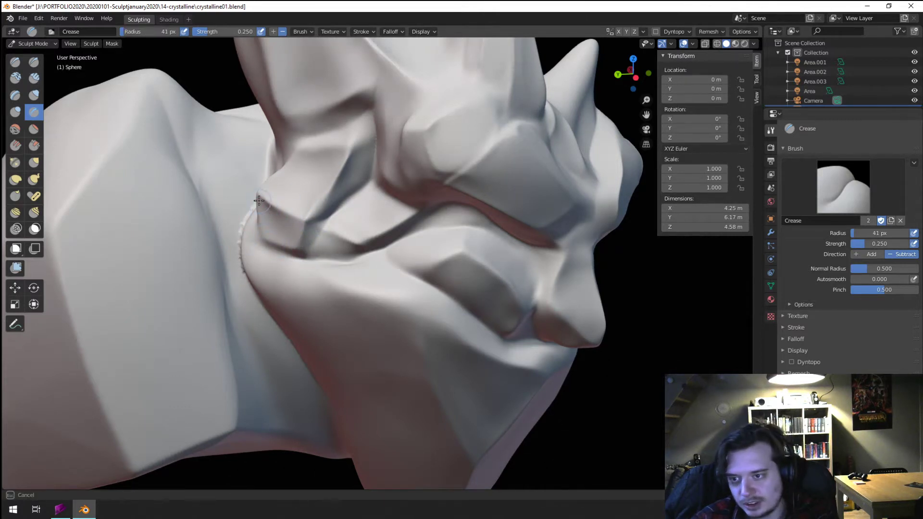
# - Define the fold between the right earlobe and the underside of the ear using the Crease brush at 41 and 67 px
pyautogui.moveTo(301, 155); pyautogui.dragTo(305, 191, button='middle')
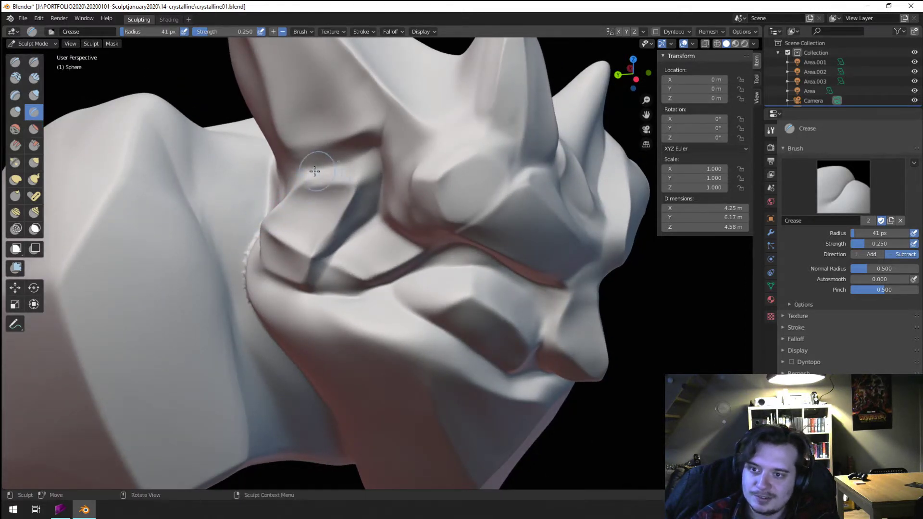
pyautogui.moveTo(314, 171); pyautogui.dragTo(363, 165)
pyautogui.scroll(-4, 369, 158)
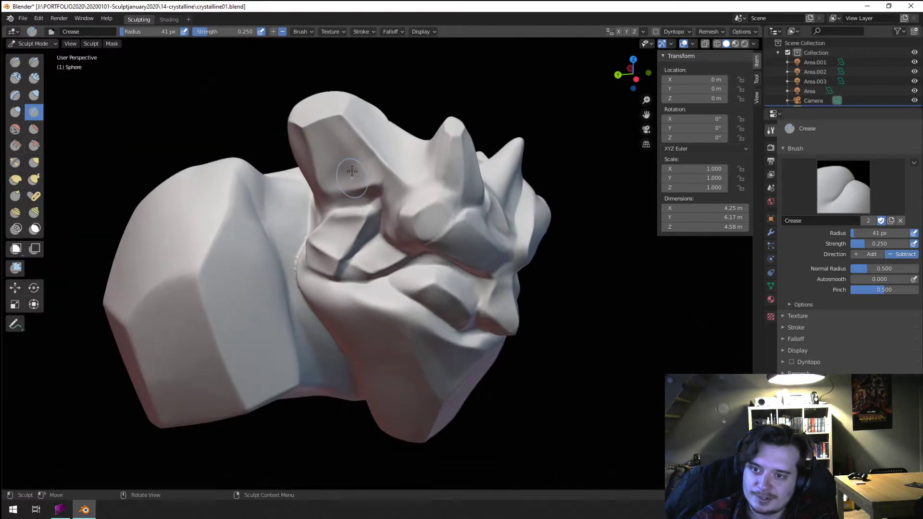
pyautogui.scroll(4, 336, 178)
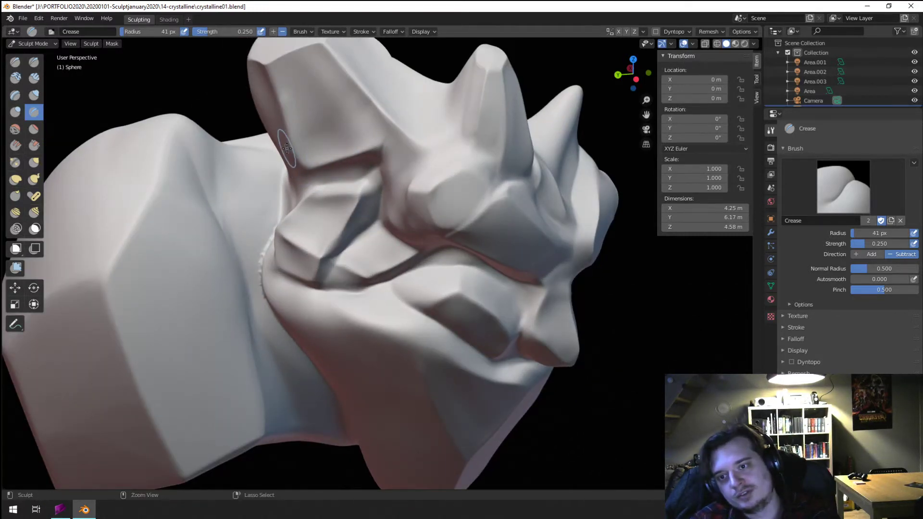
pyautogui.press('f')
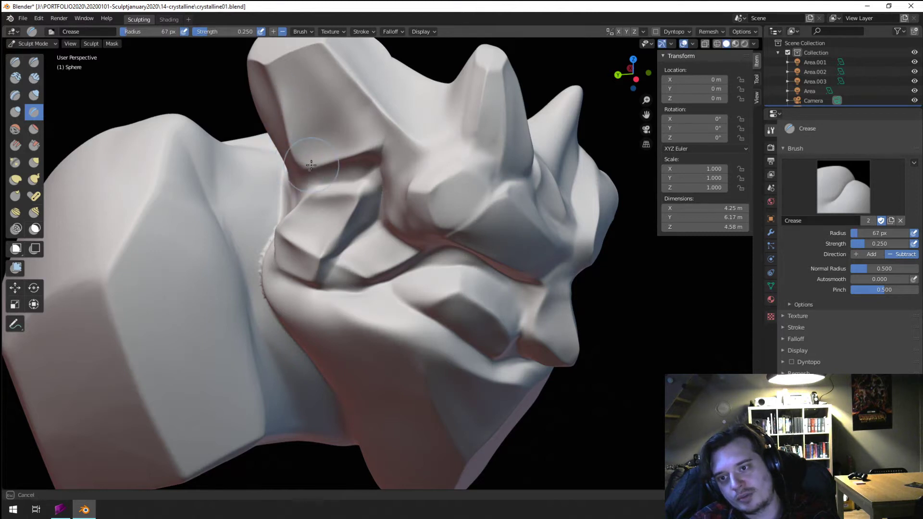
# - Sharpen the underside of the right ear toward its back using the Crease brush at 58 px
pyautogui.press('g')
pyautogui.click(313, 155)
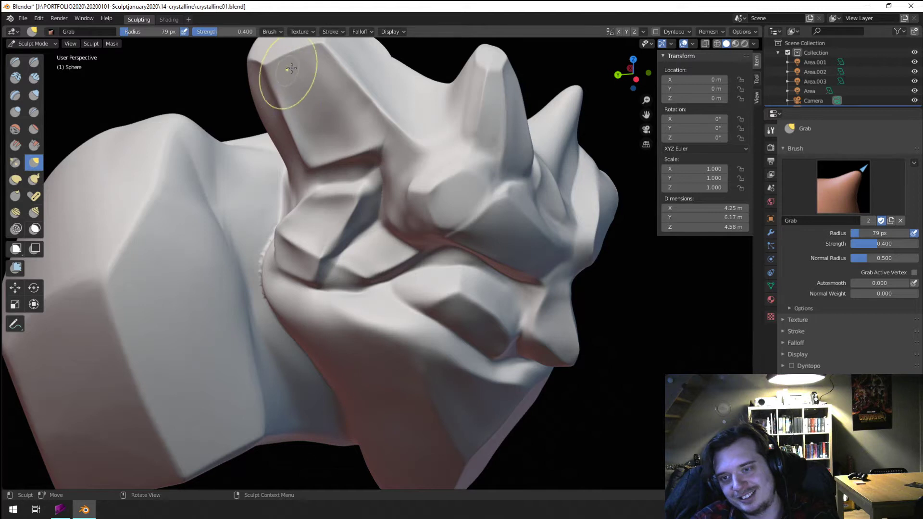
pyautogui.moveTo(329, 71)
pyautogui.keyDown('ctrl'); pyautogui.mouseDown(button='middle')
pyautogui.moveTo(290, 151)
pyautogui.moveTo(265, 139)
pyautogui.mouseUp(button='middle'); pyautogui.keyUp('ctrl')
pyautogui.moveTo(357, 290)
pyautogui.keyDown('ctrl'); pyautogui.mouseDown(button='middle')
pyautogui.moveTo(397, 224)
pyautogui.moveTo(402, 241)
pyautogui.moveTo(435, 224)
pyautogui.moveTo(428, 214)
pyautogui.mouseUp(button='middle'); pyautogui.keyUp('ctrl')
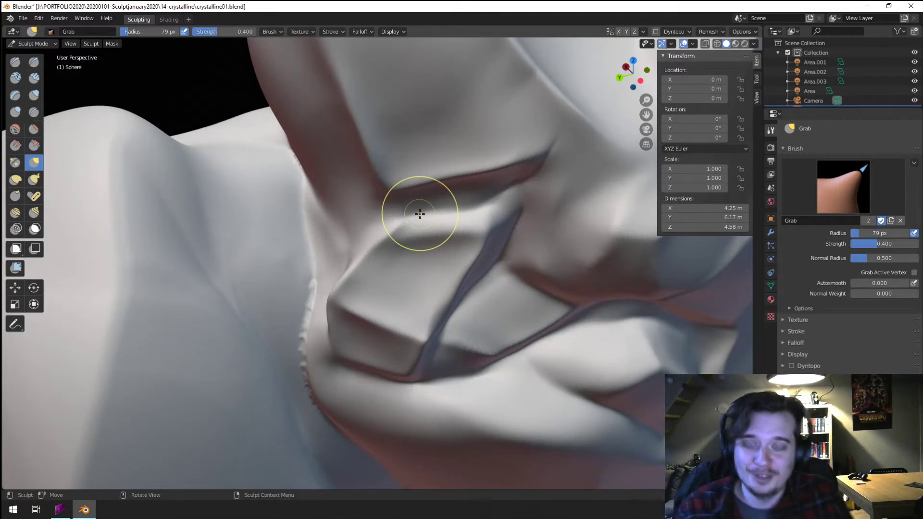
pyautogui.moveTo(263, 233)
pyautogui.mouseDown(button='middle')
pyautogui.moveTo(288, 226)
pyautogui.moveTo(315, 251)
pyautogui.moveTo(269, 192)
pyautogui.mouseUp(button='middle')
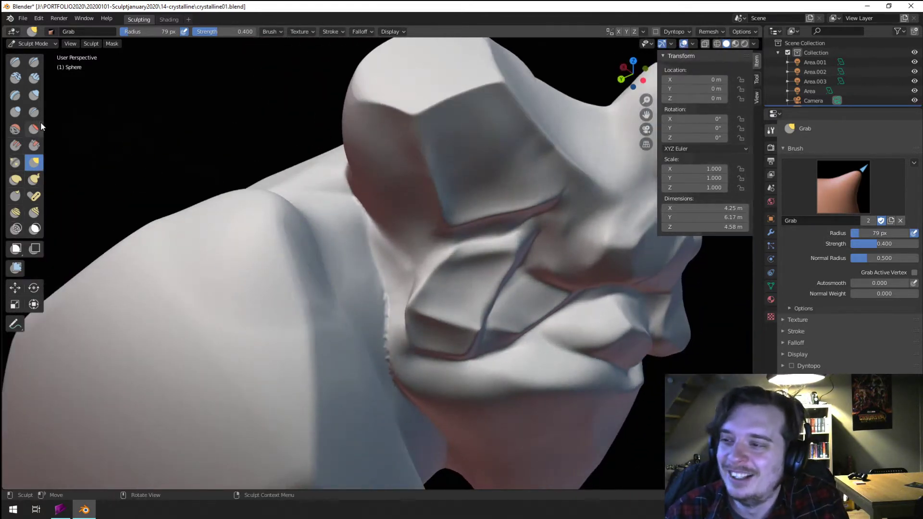
pyautogui.hotkey('shift', 'c')
pyautogui.press('f')
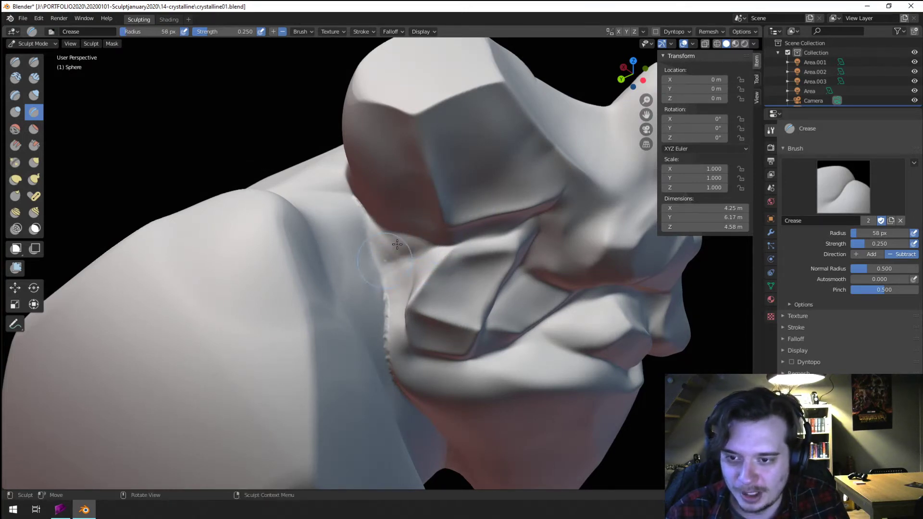
pyautogui.moveTo(397, 245); pyautogui.dragTo(442, 201, button='middle')
pyautogui.moveTo(428, 191); pyautogui.dragTo(474, 187)
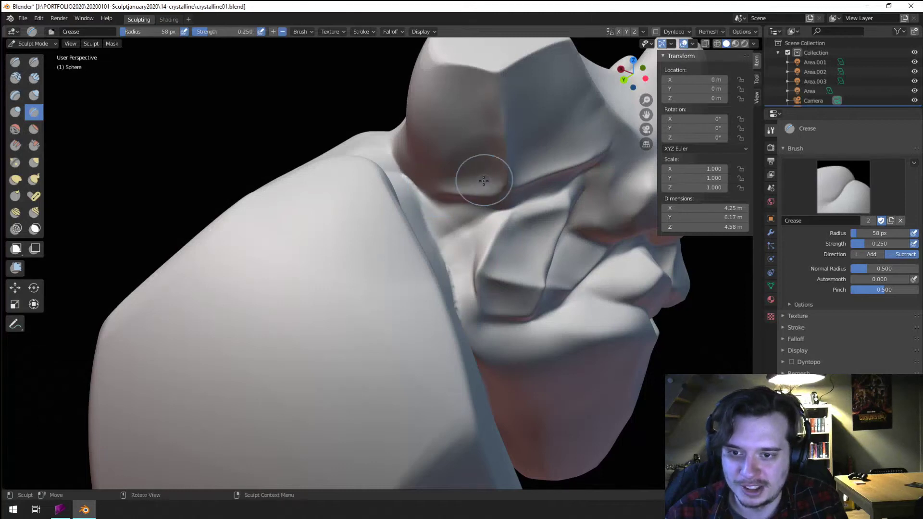
# - Reshape the back plane and lower edge of the right ear using the Grab brush, ending at a 132 px radius
pyautogui.moveTo(482, 179)
pyautogui.mouseDown(button='middle')
pyautogui.moveTo(441, 175)
pyautogui.moveTo(454, 166)
pyautogui.mouseUp(button='middle')
pyautogui.press('g')
pyautogui.press('f')
pyautogui.click(454, 166)
pyautogui.moveTo(470, 136)
pyautogui.mouseDown()
pyautogui.moveTo(482, 157)
pyautogui.moveTo(475, 136)
pyautogui.mouseUp()
pyautogui.press('f')
pyautogui.click(458, 152)
pyautogui.moveTo(468, 142); pyautogui.dragTo(399, 146, button='middle')
pyautogui.moveTo(270, 178)
pyautogui.mouseDown(button='middle')
pyautogui.moveTo(243, 191)
pyautogui.moveTo(220, 176)
pyautogui.moveTo(241, 194)
pyautogui.moveTo(203, 193)
pyautogui.moveTo(180, 204)
pyautogui.moveTo(166, 194)
pyautogui.moveTo(207, 94)
pyautogui.moveTo(330, 185)
pyautogui.mouseUp(button='middle')
pyautogui.press('f')
pyautogui.click(246, 167)
pyautogui.press('f')
pyautogui.click(169, 190)
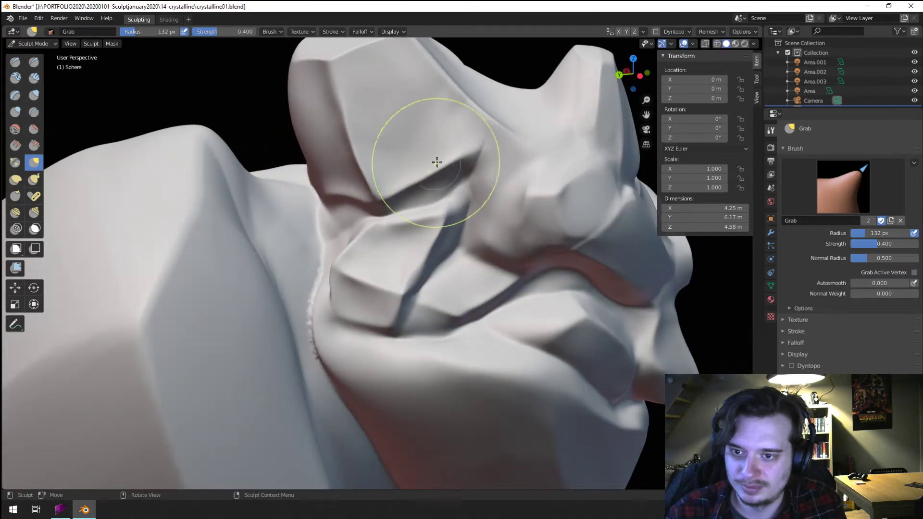
# - Carve a crease around the front and base of the left ear using the Crease brush at 34 px
pyautogui.scroll(-6, 465, 149)
pyautogui.moveTo(385, 189)
pyautogui.mouseDown(button='middle')
pyautogui.moveTo(308, 188)
pyautogui.moveTo(350, 165)
pyautogui.moveTo(345, 181)
pyautogui.mouseUp(button='middle')
pyautogui.scroll(5, 363, 170)
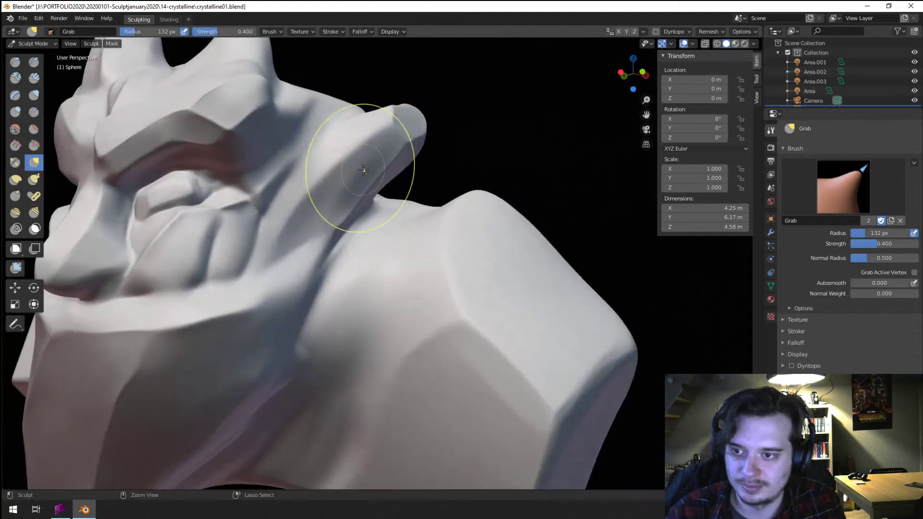
pyautogui.moveTo(289, 160); pyautogui.dragTo(294, 183, button='middle')
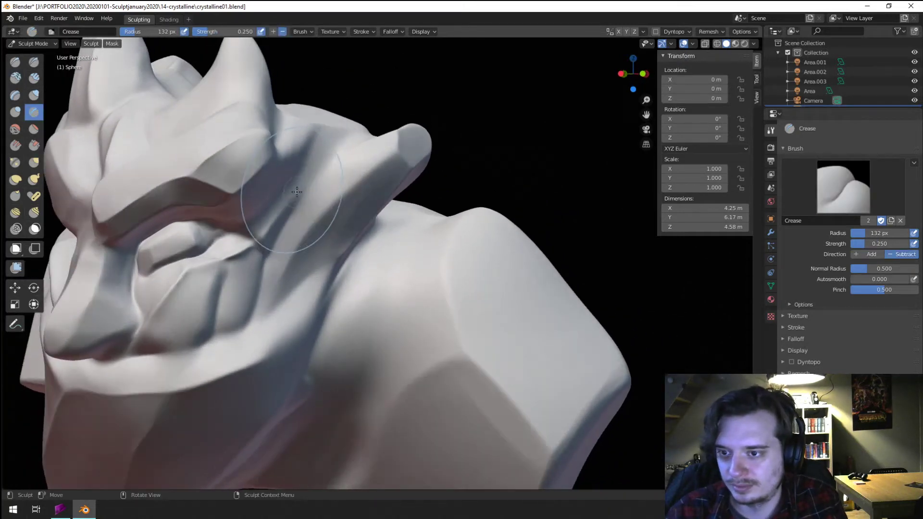
pyautogui.press('f')
pyautogui.click(328, 195)
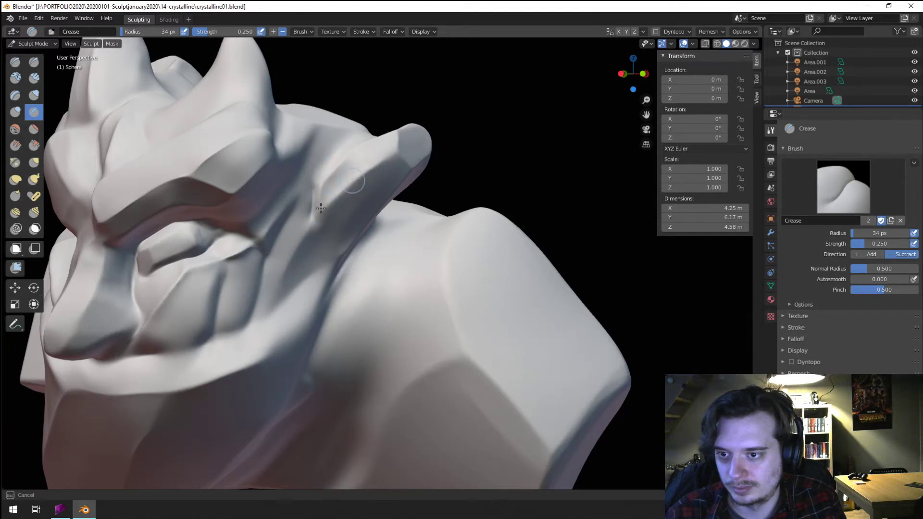
pyautogui.moveTo(317, 220)
pyautogui.mouseDown(button='middle')
pyautogui.moveTo(305, 207)
pyautogui.moveTo(273, 221)
pyautogui.mouseUp(button='middle')
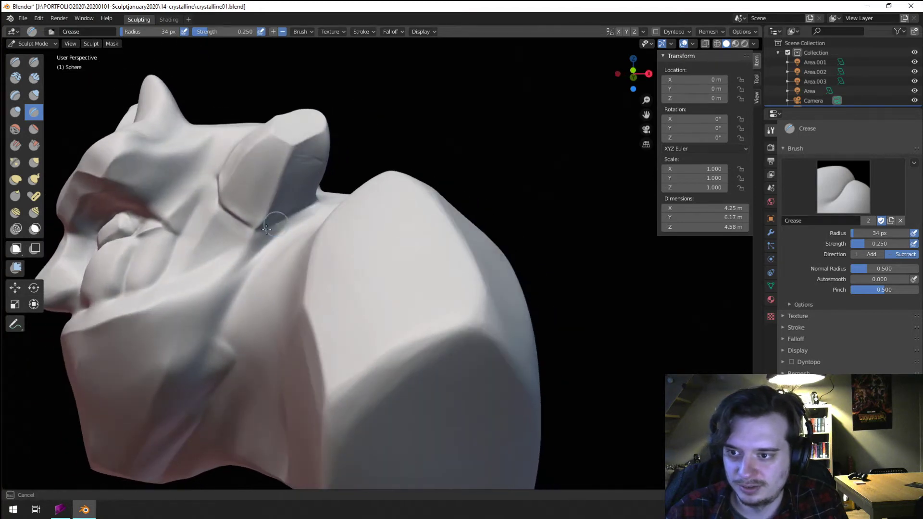
pyautogui.moveTo(271, 219); pyautogui.dragTo(289, 210)
# - Pull the outer edge of the right earlobe slightly outward using the Grab brush
pyautogui.moveTo(308, 199)
pyautogui.mouseDown(button='middle')
pyautogui.moveTo(384, 173)
pyautogui.moveTo(342, 210)
pyautogui.moveTo(365, 214)
pyautogui.moveTo(394, 195)
pyautogui.mouseUp(button='middle')
pyautogui.scroll(-4, 380, 178)
pyautogui.scroll(2, 358, 194)
pyautogui.press('g')
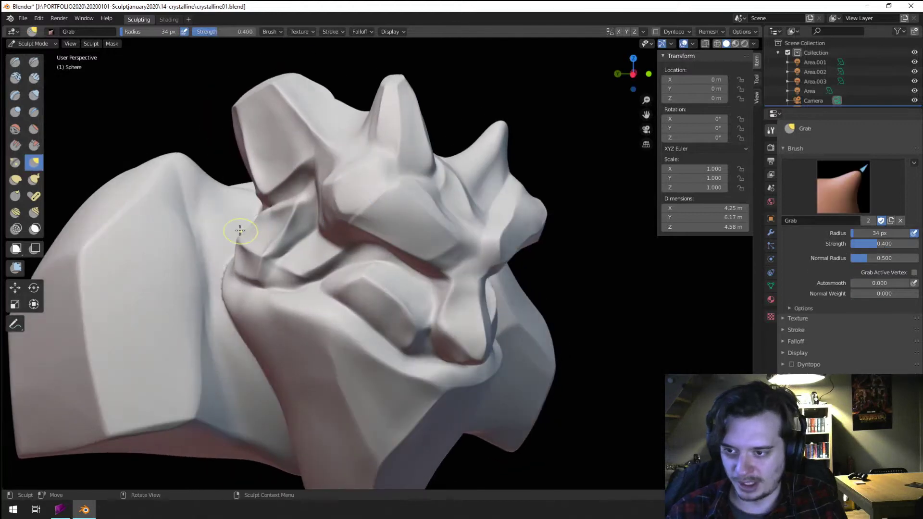
pyautogui.moveTo(239, 231); pyautogui.dragTo(264, 250, button='middle')
pyautogui.moveTo(246, 267); pyautogui.dragTo(237, 267)
pyautogui.moveTo(252, 261); pyautogui.dragTo(281, 252, button='middle')
pyautogui.scroll(2, 282, 251)
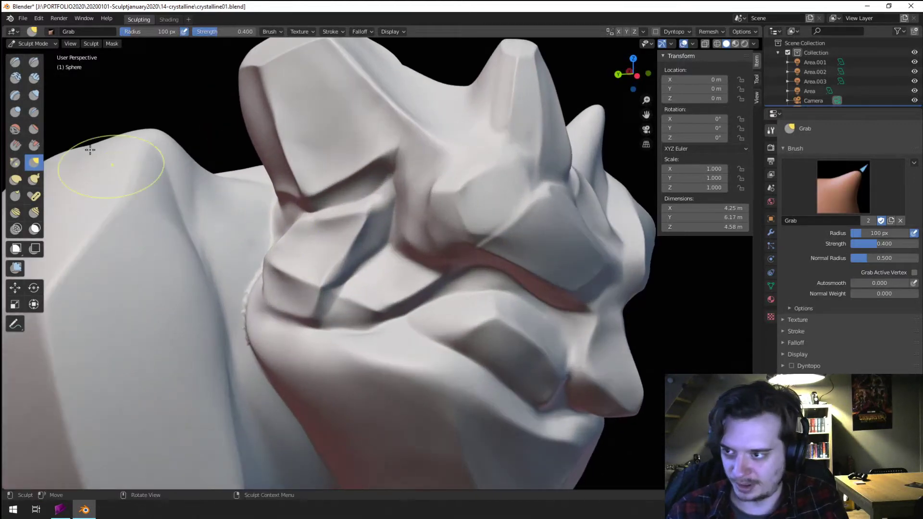
# - Flatten the planes and upper edge of the right earlobe using the Scrape brush, ending at a 54 px radius
pyautogui.click(35, 144)
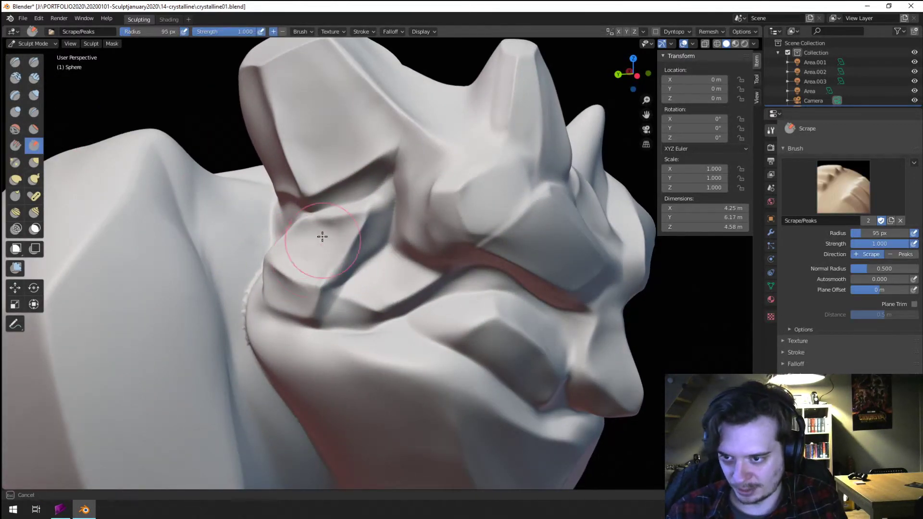
pyautogui.moveTo(331, 238); pyautogui.dragTo(325, 258, button='middle')
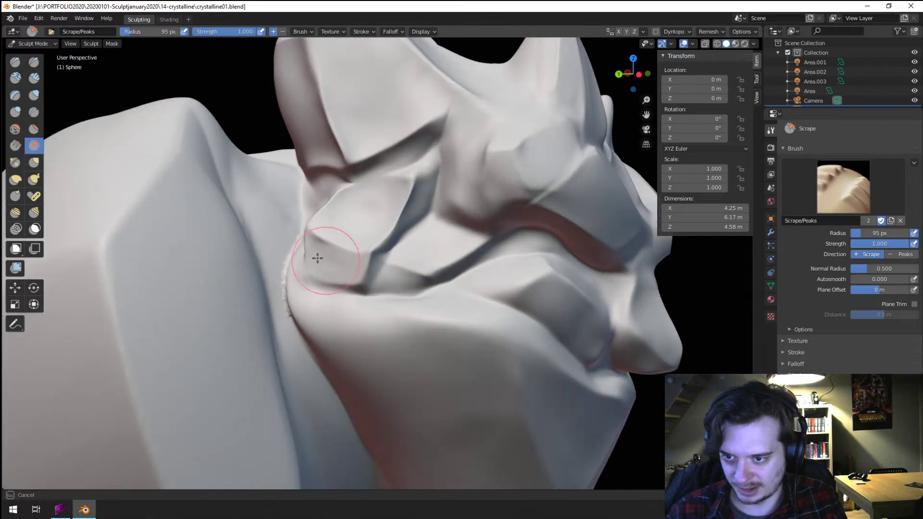
pyautogui.moveTo(309, 240); pyautogui.dragTo(307, 244)
pyautogui.moveTo(388, 233); pyautogui.dragTo(375, 240, button='middle')
pyautogui.press('f')
pyautogui.click(351, 230)
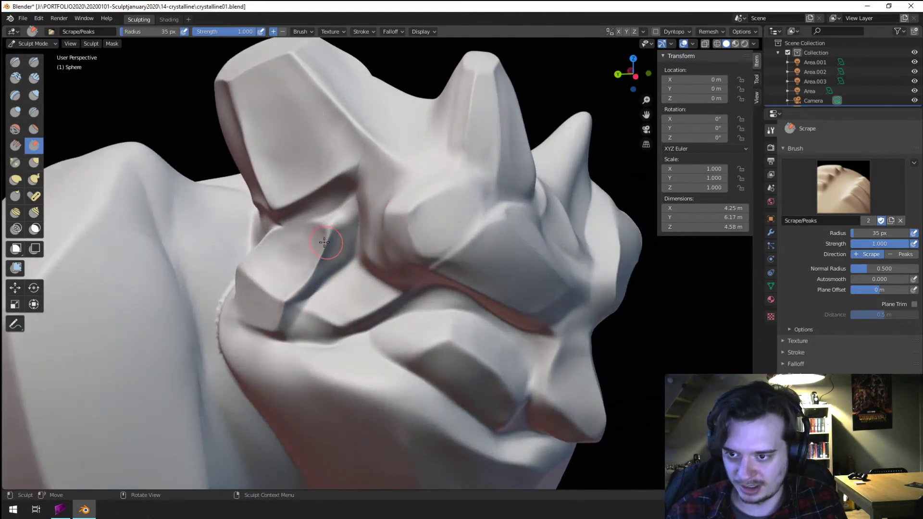
pyautogui.press('f')
pyautogui.click(340, 226)
pyautogui.moveTo(336, 227)
pyautogui.mouseDown()
pyautogui.moveTo(321, 248)
pyautogui.moveTo(319, 235)
pyautogui.mouseUp()
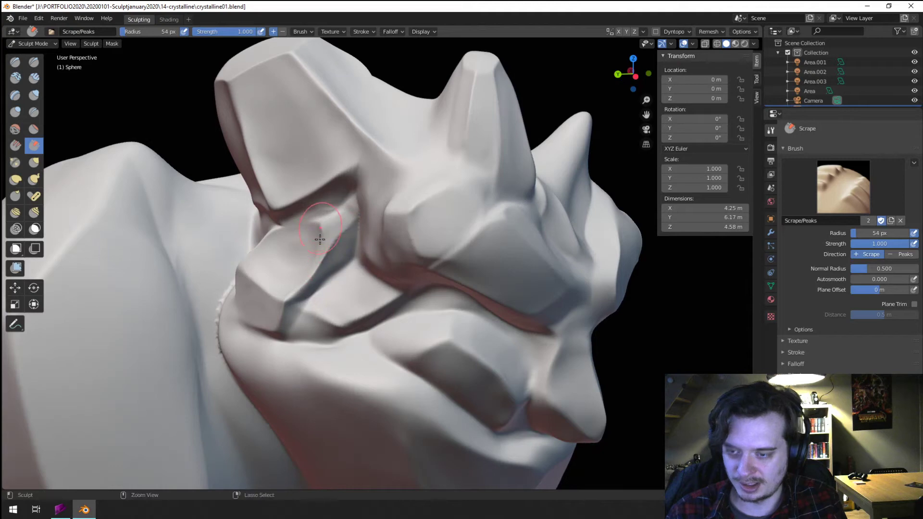
# - Add volume to the broad front plane of the right earlobe using the Inflate brush
pyautogui.keyDown('ctrl'); pyautogui.moveTo(319, 235); pyautogui.dragTo(318, 272, button='middle'); pyautogui.keyUp('ctrl')
pyautogui.moveTo(318, 272); pyautogui.dragTo(262, 251, button='middle')
pyautogui.press('g')
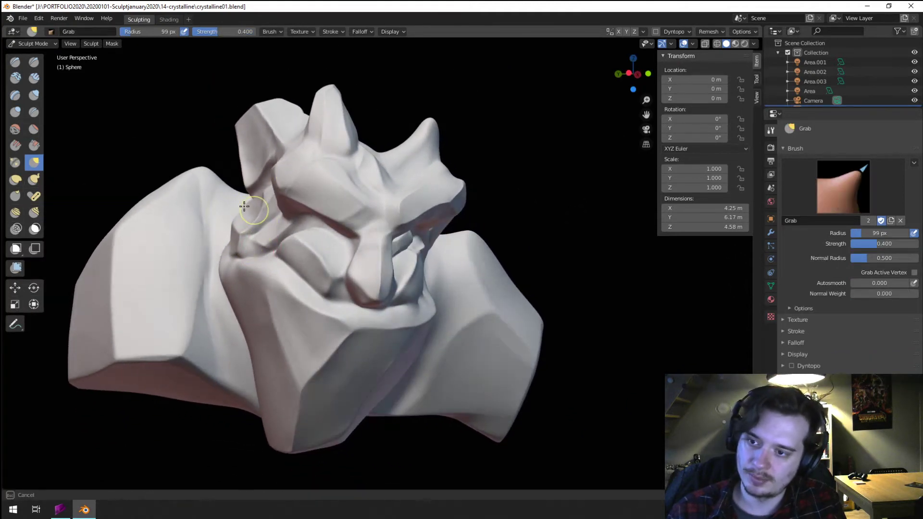
pyautogui.moveTo(244, 206); pyautogui.dragTo(289, 231, button='middle')
pyautogui.keyDown('ctrl'); pyautogui.moveTo(289, 231); pyautogui.dragTo(289, 198, button='middle'); pyautogui.keyUp('ctrl')
pyautogui.click(35, 96)
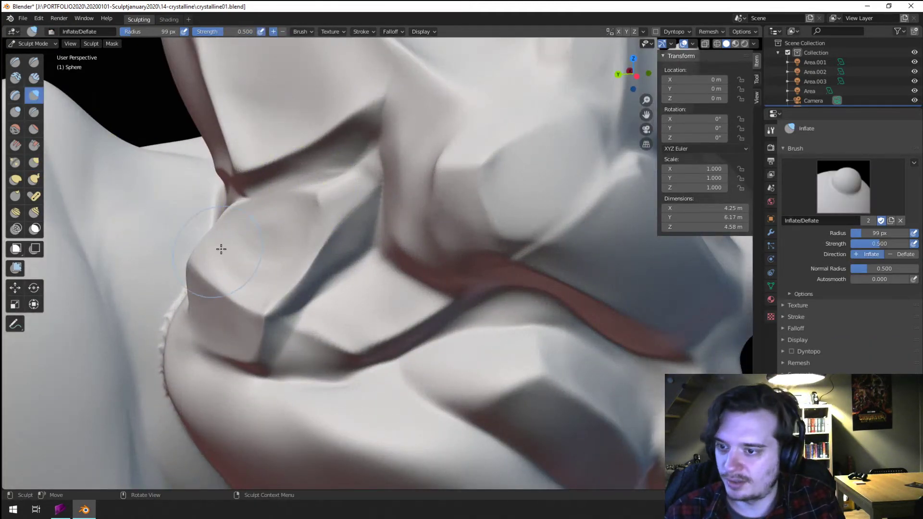
pyautogui.press('f')
pyautogui.moveTo(243, 269)
pyautogui.mouseDown()
pyautogui.moveTo(255, 276)
pyautogui.moveTo(257, 229)
pyautogui.moveTo(264, 274)
pyautogui.mouseUp()
# - Scrape the upper front plane of the right earlobe flat using the Scrape brush at 55 px
pyautogui.click(34, 145)
pyautogui.press('f')
pyautogui.keyDown('ctrl'); pyautogui.moveTo(264, 274); pyautogui.dragTo(269, 332, button='middle'); pyautogui.keyUp('ctrl')
pyautogui.moveTo(269, 332)
pyautogui.mouseDown(button='middle')
pyautogui.moveTo(207, 250)
pyautogui.moveTo(255, 267)
pyautogui.moveTo(356, 231)
pyautogui.mouseUp(button='middle')
pyautogui.press('f')
pyautogui.click(338, 230)
pyautogui.press('f')
pyautogui.click(255, 212)
pyautogui.moveTo(293, 204); pyautogui.dragTo(317, 192)
# - Carve a crease between the right brow and the central forehead wedge using the Crease brush at 41 px
pyautogui.moveTo(312, 195)
pyautogui.keyDown('ctrl'); pyautogui.mouseDown(button='middle')
pyautogui.moveTo(278, 249)
pyautogui.moveTo(280, 275)
pyautogui.mouseUp(button='middle'); pyautogui.keyUp('ctrl')
pyautogui.moveTo(281, 275)
pyautogui.mouseDown(button='middle')
pyautogui.moveTo(242, 246)
pyautogui.moveTo(231, 214)
pyautogui.moveTo(230, 255)
pyautogui.mouseUp(button='middle')
pyautogui.moveTo(230, 255)
pyautogui.mouseDown(button='middle')
pyautogui.moveTo(231, 275)
pyautogui.moveTo(257, 303)
pyautogui.mouseUp(button='middle')
pyautogui.moveTo(262, 303)
pyautogui.keyDown('ctrl'); pyautogui.mouseDown(button='middle')
pyautogui.moveTo(270, 232)
pyautogui.moveTo(287, 216)
pyautogui.mouseUp(button='middle'); pyautogui.keyUp('ctrl')
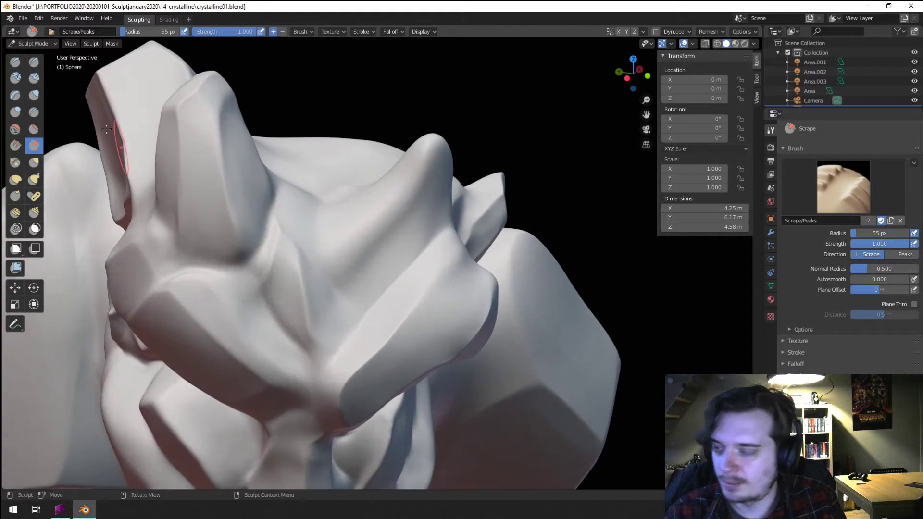
pyautogui.click(35, 111)
pyautogui.press('f')
pyautogui.click(257, 289)
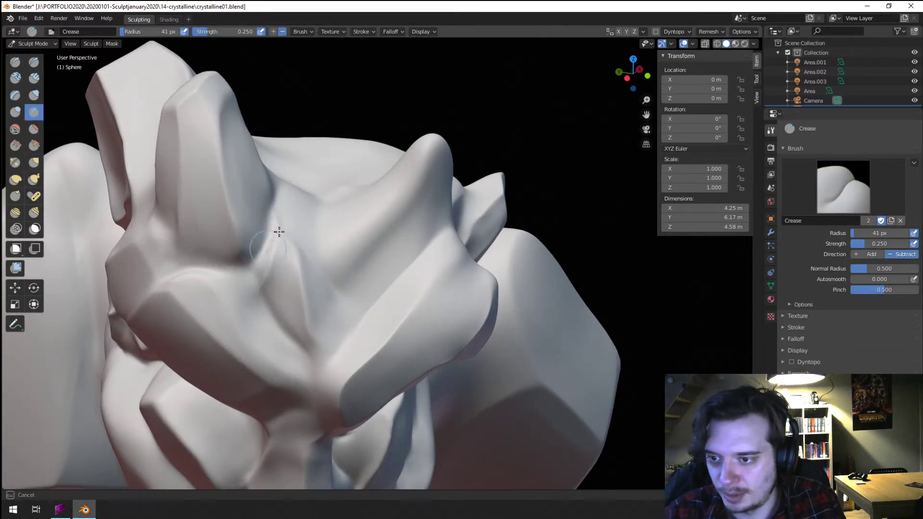
pyautogui.moveTo(275, 293)
pyautogui.mouseDown()
pyautogui.moveTo(309, 345)
pyautogui.moveTo(302, 352)
pyautogui.mouseUp()
pyautogui.moveTo(247, 283); pyautogui.dragTo(296, 347)
pyautogui.moveTo(248, 281); pyautogui.dragTo(254, 287)
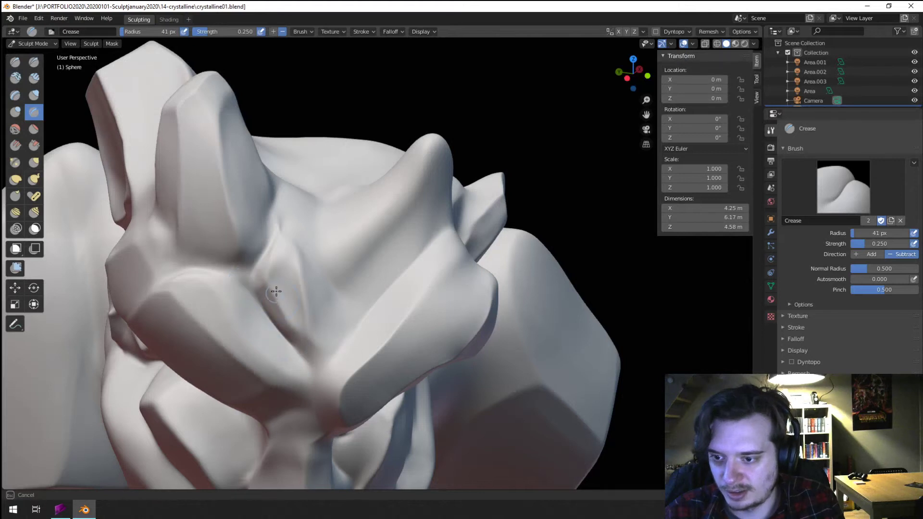
# - Deepen the crease along the left side of the central forehead wedge and its upper end using the Crease brush
pyautogui.moveTo(300, 270); pyautogui.dragTo(272, 300, button='middle')
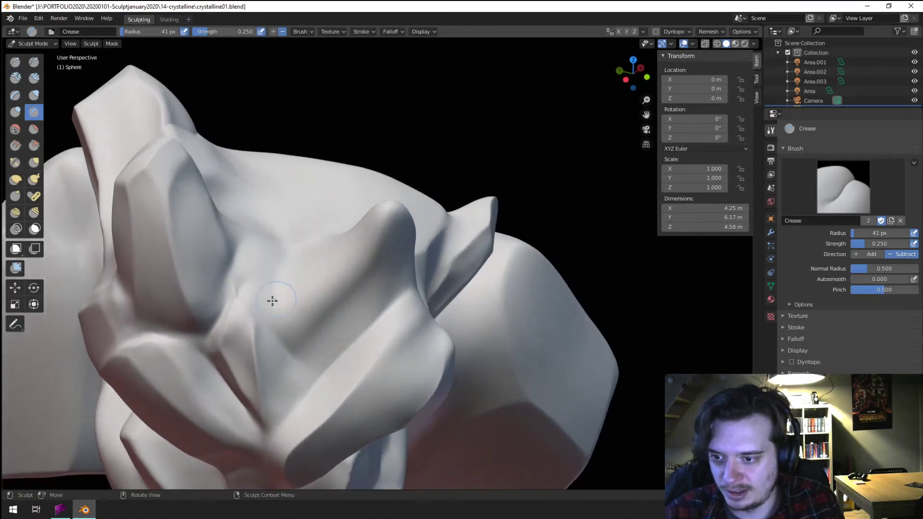
pyautogui.moveTo(256, 332)
pyautogui.mouseDown()
pyautogui.moveTo(262, 324)
pyautogui.moveTo(273, 420)
pyautogui.moveTo(263, 424)
pyautogui.mouseUp()
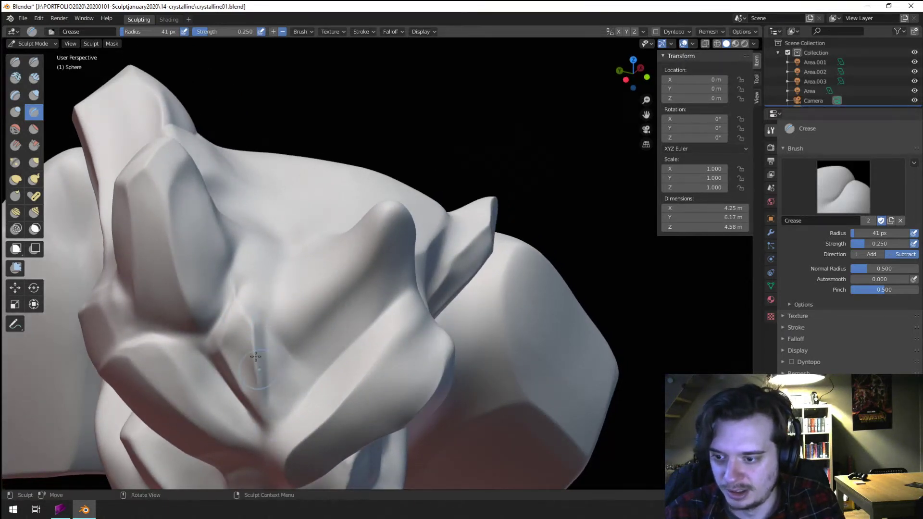
pyautogui.moveTo(280, 312); pyautogui.dragTo(274, 299, button='middle')
pyautogui.moveTo(236, 339); pyautogui.dragTo(235, 357)
pyautogui.moveTo(255, 286)
pyautogui.mouseDown()
pyautogui.moveTo(257, 324)
pyautogui.moveTo(268, 307)
pyautogui.moveTo(244, 297)
pyautogui.mouseUp()
pyautogui.moveTo(252, 342)
pyautogui.mouseDown()
pyautogui.moveTo(258, 267)
pyautogui.moveTo(288, 284)
pyautogui.moveTo(278, 267)
pyautogui.mouseUp()
# - Crease the forehead surface from the left horn down toward the left brow using a larger Crease brush
pyautogui.press('f')
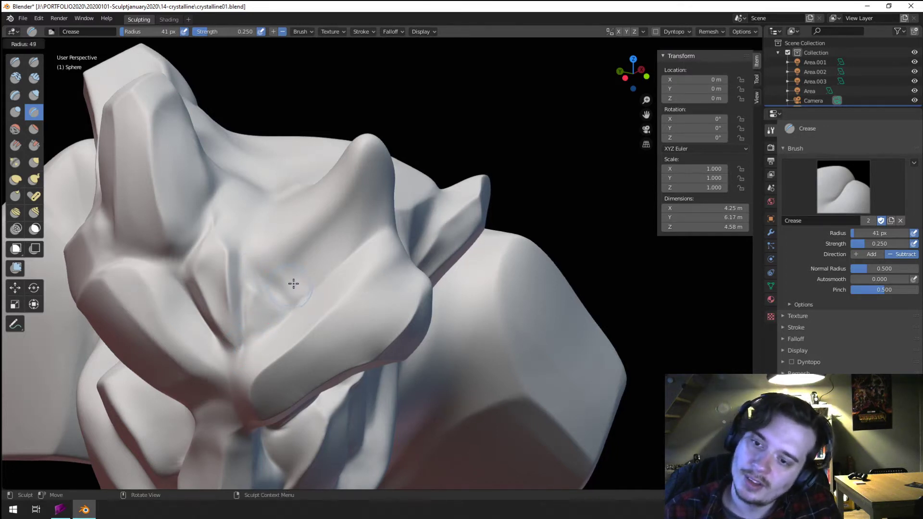
pyautogui.click(293, 269)
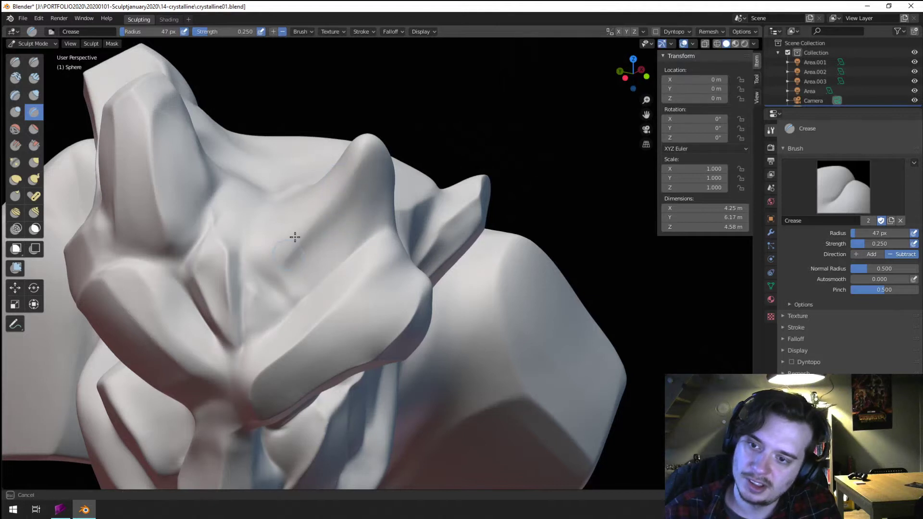
pyautogui.moveTo(357, 172); pyautogui.dragTo(288, 264)
pyautogui.moveTo(288, 264); pyautogui.dragTo(308, 240, button='middle')
pyautogui.press('f')
pyautogui.click(315, 217)
pyautogui.moveTo(392, 144)
pyautogui.mouseDown()
pyautogui.moveTo(385, 185)
pyautogui.moveTo(332, 251)
pyautogui.moveTo(354, 206)
pyautogui.moveTo(324, 239)
pyautogui.mouseUp()
# - Flatten the side and tip of the left horn into facets using the Scrape brush, ending at 64 px
pyautogui.moveTo(324, 239)
pyautogui.mouseDown(button='middle')
pyautogui.moveTo(333, 191)
pyautogui.moveTo(309, 212)
pyautogui.moveTo(207, 207)
pyautogui.mouseUp(button='middle')
pyautogui.click(34, 145)
pyautogui.moveTo(202, 255); pyautogui.dragTo(248, 313, button='middle')
pyautogui.press('f')
pyautogui.click(247, 312)
pyautogui.moveTo(243, 317)
pyautogui.mouseDown()
pyautogui.moveTo(216, 345)
pyautogui.moveTo(231, 308)
pyautogui.mouseUp()
pyautogui.moveTo(231, 308)
pyautogui.mouseDown(button='middle')
pyautogui.moveTo(268, 268)
pyautogui.moveTo(243, 245)
pyautogui.mouseUp(button='middle')
pyautogui.moveTo(228, 228)
pyautogui.mouseDown()
pyautogui.moveTo(218, 230)
pyautogui.moveTo(232, 206)
pyautogui.mouseUp()
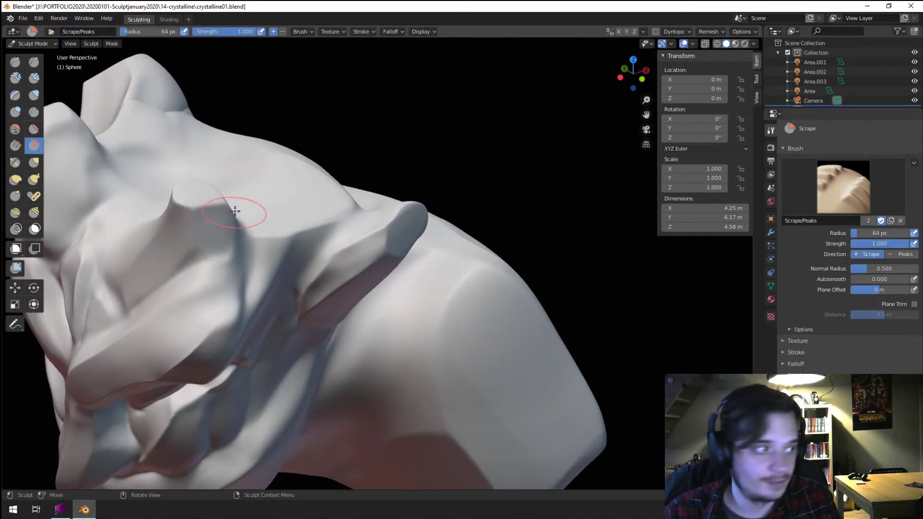
# - Flatten the inner front plane of the left horn using the Scrape brush at 120 px
pyautogui.moveTo(233, 206); pyautogui.dragTo(267, 233, button='middle')
pyautogui.scroll(4, 268, 232)
pyautogui.press('f')
pyautogui.click(404, 239)
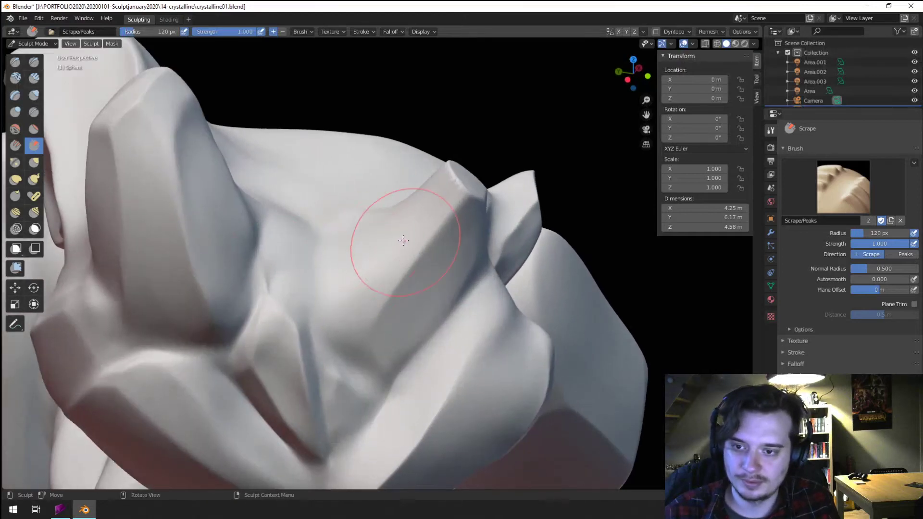
pyautogui.moveTo(404, 239)
pyautogui.mouseDown()
pyautogui.moveTo(395, 206)
pyautogui.moveTo(390, 254)
pyautogui.moveTo(392, 230)
pyautogui.mouseUp()
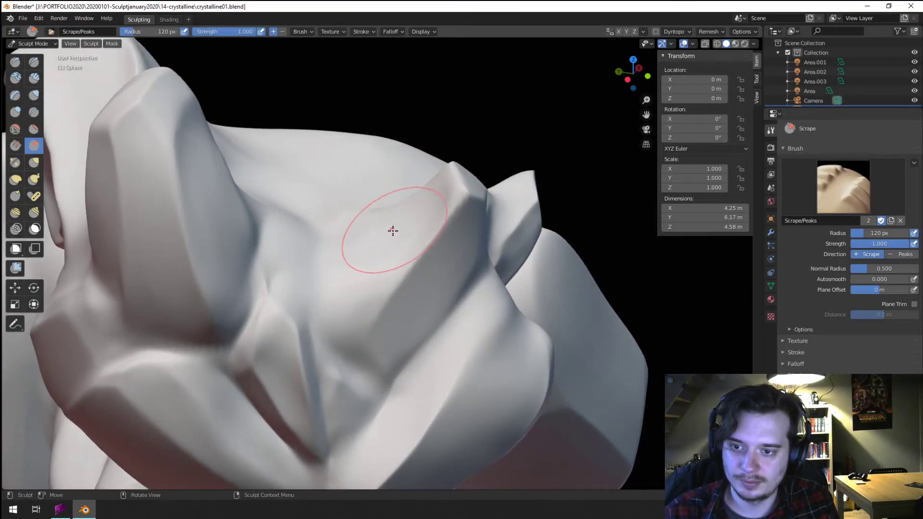
# - Scrape flat planes beside and below the small spike on the head with the 120 px Scrape brush
pyautogui.moveTo(392, 230); pyautogui.dragTo(388, 208, button='middle')
pyautogui.moveTo(388, 208)
pyautogui.mouseDown()
pyautogui.moveTo(320, 270)
pyautogui.moveTo(417, 153)
pyautogui.mouseUp()
pyautogui.moveTo(302, 298); pyautogui.dragTo(303, 293)
# - Pull the small head spike upward and outward with the Grab brush at a 121 px radius
pyautogui.moveTo(303, 293)
pyautogui.mouseDown(button='middle')
pyautogui.moveTo(308, 201)
pyautogui.moveTo(284, 181)
pyautogui.mouseUp(button='middle')
pyautogui.press('g')
pyautogui.press('f')
pyautogui.click(285, 188)
pyautogui.moveTo(284, 182); pyautogui.dragTo(294, 163)
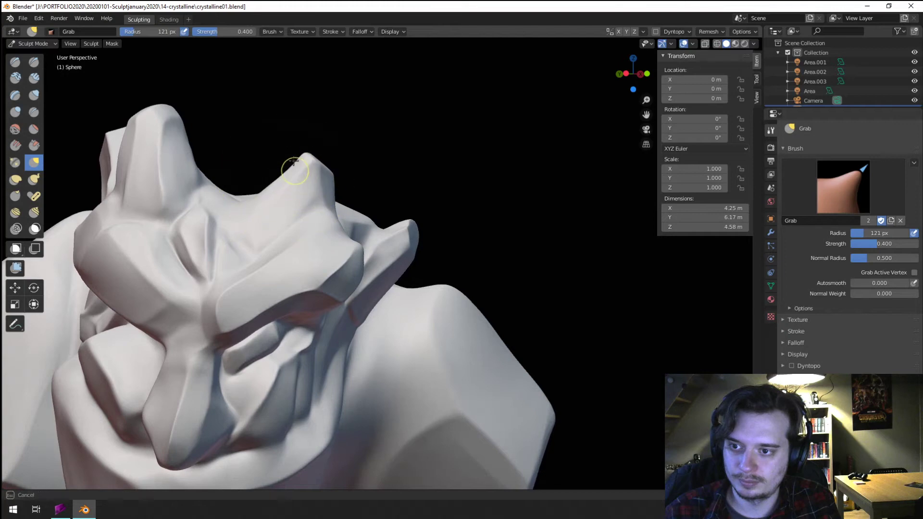
pyautogui.moveTo(310, 147); pyautogui.dragTo(305, 208, button='middle')
pyautogui.scroll(5, 319, 200)
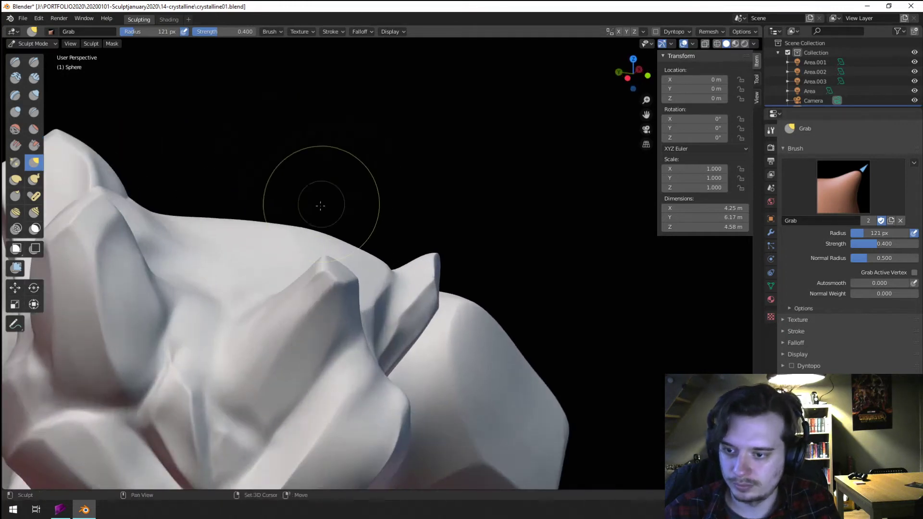
# - Switch to the Crease brush in subtract mode with a radius of 51 px
pyautogui.click(34, 112)
pyautogui.moveTo(144, 241)
pyautogui.mouseDown(button='middle')
pyautogui.moveTo(322, 323)
pyautogui.moveTo(330, 391)
pyautogui.moveTo(342, 367)
pyautogui.moveTo(330, 402)
pyautogui.moveTo(237, 159)
pyautogui.moveTo(290, 137)
pyautogui.mouseUp(button='middle')
pyautogui.press('f')
pyautogui.click(308, 333)
pyautogui.press('f')
pyautogui.click(368, 428)
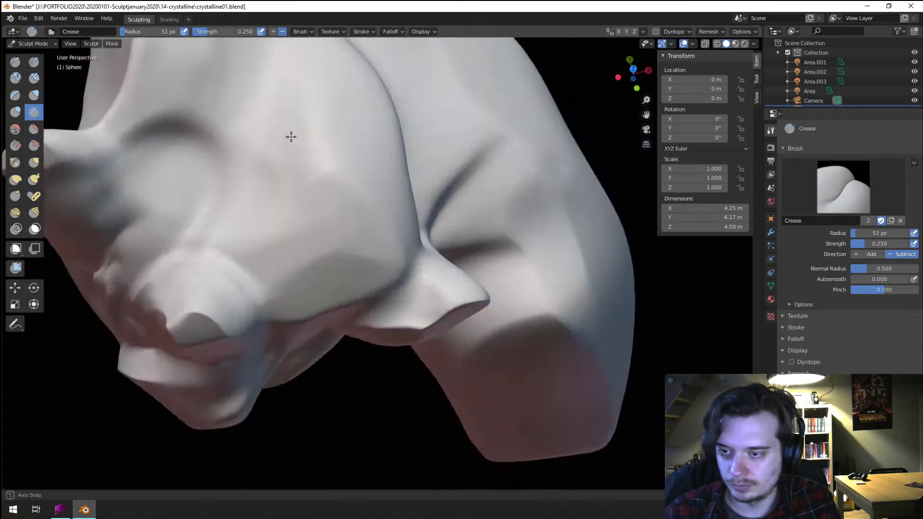
# - Sharpen the grooves around the small forehead facet between the brows with the Crease brush at 46 px
pyautogui.scroll(-8, 290, 136)
pyautogui.moveTo(274, 179)
pyautogui.mouseDown(button='middle')
pyautogui.moveTo(319, 173)
pyautogui.moveTo(340, 135)
pyautogui.moveTo(257, 206)
pyautogui.moveTo(274, 223)
pyautogui.mouseUp(button='middle')
pyautogui.scroll(5, 313, 154)
pyautogui.press('f')
pyautogui.click(282, 212)
pyautogui.press('f')
pyautogui.click(262, 243)
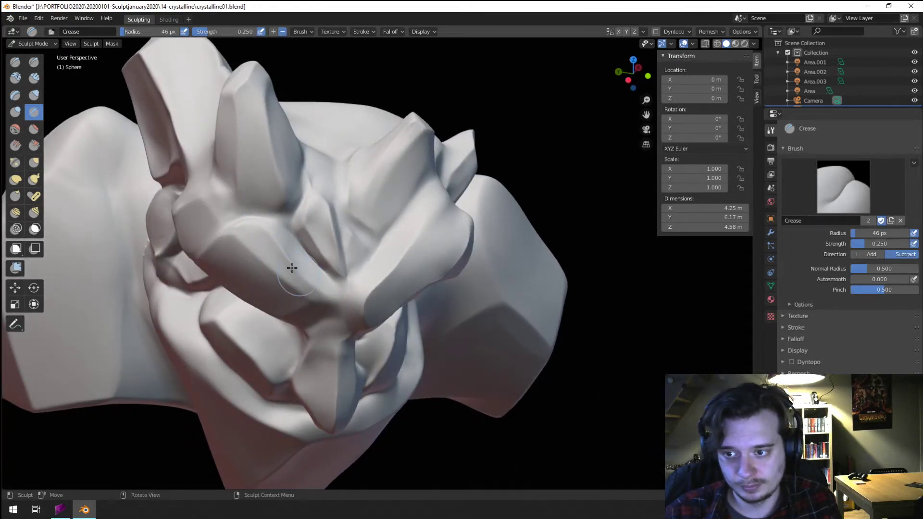
# - Define the creased planes of the forehead facet and inner brow with the Crease brush at 52 px
pyautogui.moveTo(262, 234); pyautogui.dragTo(296, 184, button='middle')
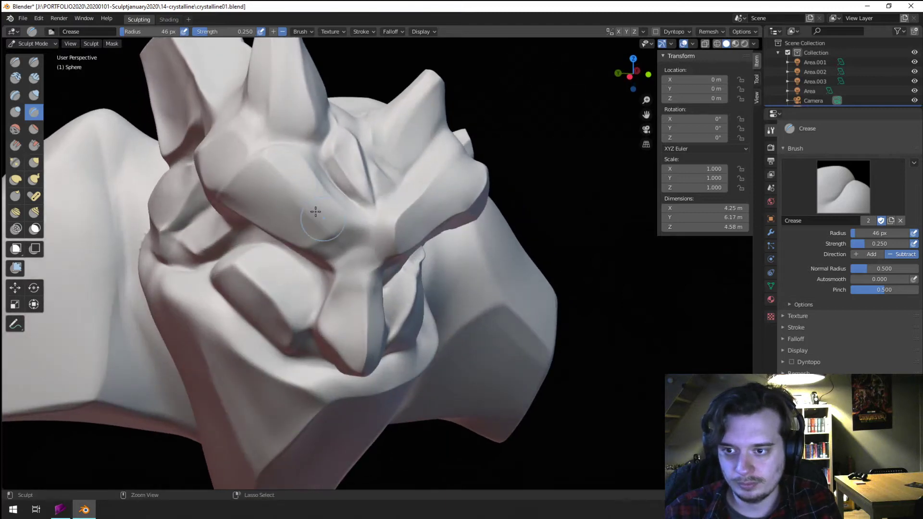
pyautogui.press('f')
pyautogui.click(287, 189)
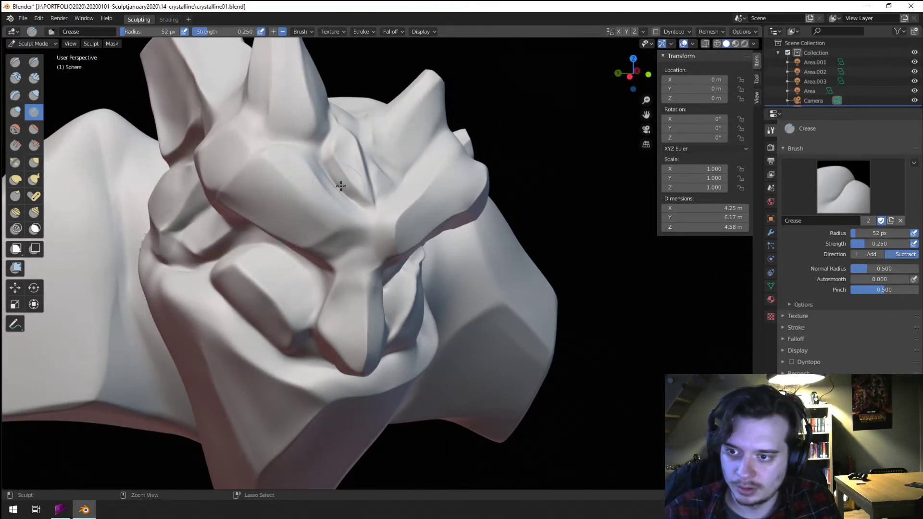
pyautogui.moveTo(294, 184)
pyautogui.keyDown('ctrl'); pyautogui.mouseDown(button='middle')
pyautogui.moveTo(309, 180)
pyautogui.moveTo(293, 175)
pyautogui.mouseUp(button='middle'); pyautogui.keyUp('ctrl')
pyautogui.moveTo(390, 173)
pyautogui.keyDown('ctrl'); pyautogui.mouseDown(button='middle')
pyautogui.moveTo(362, 149)
pyautogui.moveTo(321, 181)
pyautogui.mouseUp(button='middle'); pyautogui.keyUp('ctrl')
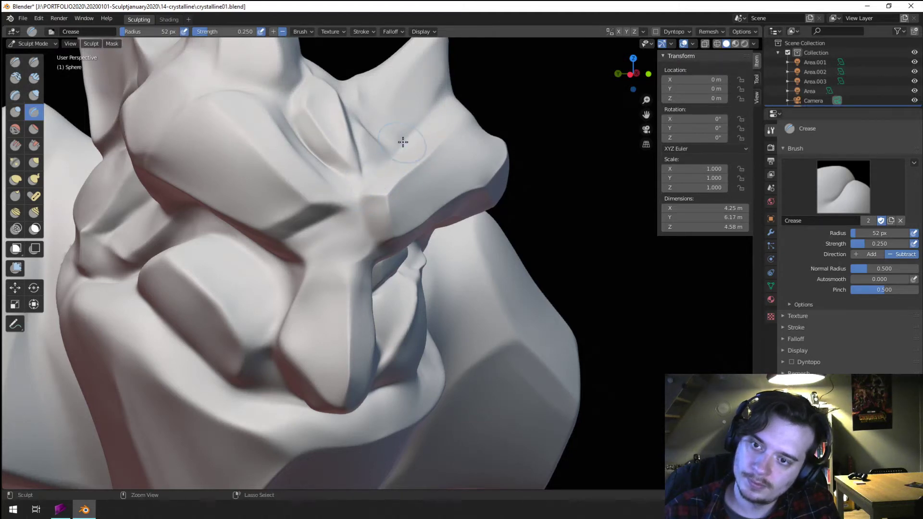
# - Refine the creases where the inner brow meets the nose bridge with the Crease brush at 55 px
pyautogui.keyDown('ctrl'); pyautogui.moveTo(403, 142); pyautogui.dragTo(380, 197, button='middle'); pyautogui.keyUp('ctrl')
pyautogui.moveTo(380, 197)
pyautogui.mouseDown(button='middle')
pyautogui.moveTo(333, 171)
pyautogui.moveTo(342, 155)
pyautogui.mouseUp(button='middle')
pyautogui.moveTo(254, 130)
pyautogui.mouseDown(button='middle')
pyautogui.moveTo(282, 216)
pyautogui.moveTo(185, 128)
pyautogui.mouseUp(button='middle')
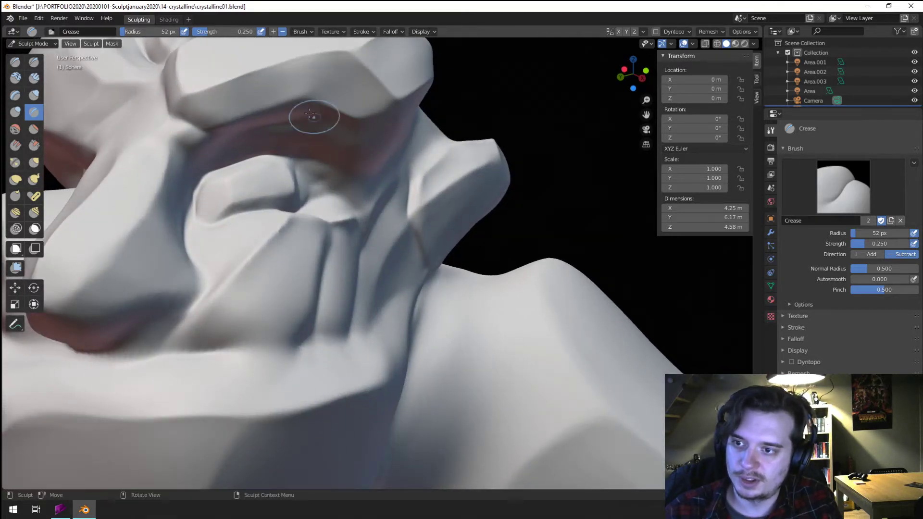
pyautogui.moveTo(309, 118)
pyautogui.mouseDown(button='middle')
pyautogui.moveTo(276, 161)
pyautogui.moveTo(300, 152)
pyautogui.moveTo(274, 194)
pyautogui.mouseUp(button='middle')
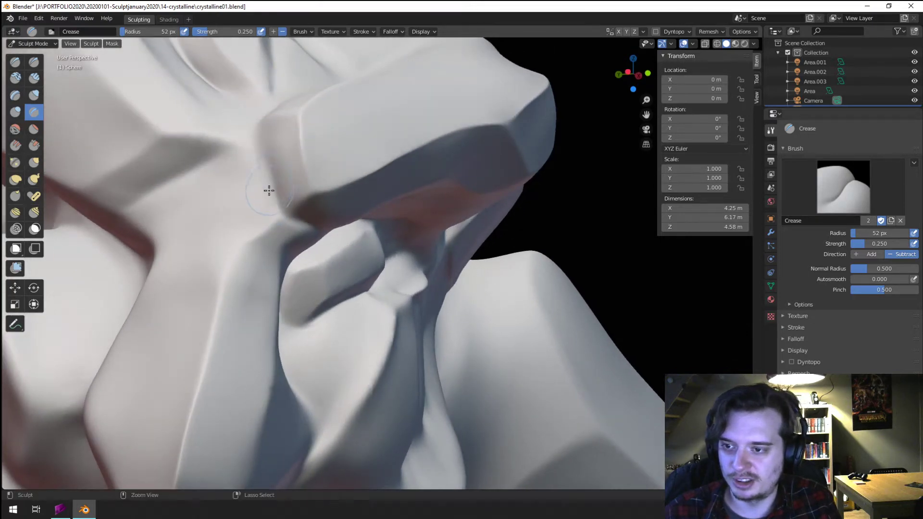
pyautogui.press('[')
pyautogui.press('[')
pyautogui.press(']')
pyautogui.press(']')
pyautogui.press(']')
pyautogui.moveTo(255, 150); pyautogui.dragTo(267, 170, button='middle')
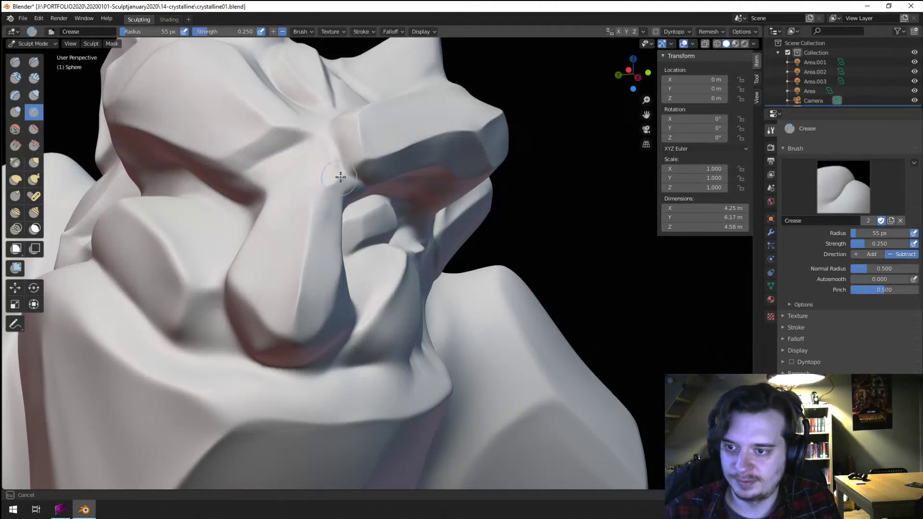
pyautogui.moveTo(326, 172)
pyautogui.mouseDown(button='middle')
pyautogui.moveTo(299, 161)
pyautogui.moveTo(246, 194)
pyautogui.mouseUp(button='middle')
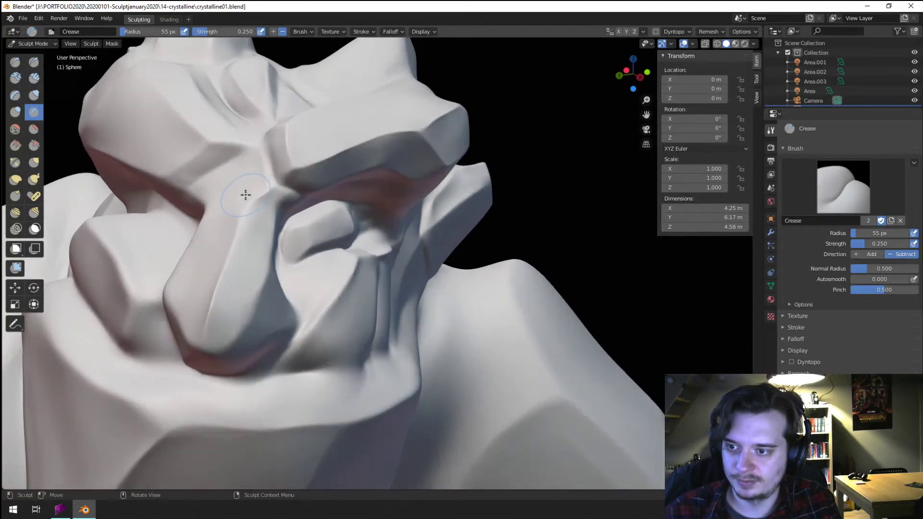
# - Adjust the shape of the nose with the Grab brush at a 146 px radius
pyautogui.press('g')
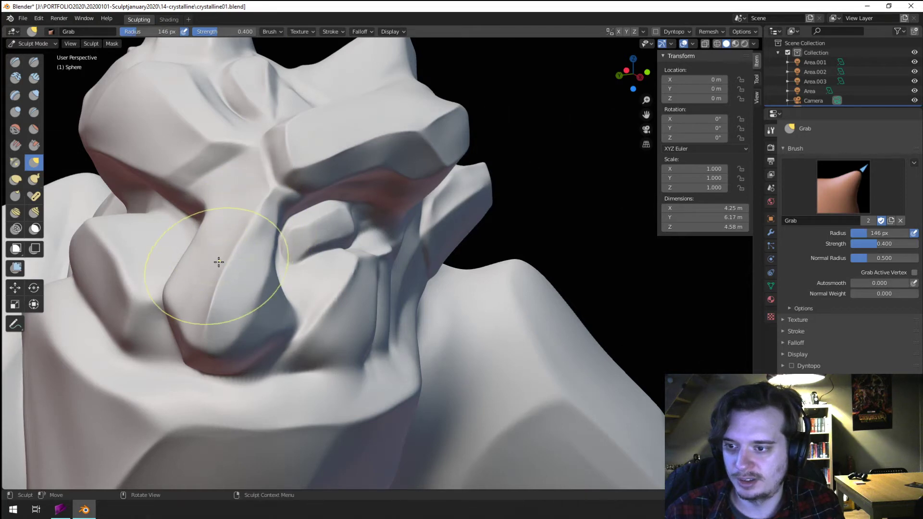
pyautogui.moveTo(225, 266); pyautogui.dragTo(229, 279, button='middle')
pyautogui.moveTo(230, 207)
pyautogui.keyDown('ctrl'); pyautogui.mouseDown(button='middle')
pyautogui.moveTo(233, 241)
pyautogui.moveTo(247, 165)
pyautogui.mouseUp(button='middle'); pyautogui.keyUp('ctrl')
# - Crease the lower edges of the inner brow plane beside the nose bridge with a 69 px brush
pyautogui.click(33, 112)
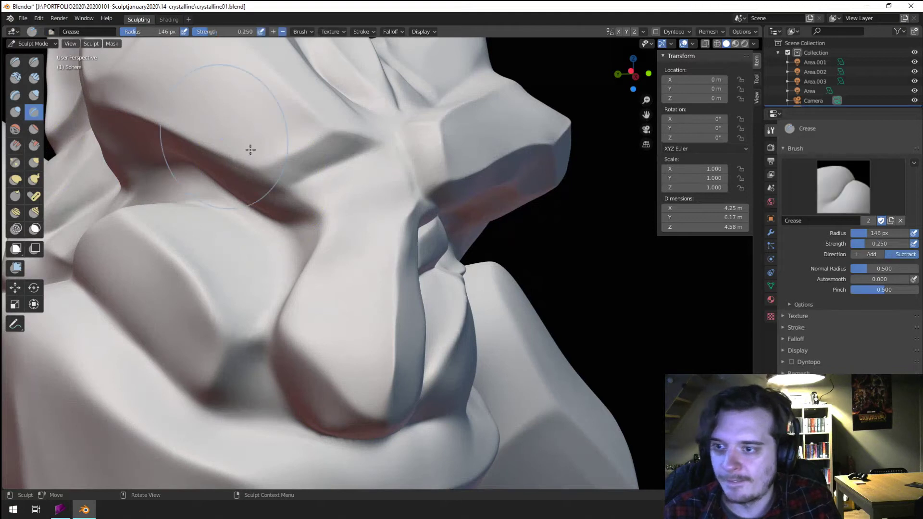
pyautogui.press('f')
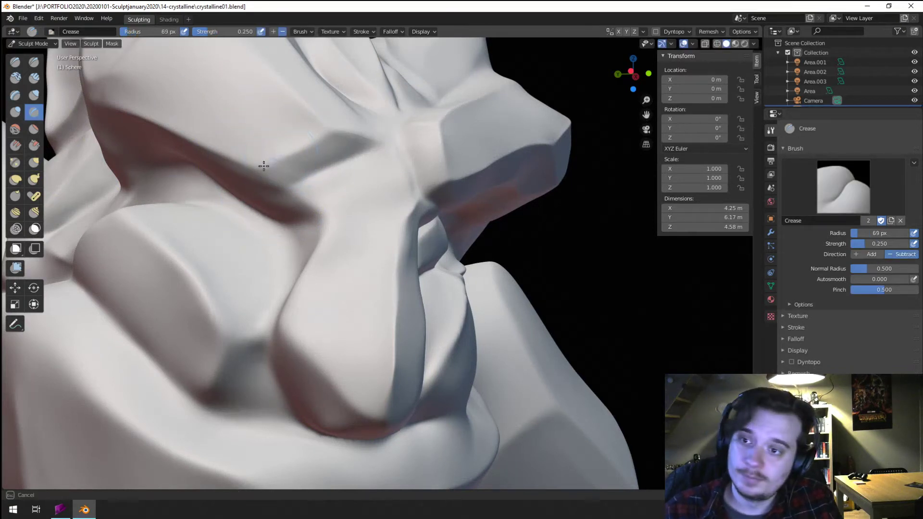
pyautogui.moveTo(323, 138); pyautogui.dragTo(270, 166)
pyautogui.moveTo(284, 186); pyautogui.dragTo(375, 145)
# - Carve a wrinkle fold across the nose bridge below the brow with the Crease brush at 41 px
pyautogui.press('f')
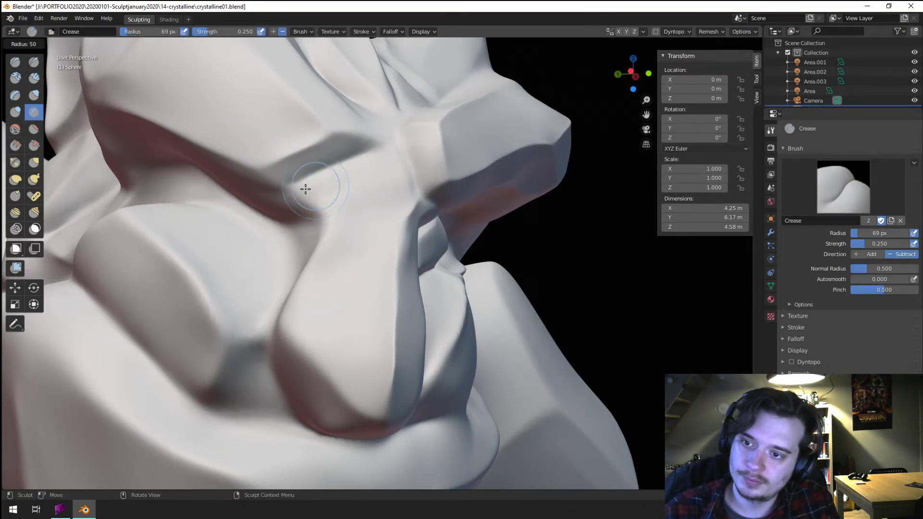
pyautogui.click(305, 189)
pyautogui.moveTo(290, 193)
pyautogui.mouseDown()
pyautogui.moveTo(350, 159)
pyautogui.moveTo(312, 191)
pyautogui.mouseUp()
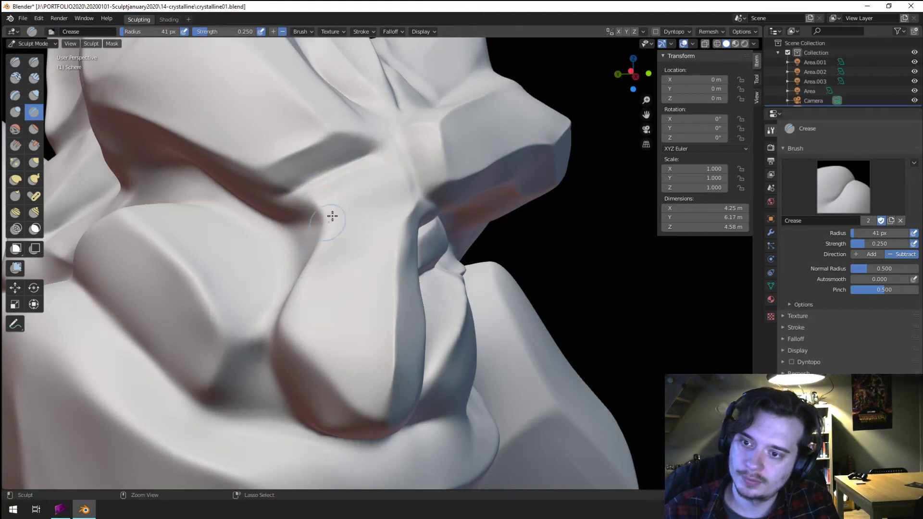
pyautogui.press('f')
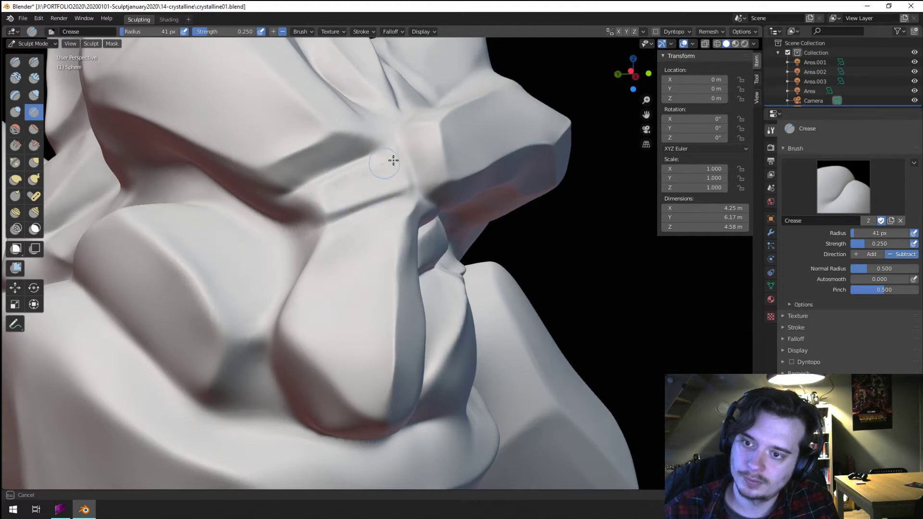
pyautogui.moveTo(406, 178)
pyautogui.keyDown('ctrl'); pyautogui.mouseDown(button='middle')
pyautogui.moveTo(346, 150)
pyautogui.moveTo(323, 200)
pyautogui.moveTo(371, 231)
pyautogui.moveTo(333, 209)
pyautogui.moveTo(359, 191)
pyautogui.moveTo(373, 192)
pyautogui.moveTo(374, 207)
pyautogui.mouseUp(button='middle'); pyautogui.keyUp('ctrl')
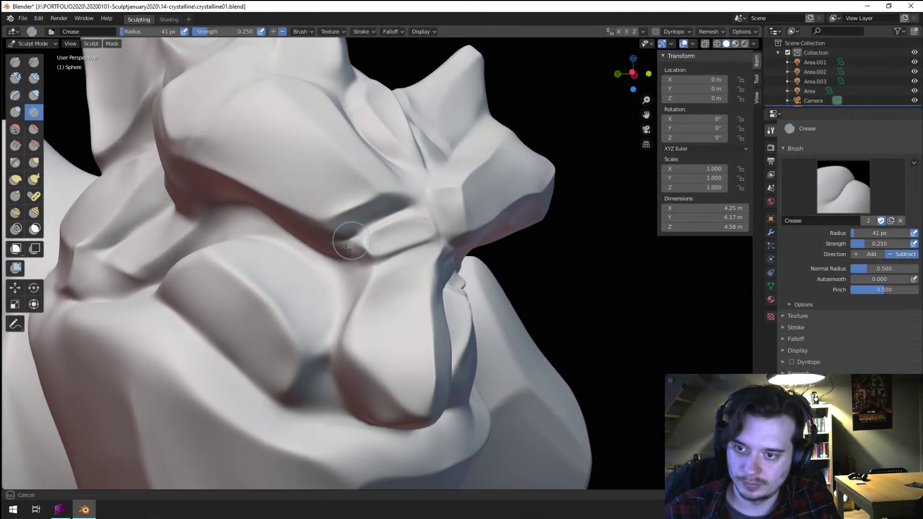
# - Reshape the inner end of the brow next to the nose fold with the Grab brush at 83 px
pyautogui.press('g')
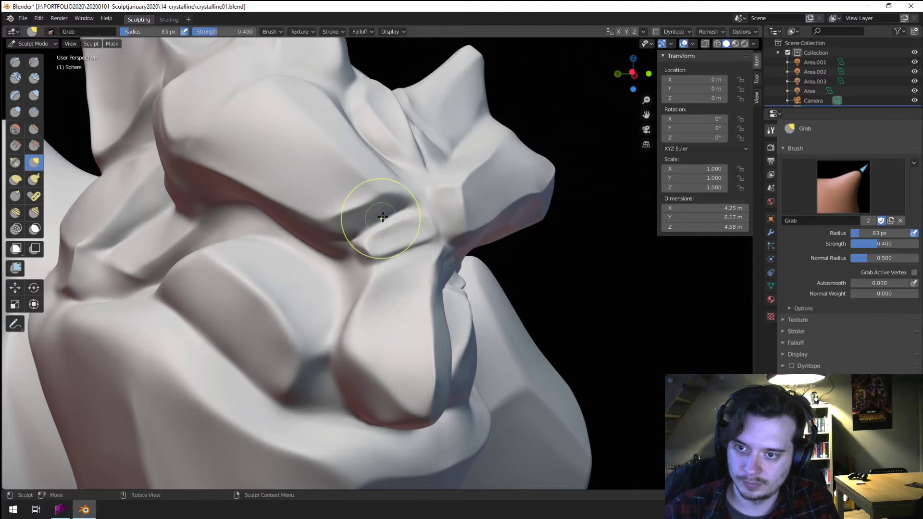
pyautogui.moveTo(382, 196)
pyautogui.mouseDown(button='middle')
pyautogui.moveTo(391, 204)
pyautogui.moveTo(360, 185)
pyautogui.moveTo(333, 215)
pyautogui.moveTo(351, 231)
pyautogui.moveTo(366, 212)
pyautogui.mouseUp(button='middle')
pyautogui.moveTo(366, 212); pyautogui.dragTo(356, 211, button='middle')
# - Build up an eye form under the brow with the Blob brush and flatten it with Scrape, both at 76 px
pyautogui.click(15, 112)
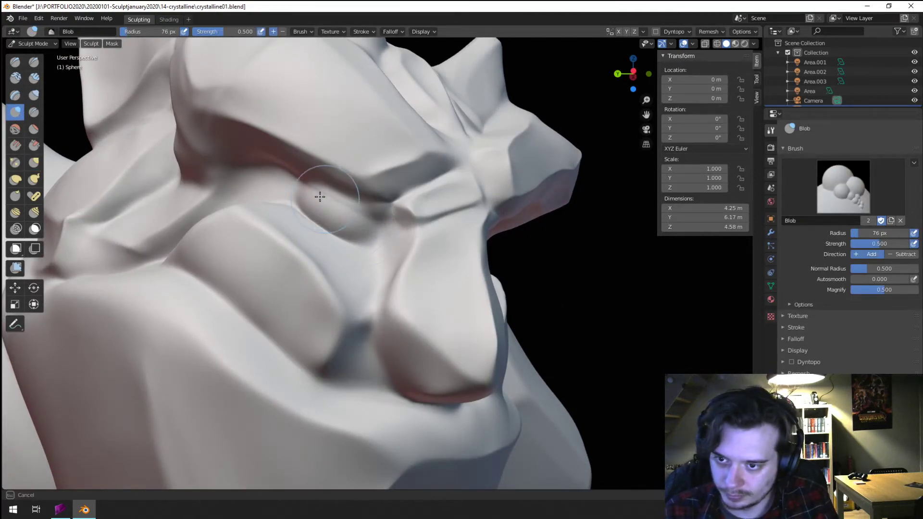
pyautogui.moveTo(319, 197); pyautogui.dragTo(273, 199)
pyautogui.click(33, 145)
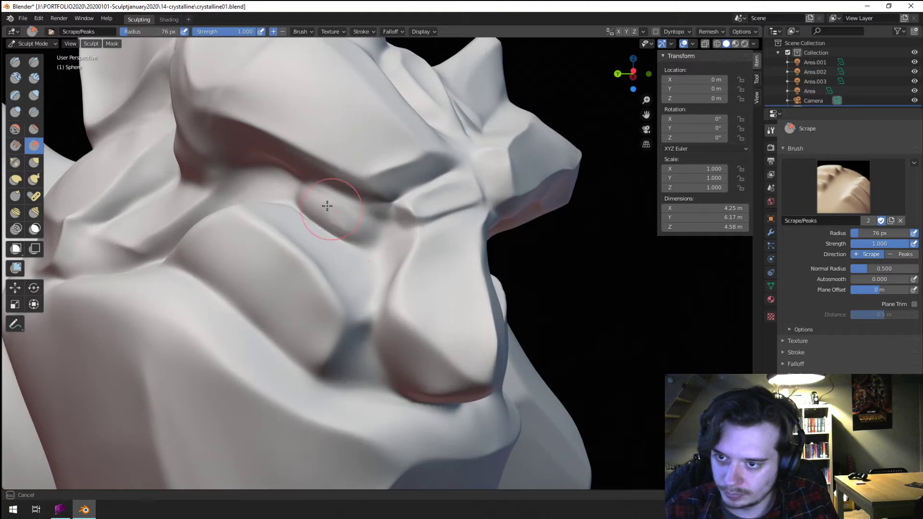
pyautogui.keyDown('ctrl'); pyautogui.moveTo(339, 205); pyautogui.dragTo(308, 283, button='middle'); pyautogui.keyUp('ctrl')
pyautogui.moveTo(245, 250); pyautogui.dragTo(269, 241, button='middle')
# - Reposition the eye area under the brow with the Grab brush and set its radius to 125 px
pyautogui.press('g')
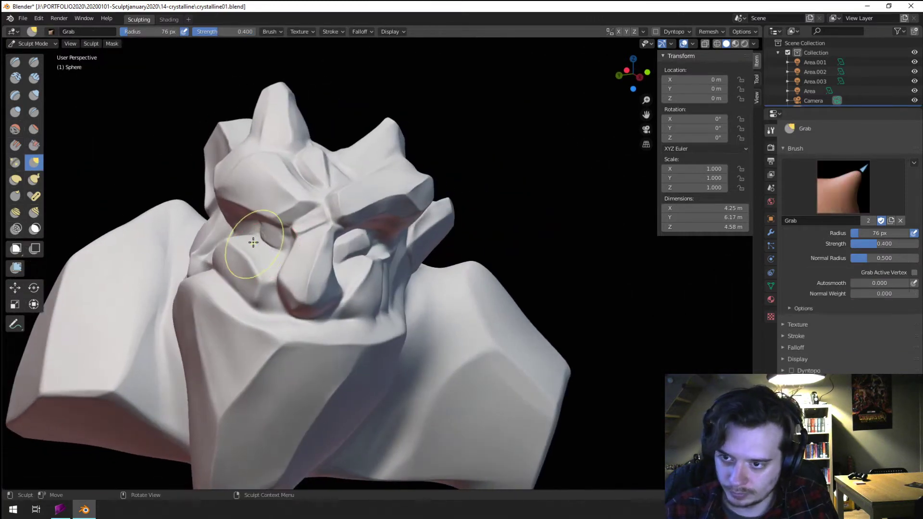
pyautogui.press('f')
pyautogui.click(332, 234)
pyautogui.moveTo(270, 221); pyautogui.dragTo(275, 232)
pyautogui.press('f')
pyautogui.click(262, 238)
pyautogui.scroll(-4, 276, 230)
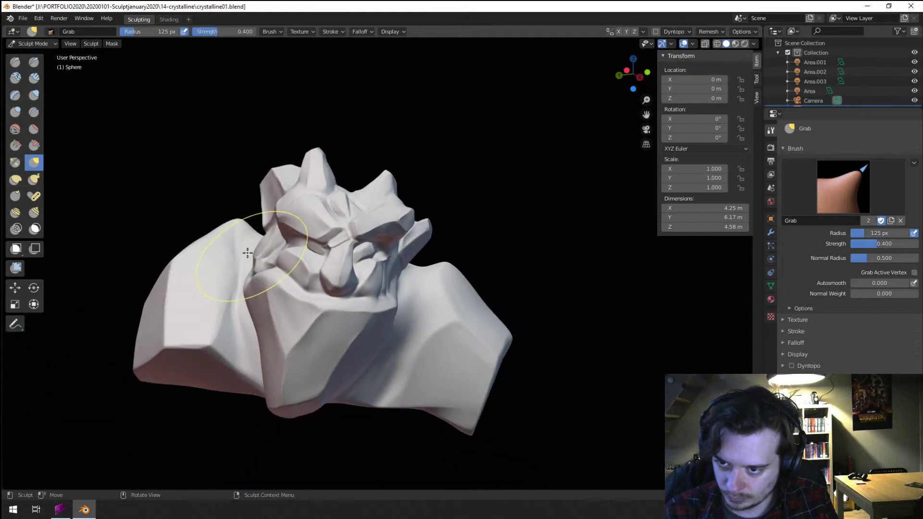
# - Add more volume to the eye form with the Blob brush and flatten it with Scrape, both at 60 px
pyautogui.moveTo(277, 231)
pyautogui.mouseDown(button='middle')
pyautogui.moveTo(247, 268)
pyautogui.moveTo(312, 187)
pyautogui.mouseUp(button='middle')
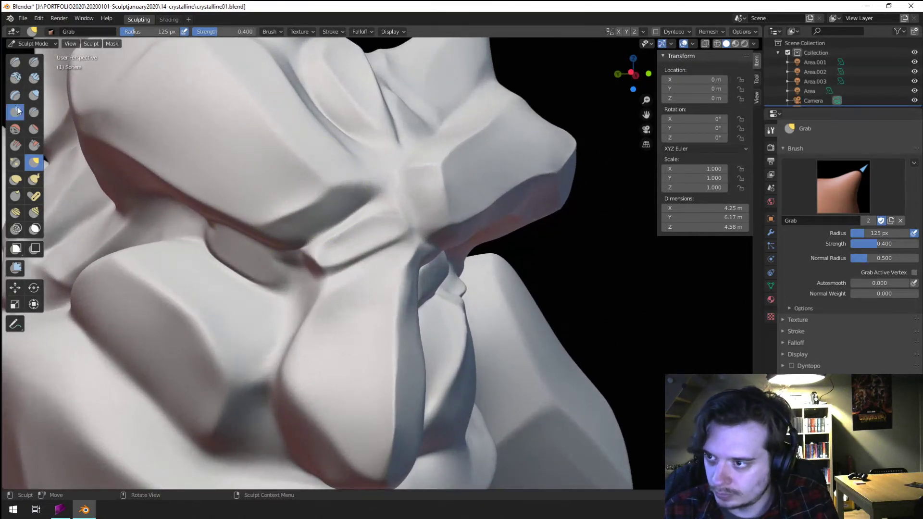
pyautogui.click(16, 112)
pyautogui.moveTo(258, 261)
pyautogui.mouseDown()
pyautogui.moveTo(277, 273)
pyautogui.moveTo(255, 246)
pyautogui.moveTo(238, 247)
pyautogui.moveTo(245, 258)
pyautogui.moveTo(212, 238)
pyautogui.mouseUp()
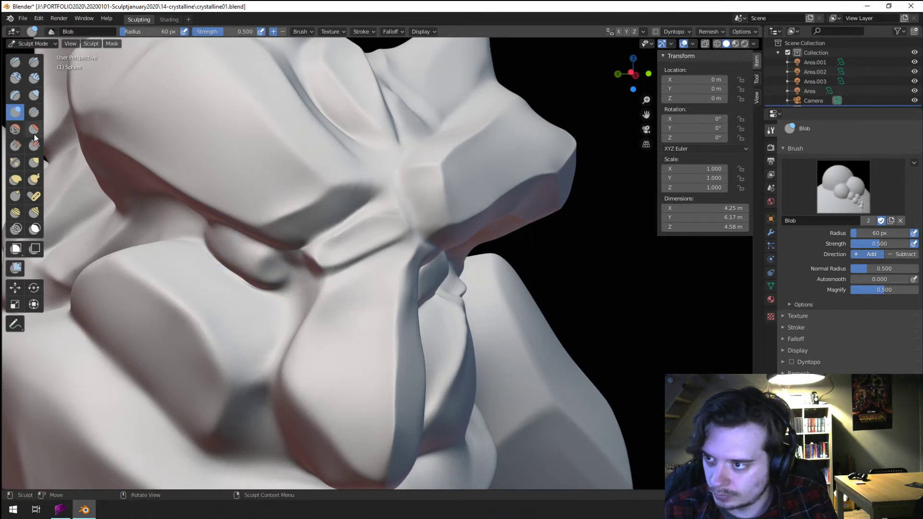
pyautogui.click(34, 145)
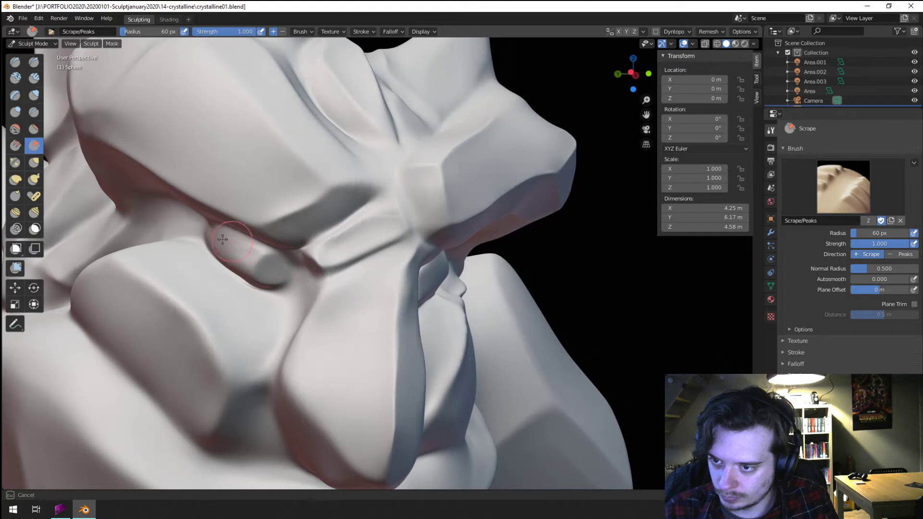
pyautogui.scroll(-4, 251, 244)
pyautogui.moveTo(218, 264)
pyautogui.mouseDown(button='middle')
pyautogui.moveTo(202, 272)
pyautogui.moveTo(202, 262)
pyautogui.mouseUp(button='middle')
# - Adjust the forms around the eye and cheek with the Grab brush at a 92 px radius
pyautogui.press('g')
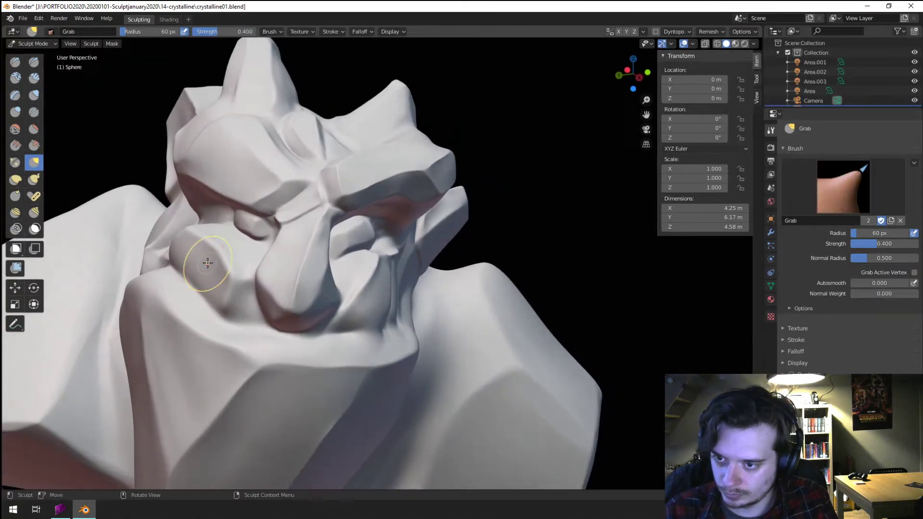
pyautogui.press('f')
pyautogui.click(245, 243)
pyautogui.press('f')
pyautogui.click(258, 228)
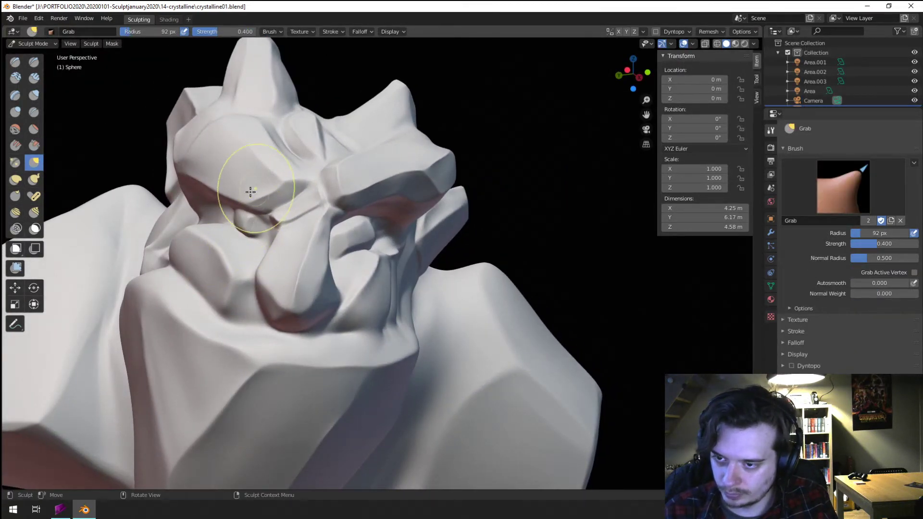
# - Try to pull the outer contour of the shoulder upward with the Grab brush
pyautogui.moveTo(250, 192); pyautogui.dragTo(268, 190, button='middle')
pyautogui.scroll(-4, 259, 202)
pyautogui.moveTo(195, 254); pyautogui.dragTo(190, 241)
pyautogui.hotkey('ctrl', 'z')
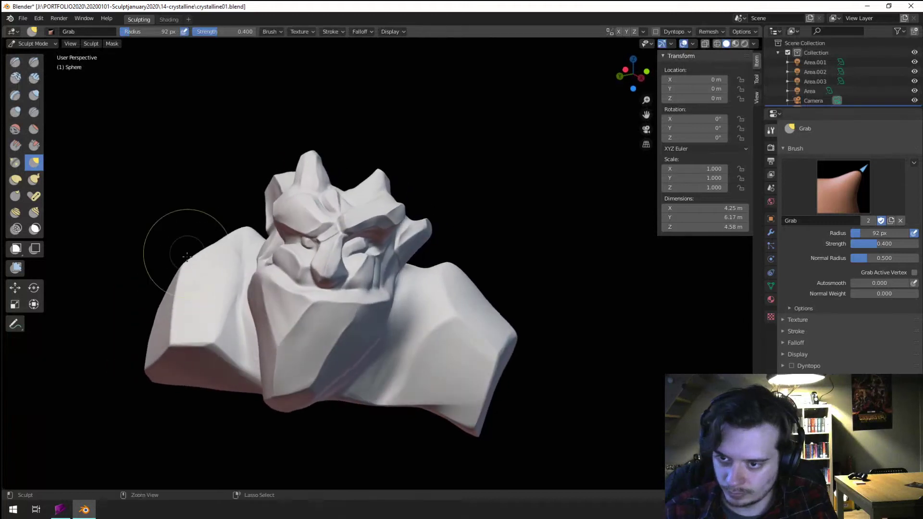
# - Nudge the eye form on the opposite side of the nose with the Grab brush at 112 px
pyautogui.scroll(3, 187, 256)
pyautogui.press('f')
pyautogui.click(325, 238)
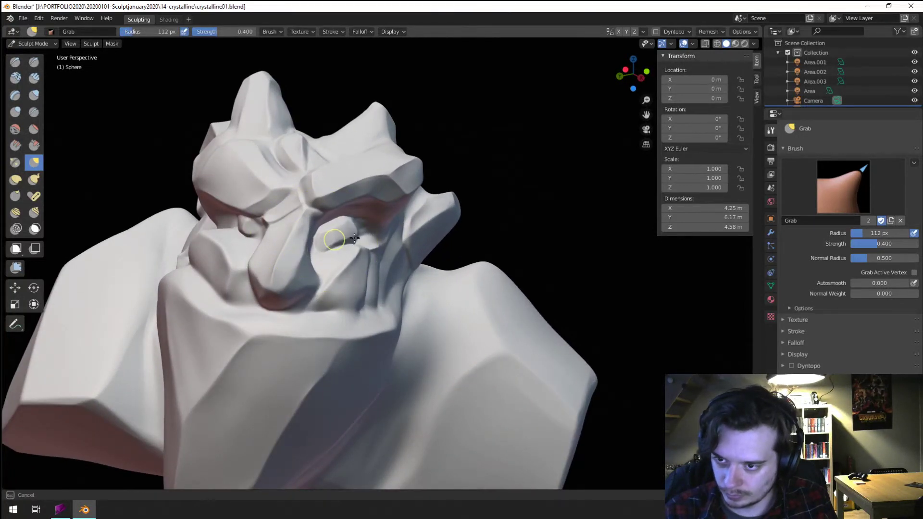
pyautogui.moveTo(354, 238); pyautogui.dragTo(356, 236)
pyautogui.moveTo(356, 231)
pyautogui.mouseDown(button='middle')
pyautogui.moveTo(367, 208)
pyautogui.moveTo(288, 200)
pyautogui.moveTo(344, 203)
pyautogui.moveTo(361, 218)
pyautogui.moveTo(333, 196)
pyautogui.moveTo(323, 199)
pyautogui.mouseUp(button='middle')
pyautogui.scroll(-1, 367, 207)
pyautogui.scroll(2, 284, 216)
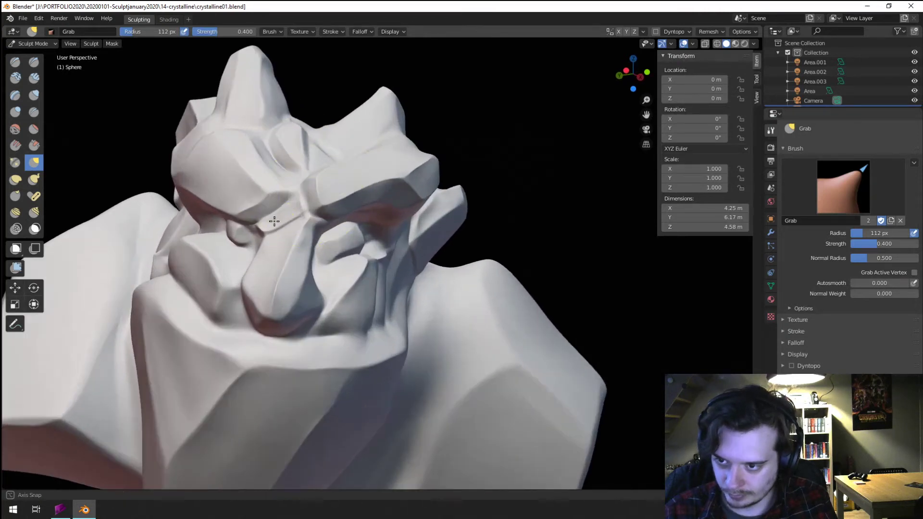
# - Pull the outer eye and cheek area down toward the mouth with a resized Grab brush
pyautogui.moveTo(274, 220); pyautogui.dragTo(315, 237, button='middle')
pyautogui.press('f')
pyautogui.click(312, 236)
pyautogui.moveTo(390, 235)
pyautogui.mouseDown()
pyautogui.moveTo(378, 289)
pyautogui.moveTo(361, 275)
pyautogui.mouseUp()
pyautogui.moveTo(358, 272); pyautogui.dragTo(322, 259, button='middle')
# - Fine-tune the small eye form under the nearer brow with the Grab brush at 73 px, ending at 93 px
pyautogui.press('f')
pyautogui.click(257, 243)
pyautogui.moveTo(236, 233); pyautogui.dragTo(237, 233)
pyautogui.press('f')
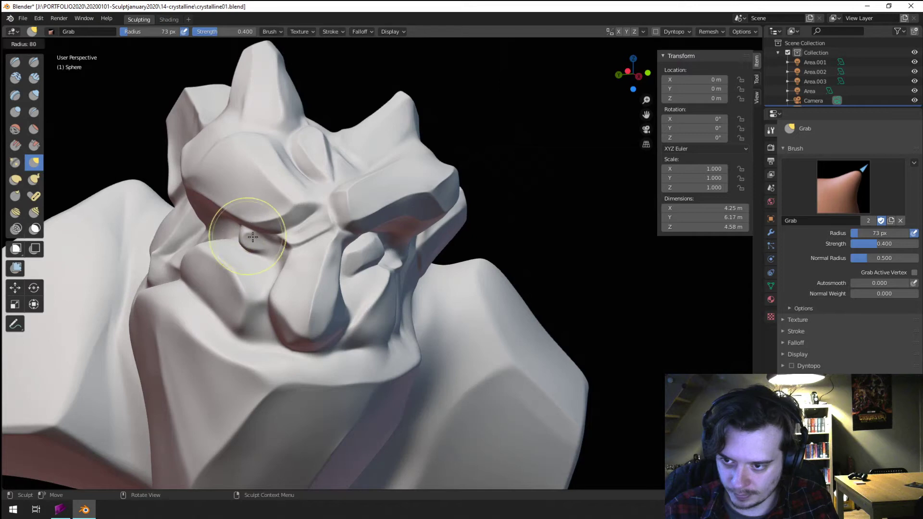
pyautogui.click(291, 237)
pyautogui.moveTo(253, 233); pyautogui.dragTo(289, 237, button='middle')
# - Carve the eye form back into the socket under the brow with the Crease brush enlarged to 124 px
pyautogui.keyDown('ctrl'); pyautogui.moveTo(257, 245); pyautogui.dragTo(248, 225, button='middle'); pyautogui.keyUp('ctrl')
pyautogui.click(34, 112)
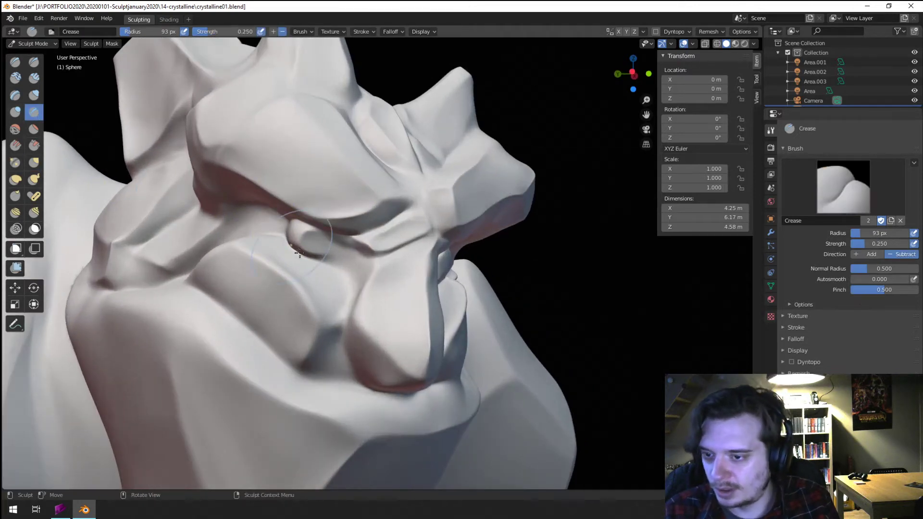
pyautogui.moveTo(294, 244); pyautogui.dragTo(299, 248)
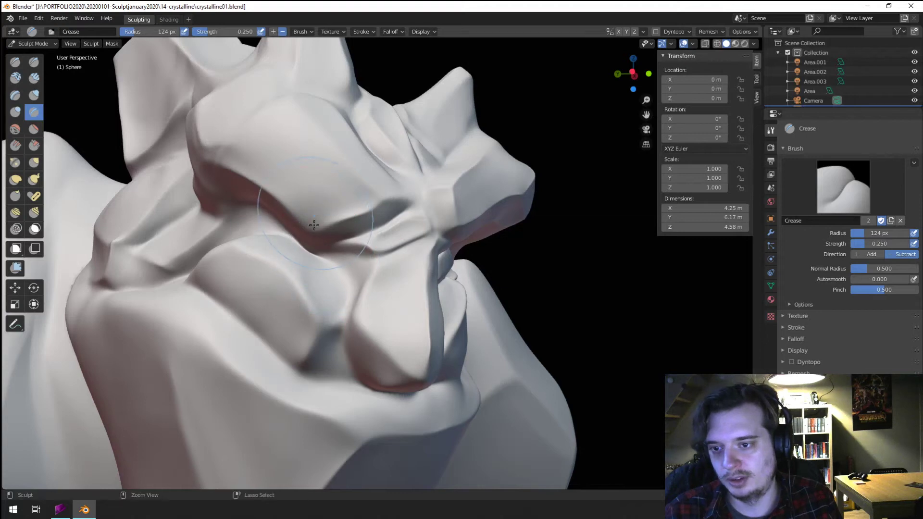
# - Pull the inner brow and eye socket area downward with the Grab brush at a 152 px radius
pyautogui.moveTo(314, 225)
pyautogui.keyDown('ctrl'); pyautogui.mouseDown(button='middle')
pyautogui.moveTo(288, 241)
pyautogui.moveTo(340, 247)
pyautogui.mouseUp(button='middle'); pyautogui.keyUp('ctrl')
pyautogui.press('g')
pyautogui.press('f')
pyautogui.click(354, 235)
pyautogui.press('f')
pyautogui.click(358, 245)
pyautogui.moveTo(358, 231); pyautogui.dragTo(367, 248)
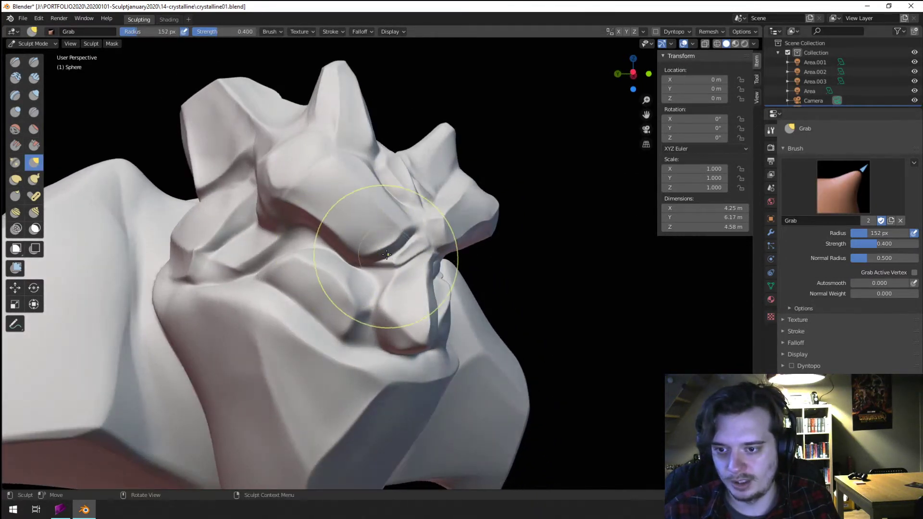
# - Reshape the cheek form below the nearer eye with the Grab brush at 104 px, ending at 90 px
pyautogui.moveTo(386, 255); pyautogui.dragTo(267, 264, button='middle')
pyautogui.press('f')
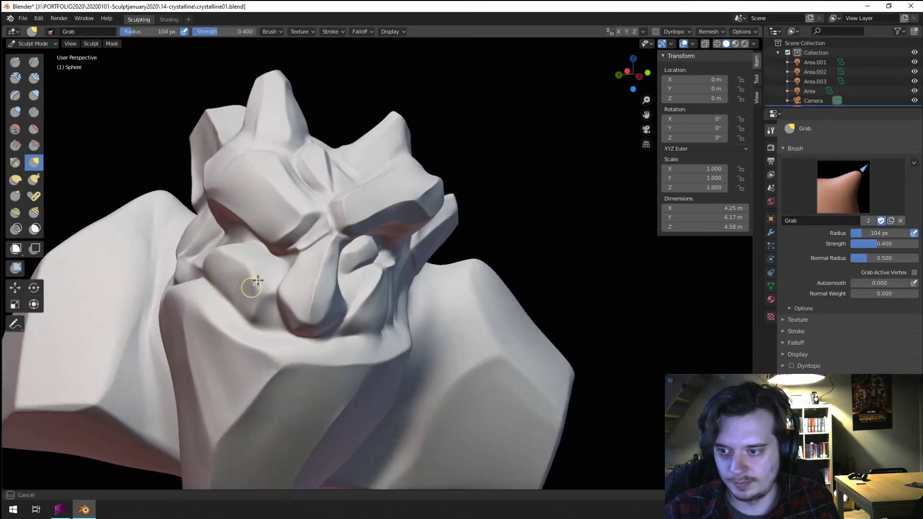
pyautogui.click(260, 280)
pyautogui.moveTo(248, 283); pyautogui.dragTo(222, 256)
pyautogui.press('f')
pyautogui.click(248, 275)
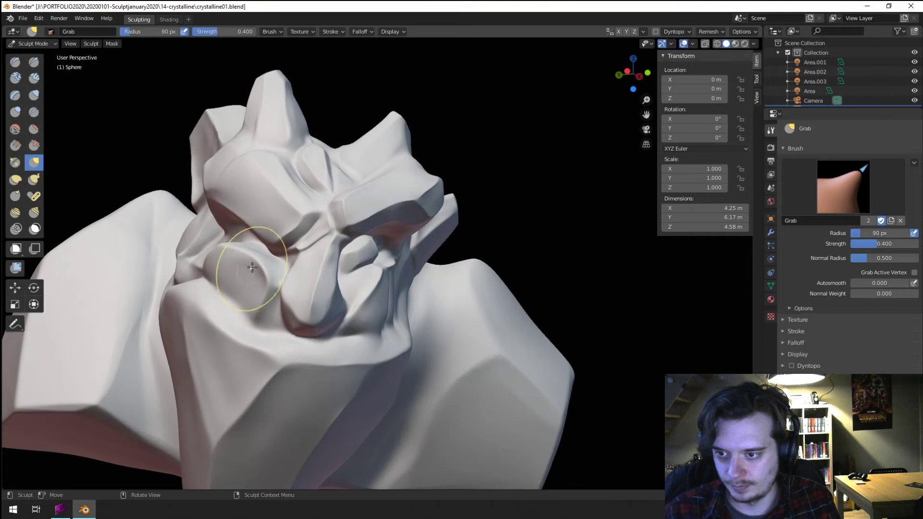
pyautogui.moveTo(251, 262); pyautogui.dragTo(293, 250, button='middle')
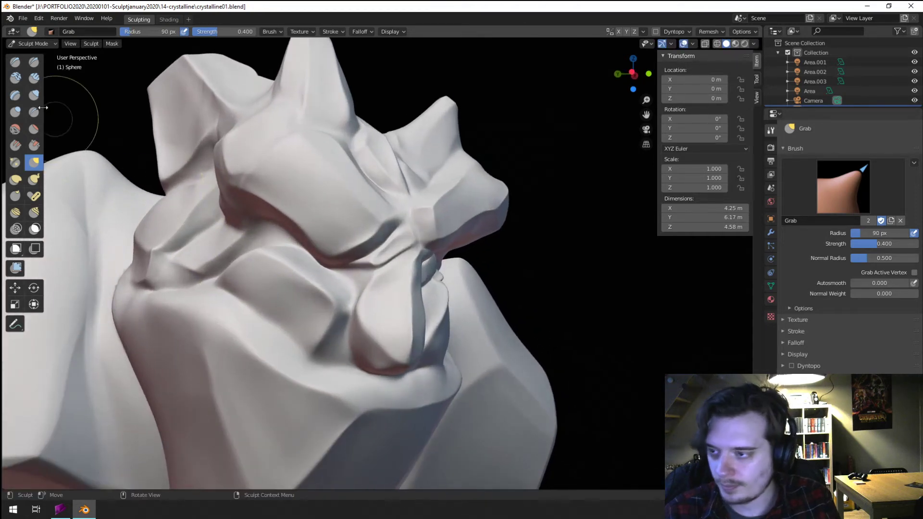
# - Sharpen the underside of the nearer brow and the crease beside its outer end with the Crease brush at about 47 px
pyautogui.click(34, 112)
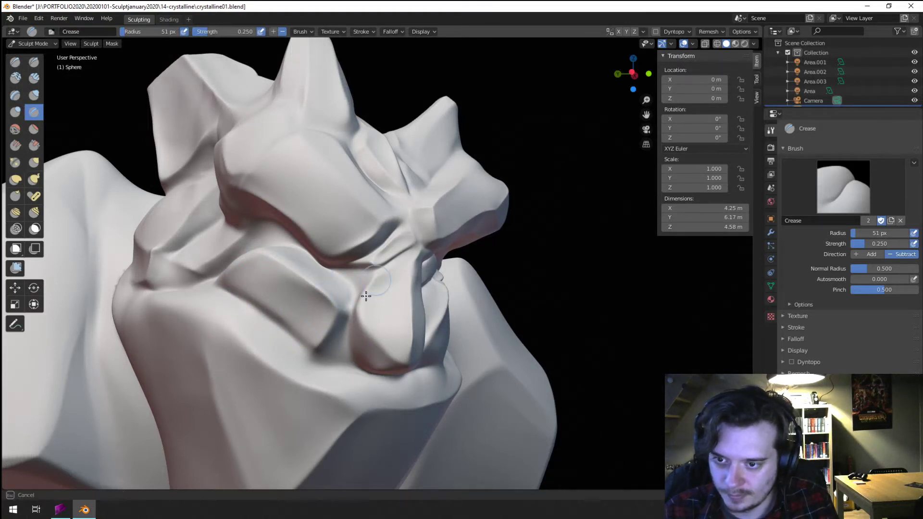
pyautogui.moveTo(368, 283)
pyautogui.mouseDown(button='middle')
pyautogui.moveTo(341, 270)
pyautogui.moveTo(354, 262)
pyautogui.mouseUp(button='middle')
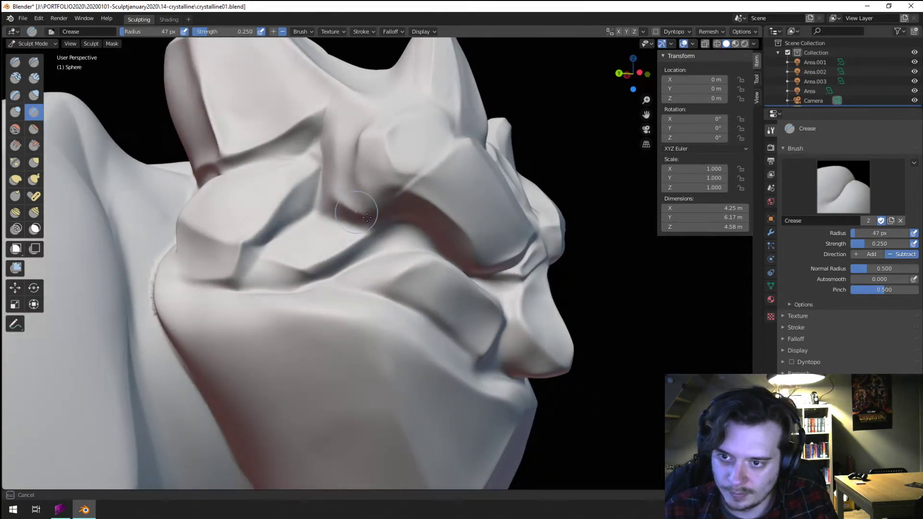
pyautogui.moveTo(366, 198); pyautogui.dragTo(366, 186)
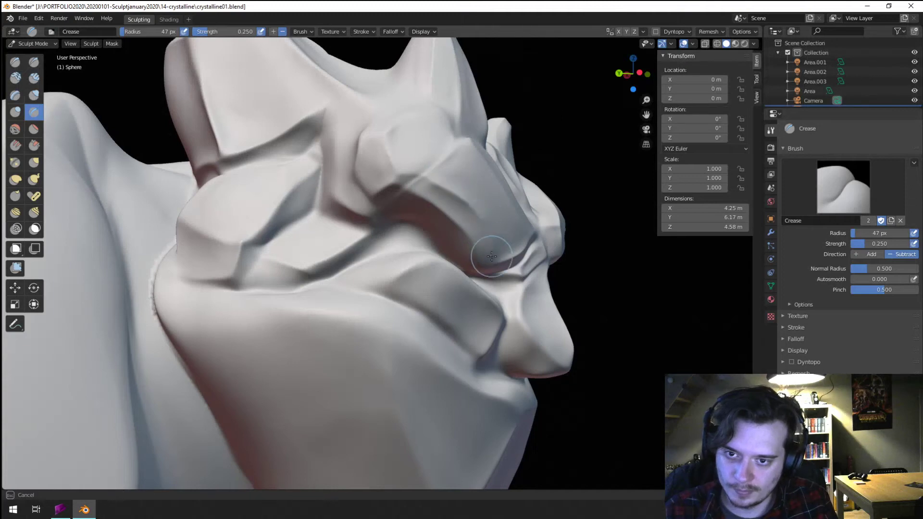
pyautogui.moveTo(443, 184)
pyautogui.mouseDown(button='middle')
pyautogui.moveTo(329, 146)
pyautogui.moveTo(309, 189)
pyautogui.moveTo(359, 204)
pyautogui.mouseUp(button='middle')
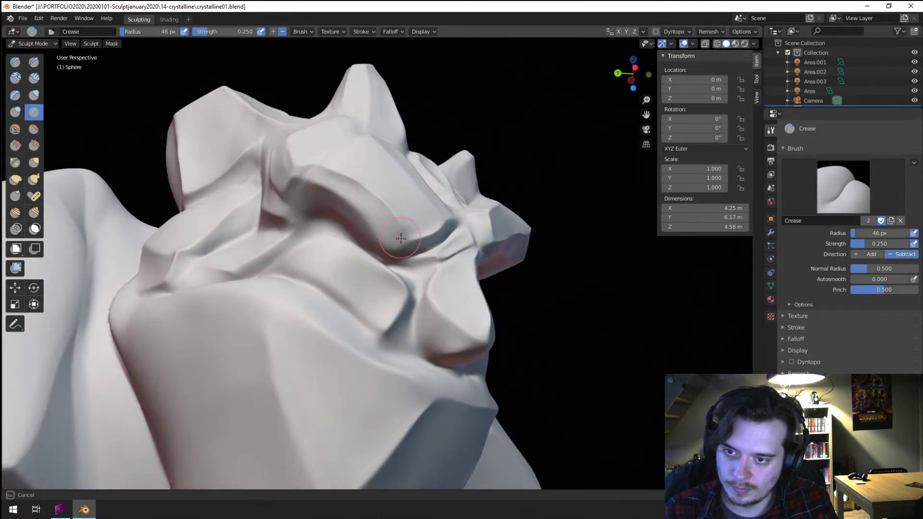
pyautogui.moveTo(181, 164); pyautogui.dragTo(304, 224, button='middle')
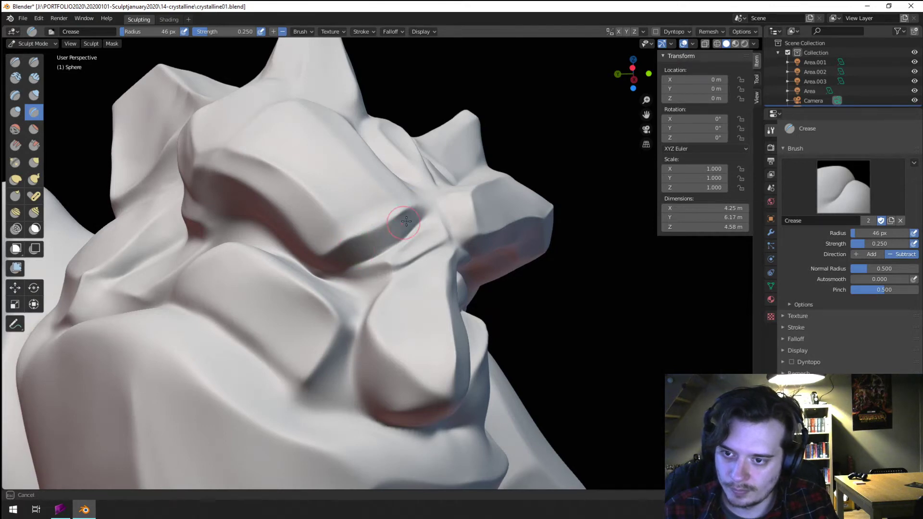
pyautogui.moveTo(407, 210)
pyautogui.mouseDown(button='middle')
pyautogui.moveTo(340, 207)
pyautogui.moveTo(247, 272)
pyautogui.mouseUp(button='middle')
# - Adjust the area between the nearer brow and cheek with the Grab brush, reducing its radius from 100 to 80 px
pyautogui.press('g')
pyautogui.scroll(-6, 246, 272)
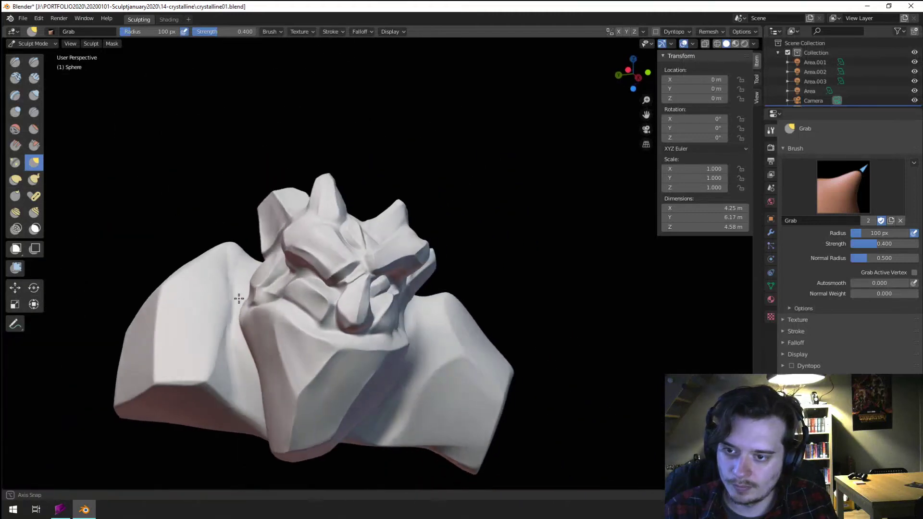
pyautogui.scroll(8, 251, 309)
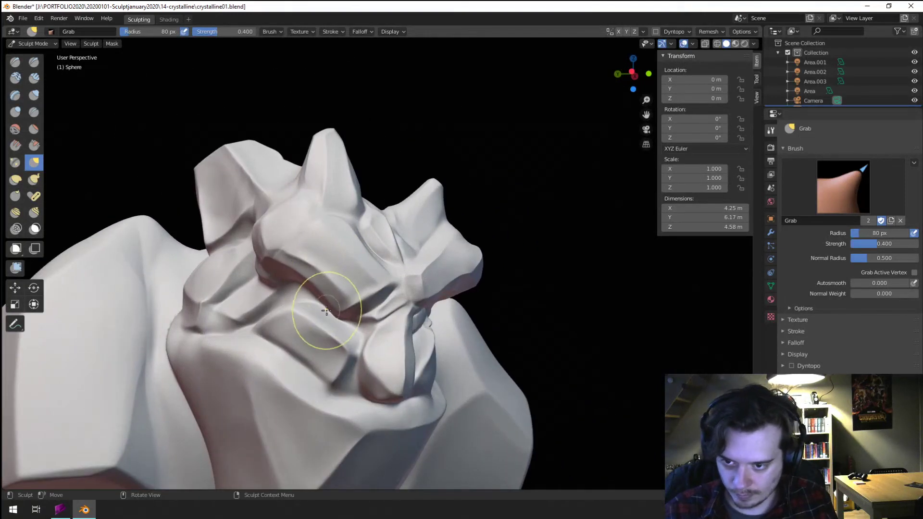
pyautogui.moveTo(331, 310)
pyautogui.mouseDown(button='middle')
pyautogui.moveTo(333, 268)
pyautogui.moveTo(56, 116)
pyautogui.mouseUp(button='middle')
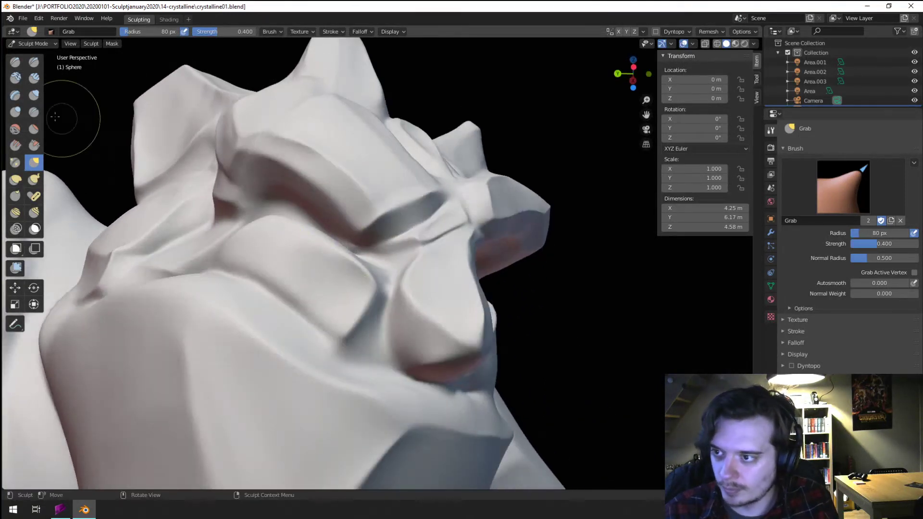
# - Flatten the lower planes of the brows with the Scrape brush at a 64 px radius
pyautogui.click(33, 145)
pyautogui.scroll(2, 341, 207)
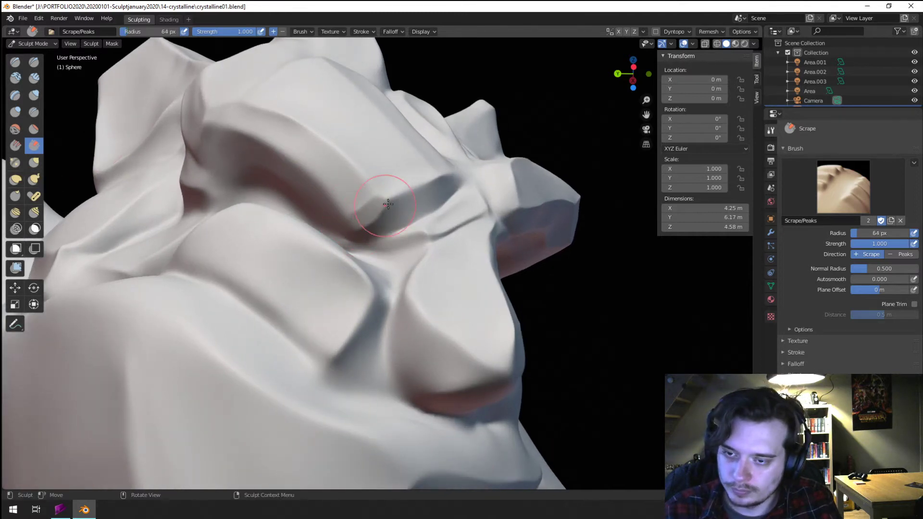
pyautogui.scroll(-5, 396, 204)
pyautogui.moveTo(330, 196)
pyautogui.mouseDown(button='middle')
pyautogui.moveTo(308, 231)
pyautogui.moveTo(339, 203)
pyautogui.moveTo(333, 226)
pyautogui.mouseUp(button='middle')
pyautogui.scroll(5, 308, 230)
pyautogui.scroll(-4, 331, 224)
pyautogui.scroll(3, 330, 228)
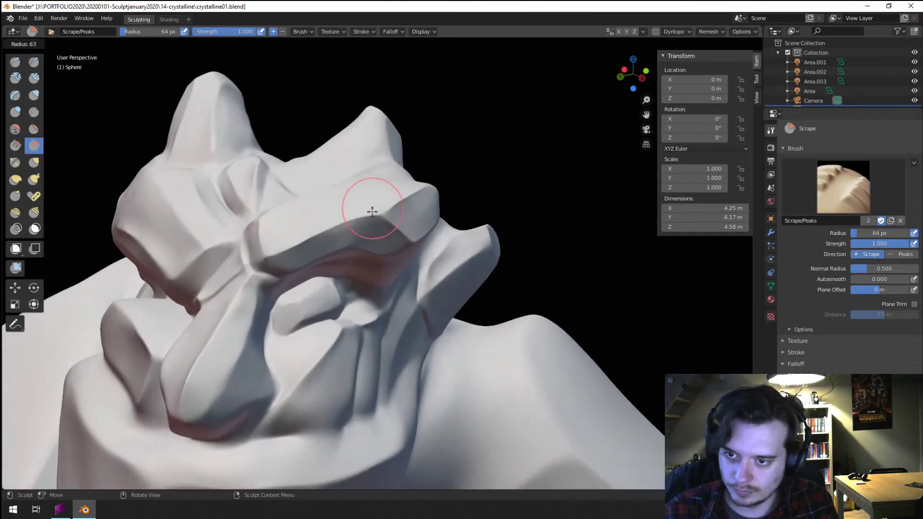
# - Scrape facets into the far brow's edge and the nose with the Scrape brush reduced to 49 px
pyautogui.press('f')
pyautogui.scroll(-4, 241, 304)
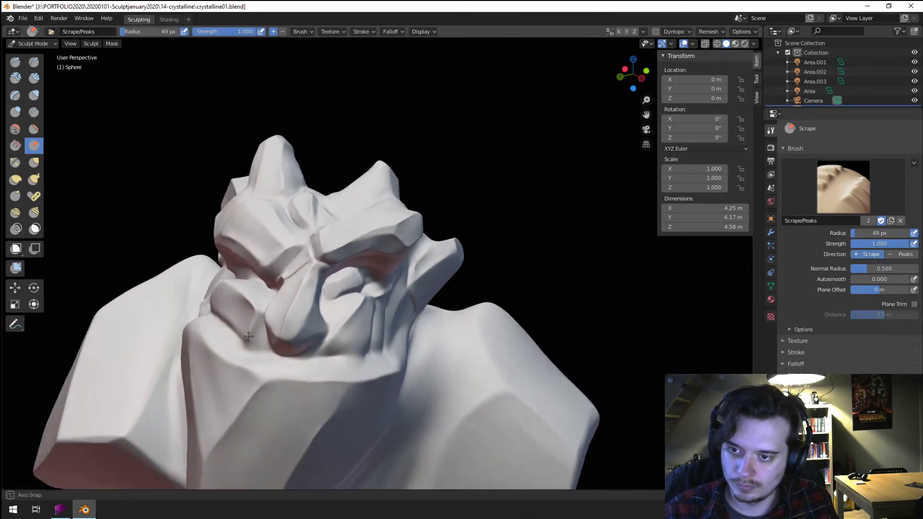
pyautogui.moveTo(241, 305); pyautogui.dragTo(282, 277, button='middle')
pyautogui.scroll(4, 283, 277)
pyautogui.scroll(1, 282, 276)
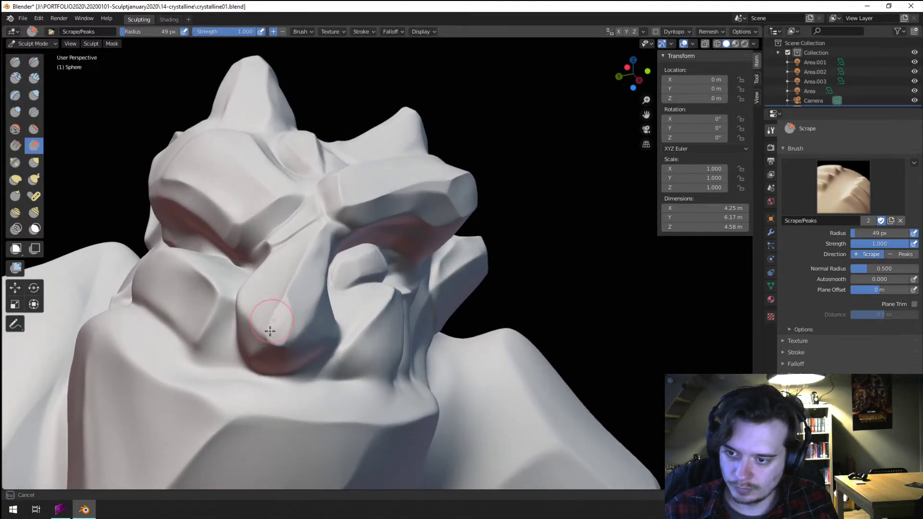
# - Scrape the ridge between the nearer cheek and jaw into planes with the Scrape brush enlarged to 99 px
pyautogui.scroll(-3, 270, 331)
pyautogui.moveTo(270, 331)
pyautogui.mouseDown(button='middle')
pyautogui.moveTo(192, 329)
pyautogui.moveTo(303, 332)
pyautogui.moveTo(291, 290)
pyautogui.moveTo(206, 288)
pyautogui.moveTo(304, 228)
pyautogui.mouseUp(button='middle')
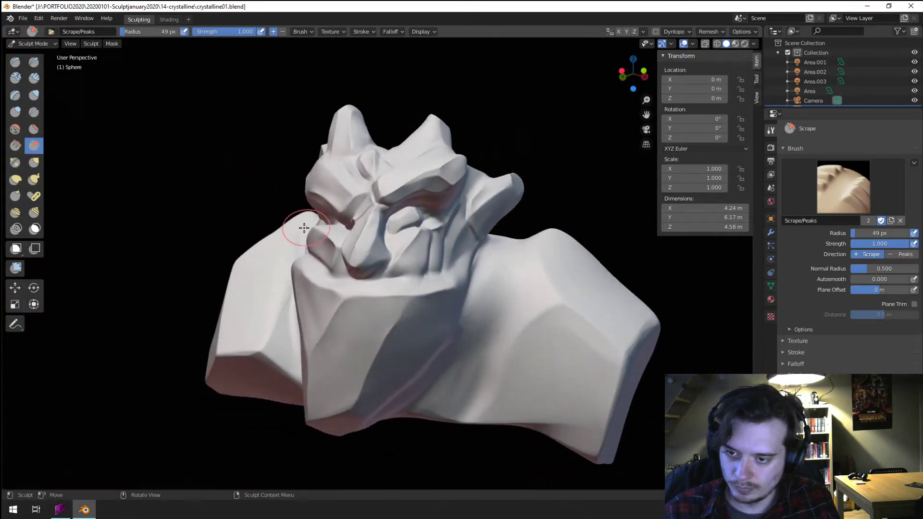
pyautogui.scroll(5, 304, 228)
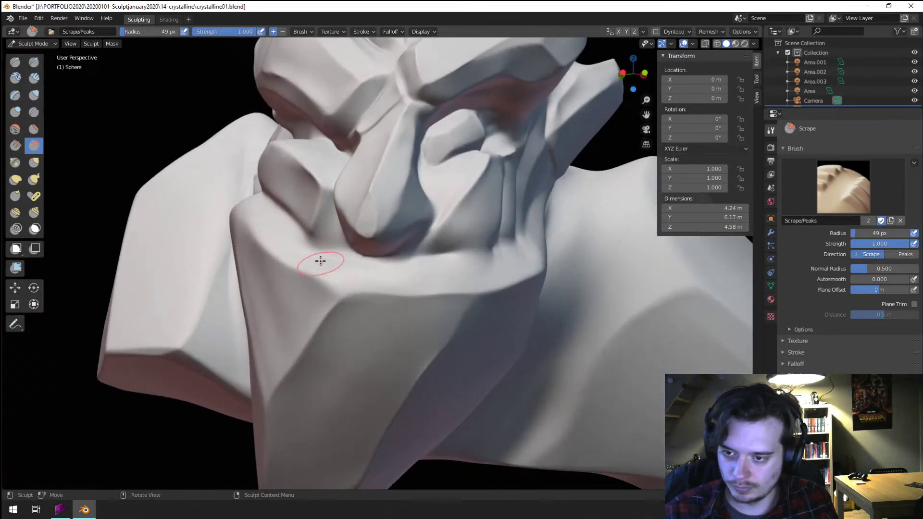
pyautogui.moveTo(201, 202); pyautogui.dragTo(241, 221, button='middle')
pyautogui.moveTo(44, 119)
pyautogui.mouseDown(button='middle')
pyautogui.moveTo(288, 252)
pyautogui.moveTo(294, 289)
pyautogui.mouseUp(button='middle')
pyautogui.press('f')
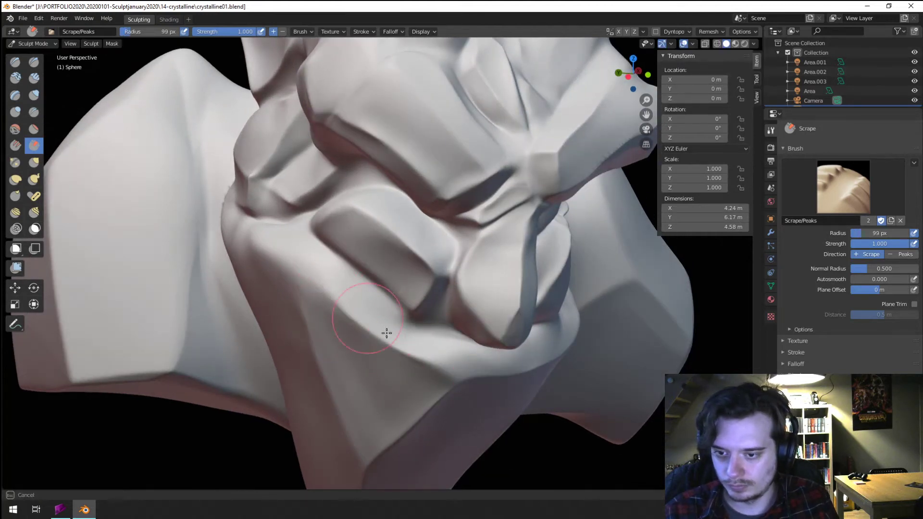
pyautogui.click(287, 264)
pyautogui.moveTo(287, 265)
pyautogui.mouseDown(button='middle')
pyautogui.moveTo(377, 297)
pyautogui.moveTo(447, 345)
pyautogui.mouseUp(button='middle')
pyautogui.press('f')
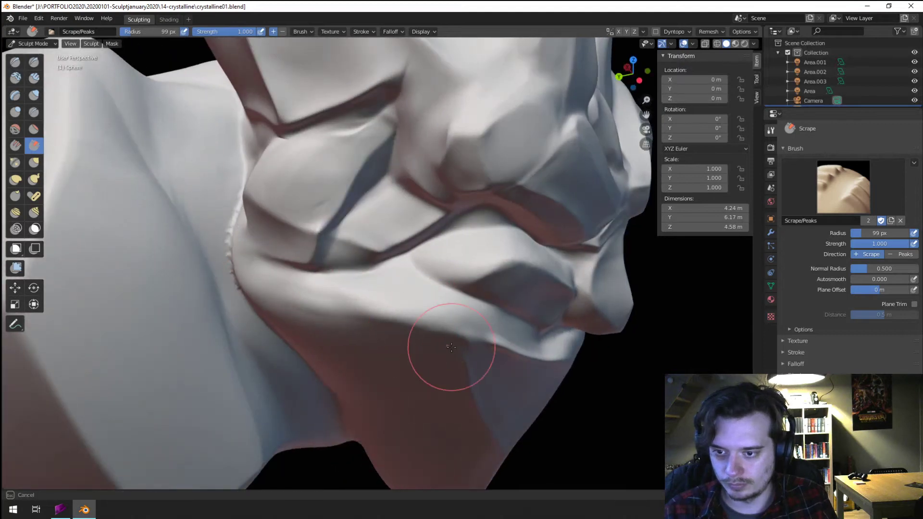
pyautogui.click(473, 356)
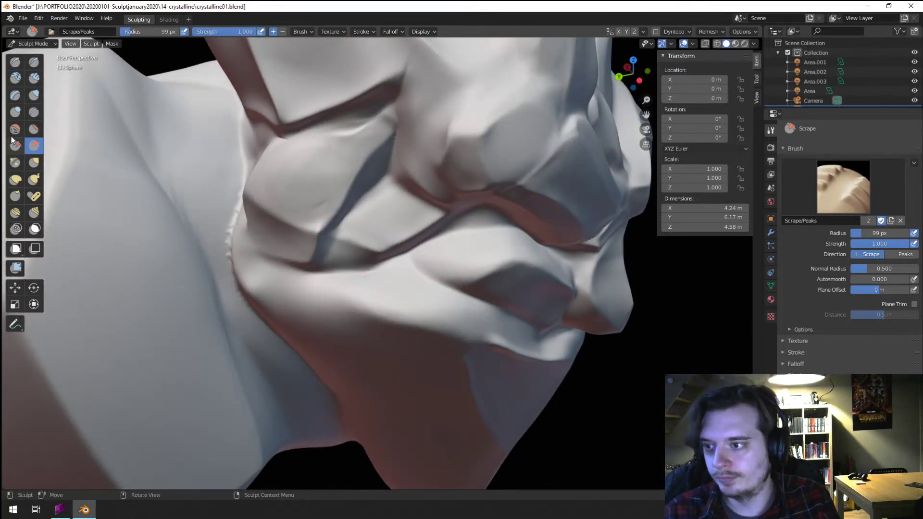
# - Tighten the upper rear edge of the jaw with the Pinch brush at a 110 px radius
pyautogui.click(15, 162)
pyautogui.press('f')
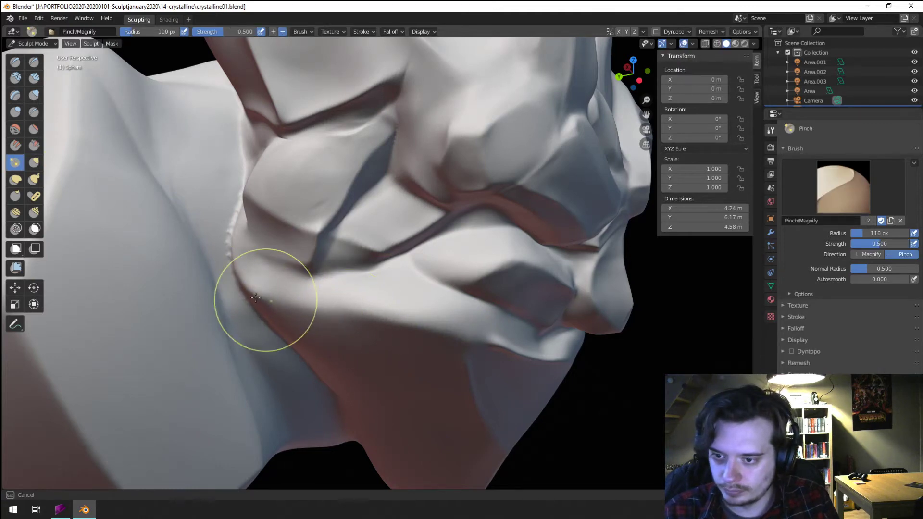
pyautogui.press('Escape')
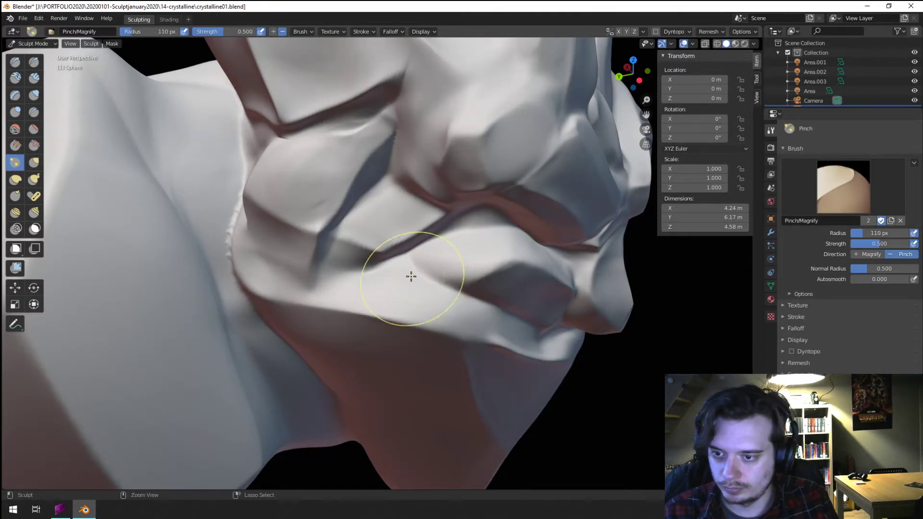
# - Pull the upper edge of the jaw into an angular corner with the Grab brush at 128 px, ending at 87 px
pyautogui.scroll(-5, 410, 274)
pyautogui.moveTo(410, 274)
pyautogui.mouseDown(button='middle')
pyautogui.moveTo(312, 306)
pyautogui.moveTo(274, 297)
pyautogui.moveTo(355, 268)
pyautogui.mouseUp(button='middle')
pyautogui.press('g')
pyautogui.press('f')
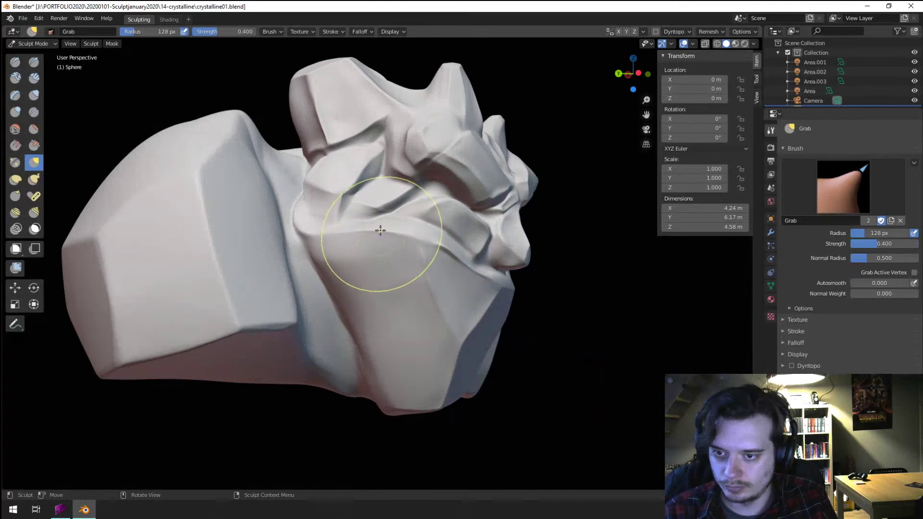
pyautogui.click(435, 239)
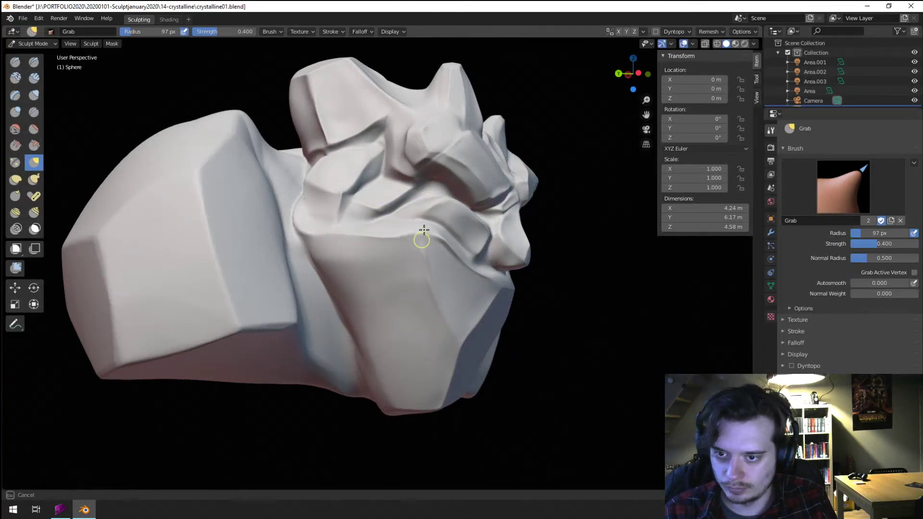
pyautogui.moveTo(423, 239)
pyautogui.mouseDown(button='middle')
pyautogui.moveTo(309, 257)
pyautogui.moveTo(397, 236)
pyautogui.mouseUp(button='middle')
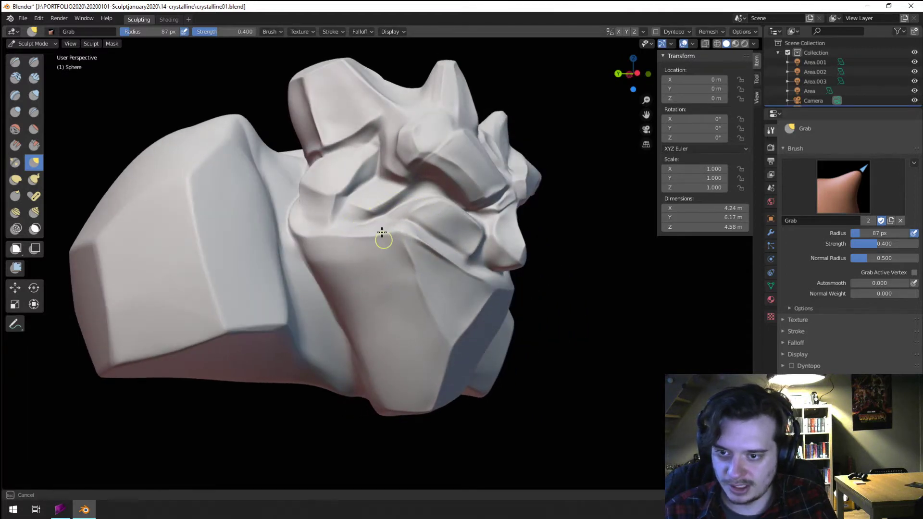
pyautogui.moveTo(378, 235); pyautogui.dragTo(378, 232)
# - Scrape flat the jaw planes around the raised corner with the Scrape brush enlarged to 120 px
pyautogui.moveTo(377, 233); pyautogui.dragTo(321, 250, button='middle')
pyautogui.moveTo(312, 252)
pyautogui.keyDown('ctrl'); pyautogui.mouseDown(button='middle')
pyautogui.moveTo(289, 290)
pyautogui.moveTo(307, 235)
pyautogui.mouseUp(button='middle'); pyautogui.keyUp('ctrl')
pyautogui.moveTo(317, 250); pyautogui.dragTo(364, 267, button='middle')
pyautogui.scroll(2, 363, 267)
pyautogui.click(33, 145)
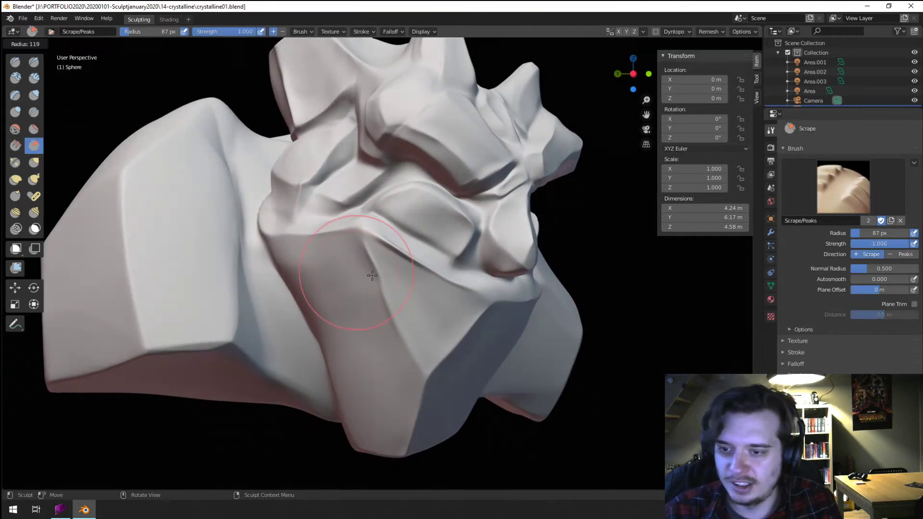
pyautogui.moveTo(361, 231); pyautogui.dragTo(366, 237)
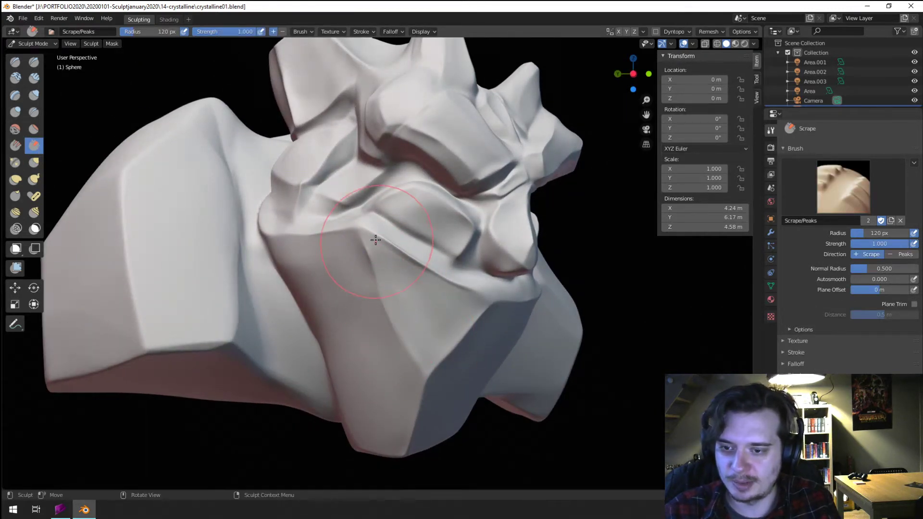
pyautogui.scroll(-5, 401, 269)
pyautogui.moveTo(365, 288)
pyautogui.mouseDown(button='middle')
pyautogui.moveTo(301, 305)
pyautogui.moveTo(339, 280)
pyautogui.mouseUp(button='middle')
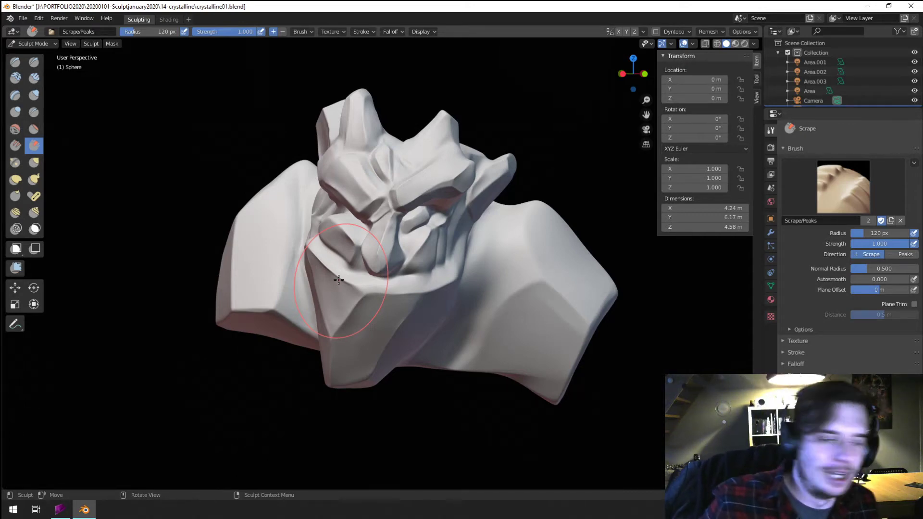
# - Flatten the jaw plane below the cheek with the Flatten brush at a 110 px radius
pyautogui.moveTo(339, 280); pyautogui.dragTo(443, 298, button='middle')
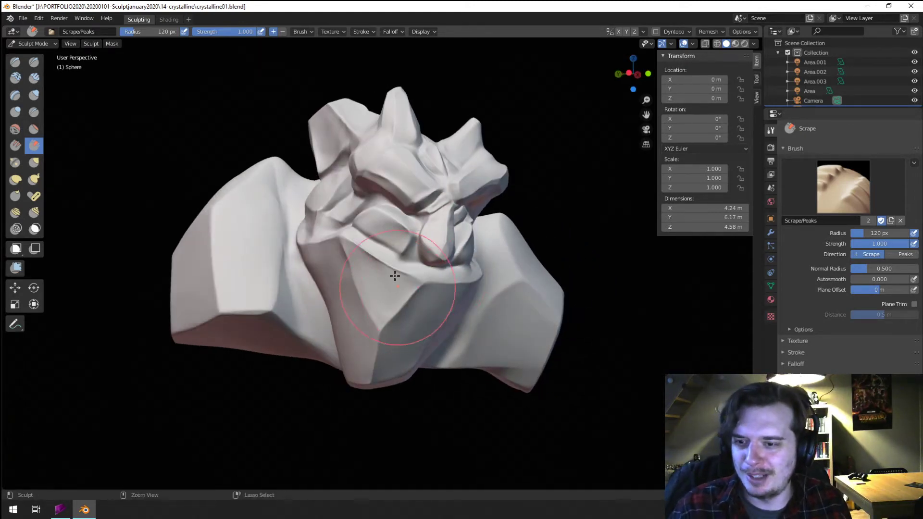
pyautogui.scroll(6, 389, 248)
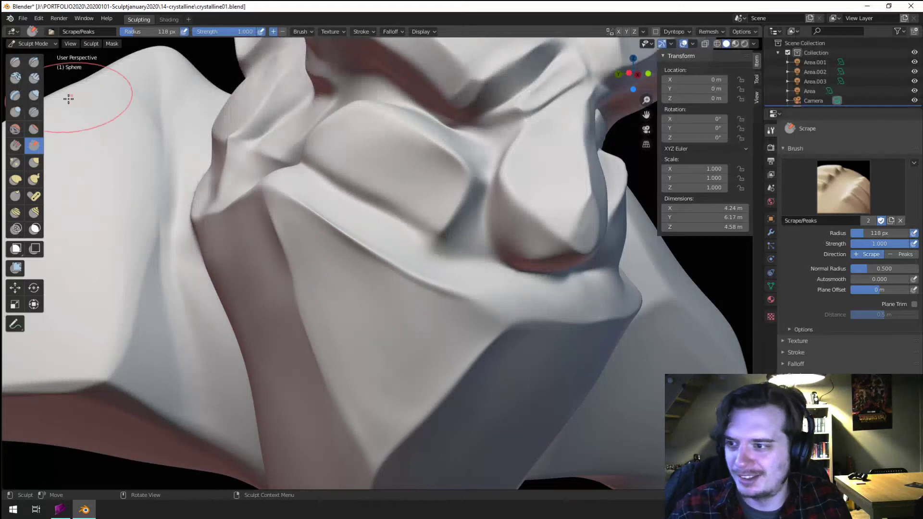
pyautogui.click(33, 129)
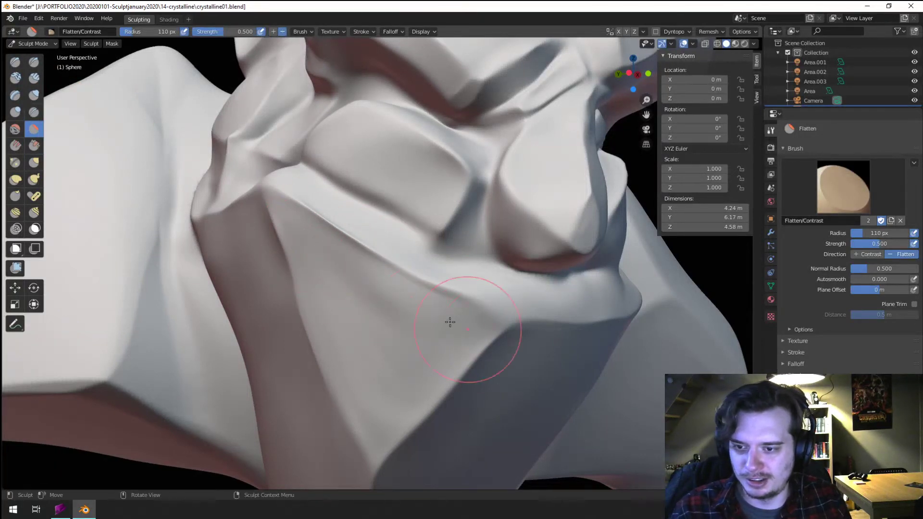
# - Pull the front edge of the lower lip and chin forward with the Grab brush at a 189 px radius
pyautogui.moveTo(408, 262)
pyautogui.mouseDown(button='middle')
pyautogui.moveTo(395, 287)
pyautogui.moveTo(328, 288)
pyautogui.mouseUp(button='middle')
pyautogui.press('g')
pyautogui.moveTo(234, 291)
pyautogui.mouseDown(button='middle')
pyautogui.moveTo(206, 295)
pyautogui.moveTo(233, 291)
pyautogui.moveTo(230, 258)
pyautogui.moveTo(218, 258)
pyautogui.mouseUp(button='middle')
pyautogui.press('f')
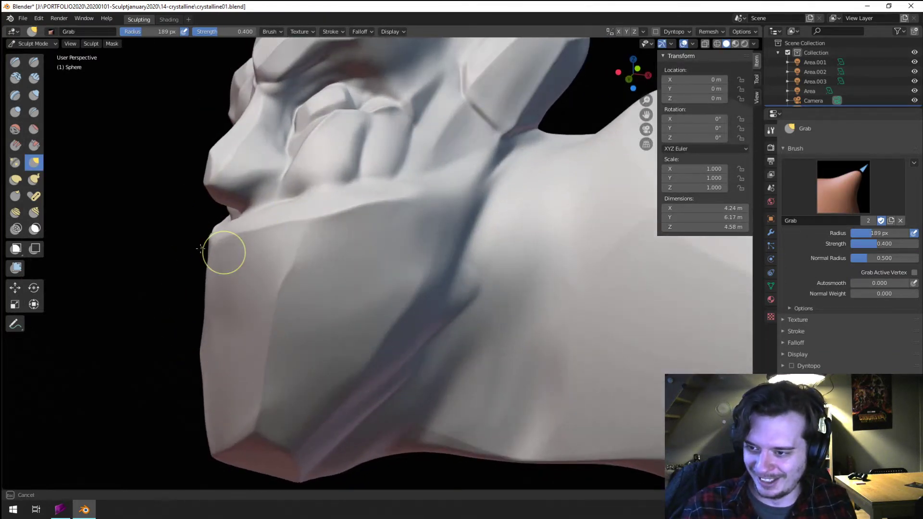
pyautogui.moveTo(201, 248); pyautogui.dragTo(196, 249)
# - Refine the lip edge near the mouth corner with the Grab brush at 143 px, ending at 99 px
pyautogui.moveTo(196, 250); pyautogui.dragTo(477, 269, button='middle')
pyautogui.press('f')
pyautogui.click(452, 279)
pyautogui.press('f')
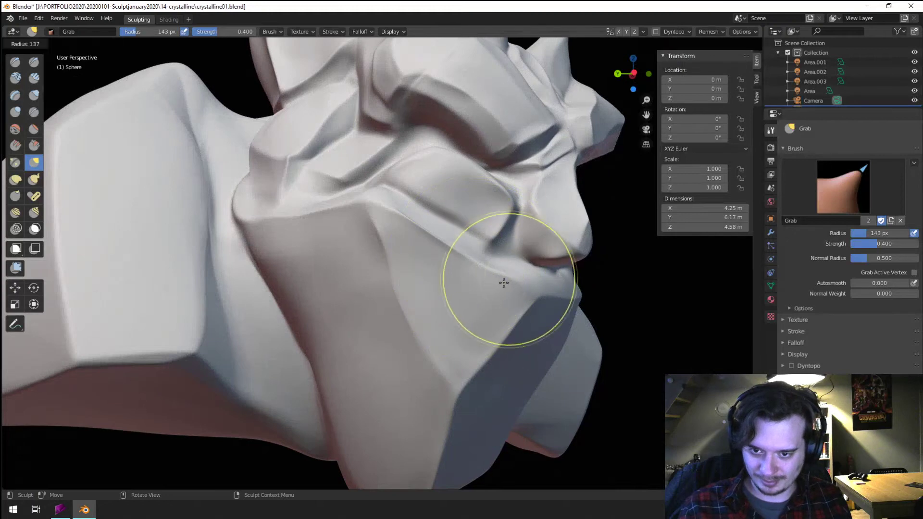
pyautogui.click(504, 283)
pyautogui.moveTo(511, 287); pyautogui.dragTo(485, 277)
pyautogui.press('f')
pyautogui.click(490, 294)
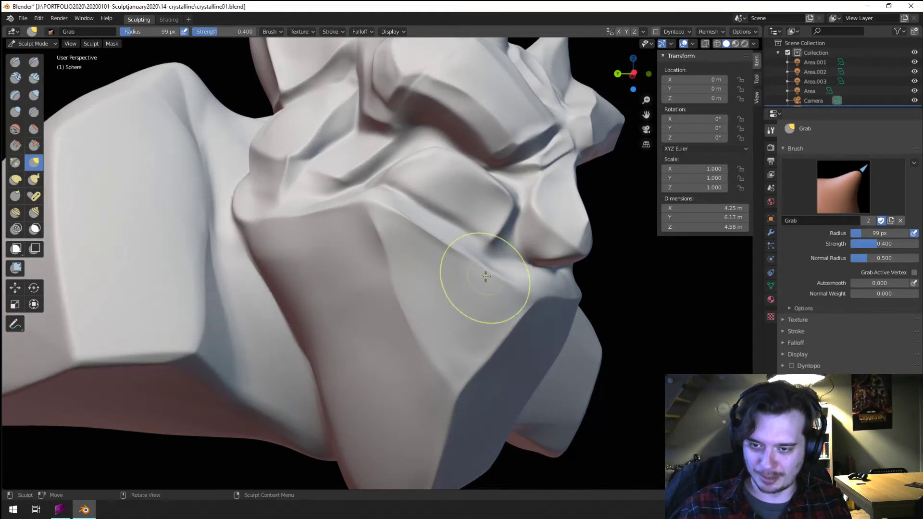
# - Pull the ridge between the side jaw planes toward the chin with the Grab brush at 145 px
pyautogui.moveTo(485, 276); pyautogui.dragTo(427, 293, button='middle')
pyautogui.press('f')
pyautogui.click(433, 327)
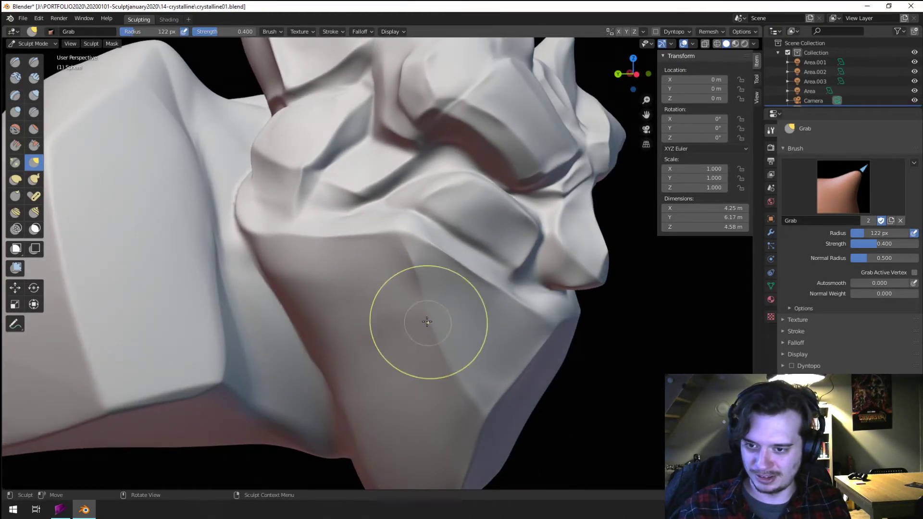
pyautogui.press('f')
pyautogui.click(438, 336)
pyautogui.moveTo(436, 344); pyautogui.dragTo(455, 383)
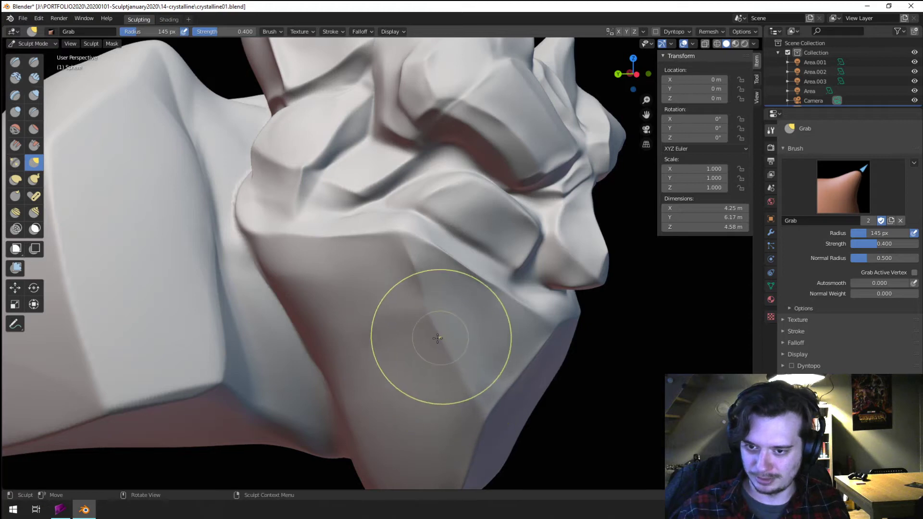
# - Adjust the front chin plane's edges with the Grab brush reduced to 104 px, ending at 80 px
pyautogui.scroll(-3, 433, 332)
pyautogui.moveTo(381, 318); pyautogui.dragTo(370, 308, button='middle')
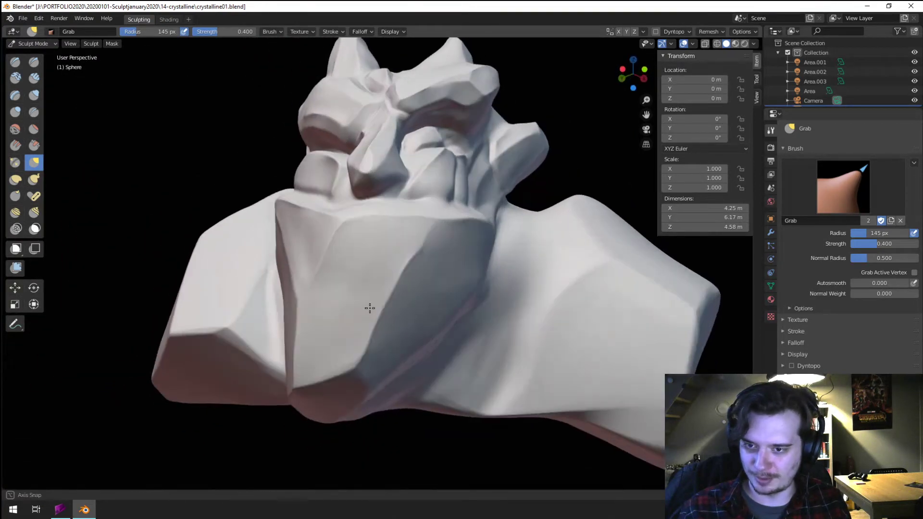
pyautogui.press('f')
pyautogui.click(399, 268)
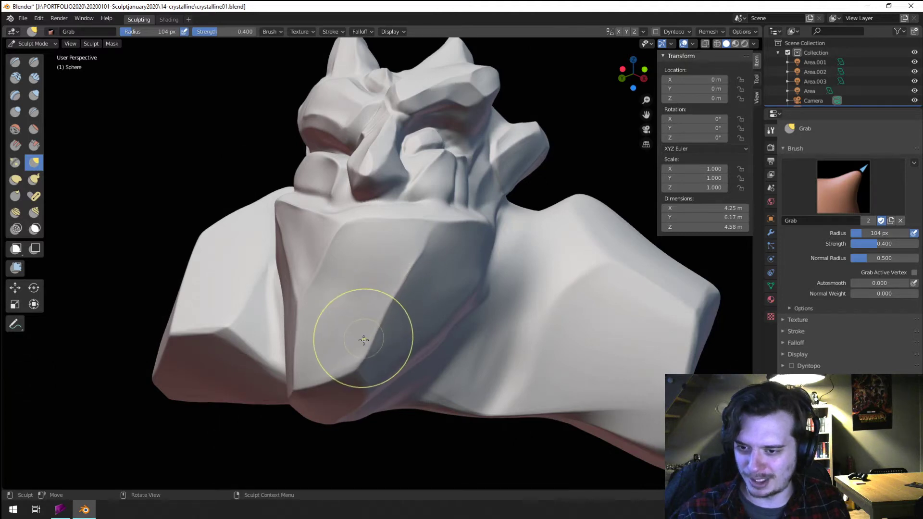
pyautogui.moveTo(363, 336)
pyautogui.mouseDown(button='middle')
pyautogui.moveTo(355, 305)
pyautogui.moveTo(357, 320)
pyautogui.moveTo(338, 343)
pyautogui.mouseUp(button='middle')
pyautogui.press('f')
pyautogui.moveTo(312, 367); pyautogui.dragTo(315, 365)
# - Scrape the top surface of the lower lip flat with the Scrape brush at 68 px, enlarging it to 89 px
pyautogui.moveTo(315, 365); pyautogui.dragTo(370, 324, button='middle')
pyautogui.scroll(4, 406, 301)
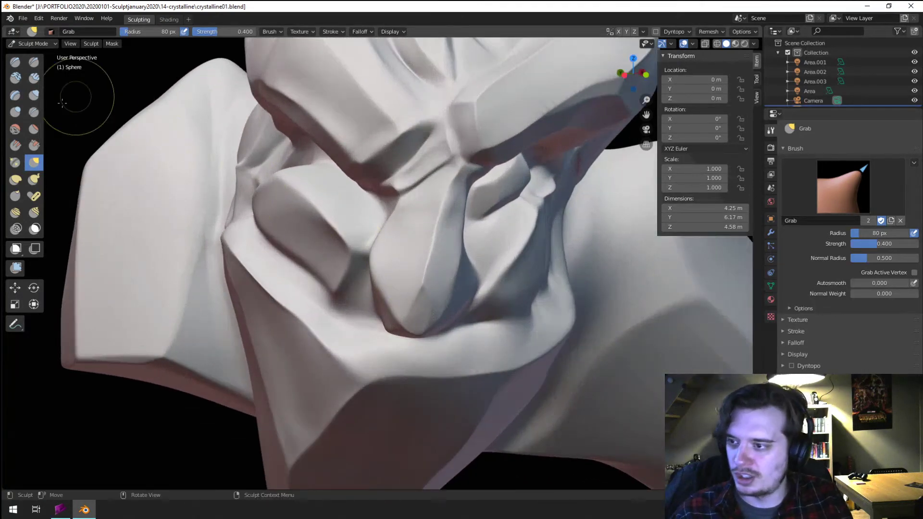
pyautogui.click(33, 145)
pyautogui.moveTo(447, 336); pyautogui.dragTo(464, 328, button='middle')
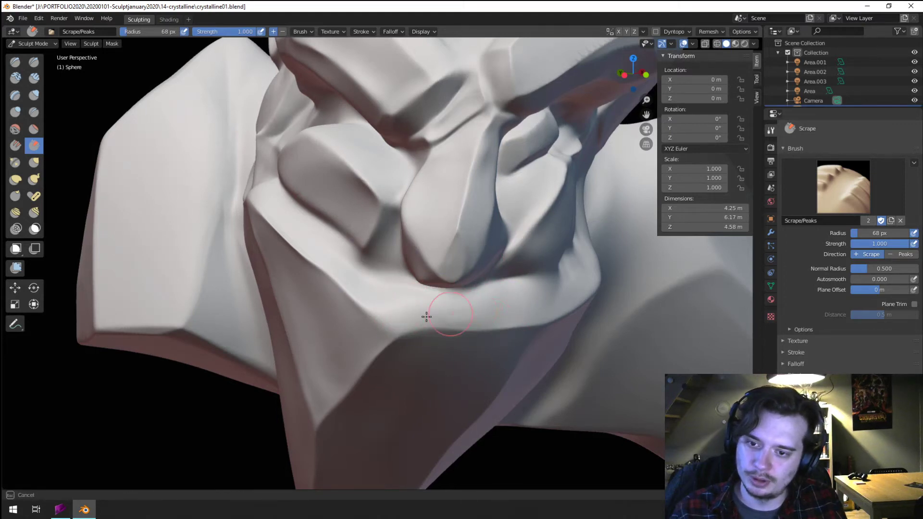
pyautogui.moveTo(432, 318)
pyautogui.mouseDown(button='middle')
pyautogui.moveTo(462, 349)
pyautogui.moveTo(402, 340)
pyautogui.mouseUp(button='middle')
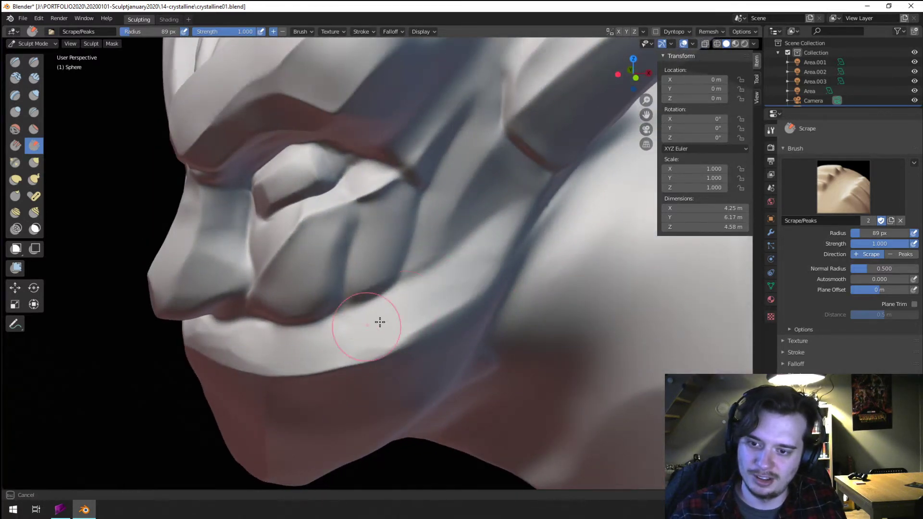
# - Pull the rear of the lip edge up toward the jaw corner with the Grab brush at 125 px
pyautogui.moveTo(487, 260)
pyautogui.mouseDown(button='middle')
pyautogui.moveTo(412, 309)
pyautogui.moveTo(439, 298)
pyautogui.moveTo(406, 277)
pyautogui.moveTo(393, 242)
pyautogui.mouseUp(button='middle')
pyautogui.press('g')
pyautogui.press('f')
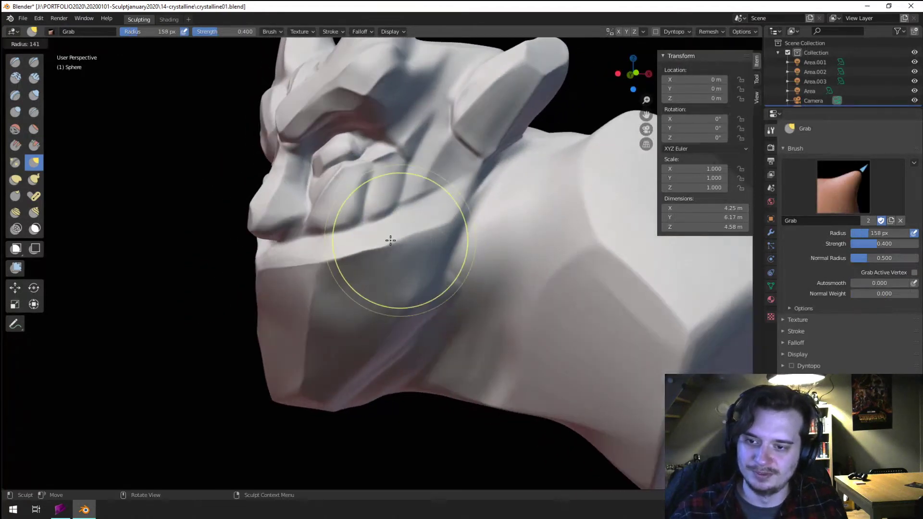
pyautogui.click(391, 242)
pyautogui.moveTo(389, 256)
pyautogui.mouseDown()
pyautogui.moveTo(394, 232)
pyautogui.moveTo(409, 232)
pyautogui.mouseUp()
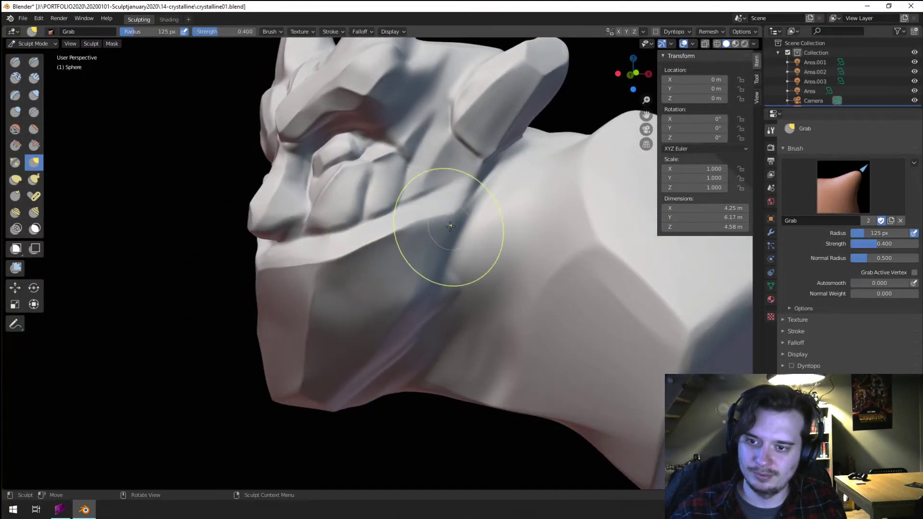
pyautogui.moveTo(429, 225)
pyautogui.mouseDown(button='middle')
pyautogui.moveTo(470, 217)
pyautogui.moveTo(434, 231)
pyautogui.mouseUp(button='middle')
pyautogui.press('f')
# - Deepen the groove beneath the rear cheek facets with the Crease brush at 44 px
pyautogui.keyDown('ctrl'); pyautogui.moveTo(480, 222); pyautogui.dragTo(421, 279, button='middle'); pyautogui.keyUp('ctrl')
pyautogui.moveTo(421, 278)
pyautogui.mouseDown(button='middle')
pyautogui.moveTo(344, 287)
pyautogui.moveTo(398, 290)
pyautogui.moveTo(397, 262)
pyautogui.mouseUp(button='middle')
pyautogui.moveTo(397, 262)
pyautogui.mouseDown(button='middle')
pyautogui.moveTo(461, 269)
pyautogui.moveTo(413, 212)
pyautogui.mouseUp(button='middle')
pyautogui.click(27, 112)
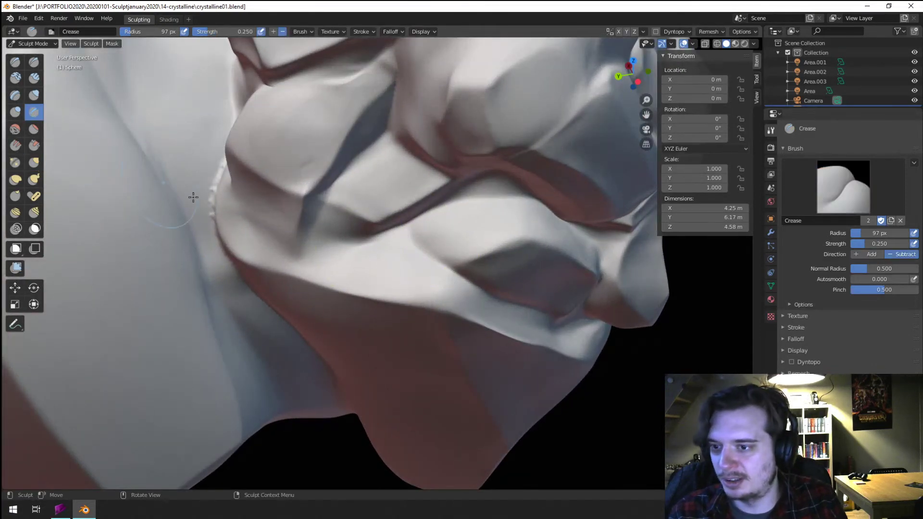
pyautogui.press('f')
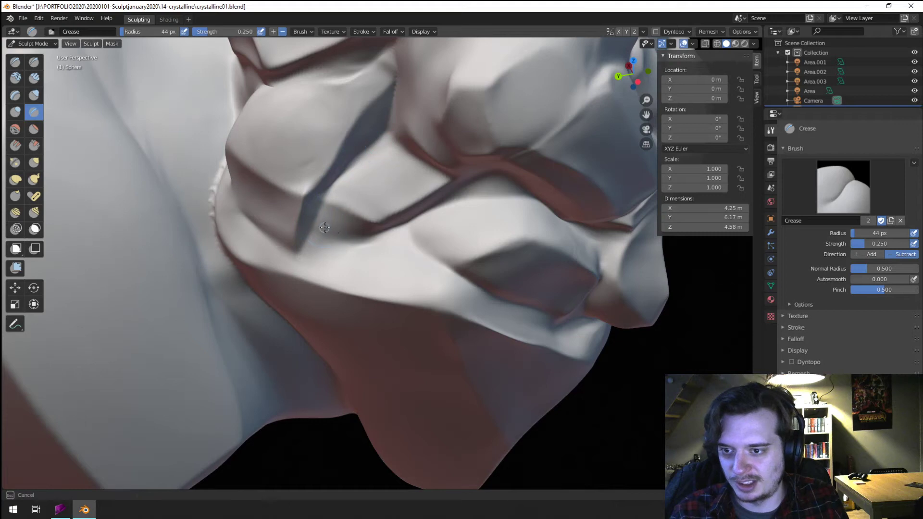
pyautogui.moveTo(343, 234); pyautogui.dragTo(355, 236)
# - Nudge the outer silhouette of the face behind the cheek outward with the Grab brush at 97 px
pyautogui.moveTo(355, 236)
pyautogui.mouseDown(button='middle')
pyautogui.moveTo(338, 206)
pyautogui.moveTo(357, 172)
pyautogui.moveTo(307, 173)
pyautogui.moveTo(241, 134)
pyautogui.mouseUp(button='middle')
pyautogui.press('g')
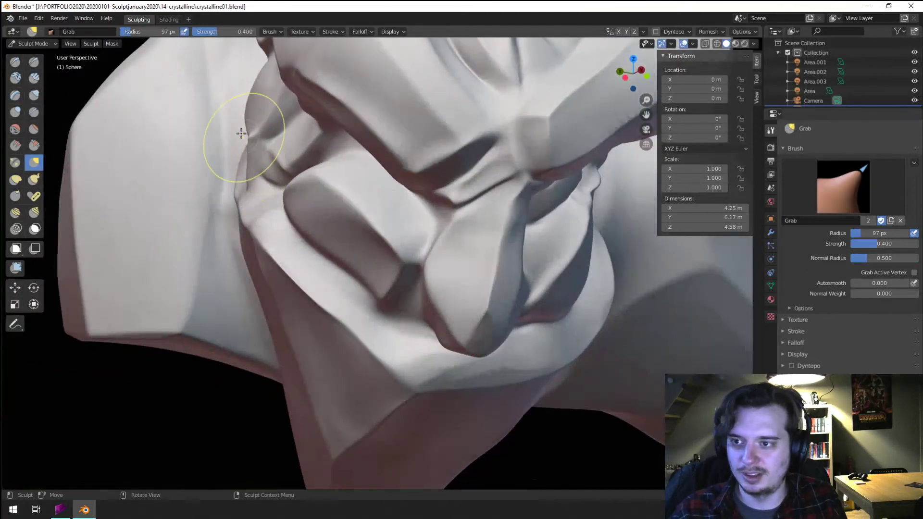
pyautogui.moveTo(241, 131); pyautogui.dragTo(236, 129)
pyautogui.moveTo(234, 128); pyautogui.dragTo(242, 139, button='middle')
pyautogui.moveTo(255, 142); pyautogui.dragTo(243, 134)
pyautogui.moveTo(244, 137); pyautogui.dragTo(272, 200, button='middle')
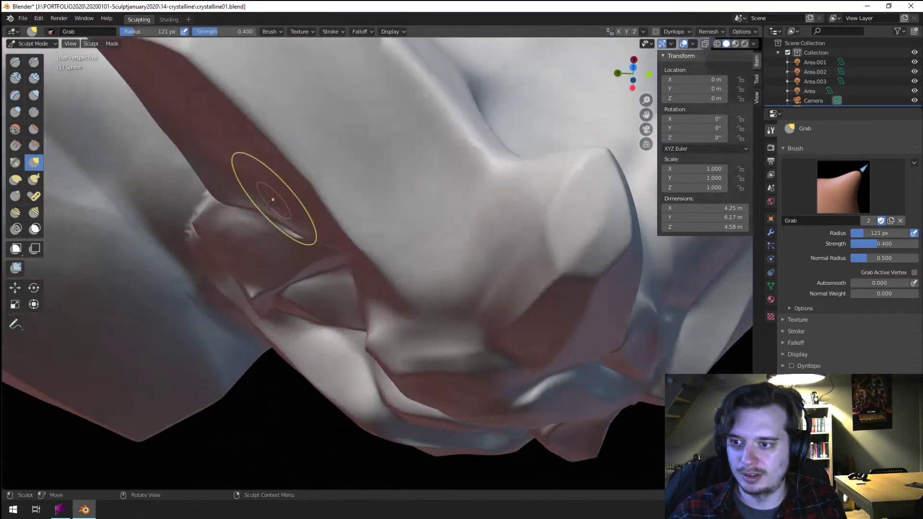
# - Adjust the ragged edge behind the cheek with a smaller Grab brush, and set its radius to 141 px
pyautogui.press('[')
pyautogui.press('[')
pyautogui.press('[')
pyautogui.moveTo(232, 280); pyautogui.dragTo(228, 283)
pyautogui.moveTo(231, 280)
pyautogui.mouseDown(button='middle')
pyautogui.moveTo(280, 192)
pyautogui.moveTo(280, 167)
pyautogui.mouseUp(button='middle')
pyautogui.press('f')
pyautogui.click(299, 167)
# - Flatten the rear cheek facet below the side horn with the Scrape brush at 95 px
pyautogui.moveTo(252, 130)
pyautogui.mouseDown(button='middle')
pyautogui.moveTo(309, 159)
pyautogui.moveTo(217, 130)
pyautogui.mouseUp(button='middle')
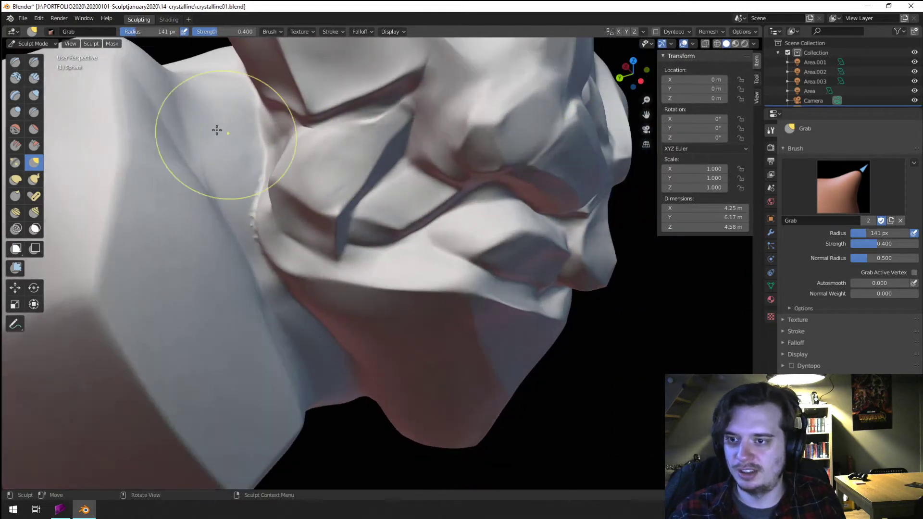
pyautogui.click(34, 145)
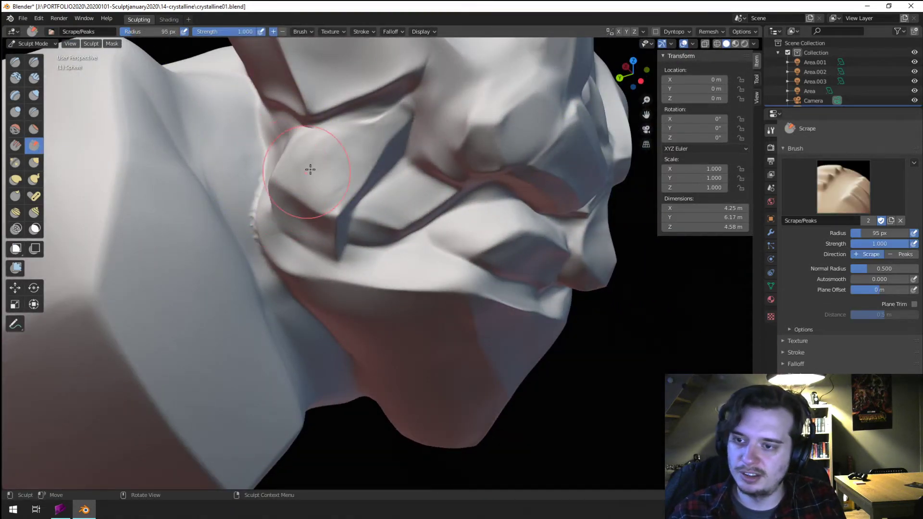
pyautogui.moveTo(380, 139); pyautogui.dragTo(385, 137)
# - Pull the neck area behind the jaw corner upward with the Grab brush at 166 px
pyautogui.moveTo(375, 144)
pyautogui.keyDown('ctrl'); pyautogui.mouseDown(button='middle')
pyautogui.moveTo(333, 292)
pyautogui.moveTo(330, 250)
pyautogui.moveTo(354, 225)
pyautogui.moveTo(416, 252)
pyautogui.mouseUp(button='middle'); pyautogui.keyUp('ctrl')
pyautogui.press('g')
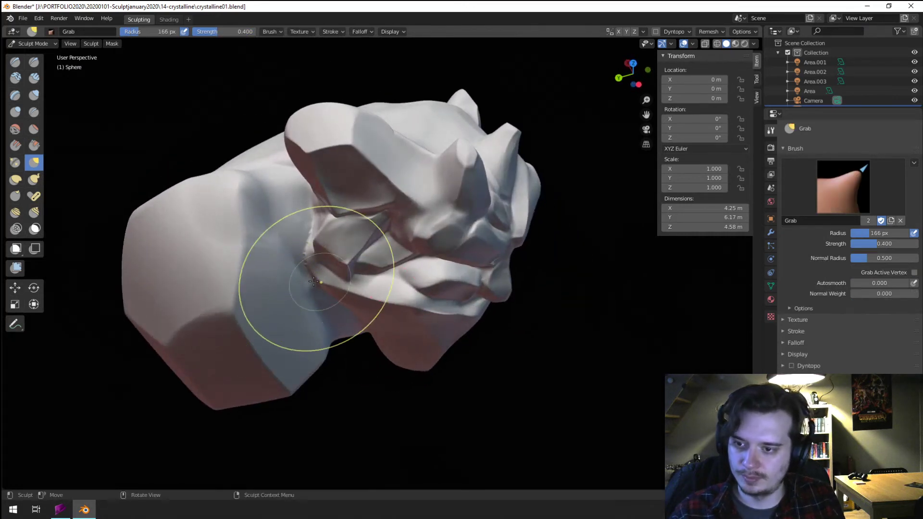
pyautogui.moveTo(317, 278); pyautogui.dragTo(308, 324, button='middle')
pyautogui.moveTo(304, 320); pyautogui.dragTo(294, 294)
pyautogui.moveTo(295, 293)
pyautogui.mouseDown(button='middle')
pyautogui.moveTo(230, 192)
pyautogui.moveTo(241, 192)
pyautogui.moveTo(238, 202)
pyautogui.mouseUp(button='middle')
# - Widen the cheek and jaw corner silhouette with the Grab brush at 143 px, reducing it to 121 px
pyautogui.press('f')
pyautogui.click(359, 202)
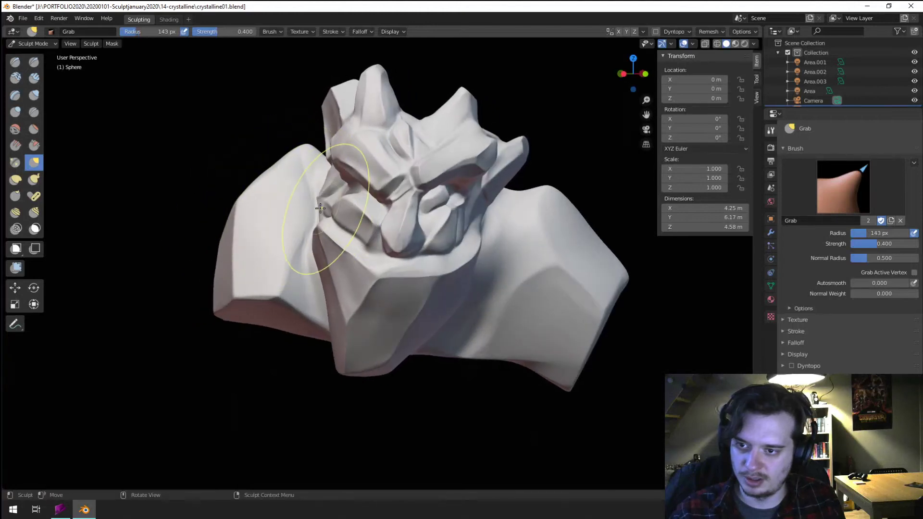
pyautogui.moveTo(321, 210); pyautogui.dragTo(307, 205)
pyautogui.moveTo(306, 205); pyautogui.dragTo(323, 209, button='middle')
pyautogui.press('f')
pyautogui.click(307, 249)
pyautogui.moveTo(305, 252); pyautogui.dragTo(295, 253)
pyautogui.moveTo(291, 250)
pyautogui.mouseDown(button='middle')
pyautogui.moveTo(285, 241)
pyautogui.moveTo(377, 195)
pyautogui.moveTo(266, 229)
pyautogui.moveTo(258, 245)
pyautogui.mouseUp(button='middle')
pyautogui.scroll(-2, 377, 196)
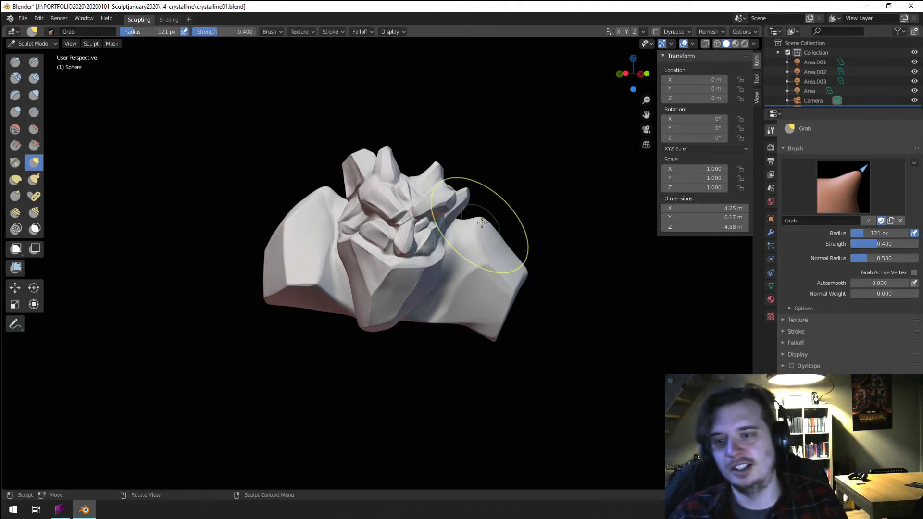
# - Reshape the outer side edge of the jaw with the Grab brush at 177 px
pyautogui.moveTo(398, 283); pyautogui.dragTo(391, 276, button='middle')
pyautogui.scroll(2, 388, 277)
pyautogui.press('f')
pyautogui.click(342, 283)
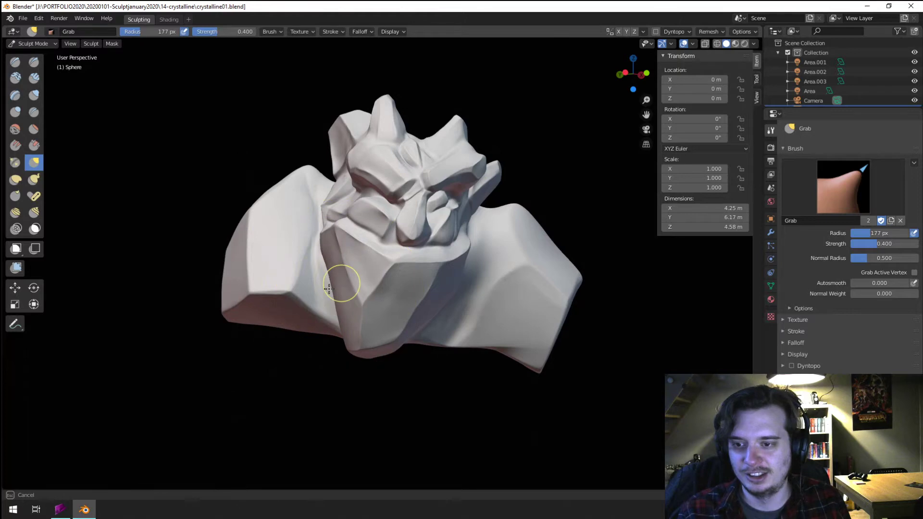
pyautogui.moveTo(329, 288)
pyautogui.mouseDown(button='middle')
pyautogui.moveTo(293, 274)
pyautogui.moveTo(237, 274)
pyautogui.moveTo(381, 253)
pyautogui.mouseUp(button='middle')
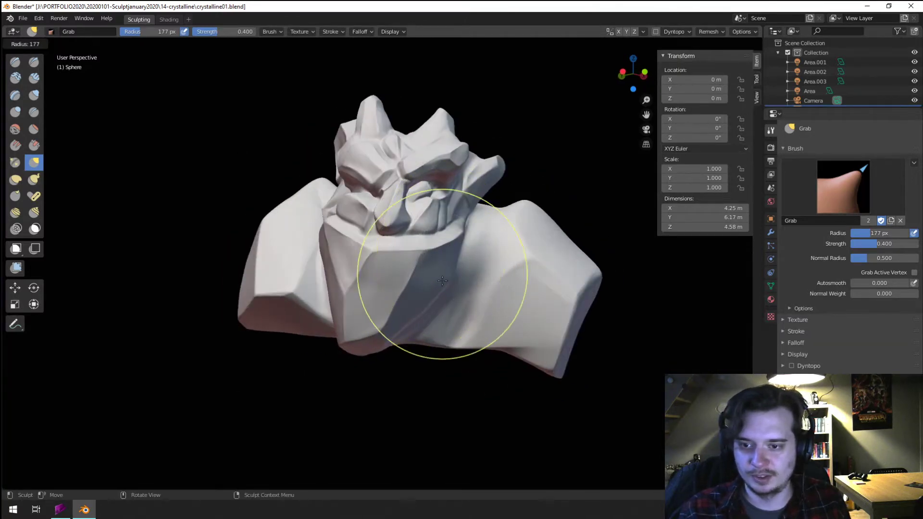
# - Pull the jaw's rear edge beside the neck toward the mouth with the Grab brush at 124 px
pyautogui.click(442, 280)
pyautogui.press('f')
pyautogui.click(441, 282)
pyautogui.moveTo(446, 280); pyautogui.dragTo(412, 264)
pyautogui.moveTo(412, 264); pyautogui.dragTo(356, 252, button='middle')
# - Carve a long groove between the jaw and neck with the Crease brush at 53 px, enlarged to 77 px
pyautogui.scroll(-1, 414, 270)
pyautogui.scroll(3, 366, 251)
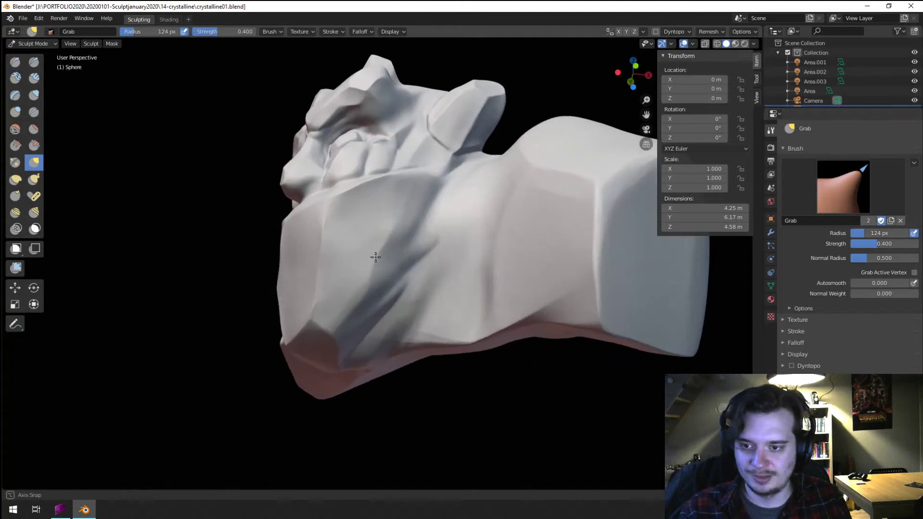
pyautogui.click(33, 112)
pyautogui.press('f')
pyautogui.click(336, 269)
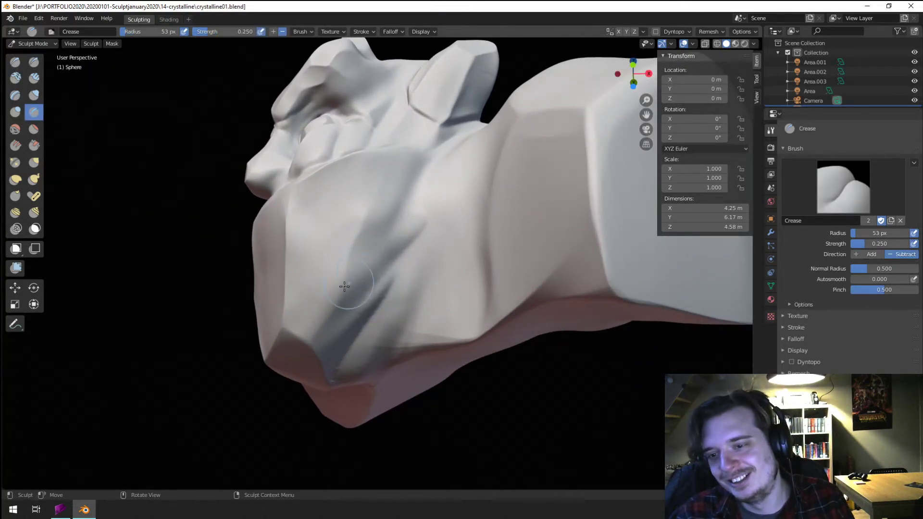
pyautogui.press('f')
pyautogui.click(320, 320)
pyautogui.moveTo(369, 211); pyautogui.dragTo(333, 304, button='middle')
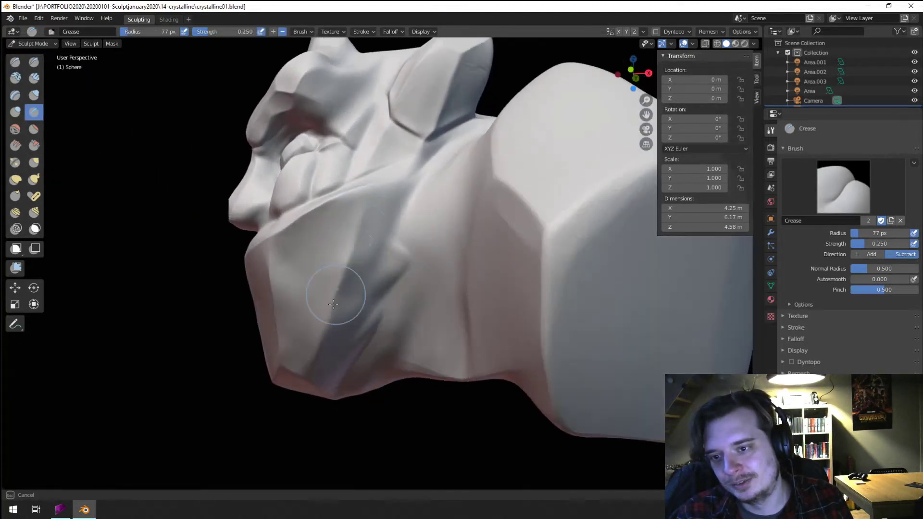
pyautogui.moveTo(341, 256); pyautogui.dragTo(384, 221, button='middle')
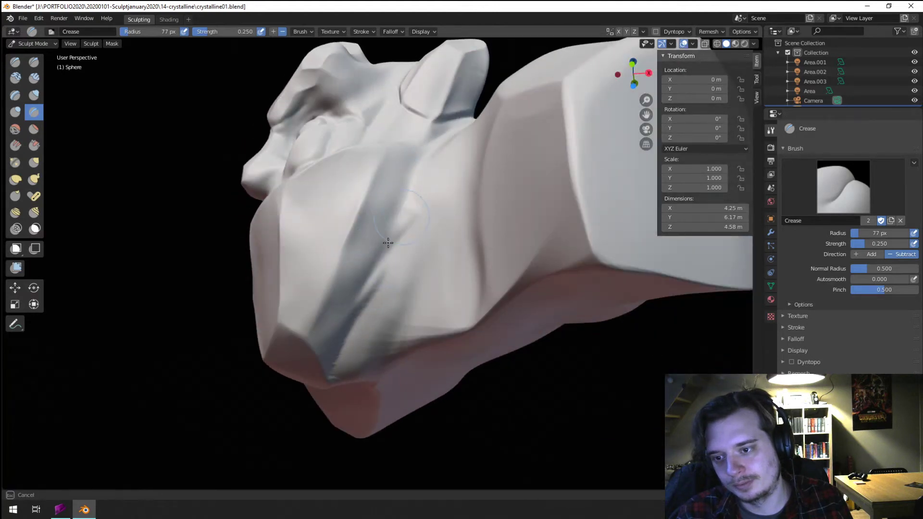
pyautogui.moveTo(353, 334); pyautogui.dragTo(394, 207)
pyautogui.moveTo(338, 353); pyautogui.dragTo(404, 192)
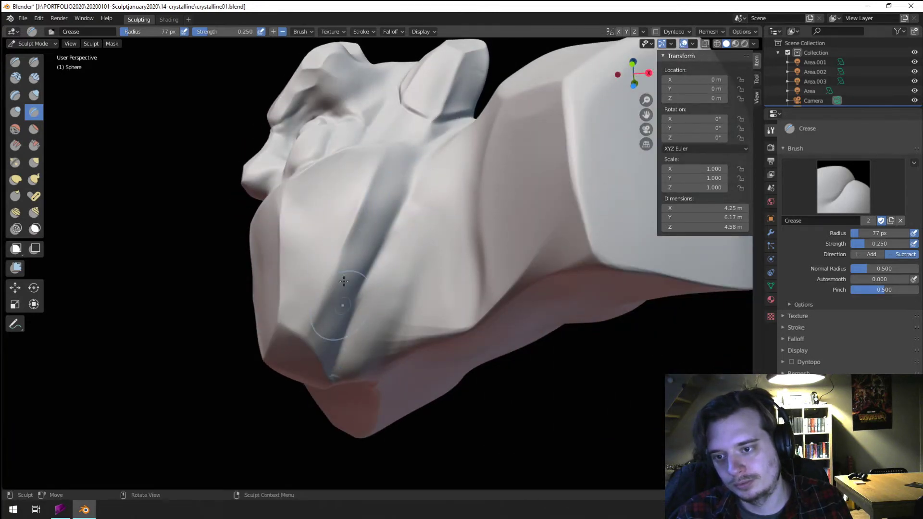
# - Carve diagonal muscle folds along the neck below the jaw with the Crease brush at 55 px
pyautogui.moveTo(344, 269)
pyautogui.mouseDown(button='middle')
pyautogui.moveTo(423, 250)
pyautogui.moveTo(394, 230)
pyautogui.mouseUp(button='middle')
pyautogui.moveTo(397, 240)
pyautogui.keyDown('ctrl'); pyautogui.mouseDown(button='middle')
pyautogui.moveTo(427, 212)
pyautogui.moveTo(399, 219)
pyautogui.mouseUp(button='middle'); pyautogui.keyUp('ctrl')
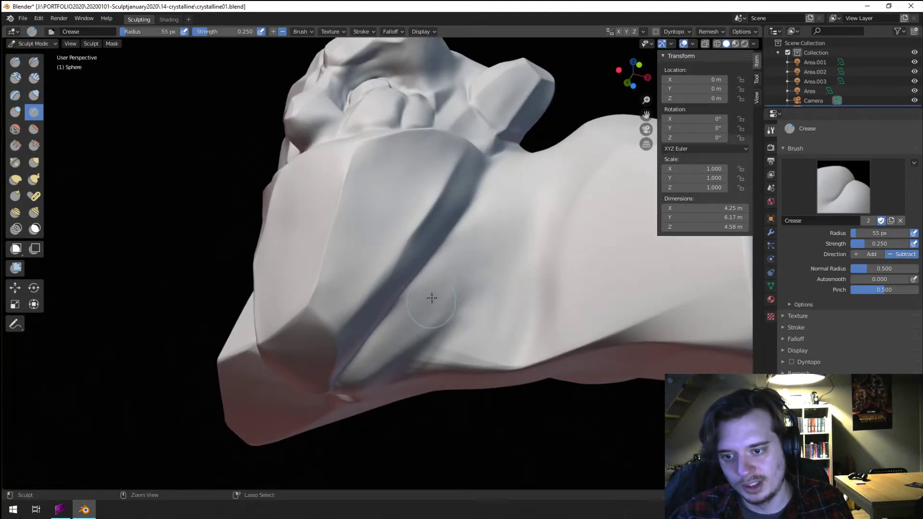
pyautogui.moveTo(432, 298); pyautogui.dragTo(428, 339, button='middle')
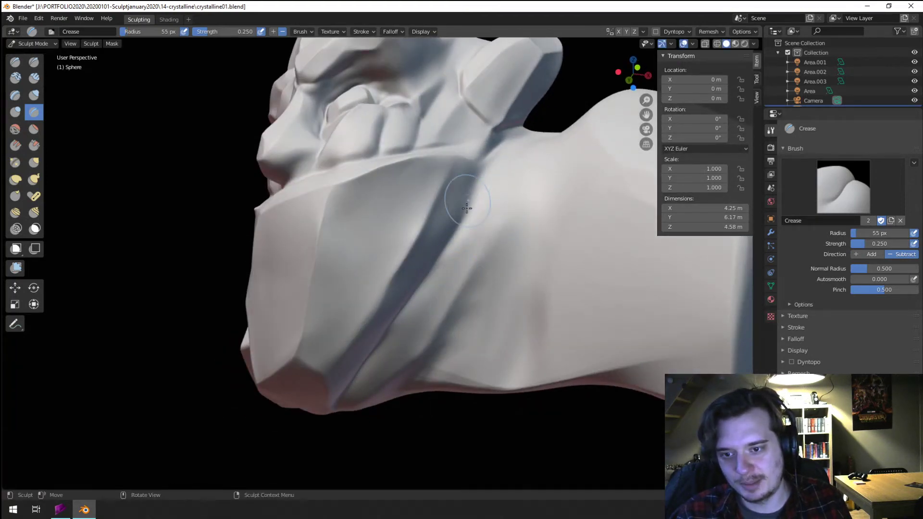
pyautogui.moveTo(467, 207); pyautogui.dragTo(461, 274, button='middle')
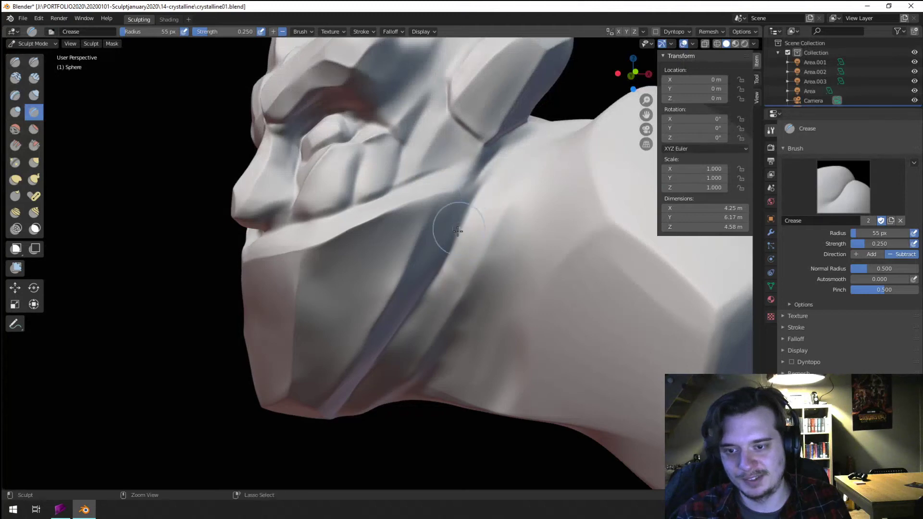
pyautogui.keyDown('ctrl'); pyautogui.moveTo(458, 231); pyautogui.dragTo(423, 327, button='middle'); pyautogui.keyUp('ctrl')
pyautogui.moveTo(423, 327); pyautogui.dragTo(416, 305, button='middle')
pyautogui.keyDown('ctrl'); pyautogui.moveTo(416, 305); pyautogui.dragTo(461, 251, button='middle'); pyautogui.keyUp('ctrl')
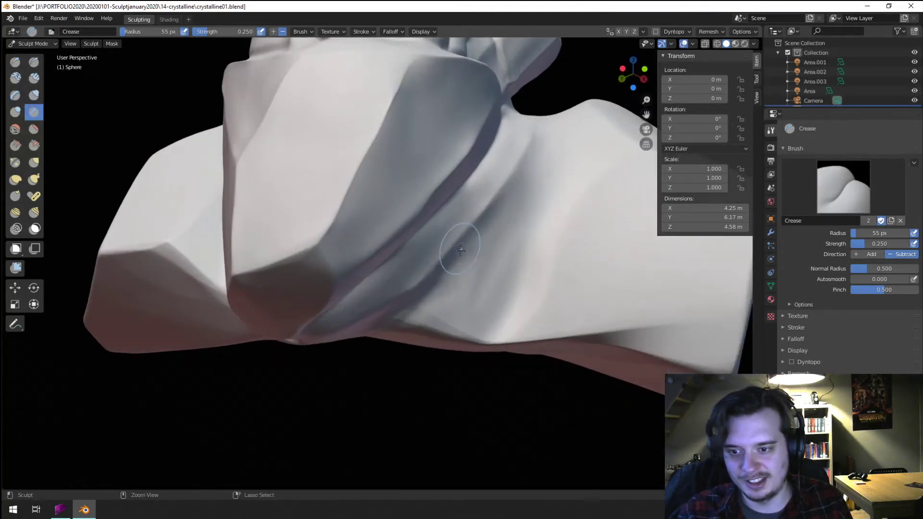
pyautogui.moveTo(473, 240); pyautogui.dragTo(460, 269)
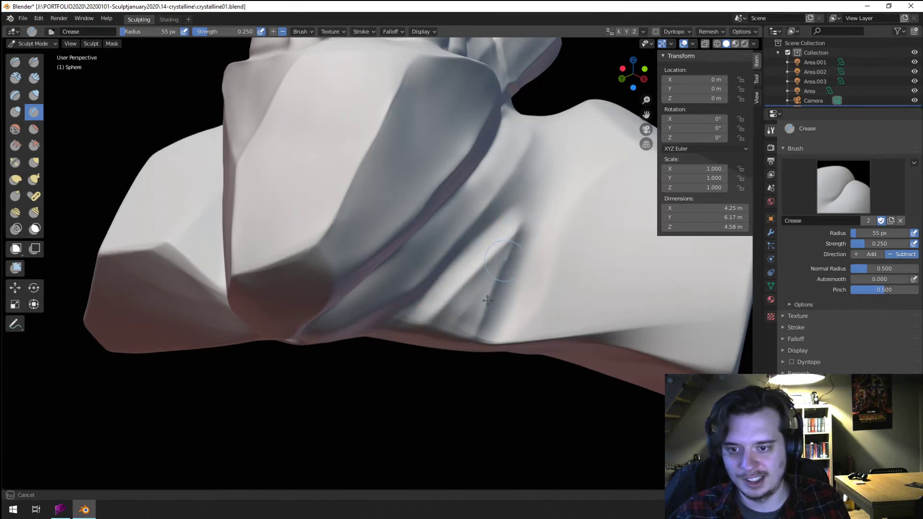
# - Refine the neck folds with the Crease brush at 34 px and the Grab brush at 68 px
pyautogui.keyDown('ctrl'); pyautogui.moveTo(484, 262); pyautogui.dragTo(450, 295, button='middle'); pyautogui.keyUp('ctrl')
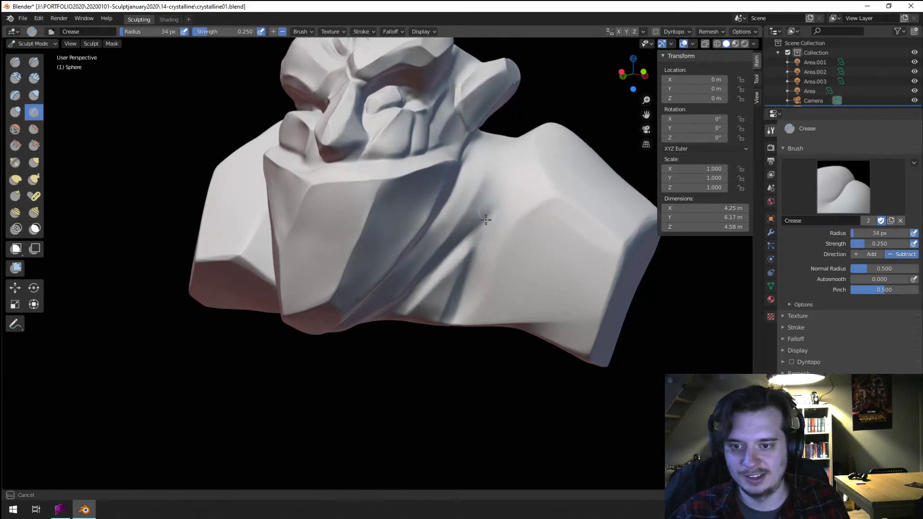
pyautogui.moveTo(486, 220)
pyautogui.keyDown('ctrl'); pyautogui.mouseDown(button='middle')
pyautogui.moveTo(391, 270)
pyautogui.moveTo(428, 270)
pyautogui.moveTo(453, 288)
pyautogui.moveTo(441, 306)
pyautogui.moveTo(423, 310)
pyautogui.moveTo(448, 276)
pyautogui.moveTo(408, 330)
pyautogui.mouseUp(button='middle'); pyautogui.keyUp('ctrl')
pyautogui.press('g')
pyautogui.press('f')
pyautogui.click(440, 306)
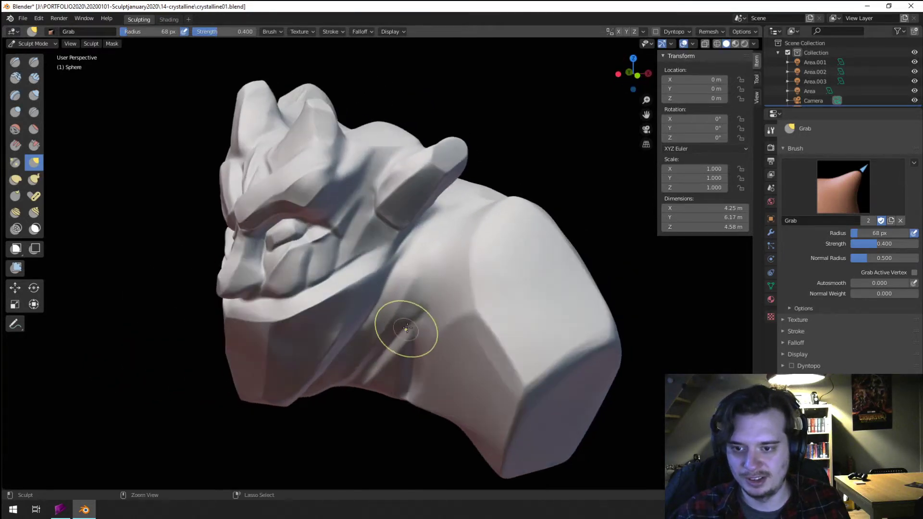
# - Carve a collarbone crease from the neck to the front of the shoulder with the Crease brush at 67 px
pyautogui.scroll(3, 408, 330)
pyautogui.click(33, 112)
pyautogui.moveTo(452, 298)
pyautogui.mouseDown(button='middle')
pyautogui.moveTo(475, 351)
pyautogui.moveTo(466, 347)
pyautogui.moveTo(476, 328)
pyautogui.mouseUp(button='middle')
pyautogui.press('f')
pyautogui.click(457, 367)
pyautogui.press('f')
pyautogui.click(463, 331)
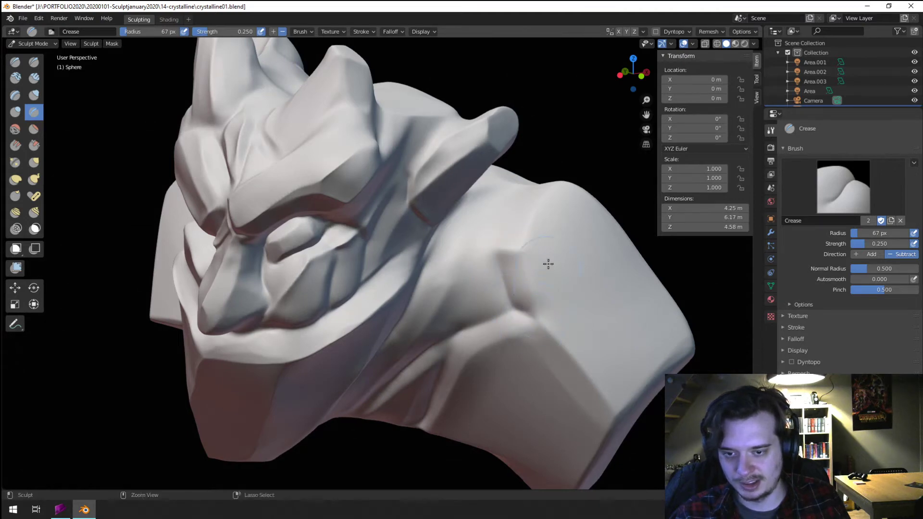
# - Inflate a bulge at the base of the neck beside the shoulder with the Inflate/Deflate brush at 67 px and strength 0.500
pyautogui.scroll(-3, 546, 264)
pyautogui.moveTo(546, 264); pyautogui.dragTo(503, 260, button='middle')
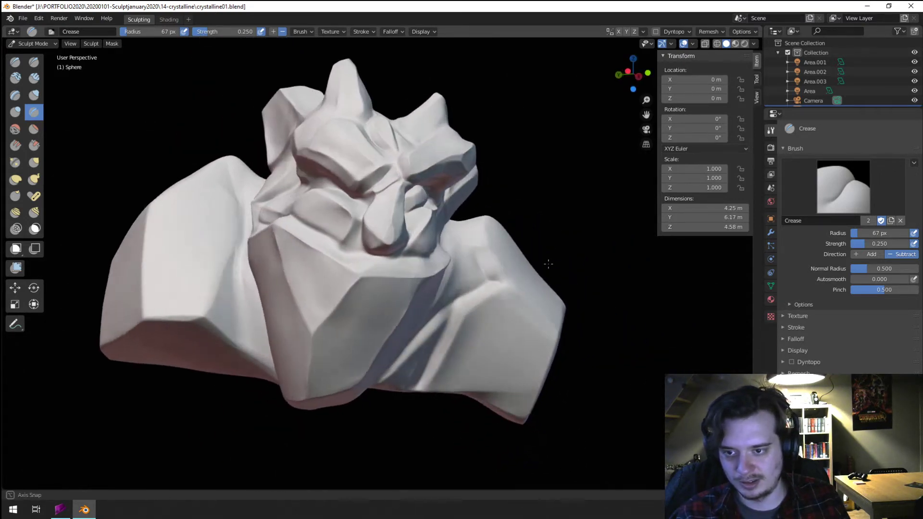
pyautogui.scroll(4, 503, 251)
pyautogui.click(21, 111)
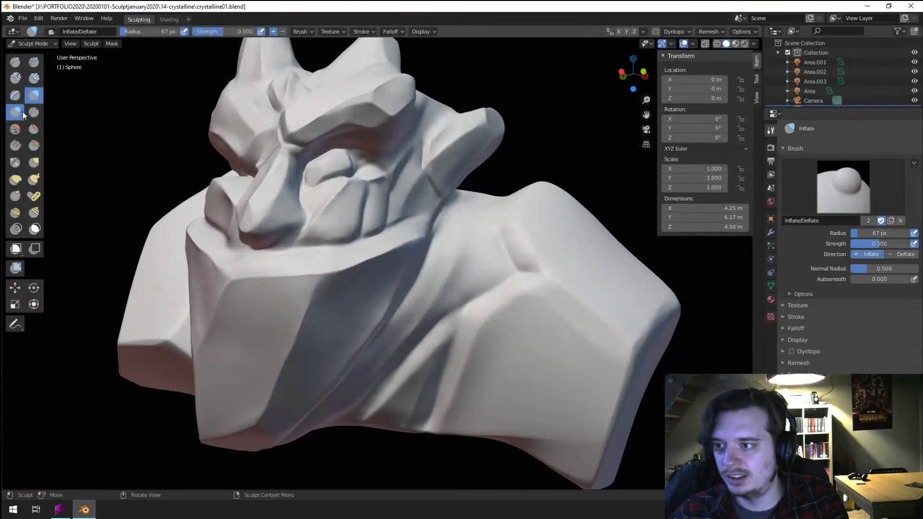
pyautogui.moveTo(469, 251)
pyautogui.mouseDown()
pyautogui.moveTo(476, 264)
pyautogui.moveTo(471, 244)
pyautogui.moveTo(492, 240)
pyautogui.moveTo(480, 239)
pyautogui.mouseUp()
# - Flatten the inflated neck bulge into hard planes with the Scrape/Peaks brush at 59 px, reduced to 42 px
pyautogui.click(34, 145)
pyautogui.moveTo(481, 239); pyautogui.dragTo(486, 258, button='middle')
pyautogui.press('f')
pyautogui.moveTo(465, 293); pyautogui.dragTo(459, 289)
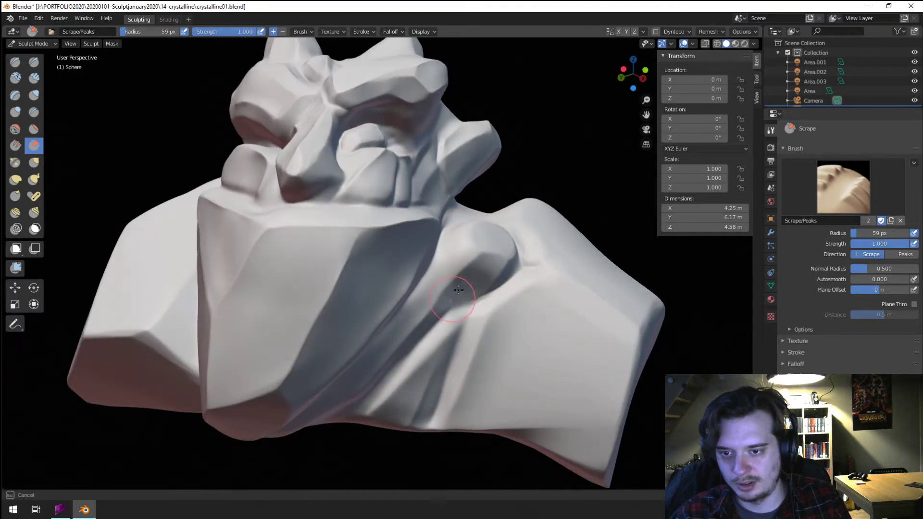
pyautogui.moveTo(434, 267)
pyautogui.mouseDown(button='middle')
pyautogui.moveTo(424, 268)
pyautogui.moveTo(420, 299)
pyautogui.moveTo(430, 289)
pyautogui.moveTo(433, 250)
pyautogui.moveTo(463, 294)
pyautogui.mouseUp(button='middle')
pyautogui.press('f')
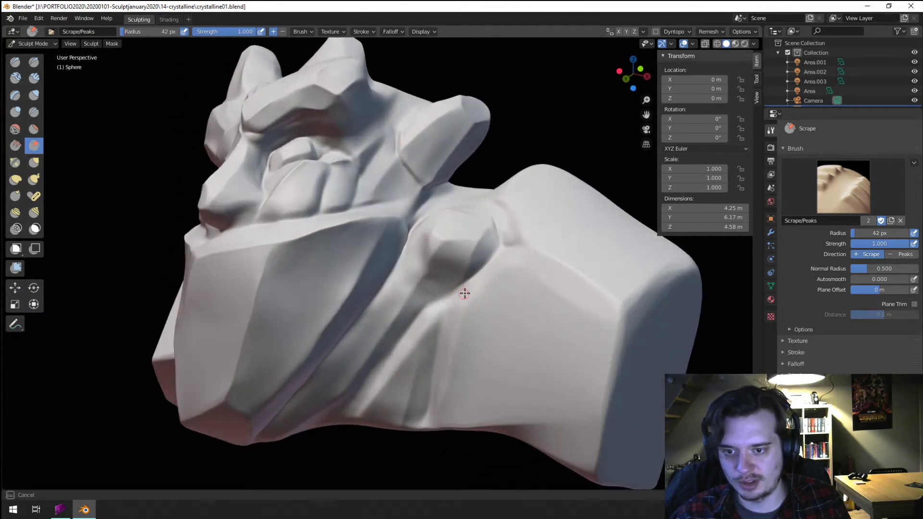
pyautogui.moveTo(491, 261)
pyautogui.mouseDown(button='middle')
pyautogui.moveTo(428, 329)
pyautogui.moveTo(411, 328)
pyautogui.mouseUp(button='middle')
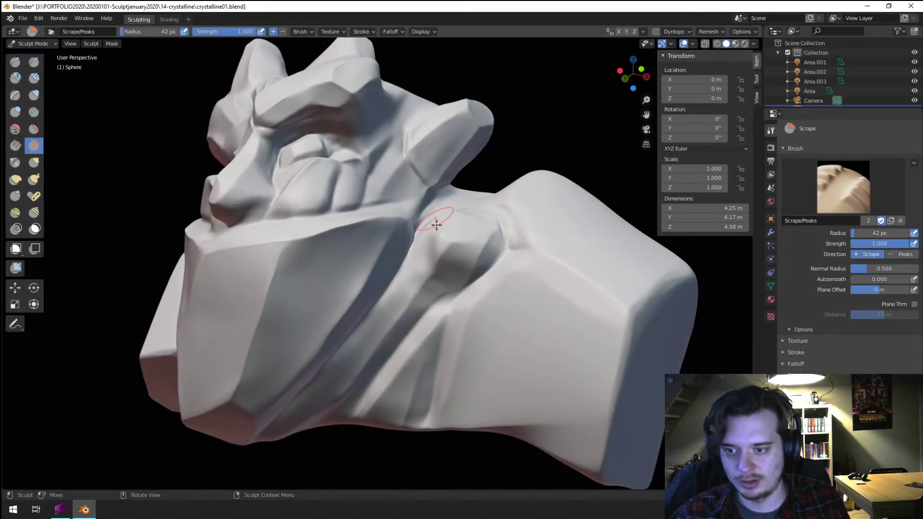
# - Scrape the neck surface beneath the chin with the Scrape/Peaks brush at 83 px
pyautogui.moveTo(432, 216); pyautogui.dragTo(290, 367, button='middle')
pyautogui.press('f')
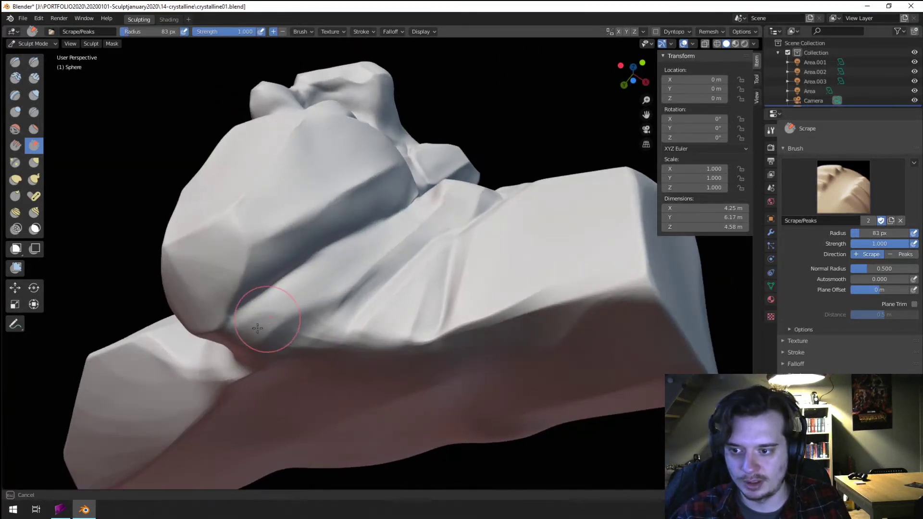
pyautogui.click(272, 330)
pyautogui.moveTo(272, 330); pyautogui.dragTo(320, 373, button='middle')
# - Pull the lower neck edge beneath the jaw into shape with the Grab brush, starting at 57 px
pyautogui.press('g')
pyautogui.press('f')
pyautogui.click(323, 404)
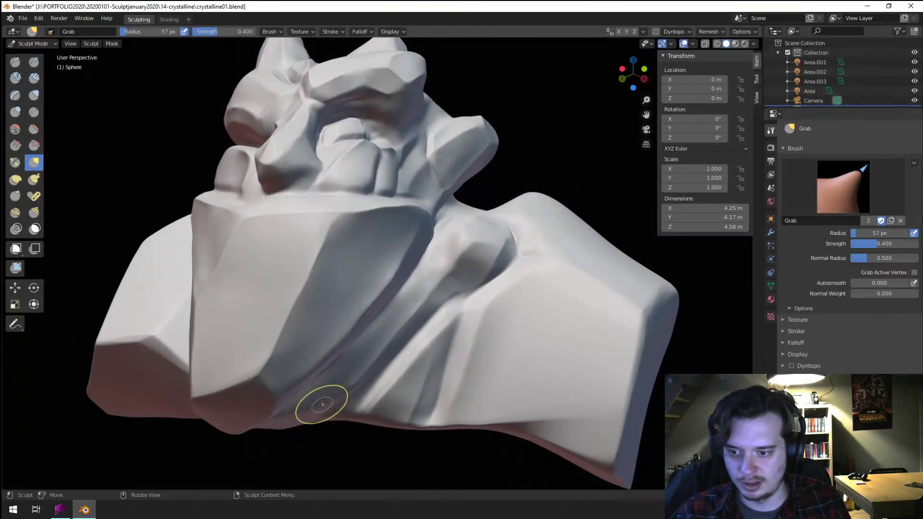
pyautogui.press('f')
pyautogui.click(368, 406)
pyautogui.moveTo(321, 402); pyautogui.dragTo(332, 408)
# - Adjust the neck folds behind the jaw from the side with the Grab brush at 90 px
pyautogui.scroll(-3, 341, 395)
pyautogui.moveTo(342, 394)
pyautogui.mouseDown(button='middle')
pyautogui.moveTo(307, 363)
pyautogui.moveTo(313, 324)
pyautogui.moveTo(300, 337)
pyautogui.moveTo(309, 327)
pyautogui.mouseUp(button='middle')
pyautogui.press('f')
pyautogui.click(310, 327)
pyautogui.press('f')
pyautogui.click(304, 326)
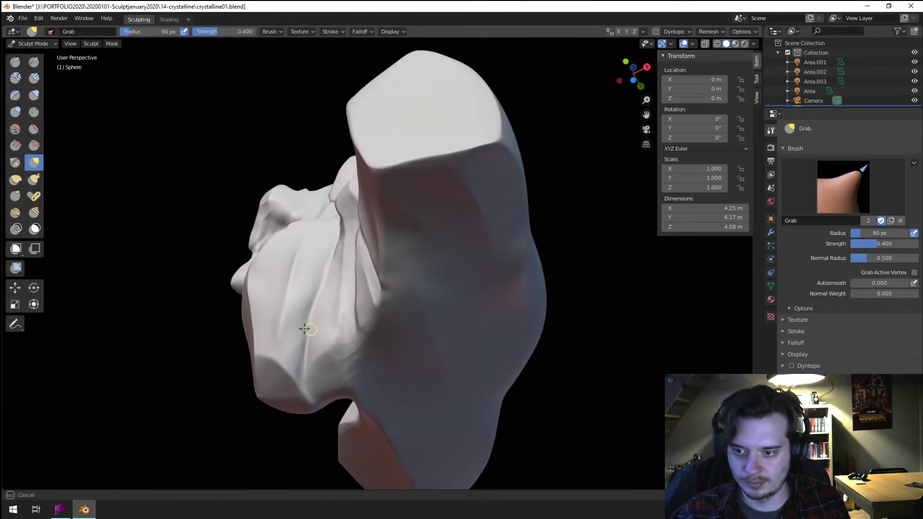
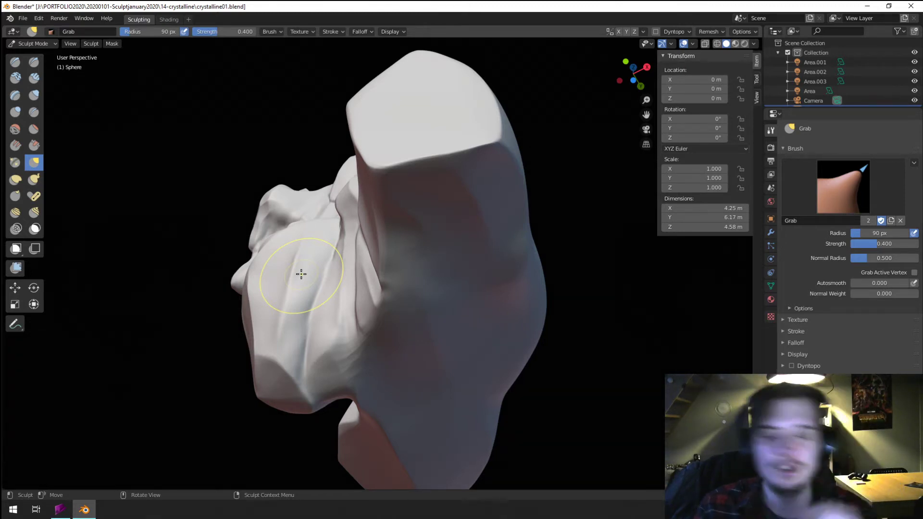
# - Crease the base of the horn where it meets the brow with the Crease brush at 90 px, enlarged to 95 px
pyautogui.moveTo(313, 268)
pyautogui.mouseDown(button='middle')
pyautogui.moveTo(413, 296)
pyautogui.moveTo(366, 269)
pyautogui.moveTo(393, 219)
pyautogui.mouseUp(button='middle')
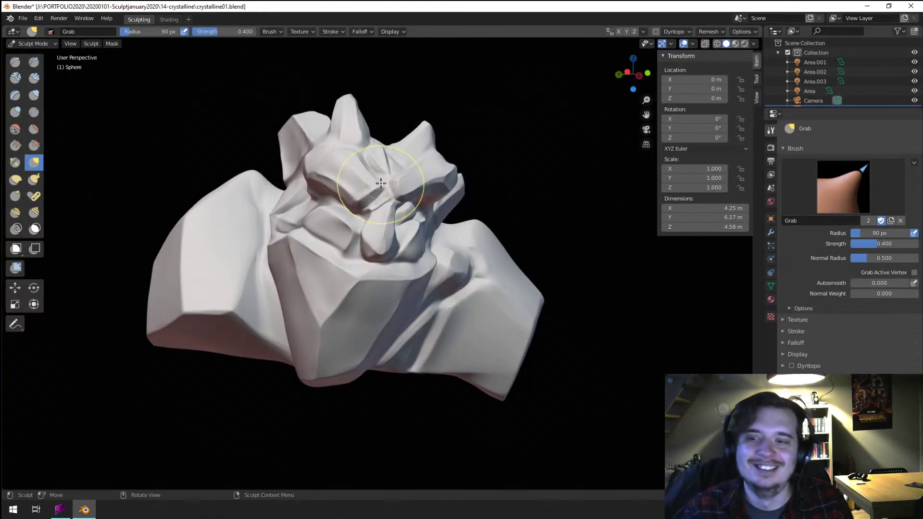
pyautogui.moveTo(381, 183)
pyautogui.mouseDown(button='middle')
pyautogui.moveTo(385, 194)
pyautogui.moveTo(380, 169)
pyautogui.moveTo(386, 246)
pyautogui.mouseUp(button='middle')
pyautogui.moveTo(387, 246)
pyautogui.keyDown('ctrl'); pyautogui.mouseDown(button='middle')
pyautogui.moveTo(375, 219)
pyautogui.moveTo(330, 227)
pyautogui.mouseUp(button='middle'); pyautogui.keyUp('ctrl')
pyautogui.click(34, 112)
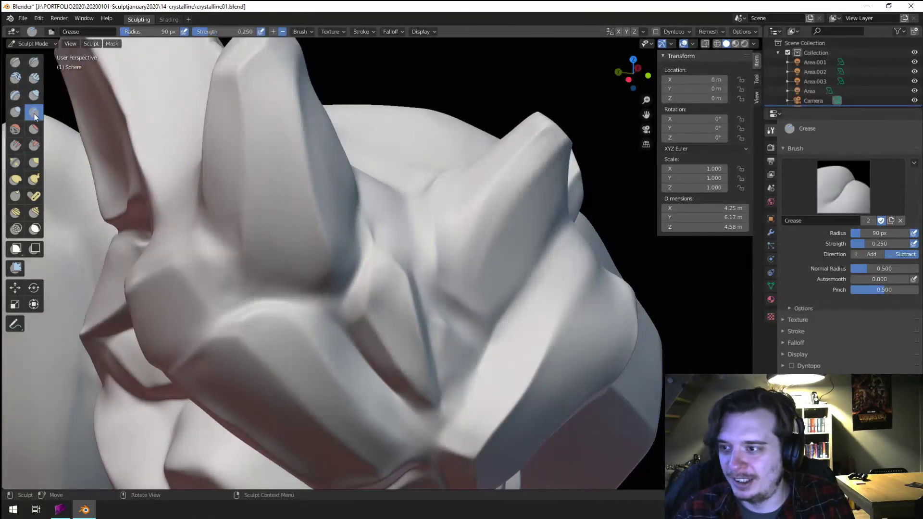
pyautogui.moveTo(359, 327)
pyautogui.mouseDown()
pyautogui.moveTo(363, 334)
pyautogui.moveTo(340, 304)
pyautogui.moveTo(268, 302)
pyautogui.moveTo(354, 315)
pyautogui.mouseUp()
pyautogui.moveTo(298, 262)
pyautogui.keyDown('shift'); pyautogui.mouseDown(button='middle')
pyautogui.moveTo(319, 324)
pyautogui.moveTo(365, 270)
pyautogui.mouseUp(button='middle'); pyautogui.keyUp('shift')
pyautogui.keyDown('ctrl'); pyautogui.moveTo(439, 259); pyautogui.dragTo(433, 270, button='middle'); pyautogui.keyUp('ctrl')
pyautogui.moveTo(432, 270); pyautogui.dragTo(419, 261, button='middle')
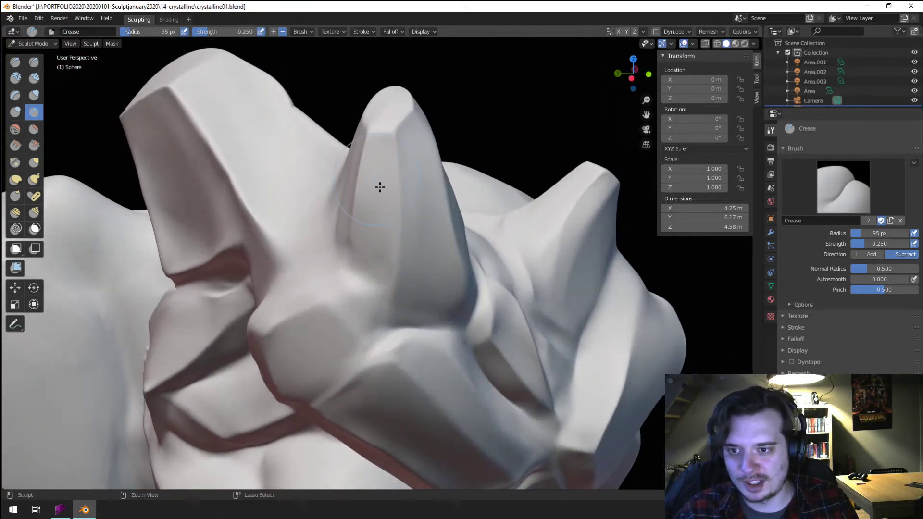
# - Sharpen the crease around the horn's base with the Crease brush at 59 px, reduced to 46 px
pyautogui.press('f')
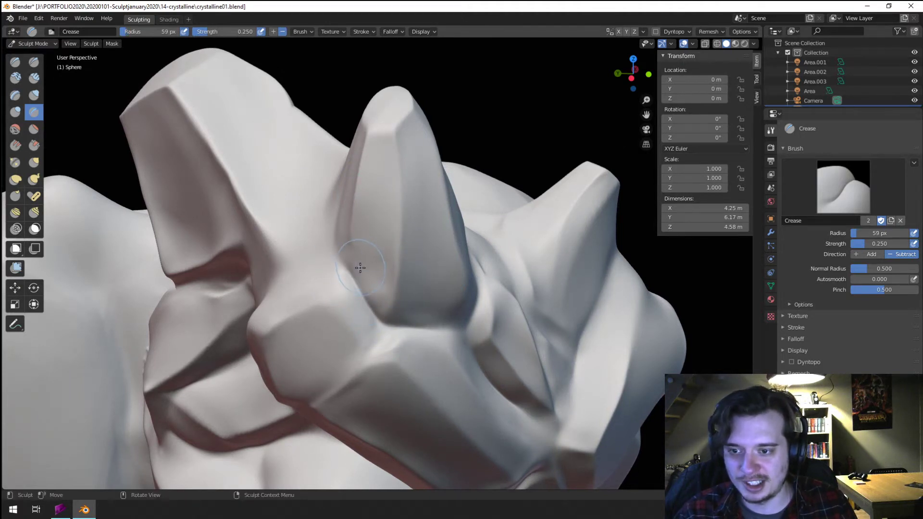
pyautogui.moveTo(383, 297)
pyautogui.mouseDown(button='middle')
pyautogui.moveTo(360, 284)
pyautogui.moveTo(401, 251)
pyautogui.moveTo(406, 222)
pyautogui.mouseUp(button='middle')
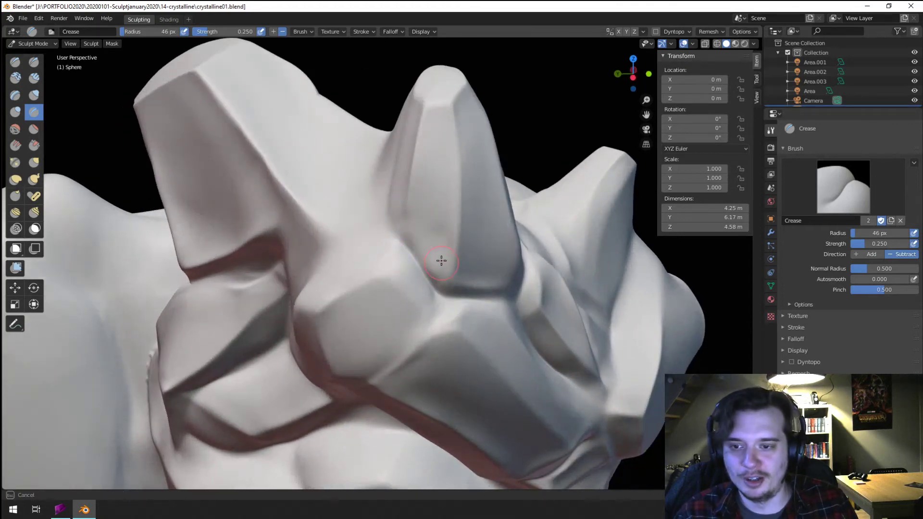
pyautogui.scroll(-5, 503, 267)
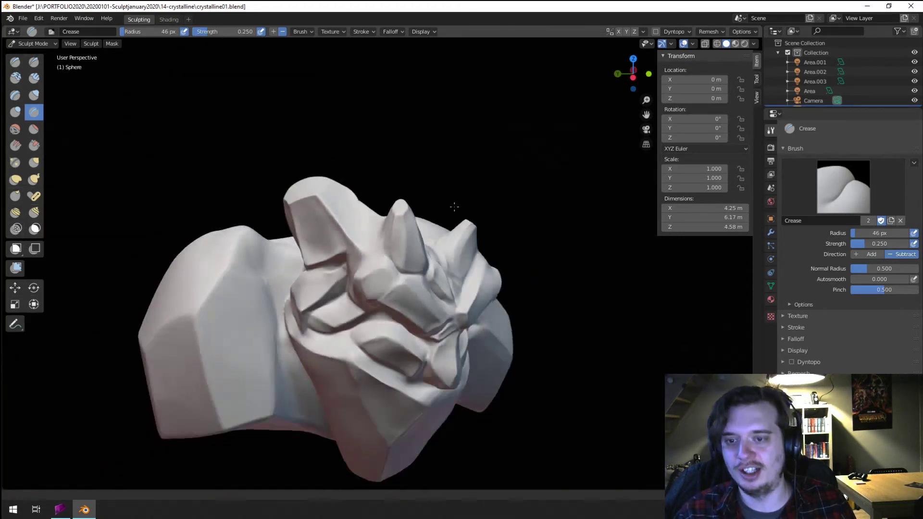
# - Define the facet edges of the outer brow lump beneath the horn with the Crease brush at 64 px
pyautogui.moveTo(449, 206)
pyautogui.mouseDown(button='middle')
pyautogui.moveTo(406, 191)
pyautogui.moveTo(422, 175)
pyautogui.moveTo(414, 197)
pyautogui.moveTo(429, 200)
pyautogui.moveTo(388, 251)
pyautogui.mouseUp(button='middle')
pyautogui.press('f')
pyautogui.click(375, 301)
pyautogui.moveTo(404, 320); pyautogui.dragTo(424, 298, button='middle')
pyautogui.moveTo(512, 231)
pyautogui.mouseDown(button='middle')
pyautogui.moveTo(489, 260)
pyautogui.moveTo(488, 250)
pyautogui.moveTo(444, 262)
pyautogui.mouseUp(button='middle')
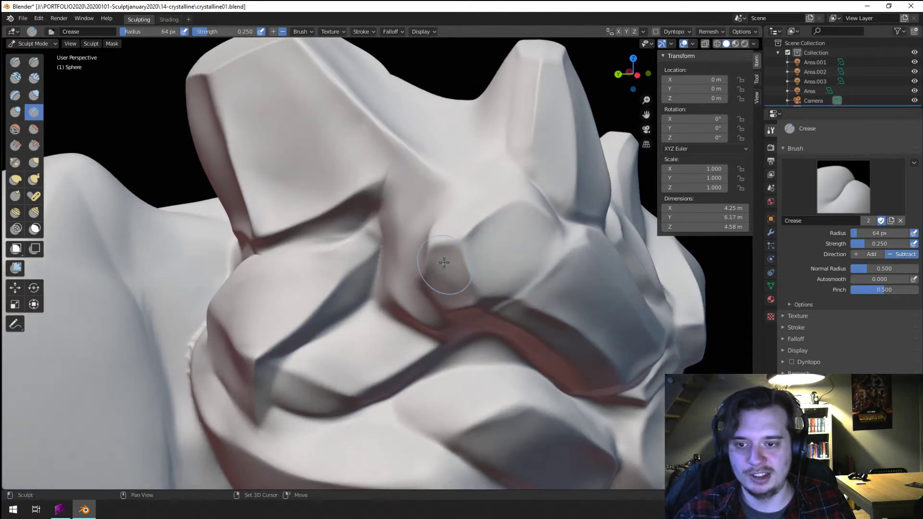
pyautogui.keyDown('ctrl'); pyautogui.moveTo(441, 270); pyautogui.dragTo(429, 270); pyautogui.keyUp('ctrl')
# - Refine the creases between the brow lump and the horn's base with the Crease brush at 38 px
pyautogui.moveTo(449, 245); pyautogui.dragTo(425, 247, button='middle')
pyautogui.press('f')
pyautogui.click(363, 287)
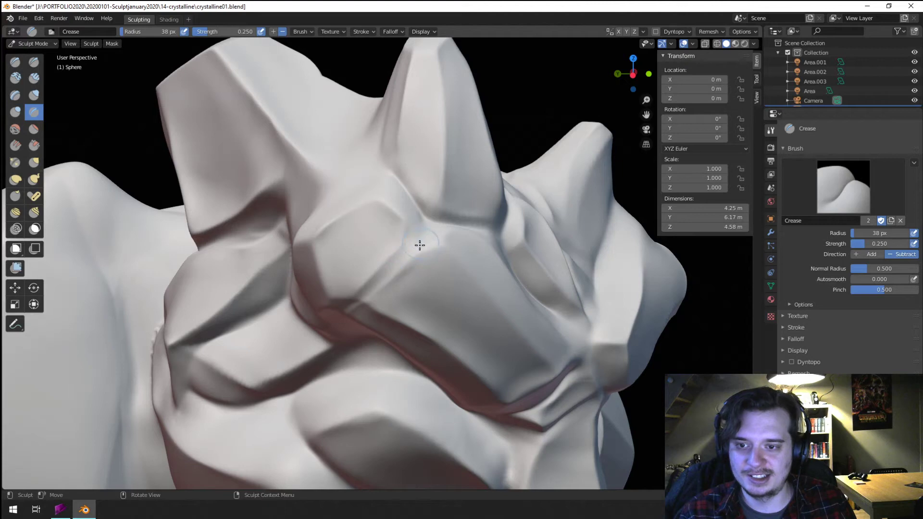
pyautogui.moveTo(421, 217); pyautogui.dragTo(389, 248, button='middle')
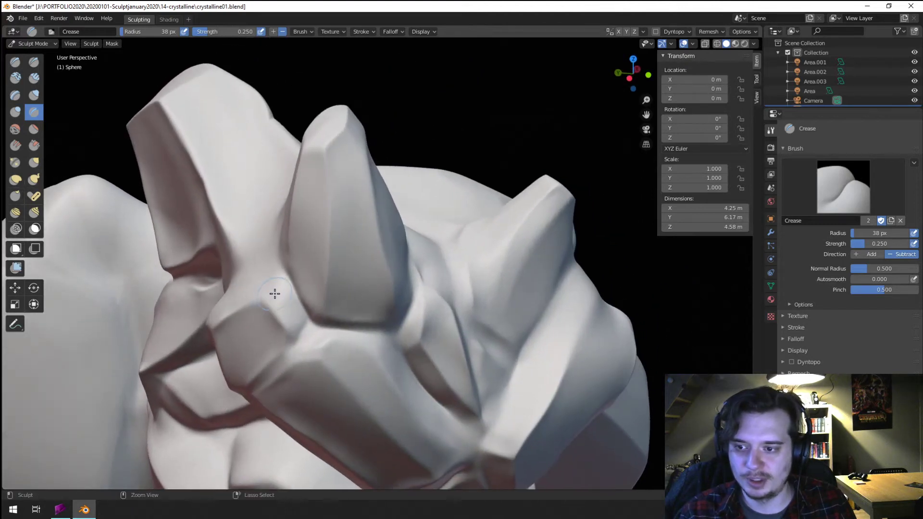
pyautogui.moveTo(278, 270); pyautogui.dragTo(385, 239, button='middle')
# - Set the Crease brush's strength to 0.291 and enlarge its radius to 54 px, 63 px and finally 110 px
pyautogui.hotkey('shift', 'f')
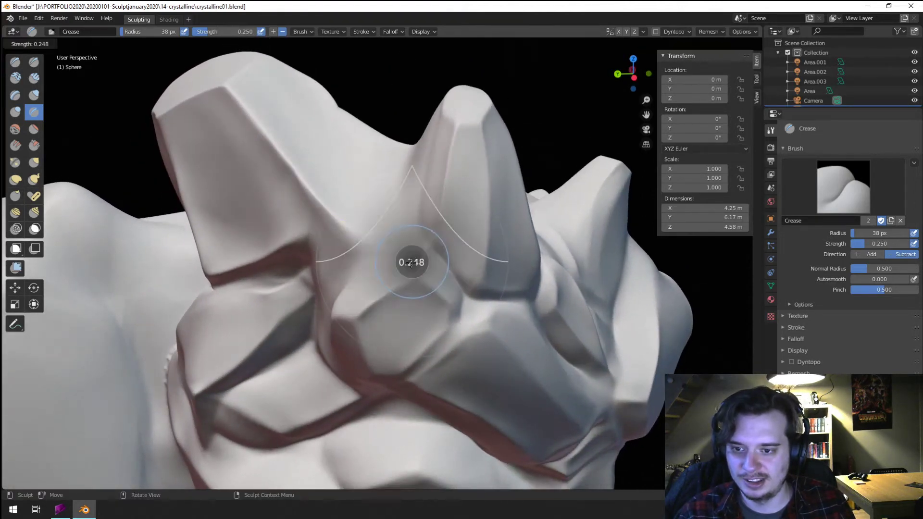
pyautogui.click(409, 261)
pyautogui.click(400, 277)
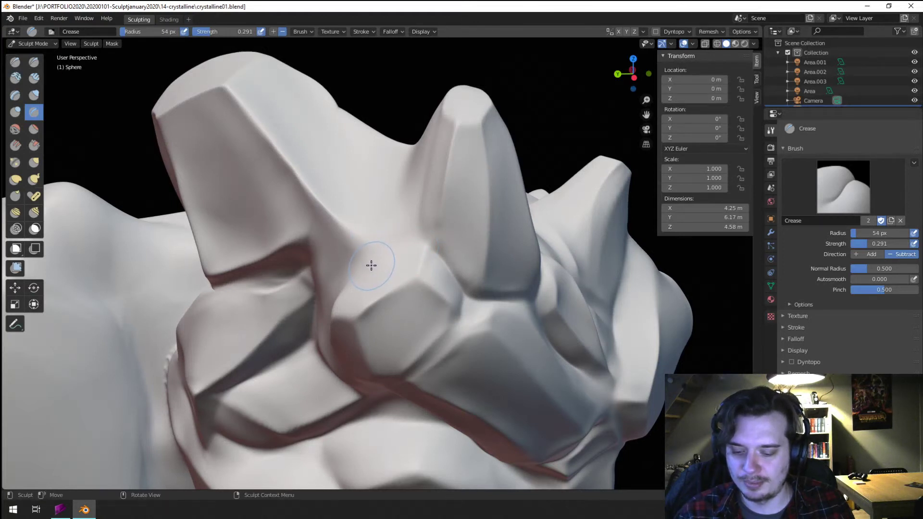
pyautogui.press('f')
pyautogui.click(375, 269)
pyautogui.press('f')
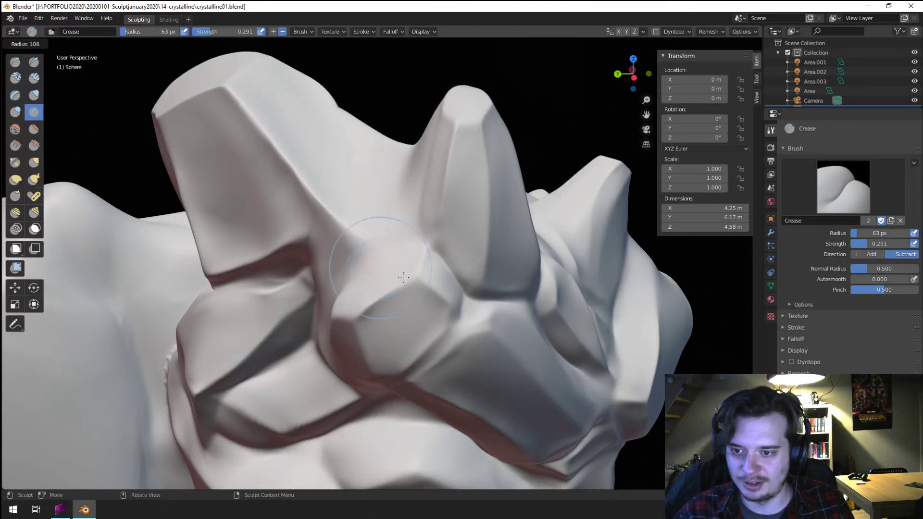
pyautogui.click(379, 275)
# - Try adjusting the Crease brush's angle, and raise its strength to 1.000
pyautogui.hotkey('ctrl', 'f')
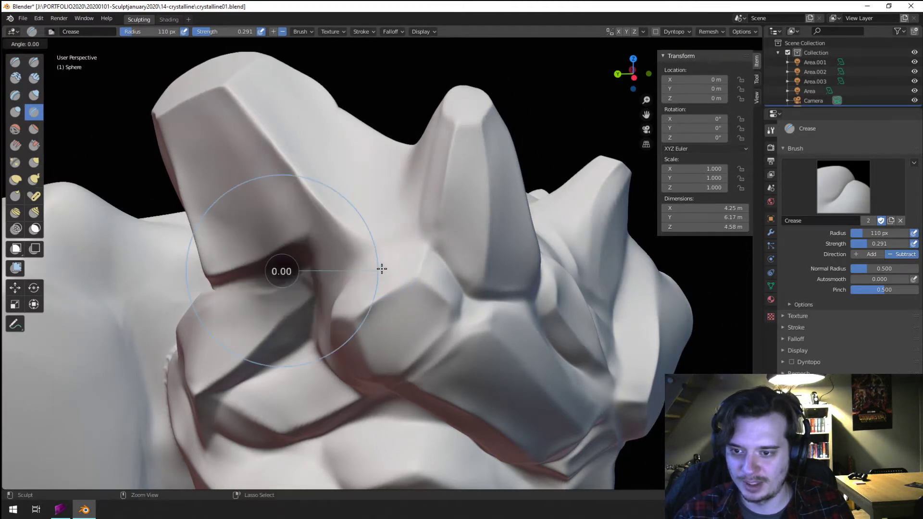
pyautogui.click(365, 290)
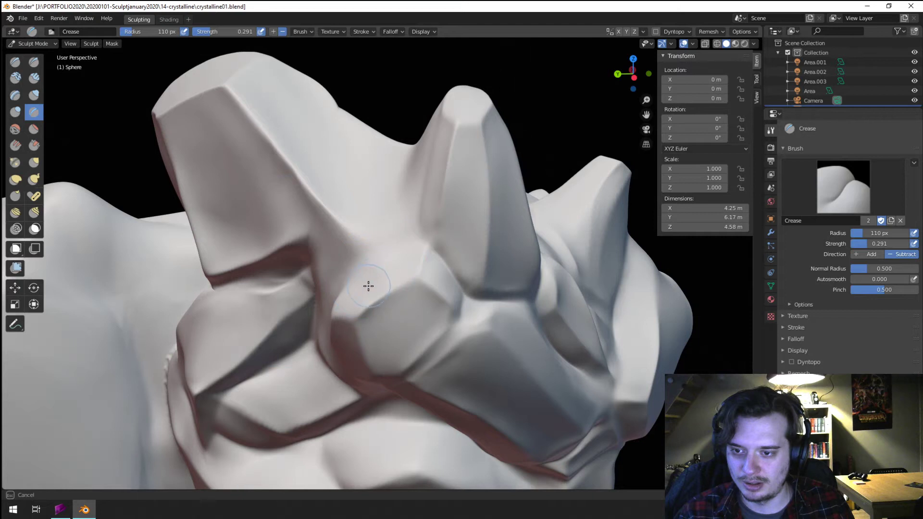
pyautogui.hotkey('ctrl', 'f')
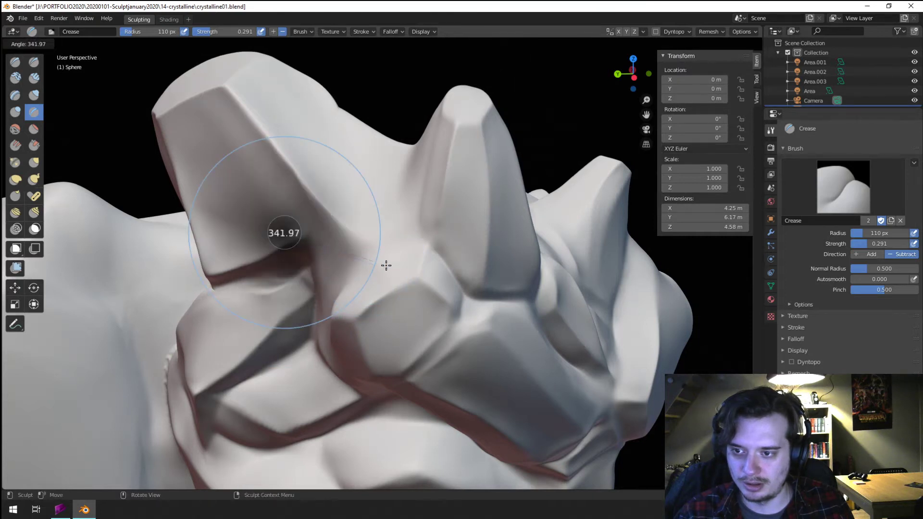
pyautogui.click(351, 297)
pyautogui.hotkey('shift', 'f')
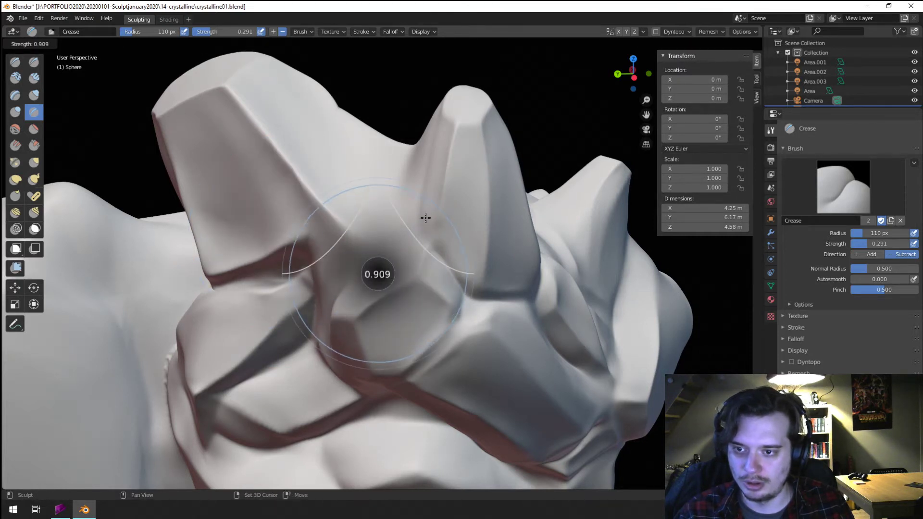
pyautogui.click(461, 229)
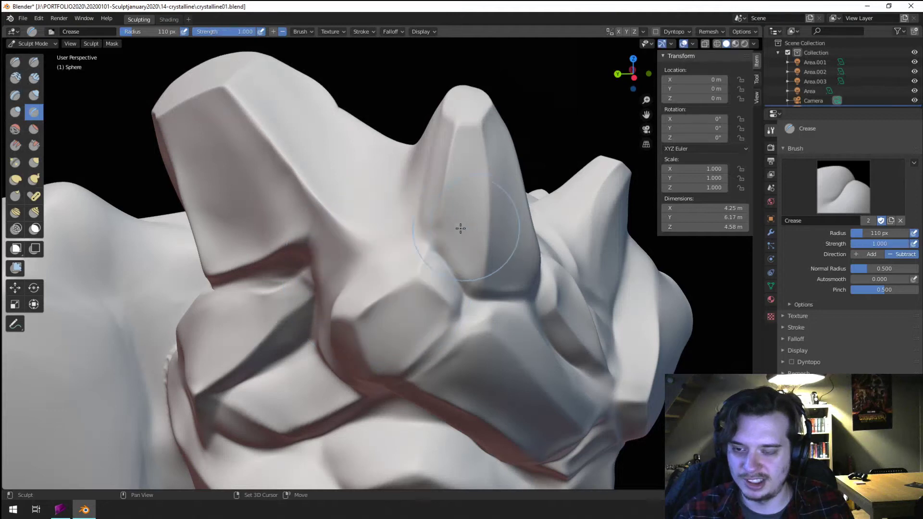
# - Test fine strokes above the brow with the Crease brush reduced to 58 px and then 5 px, and undo them
pyautogui.press('f')
pyautogui.click(384, 238)
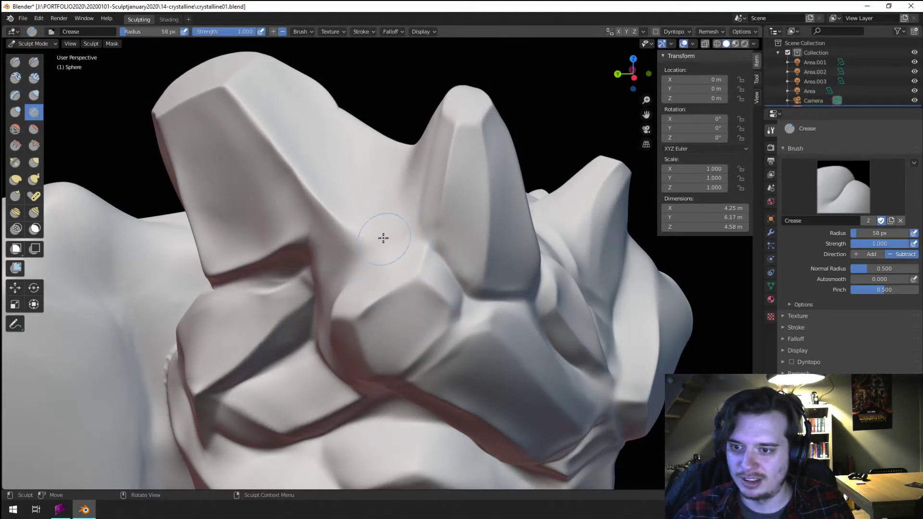
pyautogui.press('f')
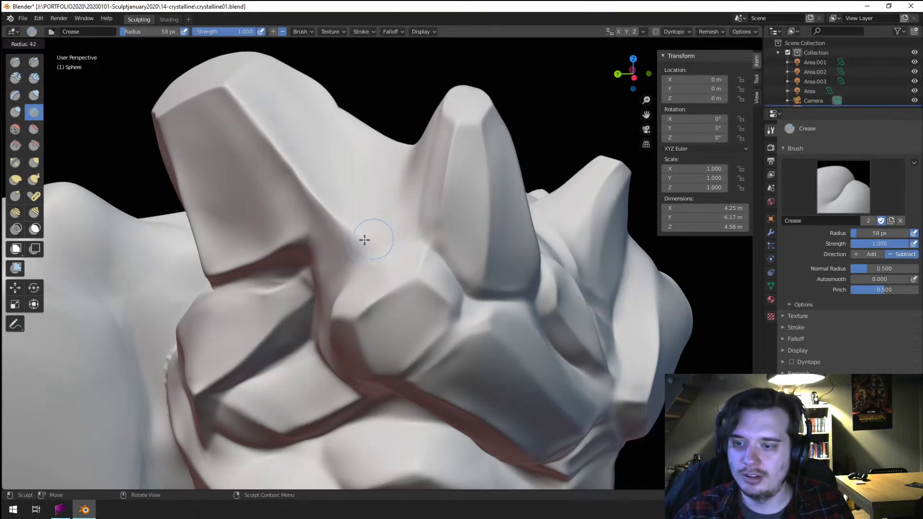
pyautogui.click(346, 242)
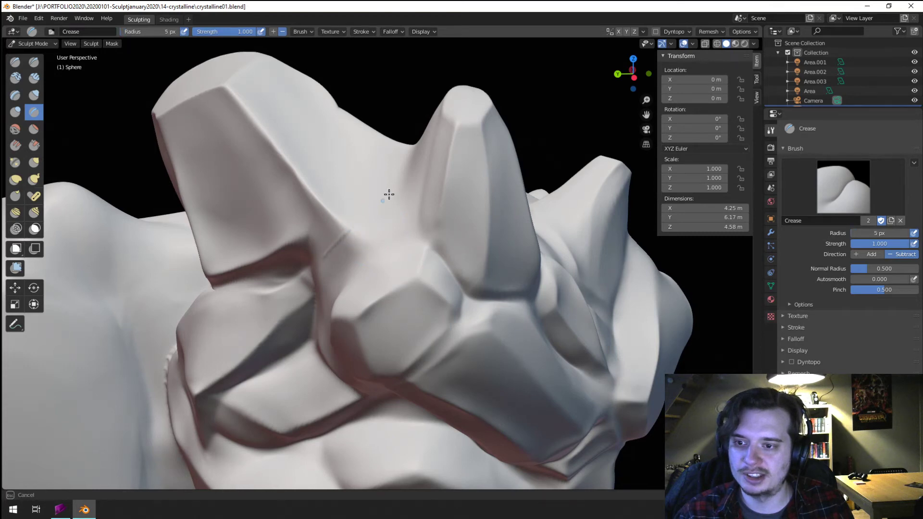
pyautogui.moveTo(389, 194); pyautogui.dragTo(398, 185)
pyautogui.moveTo(385, 192)
pyautogui.mouseDown(button='middle')
pyautogui.moveTo(421, 204)
pyautogui.moveTo(414, 197)
pyautogui.moveTo(383, 239)
pyautogui.moveTo(364, 242)
pyautogui.mouseUp(button='middle')
pyautogui.hotkey('ctrl', 'z')
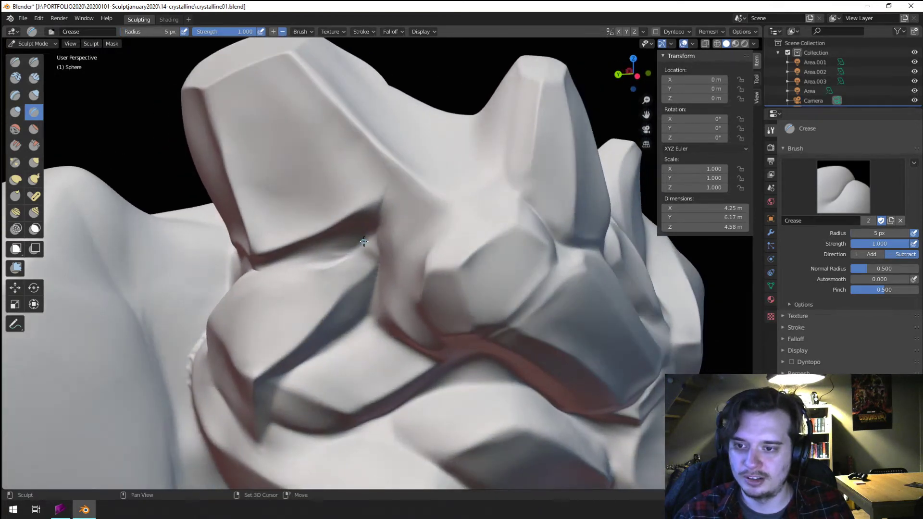
# - Vary the Crease brush's strength between 0.691 and 0.000, and settle it at 0.558
pyautogui.hotkey('shift', 'f')
pyautogui.hotkey('shift', 'f')
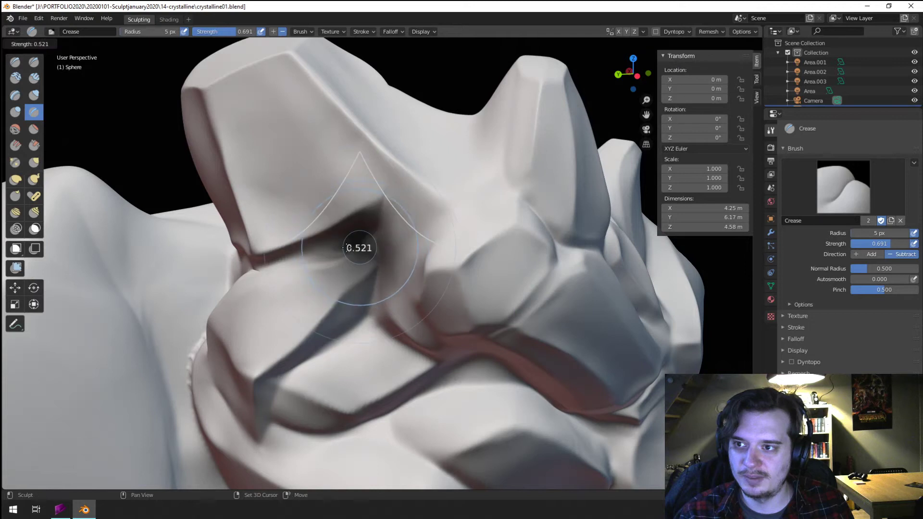
pyautogui.click(312, 245)
pyautogui.hotkey('shift', 'f')
pyautogui.click(295, 244)
pyautogui.hotkey('shift', 'f')
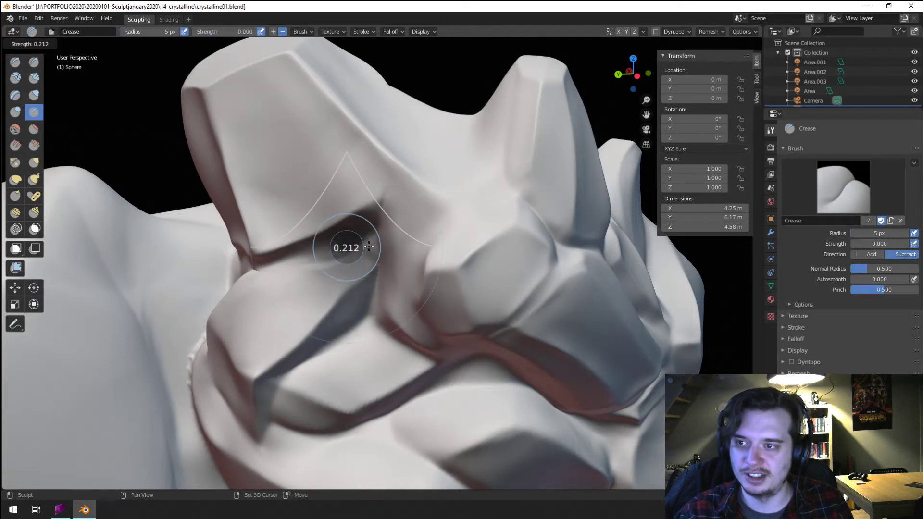
pyautogui.click(380, 221)
# - Check the Crease brush's falloff curve and set the brush radius to 70 px
pyautogui.click(396, 31)
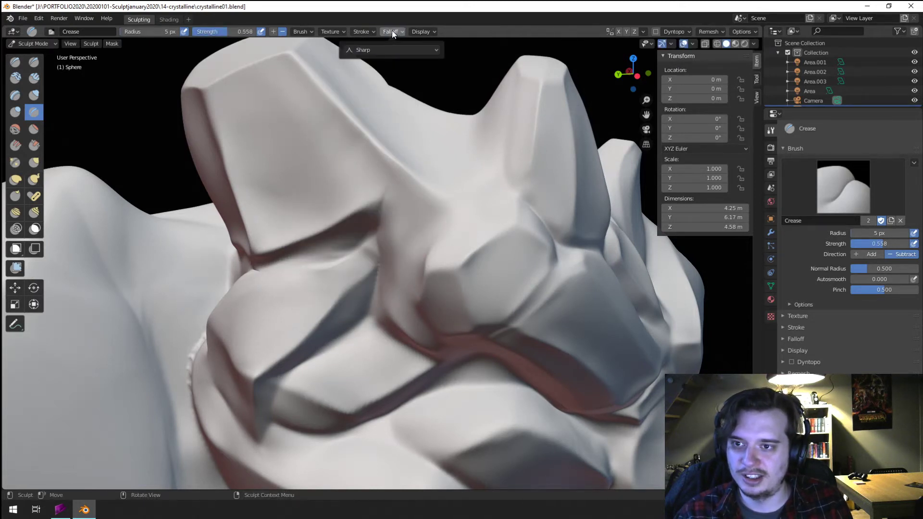
pyautogui.press('f')
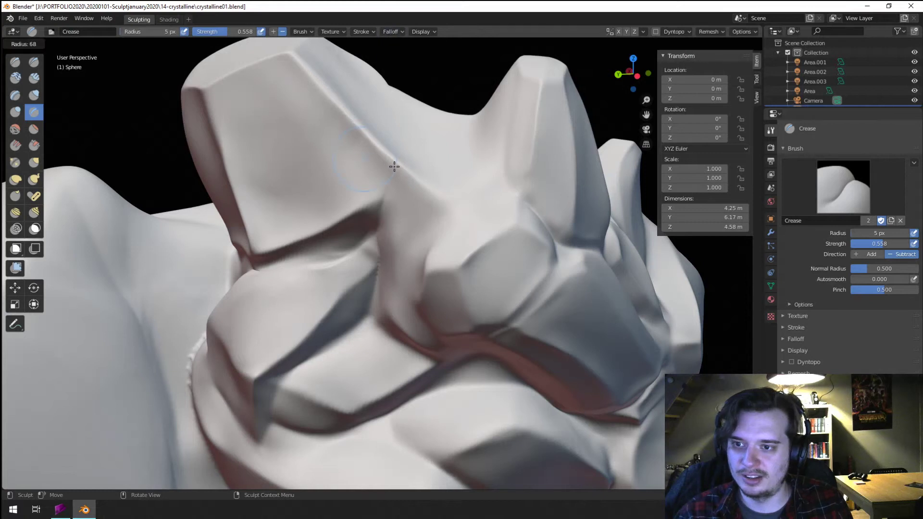
pyautogui.click(390, 185)
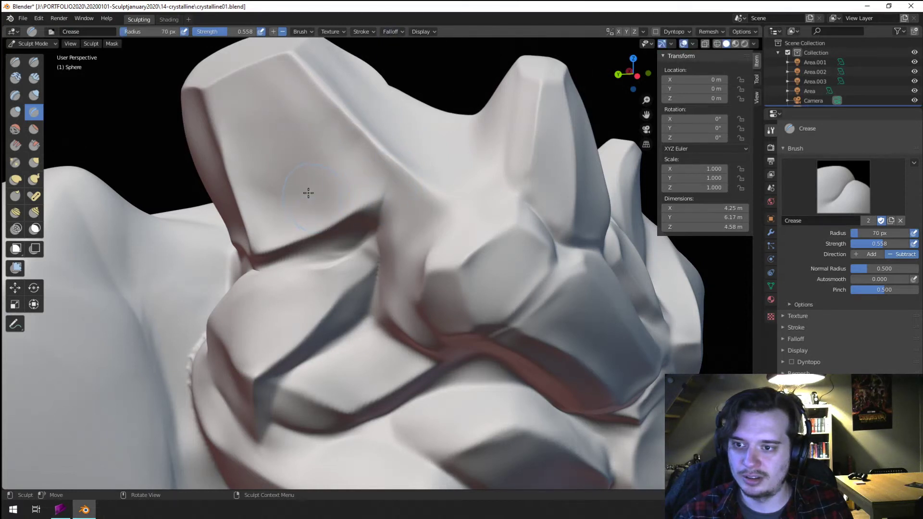
# - Test Crease strokes on the large plane above the brow at strength 1.000 and radii down to 35 px, and undo them
pyautogui.moveTo(308, 193); pyautogui.dragTo(309, 149)
pyautogui.hotkey('ctrl', 'z')
pyautogui.moveTo(245, 32); pyautogui.dragTo(284, 43)
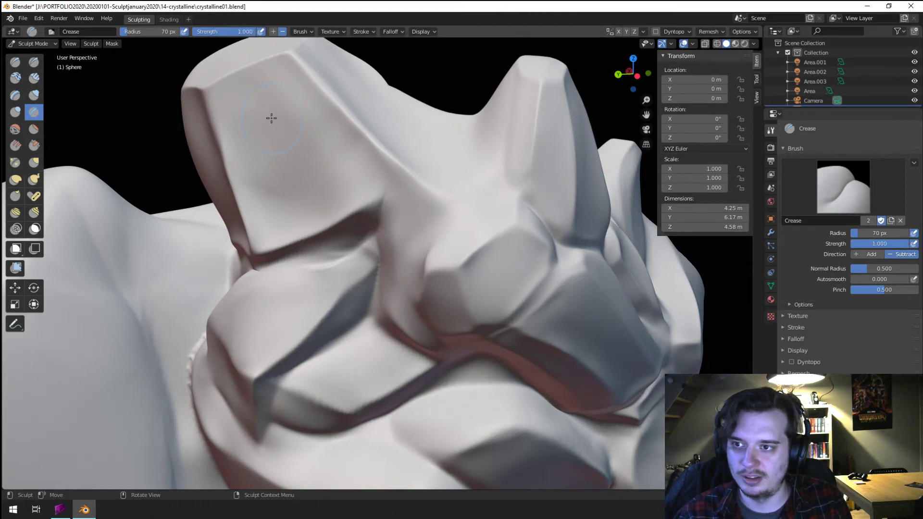
pyautogui.moveTo(272, 118)
pyautogui.mouseDown()
pyautogui.moveTo(282, 181)
pyautogui.moveTo(288, 159)
pyautogui.mouseUp()
pyautogui.hotkey('ctrl', 'z')
pyautogui.press('f')
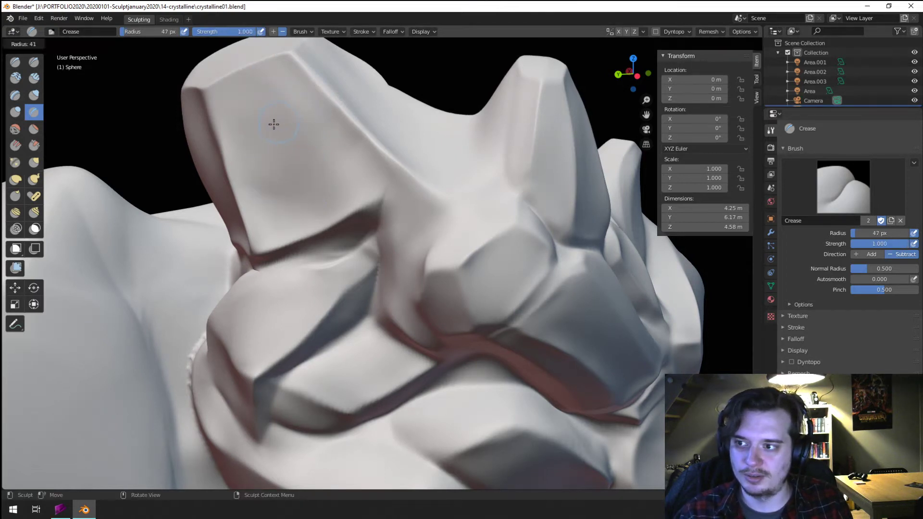
pyautogui.click(273, 124)
pyautogui.moveTo(286, 94)
pyautogui.mouseDown()
pyautogui.moveTo(264, 144)
pyautogui.moveTo(276, 202)
pyautogui.moveTo(262, 134)
pyautogui.moveTo(327, 77)
pyautogui.moveTo(296, 219)
pyautogui.mouseUp()
pyautogui.hotkey('ctrl', 'z')
pyautogui.hotkey('ctrl', 'z')
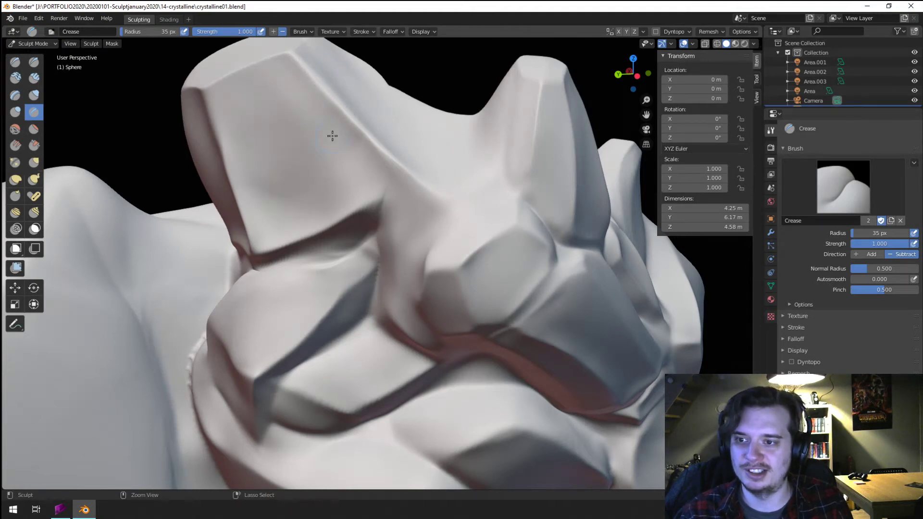
# - Sharpen the lower edge of the large plane above the brow with a 42 px Crease brush, and reduce the strength to 0.412
pyautogui.moveTo(332, 136); pyautogui.dragTo(352, 154, button='middle')
pyautogui.press('f')
pyautogui.click(379, 177)
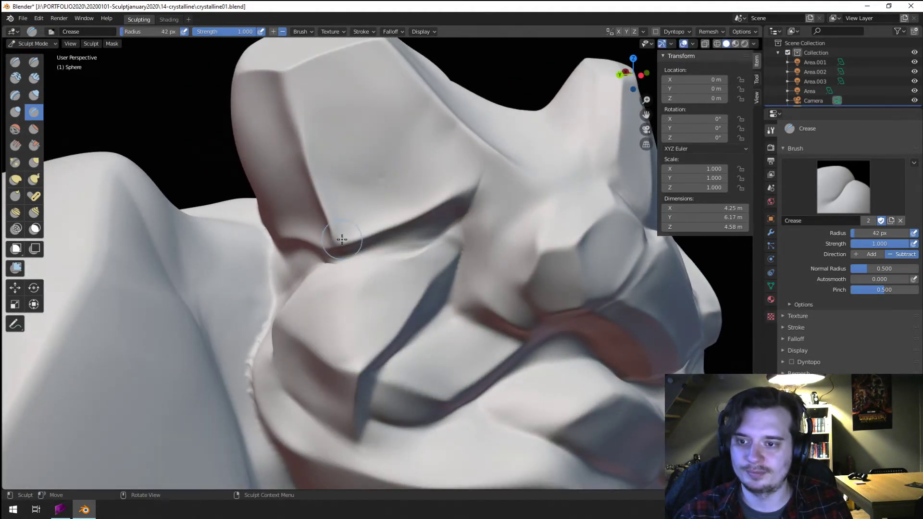
pyautogui.press('f')
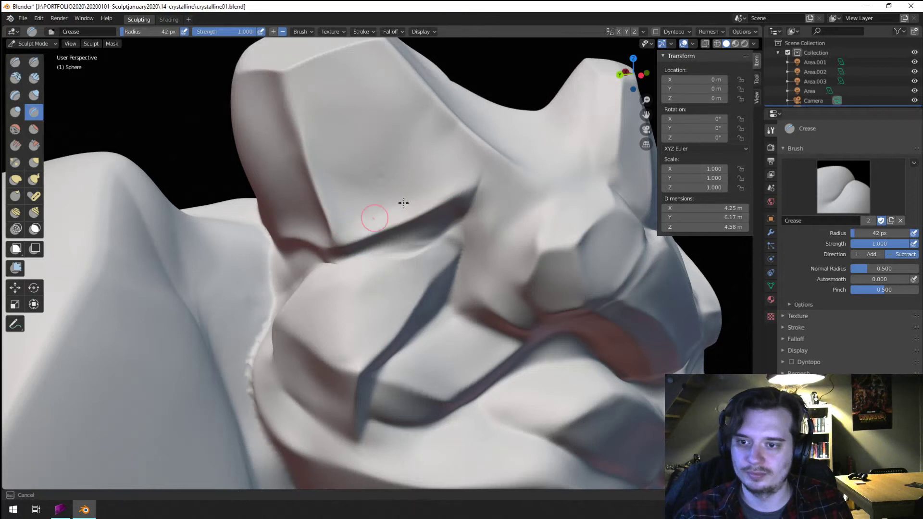
pyautogui.press('Escape')
pyautogui.press('f')
pyautogui.press('Escape')
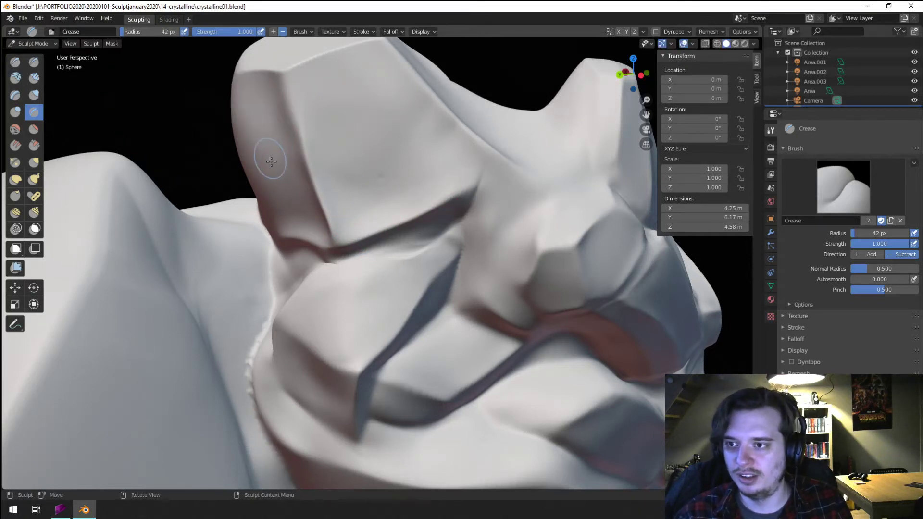
pyautogui.hotkey('shift', 'f')
pyautogui.click(260, 174)
pyautogui.moveTo(260, 175); pyautogui.dragTo(303, 179, button='middle')
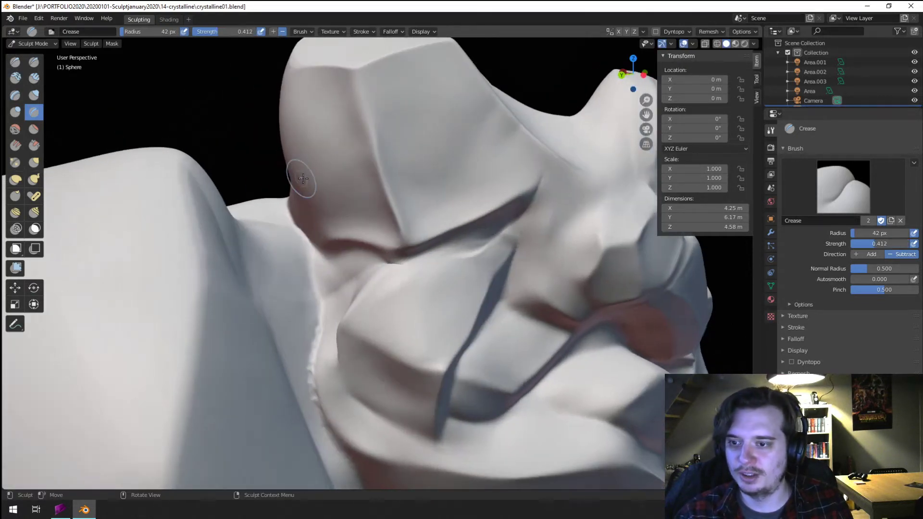
# - Build up the large plane above the brow with Clay Strips at 77 px, and smooth it with the radius raised to 148 px
pyautogui.press('c')
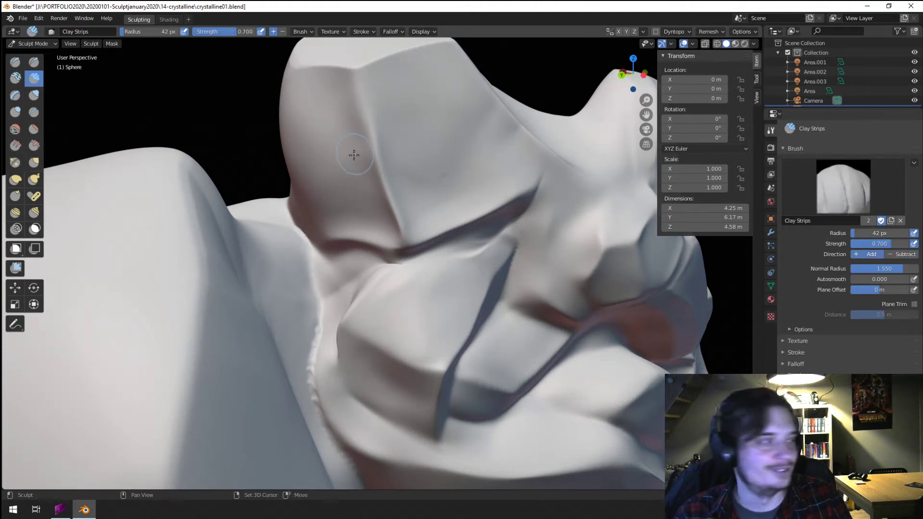
pyautogui.moveTo(354, 155); pyautogui.dragTo(341, 181, button='middle')
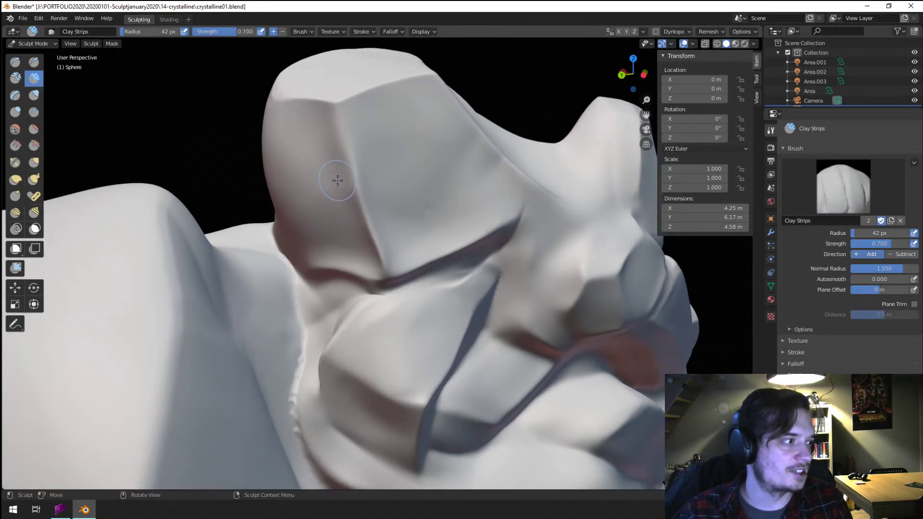
pyautogui.moveTo(335, 182); pyautogui.dragTo(320, 188, button='middle')
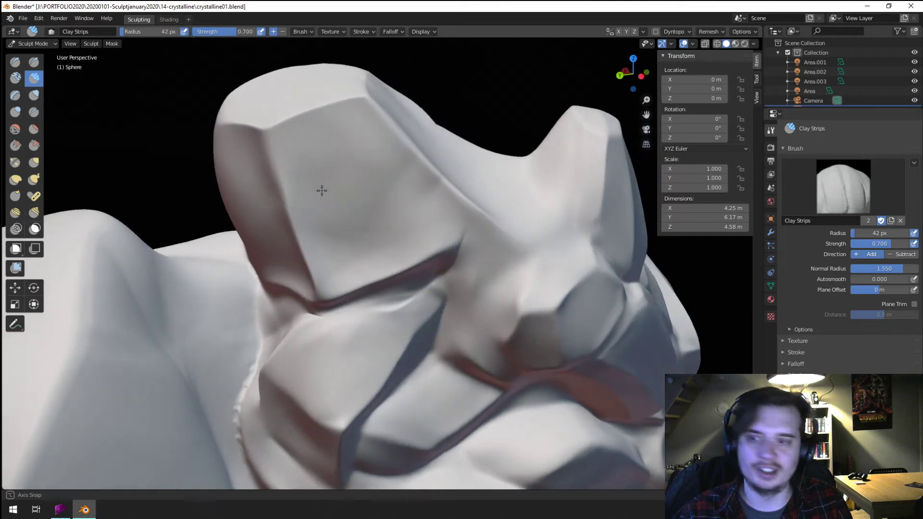
pyautogui.press('f')
pyautogui.click(290, 165)
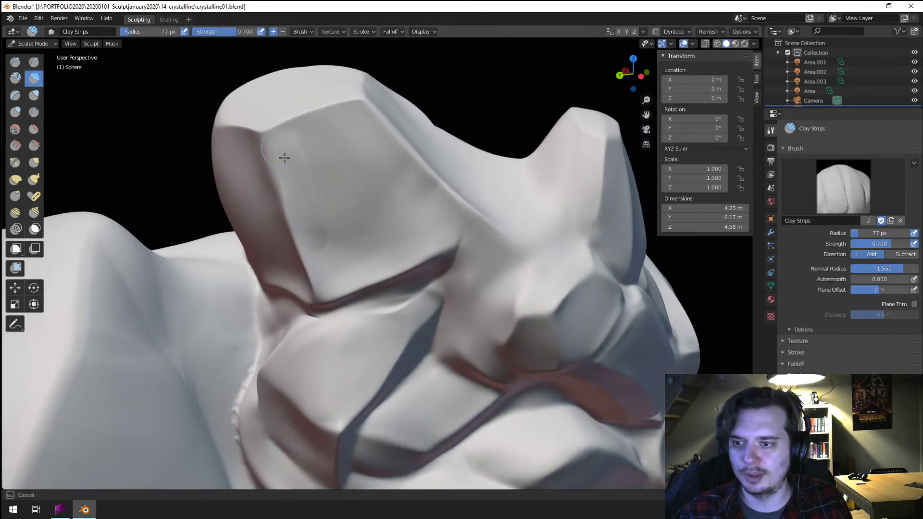
pyautogui.moveTo(284, 139)
pyautogui.mouseDown()
pyautogui.moveTo(336, 252)
pyautogui.moveTo(431, 253)
pyautogui.moveTo(392, 206)
pyautogui.moveTo(406, 221)
pyautogui.mouseUp()
pyautogui.press('f')
pyautogui.moveTo(331, 251)
pyautogui.keyDown('shift'); pyautogui.mouseDown()
pyautogui.moveTo(313, 130)
pyautogui.moveTo(341, 138)
pyautogui.moveTo(420, 200)
pyautogui.moveTo(396, 169)
pyautogui.mouseUp(); pyautogui.keyUp('shift')
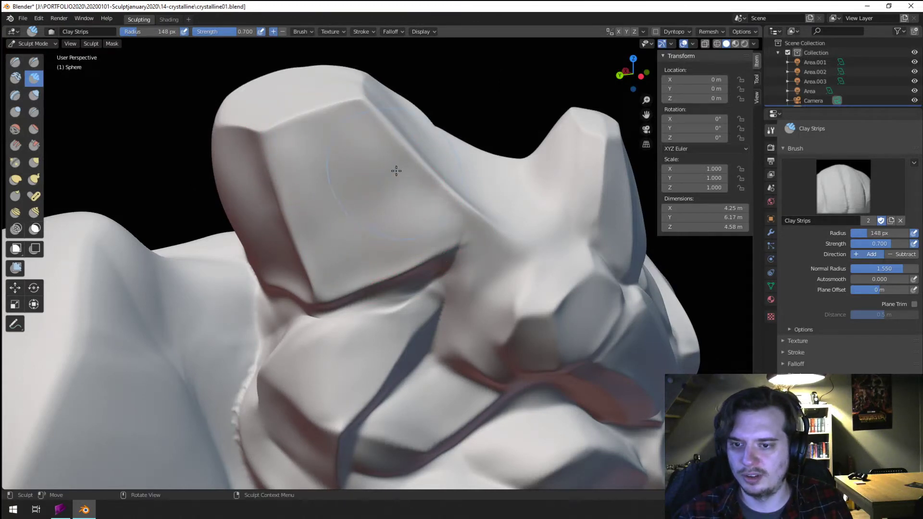
pyautogui.moveTo(396, 169); pyautogui.dragTo(354, 175, button='middle')
# - Deepen the groove between plane and brow with a 33 px Crease brush, and cut a vertical facet edge beside its inner end at 52 px
pyautogui.click(34, 112)
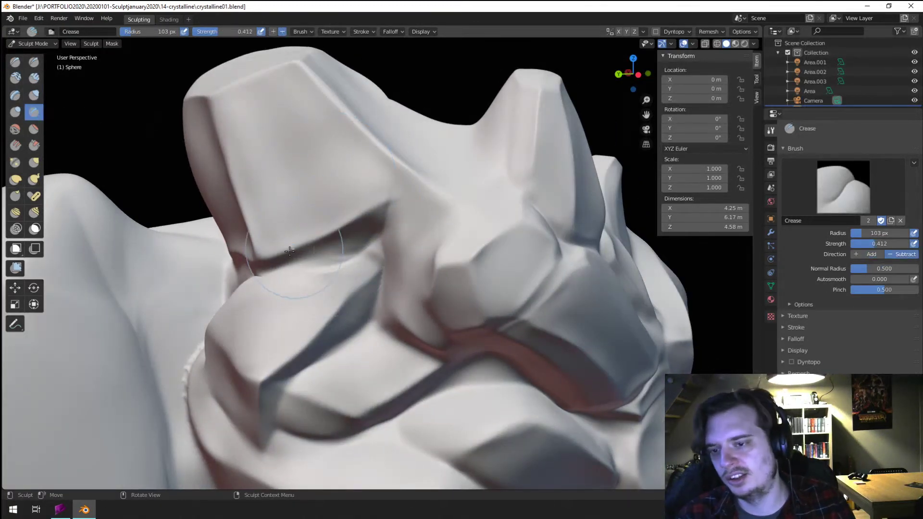
pyautogui.moveTo(305, 266)
pyautogui.mouseDown()
pyautogui.moveTo(367, 233)
pyautogui.moveTo(308, 255)
pyautogui.moveTo(368, 222)
pyautogui.mouseUp()
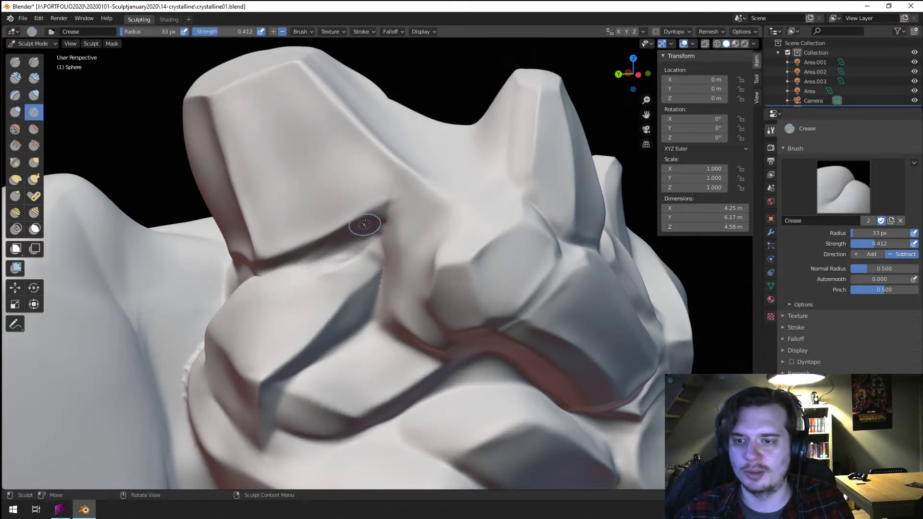
pyautogui.press('f')
pyautogui.click(383, 203)
pyautogui.moveTo(412, 230); pyautogui.dragTo(480, 237, button='middle')
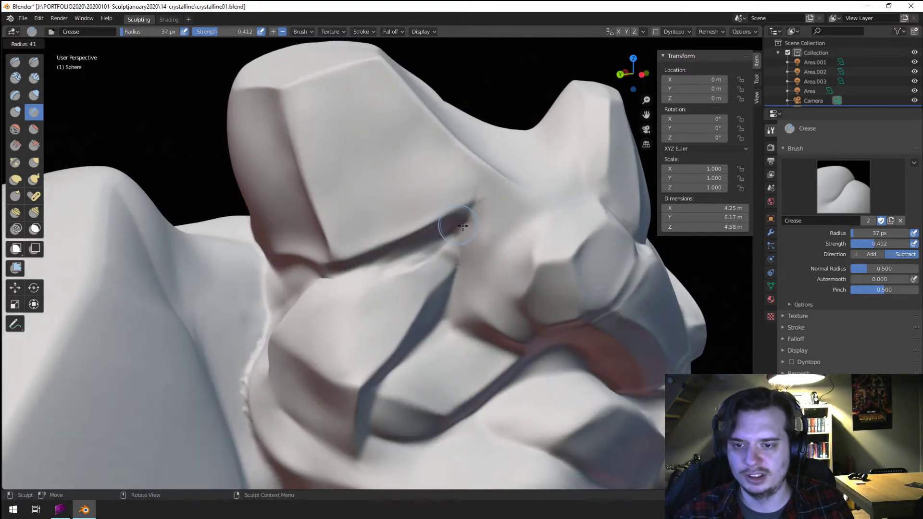
pyautogui.press('f')
pyautogui.click(490, 230)
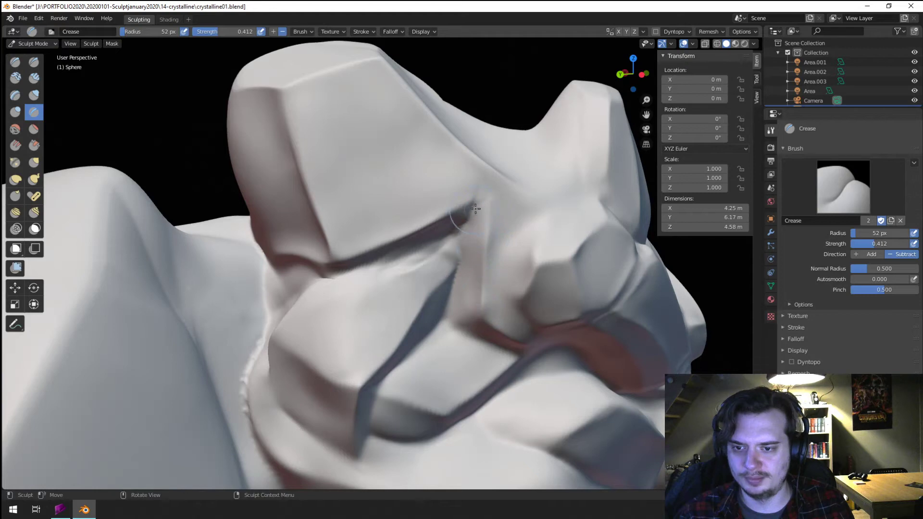
pyautogui.moveTo(469, 216); pyautogui.dragTo(301, 289, button='middle')
# - Sharpen the brow's lower ridge and the groove above it with the Crease brush enlarged to 82 px
pyautogui.press('g')
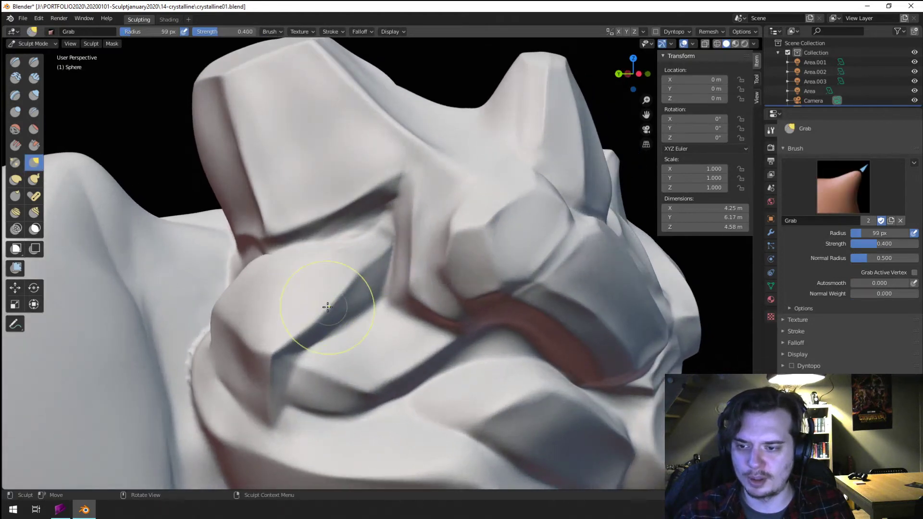
pyautogui.click(36, 112)
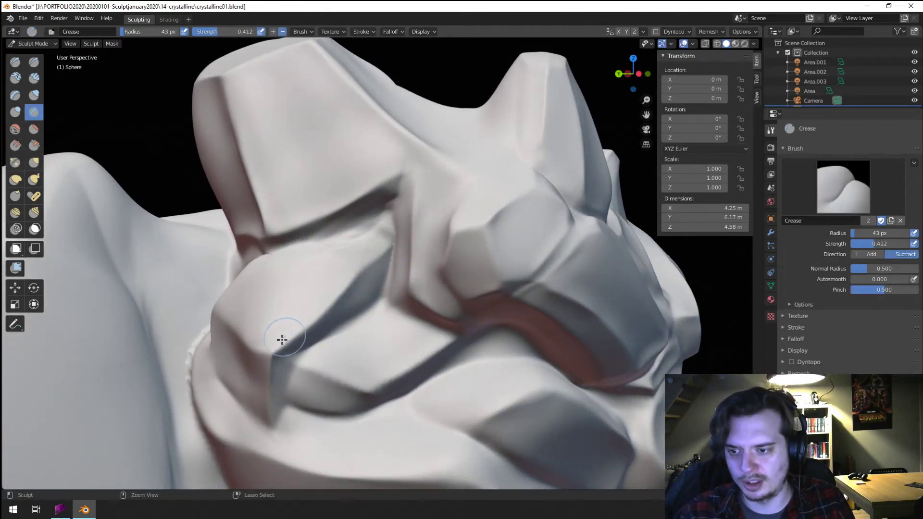
pyautogui.press('f')
pyautogui.moveTo(297, 333); pyautogui.dragTo(294, 329)
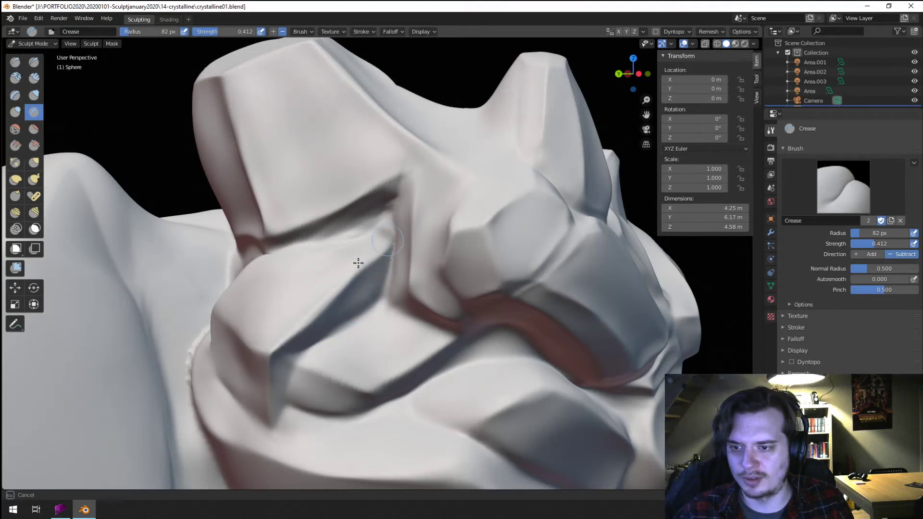
pyautogui.moveTo(358, 263); pyautogui.dragTo(350, 280)
pyautogui.moveTo(387, 201); pyautogui.dragTo(307, 232)
pyautogui.moveTo(392, 191); pyautogui.dragTo(303, 236)
pyautogui.moveTo(300, 240)
pyautogui.mouseDown(button='middle')
pyautogui.moveTo(363, 237)
pyautogui.moveTo(383, 212)
pyautogui.mouseUp(button='middle')
pyautogui.moveTo(383, 212); pyautogui.dragTo(413, 207)
# - Reshape the area around the groove above the brow with the Grab brush enlarged to 172 px
pyautogui.press('g')
pyautogui.moveTo(396, 200); pyautogui.dragTo(393, 252, button='middle')
pyautogui.press(']')
pyautogui.press(']')
pyautogui.press(']')
pyautogui.press(']')
pyautogui.press(']')
pyautogui.moveTo(378, 233); pyautogui.dragTo(352, 184)
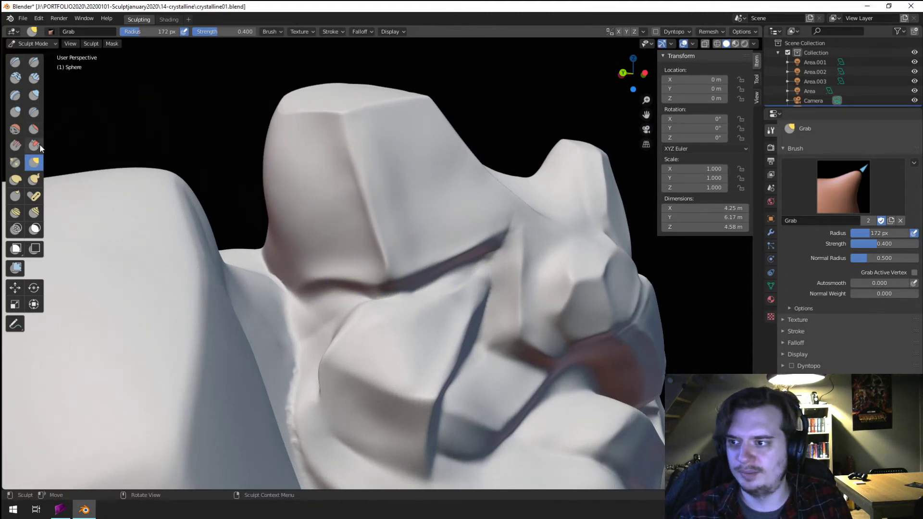
# - Tighten the large plane's side edge with the Pinch brush at 107 px, and its lower edge along the groove at 91 px
pyautogui.click(15, 162)
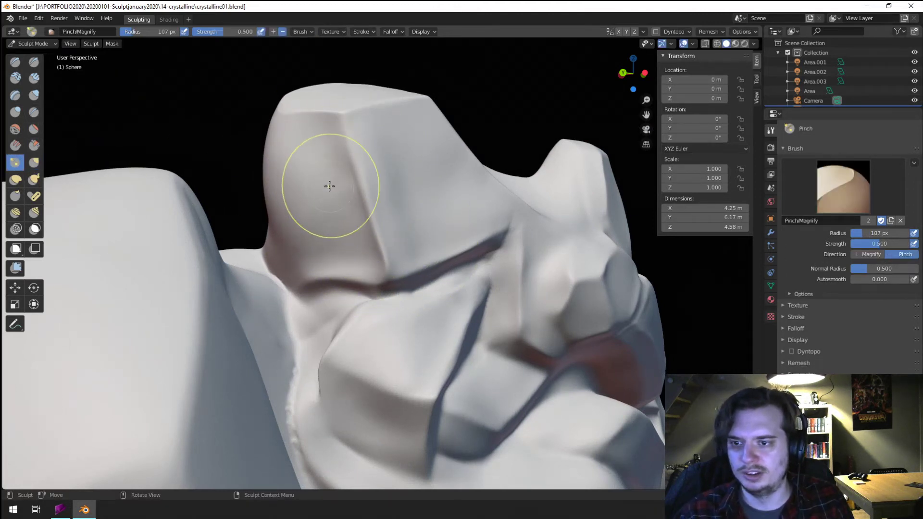
pyautogui.moveTo(371, 150); pyautogui.dragTo(371, 186)
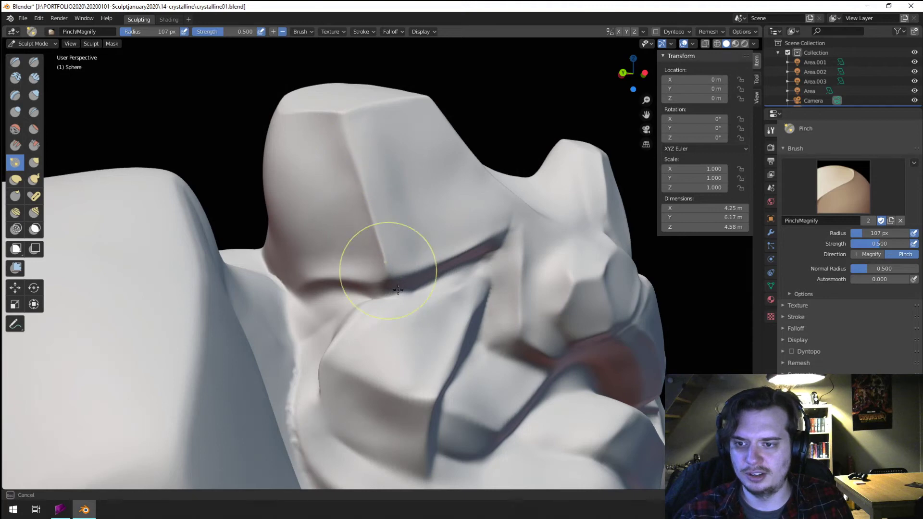
pyautogui.moveTo(382, 258); pyautogui.dragTo(295, 210, button='middle')
pyautogui.press('f')
pyautogui.click(289, 224)
pyautogui.moveTo(299, 237); pyautogui.dragTo(370, 206)
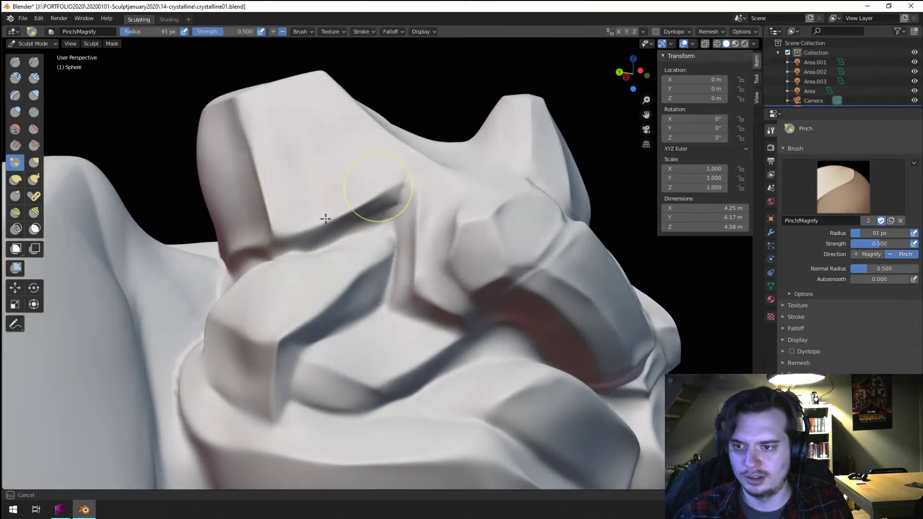
# - Pinch the brow's upper ridge and the groove's outer end with the radius at 58 px and 110 px
pyautogui.moveTo(371, 207); pyautogui.dragTo(276, 272, button='middle')
pyautogui.moveTo(275, 272)
pyautogui.mouseDown()
pyautogui.moveTo(284, 257)
pyautogui.moveTo(340, 243)
pyautogui.moveTo(360, 261)
pyautogui.moveTo(408, 247)
pyautogui.mouseUp()
pyautogui.moveTo(409, 247)
pyautogui.mouseDown(button='middle')
pyautogui.moveTo(361, 274)
pyautogui.moveTo(334, 367)
pyautogui.mouseUp(button='middle')
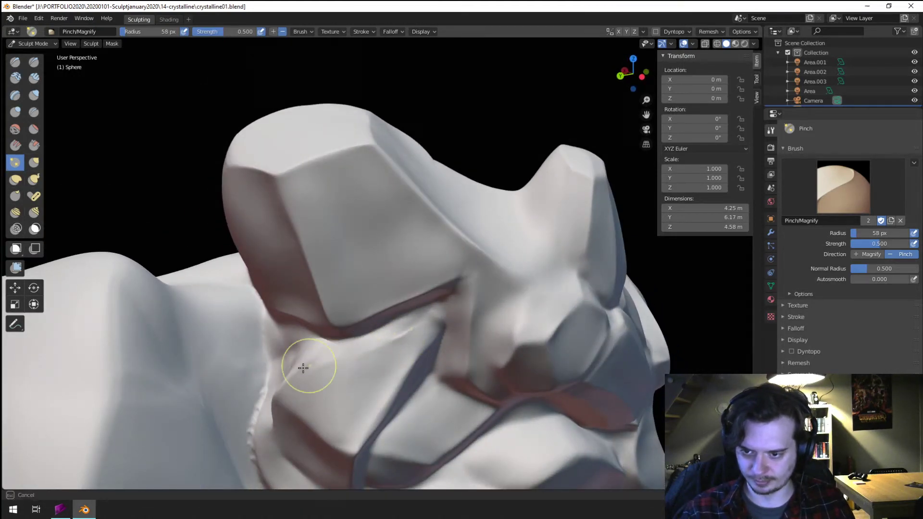
pyautogui.moveTo(351, 324); pyautogui.dragTo(370, 337, button='middle')
pyautogui.press('f')
pyautogui.click(380, 339)
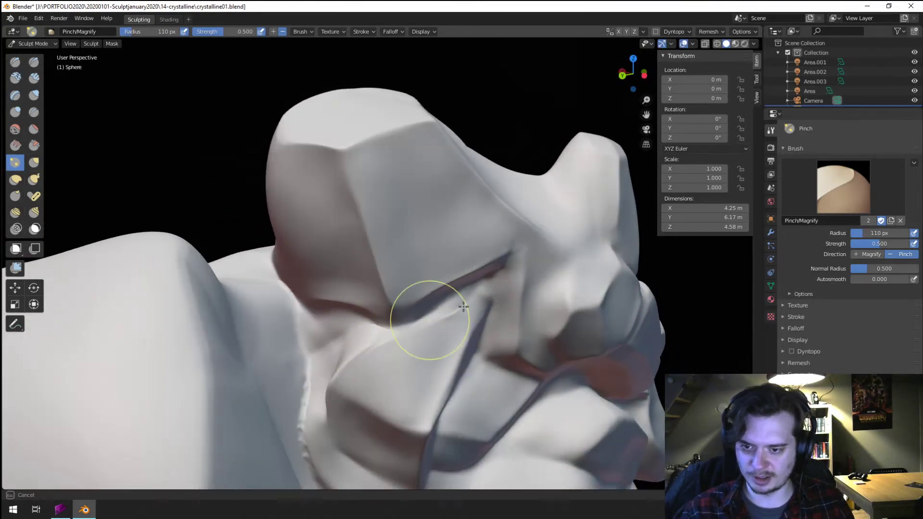
# - Flatten the brow's outer facets and lower ridge with the Scrape brush at strength 1.000
pyautogui.press('g')
pyautogui.moveTo(392, 320)
pyautogui.mouseDown(button='middle')
pyautogui.moveTo(351, 382)
pyautogui.moveTo(329, 330)
pyautogui.moveTo(338, 261)
pyautogui.moveTo(370, 250)
pyautogui.mouseUp(button='middle')
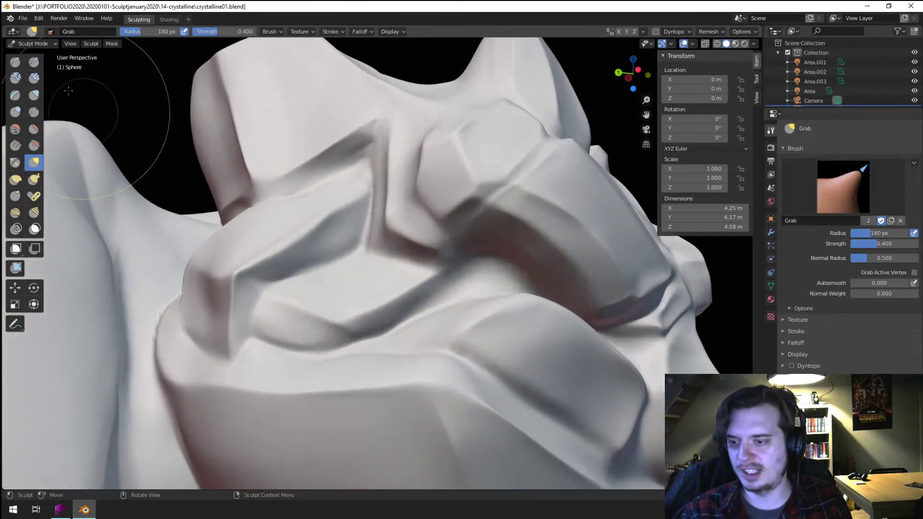
pyautogui.click(34, 129)
pyautogui.click(34, 144)
pyautogui.press('f')
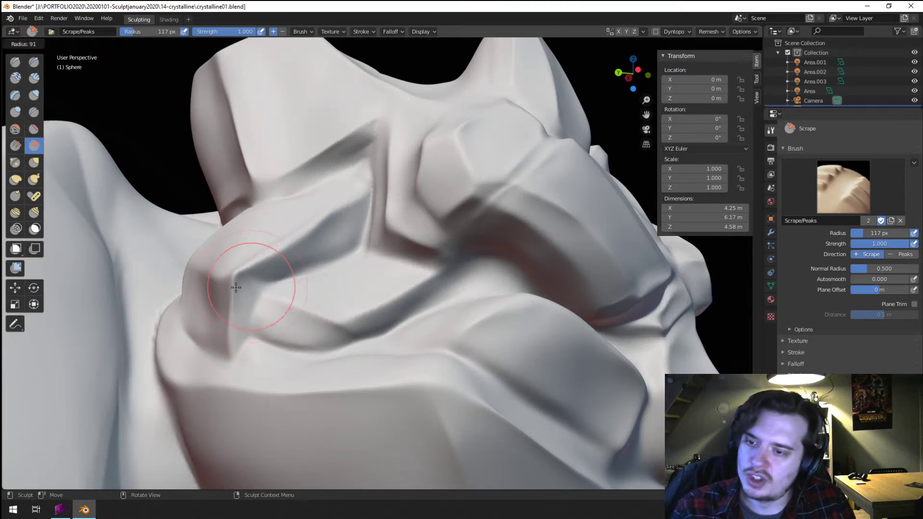
pyautogui.click(258, 282)
pyautogui.moveTo(263, 276)
pyautogui.mouseDown()
pyautogui.moveTo(300, 243)
pyautogui.moveTo(277, 270)
pyautogui.moveTo(298, 231)
pyautogui.moveTo(319, 244)
pyautogui.moveTo(280, 237)
pyautogui.mouseUp()
pyautogui.moveTo(280, 237); pyautogui.dragTo(323, 287, button='middle')
pyautogui.press('f')
pyautogui.click(345, 288)
pyautogui.moveTo(303, 315)
pyautogui.mouseDown()
pyautogui.moveTo(324, 356)
pyautogui.moveTo(298, 328)
pyautogui.moveTo(358, 347)
pyautogui.moveTo(299, 313)
pyautogui.moveTo(319, 315)
pyautogui.moveTo(313, 298)
pyautogui.mouseUp()
# - Pull the brow's outer corner and the facet beneath it into shape with a 162 px Grab brush
pyautogui.press('g')
pyautogui.moveTo(313, 299); pyautogui.dragTo(288, 340, button='middle')
pyautogui.press('f')
pyautogui.click(306, 340)
pyautogui.moveTo(294, 347); pyautogui.dragTo(296, 371)
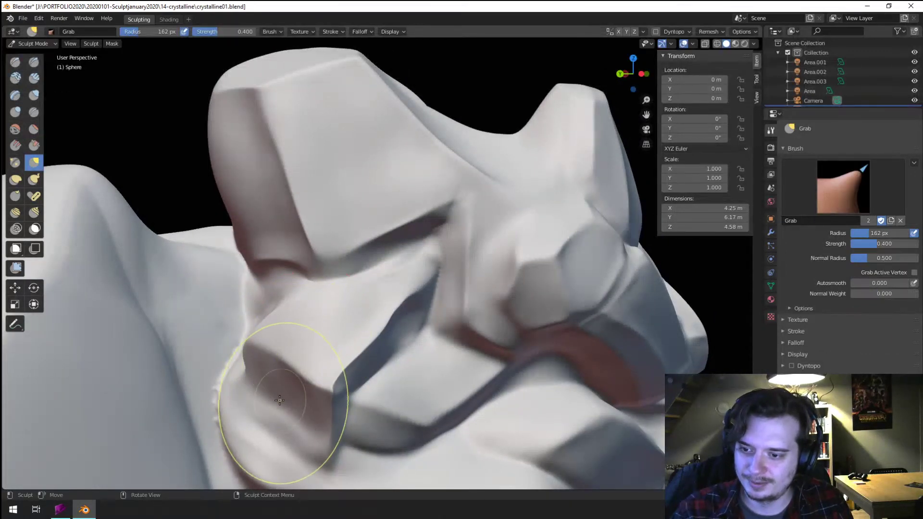
pyautogui.moveTo(282, 403); pyautogui.dragTo(280, 420)
# - Adjust the outer end of the brow with the Grab brush reduced to 147 px and 131 px
pyautogui.moveTo(277, 408); pyautogui.dragTo(241, 411, button='middle')
pyautogui.press('f')
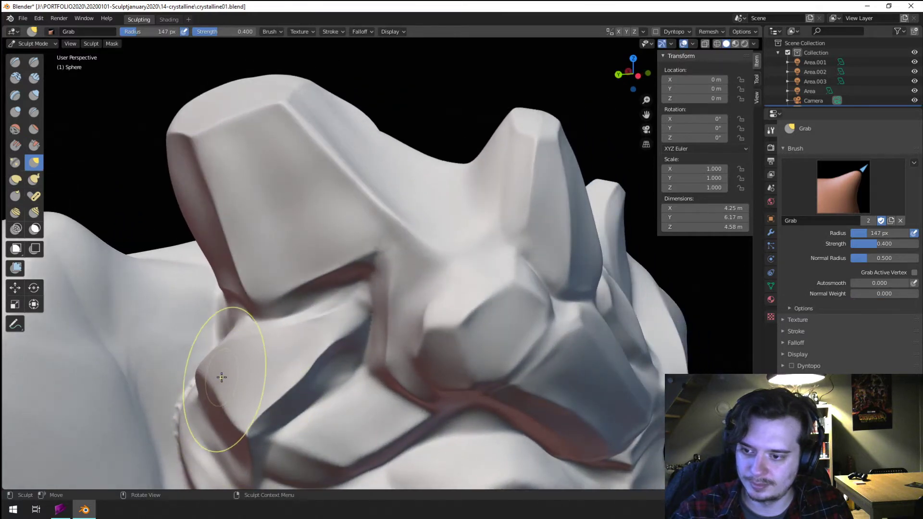
pyautogui.click(220, 381)
pyautogui.moveTo(220, 381)
pyautogui.mouseDown(button='middle')
pyautogui.moveTo(201, 369)
pyautogui.moveTo(206, 294)
pyautogui.moveTo(206, 320)
pyautogui.moveTo(247, 299)
pyautogui.mouseUp(button='middle')
pyautogui.press('f')
pyautogui.click(226, 277)
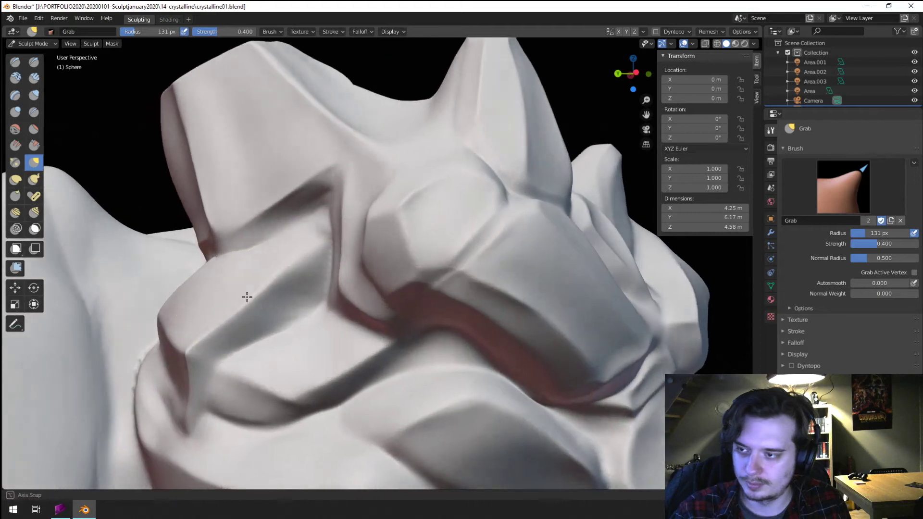
# - Crease the brow's lower ridge at 100 px and the facet edges beneath it at 64 px
pyautogui.click(33, 112)
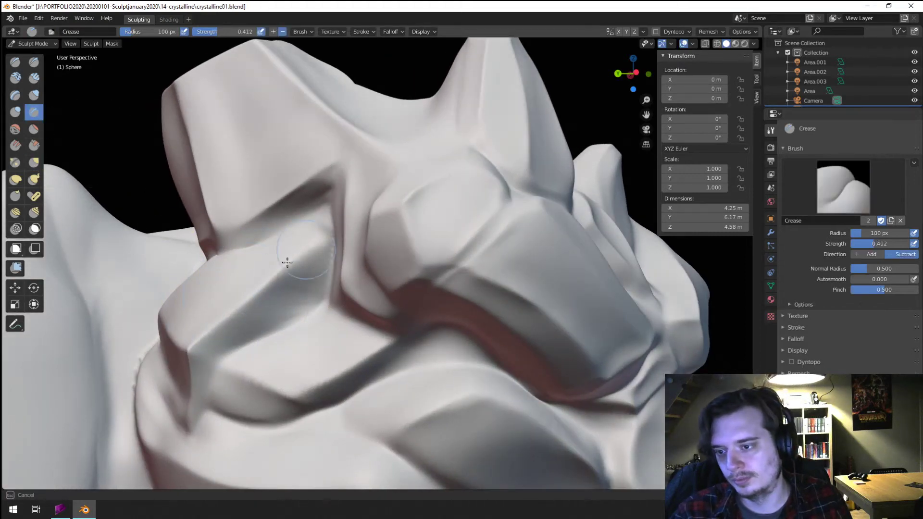
pyautogui.press('f')
pyautogui.moveTo(333, 303)
pyautogui.mouseDown()
pyautogui.moveTo(215, 361)
pyautogui.moveTo(208, 410)
pyautogui.moveTo(290, 417)
pyautogui.mouseUp()
# - Set the voxel size and remesh the whole bust with Fix Poles, Smooth Normals and Preserve Volume enabled
pyautogui.keyDown('ctrl'); pyautogui.moveTo(348, 329); pyautogui.dragTo(274, 309, button='middle'); pyautogui.keyUp('ctrl')
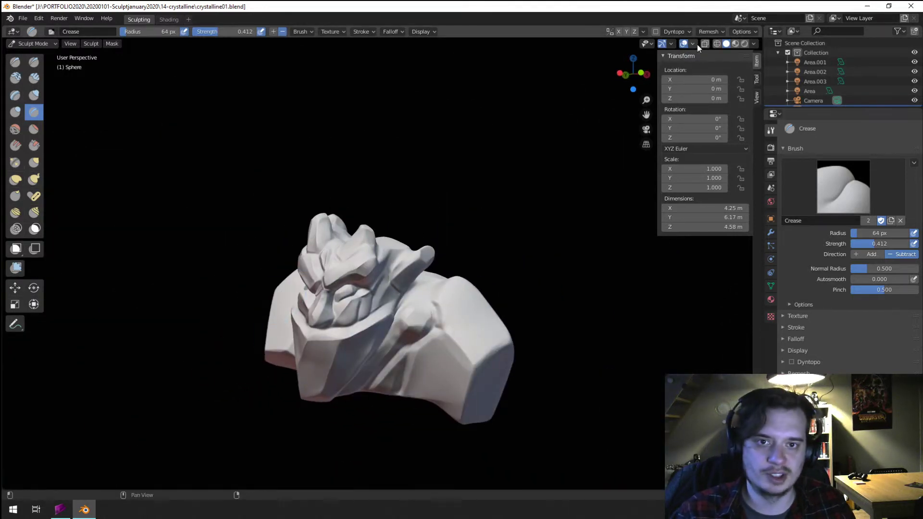
pyautogui.click(709, 32)
pyautogui.click(736, 50)
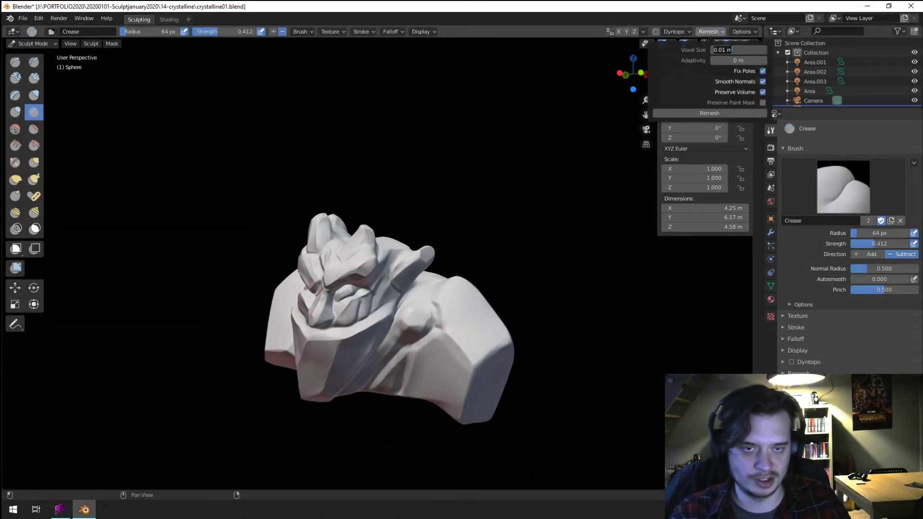
pyautogui.click(693, 114)
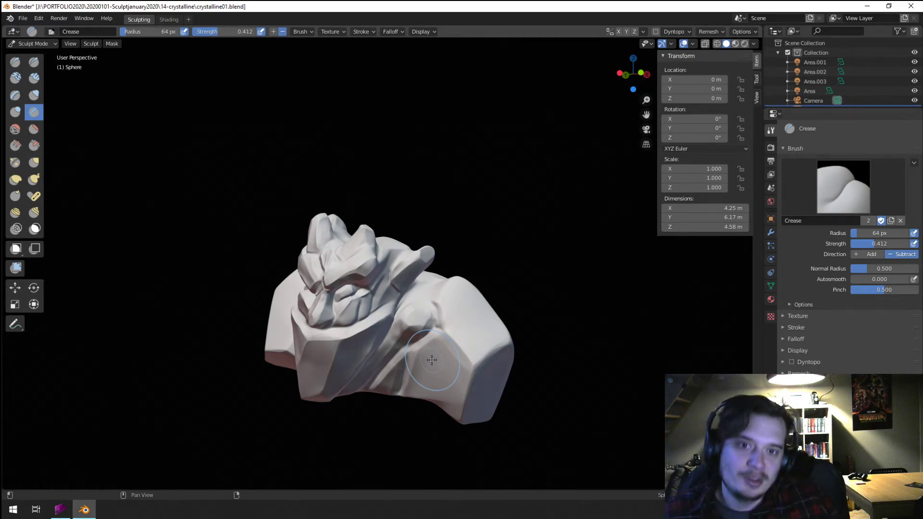
pyautogui.scroll(5, 541, 332)
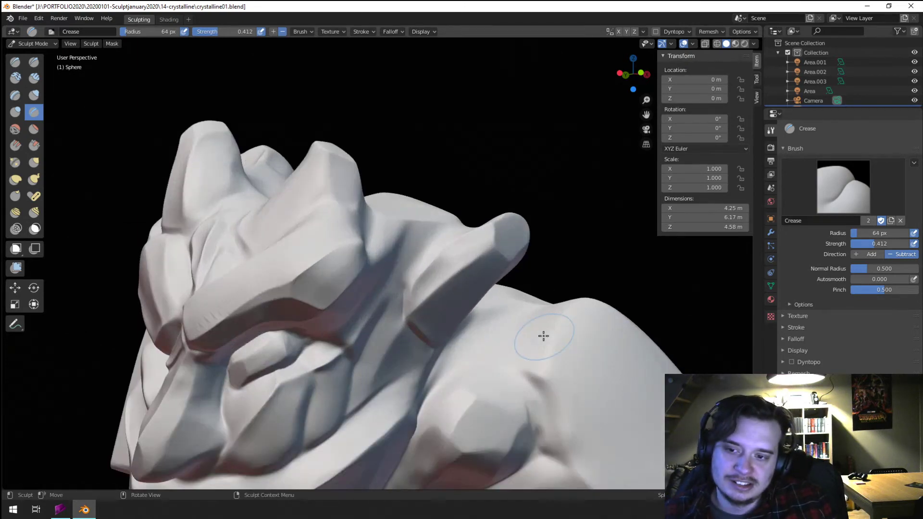
# - Flatten the brow's facets and its inner end with the Scrape brush at 64 px and 70 px, and reduce the radius to 58 px
pyautogui.moveTo(543, 336); pyautogui.dragTo(261, 320, button='middle')
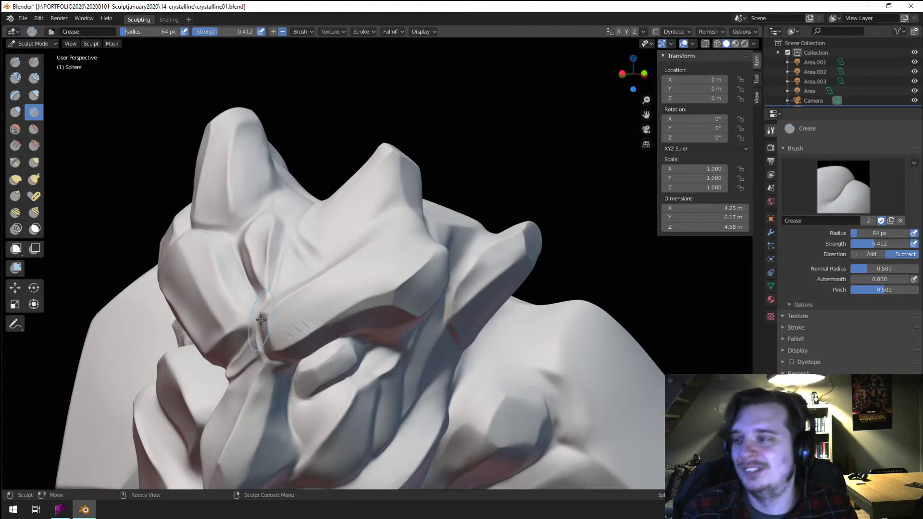
pyautogui.click(40, 144)
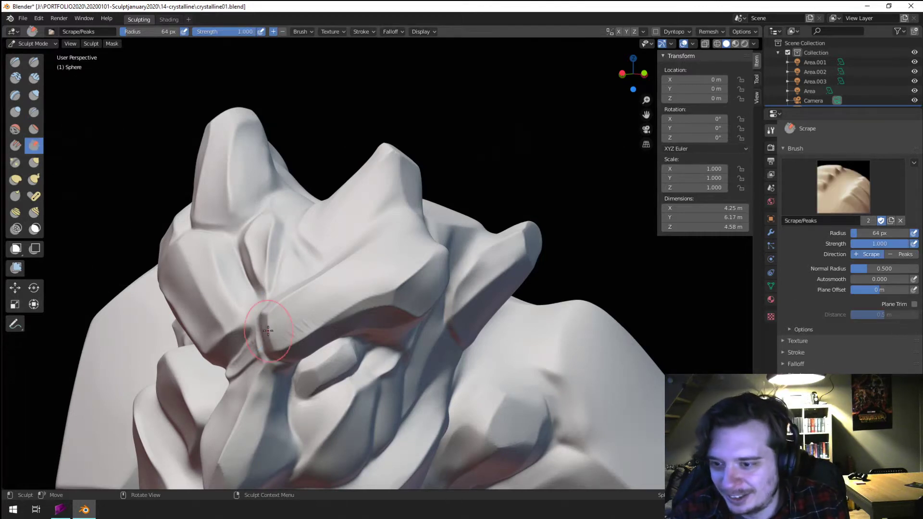
pyautogui.moveTo(275, 321)
pyautogui.mouseDown()
pyautogui.moveTo(330, 305)
pyautogui.moveTo(386, 264)
pyautogui.mouseUp()
pyautogui.moveTo(386, 264); pyautogui.dragTo(381, 226, button='middle')
pyautogui.moveTo(379, 226)
pyautogui.mouseDown()
pyautogui.moveTo(329, 237)
pyautogui.moveTo(309, 253)
pyautogui.mouseUp()
pyautogui.moveTo(412, 196); pyautogui.dragTo(433, 207, button='middle')
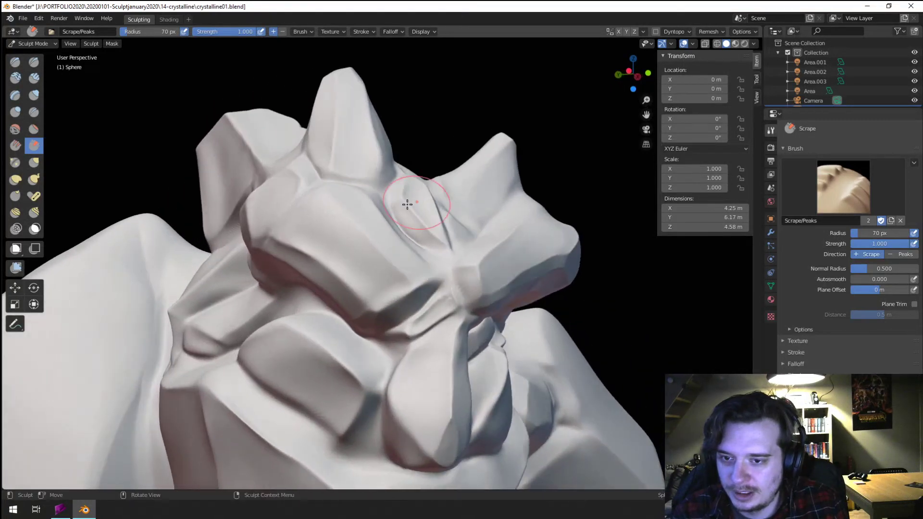
pyautogui.scroll(2, 384, 219)
pyautogui.moveTo(367, 233)
pyautogui.mouseDown(button='middle')
pyautogui.moveTo(350, 250)
pyautogui.moveTo(322, 243)
pyautogui.mouseUp(button='middle')
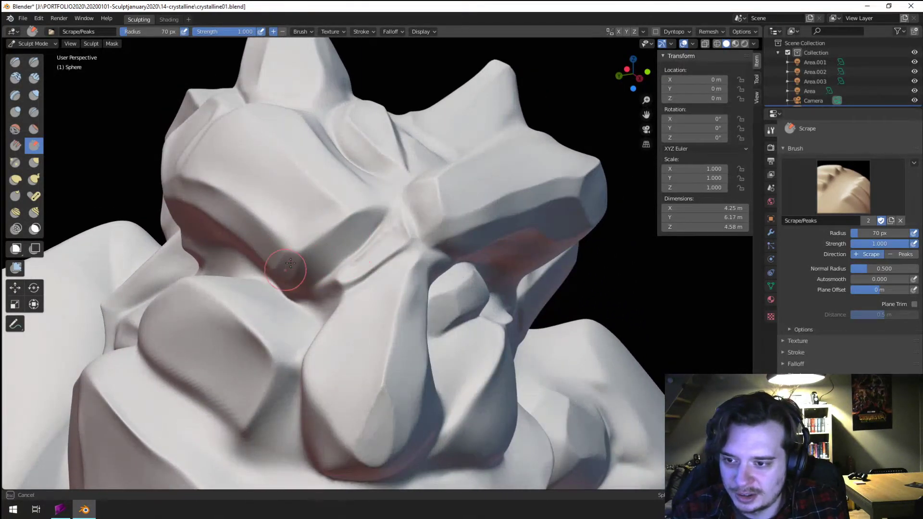
pyautogui.moveTo(363, 228); pyautogui.dragTo(320, 226)
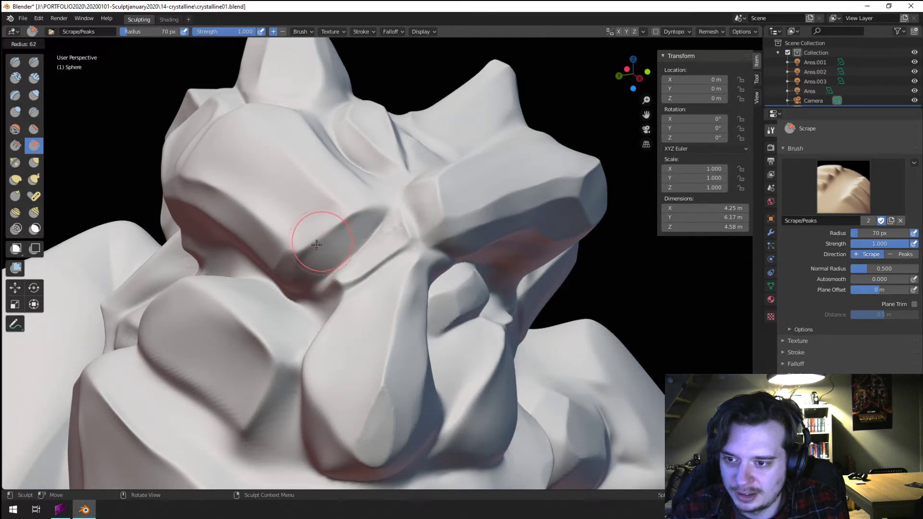
pyautogui.press('f')
pyautogui.click(312, 244)
pyautogui.scroll(-2, 324, 253)
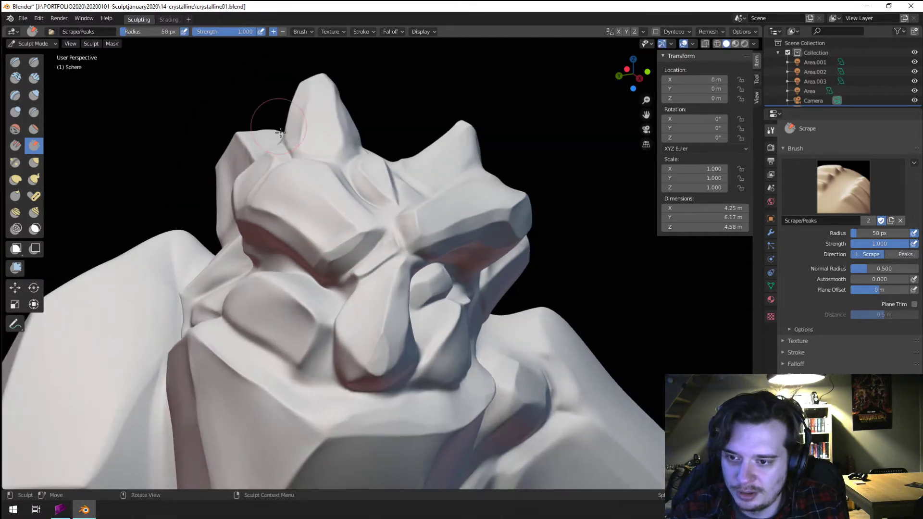
# - Pull the lower inner corner of the brow slightly upward with the Grab brush at 64 px
pyautogui.scroll(3, 313, 202)
pyautogui.press('g')
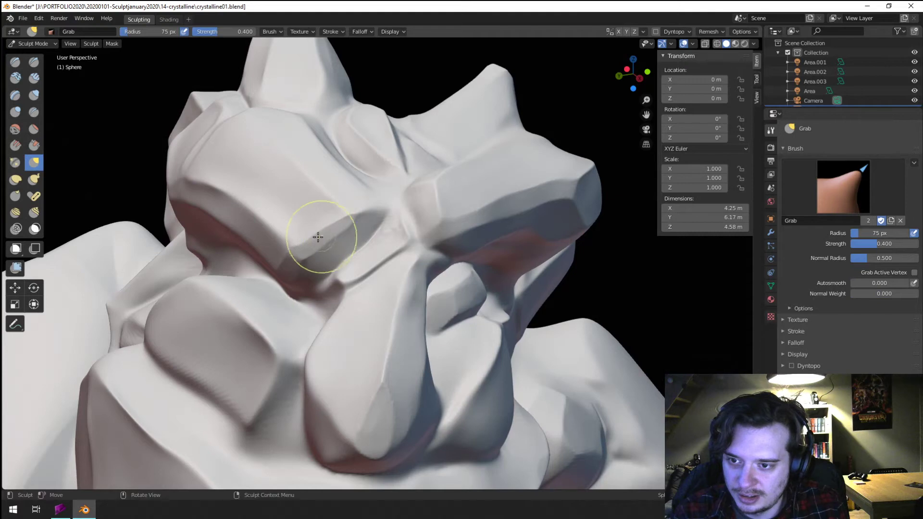
pyautogui.press('f')
pyautogui.click(303, 240)
pyautogui.moveTo(303, 241); pyautogui.dragTo(296, 222)
pyautogui.scroll(-3, 277, 250)
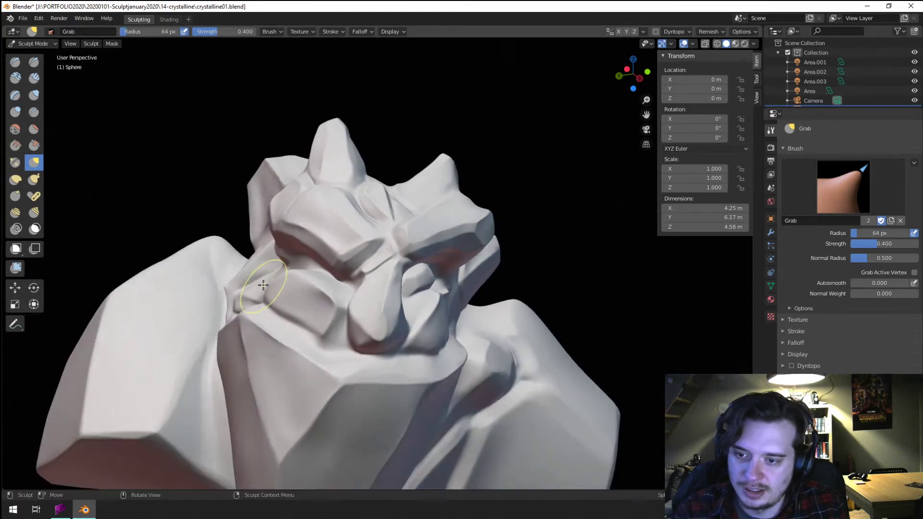
# - Reshape the large cheek facet below the brow with the Grab brush at 101 px
pyautogui.moveTo(262, 288)
pyautogui.mouseDown(button='middle')
pyautogui.moveTo(229, 282)
pyautogui.moveTo(268, 274)
pyautogui.mouseUp(button='middle')
pyautogui.scroll(4, 303, 228)
pyautogui.moveTo(313, 212)
pyautogui.mouseDown(button='middle')
pyautogui.moveTo(352, 215)
pyautogui.moveTo(268, 288)
pyautogui.moveTo(282, 259)
pyautogui.mouseUp(button='middle')
pyautogui.scroll(-1, 344, 221)
pyautogui.scroll(-1, 268, 288)
pyautogui.press('f')
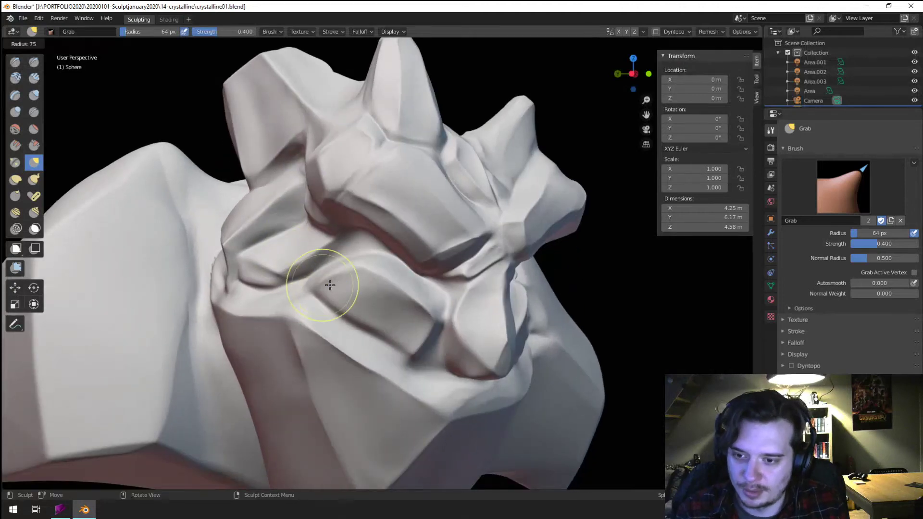
pyautogui.click(384, 308)
pyautogui.moveTo(385, 308); pyautogui.dragTo(394, 321)
pyautogui.keyDown('shift'); pyautogui.moveTo(347, 289); pyautogui.dragTo(327, 241, button='middle'); pyautogui.keyUp('shift')
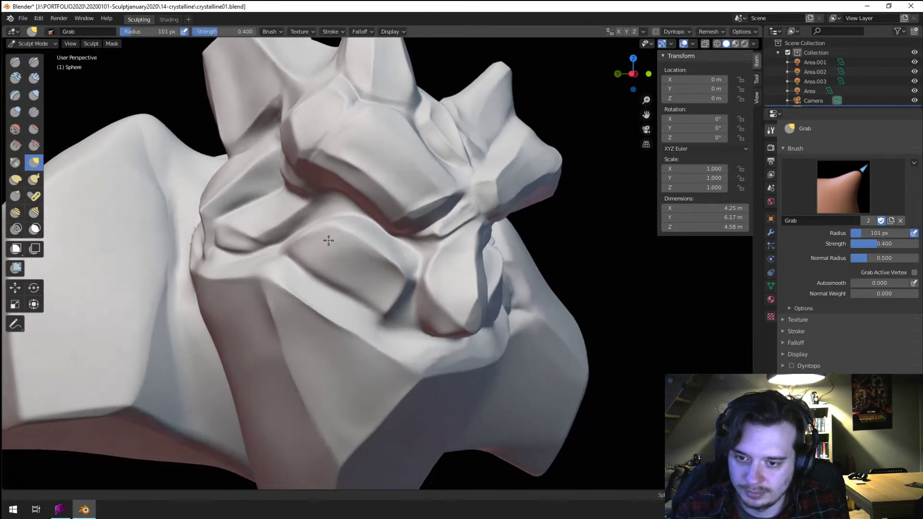
# - Configure the Crease brush with a 45 px radius, Sharper falloff and a strength of 1.000
pyautogui.scroll(3, 289, 237)
pyautogui.click(34, 112)
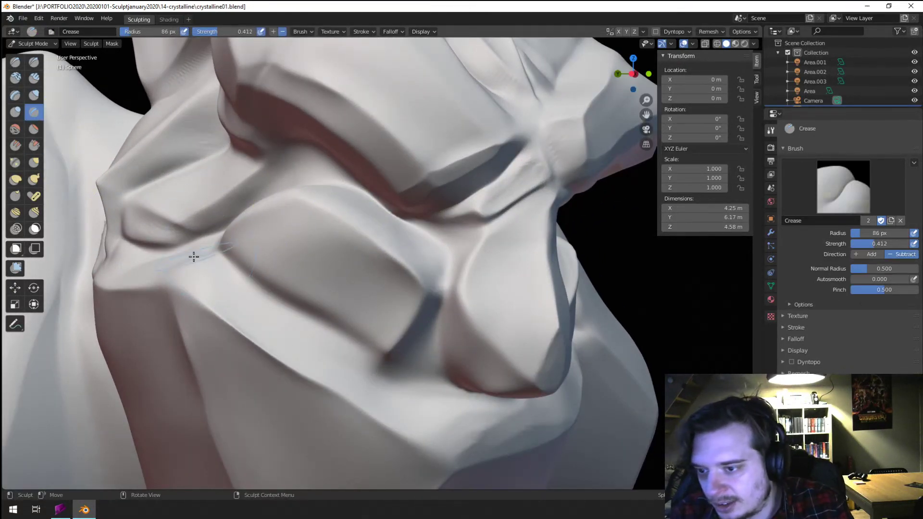
pyautogui.press('f')
pyautogui.click(218, 284)
pyautogui.moveTo(228, 259)
pyautogui.mouseDown()
pyautogui.moveTo(329, 327)
pyautogui.moveTo(224, 254)
pyautogui.mouseUp()
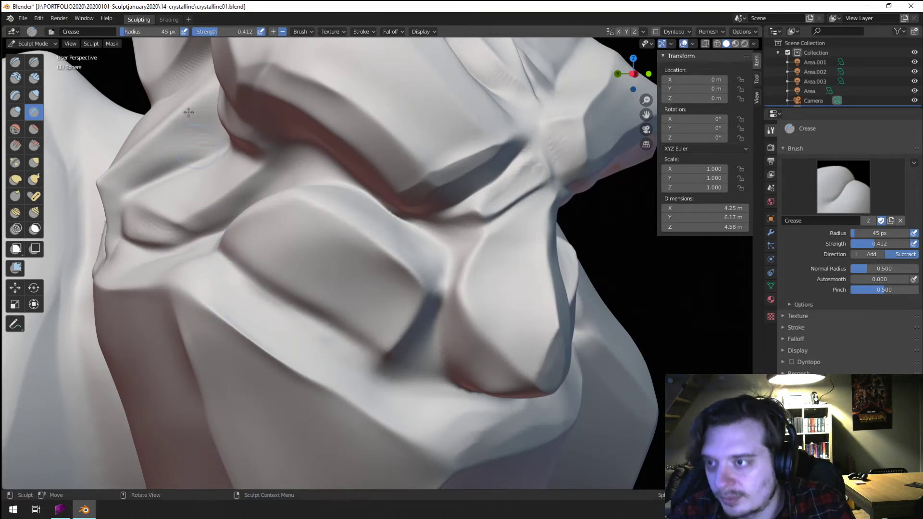
pyautogui.click(362, 31)
pyautogui.click(393, 31)
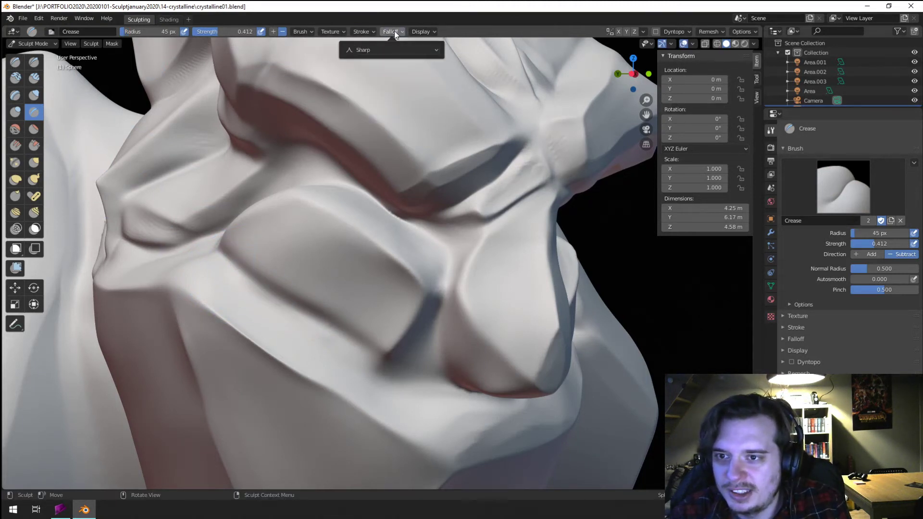
pyautogui.click(387, 50)
pyautogui.click(375, 123)
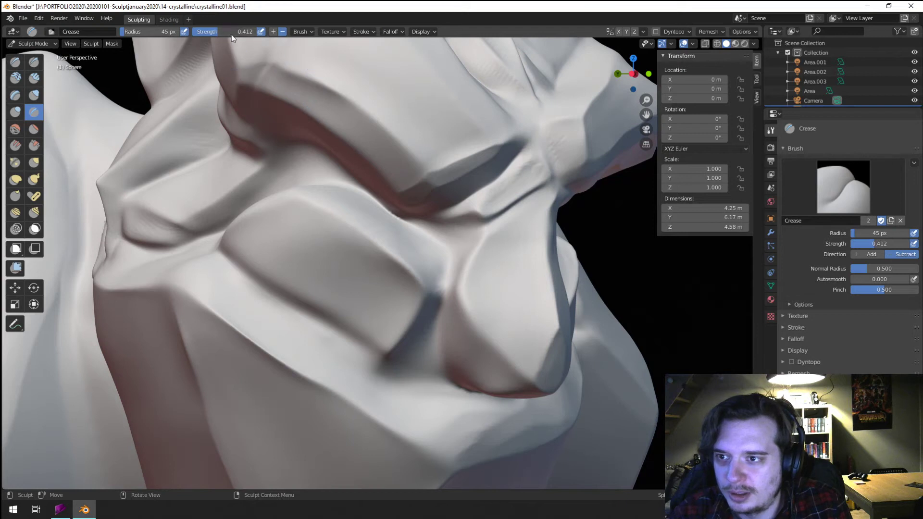
pyautogui.hotkey('shift', 'f')
# - Try creasing the cheek facet's lower edge at 45 px and with the radius raised to 63 px, and undo the strokes
pyautogui.moveTo(251, 278); pyautogui.dragTo(372, 365)
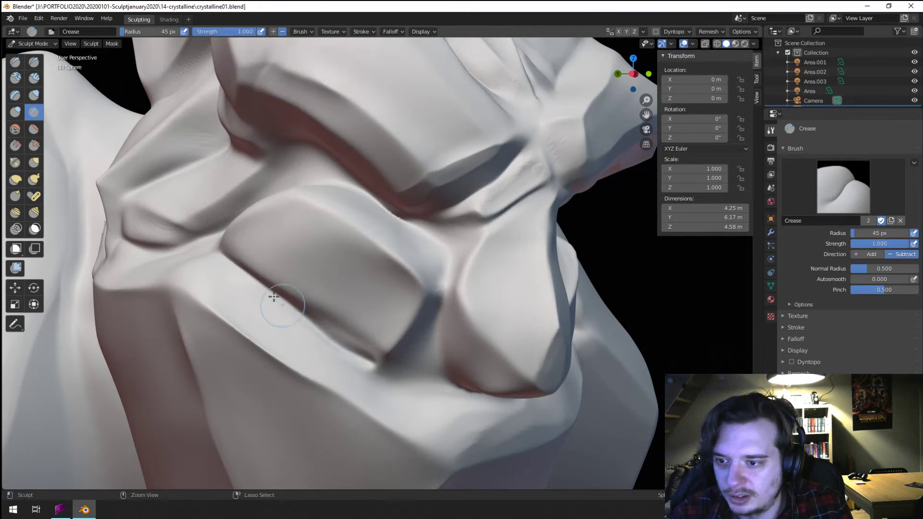
pyautogui.hotkey('ctrl', 'z')
pyautogui.press('f')
pyautogui.click(286, 299)
pyautogui.moveTo(224, 253)
pyautogui.mouseDown()
pyautogui.moveTo(361, 356)
pyautogui.moveTo(392, 375)
pyautogui.moveTo(335, 319)
pyautogui.moveTo(395, 367)
pyautogui.mouseUp()
pyautogui.hotkey('ctrl', 'z')
pyautogui.hotkey('ctrl', 'z')
pyautogui.hotkey('ctrl', 'z')
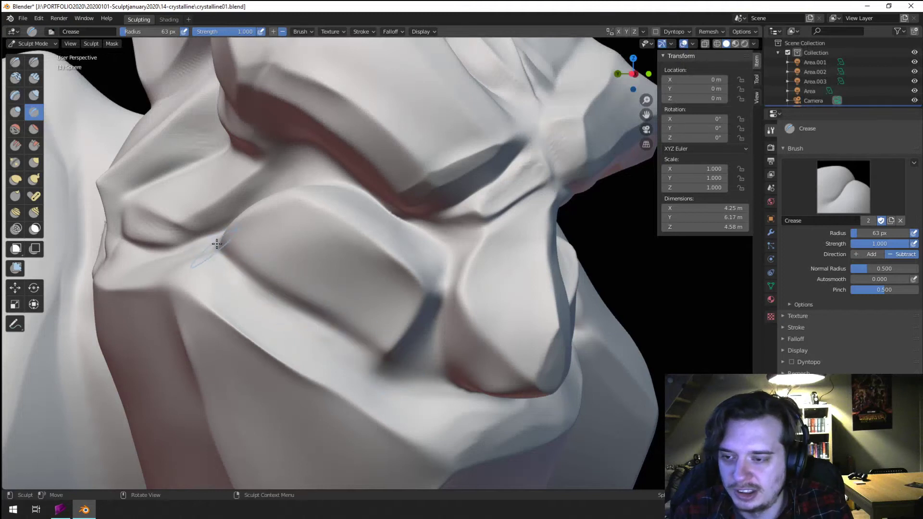
# - Enable Smooth Stroke for the Crease brush and try it along the cheek facet's lower edge, undoing the strokes
pyautogui.click(301, 32)
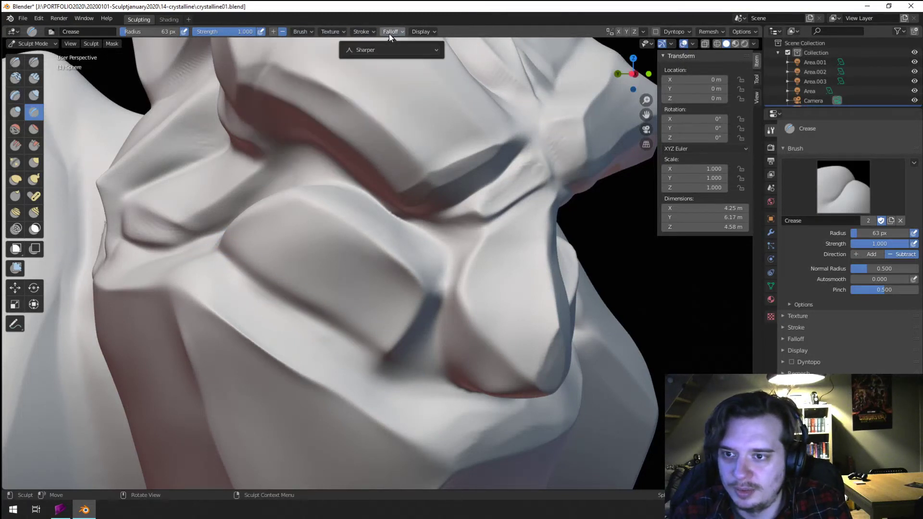
pyautogui.moveTo(361, 32)
pyautogui.click(319, 120)
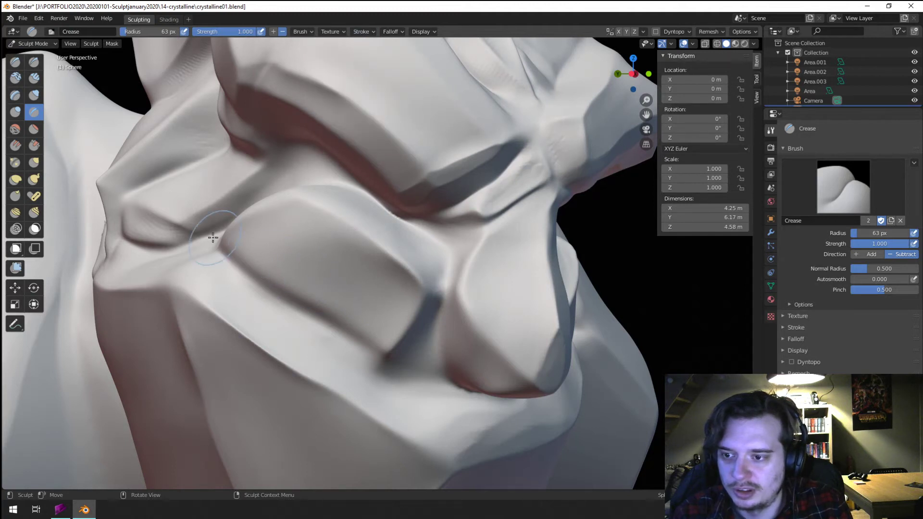
pyautogui.moveTo(354, 354)
pyautogui.mouseDown()
pyautogui.moveTo(413, 381)
pyautogui.moveTo(197, 250)
pyautogui.mouseUp()
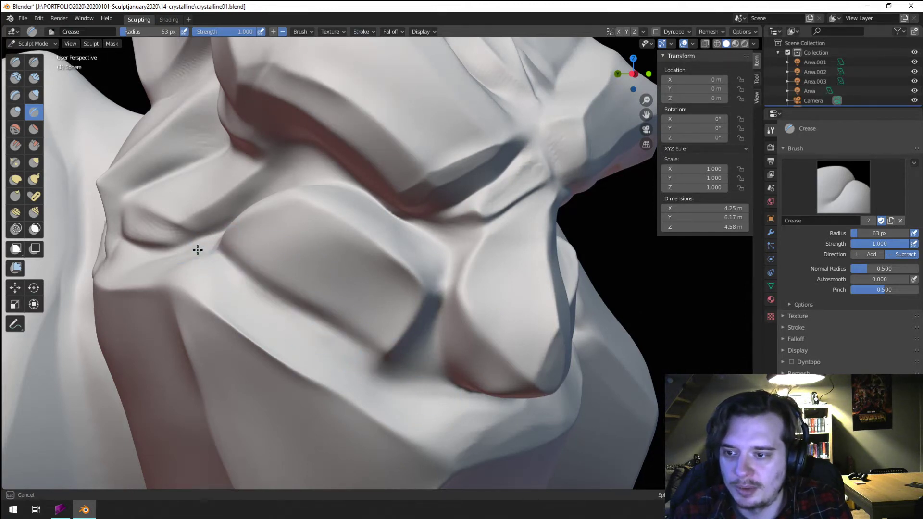
pyautogui.moveTo(269, 291); pyautogui.dragTo(400, 366)
pyautogui.hotkey('ctrl', 'z')
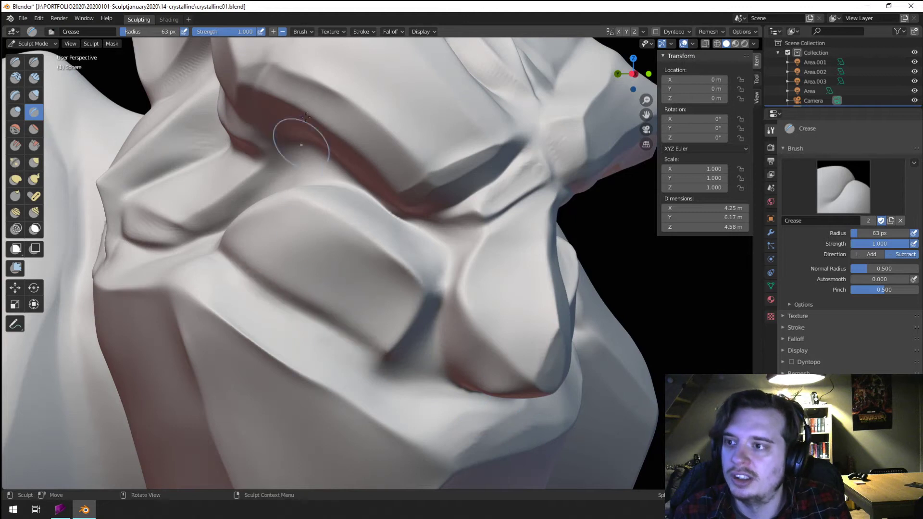
# - Raise the Smooth Stroke factor to 0.990 and try creasing along the cheek facet's lower edge
pyautogui.click(364, 32)
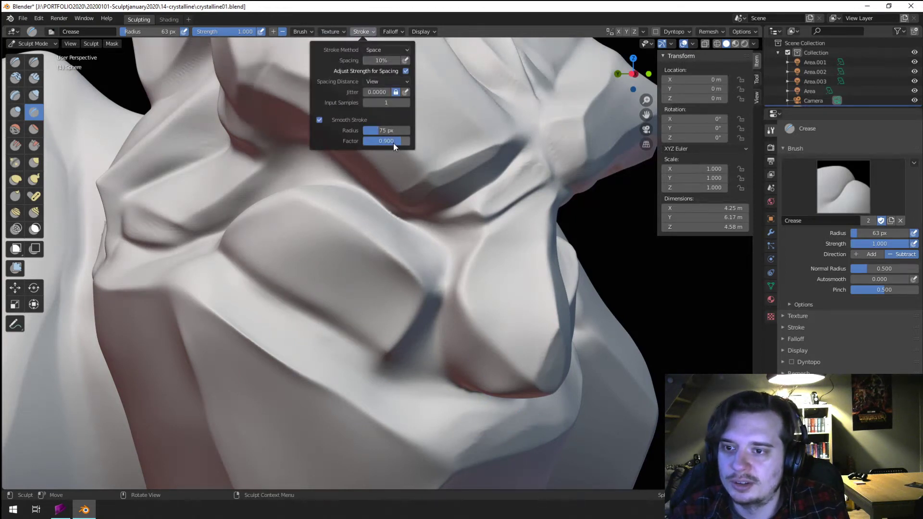
pyautogui.moveTo(226, 258); pyautogui.dragTo(406, 374)
pyautogui.hotkey('ctrl', 'z')
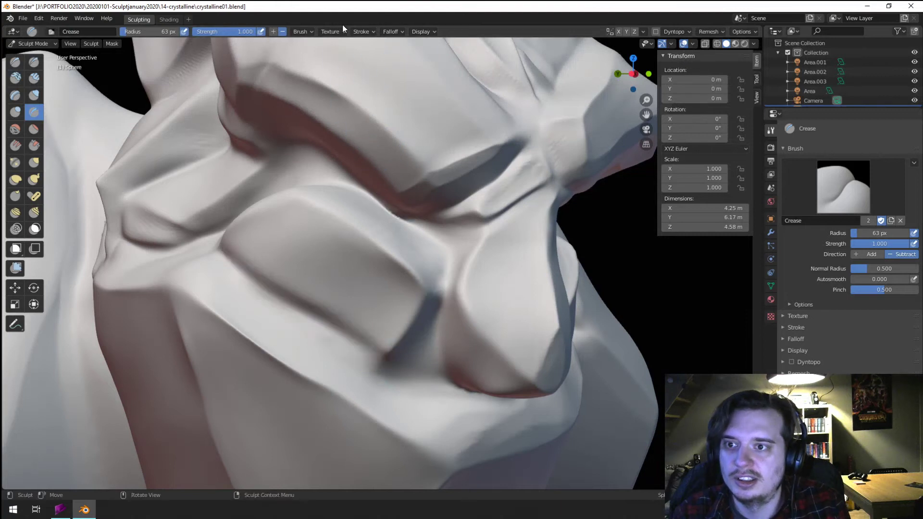
pyautogui.click(361, 30)
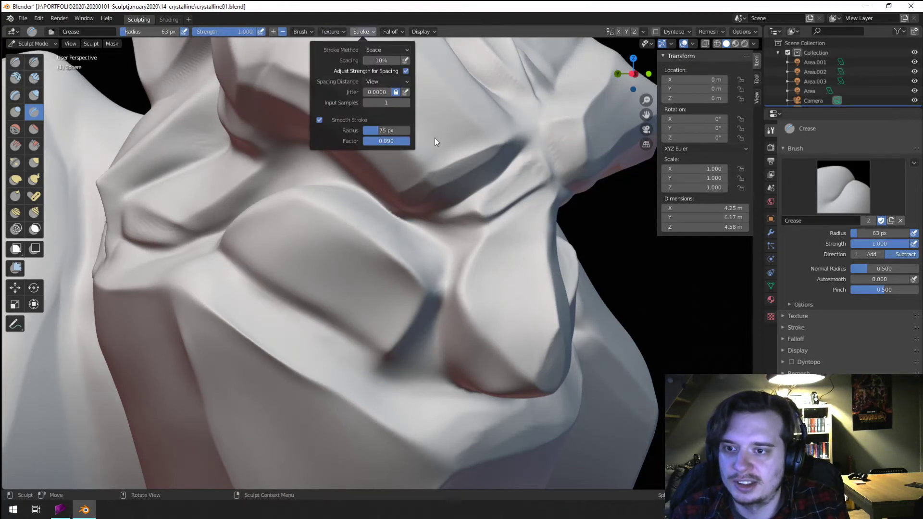
pyautogui.moveTo(222, 248); pyautogui.dragTo(293, 299)
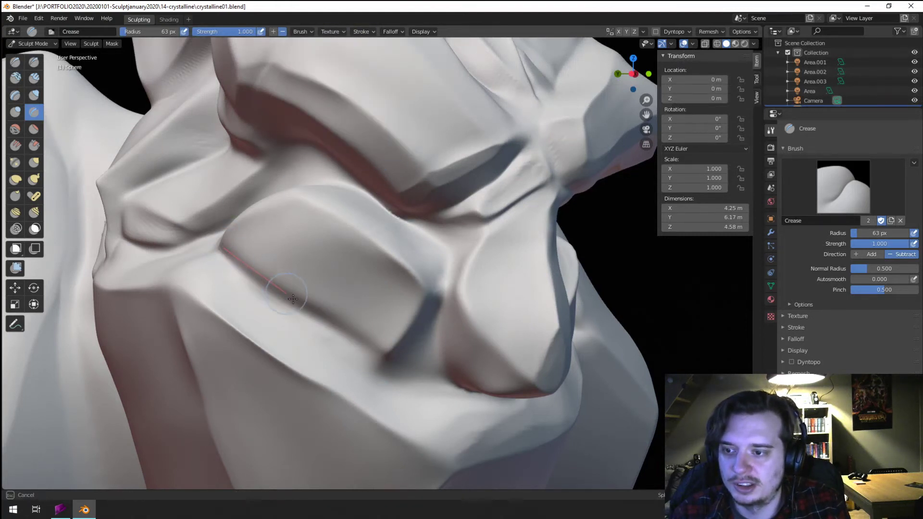
pyautogui.moveTo(463, 396); pyautogui.dragTo(462, 395)
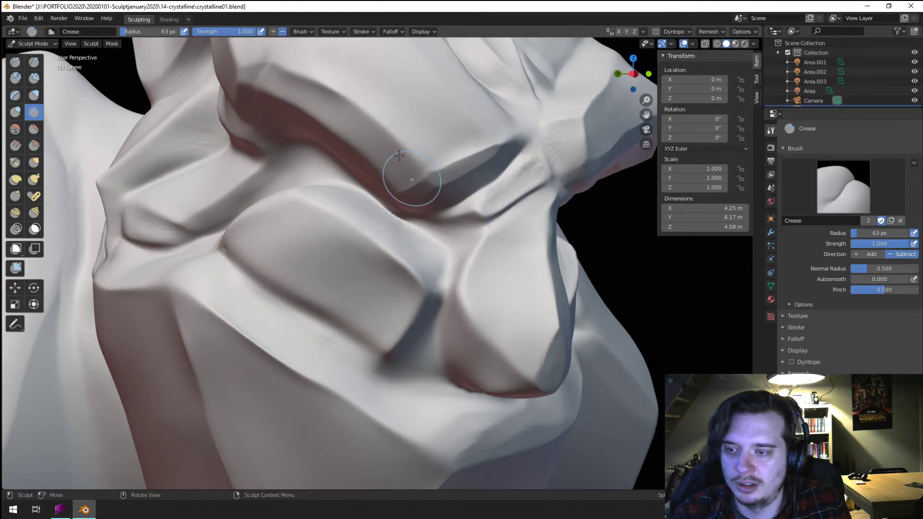
# - Vary the Smooth Stroke radius and test it with crease strokes along the cheek facet's lower edge
pyautogui.click(361, 31)
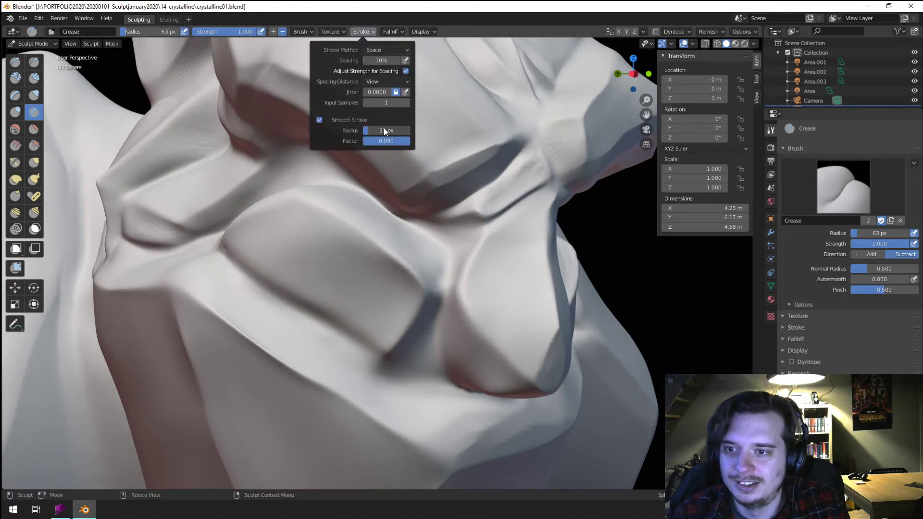
pyautogui.moveTo(222, 253); pyautogui.dragTo(288, 299)
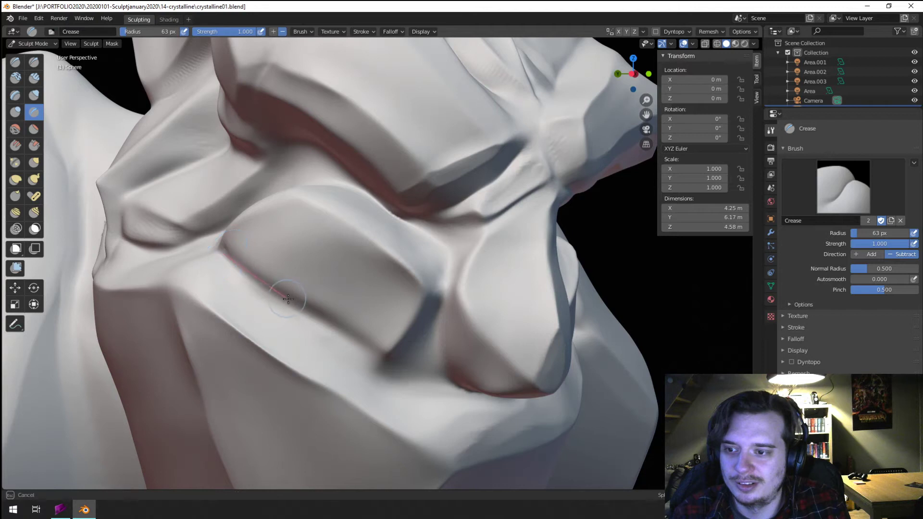
pyautogui.moveTo(455, 397); pyautogui.dragTo(457, 397)
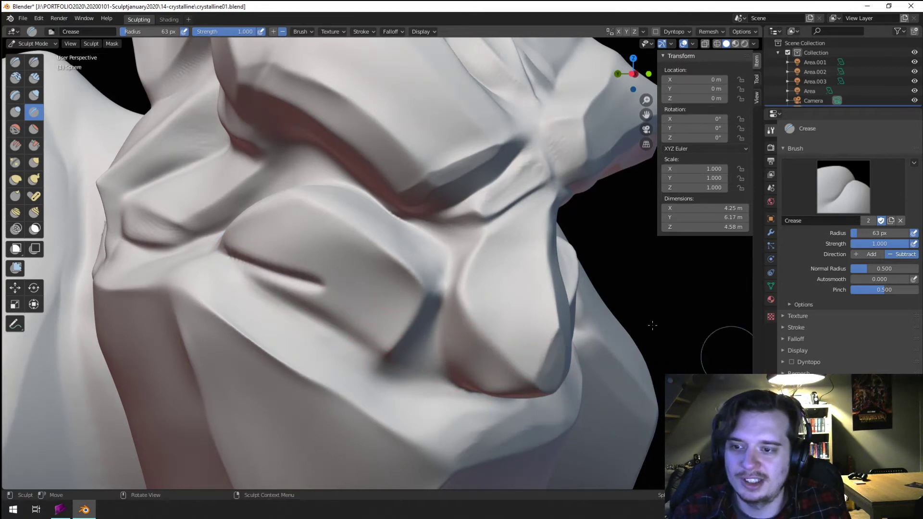
pyautogui.click(370, 32)
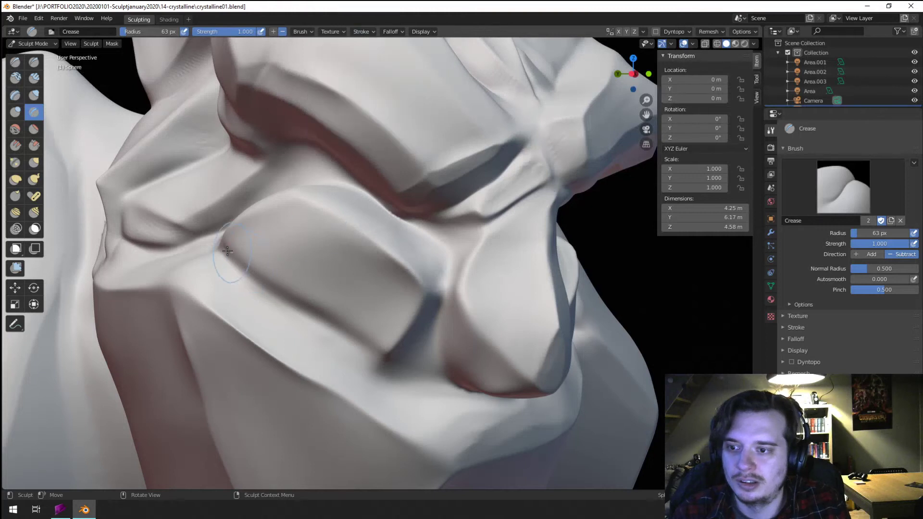
pyautogui.moveTo(413, 376); pyautogui.dragTo(413, 376)
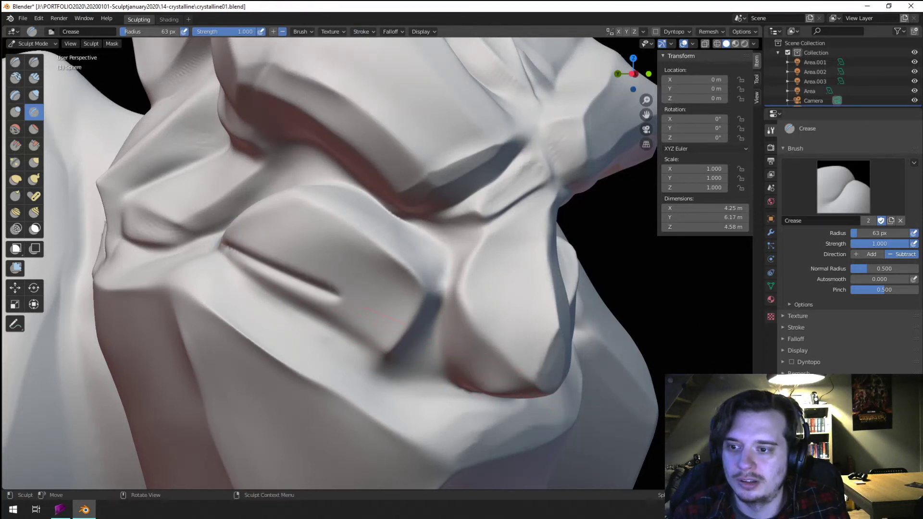
# - Set the Smooth Stroke radius to 170 px and factor to 0.569, and try creasing the cheek facet's lower edge
pyautogui.click(362, 31)
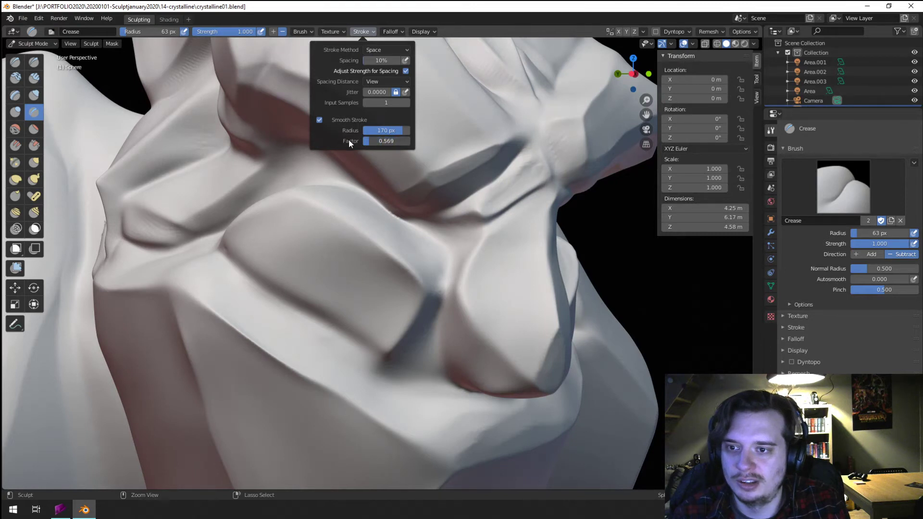
pyautogui.moveTo(360, 344); pyautogui.dragTo(422, 375)
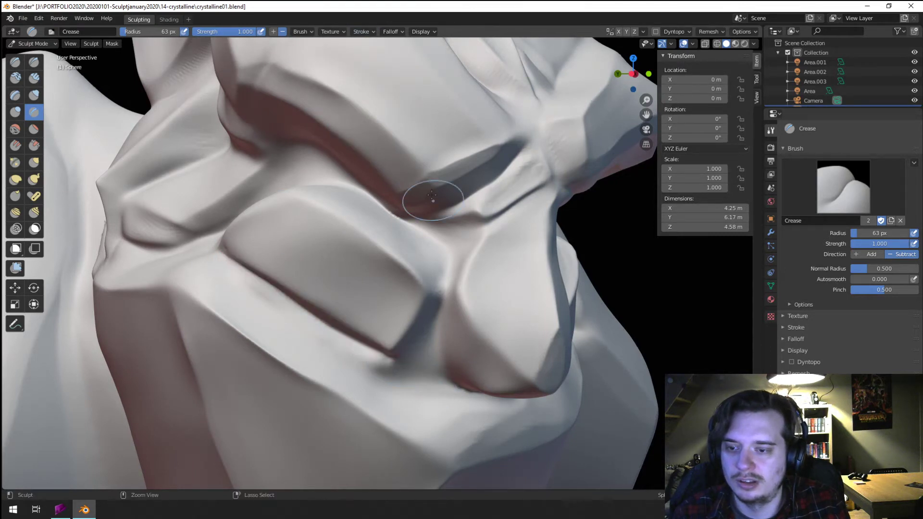
pyautogui.click(370, 32)
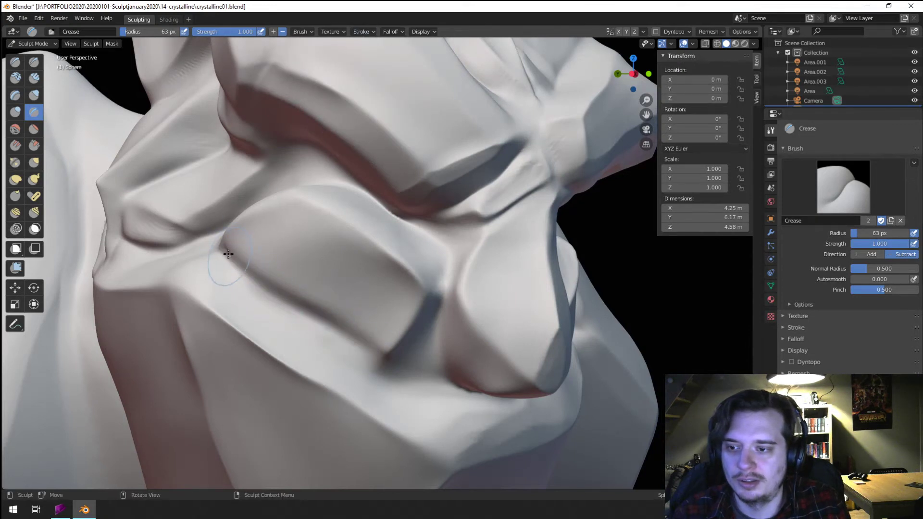
pyautogui.moveTo(225, 250)
pyautogui.keyDown('ctrl'); pyautogui.mouseDown()
pyautogui.moveTo(396, 360)
pyautogui.moveTo(250, 272)
pyautogui.moveTo(380, 343)
pyautogui.mouseUp(); pyautogui.keyUp('ctrl')
pyautogui.hotkey('ctrl', 'z')
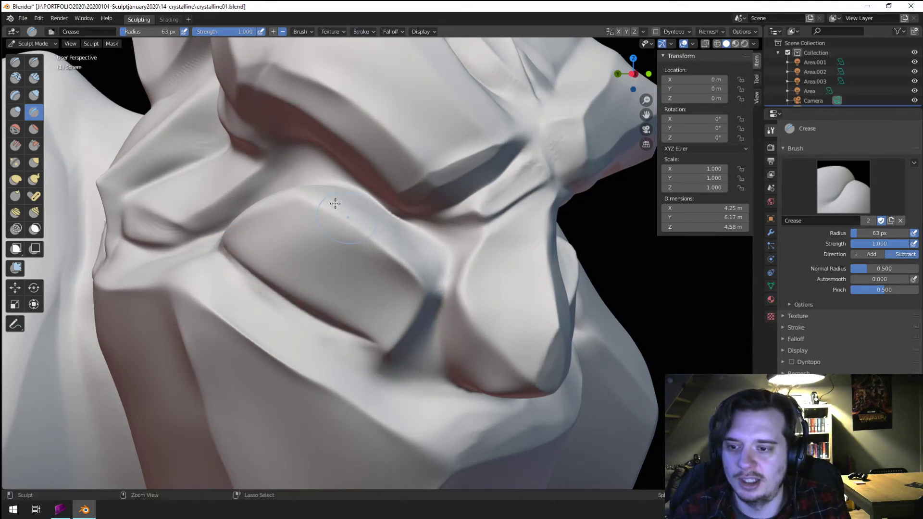
pyautogui.moveTo(225, 245); pyautogui.dragTo(350, 350)
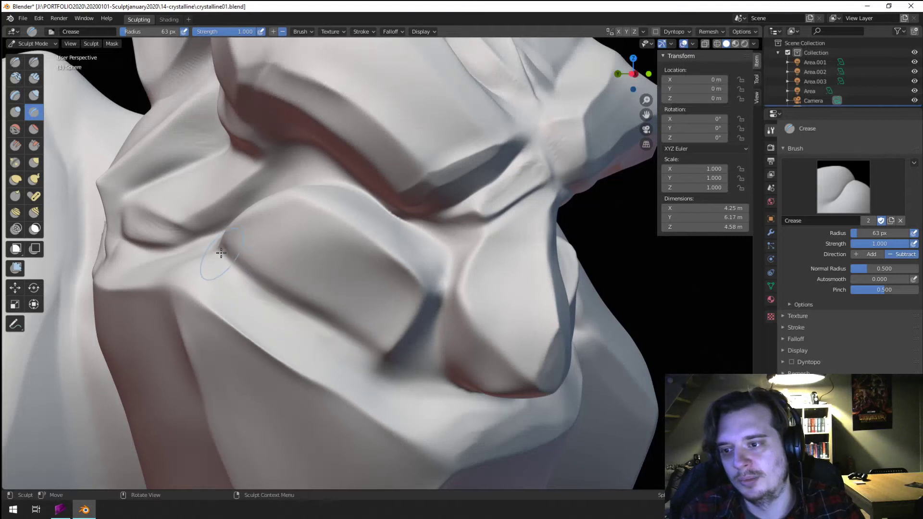
# - Crease the cheek facet's lower edge with repeated smoothed strokes at a 63 px brush radius
pyautogui.moveTo(212, 261); pyautogui.dragTo(391, 367)
pyautogui.moveTo(212, 250); pyautogui.dragTo(395, 363)
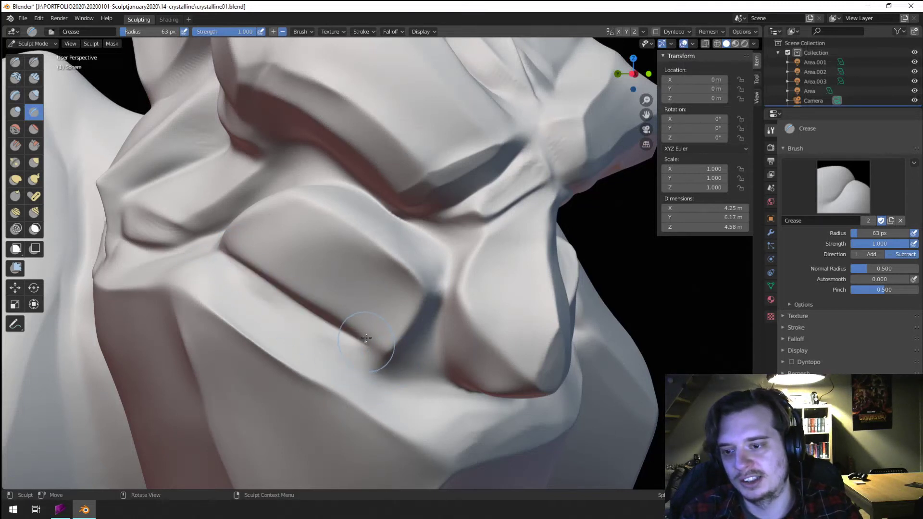
pyautogui.moveTo(225, 244); pyautogui.dragTo(417, 358)
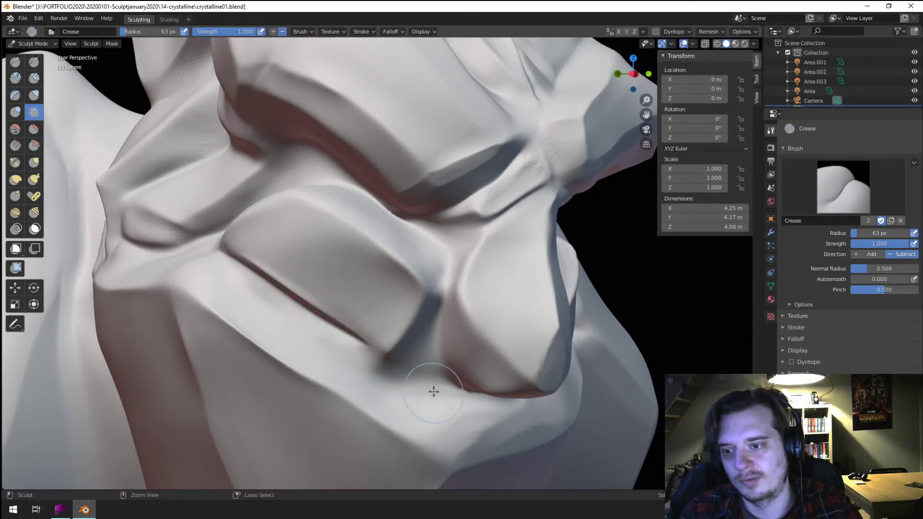
# - Extend the crease around the cheek facet's lower corner and up along the edge facing the nose
pyautogui.scroll(-5, 300, 307)
pyautogui.moveTo(298, 333); pyautogui.dragTo(262, 305, button='middle')
pyautogui.scroll(5, 264, 251)
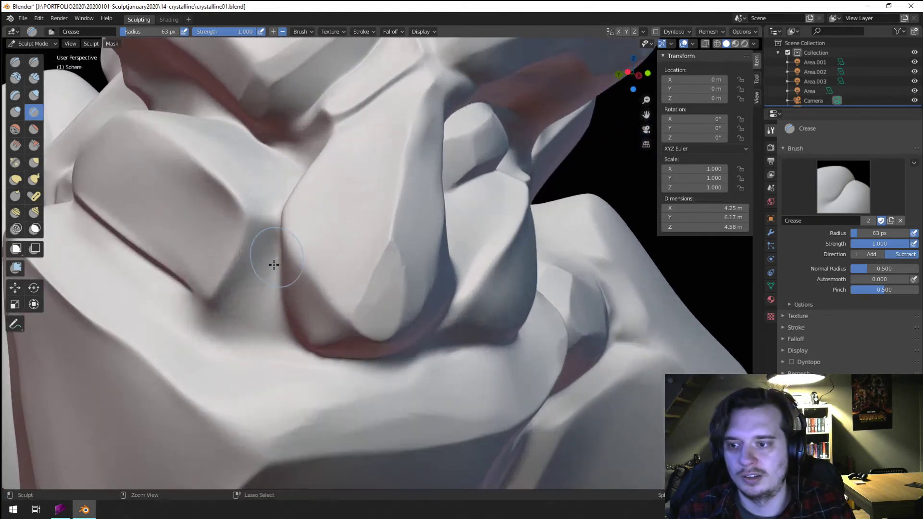
pyautogui.moveTo(187, 286)
pyautogui.mouseDown()
pyautogui.moveTo(245, 313)
pyautogui.moveTo(193, 286)
pyautogui.mouseUp()
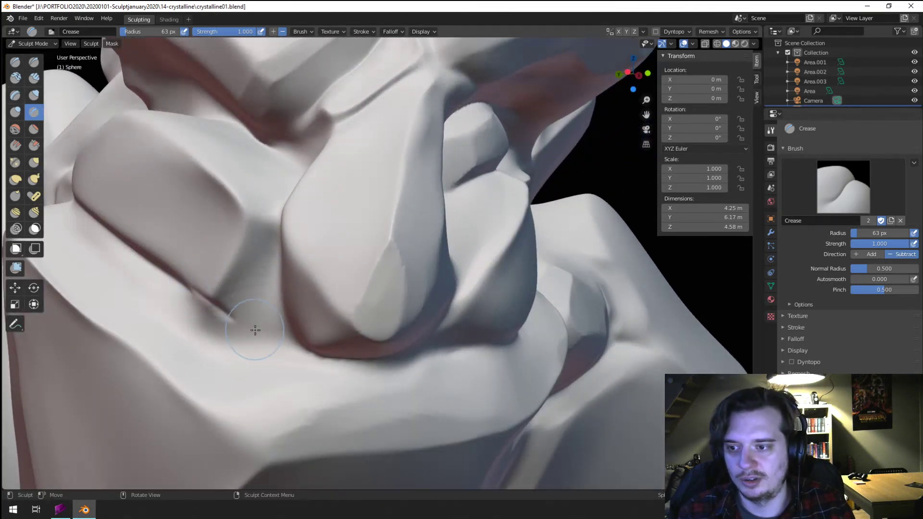
pyautogui.moveTo(241, 319); pyautogui.dragTo(278, 211)
pyautogui.moveTo(265, 241)
pyautogui.mouseDown()
pyautogui.moveTo(230, 315)
pyautogui.moveTo(287, 214)
pyautogui.mouseUp()
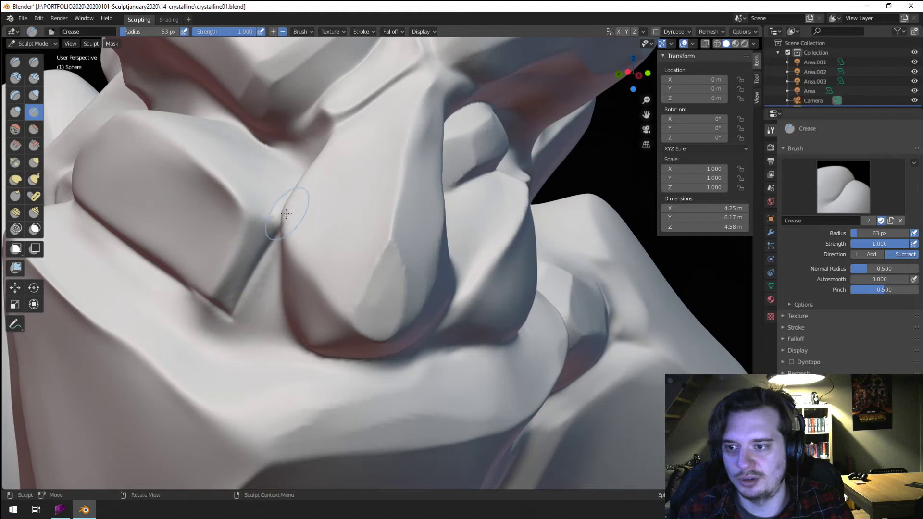
# - Set the Crease brush radius to 68 px and disable Smooth Stroke
pyautogui.moveTo(270, 232)
pyautogui.mouseDown(button='middle')
pyautogui.moveTo(248, 270)
pyautogui.moveTo(360, 281)
pyautogui.mouseUp(button='middle')
pyautogui.scroll(-5, 406, 259)
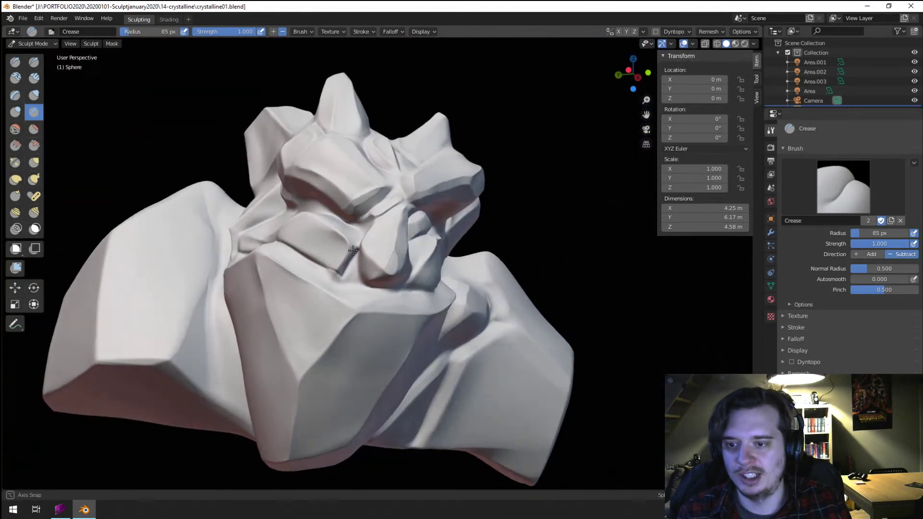
pyautogui.scroll(5, 359, 220)
pyautogui.moveTo(359, 220); pyautogui.dragTo(323, 239, button='middle')
pyautogui.moveTo(322, 239)
pyautogui.mouseDown()
pyautogui.moveTo(305, 269)
pyautogui.moveTo(282, 228)
pyautogui.mouseUp()
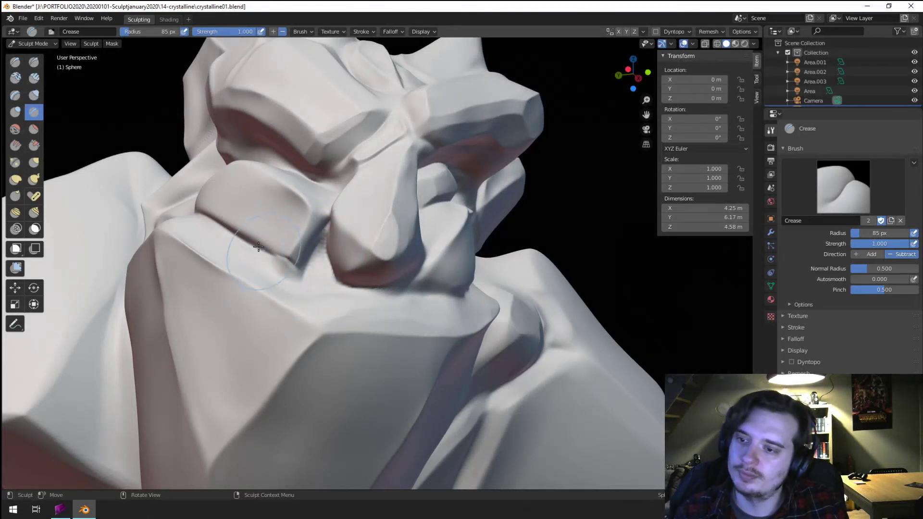
pyautogui.press('f')
pyautogui.click(247, 228)
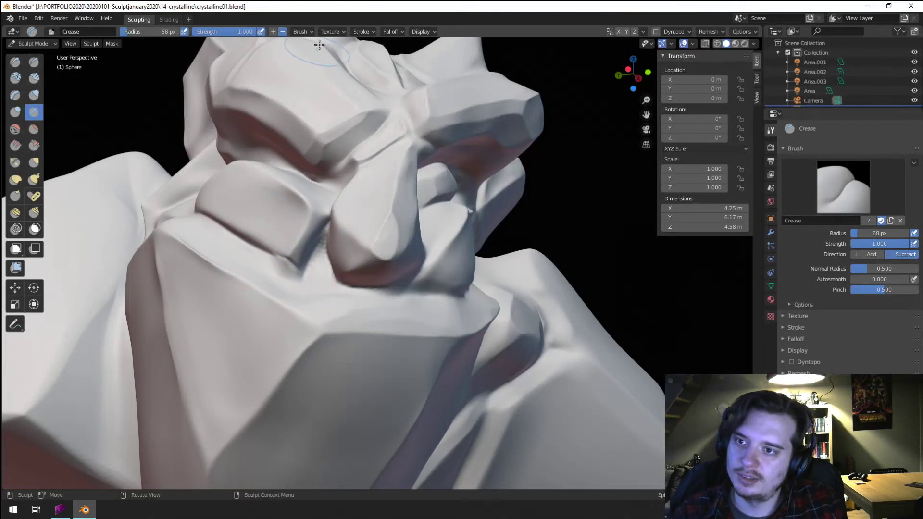
pyautogui.click(332, 31)
pyautogui.click(361, 32)
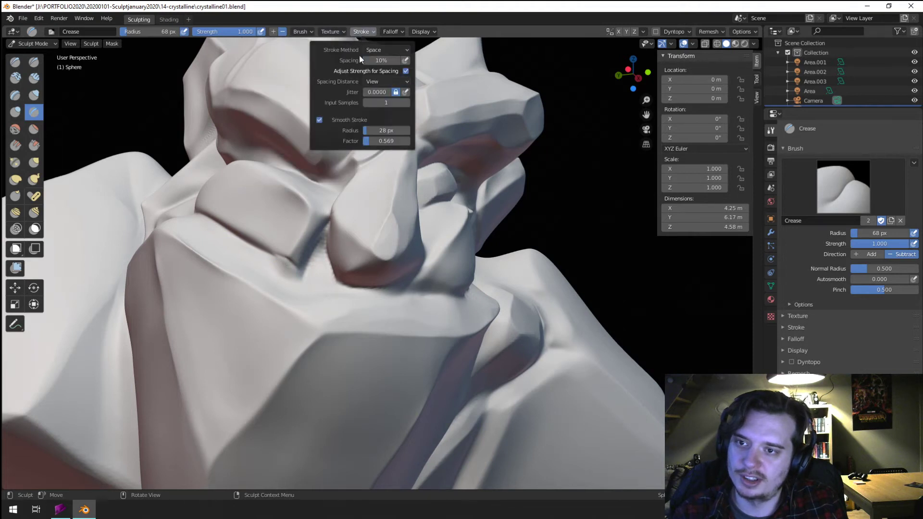
pyautogui.click(318, 120)
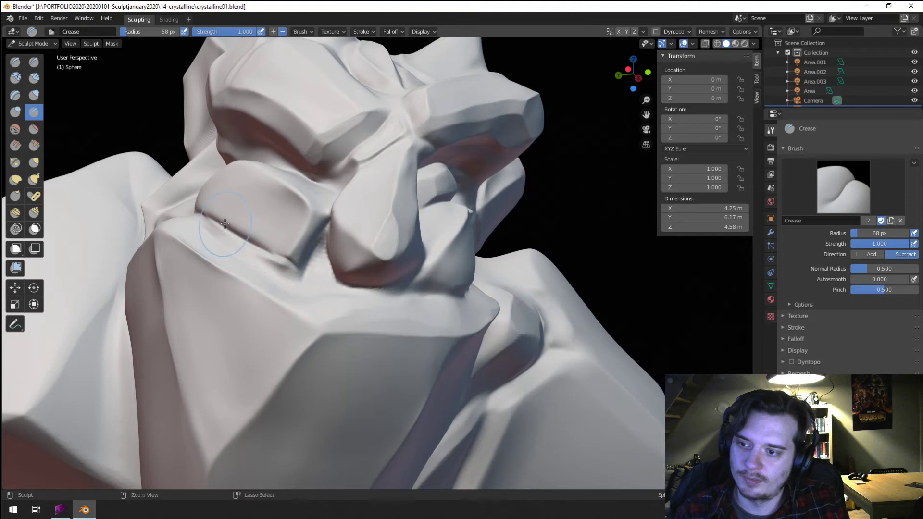
# - Crease the cheek facet's lower edge again with unsmoothed strokes running toward the nose
pyautogui.moveTo(200, 210); pyautogui.dragTo(288, 260)
pyautogui.moveTo(197, 210); pyautogui.dragTo(296, 262)
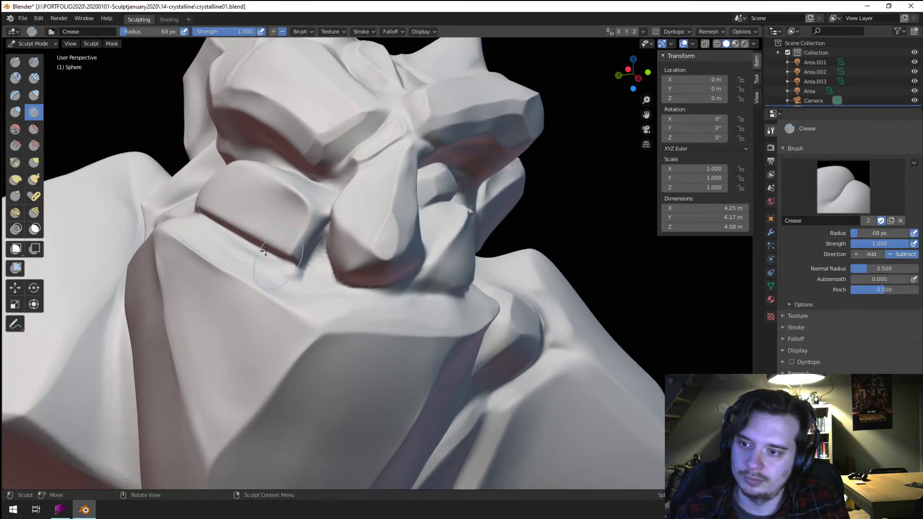
pyautogui.moveTo(202, 205); pyautogui.dragTo(253, 237)
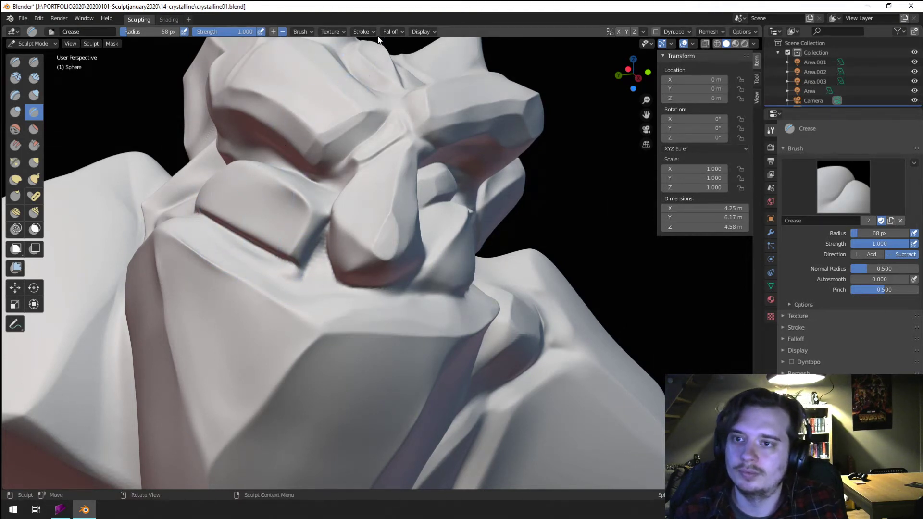
# - Switch the Crease falloff to Linear and make a crease stroke along the cheek facet's lower edge
pyautogui.click(388, 50)
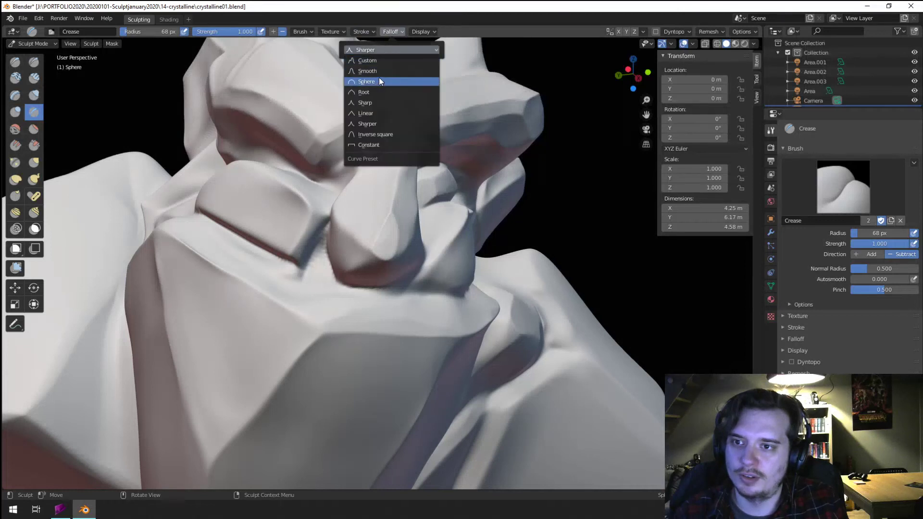
pyautogui.click(371, 113)
pyautogui.moveTo(227, 219)
pyautogui.mouseDown()
pyautogui.moveTo(202, 206)
pyautogui.moveTo(288, 251)
pyautogui.mouseUp()
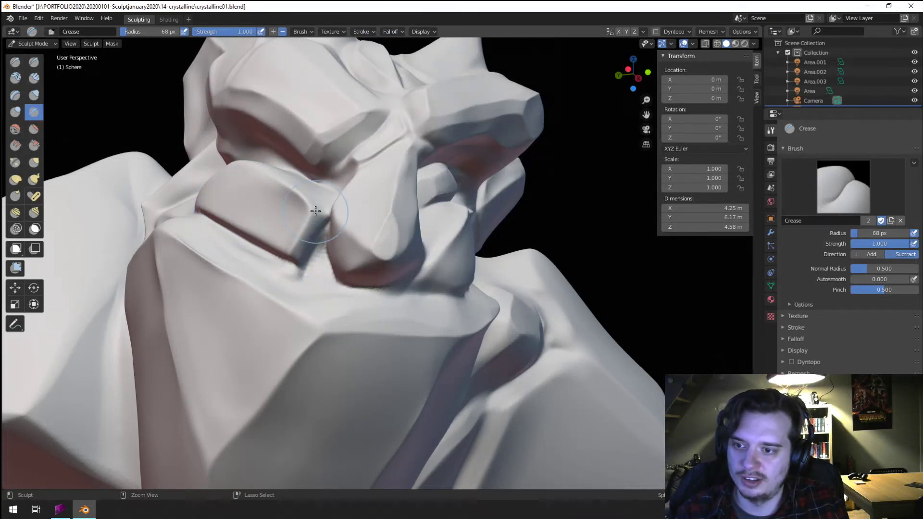
# - Use the Grab brush at a radius of 80 to 100 px to reshape the cheek facet beside the nose
pyautogui.press('g')
pyautogui.moveTo(303, 222)
pyautogui.mouseDown(button='middle')
pyautogui.moveTo(317, 226)
pyautogui.moveTo(306, 222)
pyautogui.moveTo(270, 251)
pyautogui.mouseUp(button='middle')
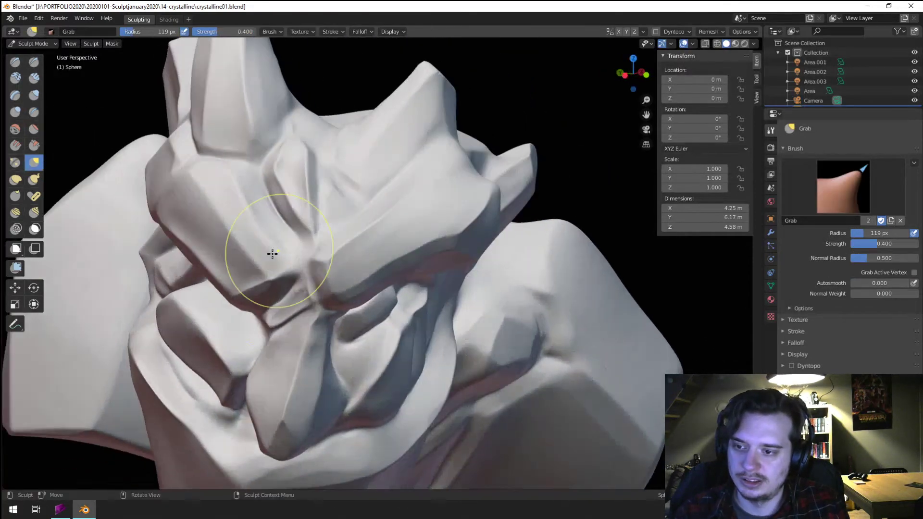
pyautogui.press('f')
pyautogui.click(153, 388)
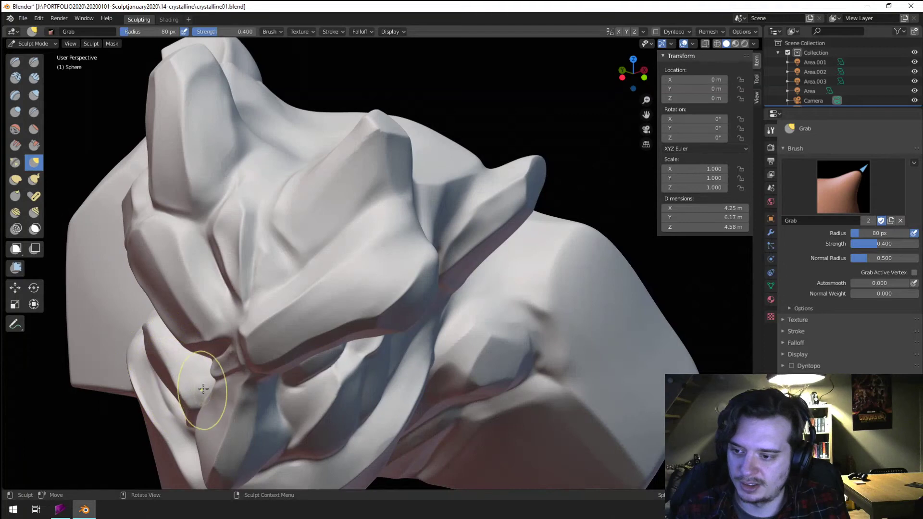
pyautogui.moveTo(207, 390)
pyautogui.mouseDown(button='middle')
pyautogui.moveTo(196, 217)
pyautogui.moveTo(216, 313)
pyautogui.moveTo(247, 381)
pyautogui.mouseUp(button='middle')
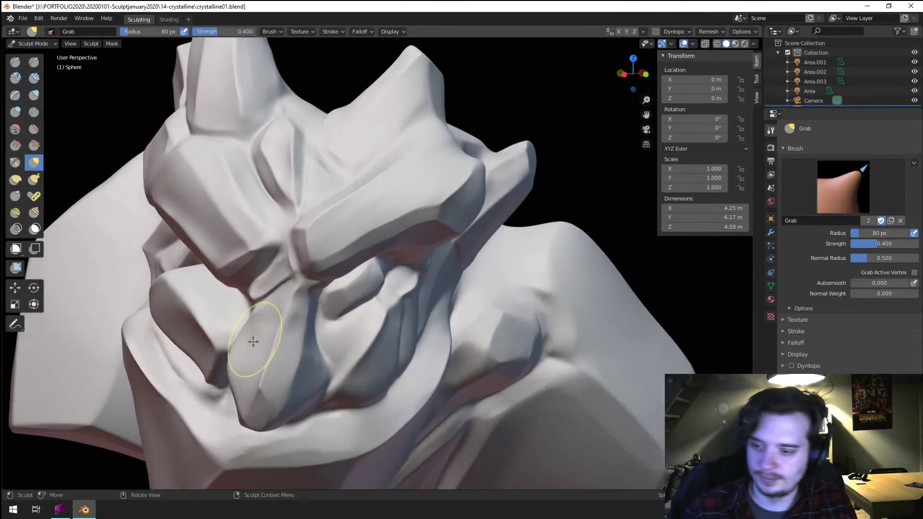
pyautogui.moveTo(247, 381)
pyautogui.mouseDown()
pyautogui.moveTo(195, 370)
pyautogui.moveTo(200, 398)
pyautogui.moveTo(168, 382)
pyautogui.moveTo(182, 383)
pyautogui.mouseUp()
pyautogui.press(']')
pyautogui.moveTo(182, 383); pyautogui.dragTo(206, 391, button='middle')
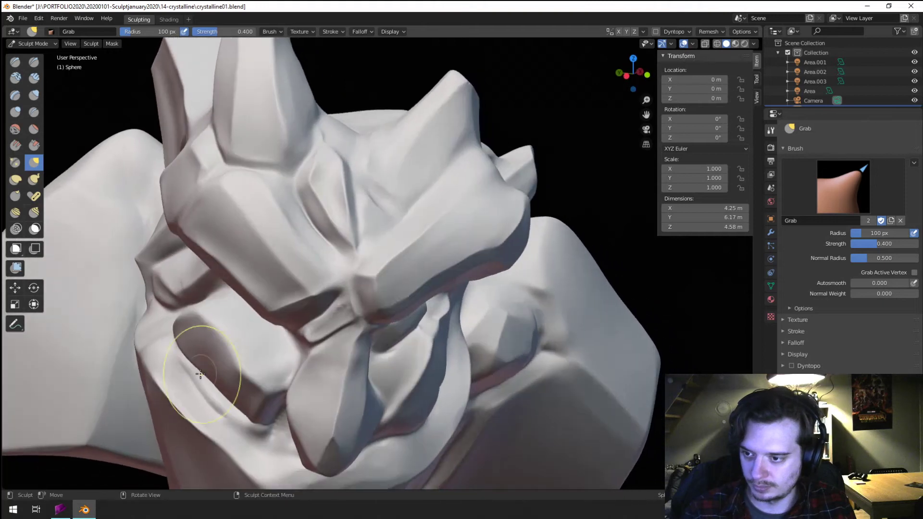
# - Set the Grab radius to 96 px and adjust the cheek facet's lower edge
pyautogui.press(']')
pyautogui.press(']')
pyautogui.press('[')
pyautogui.press('[')
pyautogui.moveTo(224, 376); pyautogui.dragTo(220, 377)
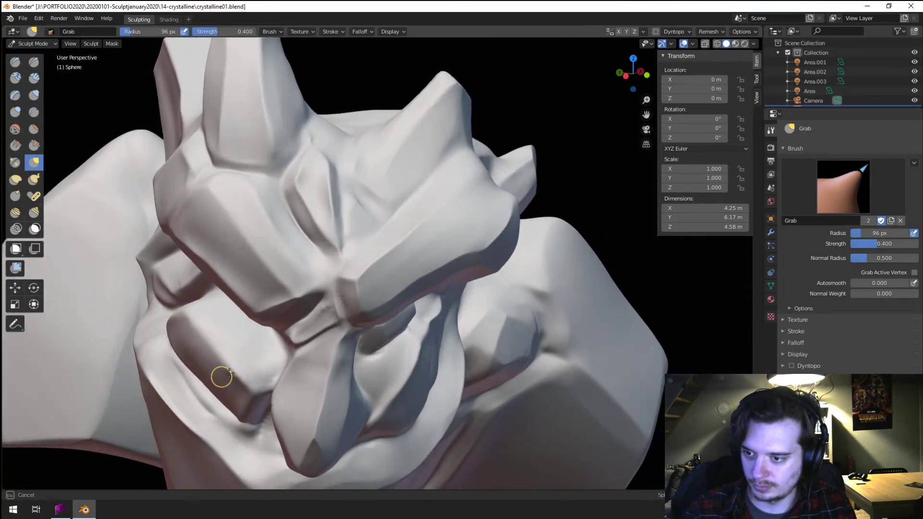
pyautogui.moveTo(221, 377)
pyautogui.mouseDown(button='middle')
pyautogui.moveTo(267, 350)
pyautogui.moveTo(275, 312)
pyautogui.moveTo(103, 171)
pyautogui.mouseUp(button='middle')
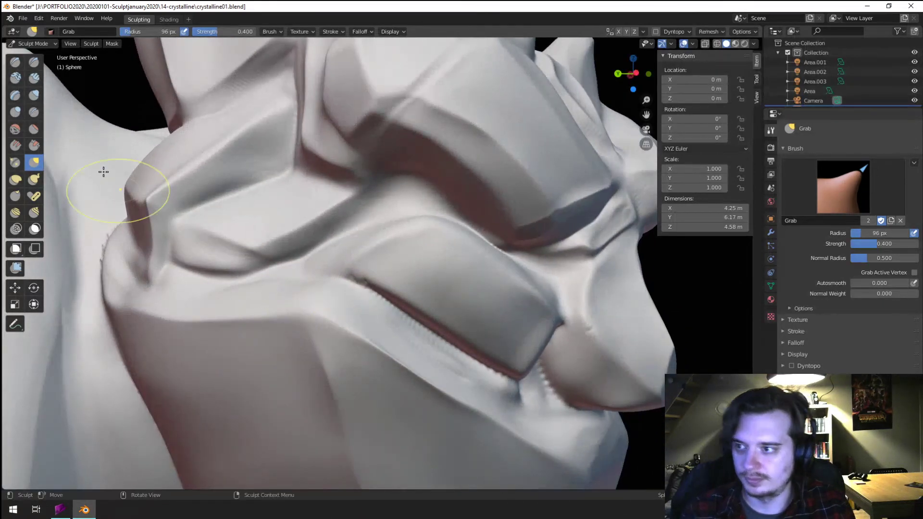
# - Return to the Crease brush with an 88 px radius and 0.504 strength for the groove under the cheek facet
pyautogui.click(33, 112)
pyautogui.moveTo(312, 260)
pyautogui.mouseDown(button='middle')
pyautogui.moveTo(371, 231)
pyautogui.moveTo(433, 270)
pyautogui.mouseUp(button='middle')
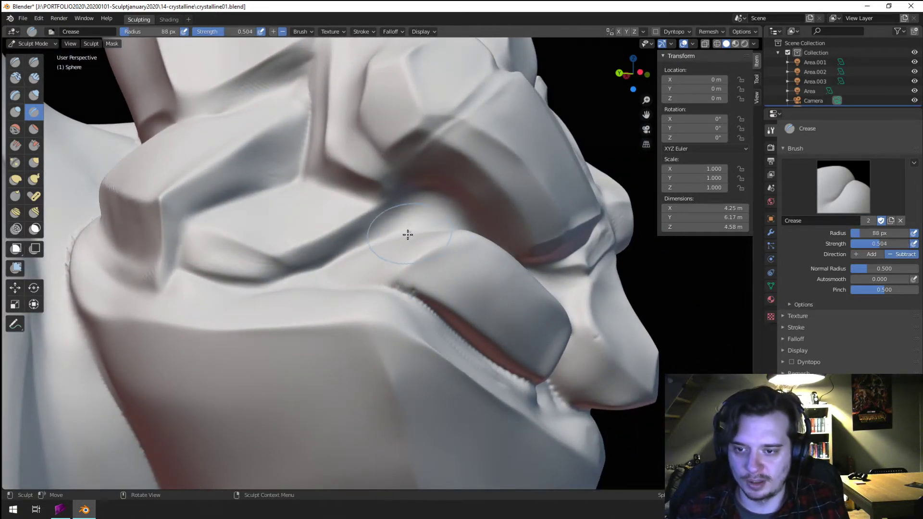
pyautogui.moveTo(412, 243); pyautogui.dragTo(373, 286, button='middle')
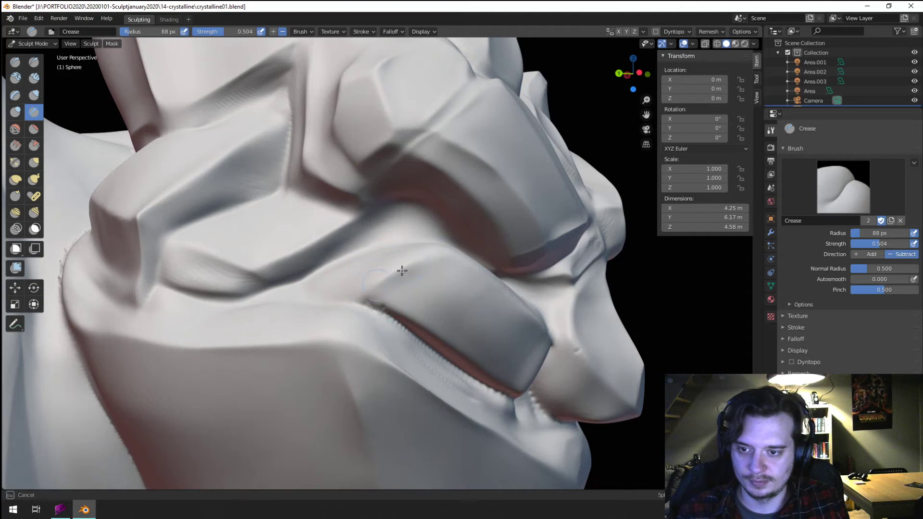
# - Try a Custom falloff for the Crease brush, pulling the curve's upper control point down
pyautogui.click(364, 31)
pyautogui.moveTo(387, 30)
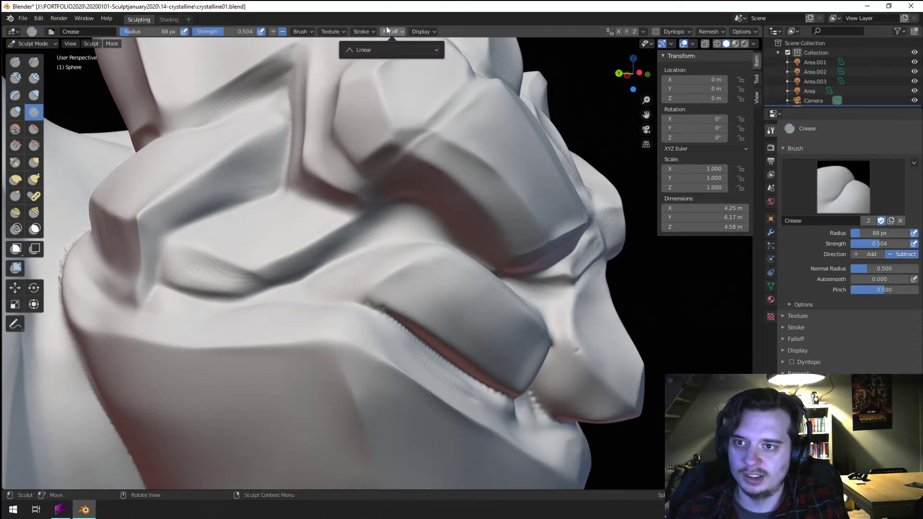
pyautogui.click(387, 50)
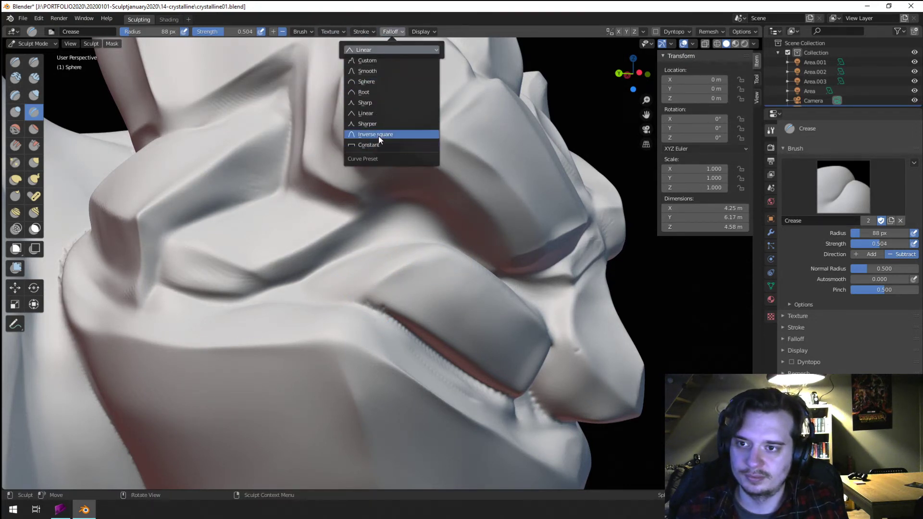
pyautogui.click(367, 60)
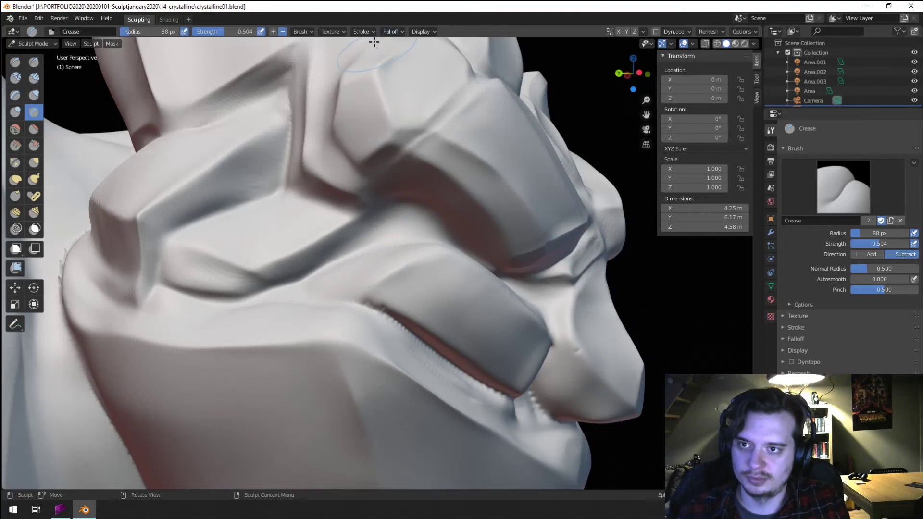
pyautogui.click(387, 32)
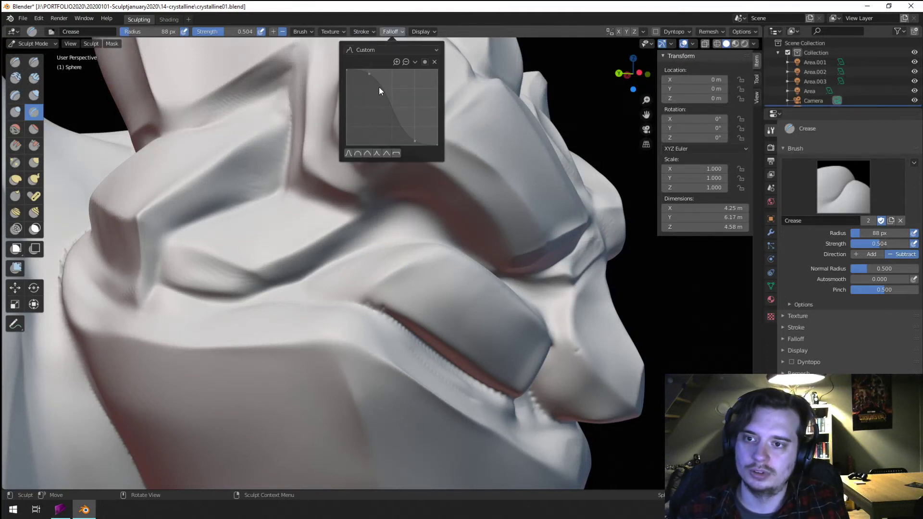
pyautogui.moveTo(369, 74); pyautogui.dragTo(364, 135)
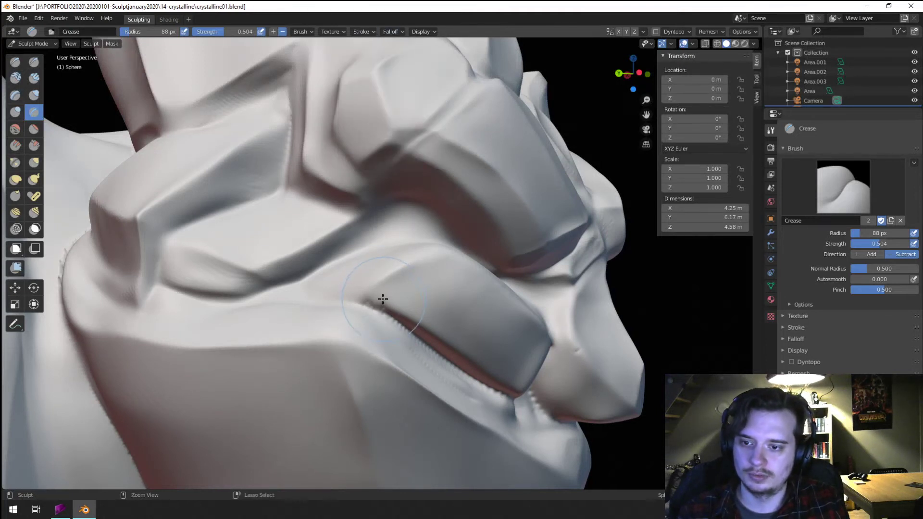
# - Smooth the jagged rims along the groove under the cheek facet and beside the nose
pyautogui.moveTo(383, 299)
pyautogui.mouseDown()
pyautogui.moveTo(498, 388)
pyautogui.moveTo(372, 294)
pyautogui.mouseUp()
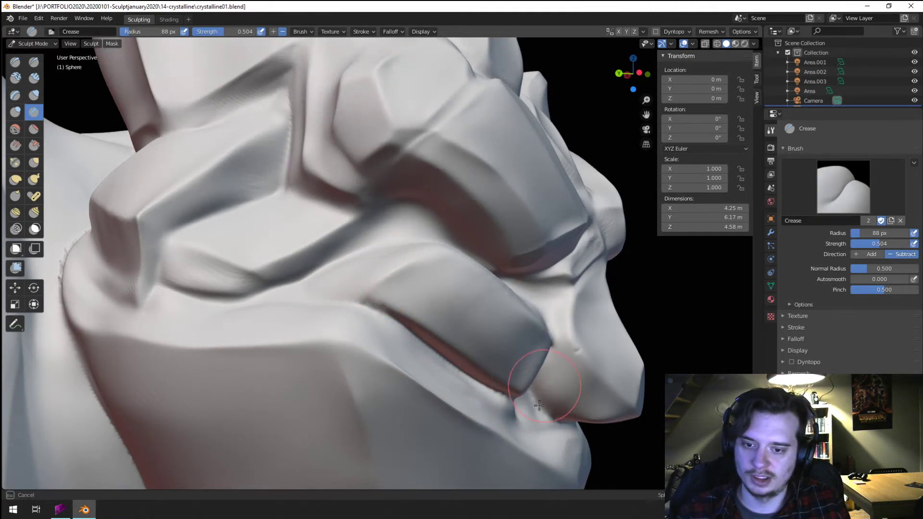
pyautogui.moveTo(412, 300); pyautogui.dragTo(436, 193)
# - Set the Crease spacing to 5%, turn off Adjust Strength for Spacing, and switch the falloff to Sharper
pyautogui.click(361, 31)
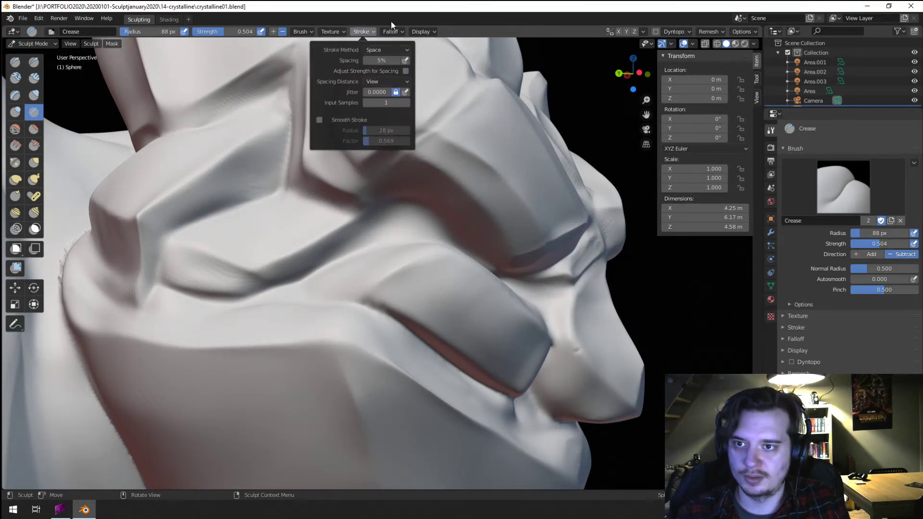
pyautogui.moveTo(388, 31)
pyautogui.click(370, 52)
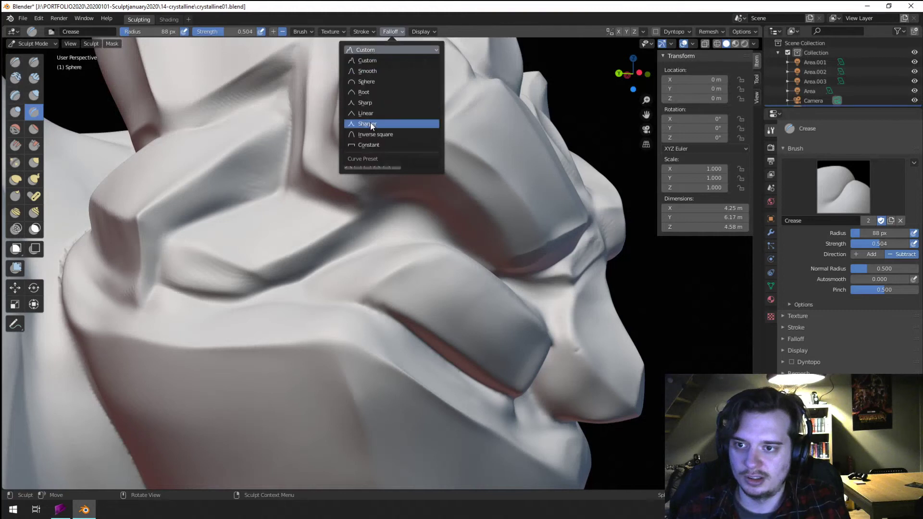
pyautogui.click(372, 126)
# - Crease the cheek facet's lower edge from its outer end to the corner, reducing the brush strength to 0.207
pyautogui.moveTo(361, 307); pyautogui.dragTo(444, 359)
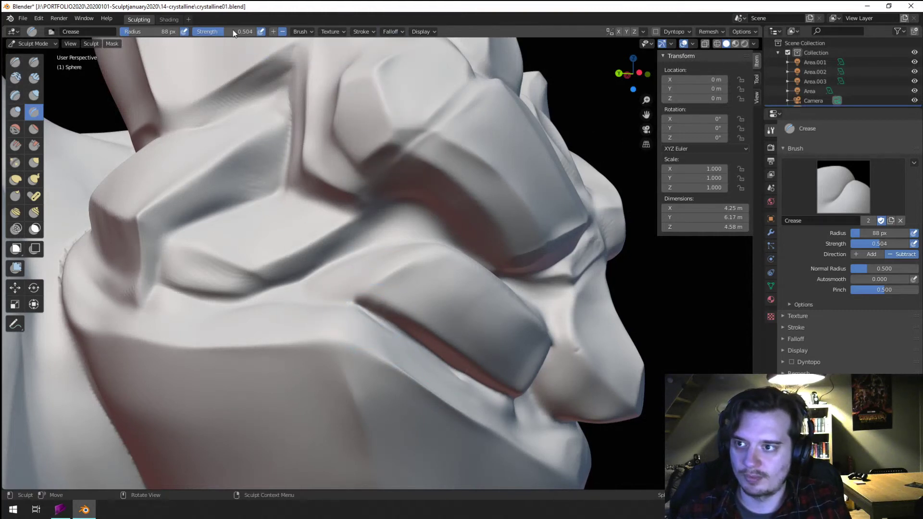
pyautogui.moveTo(379, 323)
pyautogui.mouseDown()
pyautogui.moveTo(466, 380)
pyautogui.moveTo(498, 389)
pyautogui.mouseUp()
pyautogui.moveTo(418, 327); pyautogui.dragTo(373, 318, button='middle')
pyautogui.moveTo(309, 350)
pyautogui.mouseDown()
pyautogui.moveTo(357, 381)
pyautogui.moveTo(256, 313)
pyautogui.moveTo(346, 375)
pyautogui.moveTo(319, 332)
pyautogui.moveTo(327, 353)
pyautogui.moveTo(192, 265)
pyautogui.mouseUp()
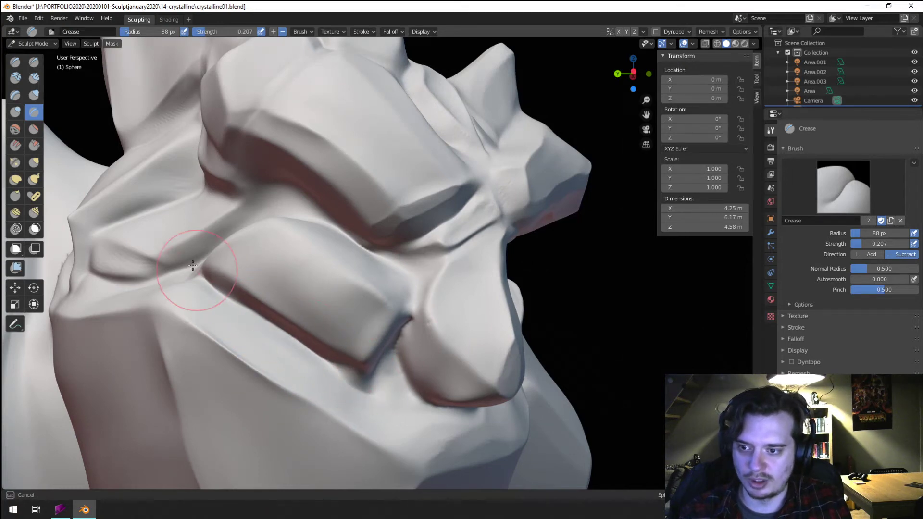
pyautogui.moveTo(355, 317); pyautogui.dragTo(277, 309, button='middle')
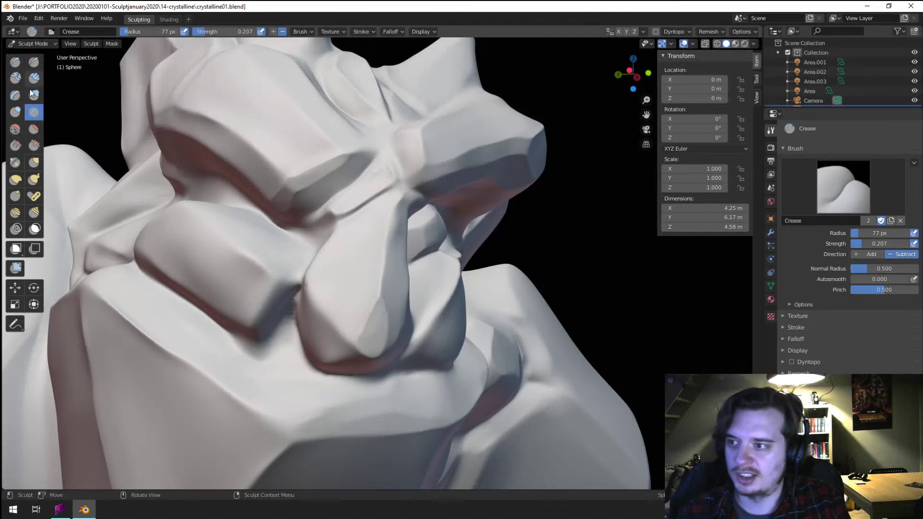
# - Rework the cheek facet's lower corner with the Blob brush
pyautogui.click(16, 112)
pyautogui.moveTo(242, 332)
pyautogui.mouseDown()
pyautogui.moveTo(254, 337)
pyautogui.moveTo(247, 344)
pyautogui.moveTo(294, 322)
pyautogui.moveTo(247, 324)
pyautogui.mouseUp()
pyautogui.press('g')
# - Flatten the surfaces around the cheek facet's lower corner and below it with the Flatten brush
pyautogui.click(34, 129)
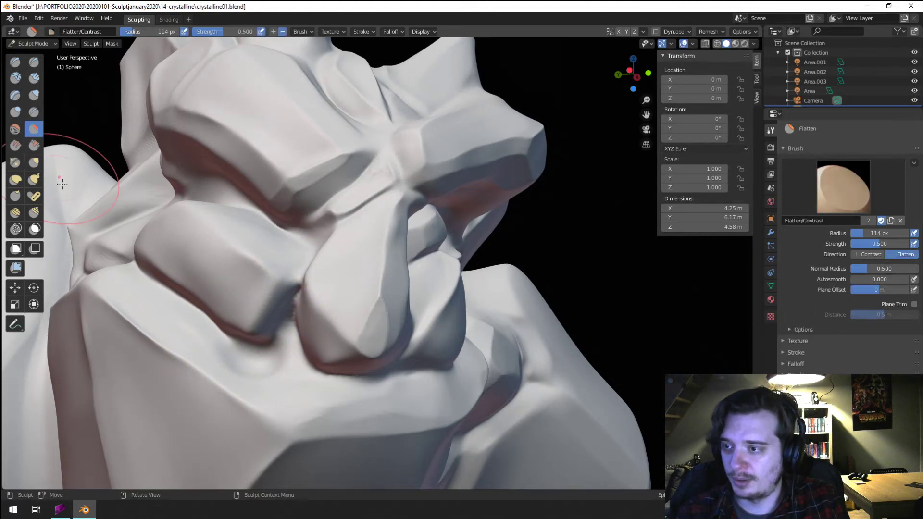
pyautogui.moveTo(62, 181); pyautogui.dragTo(148, 367, button='middle')
pyautogui.moveTo(149, 367)
pyautogui.mouseDown()
pyautogui.moveTo(206, 419)
pyautogui.moveTo(183, 400)
pyautogui.mouseUp()
pyautogui.moveTo(183, 399); pyautogui.dragTo(196, 365, button='middle')
pyautogui.press('f')
pyautogui.click(313, 336)
pyautogui.moveTo(311, 347)
pyautogui.mouseDown()
pyautogui.moveTo(312, 337)
pyautogui.moveTo(324, 350)
pyautogui.moveTo(246, 310)
pyautogui.mouseUp()
# - Fill in the surface between the cheek facet and the jaw's upper edge with the Fill brush
pyautogui.click(16, 145)
pyautogui.moveTo(268, 330); pyautogui.dragTo(178, 370, button='middle')
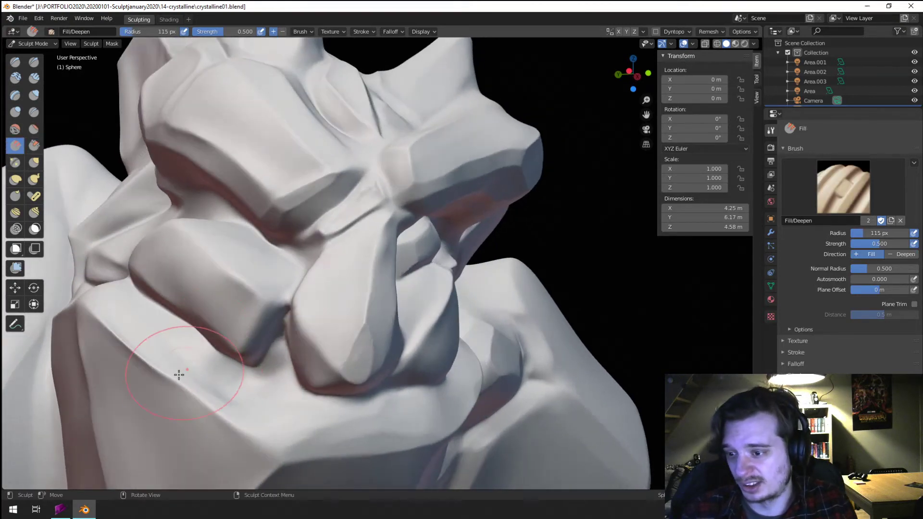
pyautogui.moveTo(178, 371)
pyautogui.mouseDown()
pyautogui.moveTo(183, 344)
pyautogui.moveTo(268, 383)
pyautogui.moveTo(257, 385)
pyautogui.mouseUp()
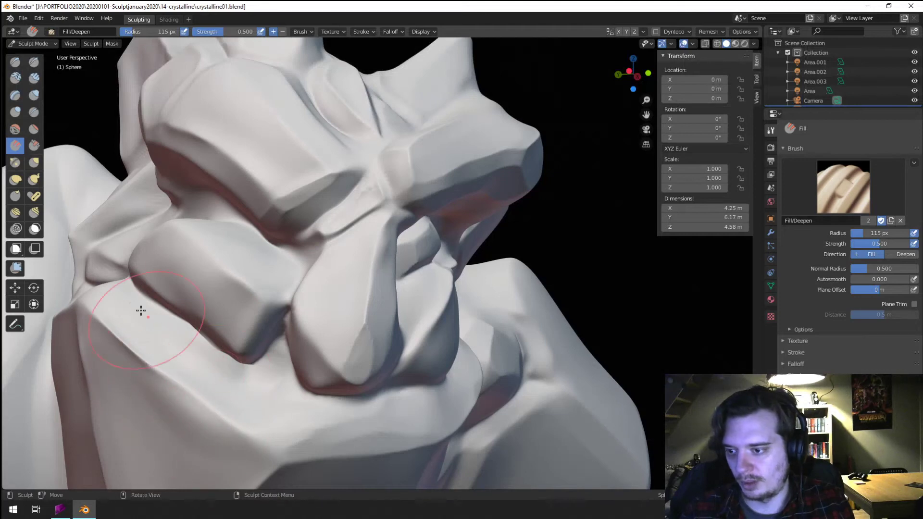
# - Sharpen the jaw's upper edge below the cheek facet with the Pinch brush at a 135 px radius
pyautogui.click(16, 162)
pyautogui.moveTo(184, 284); pyautogui.dragTo(185, 309, button='middle')
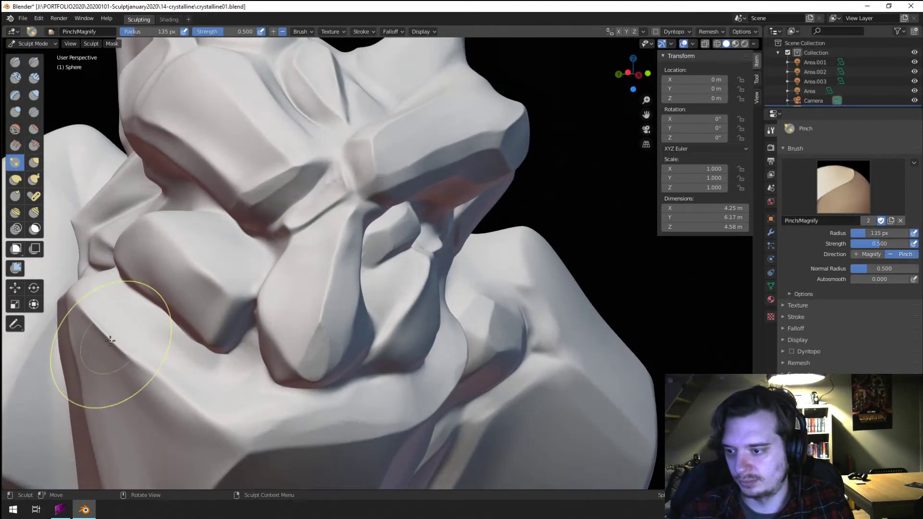
pyautogui.moveTo(111, 341)
pyautogui.mouseDown()
pyautogui.moveTo(203, 431)
pyautogui.moveTo(126, 351)
pyautogui.moveTo(208, 423)
pyautogui.mouseUp()
pyautogui.moveTo(186, 340); pyautogui.dragTo(194, 350, button='middle')
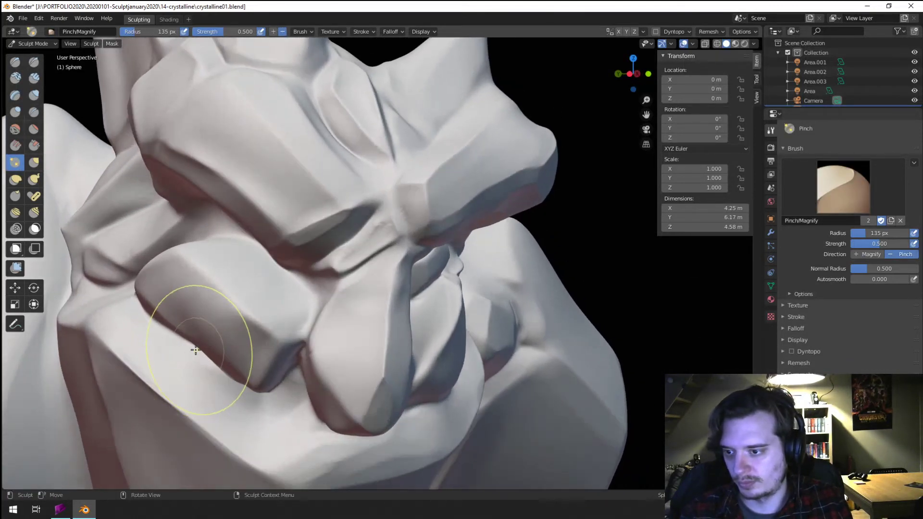
# - Pinch the cheek facet's lower edges from the outer end toward the inner corner with a 75 px brush radius
pyautogui.press('f')
pyautogui.click(180, 335)
pyautogui.moveTo(193, 305)
pyautogui.mouseDown(button='middle')
pyautogui.moveTo(243, 264)
pyautogui.moveTo(251, 228)
pyautogui.mouseUp(button='middle')
pyautogui.press('f')
pyautogui.click(226, 221)
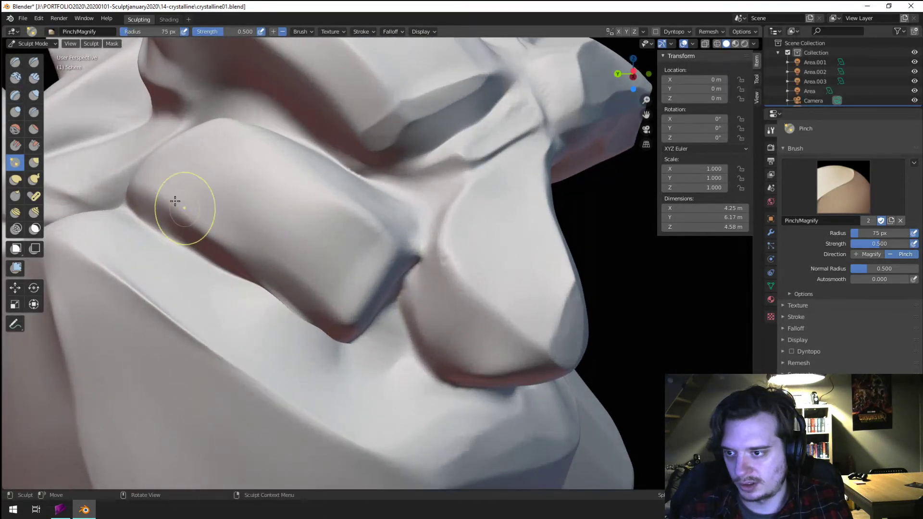
pyautogui.moveTo(170, 202)
pyautogui.mouseDown()
pyautogui.moveTo(320, 295)
pyautogui.moveTo(227, 231)
pyautogui.moveTo(186, 253)
pyautogui.moveTo(303, 336)
pyautogui.moveTo(247, 291)
pyautogui.mouseUp()
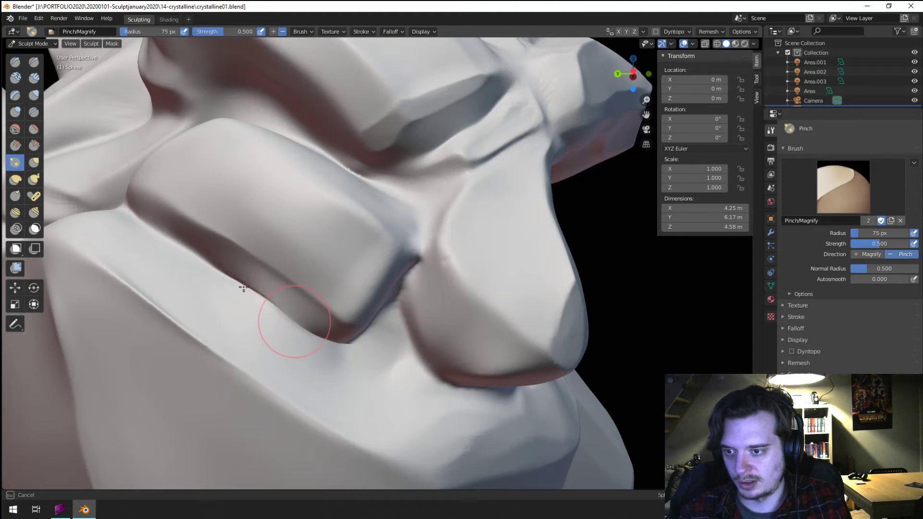
pyautogui.moveTo(132, 227); pyautogui.dragTo(218, 260)
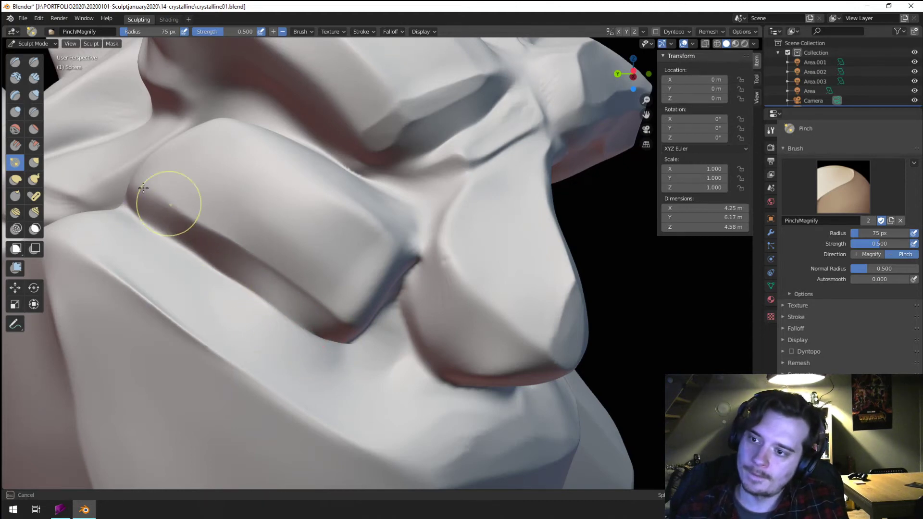
pyautogui.moveTo(143, 188); pyautogui.dragTo(233, 233)
pyautogui.moveTo(258, 239); pyautogui.dragTo(246, 235, button='middle')
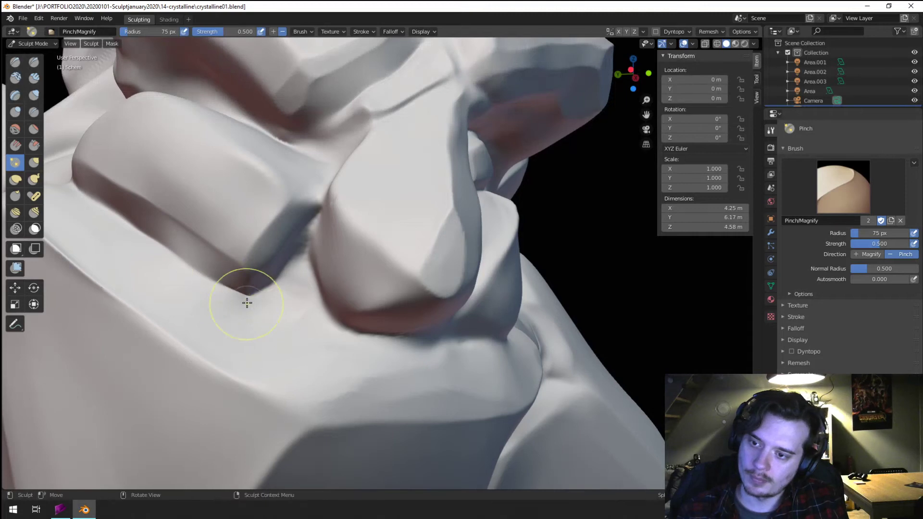
# - Adjust the cheek facet's inner corner with the Grab brush and scrape its upper surface with the Scrape brush
pyautogui.press('g')
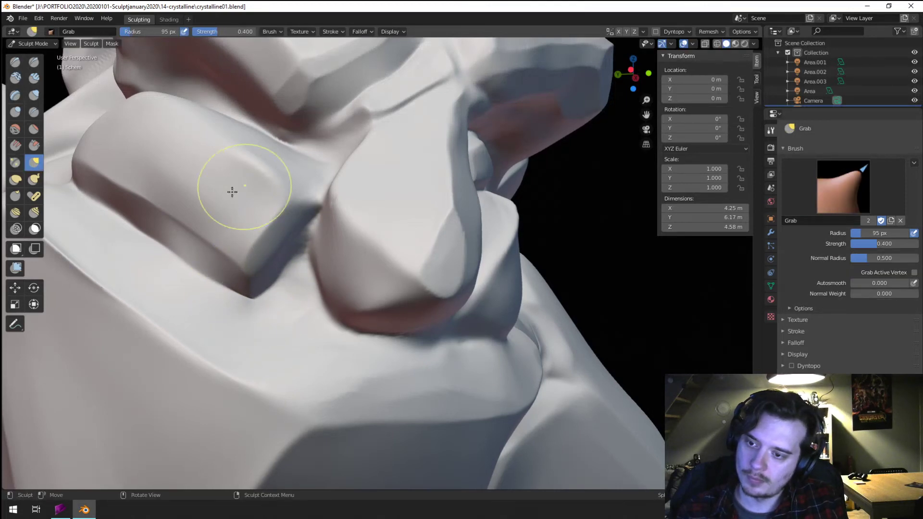
pyautogui.click(34, 115)
pyautogui.keyDown('ctrl'); pyautogui.moveTo(49, 110); pyautogui.dragTo(54, 204, button='middle'); pyautogui.keyUp('ctrl')
pyautogui.moveTo(205, 298); pyautogui.dragTo(256, 238, button='middle')
pyautogui.scroll(2, 256, 238)
pyautogui.click(34, 146)
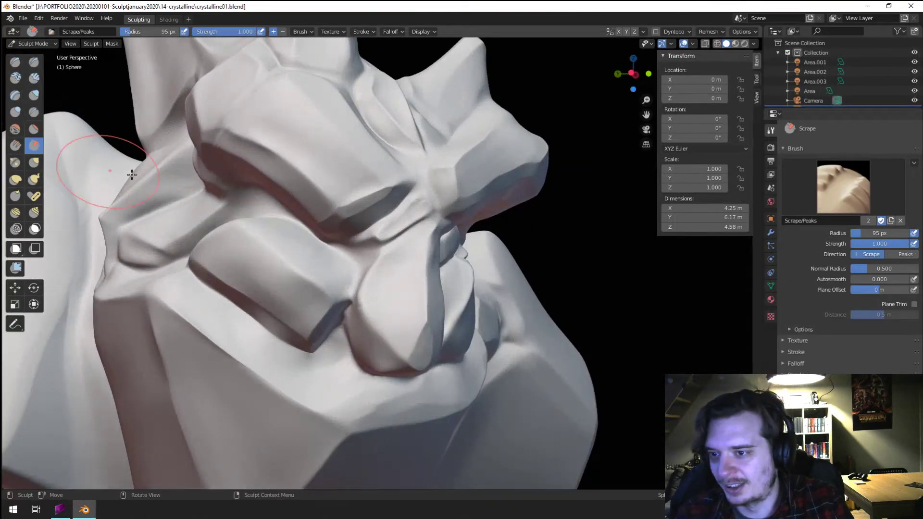
pyautogui.moveTo(226, 267)
pyautogui.mouseDown()
pyautogui.moveTo(279, 312)
pyautogui.moveTo(250, 223)
pyautogui.mouseUp()
# - Rework the outer end and upper plane of the cheek facet from the side with the Scrape and Grab brushes
pyautogui.moveTo(250, 223); pyautogui.dragTo(264, 226, button='middle')
pyautogui.moveTo(306, 271); pyautogui.dragTo(333, 278, button='middle')
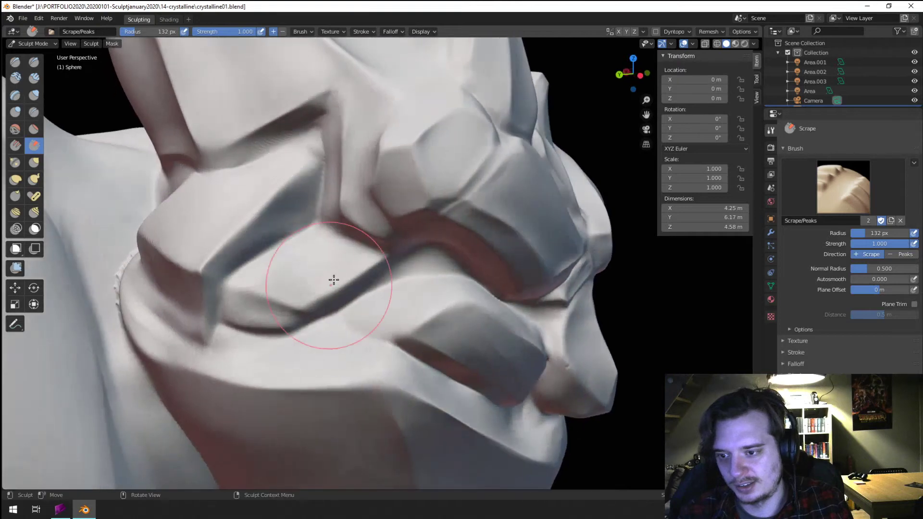
pyautogui.press('f')
pyautogui.click(401, 323)
pyautogui.moveTo(395, 321)
pyautogui.mouseDown()
pyautogui.moveTo(382, 311)
pyautogui.moveTo(402, 278)
pyautogui.mouseUp()
pyautogui.press('f')
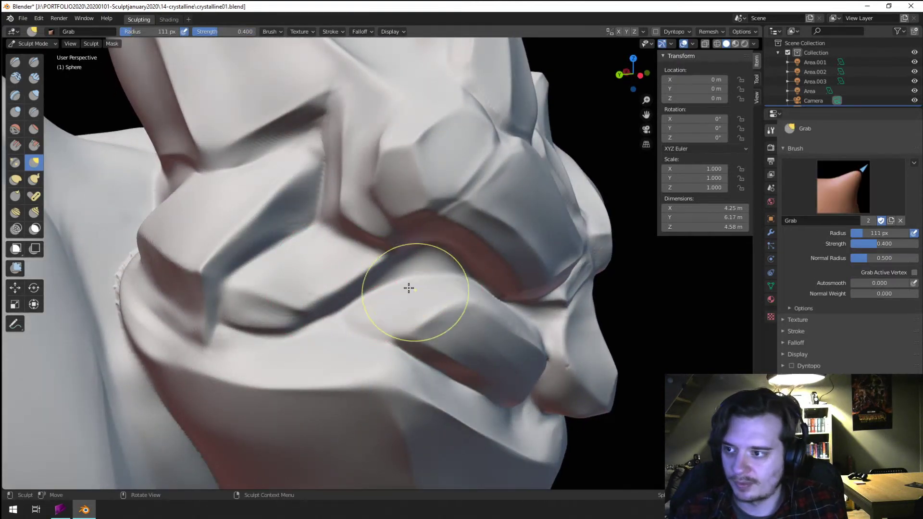
pyautogui.click(191, 202)
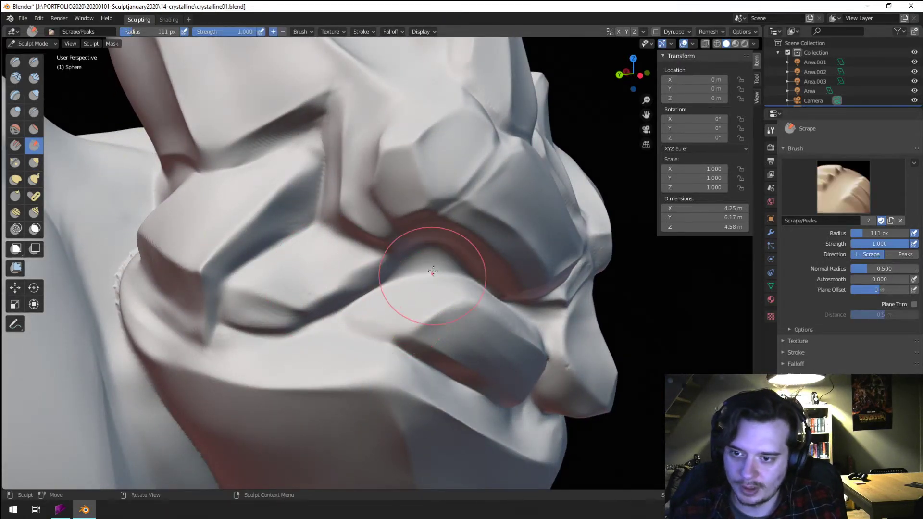
pyautogui.moveTo(435, 270)
pyautogui.mouseDown(button='middle')
pyautogui.moveTo(391, 266)
pyautogui.moveTo(355, 192)
pyautogui.mouseUp(button='middle')
pyautogui.press('f')
pyautogui.click(361, 204)
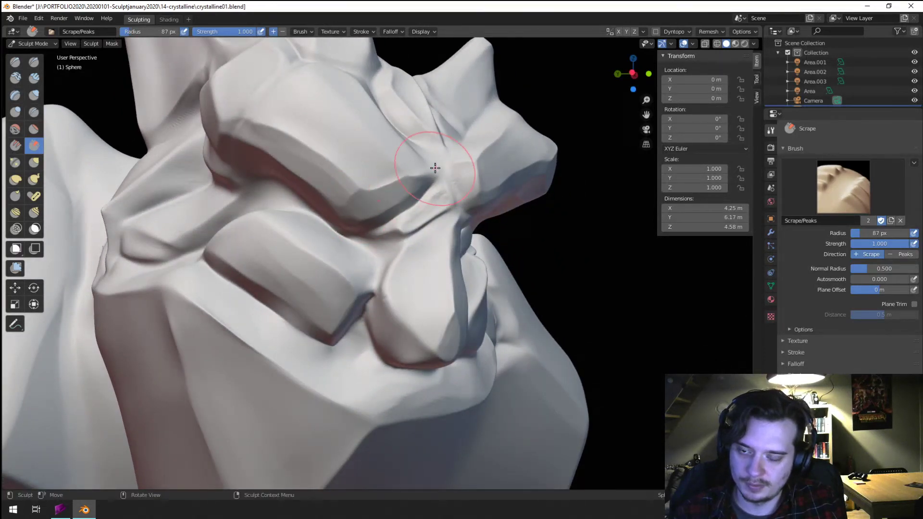
# - Scrape the plane on the nose tip flatter with the Scrape brush at a 77 px radius
pyautogui.moveTo(433, 165)
pyautogui.mouseDown(button='middle')
pyautogui.moveTo(358, 210)
pyautogui.moveTo(356, 201)
pyautogui.mouseUp(button='middle')
pyautogui.press('f')
pyautogui.click(321, 273)
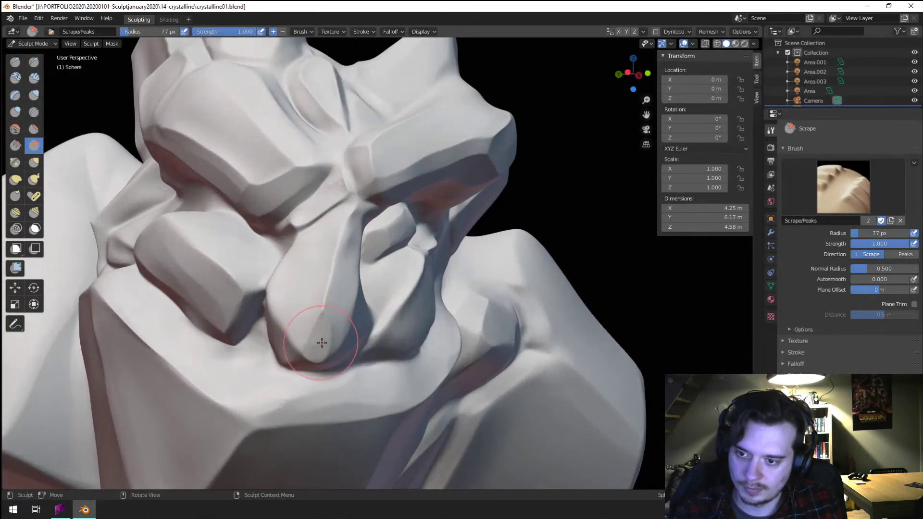
pyautogui.moveTo(320, 342); pyautogui.dragTo(326, 311)
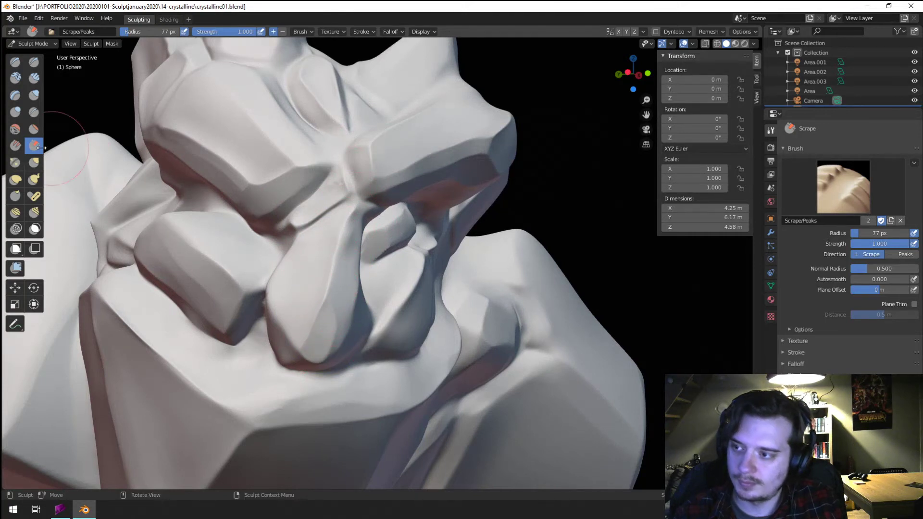
# - Sharpen the nose's ridge from the tip up to the bridge with the Pinch brush at a 52 px radius
pyautogui.click(16, 163)
pyautogui.press('f')
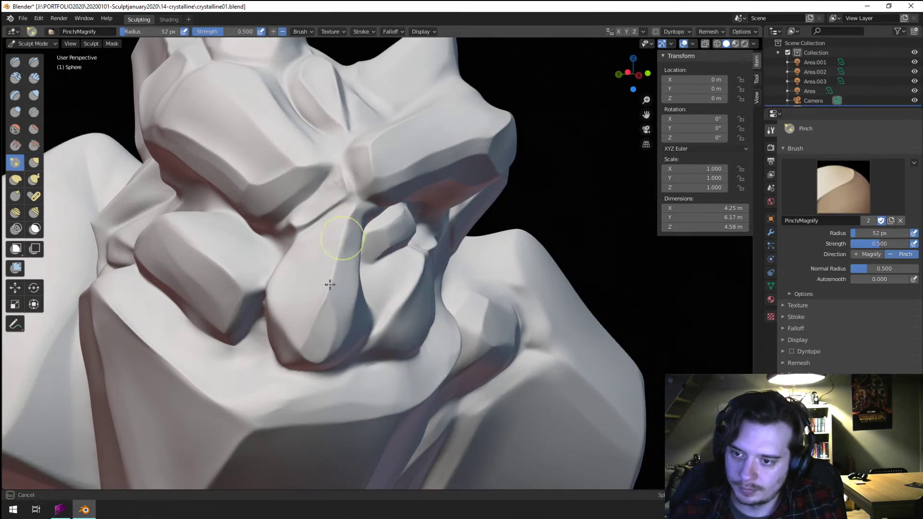
pyautogui.moveTo(330, 285); pyautogui.dragTo(326, 296)
pyautogui.moveTo(343, 258); pyautogui.dragTo(357, 207)
# - Pinch the edges between the nose bridge and the inner brows with a 50 px brush radius
pyautogui.press('f')
pyautogui.click(323, 214)
pyautogui.moveTo(299, 227)
pyautogui.mouseDown()
pyautogui.moveTo(342, 198)
pyautogui.moveTo(269, 228)
pyautogui.mouseUp()
pyautogui.moveTo(361, 186)
pyautogui.mouseDown()
pyautogui.moveTo(358, 208)
pyautogui.moveTo(355, 200)
pyautogui.mouseUp()
pyautogui.moveTo(355, 200); pyautogui.dragTo(312, 190, button='middle')
pyautogui.moveTo(305, 187); pyautogui.dragTo(275, 180)
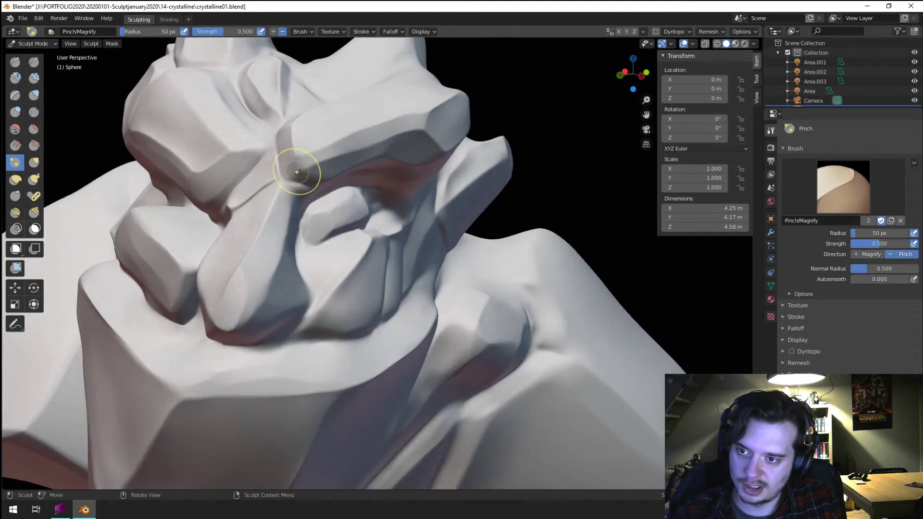
# - Sharpen the far brow's lower front edge with the Pinch brush, raising the radius to 86 px
pyautogui.moveTo(299, 172); pyautogui.dragTo(273, 134, button='middle')
pyautogui.moveTo(273, 128)
pyautogui.mouseDown()
pyautogui.moveTo(339, 108)
pyautogui.moveTo(276, 106)
pyautogui.mouseUp()
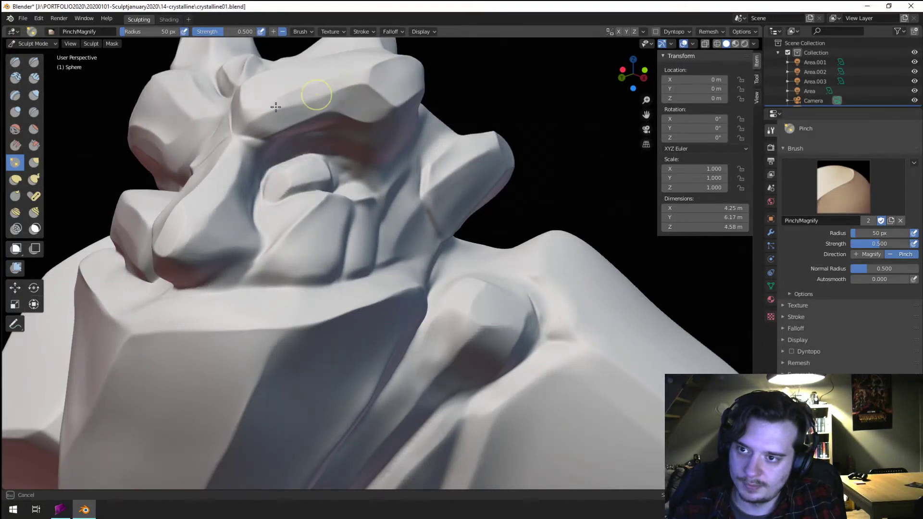
pyautogui.press('f')
pyautogui.click(369, 81)
pyautogui.moveTo(357, 76); pyautogui.dragTo(294, 100)
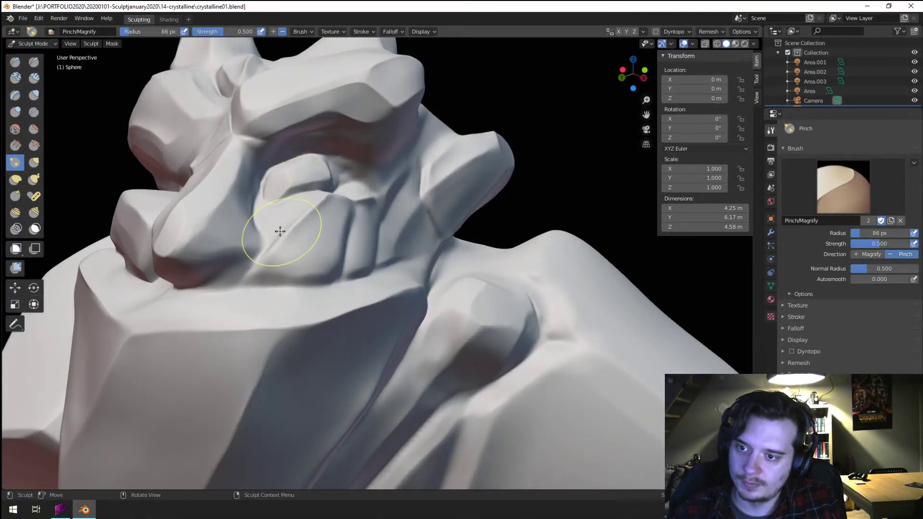
# - Pinch the far cheek facet's diagonal ridge and the edges of the fold beside it, varying the brush radius
pyautogui.moveTo(279, 245); pyautogui.dragTo(309, 231)
pyautogui.press('f')
pyautogui.click(310, 219)
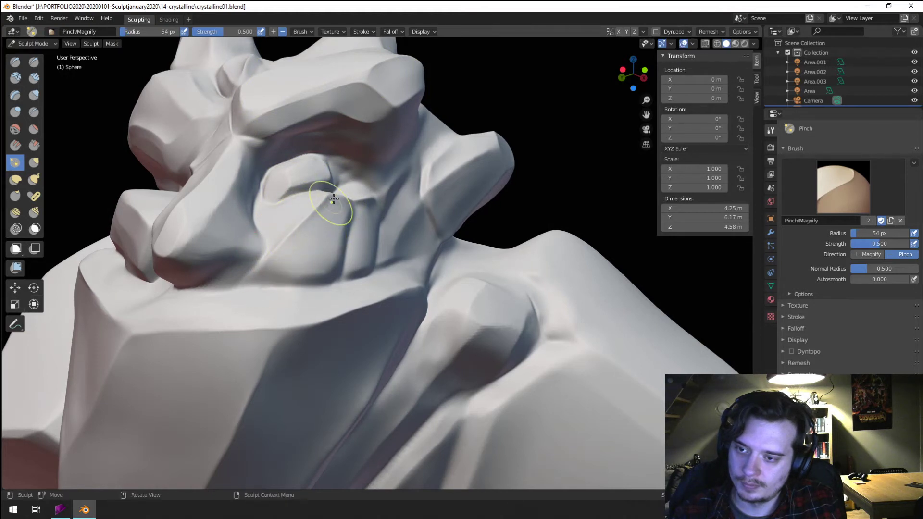
pyautogui.moveTo(334, 199)
pyautogui.mouseDown()
pyautogui.moveTo(312, 223)
pyautogui.moveTo(362, 208)
pyautogui.moveTo(350, 269)
pyautogui.moveTo(336, 282)
pyautogui.moveTo(373, 264)
pyautogui.mouseUp()
pyautogui.press('f')
pyautogui.click(357, 235)
pyautogui.press('f')
pyautogui.click(384, 226)
pyautogui.press('f')
pyautogui.click(375, 272)
# - Pinch the surface along the near cheek facet's lower edge with a 127 px brush radius
pyautogui.moveTo(396, 224)
pyautogui.mouseDown(button='middle')
pyautogui.moveTo(391, 212)
pyautogui.moveTo(421, 188)
pyautogui.mouseUp(button='middle')
pyautogui.scroll(-3, 420, 188)
pyautogui.moveTo(368, 227)
pyautogui.mouseDown(button='middle')
pyautogui.moveTo(362, 232)
pyautogui.moveTo(404, 229)
pyautogui.mouseUp(button='middle')
pyautogui.moveTo(394, 271)
pyautogui.keyDown('ctrl'); pyautogui.mouseDown(button='middle')
pyautogui.moveTo(387, 239)
pyautogui.moveTo(370, 261)
pyautogui.mouseUp(button='middle'); pyautogui.keyUp('ctrl')
pyautogui.press('f')
pyautogui.click(389, 263)
pyautogui.moveTo(342, 282); pyautogui.dragTo(418, 337)
pyautogui.moveTo(369, 290); pyautogui.dragTo(413, 335)
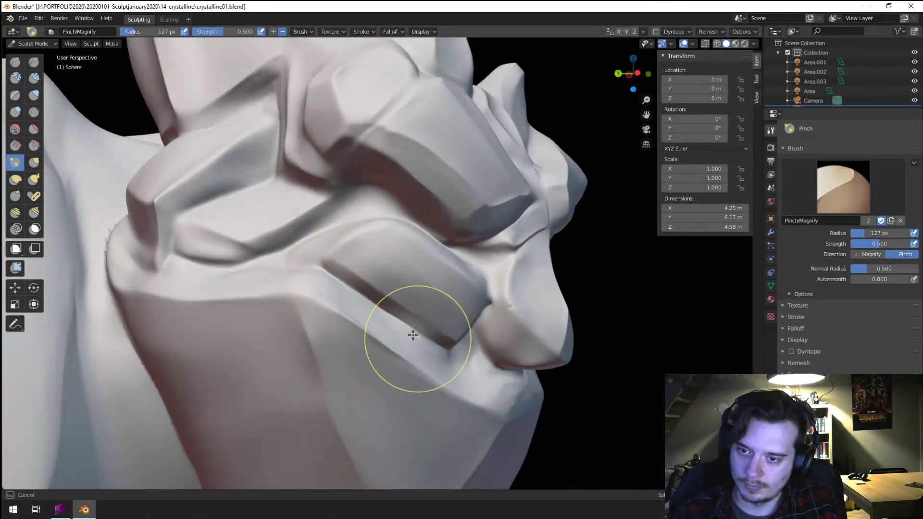
# - Sharpen the creases around the ear and the folds beside the cheek with the Pinch brush, reducing the radius to 51 px
pyautogui.moveTo(413, 335)
pyautogui.mouseDown(button='middle')
pyautogui.moveTo(356, 282)
pyautogui.moveTo(442, 251)
pyautogui.mouseUp(button='middle')
pyautogui.moveTo(443, 252); pyautogui.dragTo(289, 320)
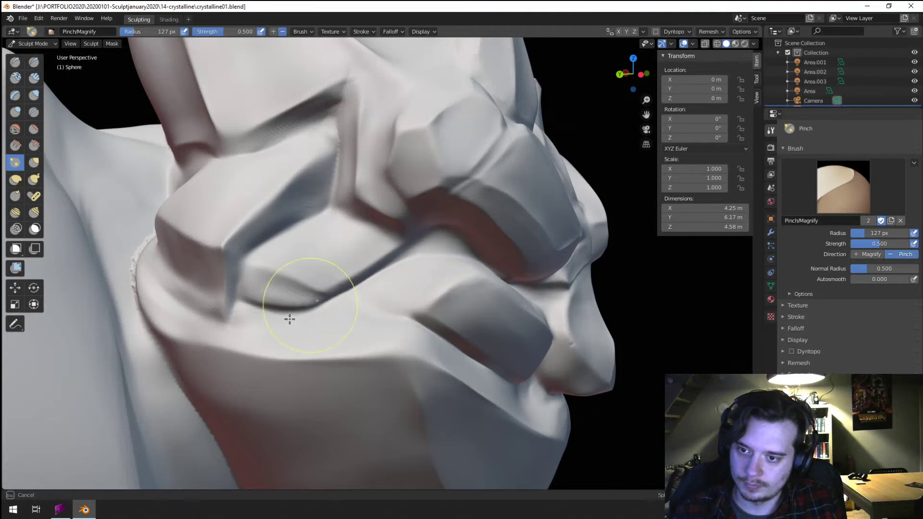
pyautogui.click(290, 319)
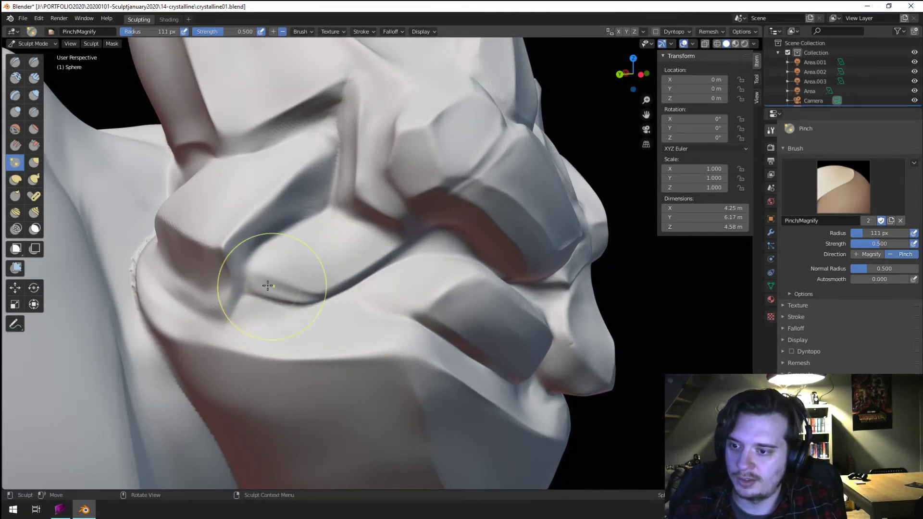
pyautogui.moveTo(163, 283)
pyautogui.mouseDown()
pyautogui.moveTo(185, 289)
pyautogui.moveTo(159, 230)
pyautogui.moveTo(229, 262)
pyautogui.mouseUp()
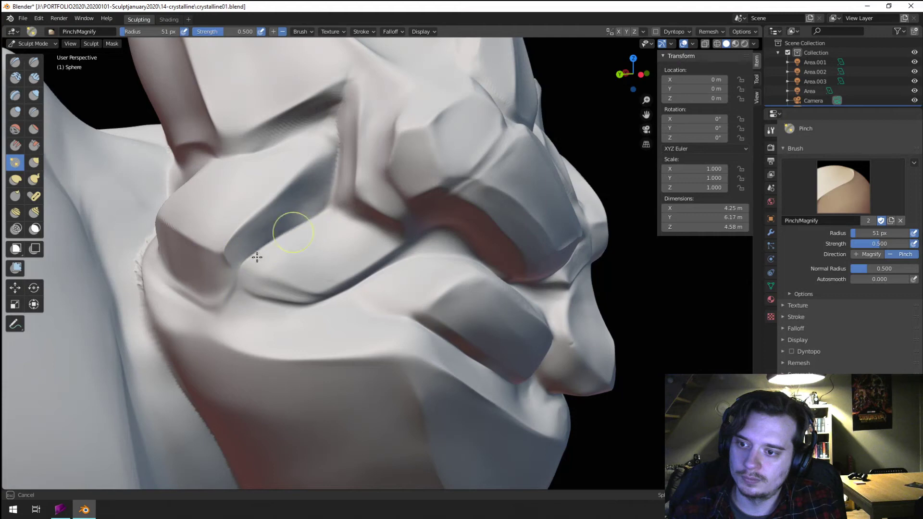
pyautogui.moveTo(246, 286)
pyautogui.mouseDown()
pyautogui.moveTo(250, 259)
pyautogui.moveTo(327, 299)
pyautogui.mouseUp()
# - Pinch the edges around the far cheek's base and above the jaw with an 89 px brush radius
pyautogui.scroll(-5, 318, 221)
pyautogui.moveTo(316, 220)
pyautogui.mouseDown(button='middle')
pyautogui.moveTo(242, 199)
pyautogui.moveTo(251, 205)
pyautogui.mouseUp(button='middle')
pyautogui.scroll(5, 241, 199)
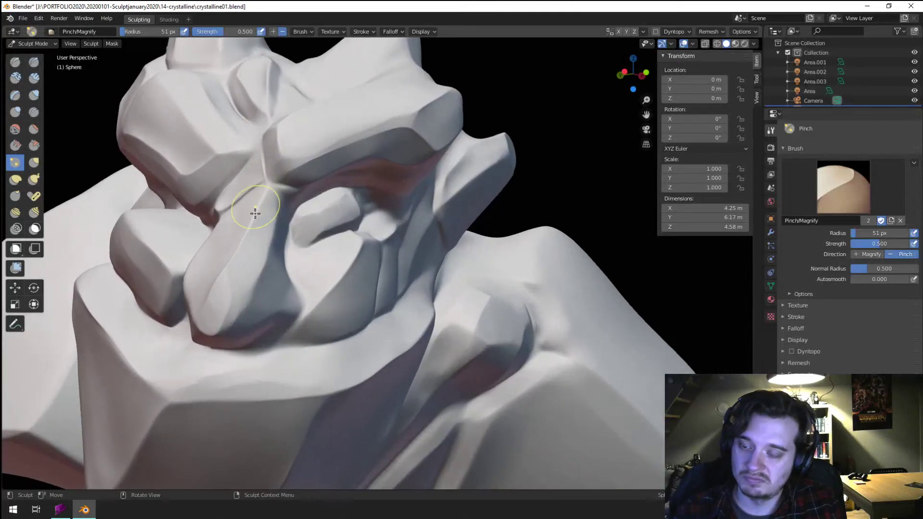
pyautogui.press('f')
pyautogui.click(327, 289)
pyautogui.moveTo(336, 274)
pyautogui.mouseDown()
pyautogui.moveTo(347, 265)
pyautogui.moveTo(267, 325)
pyautogui.mouseUp()
pyautogui.moveTo(268, 325); pyautogui.dragTo(214, 301, button='middle')
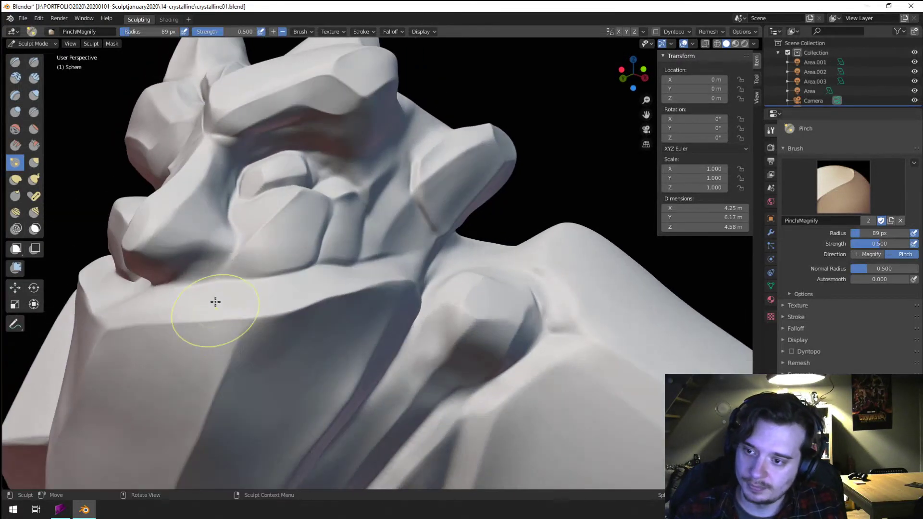
pyautogui.moveTo(215, 301)
pyautogui.mouseDown()
pyautogui.moveTo(165, 247)
pyautogui.moveTo(215, 241)
pyautogui.mouseUp()
# - Pinch the underside of the nose and its transition to the cheeks, starting with a 53 px brush radius
pyautogui.press('f')
pyautogui.click(165, 247)
pyautogui.moveTo(183, 240); pyautogui.dragTo(242, 236, button='middle')
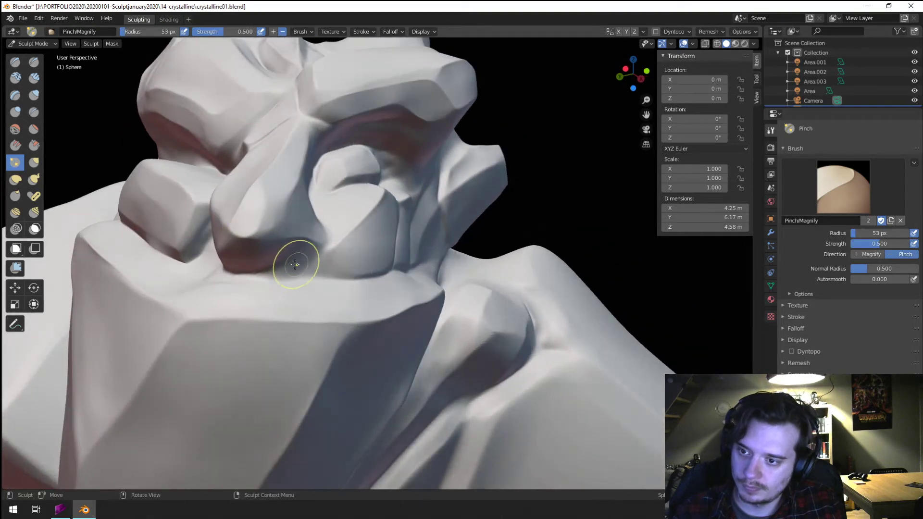
pyautogui.press('f')
pyautogui.click(245, 273)
pyautogui.moveTo(245, 273)
pyautogui.mouseDown(button='middle')
pyautogui.moveTo(310, 235)
pyautogui.moveTo(353, 230)
pyautogui.mouseUp(button='middle')
pyautogui.press('f')
pyautogui.press('f')
pyautogui.click(332, 230)
# - Scrape the side plane of the nose with the Scrape brush at a 111 px radius
pyautogui.click(35, 144)
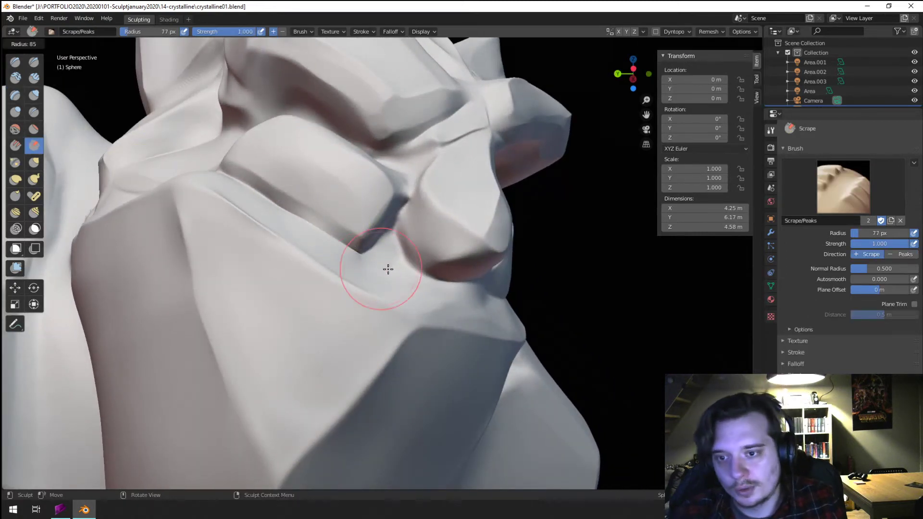
pyautogui.press('f')
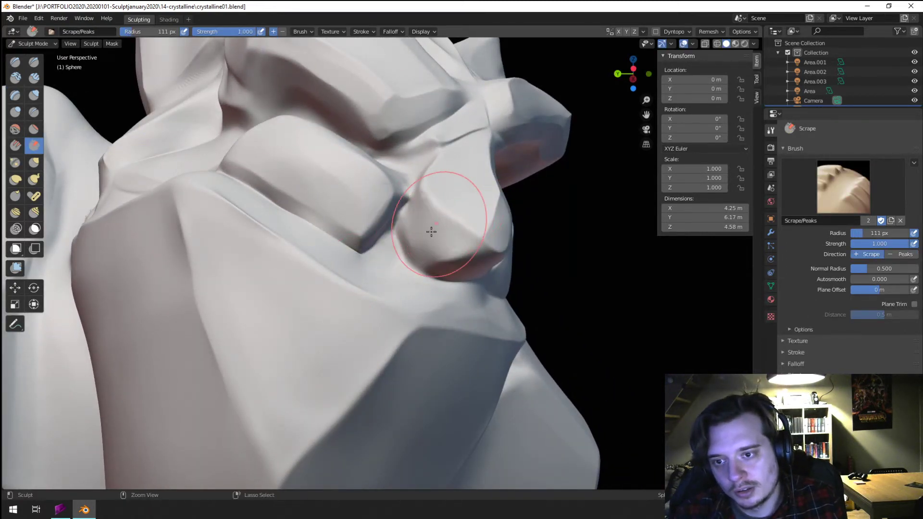
pyautogui.moveTo(434, 238)
pyautogui.mouseDown()
pyautogui.moveTo(425, 248)
pyautogui.moveTo(447, 239)
pyautogui.moveTo(442, 220)
pyautogui.mouseUp()
pyautogui.keyDown('ctrl'); pyautogui.moveTo(427, 196); pyautogui.dragTo(399, 262, button='middle'); pyautogui.keyUp('ctrl')
pyautogui.moveTo(385, 264)
pyautogui.mouseDown(button='middle')
pyautogui.moveTo(312, 268)
pyautogui.moveTo(340, 274)
pyautogui.moveTo(347, 246)
pyautogui.moveTo(327, 268)
pyautogui.moveTo(360, 193)
pyautogui.mouseUp(button='middle')
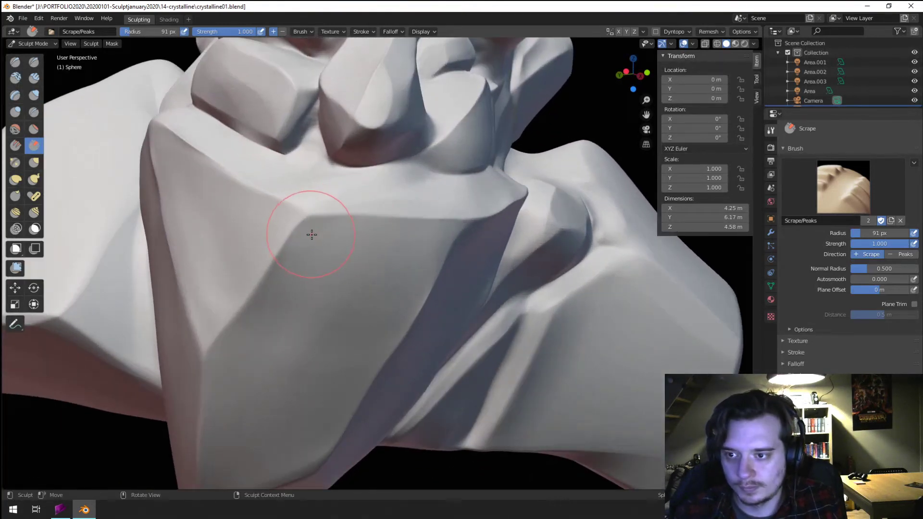
# - Scrape the planes on the chin's front and underside with a brush radius of about 78 px
pyautogui.press('f')
pyautogui.moveTo(311, 233)
pyautogui.mouseDown(button='middle')
pyautogui.moveTo(247, 340)
pyautogui.moveTo(270, 268)
pyautogui.moveTo(309, 238)
pyautogui.moveTo(309, 268)
pyautogui.mouseUp(button='middle')
pyautogui.click(291, 289)
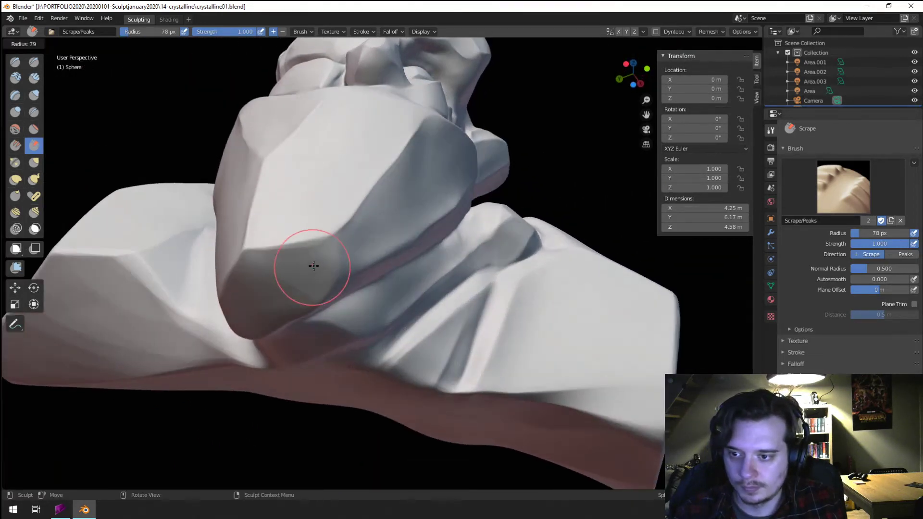
pyautogui.press('f')
pyautogui.moveTo(328, 234)
pyautogui.keyDown('ctrl'); pyautogui.mouseDown(button='middle')
pyautogui.moveTo(319, 305)
pyautogui.moveTo(356, 318)
pyautogui.mouseUp(button='middle'); pyautogui.keyUp('ctrl')
# - Reshape the chin's lower end with the Grab brush
pyautogui.press('g')
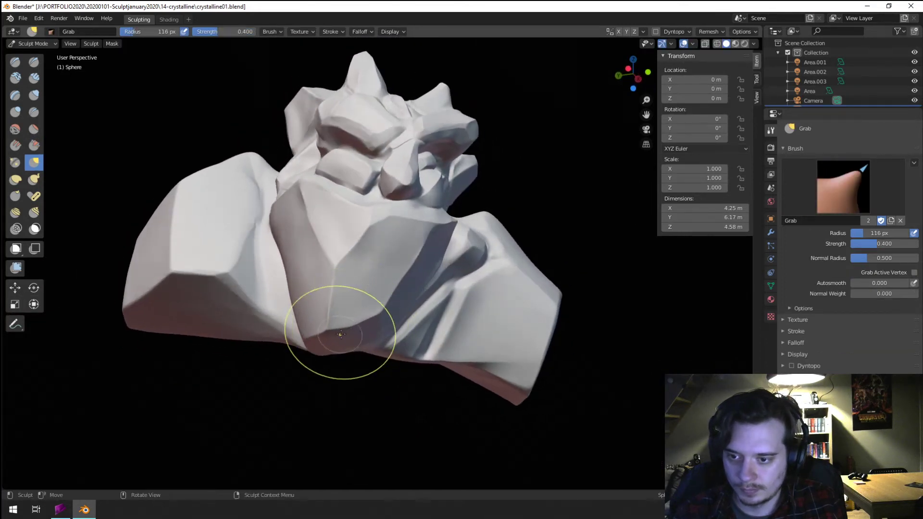
pyautogui.click(367, 307)
pyautogui.moveTo(367, 306)
pyautogui.mouseDown(button='middle')
pyautogui.moveTo(380, 291)
pyautogui.moveTo(289, 261)
pyautogui.moveTo(339, 277)
pyautogui.mouseUp(button='middle')
pyautogui.scroll(3, 339, 277)
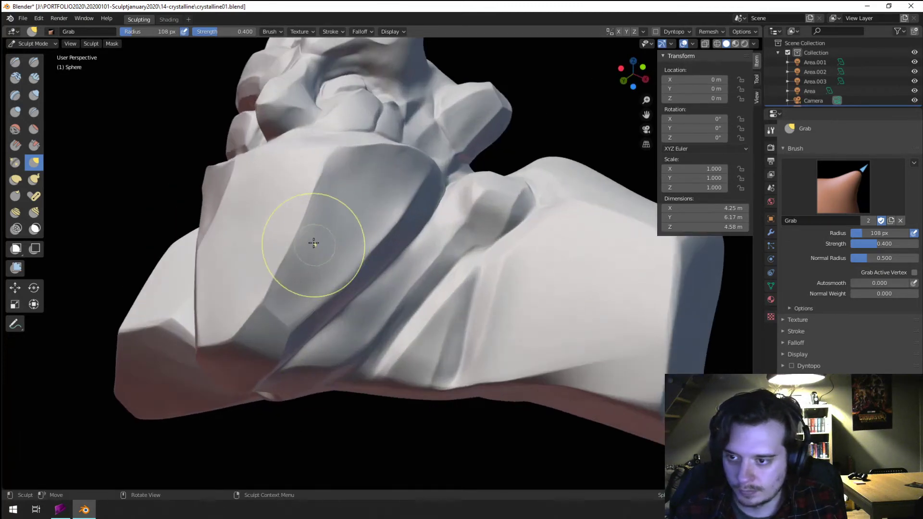
# - Scrape the side plane of the chin with the Scrape brush at a 128 px radius
pyautogui.click(33, 145)
pyautogui.press('f')
pyautogui.click(283, 298)
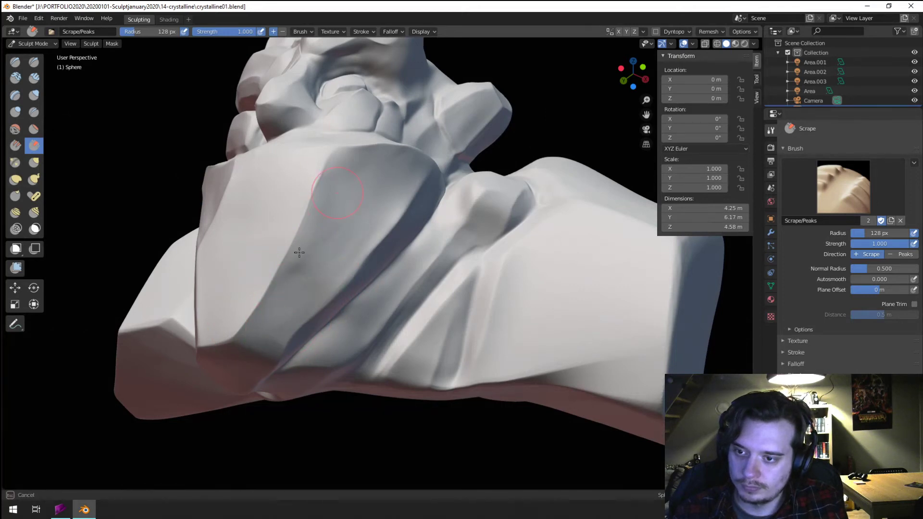
# - Scrape the outer planes of the brow block with the Scrape brush at a 113 px radius
pyautogui.scroll(-5, 309, 258)
pyautogui.moveTo(309, 258)
pyautogui.mouseDown(button='middle')
pyautogui.moveTo(325, 304)
pyautogui.moveTo(371, 231)
pyautogui.mouseUp(button='middle')
pyautogui.scroll(5, 330, 297)
pyautogui.scroll(4, 332, 295)
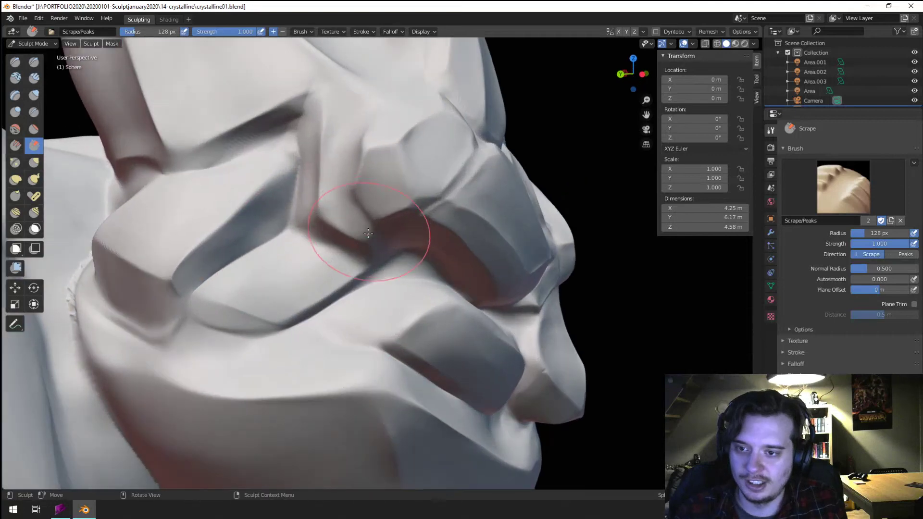
pyautogui.press('f')
pyautogui.click(372, 223)
pyautogui.moveTo(394, 174); pyautogui.dragTo(395, 194)
pyautogui.moveTo(409, 139)
pyautogui.keyDown('shift'); pyautogui.mouseDown(button='middle')
pyautogui.moveTo(367, 221)
pyautogui.moveTo(331, 194)
pyautogui.mouseUp(button='middle'); pyautogui.keyUp('shift')
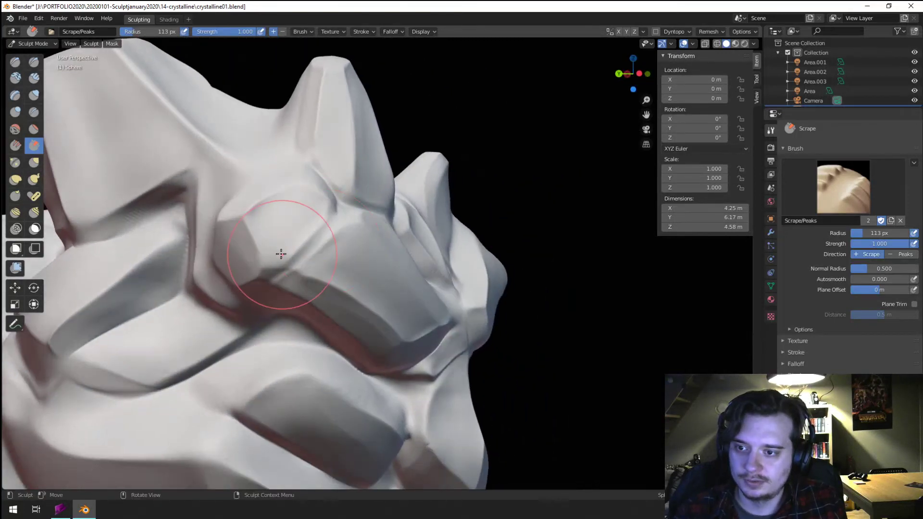
pyautogui.moveTo(288, 245)
pyautogui.mouseDown()
pyautogui.moveTo(301, 200)
pyautogui.moveTo(280, 210)
pyautogui.mouseUp()
pyautogui.moveTo(281, 210); pyautogui.dragTo(302, 277, button='middle')
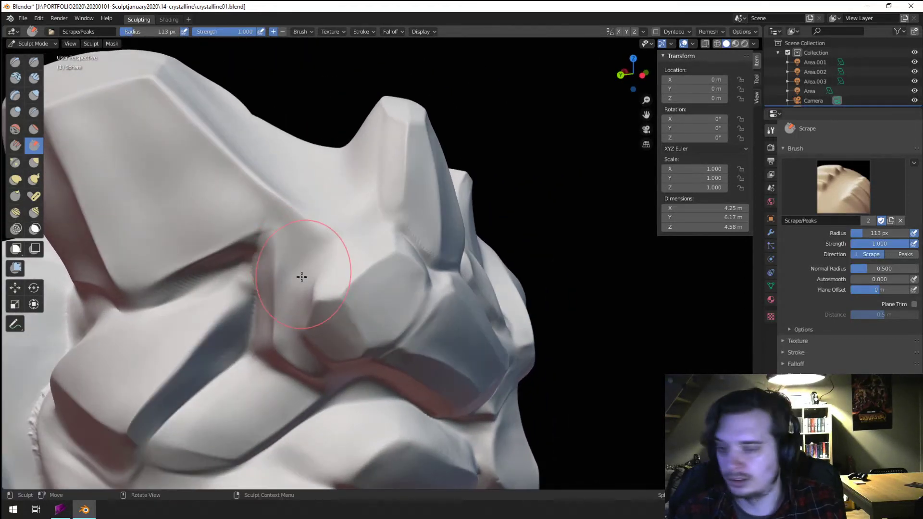
# - Carve a crease between the top of the brow block and the horn's base with the Crease brush at a 64 px radius
pyautogui.click(35, 114)
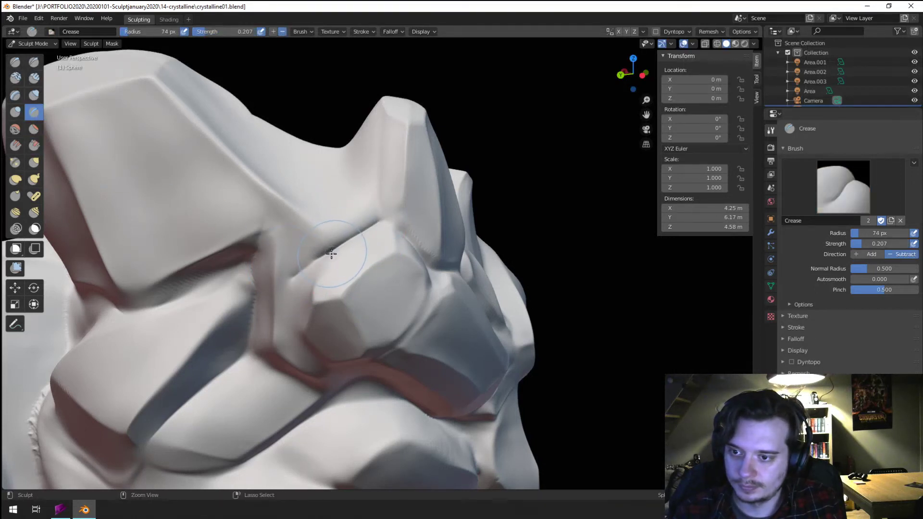
pyautogui.click(366, 231)
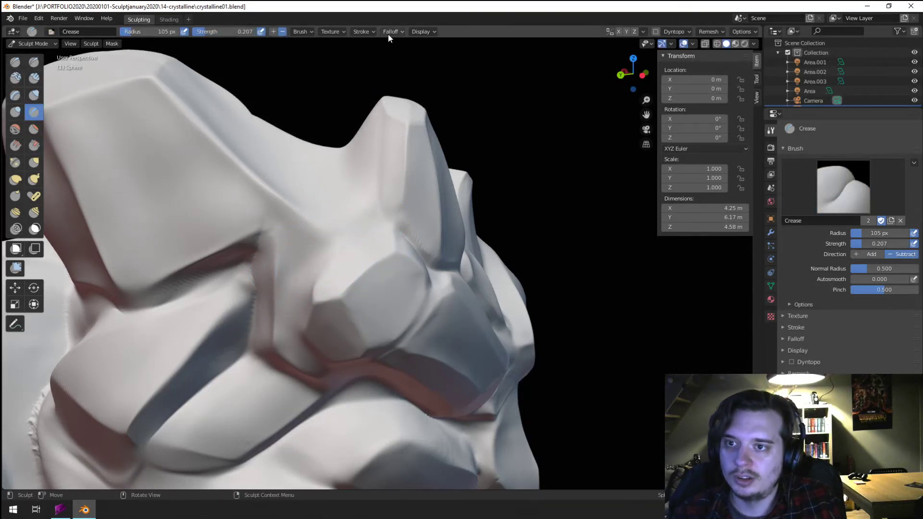
pyautogui.click(362, 32)
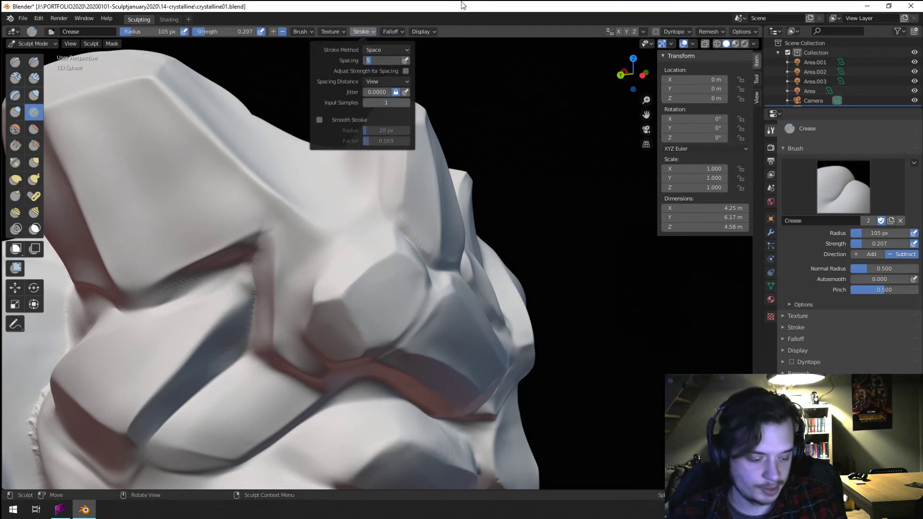
pyautogui.press('f')
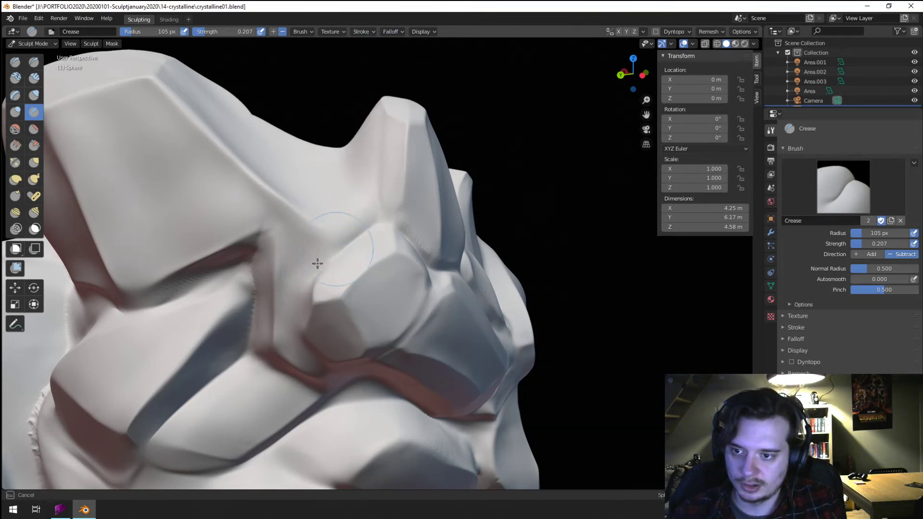
pyautogui.click(325, 272)
pyautogui.press('f')
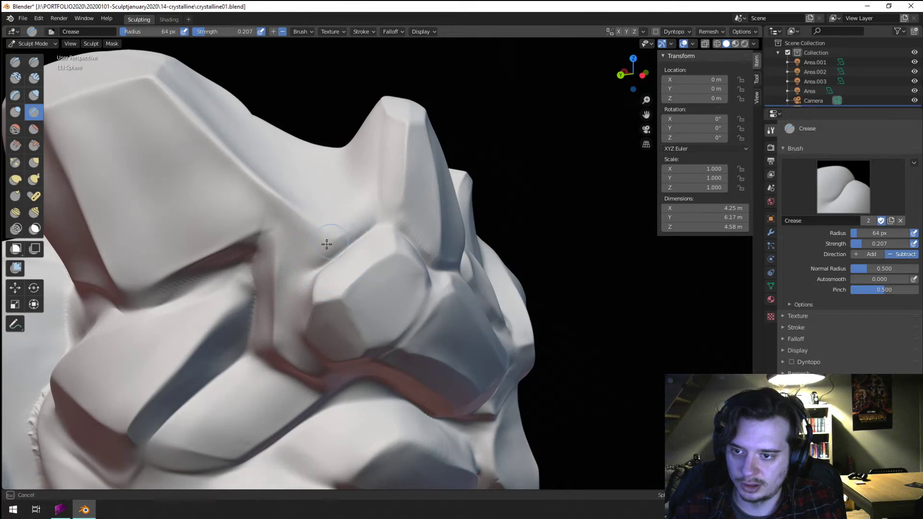
pyautogui.click(336, 239)
pyautogui.moveTo(360, 221); pyautogui.dragTo(328, 236)
pyautogui.moveTo(273, 210)
pyautogui.keyDown('ctrl'); pyautogui.mouseDown(button='middle')
pyautogui.moveTo(268, 241)
pyautogui.moveTo(241, 243)
pyautogui.mouseUp(button='middle'); pyautogui.keyUp('ctrl')
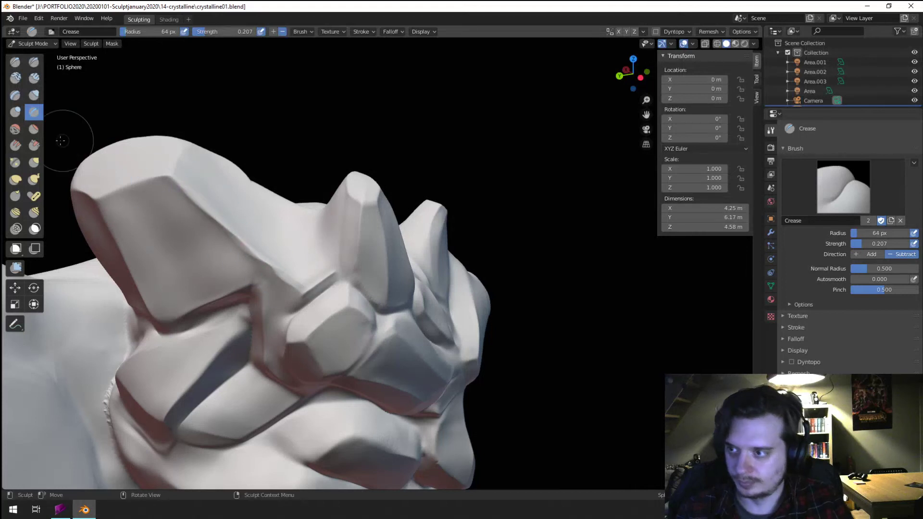
# - Sharpen the long front ridge of the ear with the Pinch brush at a 73 px radius
pyautogui.hotkey('shift', 't')
pyautogui.moveTo(206, 200)
pyautogui.mouseDown()
pyautogui.moveTo(292, 269)
pyautogui.moveTo(193, 193)
pyautogui.mouseUp()
pyautogui.press('p')
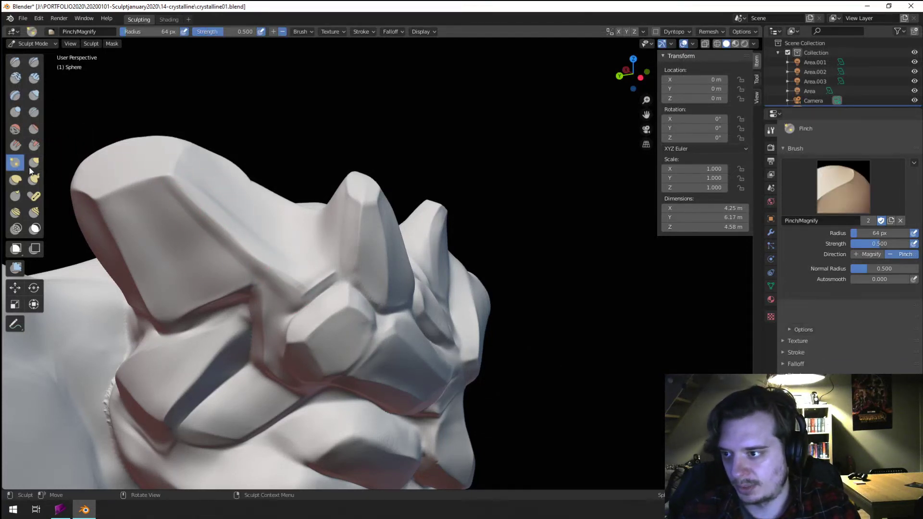
pyautogui.moveTo(197, 204); pyautogui.dragTo(174, 180)
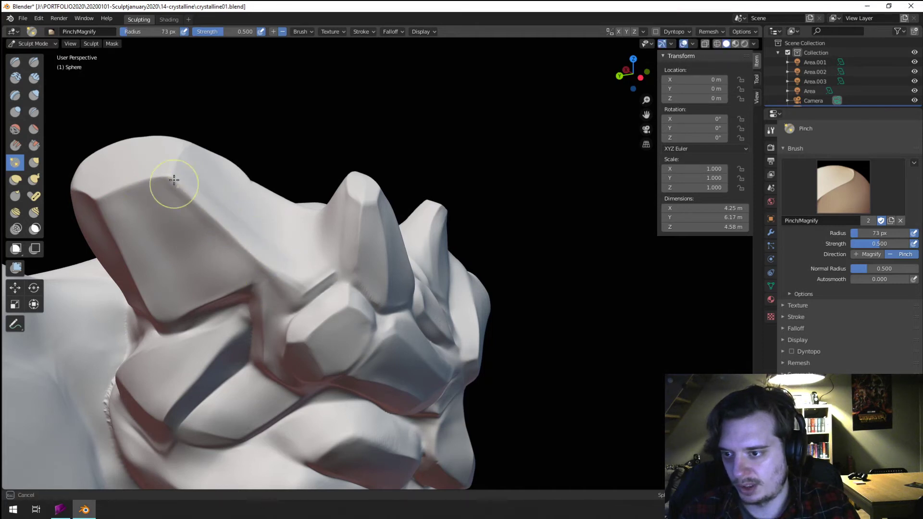
pyautogui.moveTo(254, 245)
pyautogui.mouseDown()
pyautogui.moveTo(119, 243)
pyautogui.moveTo(101, 208)
pyautogui.moveTo(196, 149)
pyautogui.moveTo(175, 160)
pyautogui.mouseUp()
pyautogui.moveTo(175, 161)
pyautogui.mouseDown(button='middle')
pyautogui.moveTo(218, 261)
pyautogui.moveTo(187, 201)
pyautogui.mouseUp(button='middle')
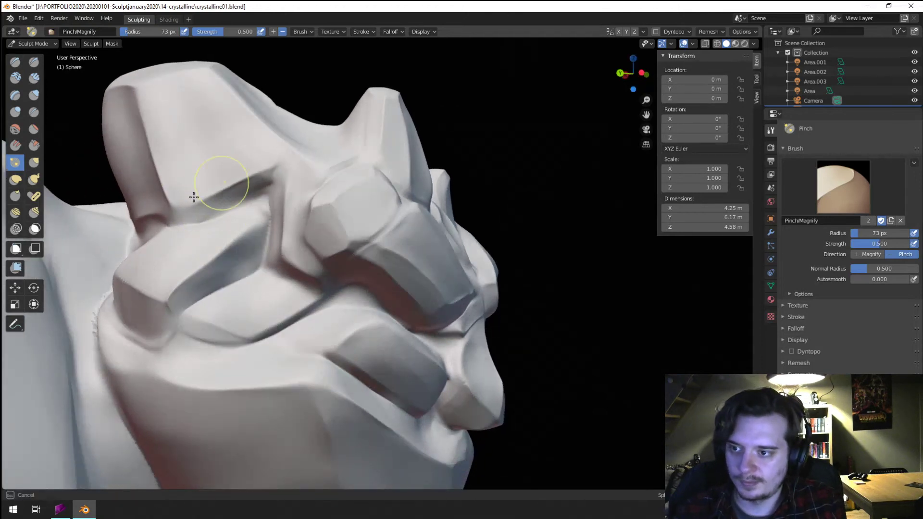
# - Pinch the groove beneath the ear's lower edge with a brush radius of about 57 px
pyautogui.press('f')
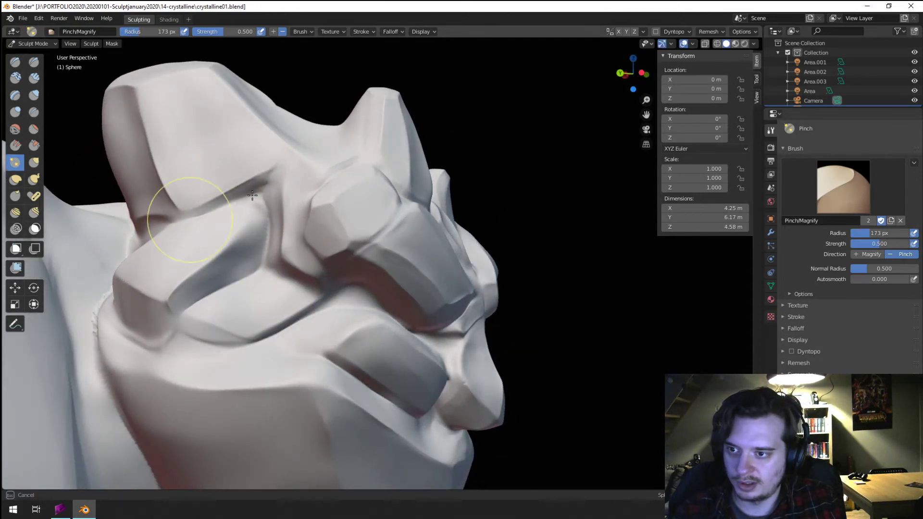
pyautogui.click(212, 212)
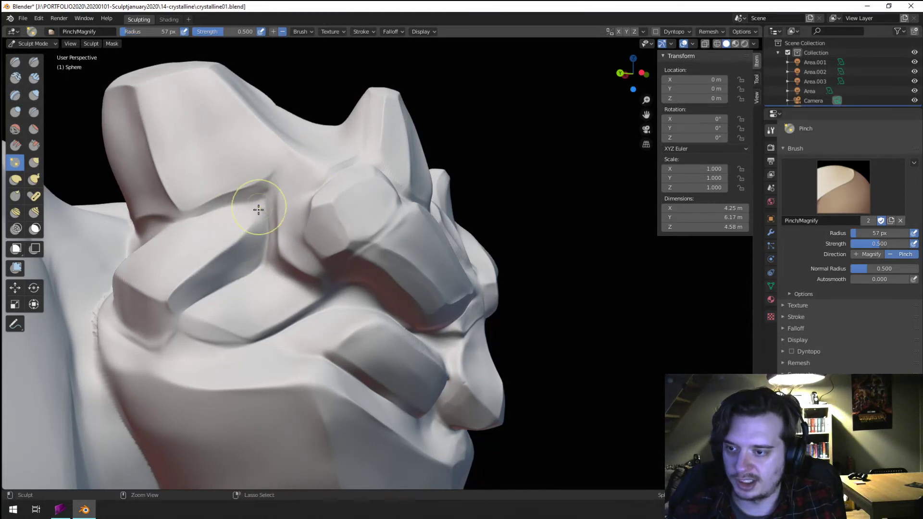
pyautogui.press('f')
pyautogui.click(263, 263)
# - Pinch the folds beside the brow's outer end with a 146 px brush radius
pyautogui.keyDown('ctrl'); pyautogui.moveTo(219, 276); pyautogui.dragTo(221, 310, button='middle'); pyautogui.keyUp('ctrl')
pyautogui.moveTo(246, 264)
pyautogui.mouseDown(button='middle')
pyautogui.moveTo(180, 255)
pyautogui.moveTo(185, 214)
pyautogui.mouseUp(button='middle')
pyautogui.moveTo(188, 214); pyautogui.dragTo(262, 221, button='middle')
pyautogui.press('f')
pyautogui.click(273, 223)
pyautogui.moveTo(274, 222); pyautogui.dragTo(263, 196)
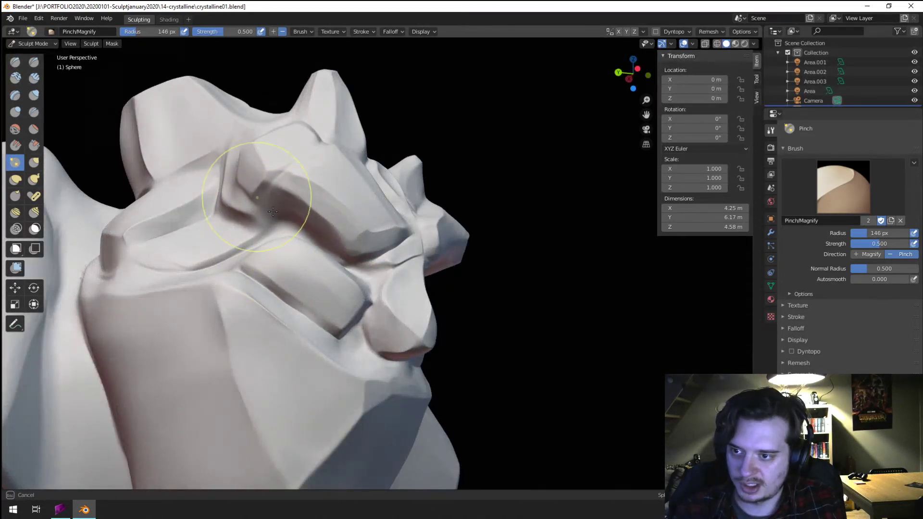
# - Pinch the recess below the brow's outer end at a 136 px radius and reshape its corner with the Grab brush
pyautogui.moveTo(264, 199)
pyautogui.keyDown('ctrl'); pyautogui.mouseDown(button='middle')
pyautogui.moveTo(269, 248)
pyautogui.moveTo(257, 185)
pyautogui.mouseUp(button='middle'); pyautogui.keyUp('ctrl')
pyautogui.moveTo(207, 192)
pyautogui.keyDown('shift'); pyautogui.mouseDown(button='middle')
pyautogui.moveTo(228, 227)
pyautogui.moveTo(253, 238)
pyautogui.mouseUp(button='middle'); pyautogui.keyUp('shift')
pyautogui.press('f')
pyautogui.click(240, 238)
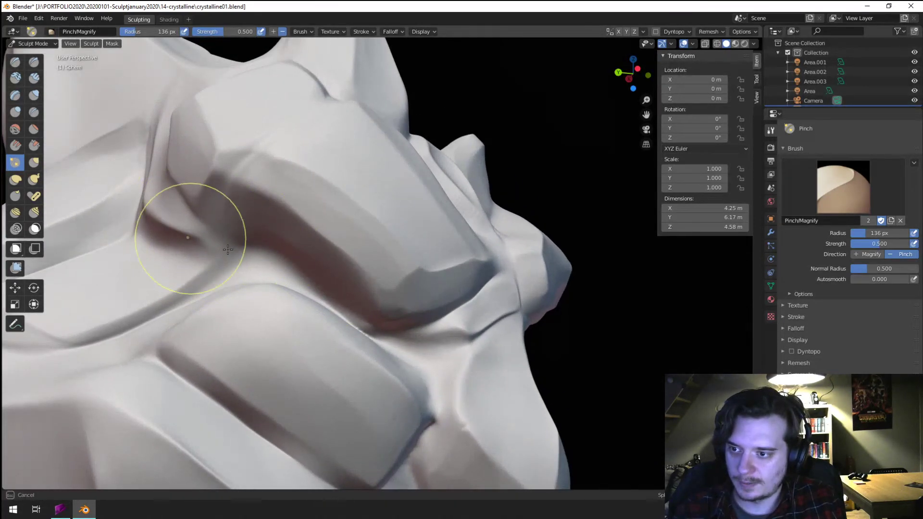
pyautogui.press('g')
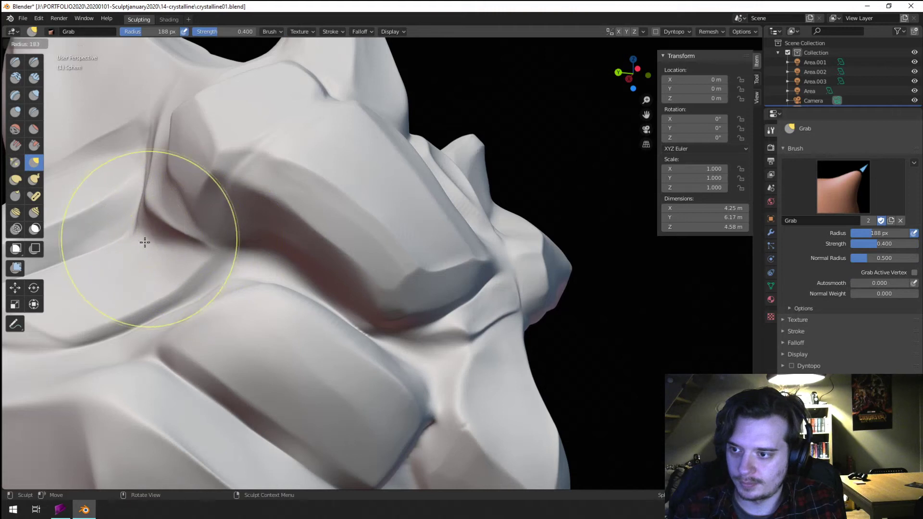
pyautogui.moveTo(166, 244); pyautogui.dragTo(227, 207)
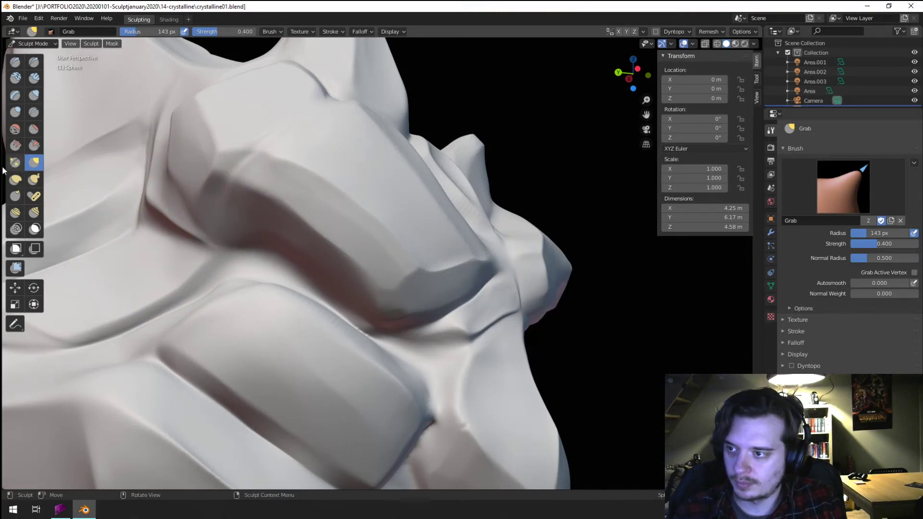
# - Carve a notch at the brow's outer end and define its lower edge with the Crease brush at a 69 px radius
pyautogui.click(34, 113)
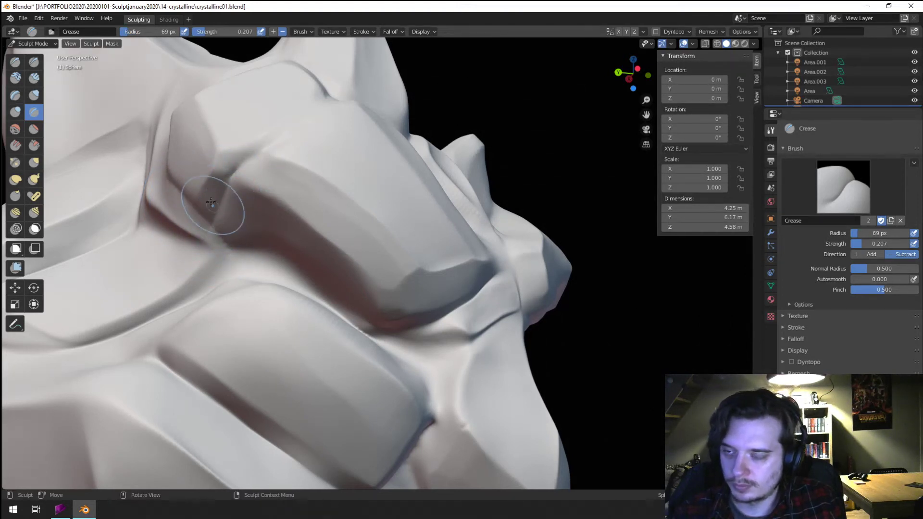
pyautogui.moveTo(266, 192); pyautogui.dragTo(303, 221)
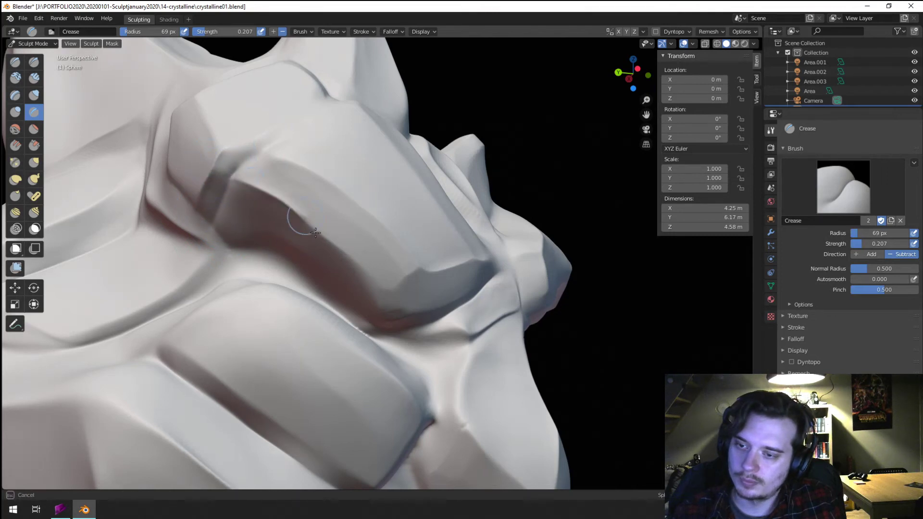
# - Try carving small cracks into the cheek block with the Crease brush at a 22 px radius
pyautogui.scroll(-7, 261, 284)
pyautogui.moveTo(262, 284)
pyautogui.mouseDown(button='middle')
pyautogui.moveTo(221, 244)
pyautogui.moveTo(206, 244)
pyautogui.moveTo(206, 232)
pyautogui.moveTo(238, 239)
pyautogui.mouseUp(button='middle')
pyautogui.scroll(2, 225, 210)
pyautogui.scroll(1, 237, 239)
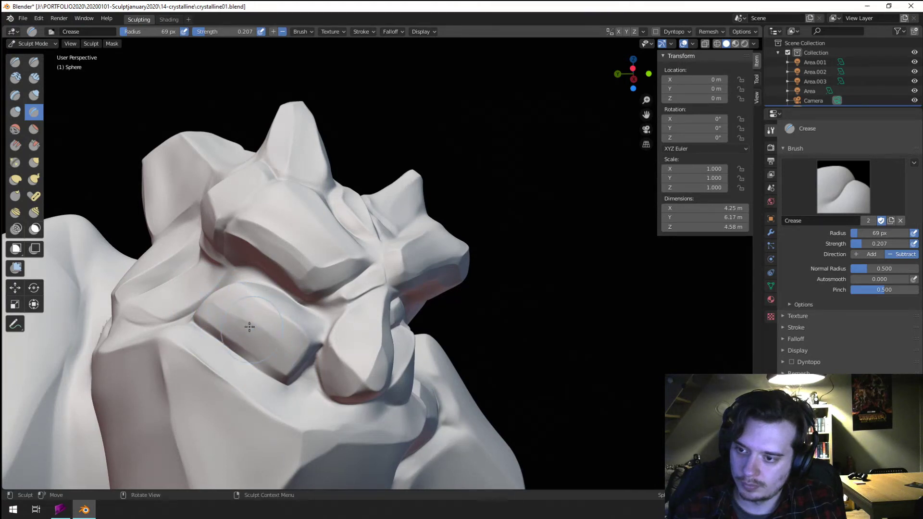
pyautogui.moveTo(238, 249); pyautogui.dragTo(206, 233, button='middle')
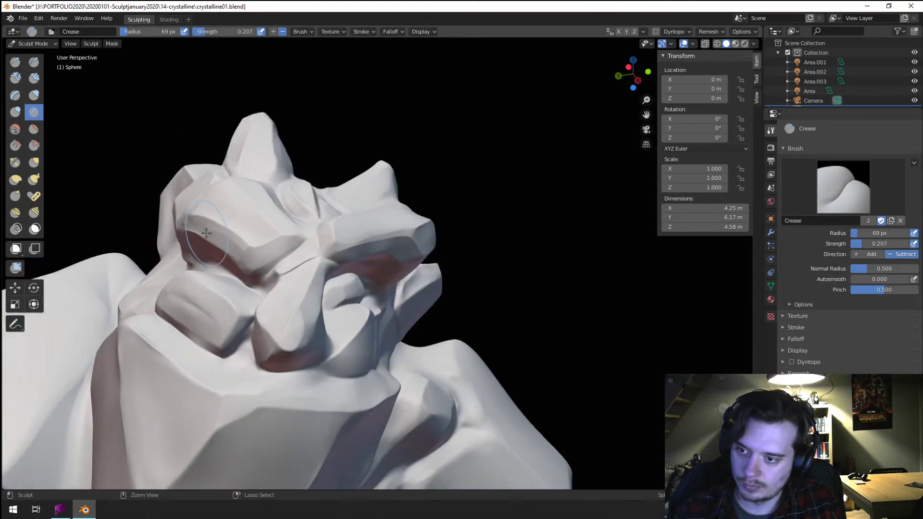
pyautogui.press('f')
pyautogui.click(226, 337)
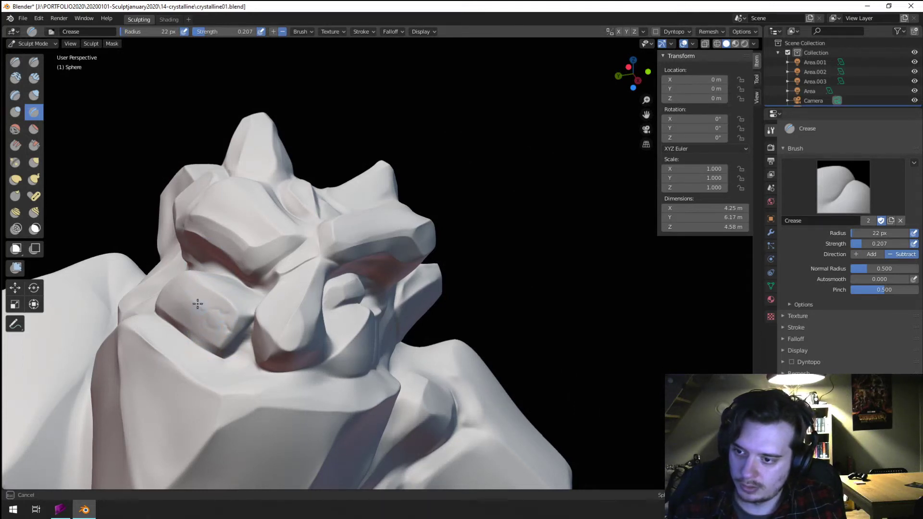
# - Carve fine cracks and chips into the opposite brow block and the nose with the Crease brush at a 22 px radius
pyautogui.scroll(5, 225, 237)
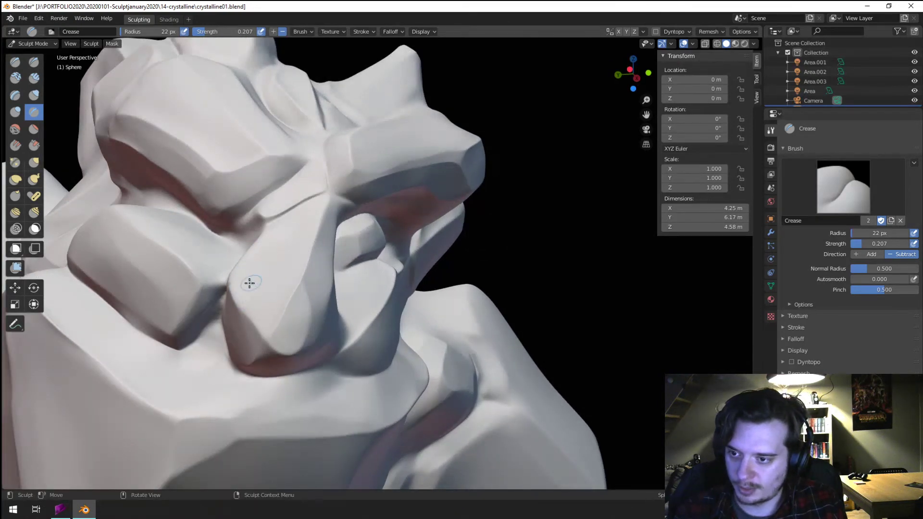
pyautogui.moveTo(292, 229)
pyautogui.mouseDown(button='middle')
pyautogui.moveTo(260, 210)
pyautogui.moveTo(254, 217)
pyautogui.mouseUp(button='middle')
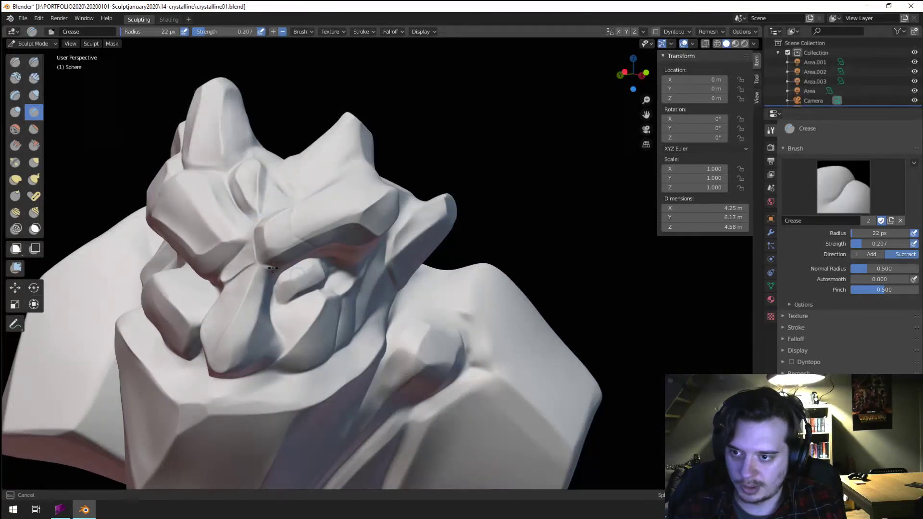
pyautogui.moveTo(269, 409); pyautogui.dragTo(301, 222, button='middle')
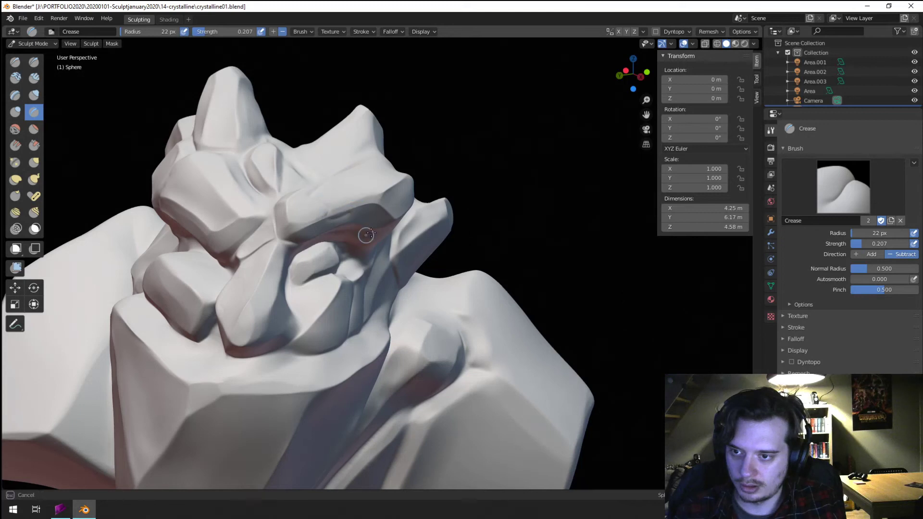
pyautogui.scroll(-2, 350, 236)
pyautogui.moveTo(289, 220); pyautogui.dragTo(309, 256, button='middle')
pyautogui.scroll(2, 309, 255)
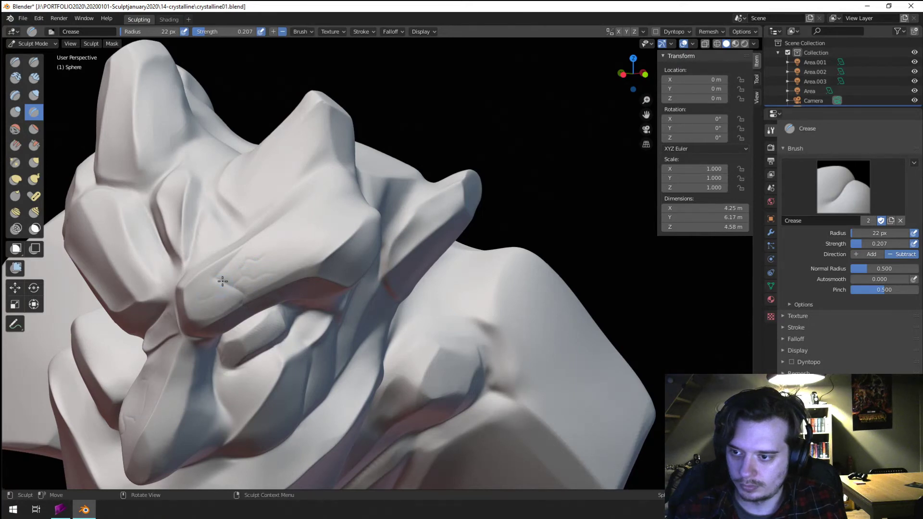
# - Crease the edges of the small eye block beneath the brow with a 22 px brush radius
pyautogui.scroll(-3, 223, 281)
pyautogui.moveTo(223, 281); pyautogui.dragTo(241, 253, button='middle')
pyautogui.scroll(4, 240, 254)
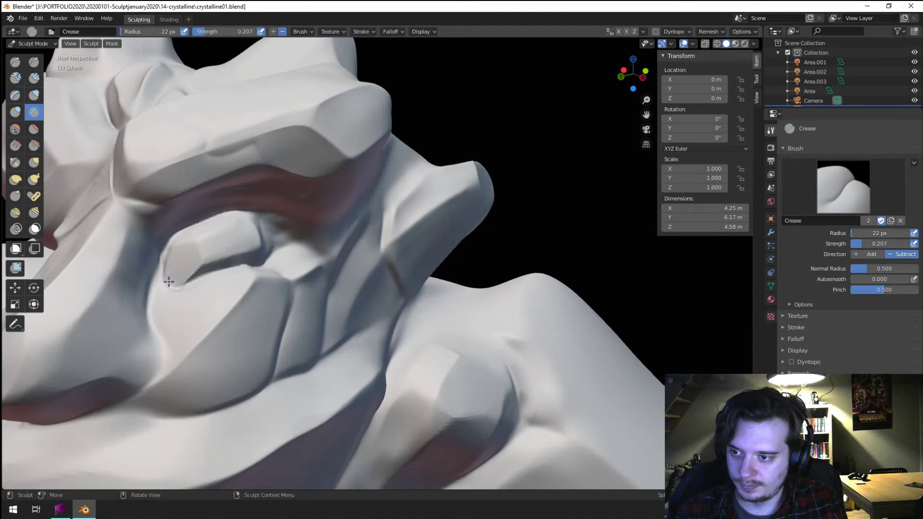
pyautogui.moveTo(202, 240)
pyautogui.mouseDown()
pyautogui.moveTo(176, 242)
pyautogui.moveTo(175, 232)
pyautogui.mouseUp()
# - Carve the underside of the brow above the eye with the Crease brush, starting at a 46 px radius
pyautogui.moveTo(286, 196); pyautogui.dragTo(279, 176, button='middle')
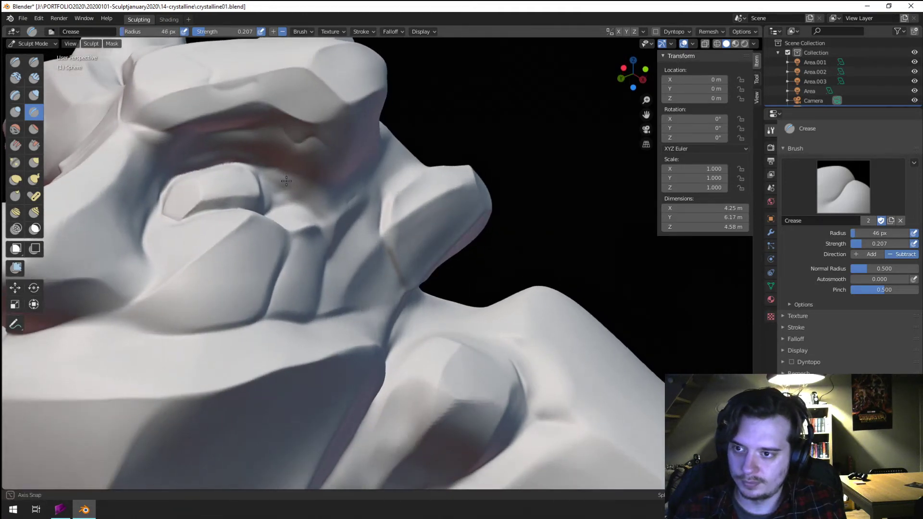
pyautogui.press('f')
pyautogui.click(289, 148)
pyautogui.moveTo(290, 145)
pyautogui.mouseDown()
pyautogui.moveTo(309, 154)
pyautogui.moveTo(344, 149)
pyautogui.moveTo(334, 183)
pyautogui.mouseUp()
pyautogui.moveTo(296, 143)
pyautogui.mouseDown()
pyautogui.moveTo(318, 127)
pyautogui.moveTo(307, 142)
pyautogui.moveTo(287, 142)
pyautogui.moveTo(314, 143)
pyautogui.mouseUp()
pyautogui.press('f')
pyautogui.click(314, 147)
# - Smooth the chipped front edge of the brow block with a 67 px brush radius
pyautogui.keyDown('shift'); pyautogui.moveTo(272, 135); pyautogui.dragTo(294, 224, button='middle'); pyautogui.keyUp('shift')
pyautogui.keyDown('shift'); pyautogui.moveTo(280, 204); pyautogui.dragTo(284, 232); pyautogui.keyUp('shift')
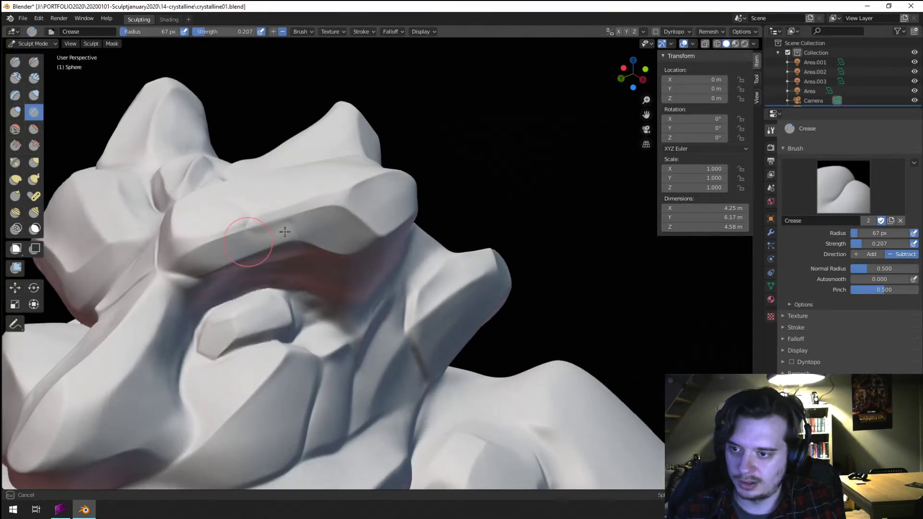
pyautogui.keyDown('shift'); pyautogui.moveTo(209, 218); pyautogui.dragTo(228, 235); pyautogui.keyUp('shift')
# - Create duplicate copies of the Crease brush and the Blob brush
pyautogui.scroll(-4, 233, 259)
pyautogui.moveTo(233, 260)
pyautogui.mouseDown(button='middle')
pyautogui.moveTo(288, 204)
pyautogui.moveTo(283, 198)
pyautogui.moveTo(262, 246)
pyautogui.moveTo(269, 178)
pyautogui.mouseUp(button='middle')
pyautogui.scroll(-2, 287, 205)
pyautogui.scroll(2, 272, 204)
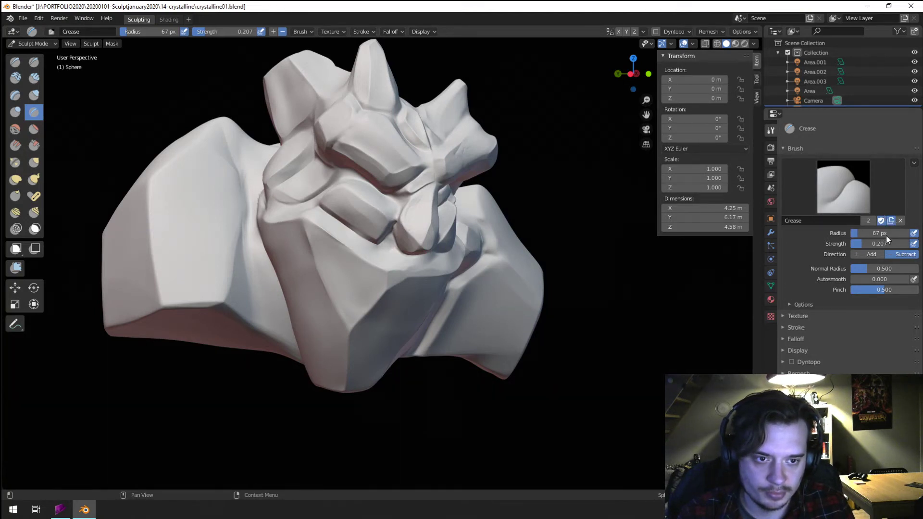
pyautogui.click(850, 199)
pyautogui.click(653, 239)
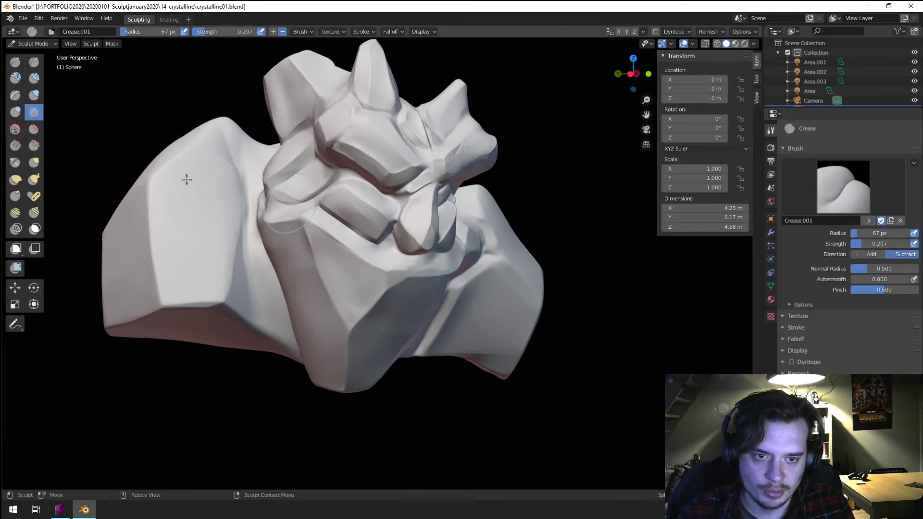
pyautogui.click(19, 111)
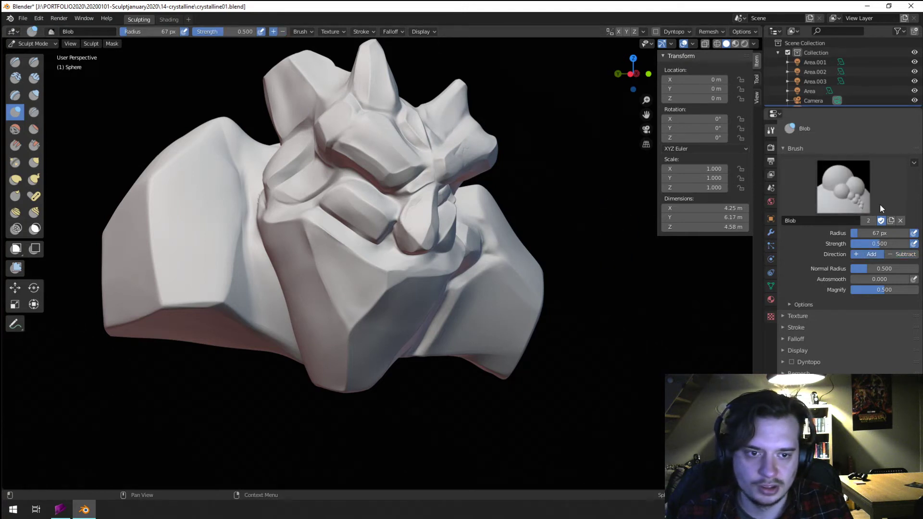
pyautogui.click(891, 220)
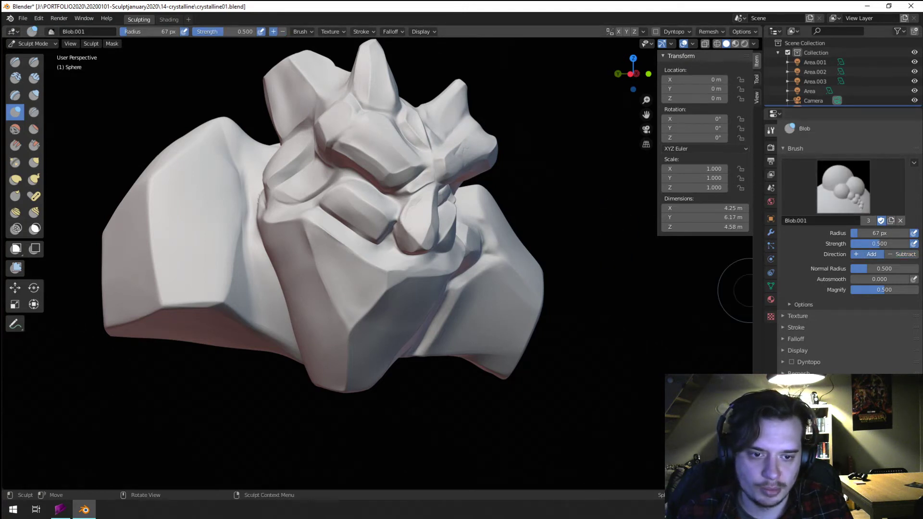
# - Create a new texture for the duplicated Blob.001 brush and open its image texture settings
pyautogui.click(812, 315)
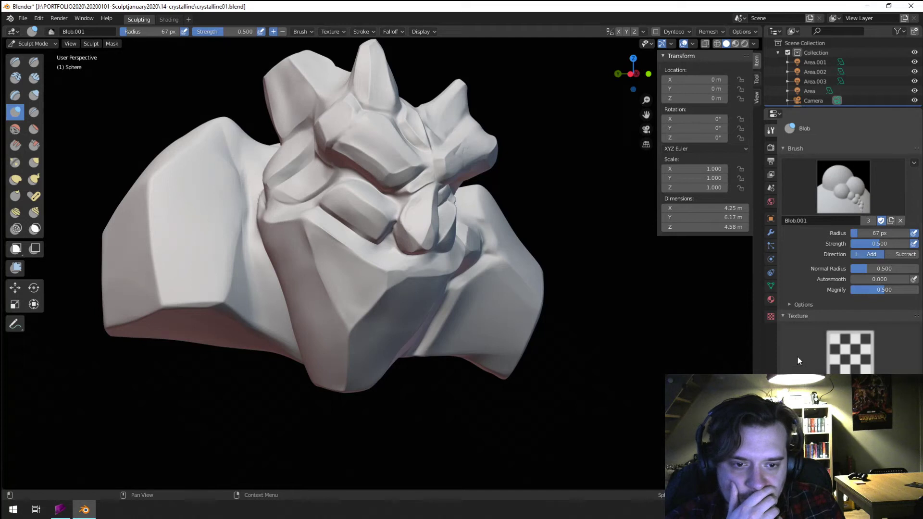
pyautogui.click(798, 316)
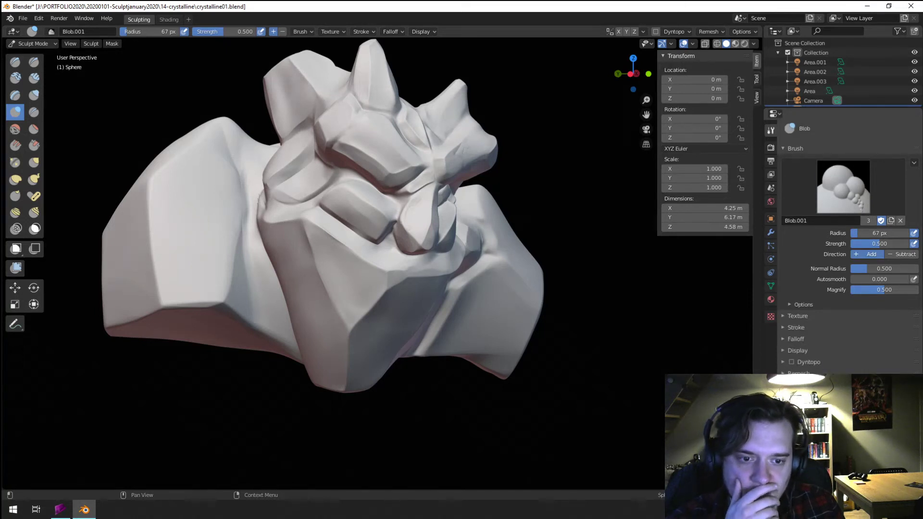
pyautogui.click(813, 321)
pyautogui.scroll(-5, 834, 353)
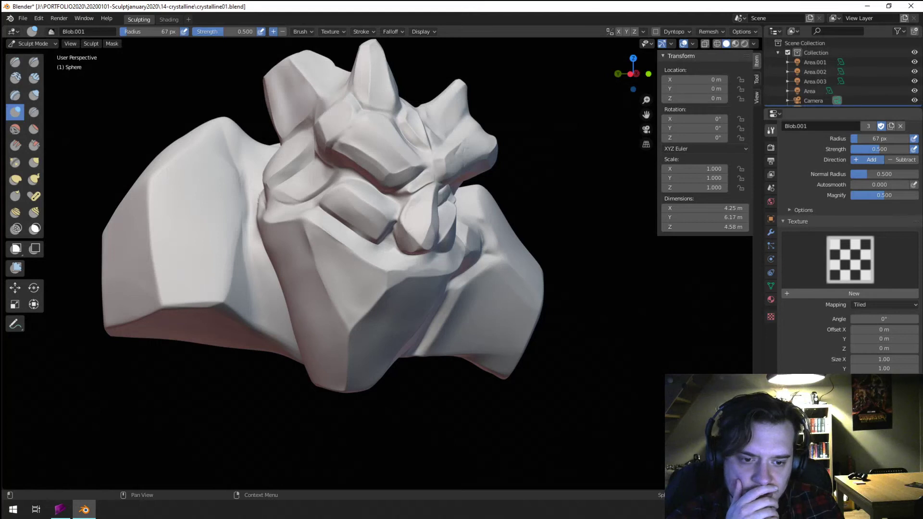
pyautogui.scroll(2, 828, 330)
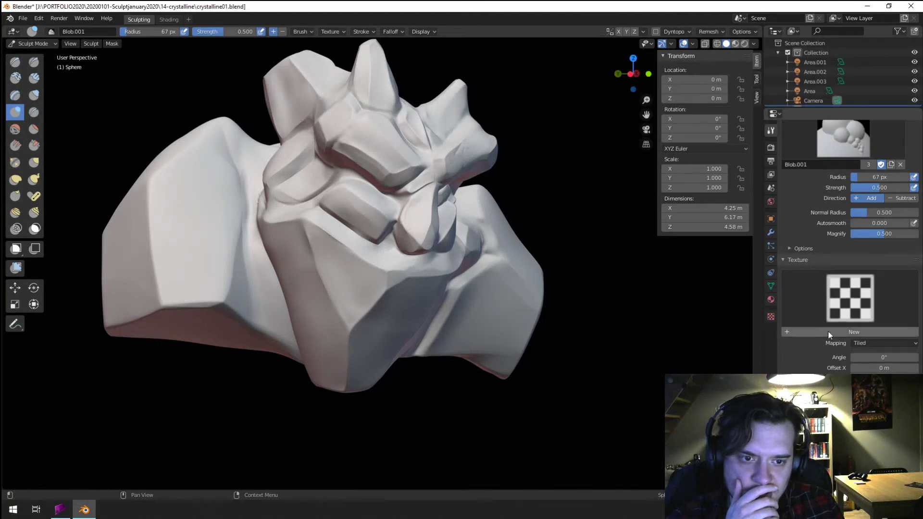
pyautogui.click(867, 318)
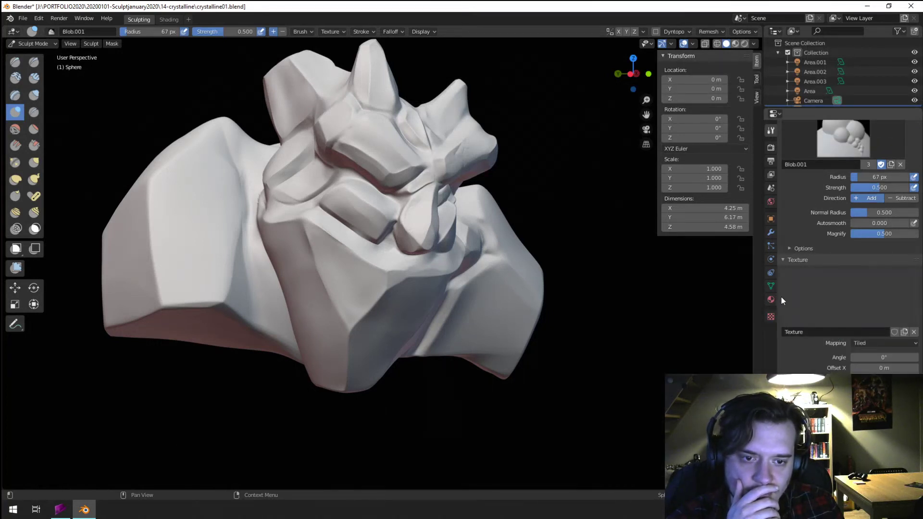
pyautogui.click(907, 333)
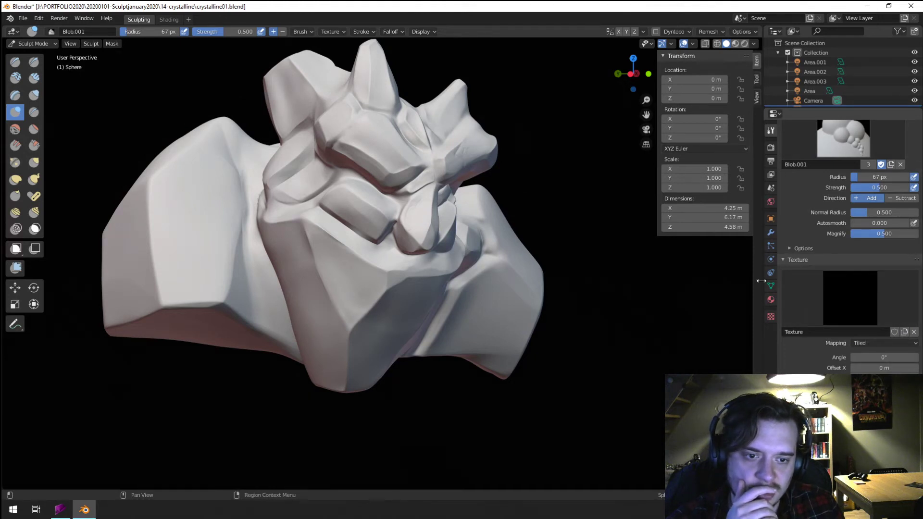
pyautogui.click(771, 317)
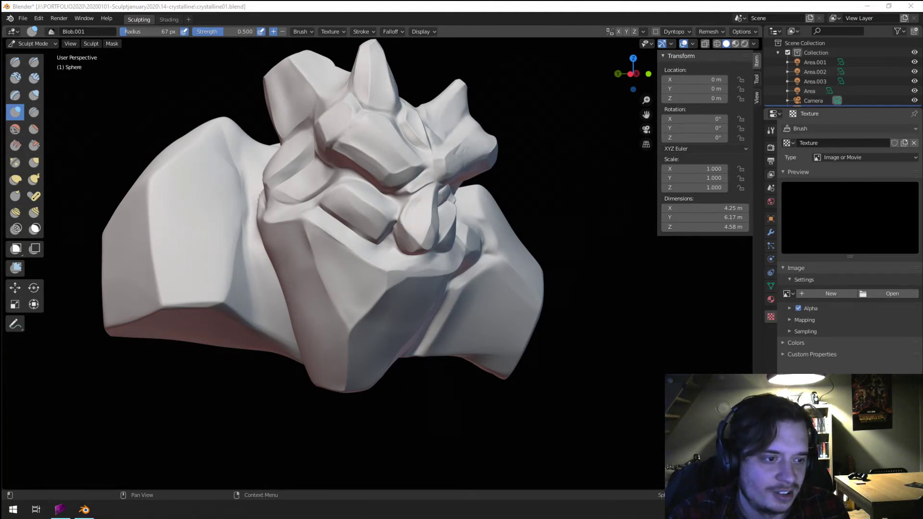
# - Put away the file explorer window and assign the existing texture named Texture to the Blob.001 brush
pyautogui.click(771, 130)
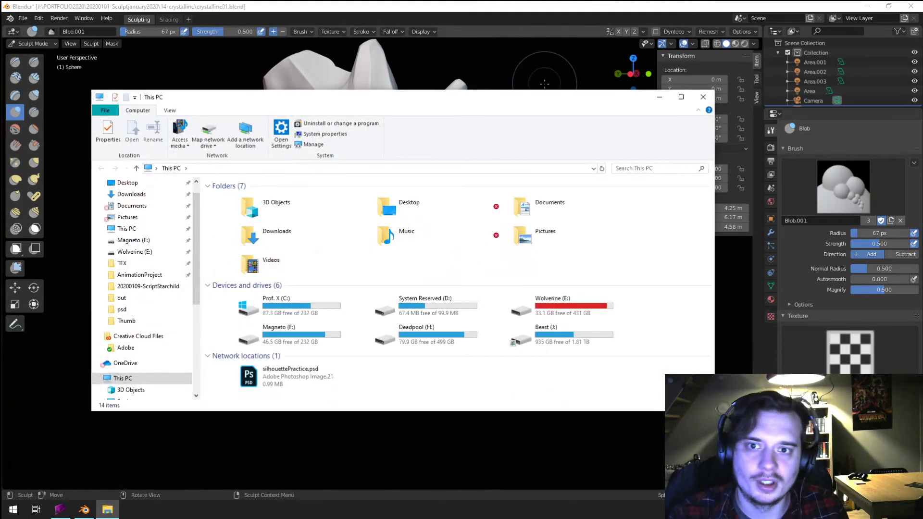
pyautogui.click(656, 88)
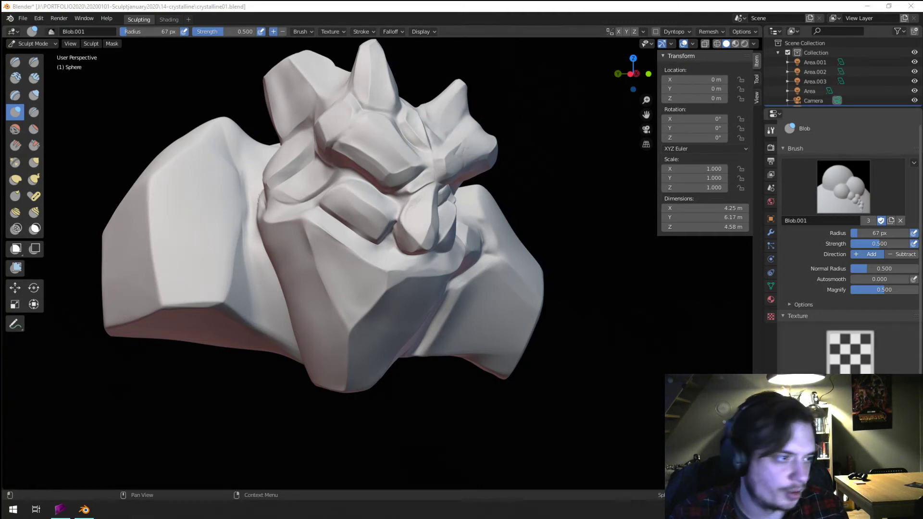
pyautogui.click(860, 354)
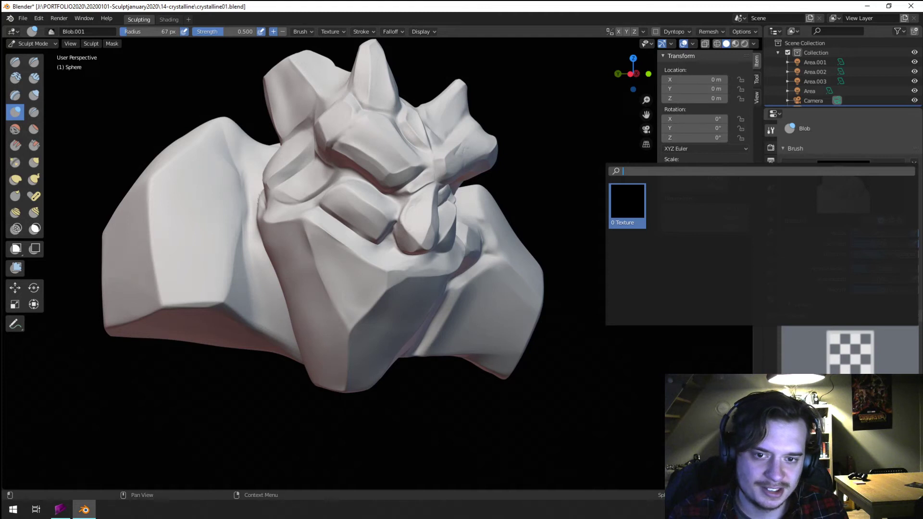
pyautogui.press('Escape')
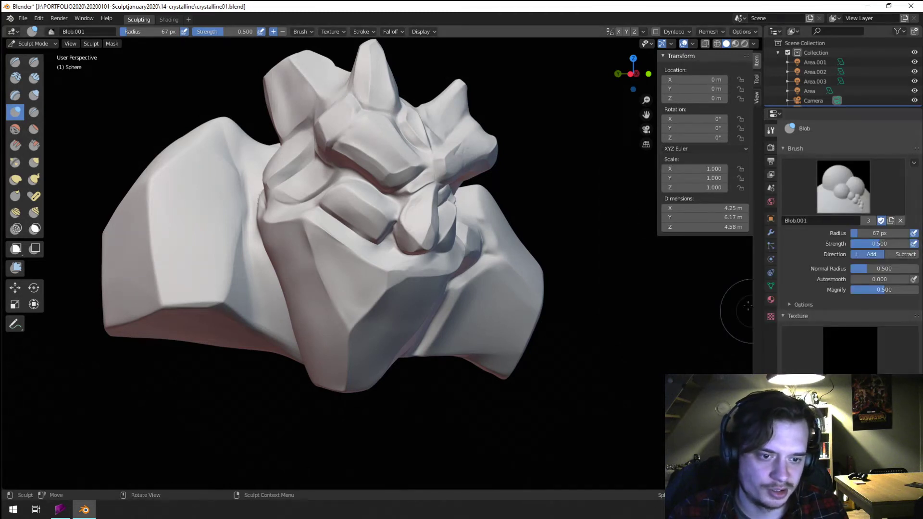
# - Load the image RocksArid0007_4_S.jpg as the texture of the Blob brush
pyautogui.click(771, 316)
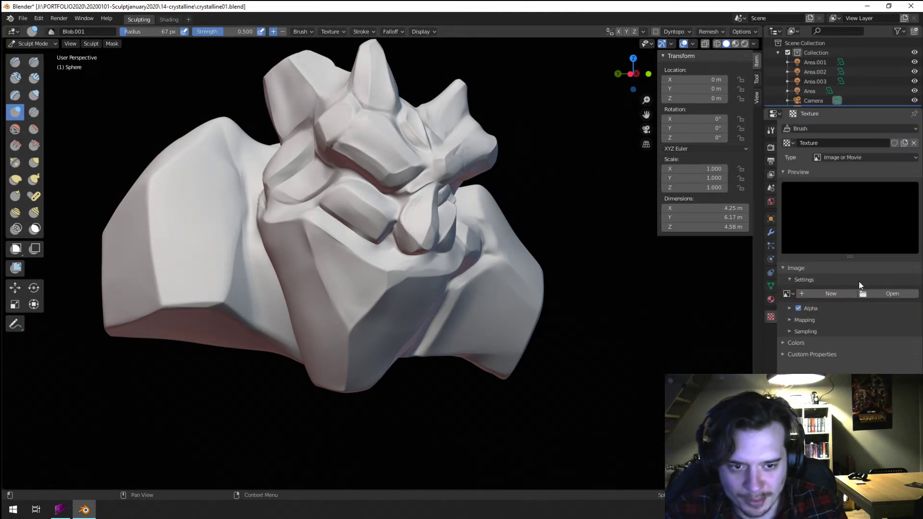
pyautogui.click(885, 295)
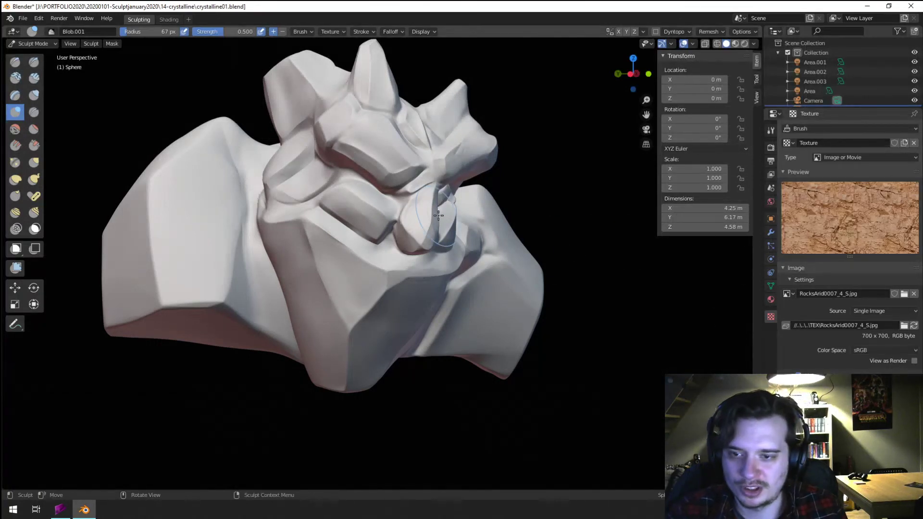
# - Try the rock texture on the chin with a 143 px brush radius and undo the stroke
pyautogui.press('f')
pyautogui.click(415, 135)
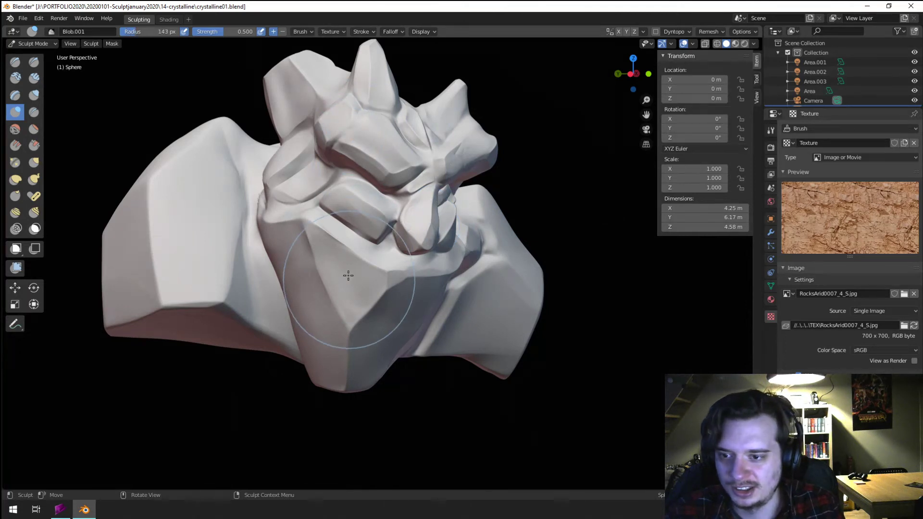
pyautogui.moveTo(349, 287)
pyautogui.mouseDown()
pyautogui.moveTo(357, 278)
pyautogui.moveTo(346, 264)
pyautogui.mouseUp()
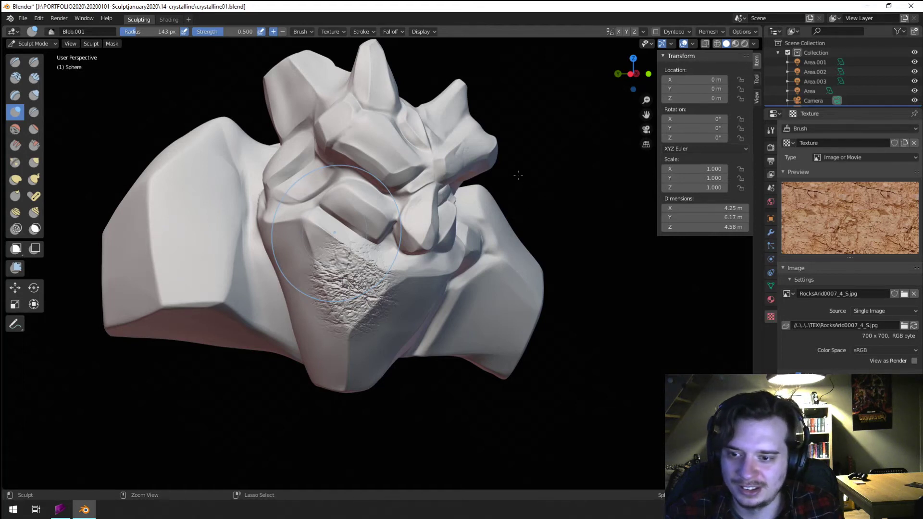
pyautogui.hotkey('ctrl', 'z')
# - Try a textured stroke low on the chin with a 157 px brush radius and undo it
pyautogui.press('f')
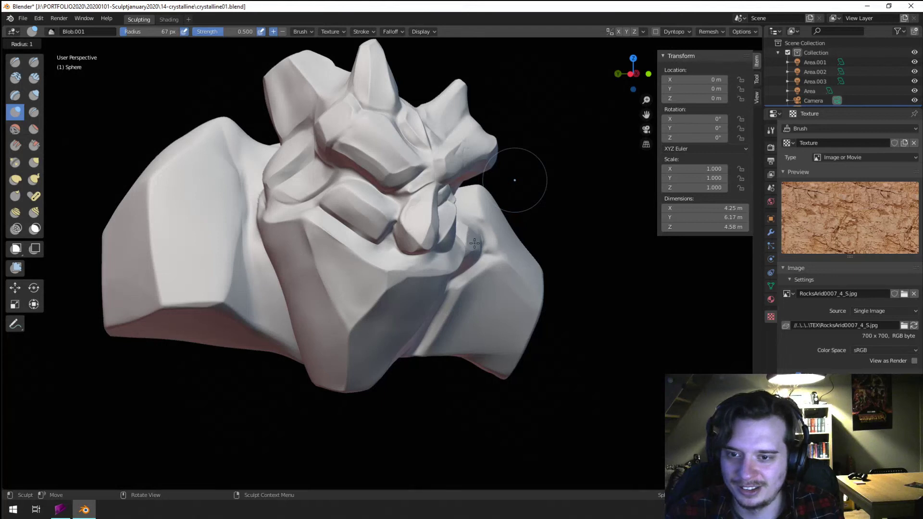
pyautogui.click(434, 216)
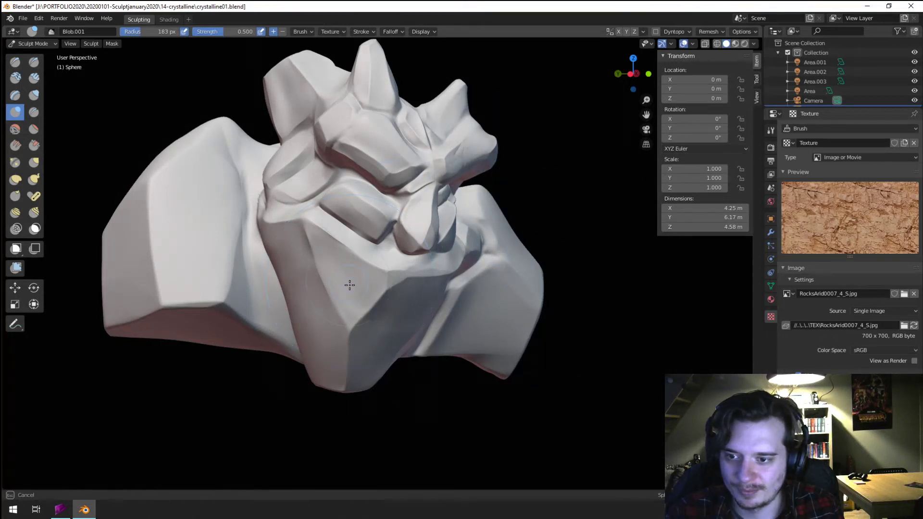
pyautogui.moveTo(354, 289); pyautogui.dragTo(356, 218, button='middle')
pyautogui.scroll(1, 356, 218)
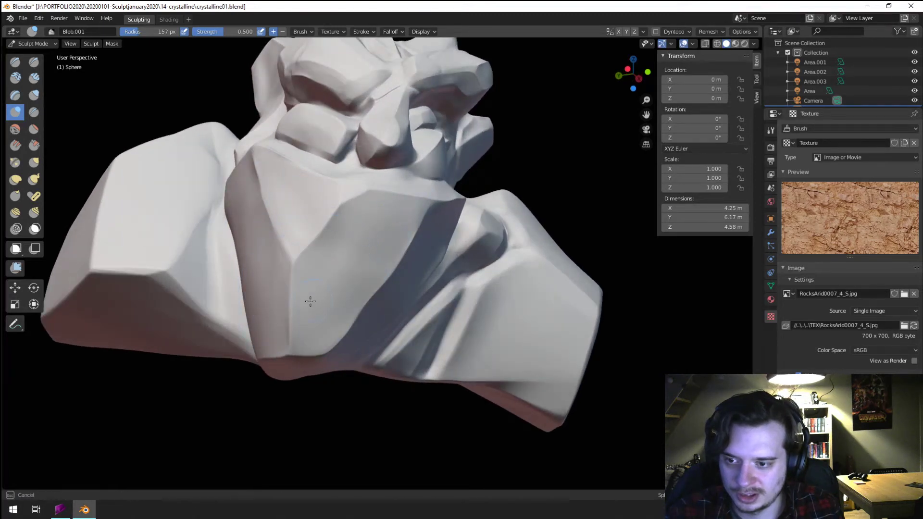
pyautogui.moveTo(309, 303); pyautogui.dragTo(319, 300)
pyautogui.hotkey('ctrl', 'z')
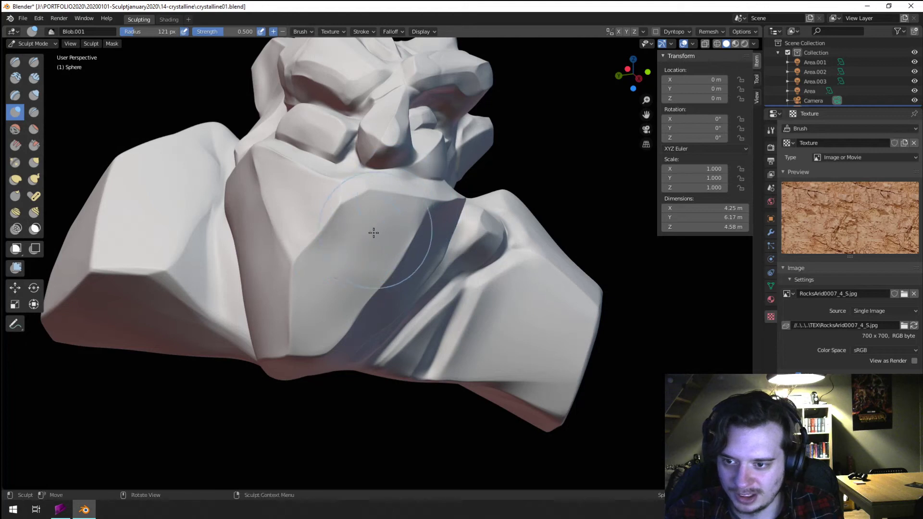
# - Try textured dabs on the chin's front facet with brush radii of 121 and 150 px, undoing each
pyautogui.moveTo(350, 254)
pyautogui.mouseDown()
pyautogui.moveTo(367, 259)
pyautogui.moveTo(347, 259)
pyautogui.mouseUp()
pyautogui.hotkey('ctrl', 'z')
pyautogui.press('f')
pyautogui.click(438, 238)
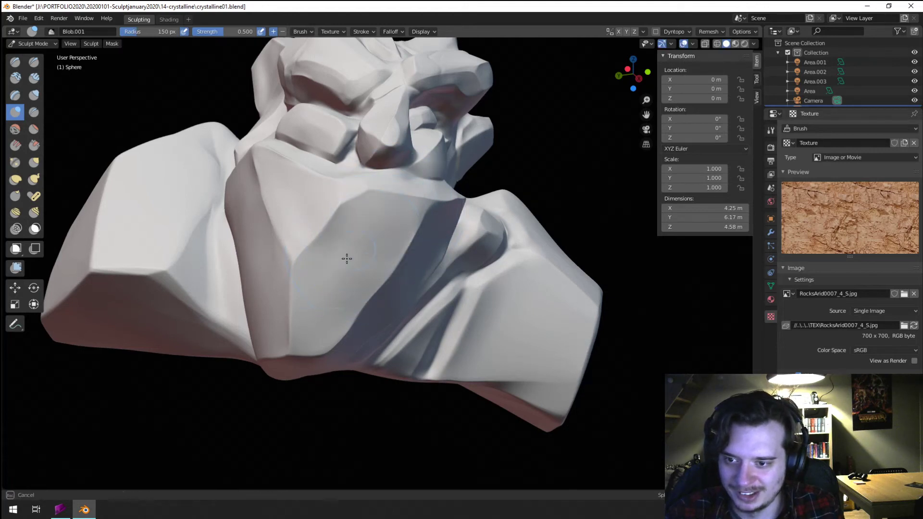
pyautogui.hotkey('ctrl', 'z')
# - Try textured strokes diagonally across the chin's front facet, raising the radius to 174 px, and undo the last one
pyautogui.moveTo(310, 329); pyautogui.dragTo(386, 231)
pyautogui.press('f')
pyautogui.click(369, 301)
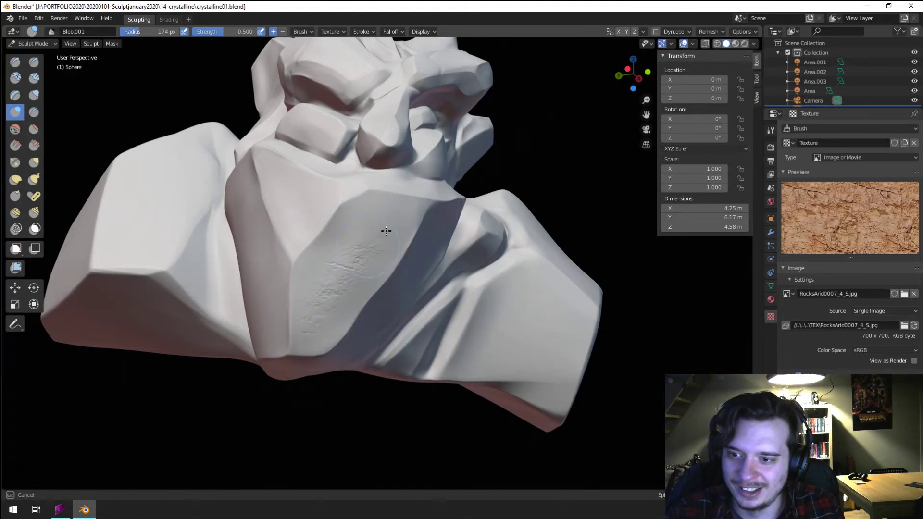
pyautogui.moveTo(324, 338); pyautogui.dragTo(320, 324)
pyautogui.hotkey('ctrl', 'z')
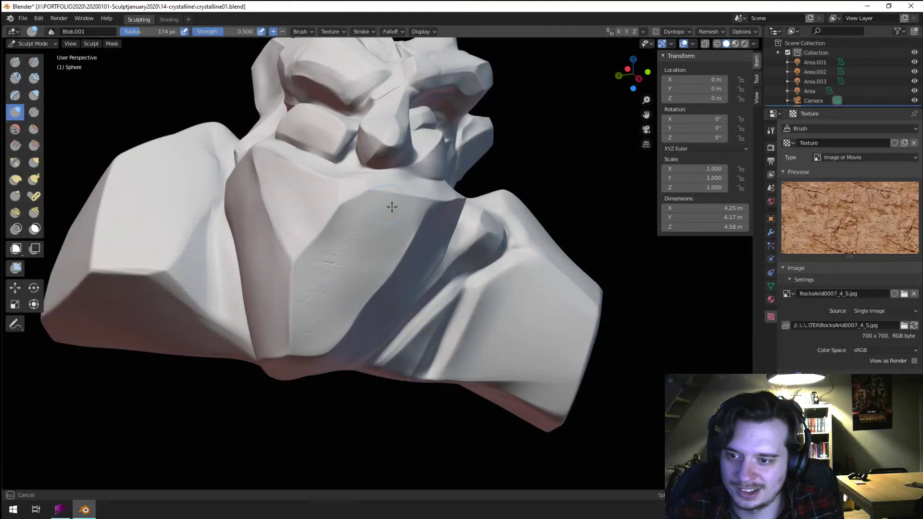
# - Try another textured stroke down the chin's front facet, change the brush radius and undo the strokes
pyautogui.moveTo(401, 210); pyautogui.dragTo(375, 269)
pyautogui.moveTo(354, 210)
pyautogui.mouseDown(button='middle')
pyautogui.moveTo(318, 202)
pyautogui.moveTo(358, 227)
pyautogui.mouseUp(button='middle')
pyautogui.press('f')
pyautogui.click(299, 216)
pyautogui.hotkey('ctrl', 'z')
# - Try rock texture along the long diagonal edge of the chin with a 95 px brush radius
pyautogui.moveTo(307, 275)
pyautogui.mouseDown(button='middle')
pyautogui.moveTo(299, 270)
pyautogui.moveTo(308, 235)
pyautogui.mouseUp(button='middle')
pyautogui.press('f')
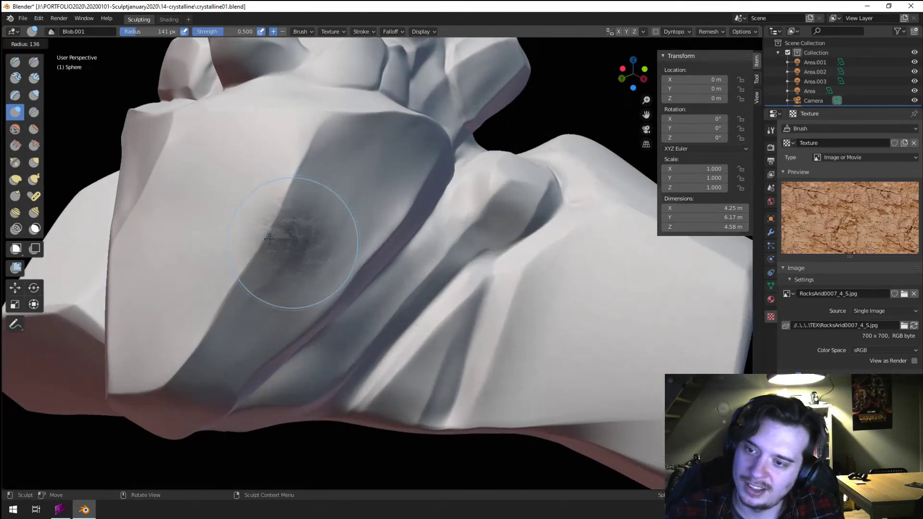
pyautogui.click(345, 244)
pyautogui.moveTo(171, 380); pyautogui.dragTo(222, 301)
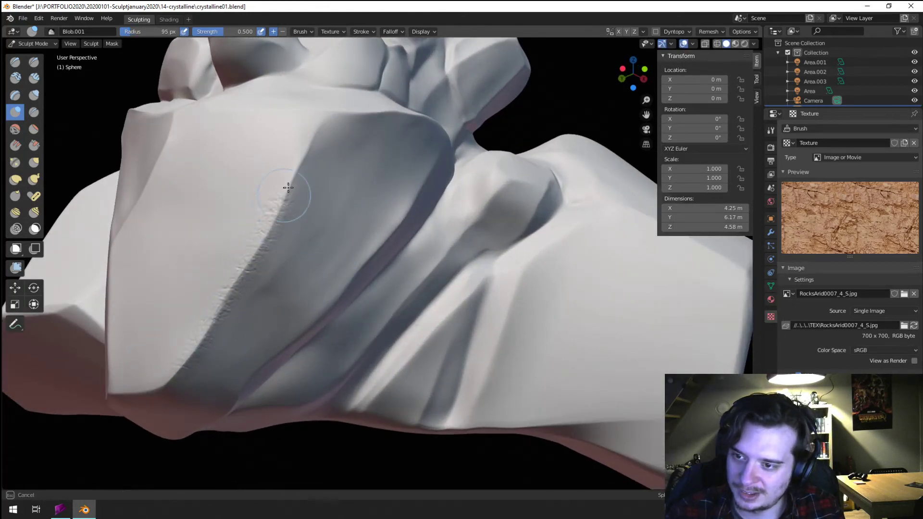
pyautogui.moveTo(288, 187); pyautogui.dragTo(304, 165)
# - Try textured strokes down the chin's diagonal edge with a 161 px brush radius, undoing each one
pyautogui.moveTo(305, 165); pyautogui.dragTo(298, 216, button='middle')
pyautogui.press('f')
pyautogui.click(301, 210)
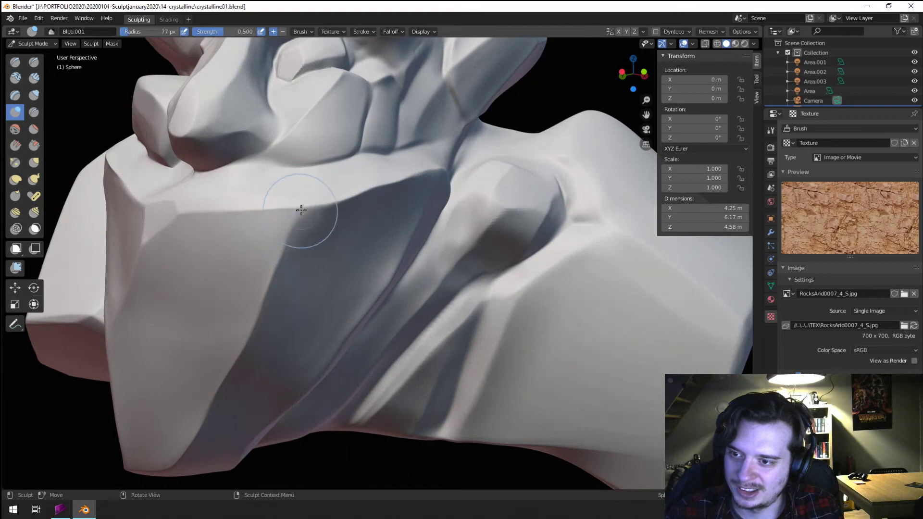
pyautogui.press('f')
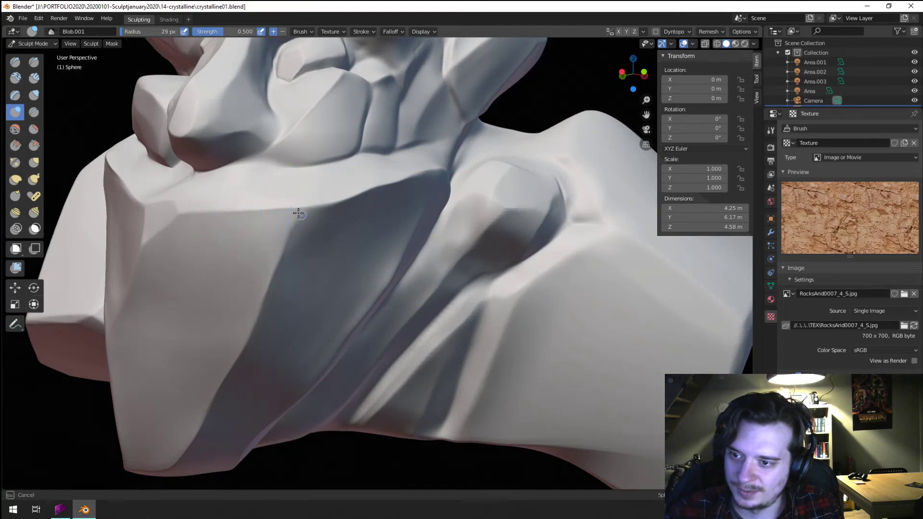
pyautogui.click(376, 216)
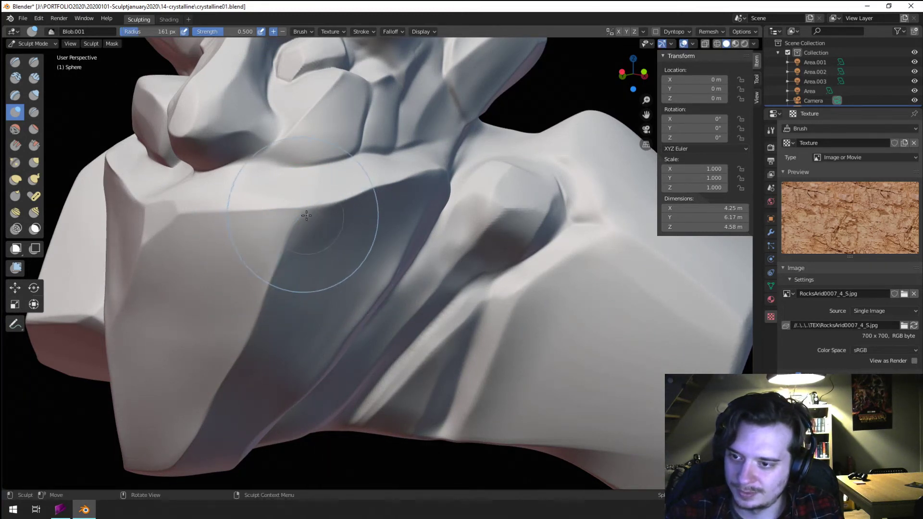
pyautogui.moveTo(278, 247); pyautogui.dragTo(232, 349)
pyautogui.hotkey('ctrl', 'z')
pyautogui.moveTo(293, 221); pyautogui.dragTo(193, 394)
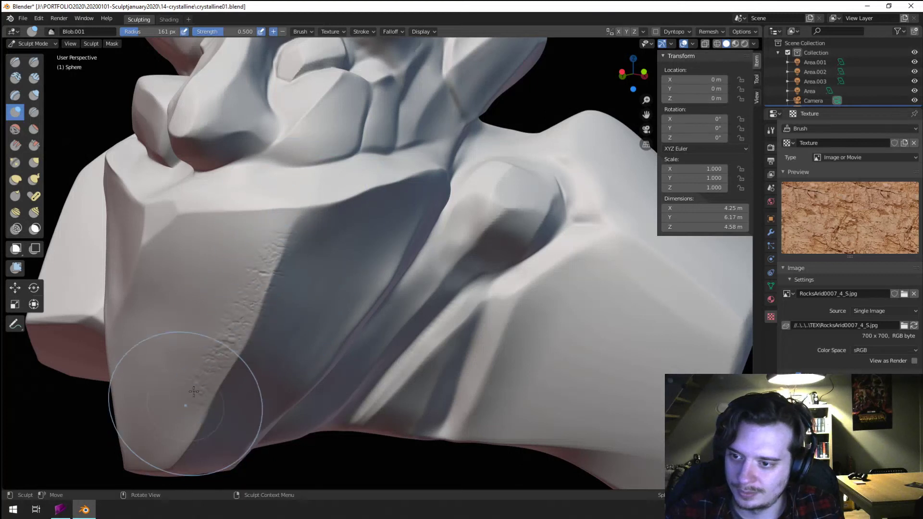
pyautogui.hotkey('ctrl', 'z')
# - Adjust the Blob brush's strength to 0.585, undoing a test stroke along the chin's edge
pyautogui.hotkey('shift', 'f')
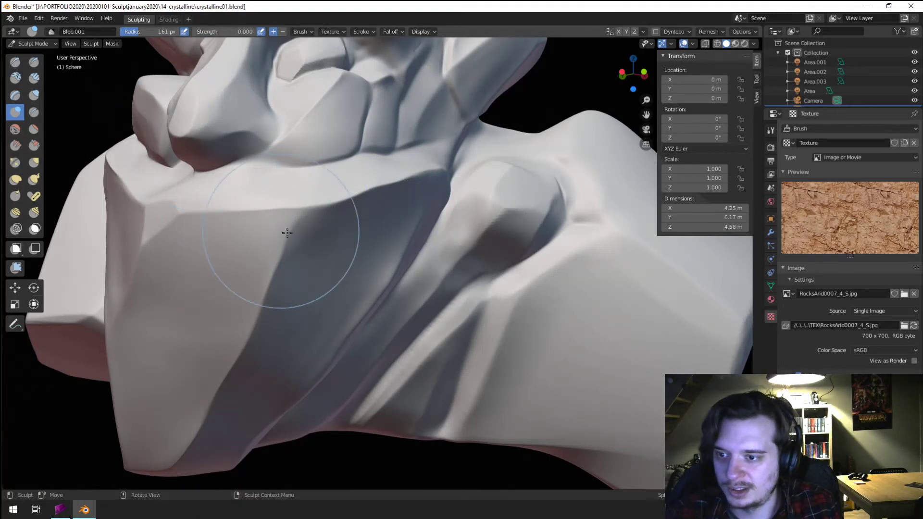
pyautogui.click(269, 288)
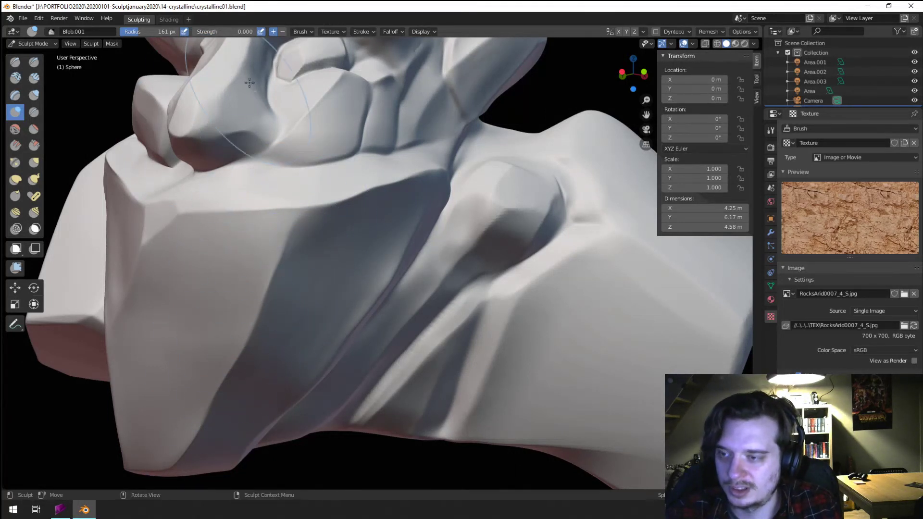
pyautogui.moveTo(246, 34); pyautogui.dragTo(248, 33)
pyautogui.moveTo(288, 226)
pyautogui.mouseDown()
pyautogui.moveTo(276, 286)
pyautogui.moveTo(219, 384)
pyautogui.mouseUp()
pyautogui.hotkey('ctrl', 'z')
pyautogui.moveTo(248, 31); pyautogui.dragTo(288, 32)
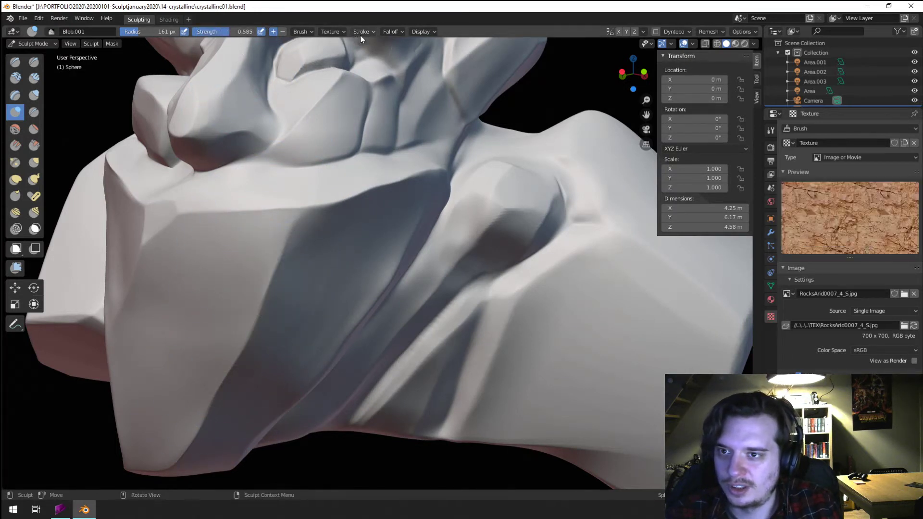
pyautogui.click(391, 32)
pyautogui.click(361, 123)
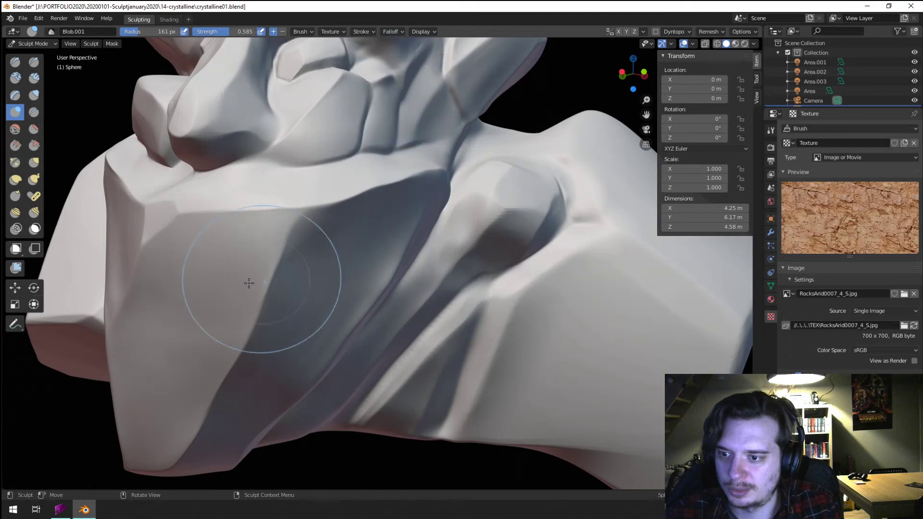
# - Try textured strokes down the chin's diagonal edge with a 113 px radius at the new strength, undoing each
pyautogui.press('f')
pyautogui.click(307, 257)
pyautogui.moveTo(299, 222)
pyautogui.mouseDown()
pyautogui.moveTo(260, 317)
pyautogui.moveTo(221, 363)
pyautogui.moveTo(262, 295)
pyautogui.moveTo(220, 367)
pyautogui.mouseUp()
pyautogui.hotkey('ctrl', 'z')
pyautogui.hotkey('ctrl', 'z')
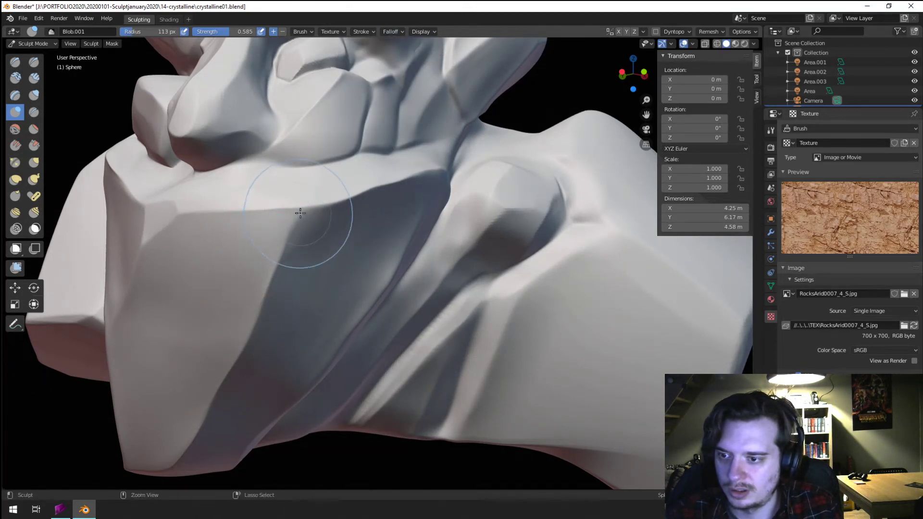
pyautogui.moveTo(291, 229); pyautogui.dragTo(194, 408)
pyautogui.hotkey('ctrl', 'z')
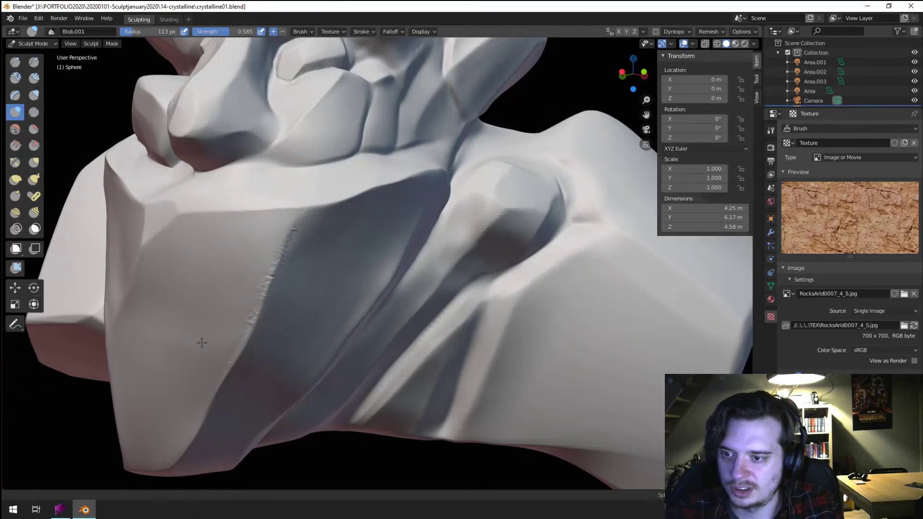
# - Check the texture and mapping settings of the Blob brush
pyautogui.moveTo(200, 336)
pyautogui.mouseDown(button='middle')
pyautogui.moveTo(250, 313)
pyautogui.moveTo(237, 311)
pyautogui.moveTo(240, 295)
pyautogui.mouseUp(button='middle')
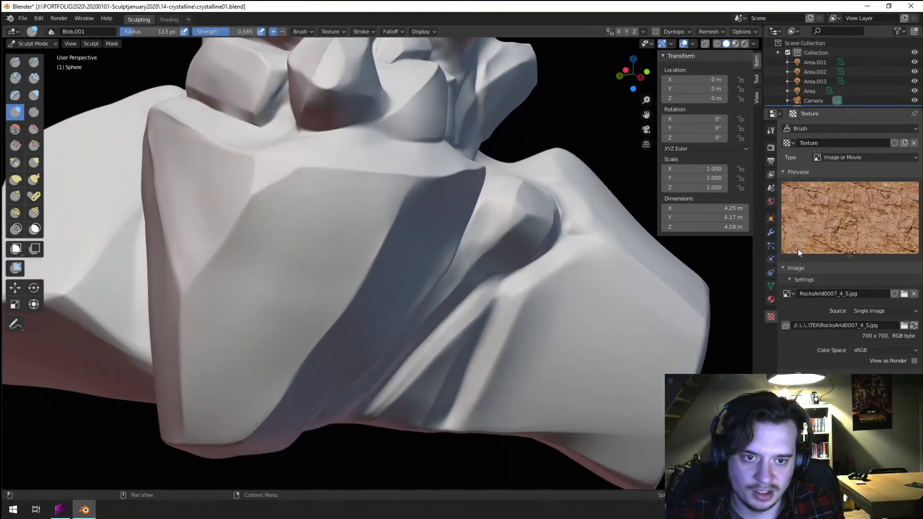
pyautogui.click(771, 130)
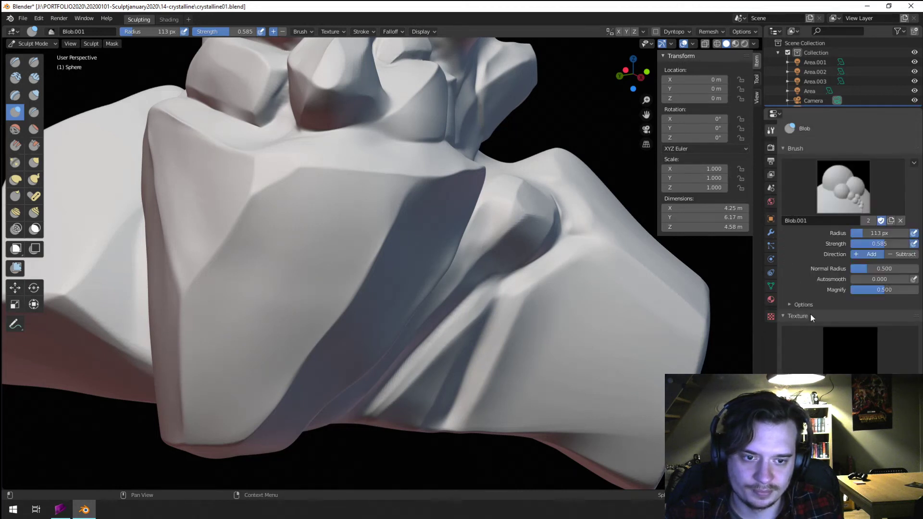
pyautogui.scroll(-3, 848, 250)
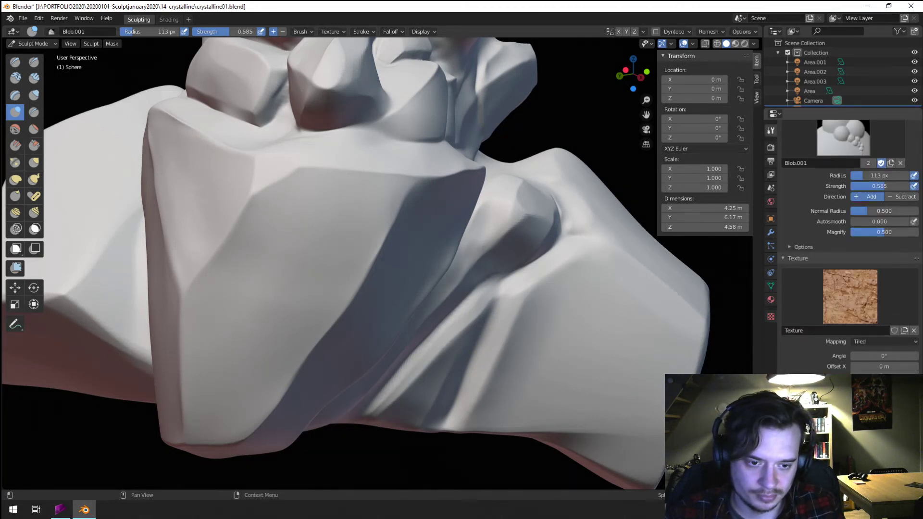
# - Try textured strokes on the chin with brush radii of 157 and 242 px and undo them
pyautogui.press('f')
pyautogui.click(413, 245)
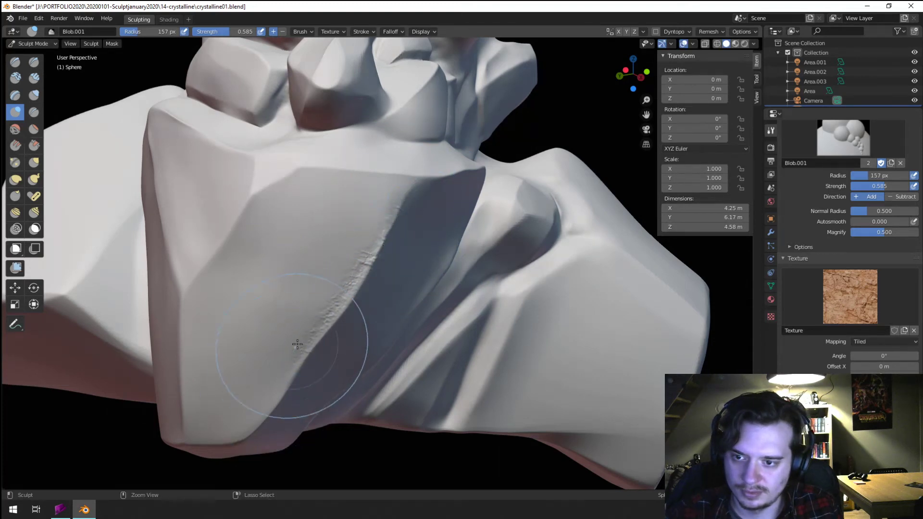
pyautogui.press('f')
pyautogui.click(266, 177)
pyautogui.moveTo(266, 177); pyautogui.dragTo(278, 163)
pyautogui.moveTo(279, 164)
pyautogui.keyDown('ctrl'); pyautogui.mouseDown(button='middle')
pyautogui.moveTo(305, 230)
pyautogui.moveTo(377, 263)
pyautogui.mouseUp(button='middle'); pyautogui.keyUp('ctrl')
pyautogui.hotkey('ctrl', 'z')
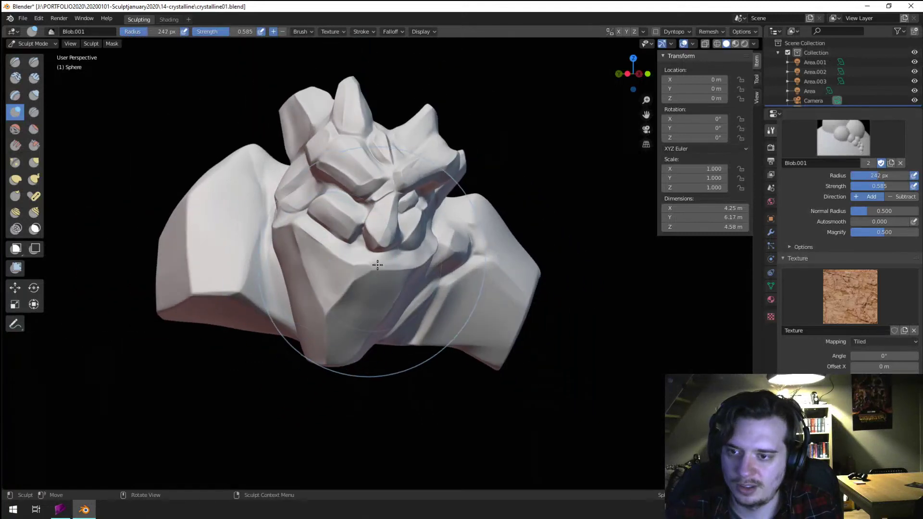
# - Try one large textured stroke from the brow down to the chin with the 242 px brush and undo it
pyautogui.moveTo(370, 180)
pyautogui.mouseDown()
pyautogui.moveTo(353, 291)
pyautogui.moveTo(314, 358)
pyautogui.mouseUp()
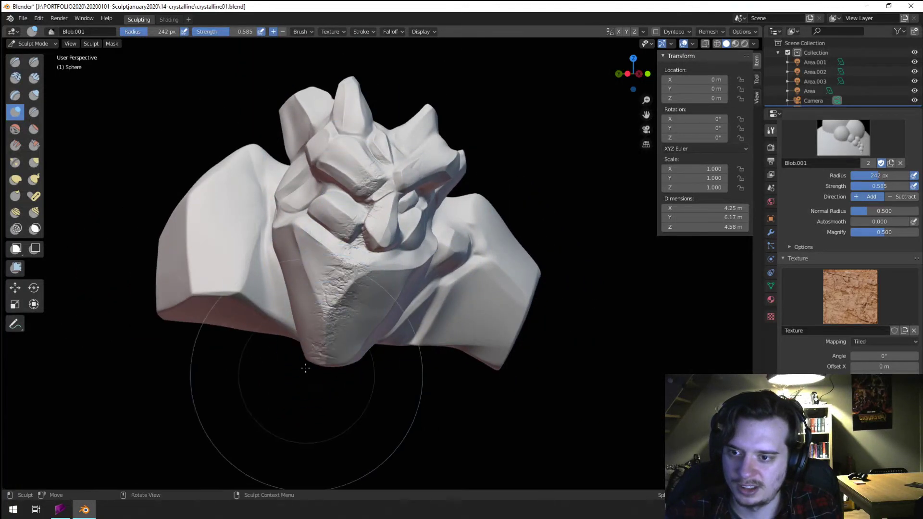
pyautogui.moveTo(289, 287); pyautogui.dragTo(269, 279, button='middle')
pyautogui.hotkey('ctrl', 'z')
# - Try a textured stroke between the brow and nose with a resized brush and undo it
pyautogui.press('f')
pyautogui.click(368, 182)
pyautogui.moveTo(364, 166); pyautogui.dragTo(350, 224)
pyautogui.moveTo(349, 196)
pyautogui.mouseDown(button='middle')
pyautogui.moveTo(407, 211)
pyautogui.moveTo(395, 163)
pyautogui.moveTo(360, 215)
pyautogui.mouseUp(button='middle')
pyautogui.hotkey('ctrl', 'z')
# - Sculpt rock texture along the brow above the eye with a brush radius of about 78 px
pyautogui.press('f')
pyautogui.click(362, 200)
pyautogui.press('f')
pyautogui.click(387, 179)
pyautogui.moveTo(410, 172)
pyautogui.mouseDown()
pyautogui.moveTo(349, 171)
pyautogui.moveTo(317, 155)
pyautogui.mouseUp()
pyautogui.moveTo(317, 158); pyautogui.dragTo(317, 150, button='middle')
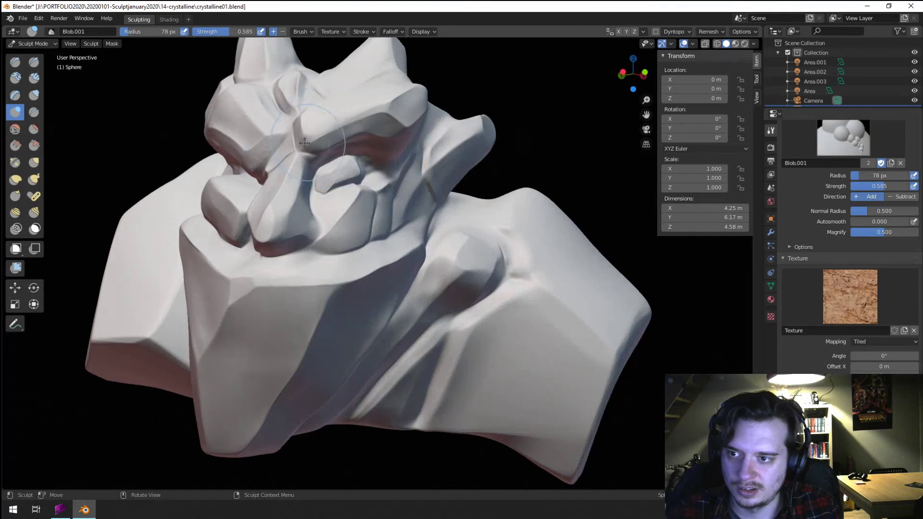
pyautogui.moveTo(402, 138)
pyautogui.mouseDown()
pyautogui.moveTo(370, 146)
pyautogui.moveTo(387, 127)
pyautogui.moveTo(372, 138)
pyautogui.mouseUp()
pyautogui.moveTo(379, 143); pyautogui.dragTo(365, 145, button='middle')
pyautogui.keyDown('ctrl'); pyautogui.moveTo(379, 114); pyautogui.dragTo(403, 118, button='middle'); pyautogui.keyUp('ctrl')
# - Try a textured stroke up the chin's side facet with an 83 px radius, undo it and enlarge the brush to 107 px
pyautogui.keyDown('ctrl'); pyautogui.moveTo(347, 280); pyautogui.dragTo(346, 253, button='middle'); pyautogui.keyUp('ctrl')
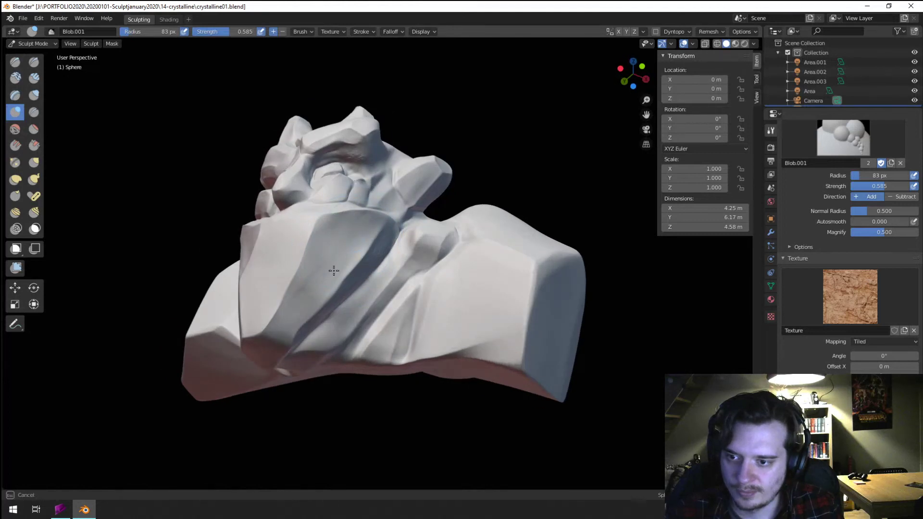
pyautogui.moveTo(282, 338); pyautogui.dragTo(330, 265)
pyautogui.hotkey('ctrl', 'z')
pyautogui.press('f')
pyautogui.click(294, 321)
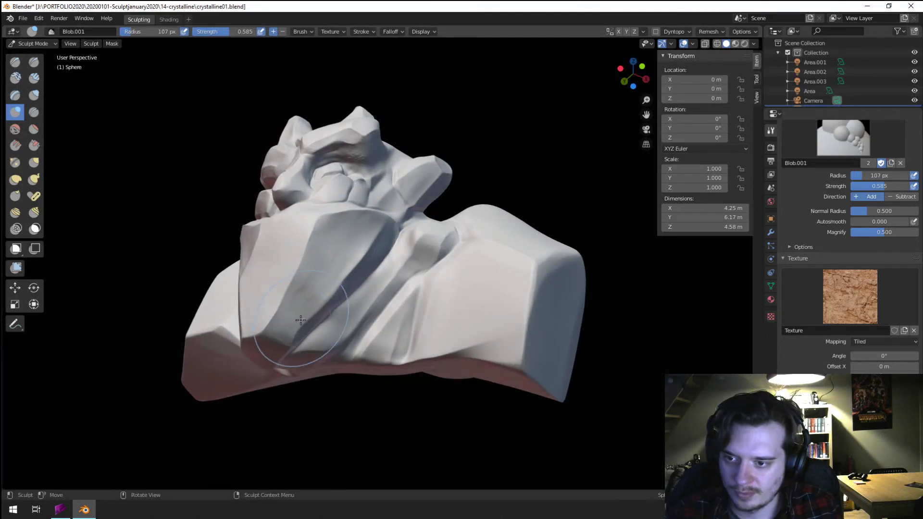
# - Try textured strokes up the lower chin's side facet with brush radii of 141 and 178 px, undoing each
pyautogui.keyDown('ctrl'); pyautogui.moveTo(295, 321); pyautogui.dragTo(307, 279, button='middle'); pyautogui.keyUp('ctrl')
pyautogui.press('f')
pyautogui.click(277, 319)
pyautogui.moveTo(220, 350); pyautogui.dragTo(272, 284)
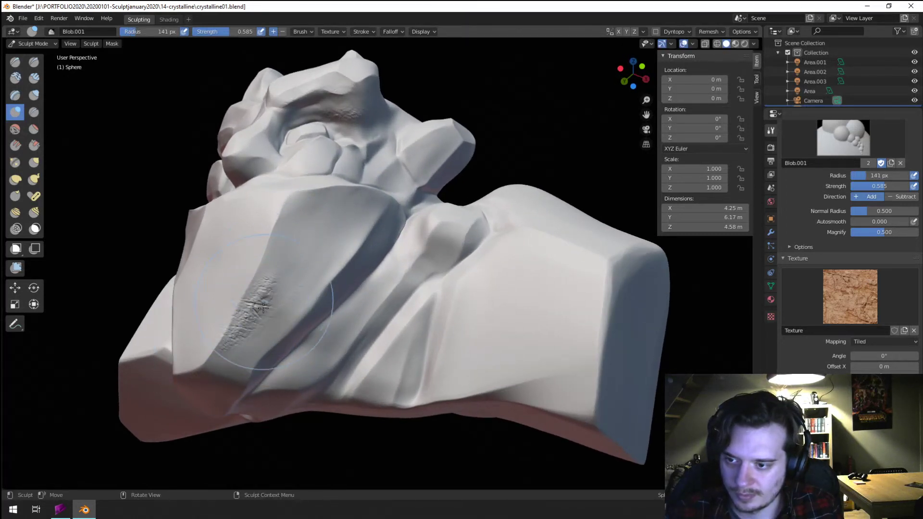
pyautogui.hotkey('ctrl', 'z')
pyautogui.press('f')
pyautogui.click(309, 356)
pyautogui.moveTo(223, 370); pyautogui.dragTo(274, 293)
pyautogui.hotkey('ctrl', 'z')
# - Set the brush radius to 141 px and sculpt rock texture onto the lower corner of the chin's side facet
pyautogui.press('f')
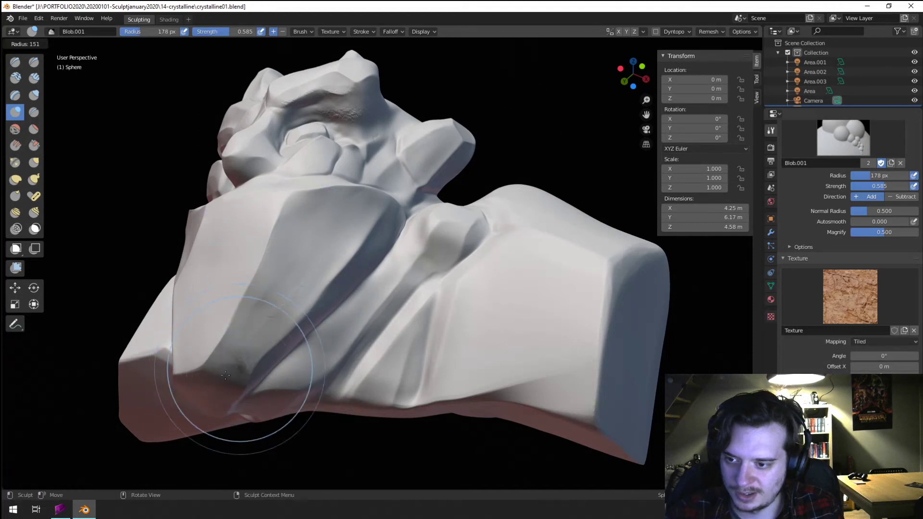
pyautogui.click(308, 377)
pyautogui.moveTo(240, 376); pyautogui.dragTo(281, 309)
pyautogui.moveTo(215, 367); pyautogui.dragTo(261, 297)
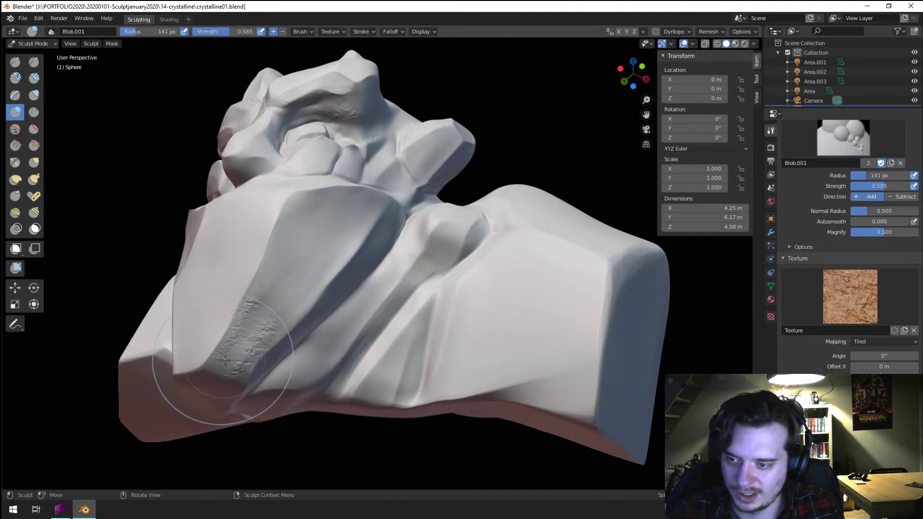
# - Set the brush radius to 164 px and sculpt rock texture up the chin's lower side facet
pyautogui.press('f')
pyautogui.click(303, 356)
pyautogui.moveTo(221, 358); pyautogui.dragTo(276, 288)
pyautogui.keyDown('ctrl'); pyautogui.moveTo(296, 247); pyautogui.dragTo(281, 313, button='middle'); pyautogui.keyUp('ctrl')
pyautogui.moveTo(278, 315)
pyautogui.mouseDown(button='middle')
pyautogui.moveTo(313, 324)
pyautogui.moveTo(303, 306)
pyautogui.moveTo(313, 262)
pyautogui.mouseUp(button='middle')
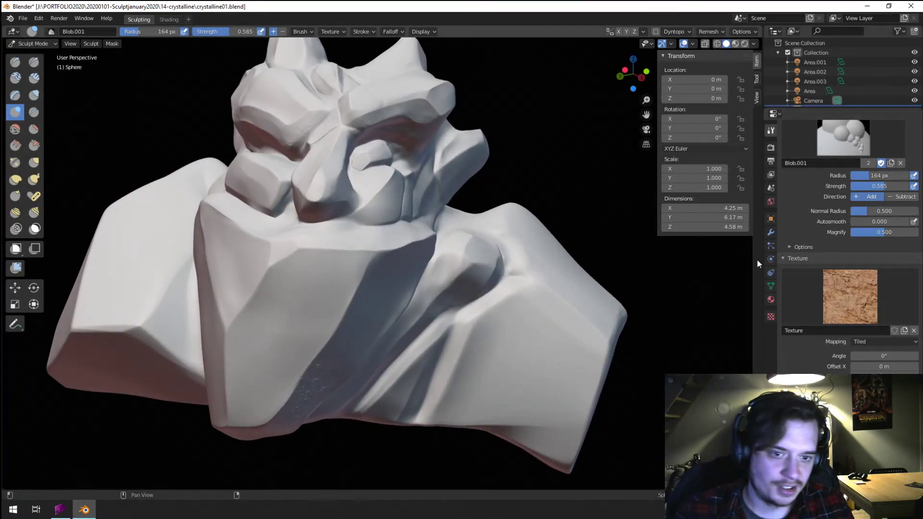
# - Replace the brush texture's image with the Brick_Sto...adding2_1K_height.tif stone map and try a 114 px radius stroke up the chin's front facet
pyautogui.click(772, 316)
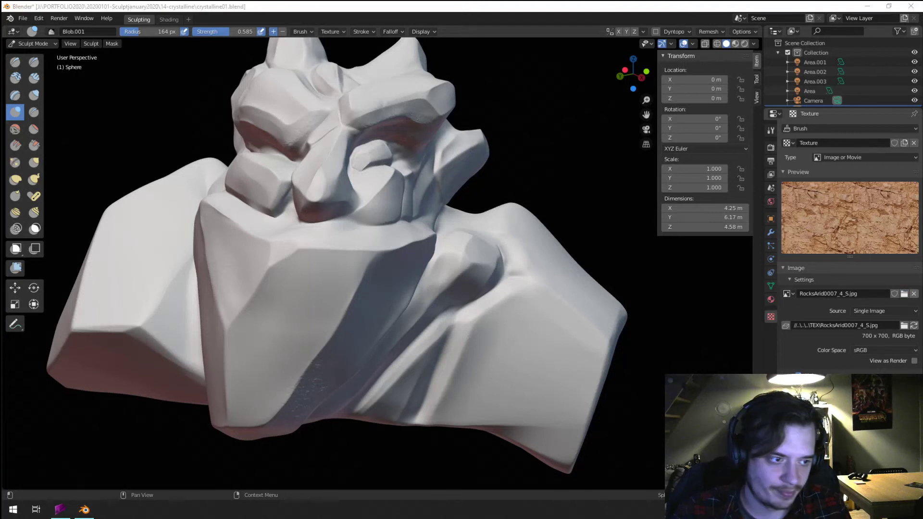
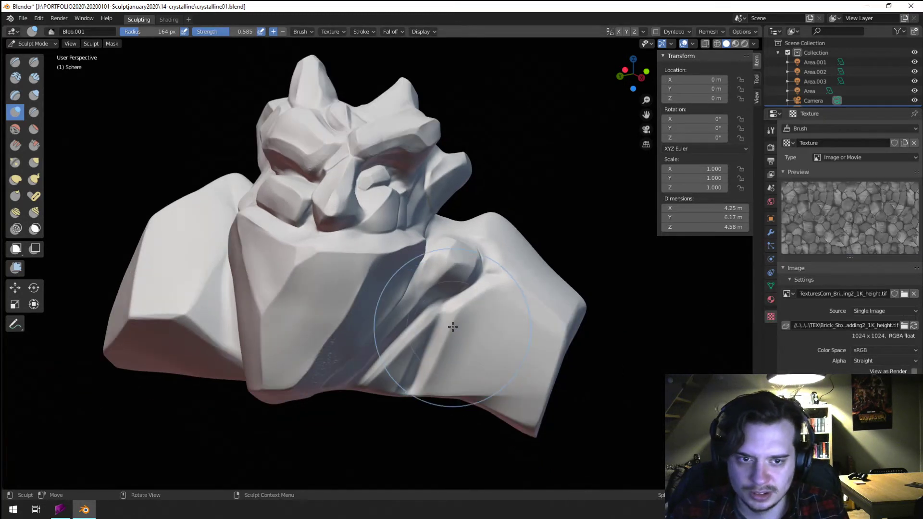
pyautogui.press('f')
pyautogui.click(278, 289)
pyautogui.scroll(2, 305, 299)
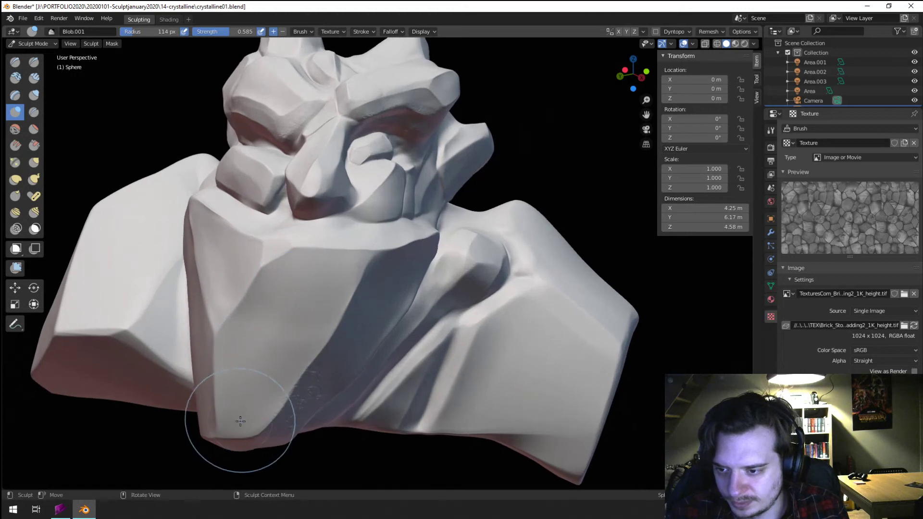
pyautogui.moveTo(237, 422); pyautogui.dragTo(335, 275)
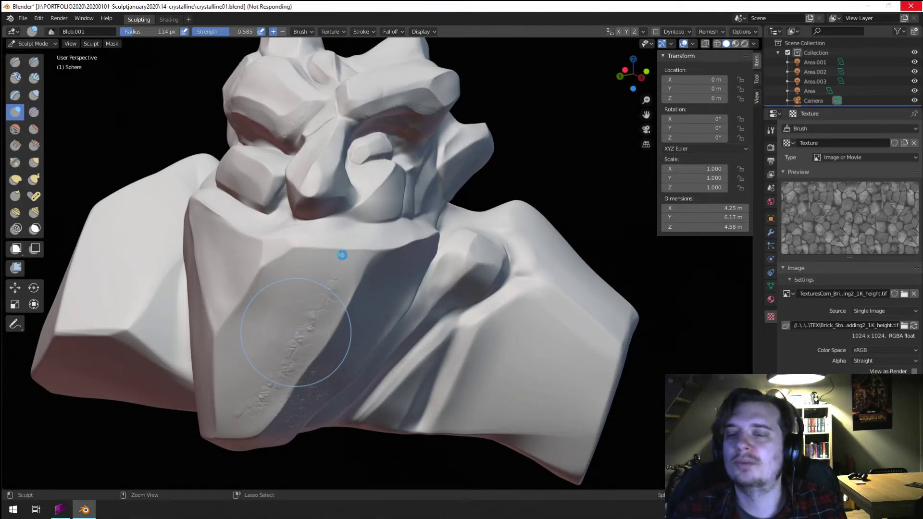
# - Reduce the brush radius to 84 px and sculpt stone cracks onto the chin's lower corner
pyautogui.press('f')
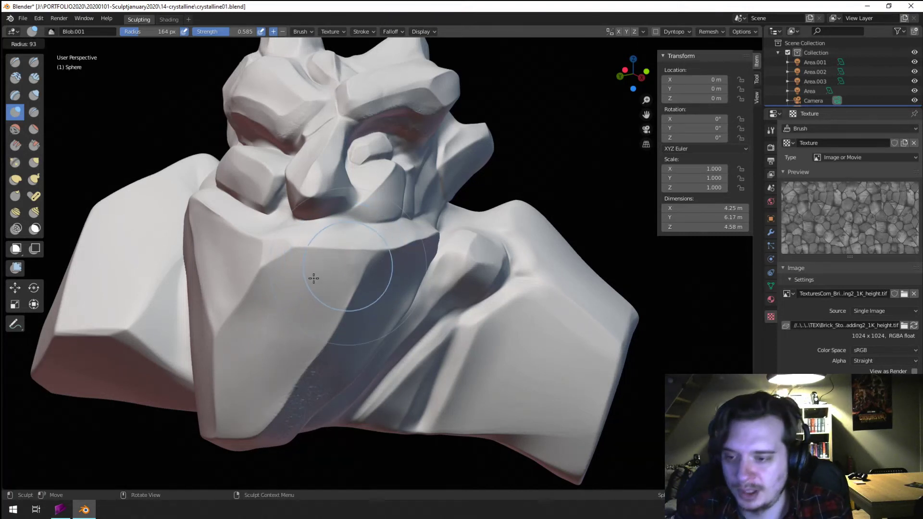
pyautogui.click(318, 322)
pyautogui.moveTo(318, 323)
pyautogui.mouseDown(button='middle')
pyautogui.moveTo(319, 289)
pyautogui.moveTo(241, 333)
pyautogui.mouseUp(button='middle')
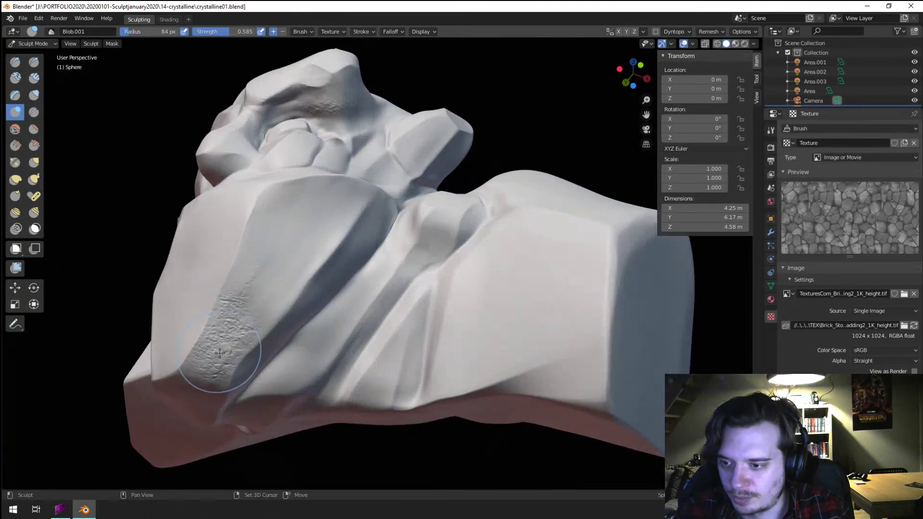
pyautogui.moveTo(219, 354)
pyautogui.mouseDown()
pyautogui.moveTo(254, 294)
pyautogui.moveTo(242, 354)
pyautogui.moveTo(226, 375)
pyautogui.moveTo(206, 391)
pyautogui.moveTo(159, 380)
pyautogui.mouseUp()
pyautogui.press('f')
pyautogui.click(222, 373)
# - Sculpt stone texture onto the lower edge of the cheek block with a brush radius of 88 px
pyautogui.moveTo(158, 379)
pyautogui.mouseDown(button='middle')
pyautogui.moveTo(258, 332)
pyautogui.moveTo(282, 346)
pyautogui.moveTo(299, 340)
pyautogui.moveTo(279, 326)
pyautogui.moveTo(281, 343)
pyautogui.moveTo(271, 327)
pyautogui.moveTo(259, 303)
pyautogui.moveTo(268, 284)
pyautogui.mouseUp(button='middle')
pyautogui.press('f')
pyautogui.click(289, 358)
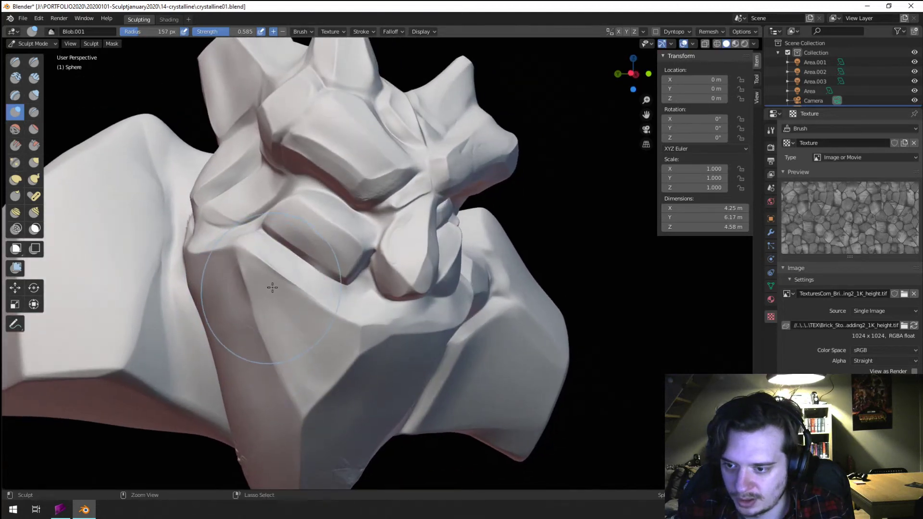
pyautogui.scroll(3, 268, 276)
pyautogui.press('f')
pyautogui.click(305, 268)
pyautogui.scroll(-3, 301, 262)
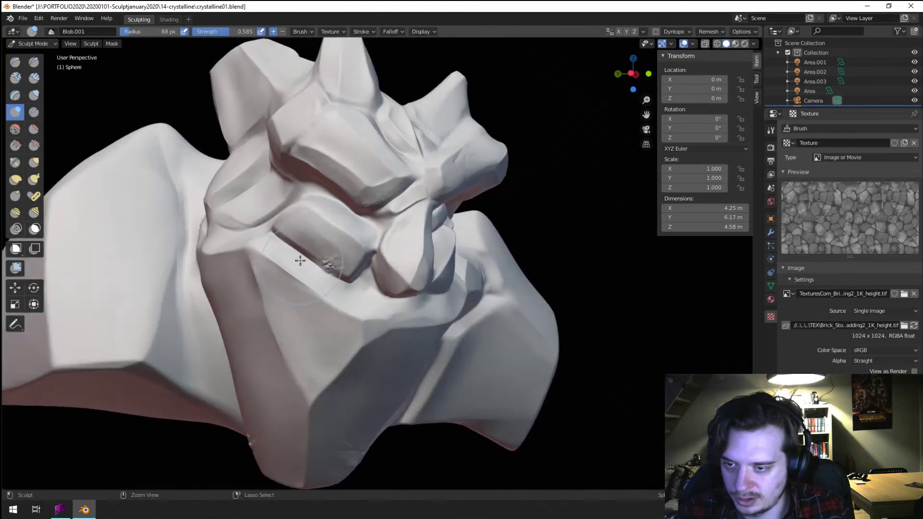
pyautogui.moveTo(299, 257); pyautogui.dragTo(289, 247, button='middle')
pyautogui.scroll(4, 288, 247)
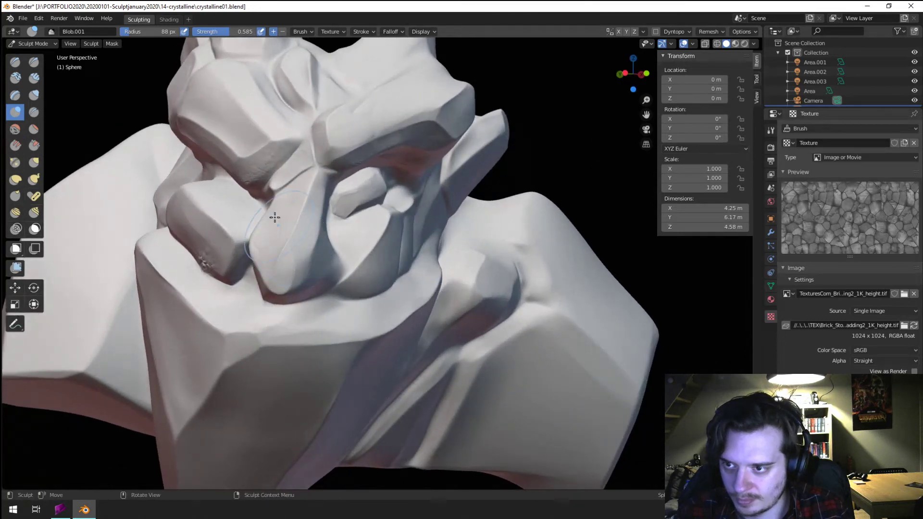
# - Enlarge the brush radius to 210 px and sculpt stone cracks onto both brow ridges and the nose
pyautogui.press('f')
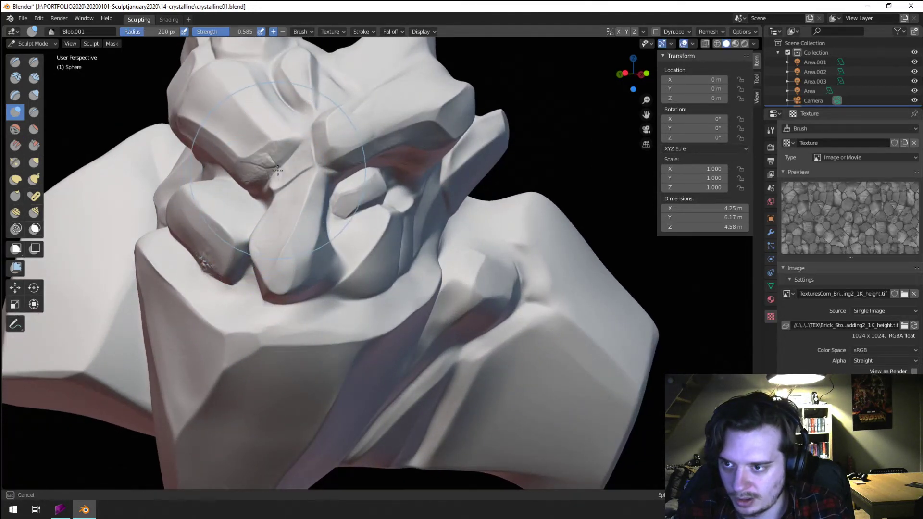
pyautogui.moveTo(278, 169)
pyautogui.mouseDown(button='middle')
pyautogui.moveTo(392, 186)
pyautogui.moveTo(404, 145)
pyautogui.moveTo(354, 142)
pyautogui.moveTo(392, 144)
pyautogui.moveTo(302, 174)
pyautogui.mouseUp(button='middle')
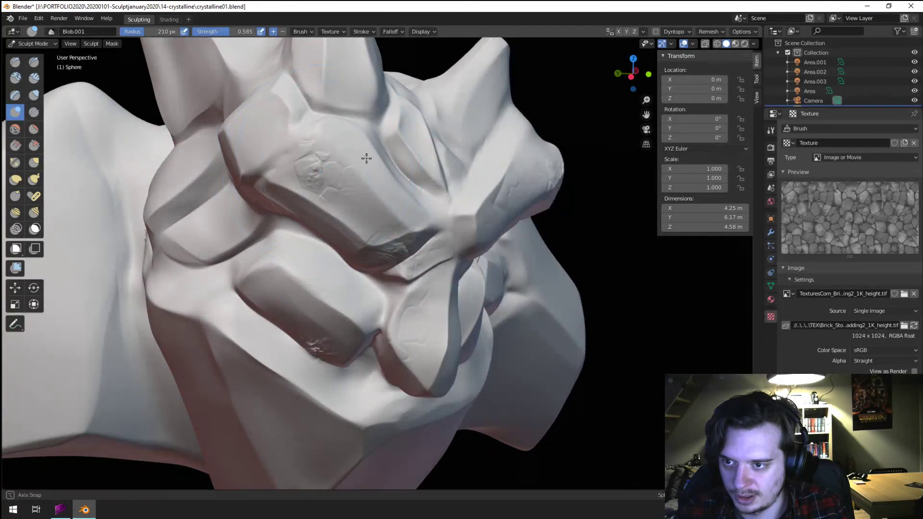
pyautogui.moveTo(366, 159)
pyautogui.mouseDown(button='middle')
pyautogui.moveTo(373, 146)
pyautogui.moveTo(258, 200)
pyautogui.moveTo(288, 224)
pyautogui.moveTo(325, 232)
pyautogui.moveTo(338, 261)
pyautogui.mouseUp(button='middle')
pyautogui.scroll(-5, 336, 148)
pyautogui.scroll(6, 310, 191)
pyautogui.click(311, 202)
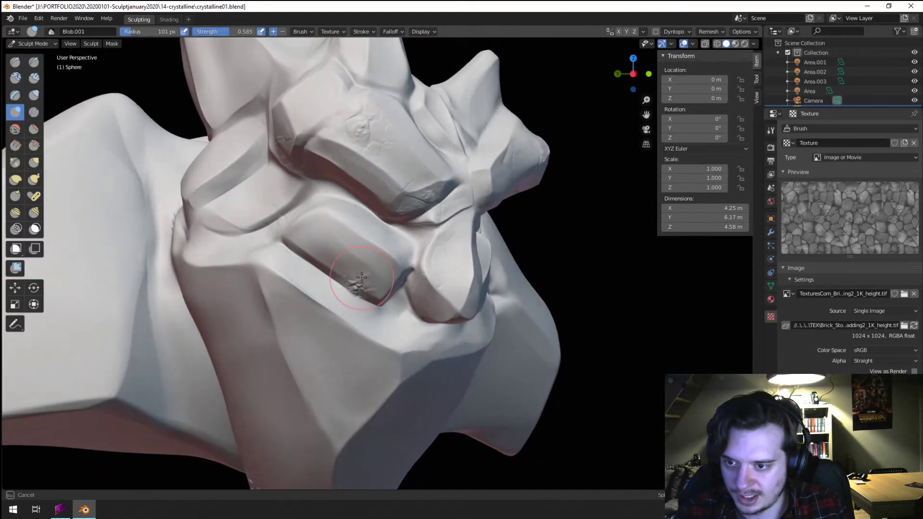
# - Sculpt stone cracks onto the cheek block, jaw hinge and side horn, enlarging the brush radius from 81 to 272 px
pyautogui.moveTo(364, 212); pyautogui.dragTo(366, 259, button='middle')
pyautogui.press('f')
pyautogui.click(368, 295)
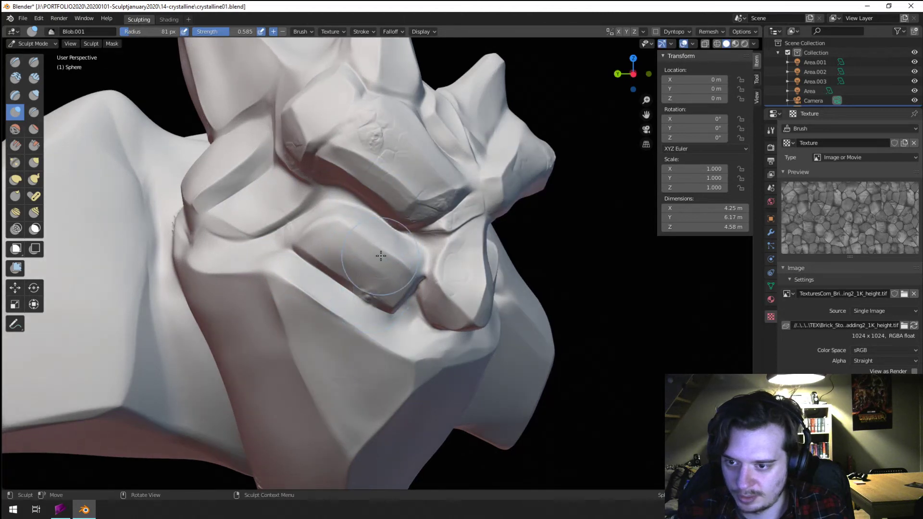
pyautogui.moveTo(391, 221)
pyautogui.mouseDown(button='middle')
pyautogui.moveTo(350, 208)
pyautogui.moveTo(309, 221)
pyautogui.moveTo(195, 185)
pyautogui.mouseUp(button='middle')
pyautogui.press('f')
pyautogui.click(270, 220)
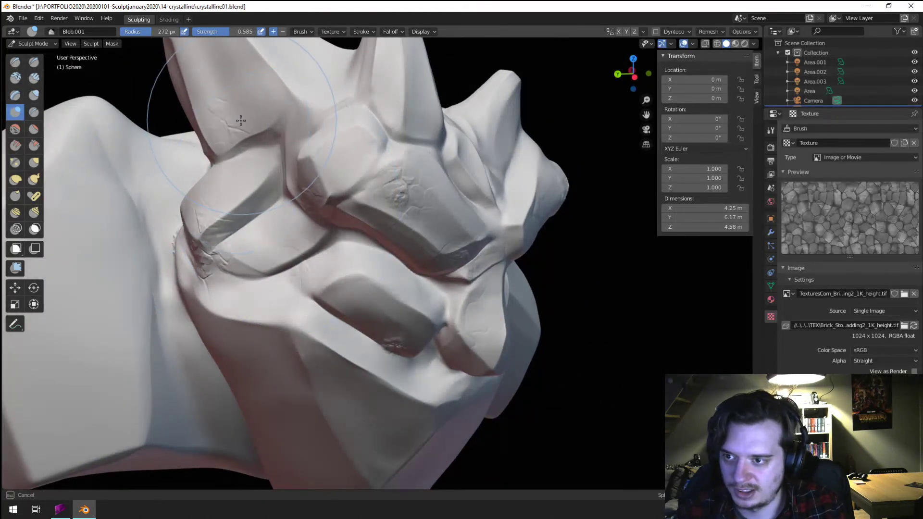
# - Sculpt stone cracks onto the base of the ear on the opposite side with a brush radius of 170 px
pyautogui.moveTo(217, 126)
pyautogui.mouseDown(button='middle')
pyautogui.moveTo(341, 189)
pyautogui.moveTo(400, 198)
pyautogui.mouseUp(button='middle')
pyautogui.press('f')
pyautogui.click(341, 188)
pyautogui.moveTo(413, 201); pyautogui.dragTo(414, 199)
pyautogui.moveTo(414, 199); pyautogui.dragTo(450, 156, button='middle')
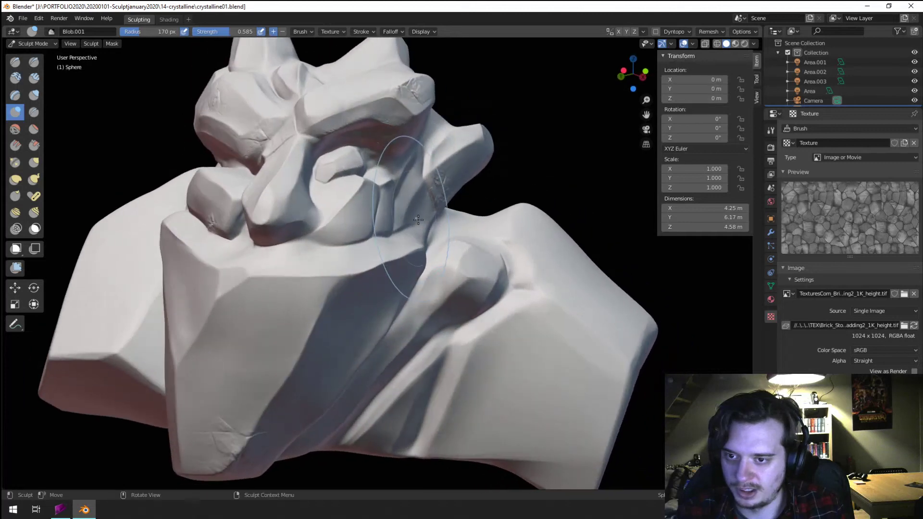
# - Sculpt stone cracks onto the cheek folds below the opposite eye with a brush radius of about 156 px
pyautogui.press('f')
pyautogui.click(392, 214)
pyautogui.moveTo(391, 214)
pyautogui.mouseDown(button='middle')
pyautogui.moveTo(350, 213)
pyautogui.moveTo(395, 218)
pyautogui.mouseUp(button='middle')
pyautogui.press('f')
pyautogui.click(392, 217)
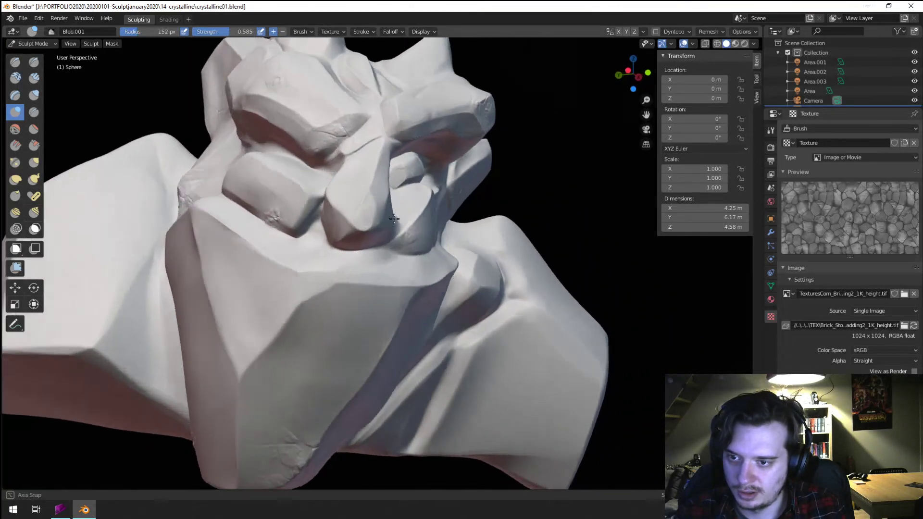
pyautogui.scroll(-5, 394, 219)
pyautogui.scroll(3, 333, 253)
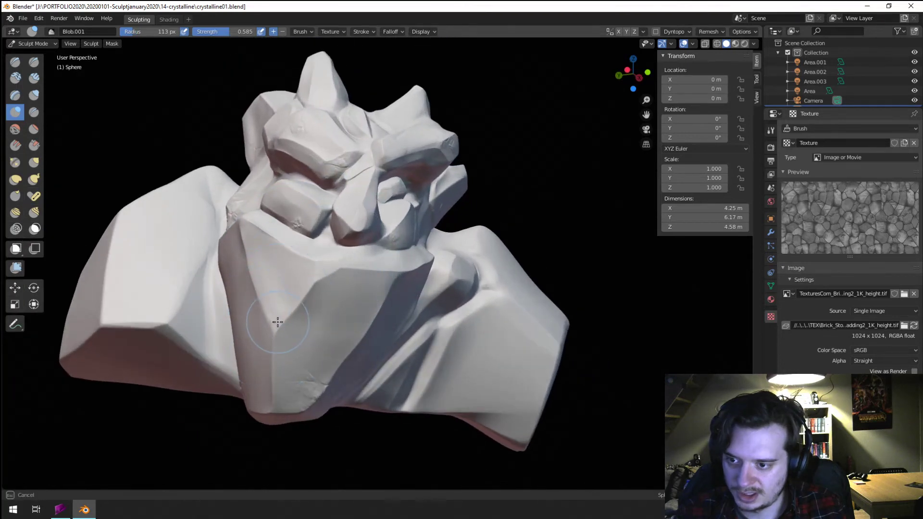
pyautogui.click(308, 305)
pyautogui.moveTo(308, 305)
pyautogui.mouseDown(button='middle')
pyautogui.moveTo(329, 288)
pyautogui.moveTo(318, 299)
pyautogui.moveTo(351, 288)
pyautogui.moveTo(309, 251)
pyautogui.moveTo(309, 281)
pyautogui.mouseUp(button='middle')
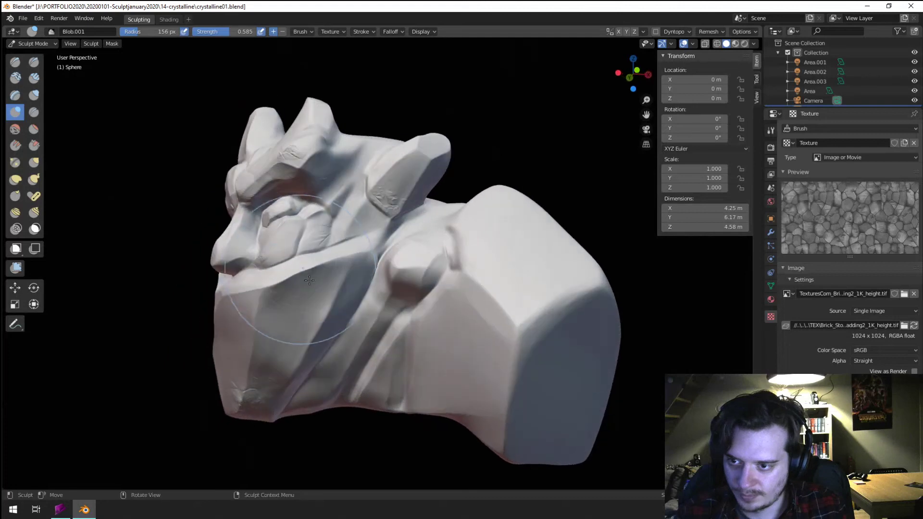
# - Sculpt large stone cracks across the upper surfaces of both shoulders
pyautogui.moveTo(344, 316); pyautogui.dragTo(341, 300, button='middle')
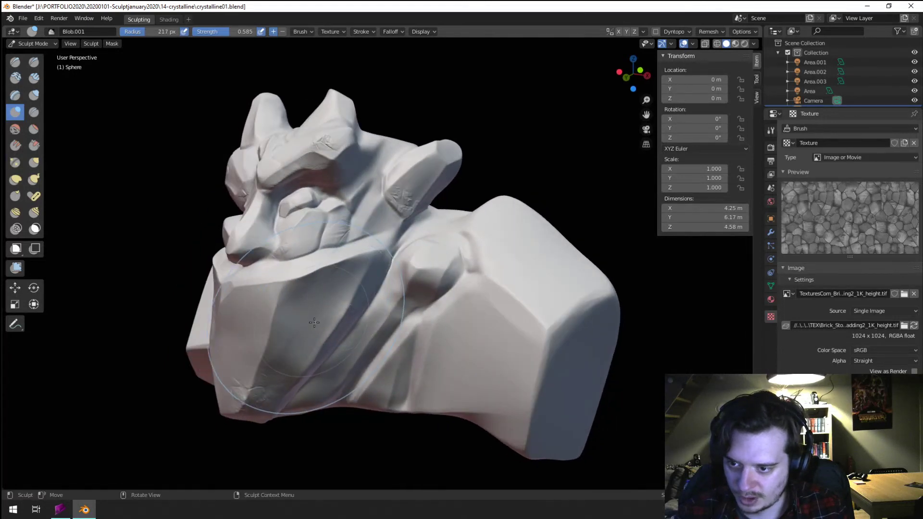
pyautogui.moveTo(356, 337)
pyautogui.mouseDown(button='middle')
pyautogui.moveTo(398, 269)
pyautogui.moveTo(311, 272)
pyautogui.moveTo(167, 251)
pyautogui.moveTo(101, 284)
pyautogui.moveTo(504, 295)
pyautogui.moveTo(542, 305)
pyautogui.moveTo(540, 281)
pyautogui.moveTo(537, 292)
pyautogui.moveTo(507, 283)
pyautogui.moveTo(430, 350)
pyautogui.mouseUp(button='middle')
pyautogui.press('f')
pyautogui.click(108, 290)
# - Sculpt stone cracks onto the forehead and the front horns with a brush radius of about 220 px
pyautogui.scroll(2, 529, 283)
pyautogui.scroll(1, 464, 298)
pyautogui.press('f')
pyautogui.click(297, 228)
pyautogui.moveTo(380, 185); pyautogui.dragTo(372, 198)
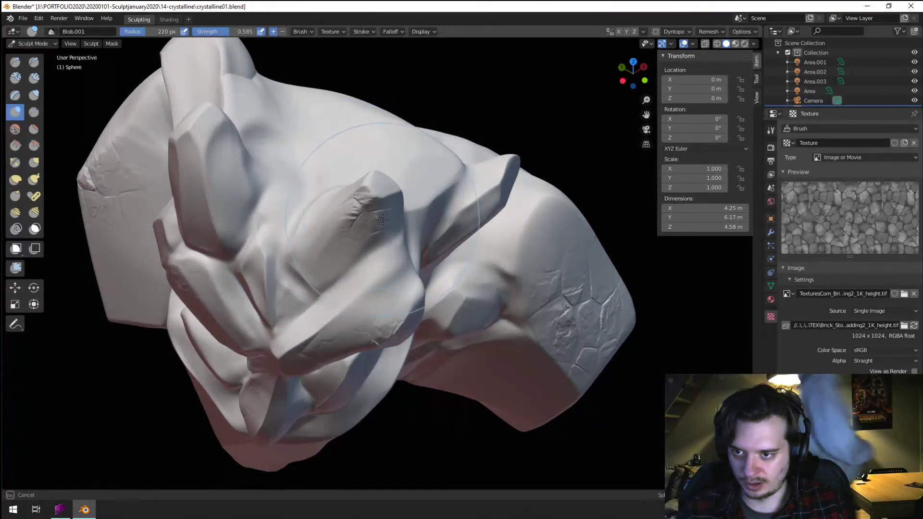
pyautogui.moveTo(375, 199); pyautogui.dragTo(423, 181, button='middle')
pyautogui.moveTo(365, 137)
pyautogui.mouseDown(button='middle')
pyautogui.moveTo(315, 229)
pyautogui.moveTo(351, 165)
pyautogui.moveTo(354, 221)
pyautogui.moveTo(340, 206)
pyautogui.moveTo(267, 223)
pyautogui.mouseUp(button='middle')
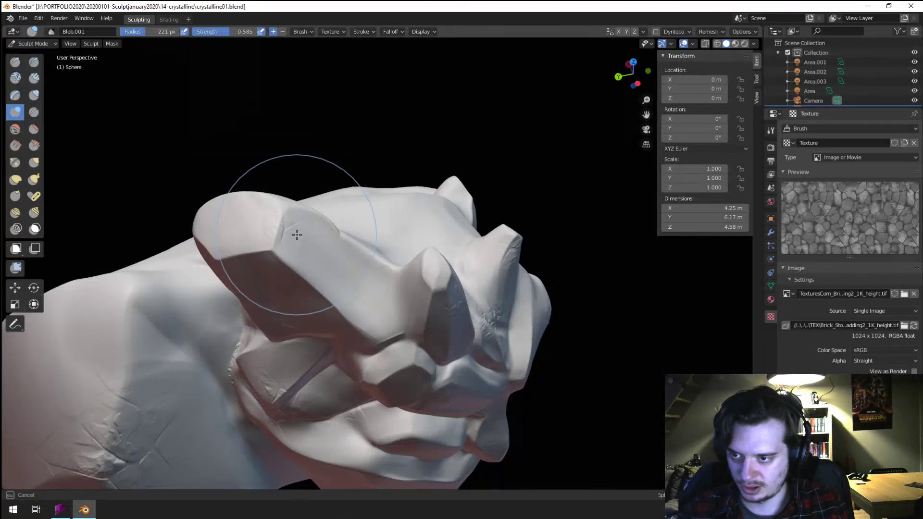
# - Sculpt stone cracks across the chin's side facet and onto the collarbone knob with a brush radius of about 231 px
pyautogui.moveTo(316, 206)
pyautogui.mouseDown(button='middle')
pyautogui.moveTo(280, 192)
pyautogui.moveTo(225, 191)
pyautogui.moveTo(356, 204)
pyautogui.mouseUp(button='middle')
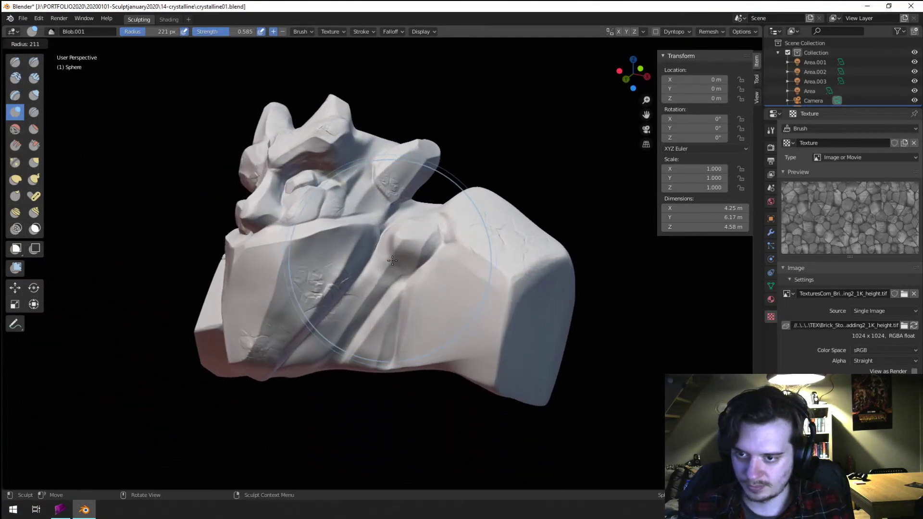
pyautogui.scroll(5, 420, 213)
pyautogui.scroll(2, 416, 226)
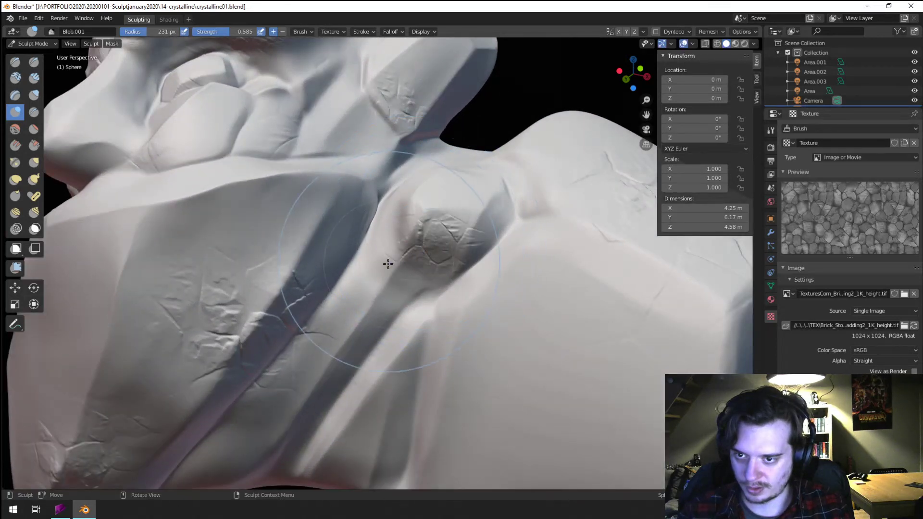
pyautogui.scroll(-6, 435, 232)
pyautogui.moveTo(435, 235)
pyautogui.mouseDown(button='middle')
pyautogui.moveTo(433, 278)
pyautogui.moveTo(423, 269)
pyautogui.mouseUp(button='middle')
pyautogui.scroll(3, 350, 216)
# - Switch to the Scrape/Peaks brush at 104 px radius and flatten the stone cracks on the collarbone knob
pyautogui.click(34, 145)
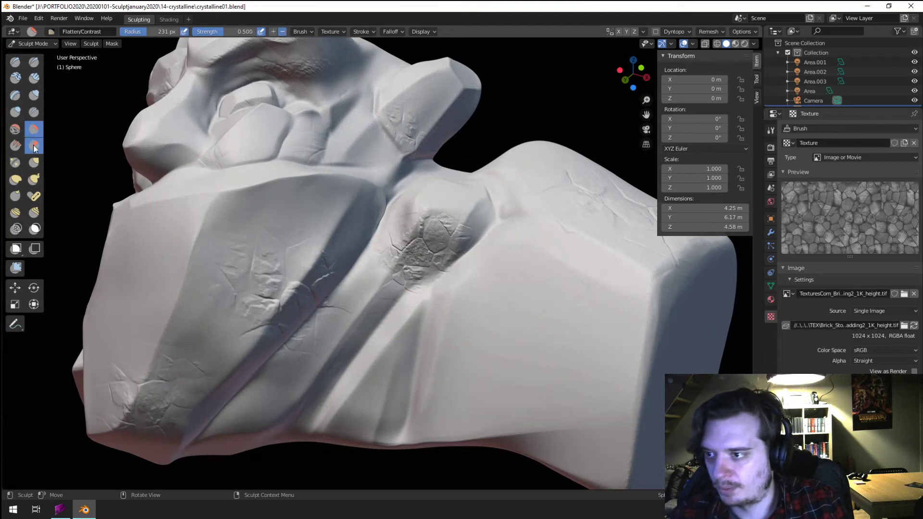
pyautogui.scroll(4, 461, 225)
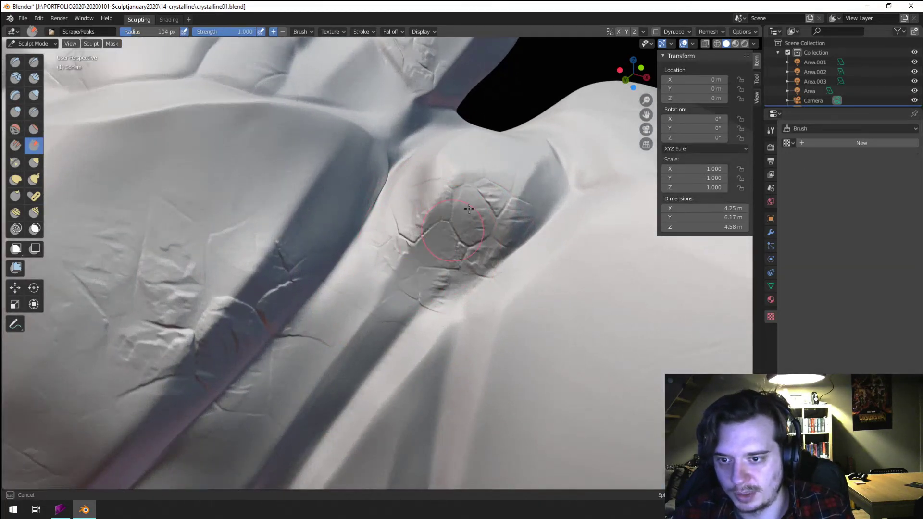
pyautogui.moveTo(405, 300)
pyautogui.mouseDown()
pyautogui.moveTo(423, 293)
pyautogui.moveTo(439, 260)
pyautogui.mouseUp()
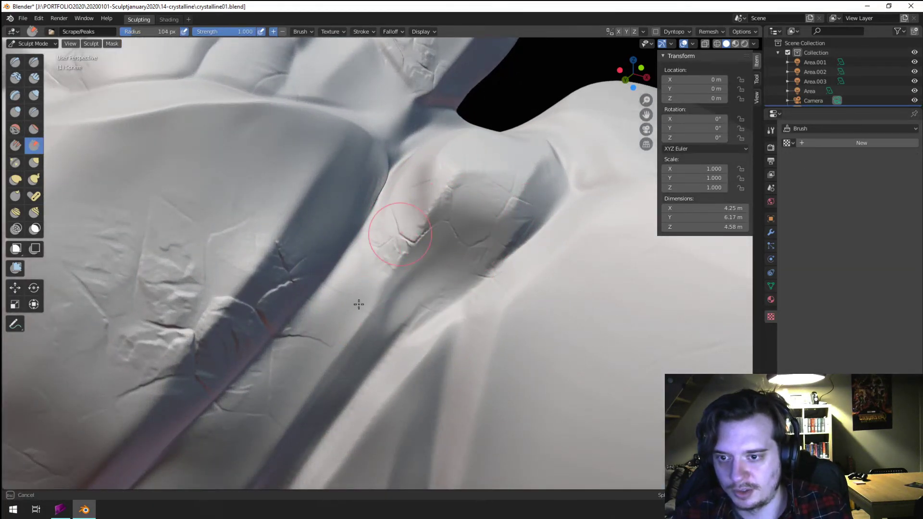
# - Scrape down the raised stone texture on the chin's side facet and lower corner
pyautogui.scroll(-5, 398, 221)
pyautogui.scroll(3, 331, 274)
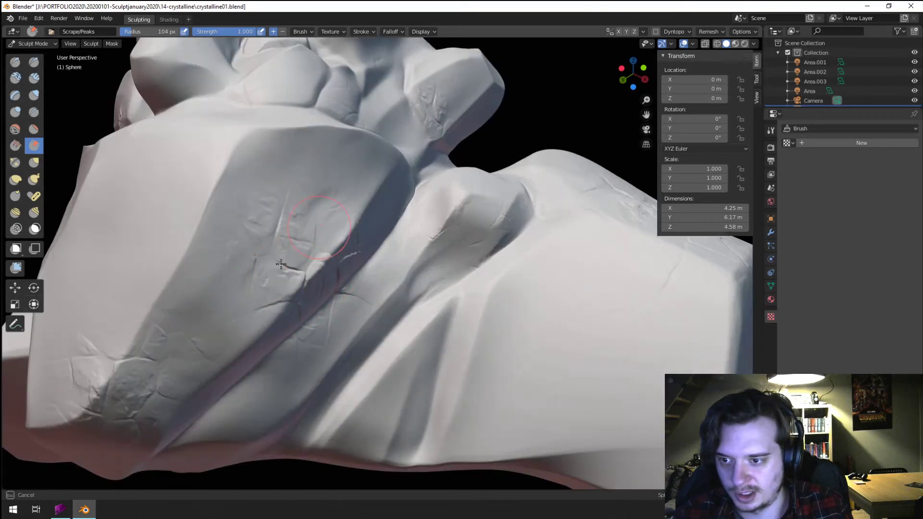
pyautogui.scroll(-4, 258, 271)
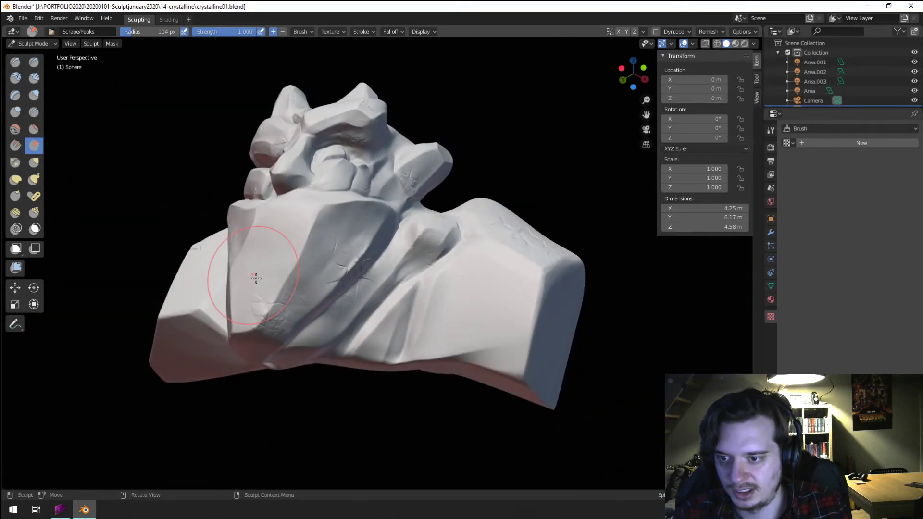
pyautogui.scroll(2, 280, 295)
pyautogui.moveTo(280, 294); pyautogui.dragTo(278, 258, button='middle')
pyautogui.moveTo(250, 294); pyautogui.dragTo(200, 315)
pyautogui.moveTo(269, 276); pyautogui.dragTo(183, 336)
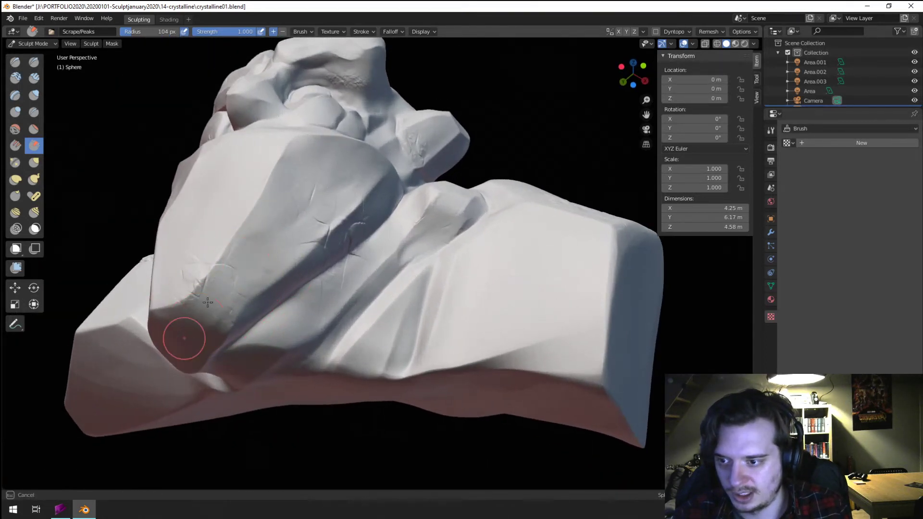
# - Reduce the Scrape/Peaks radius to 79 px and flatten the stone detail on the ear base, brows and horns
pyautogui.moveTo(317, 230)
pyautogui.mouseDown(button='middle')
pyautogui.moveTo(271, 268)
pyautogui.moveTo(278, 252)
pyautogui.mouseUp(button='middle')
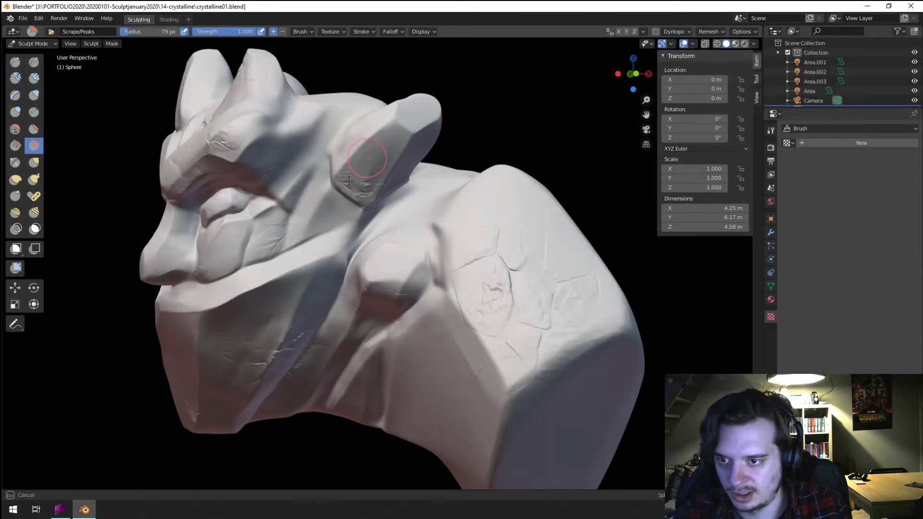
pyautogui.moveTo(403, 115); pyautogui.dragTo(274, 178, button='middle')
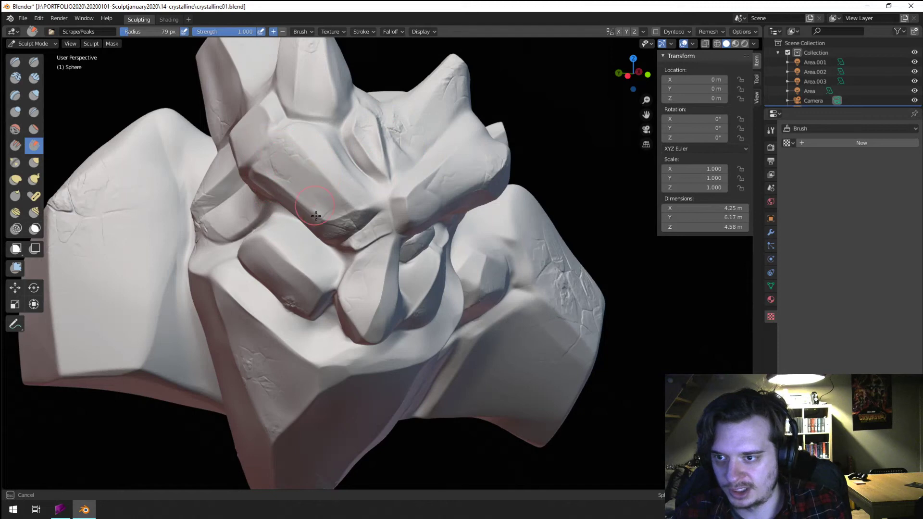
pyautogui.moveTo(316, 216)
pyautogui.mouseDown(button='middle')
pyautogui.moveTo(330, 154)
pyautogui.moveTo(355, 171)
pyautogui.mouseUp(button='middle')
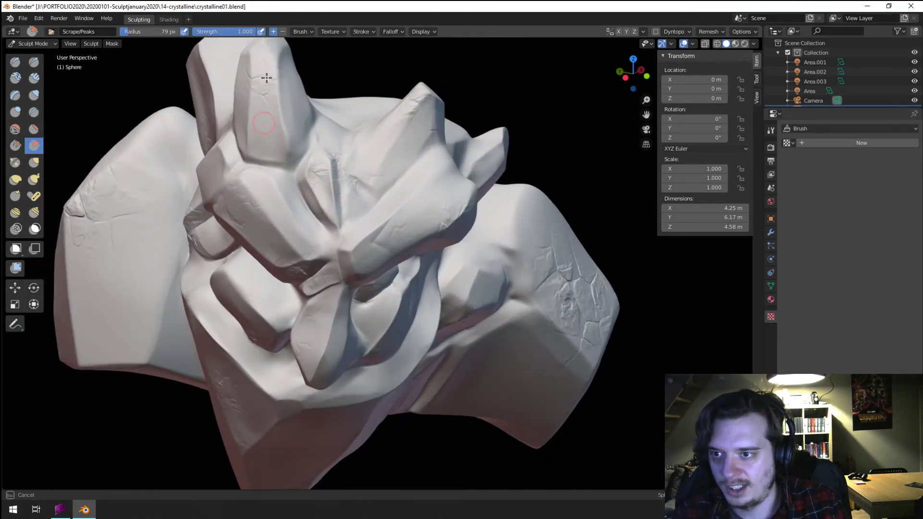
pyautogui.moveTo(266, 78)
pyautogui.mouseDown(button='middle')
pyautogui.moveTo(359, 94)
pyautogui.moveTo(350, 103)
pyautogui.mouseUp(button='middle')
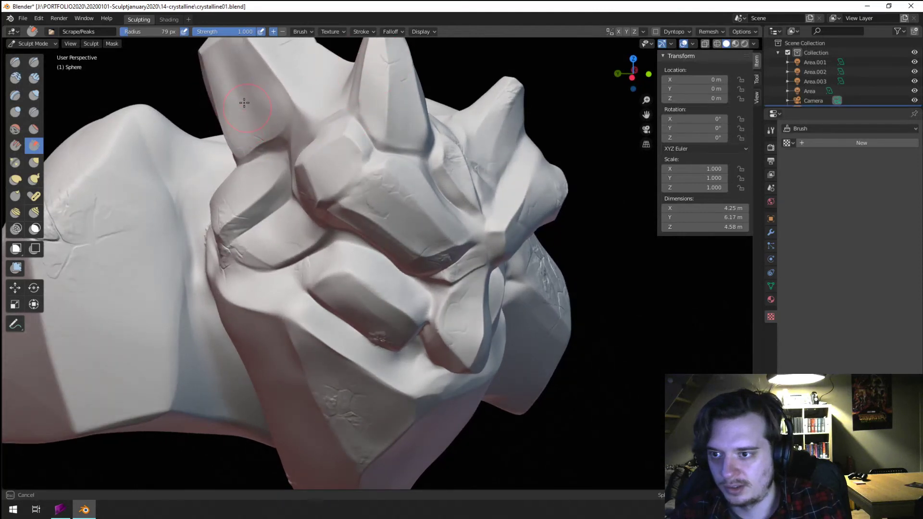
pyautogui.moveTo(245, 103); pyautogui.dragTo(294, 96, button='middle')
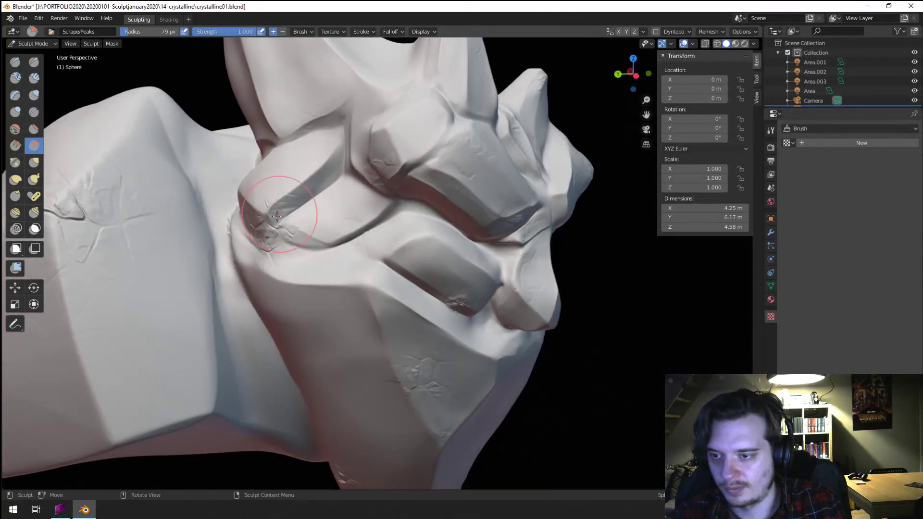
# - Enlarge the Scrape/Peaks radius to 102 px and flatten the stone cracks at the jaw corner below the cheekbone
pyautogui.press('f')
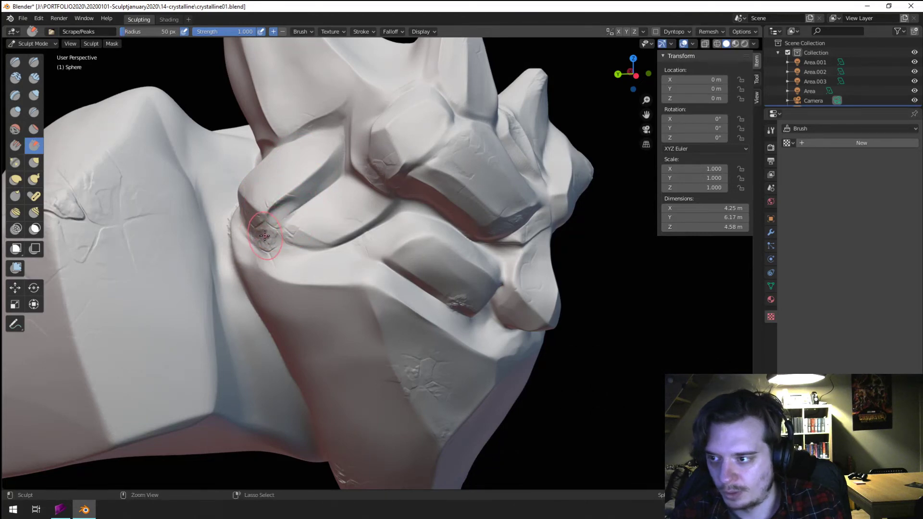
pyautogui.scroll(3, 279, 185)
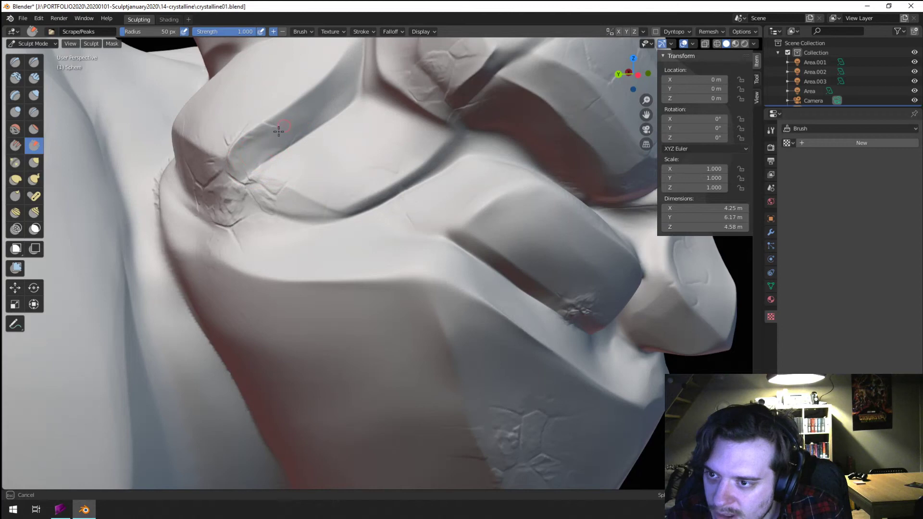
pyautogui.press('f')
pyautogui.click(224, 211)
pyautogui.moveTo(211, 211)
pyautogui.mouseDown()
pyautogui.moveTo(219, 188)
pyautogui.moveTo(192, 193)
pyautogui.moveTo(230, 221)
pyautogui.mouseUp()
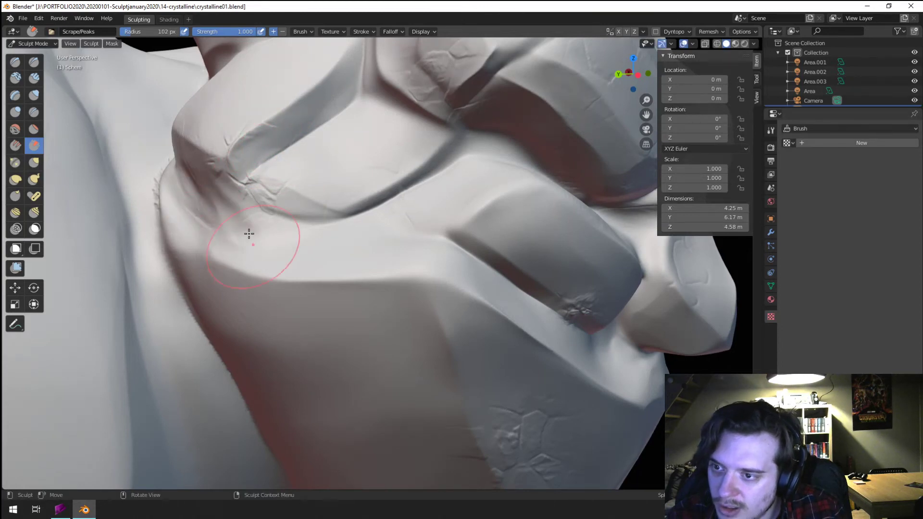
# - Set the Scrape/Peaks radius to 141 px and scrape down the stone cracks on the shoulder's front facet
pyautogui.scroll(-6, 249, 234)
pyautogui.moveTo(249, 234); pyautogui.dragTo(179, 243, button='middle')
pyautogui.scroll(4, 307, 253)
pyautogui.moveTo(504, 257)
pyautogui.mouseDown(button='middle')
pyautogui.moveTo(412, 248)
pyautogui.moveTo(449, 279)
pyautogui.moveTo(443, 304)
pyautogui.moveTo(490, 354)
pyautogui.mouseUp(button='middle')
pyautogui.press('f')
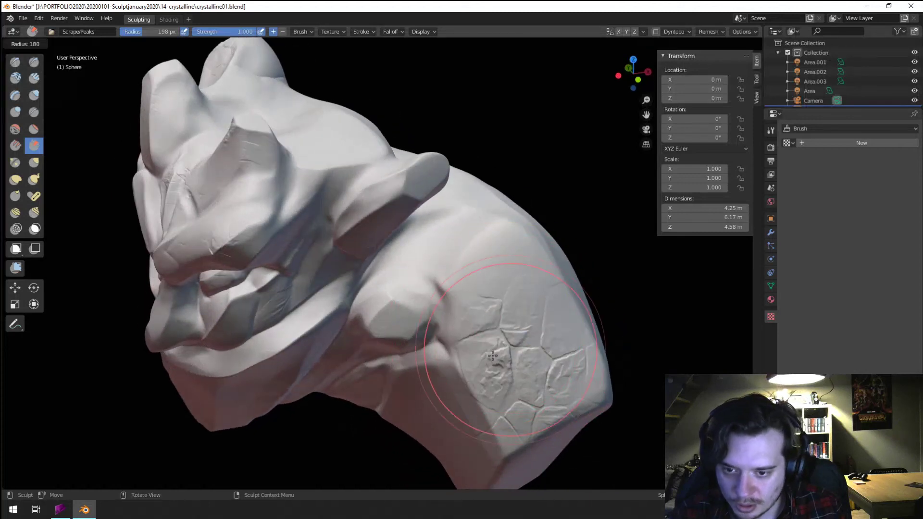
pyautogui.click(492, 356)
pyautogui.moveTo(490, 367); pyautogui.dragTo(503, 330)
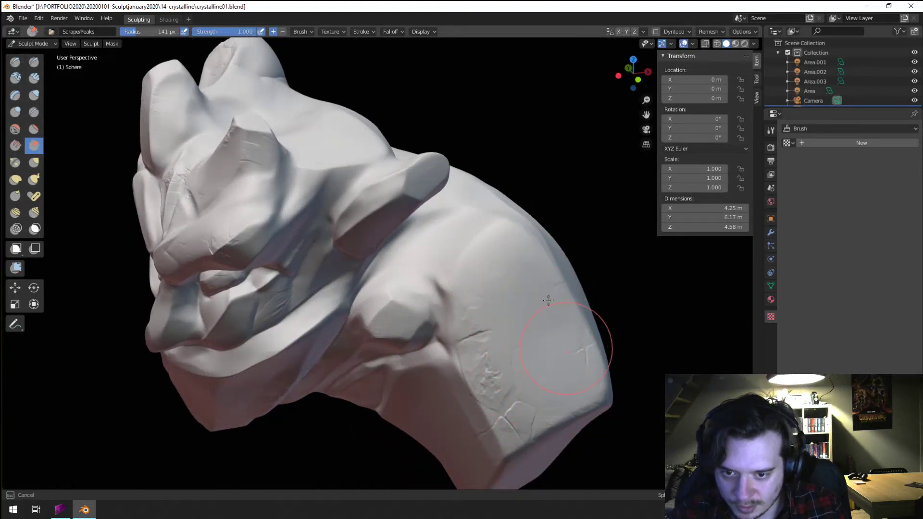
pyautogui.moveTo(529, 405); pyautogui.dragTo(517, 423)
pyautogui.moveTo(517, 423); pyautogui.dragTo(532, 294, button='middle')
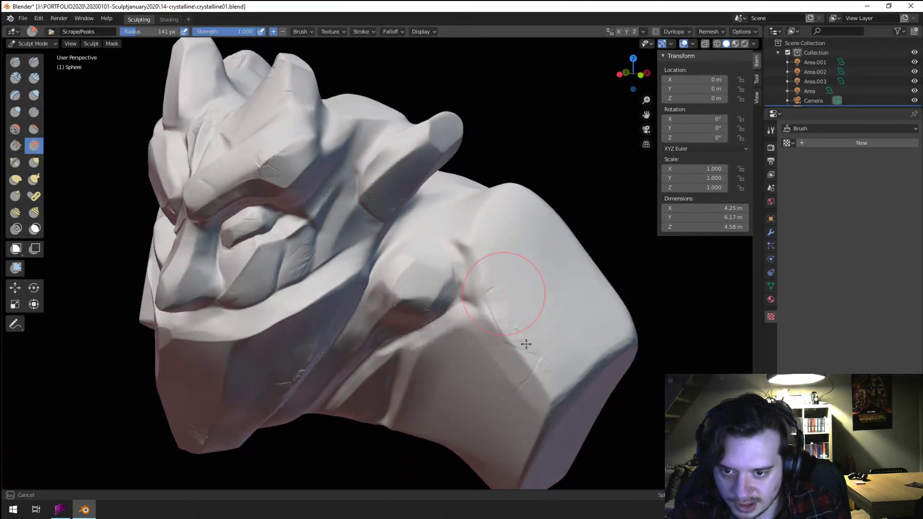
# - Reduce the Scrape/Peaks radius to 79 px and flatten the cracks along the crease between the chin's side facet and the neck
pyautogui.moveTo(573, 264)
pyautogui.mouseDown(button='middle')
pyautogui.moveTo(513, 274)
pyautogui.moveTo(509, 303)
pyautogui.moveTo(553, 279)
pyautogui.moveTo(519, 288)
pyautogui.moveTo(443, 279)
pyautogui.mouseUp(button='middle')
pyautogui.scroll(3, 443, 278)
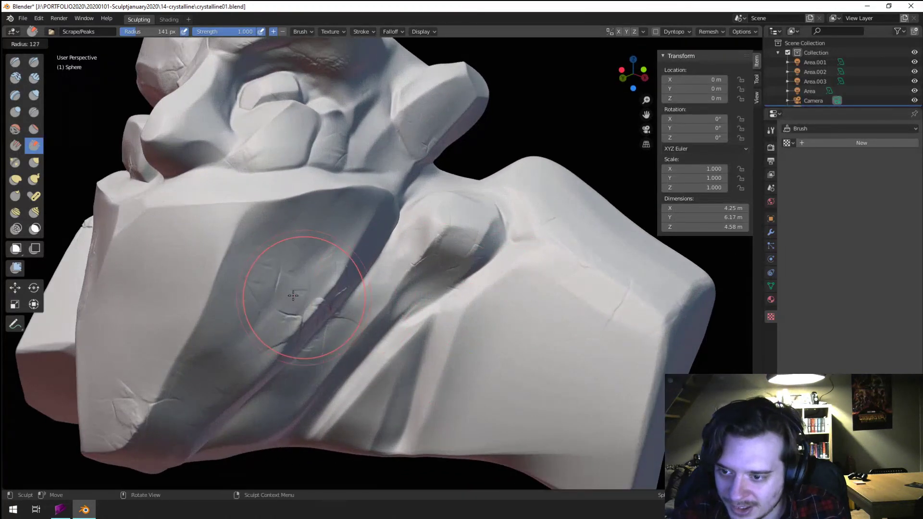
pyautogui.scroll(-3, 359, 227)
pyautogui.press('f')
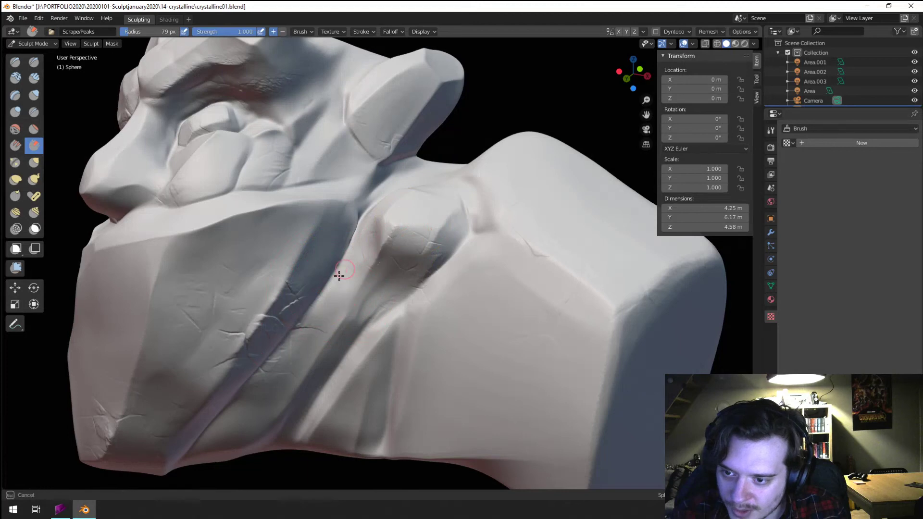
pyautogui.click(339, 276)
pyautogui.moveTo(299, 285); pyautogui.dragTo(216, 385)
pyautogui.scroll(-3, 216, 385)
# - Switch to the stone-textured Blob brush at 217 px radius and stamp cracks on the chin's upper front edge
pyautogui.moveTo(241, 379)
pyautogui.mouseDown(button='middle')
pyautogui.moveTo(313, 366)
pyautogui.moveTo(302, 346)
pyautogui.mouseUp(button='middle')
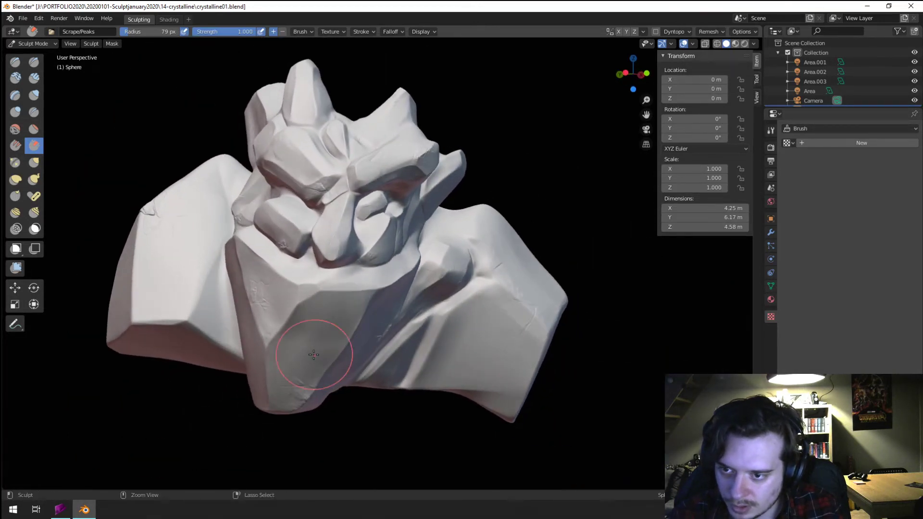
pyautogui.scroll(4, 299, 350)
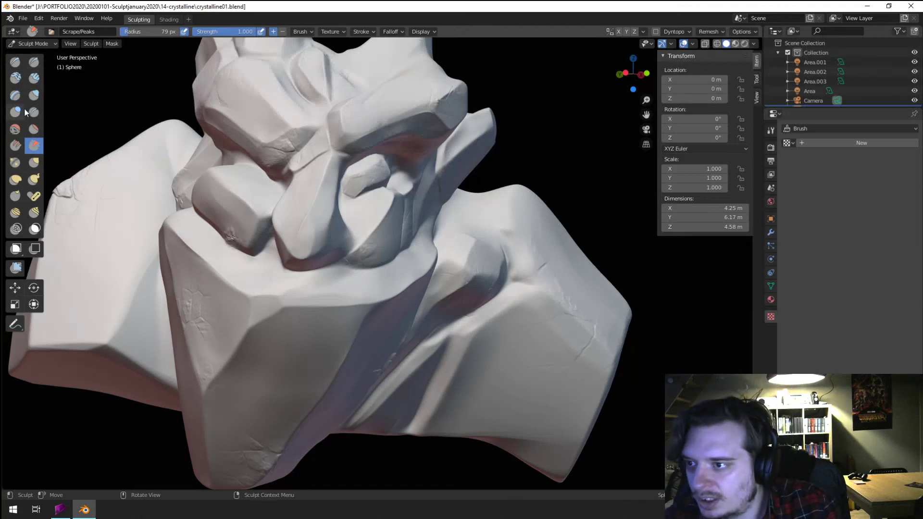
pyautogui.press('f')
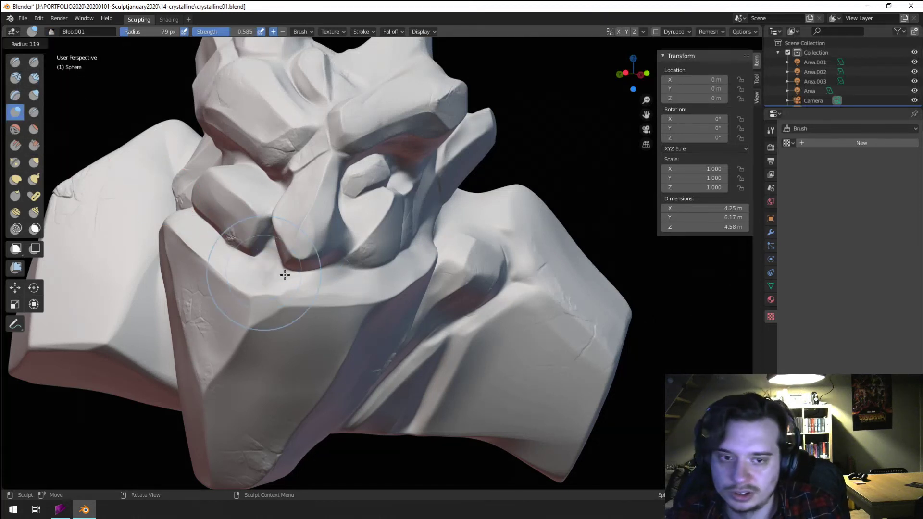
pyautogui.click(288, 274)
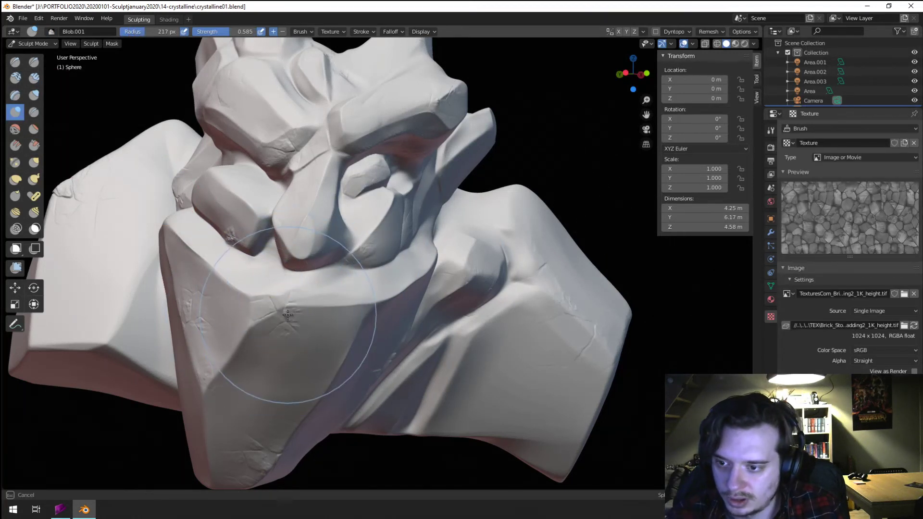
pyautogui.moveTo(287, 314); pyautogui.dragTo(287, 311)
# - Enlarge the Blob brush radius to 309 px and stamp stone cracks on the cheek block and brow
pyautogui.moveTo(280, 262); pyautogui.dragTo(295, 299, button='middle')
pyautogui.press('f')
pyautogui.click(332, 265)
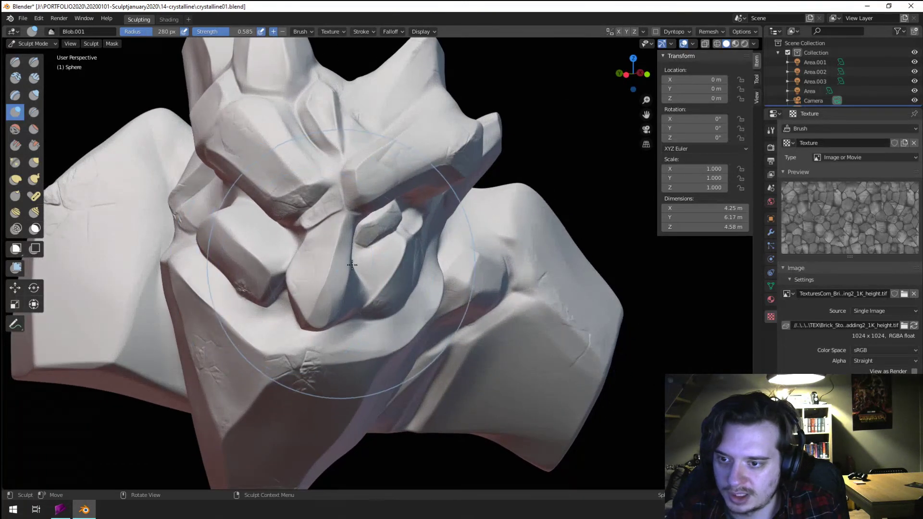
pyautogui.press('f')
pyautogui.moveTo(267, 237); pyautogui.dragTo(268, 239)
pyautogui.moveTo(268, 235); pyautogui.dragTo(312, 229, button='middle')
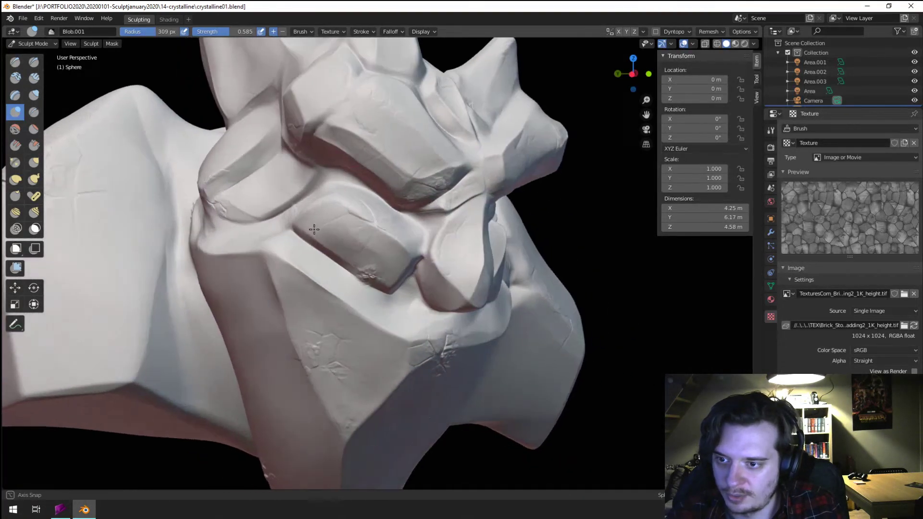
pyautogui.moveTo(313, 227); pyautogui.dragTo(314, 229)
# - Add subtle stone texture to the opposite side of the face around the ear, temple and cheek
pyautogui.moveTo(310, 186); pyautogui.dragTo(232, 219, button='middle')
pyautogui.moveTo(311, 222); pyautogui.dragTo(308, 227)
pyautogui.moveTo(308, 226); pyautogui.dragTo(289, 165, button='middle')
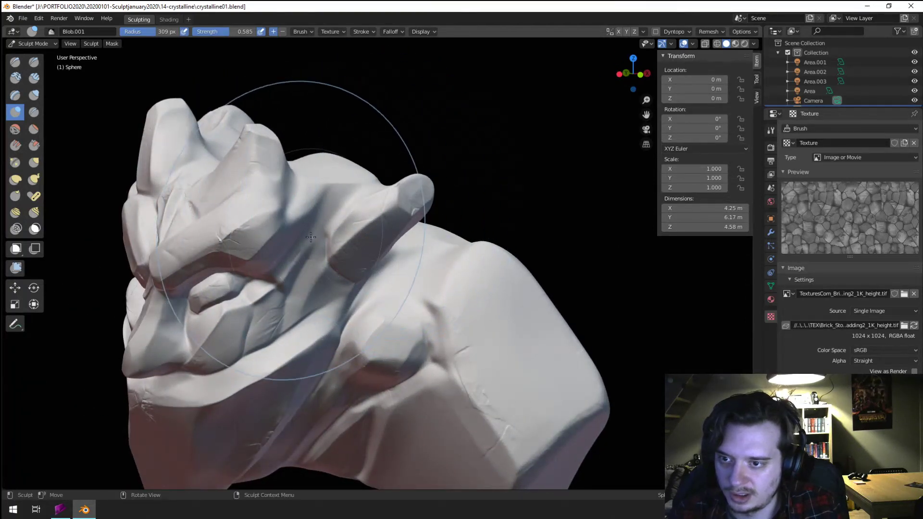
pyautogui.moveTo(351, 196); pyautogui.dragTo(346, 240, button='middle')
pyautogui.moveTo(296, 269); pyautogui.dragTo(337, 270, button='middle')
pyautogui.moveTo(172, 299); pyautogui.dragTo(174, 303)
# - Sculpt stone cracks down the full length of the jaw's outer side facet with the Blob brush
pyautogui.moveTo(180, 298); pyautogui.dragTo(224, 287, button='middle')
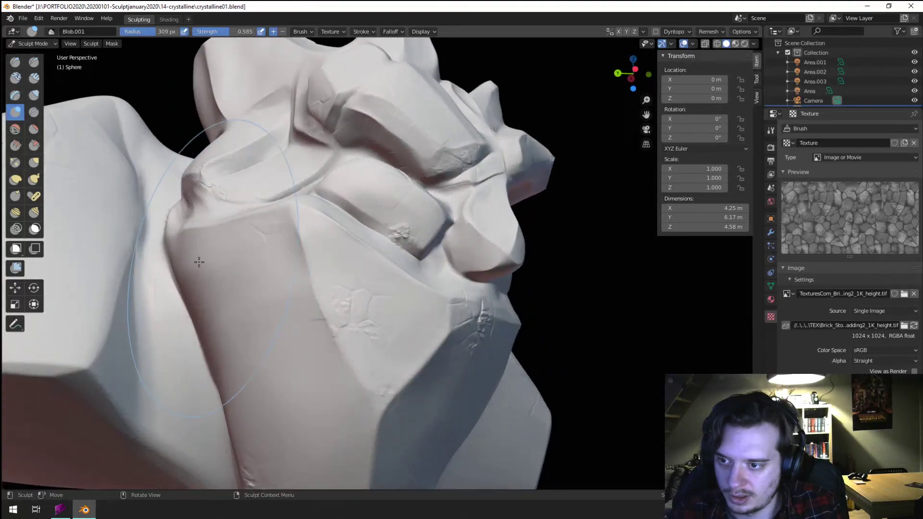
pyautogui.moveTo(207, 263)
pyautogui.mouseDown()
pyautogui.moveTo(237, 297)
pyautogui.moveTo(237, 329)
pyautogui.mouseUp()
pyautogui.moveTo(237, 330)
pyautogui.mouseDown(button='middle')
pyautogui.moveTo(184, 315)
pyautogui.moveTo(288, 184)
pyautogui.mouseUp(button='middle')
pyautogui.moveTo(288, 183); pyautogui.dragTo(305, 176, button='middle')
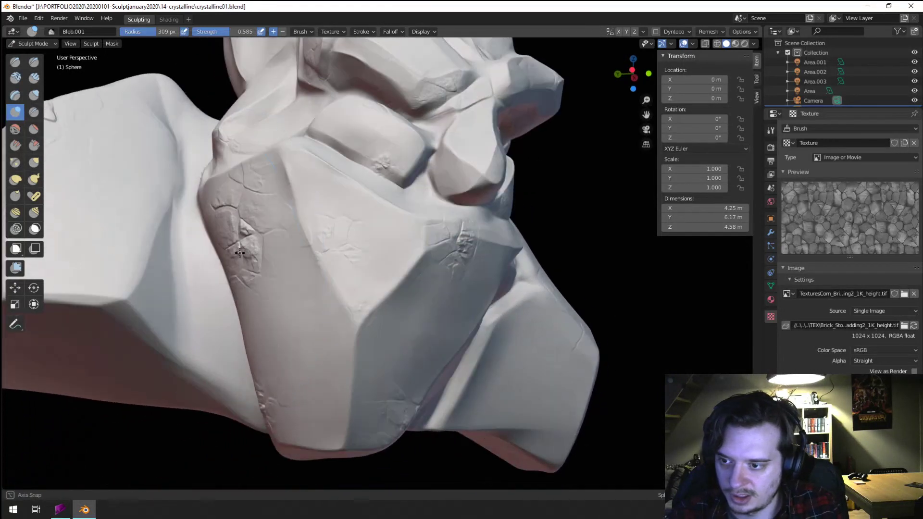
pyautogui.moveTo(272, 370)
pyautogui.mouseDown()
pyautogui.moveTo(278, 345)
pyautogui.moveTo(247, 300)
pyautogui.mouseUp()
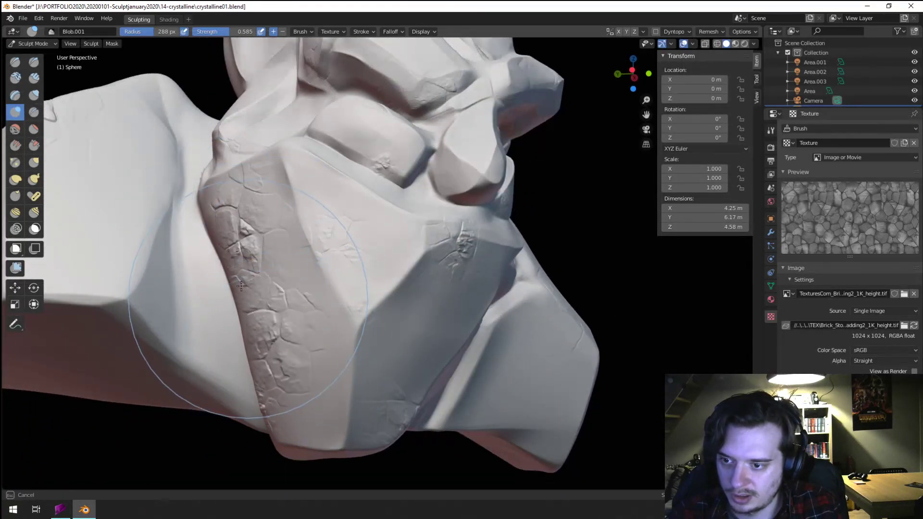
# - Switch to the Scrape/Peaks brush at 115 px radius and flatten the raised stone on the jaw's side facet
pyautogui.moveTo(247, 294); pyautogui.dragTo(236, 312, button='middle')
pyautogui.keyDown('ctrl'); pyautogui.moveTo(351, 269); pyautogui.dragTo(358, 315, button='middle'); pyautogui.keyUp('ctrl')
pyautogui.moveTo(180, 315); pyautogui.dragTo(240, 303, button='middle')
pyautogui.keyDown('ctrl'); pyautogui.moveTo(240, 303); pyautogui.dragTo(243, 264, button='middle'); pyautogui.keyUp('ctrl')
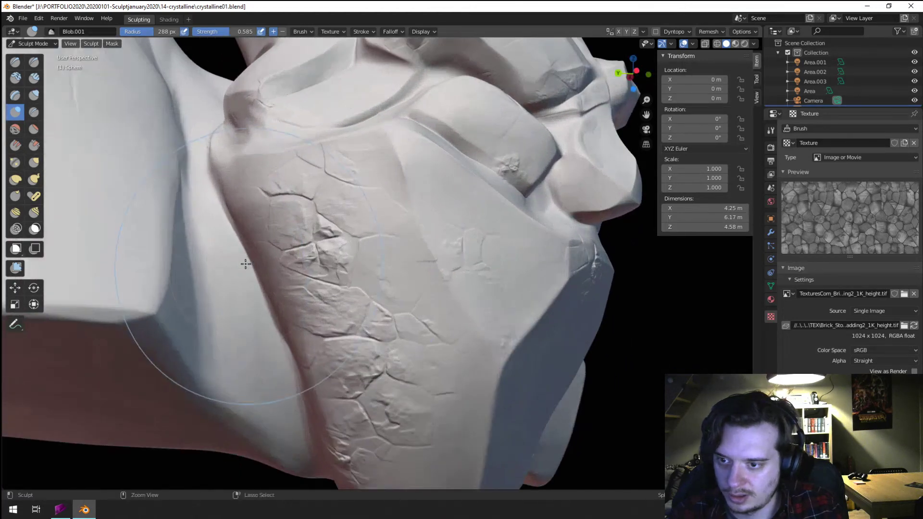
pyautogui.click(34, 145)
pyautogui.moveTo(121, 183); pyautogui.dragTo(299, 350, button='middle')
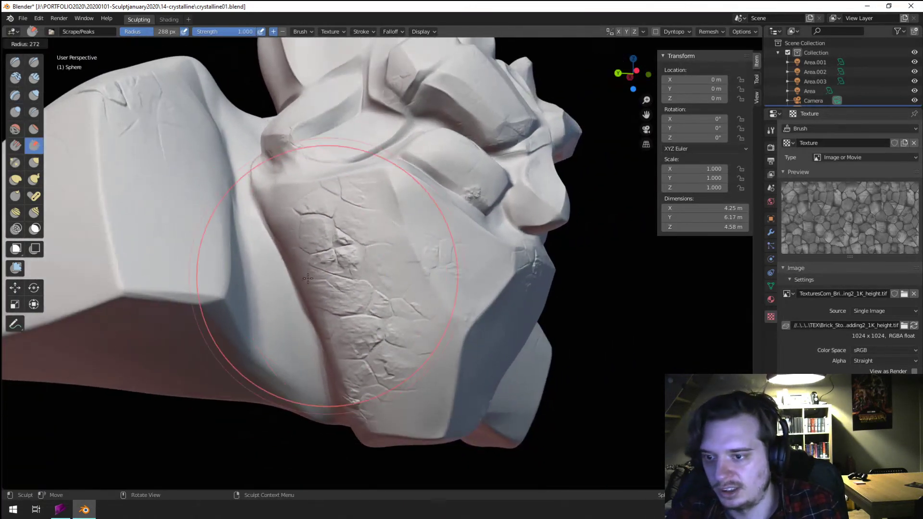
pyautogui.press('f')
pyautogui.click(346, 306)
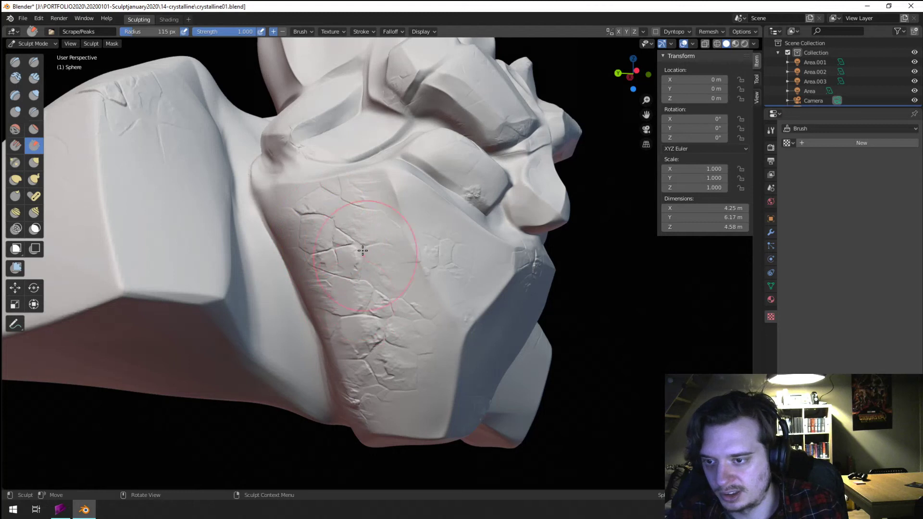
pyautogui.moveTo(374, 284); pyautogui.dragTo(415, 380)
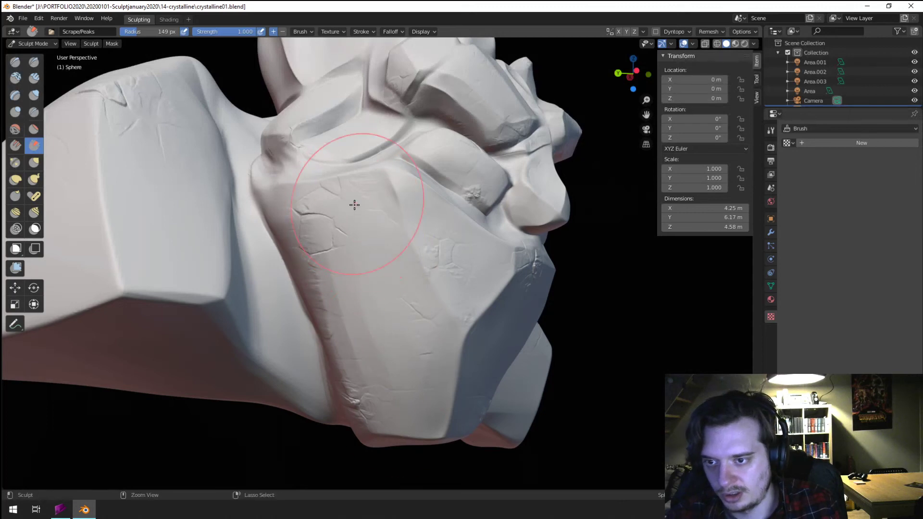
# - Reduce the Scrape/Peaks radius to 92 px and soften the remaining cracks on the jaw and the chin's upper front edge
pyautogui.moveTo(354, 205)
pyautogui.keyDown('ctrl'); pyautogui.mouseDown(button='middle')
pyautogui.moveTo(290, 276)
pyautogui.moveTo(309, 245)
pyautogui.moveTo(320, 296)
pyautogui.mouseUp(button='middle'); pyautogui.keyUp('ctrl')
pyautogui.keyDown('ctrl'); pyautogui.moveTo(320, 296); pyautogui.dragTo(314, 270, button='middle'); pyautogui.keyUp('ctrl')
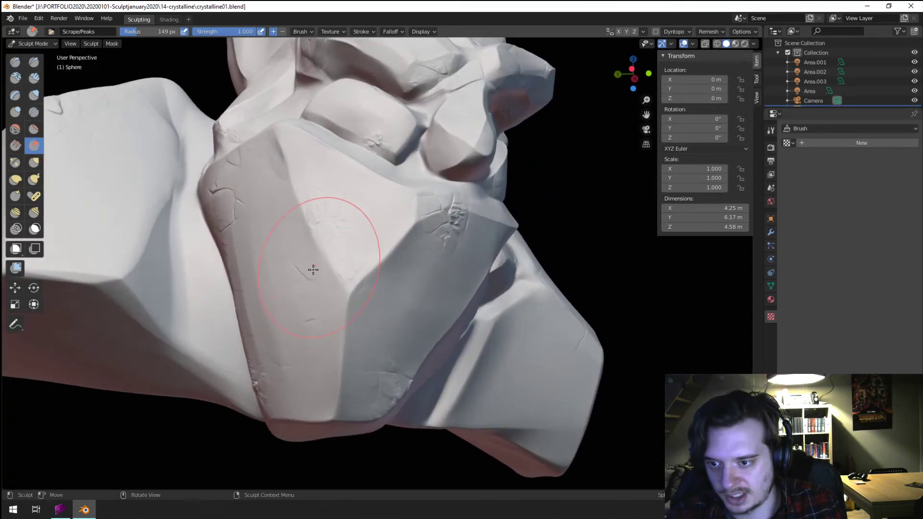
pyautogui.moveTo(307, 319)
pyautogui.mouseDown(button='middle')
pyautogui.moveTo(299, 294)
pyautogui.moveTo(279, 336)
pyautogui.mouseUp(button='middle')
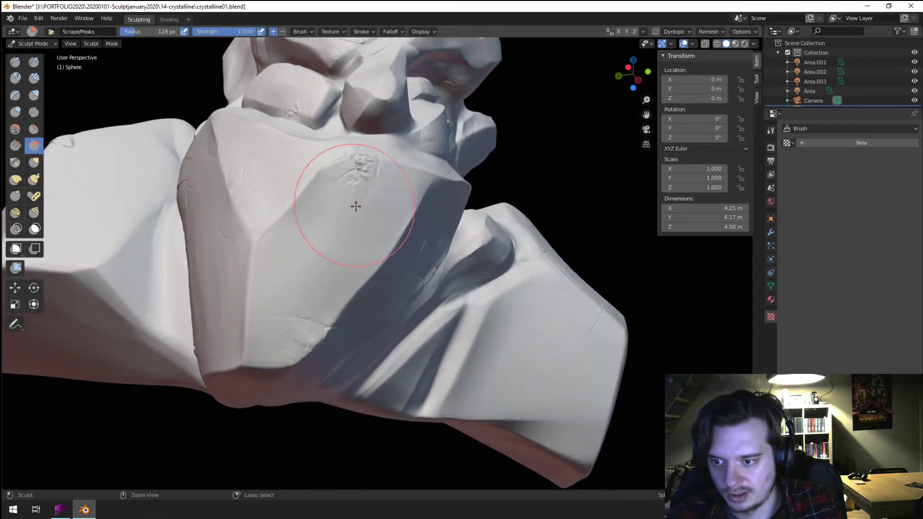
pyautogui.moveTo(334, 225); pyautogui.dragTo(305, 283, button='middle')
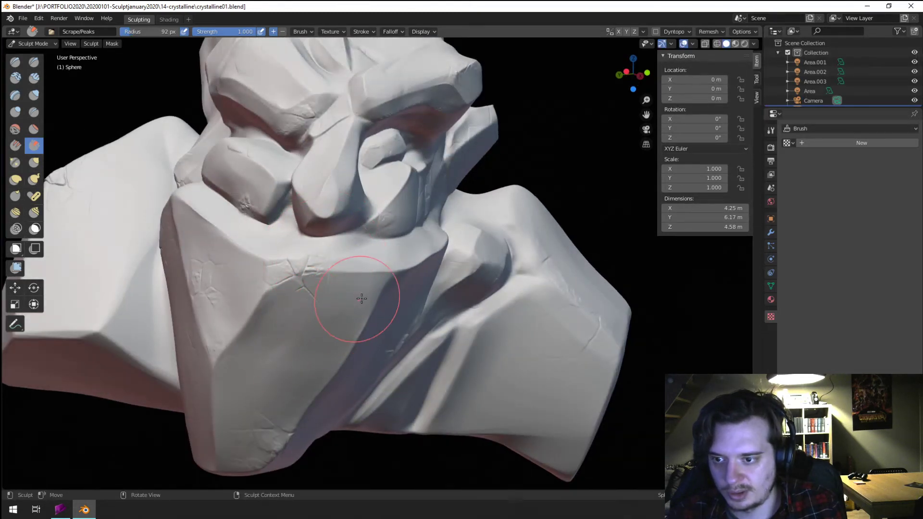
# - Scrape the stone detail on the inner brow corner and above the nose bridge with an 84 px radius
pyautogui.moveTo(301, 324)
pyautogui.keyDown('ctrl'); pyautogui.mouseDown(button='middle')
pyautogui.moveTo(283, 356)
pyautogui.moveTo(290, 364)
pyautogui.moveTo(340, 248)
pyautogui.moveTo(304, 310)
pyautogui.moveTo(307, 264)
pyautogui.moveTo(246, 254)
pyautogui.mouseUp(button='middle'); pyautogui.keyUp('ctrl')
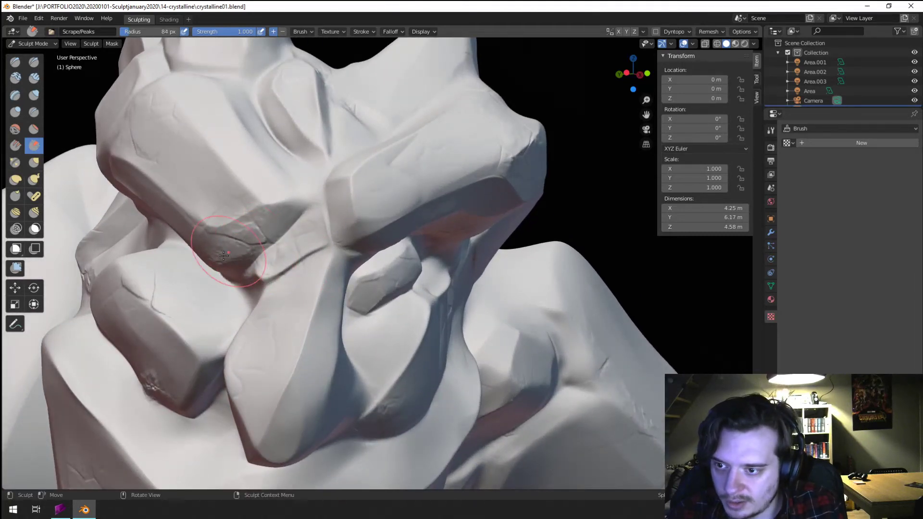
pyautogui.moveTo(262, 221); pyautogui.dragTo(308, 192)
pyautogui.moveTo(289, 202)
pyautogui.keyDown('ctrl'); pyautogui.mouseDown(button='middle')
pyautogui.moveTo(282, 252)
pyautogui.moveTo(282, 238)
pyautogui.mouseUp(button='middle'); pyautogui.keyUp('ctrl')
pyautogui.keyDown('ctrl'); pyautogui.moveTo(282, 284); pyautogui.dragTo(278, 245, button='middle'); pyautogui.keyUp('ctrl')
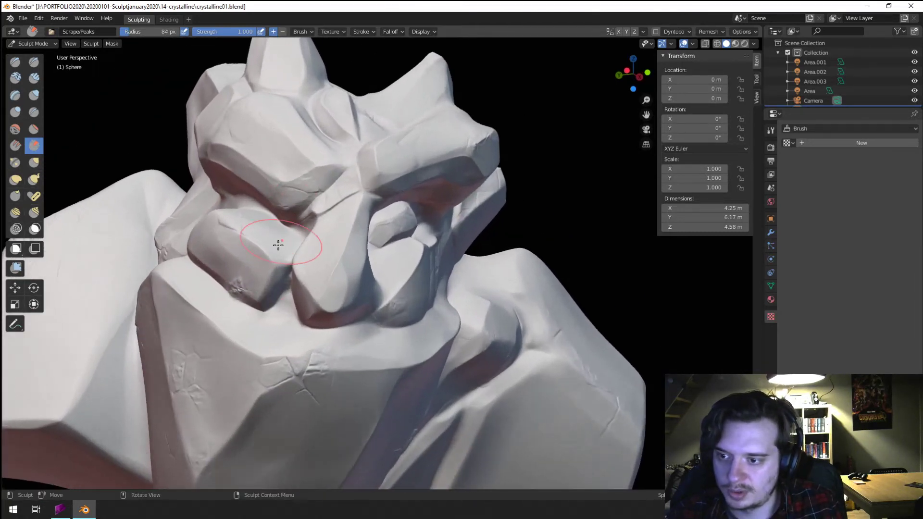
# - Flatten the stone bumps on the cheek block's lower edge with the Scrape/Peaks radius at 97 px
pyautogui.moveTo(260, 289)
pyautogui.keyDown('ctrl'); pyautogui.mouseDown(button='middle')
pyautogui.moveTo(268, 288)
pyautogui.moveTo(243, 275)
pyautogui.mouseUp(button='middle'); pyautogui.keyUp('ctrl')
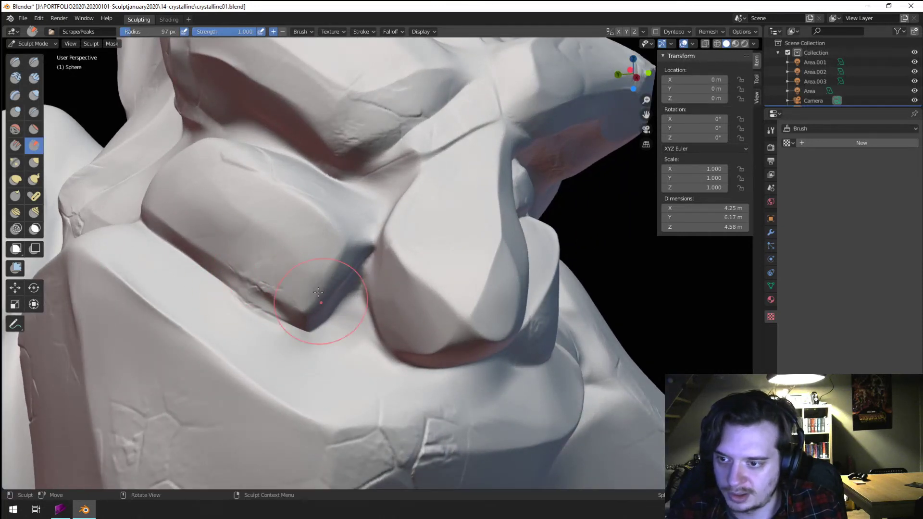
pyautogui.keyDown('ctrl'); pyautogui.moveTo(318, 292); pyautogui.dragTo(230, 294, button='middle'); pyautogui.keyUp('ctrl')
pyautogui.moveTo(276, 299)
pyautogui.keyDown('ctrl'); pyautogui.mouseDown(button='middle')
pyautogui.moveTo(274, 262)
pyautogui.moveTo(251, 288)
pyautogui.moveTo(231, 294)
pyautogui.moveTo(268, 268)
pyautogui.moveTo(248, 229)
pyautogui.mouseUp(button='middle'); pyautogui.keyUp('ctrl')
# - Scrape down the stone cracks on the side of the face below the ear with radii of 73 and 84 px
pyautogui.press('f')
pyautogui.click(240, 293)
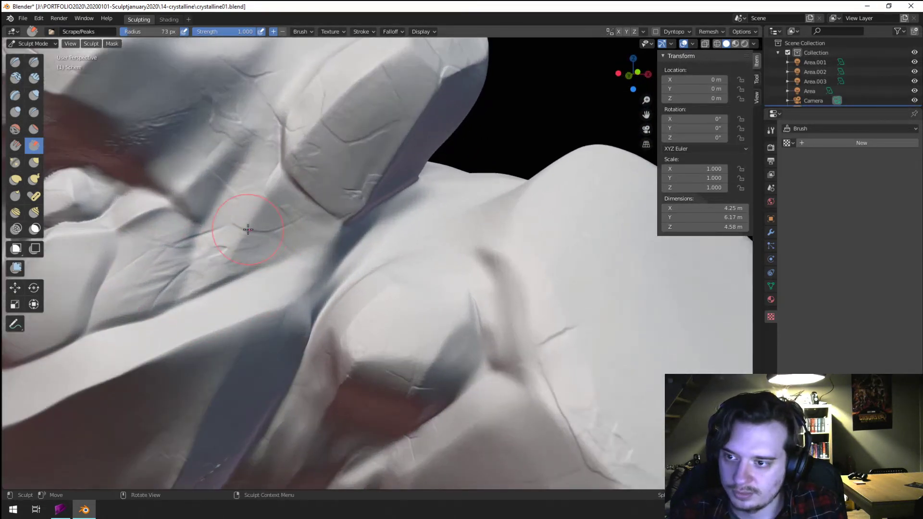
pyautogui.press('f')
pyautogui.click(209, 275)
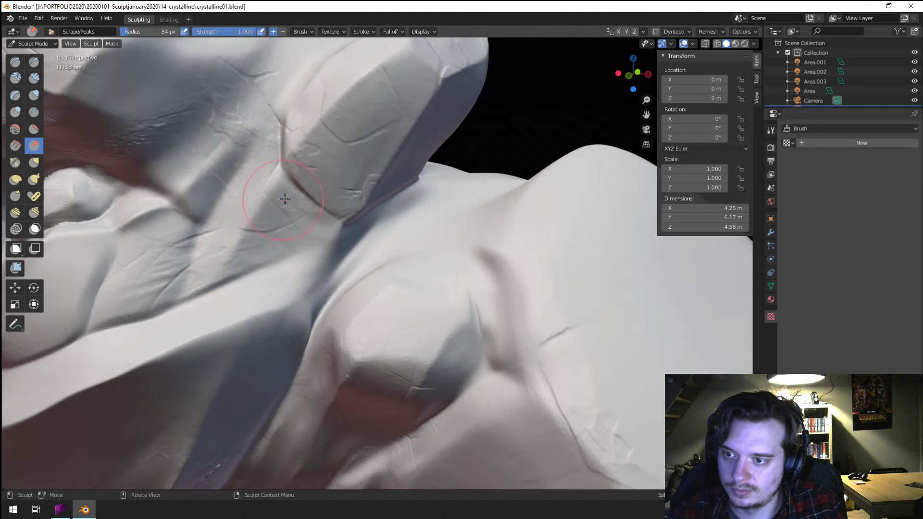
pyautogui.moveTo(328, 192)
pyautogui.keyDown('ctrl'); pyautogui.mouseDown(button='middle')
pyautogui.moveTo(332, 225)
pyautogui.moveTo(323, 212)
pyautogui.moveTo(289, 267)
pyautogui.moveTo(305, 227)
pyautogui.moveTo(299, 258)
pyautogui.moveTo(305, 237)
pyautogui.moveTo(256, 289)
pyautogui.moveTo(159, 241)
pyautogui.moveTo(274, 262)
pyautogui.moveTo(309, 289)
pyautogui.moveTo(270, 226)
pyautogui.mouseUp(button='middle'); pyautogui.keyUp('ctrl')
# - Reduce the Scrape/Peaks radius to 60 px and flatten the stone cracks near the ear's tip
pyautogui.scroll(3, 256, 198)
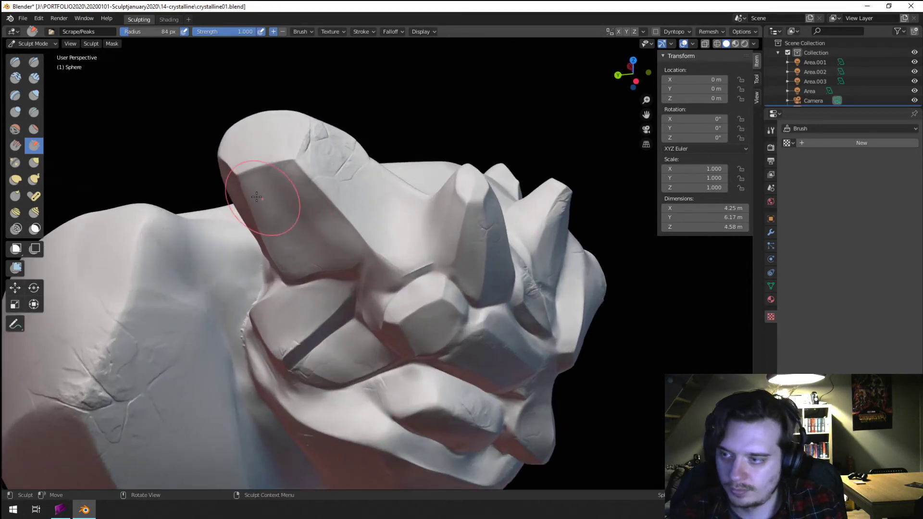
pyautogui.press('[')
pyautogui.press('[')
pyautogui.press('[')
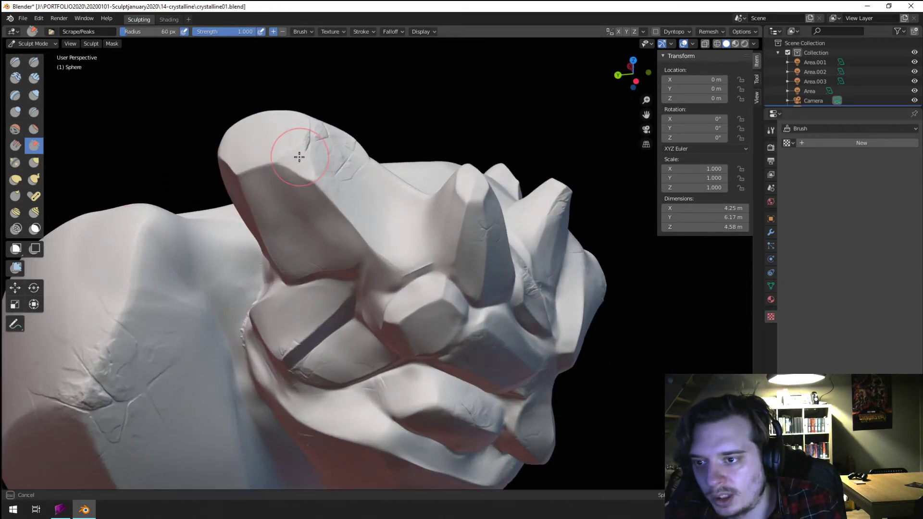
# - Switch to the Grab brush, set its radius to 32 px, and inspect the bust's horns, brow and shoulders from several angles
pyautogui.scroll(-5, 299, 156)
pyautogui.moveTo(299, 156)
pyautogui.mouseDown(button='middle')
pyautogui.moveTo(255, 188)
pyautogui.moveTo(255, 176)
pyautogui.moveTo(291, 186)
pyautogui.moveTo(322, 169)
pyautogui.mouseUp(button='middle')
pyautogui.scroll(4, 254, 175)
pyautogui.press('g')
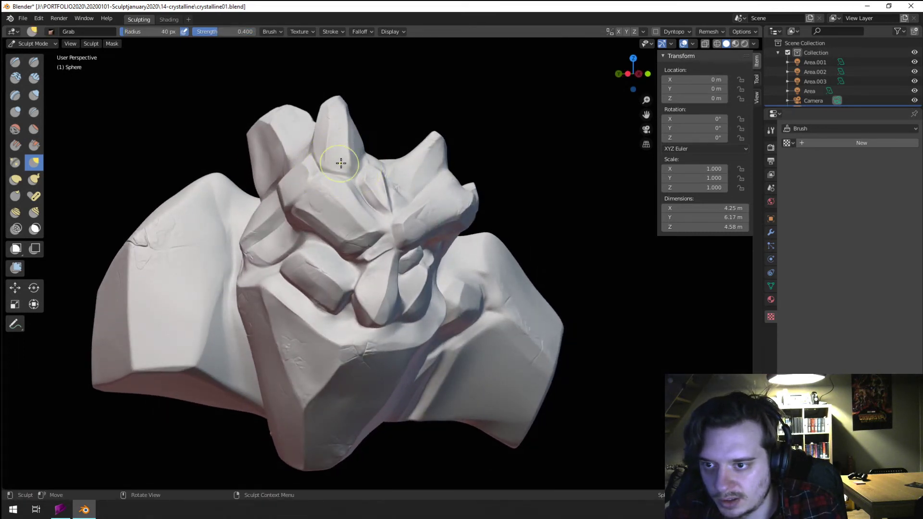
pyautogui.click(349, 161)
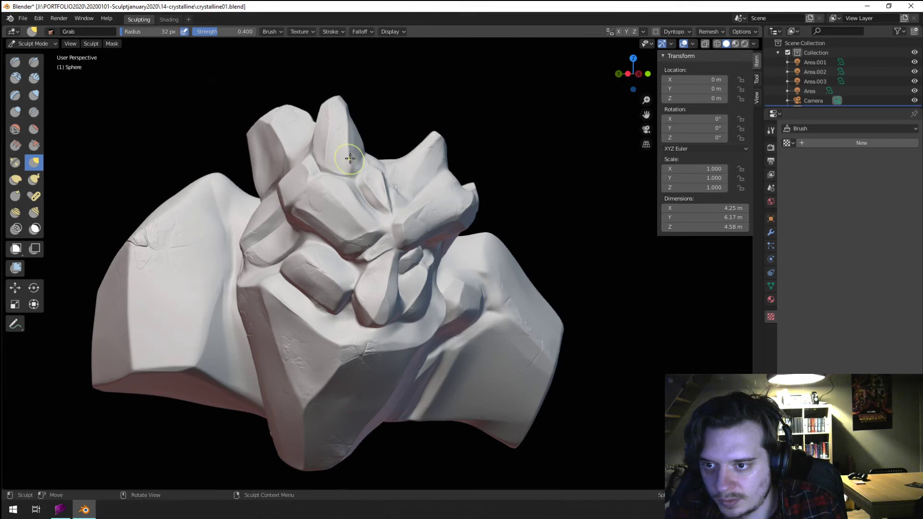
pyautogui.moveTo(350, 158); pyautogui.dragTo(363, 143, button='middle')
pyautogui.scroll(2, 350, 141)
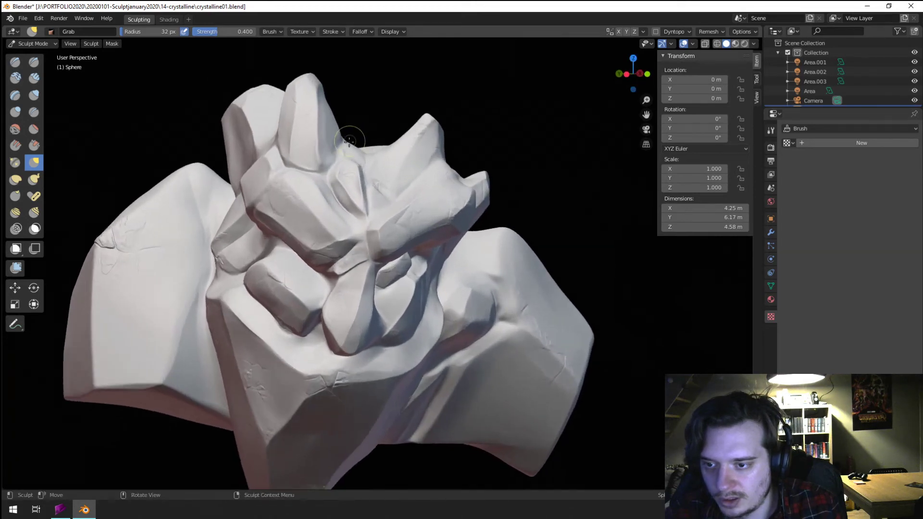
pyautogui.scroll(-5, 336, 132)
pyautogui.moveTo(269, 226); pyautogui.dragTo(232, 240, button='middle')
pyautogui.scroll(3, 291, 176)
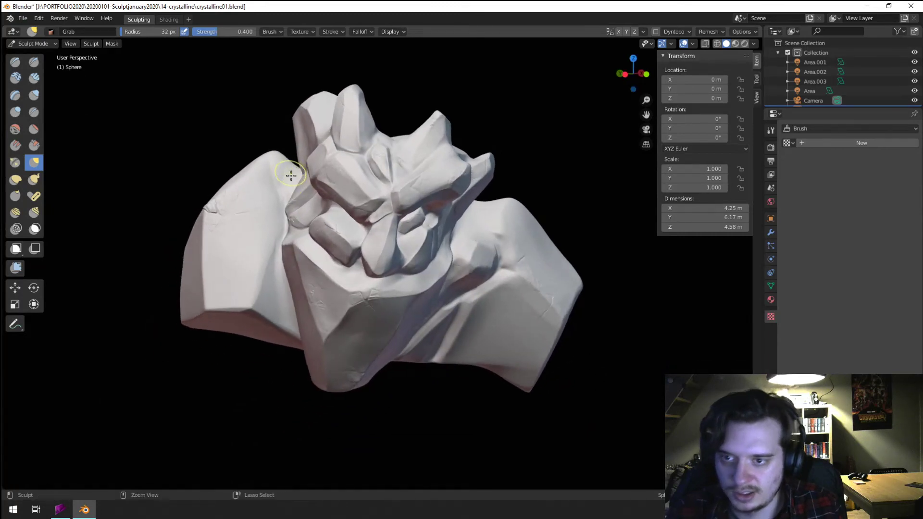
pyautogui.moveTo(291, 175); pyautogui.dragTo(257, 212, button='middle')
pyautogui.scroll(5, 278, 177)
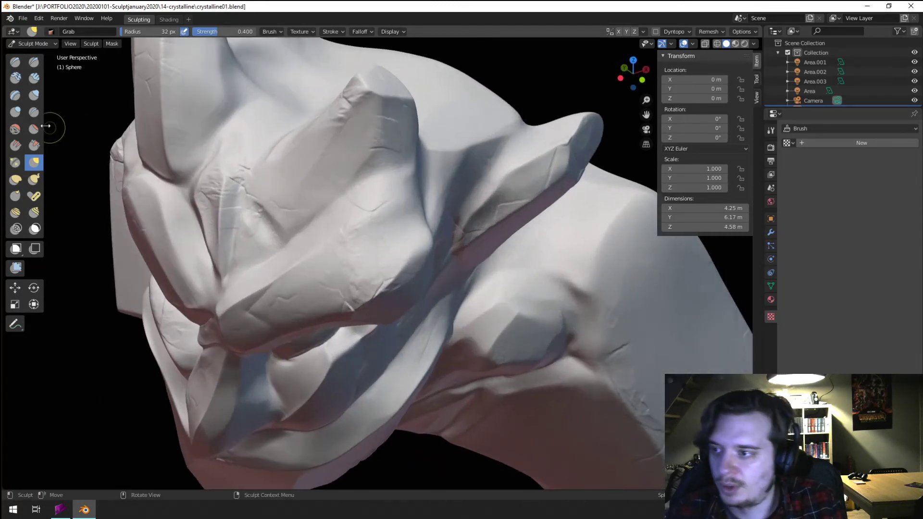
# - Crease the brow ridge and the seam beneath its horn using Crease radii between 84 and 19 px, finishing at 33 px
pyautogui.click(33, 112)
pyautogui.moveTo(221, 180); pyautogui.dragTo(313, 238, button='middle')
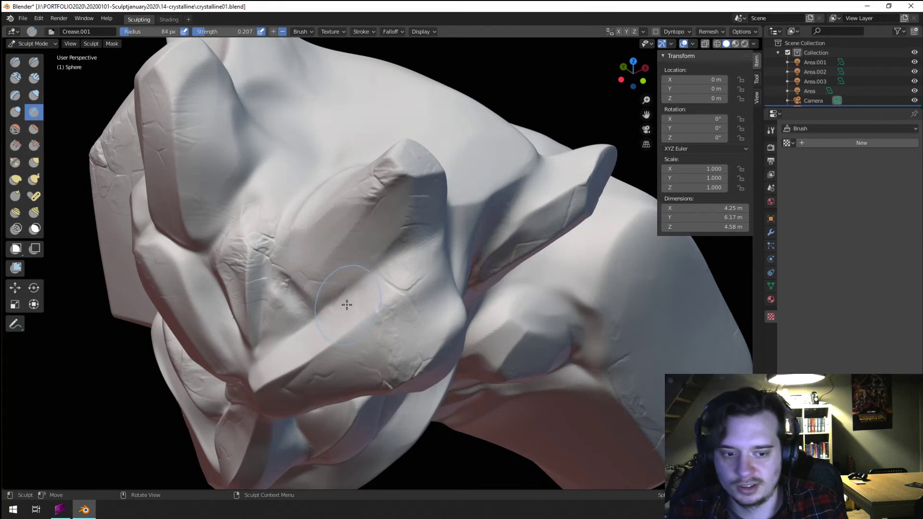
pyautogui.moveTo(331, 308); pyautogui.dragTo(409, 247)
pyautogui.moveTo(289, 255); pyautogui.dragTo(238, 265, button='middle')
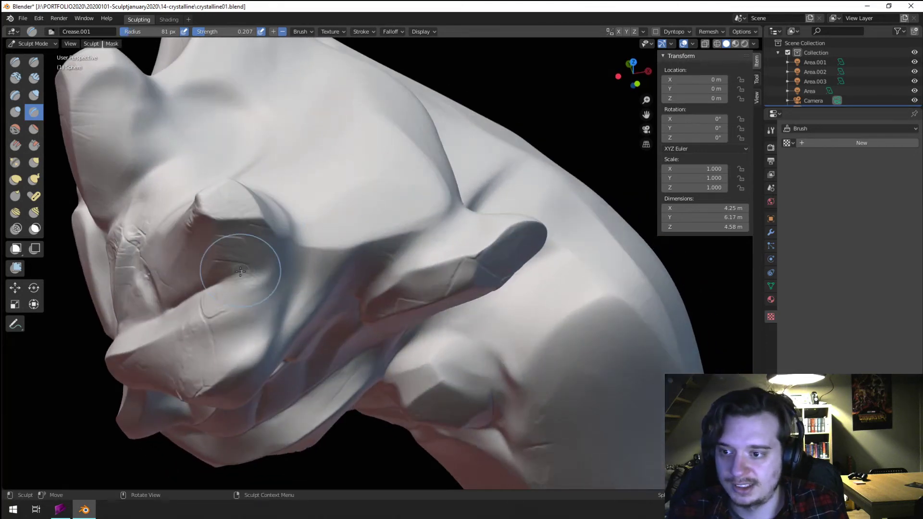
pyautogui.moveTo(301, 279); pyautogui.dragTo(265, 271, button='middle')
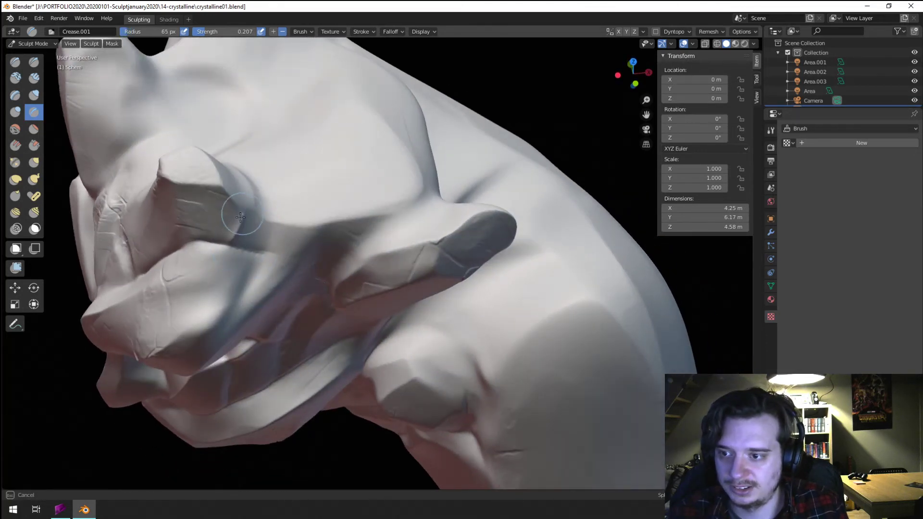
pyautogui.moveTo(241, 217)
pyautogui.mouseDown(button='middle')
pyautogui.moveTo(289, 212)
pyautogui.moveTo(280, 221)
pyautogui.mouseUp(button='middle')
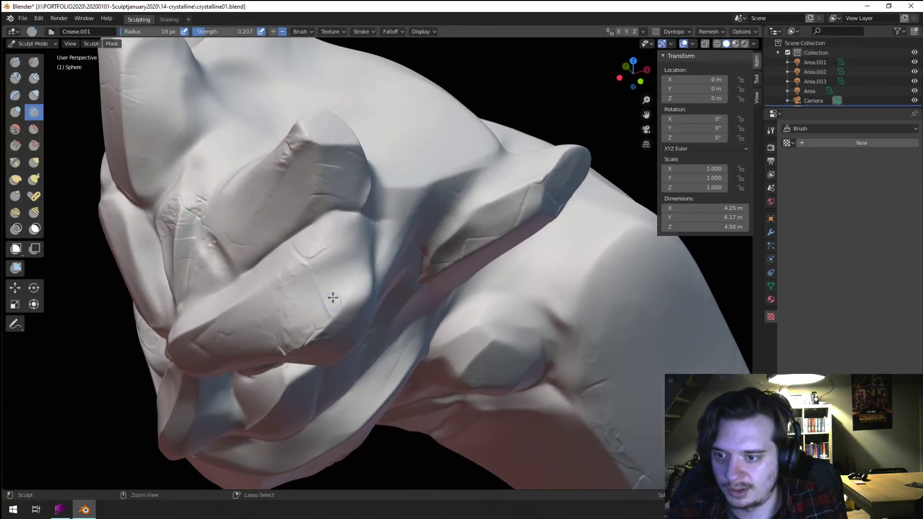
pyautogui.moveTo(357, 212); pyautogui.dragTo(372, 189, button='middle')
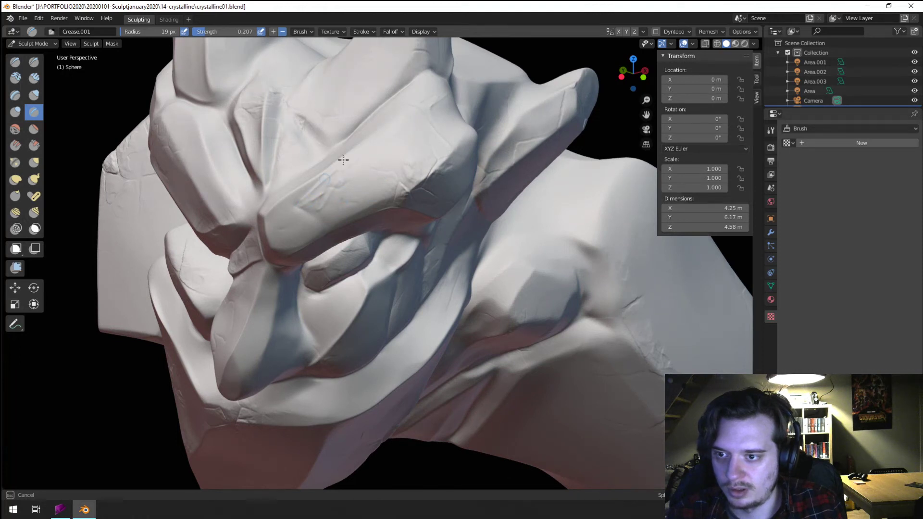
pyautogui.press('f')
pyautogui.click(330, 171)
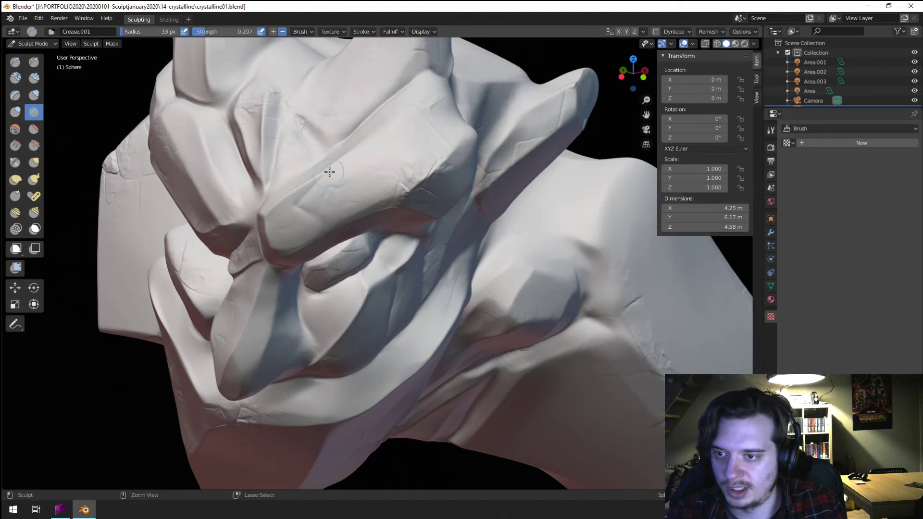
# - Try stamping stone texture onto the front of the eyeball using the textured Blob.001 brush at a 50 px radius
pyautogui.scroll(-10, 347, 233)
pyautogui.moveTo(347, 233)
pyautogui.mouseDown(button='middle')
pyautogui.moveTo(298, 256)
pyautogui.moveTo(337, 197)
pyautogui.moveTo(269, 206)
pyautogui.mouseUp(button='middle')
pyautogui.scroll(8, 298, 255)
pyautogui.scroll(5, 242, 210)
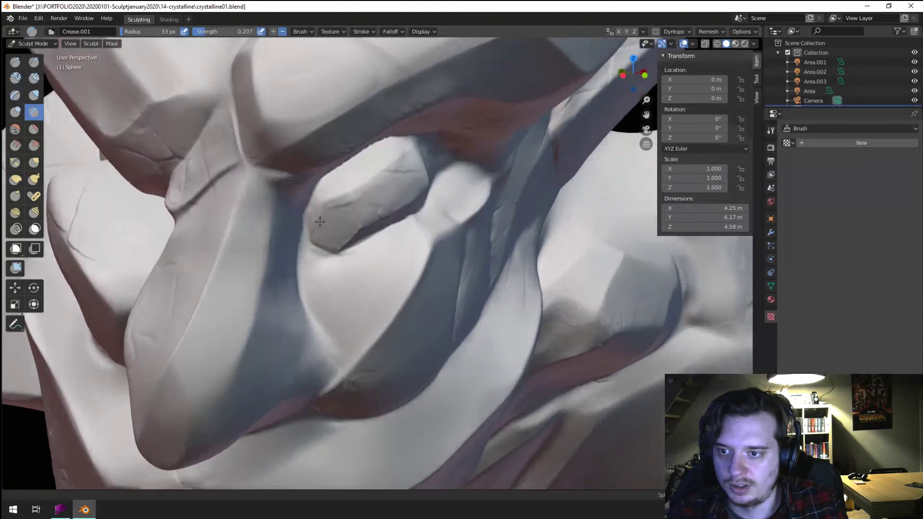
pyautogui.click(33, 98)
pyautogui.click(18, 113)
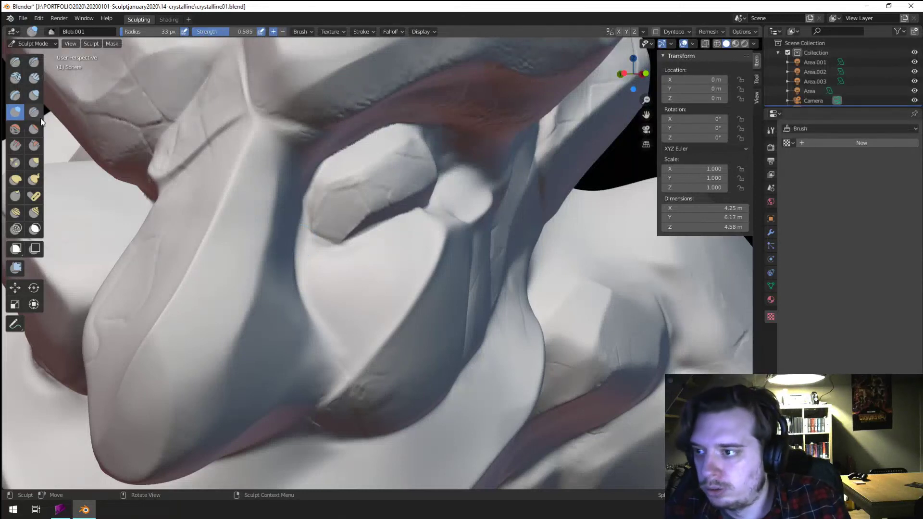
pyautogui.press('f')
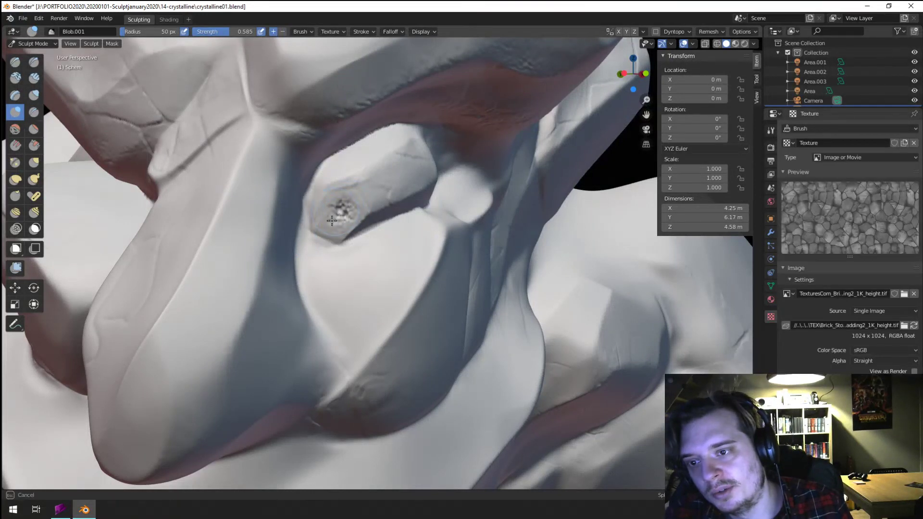
pyautogui.scroll(-6, 344, 221)
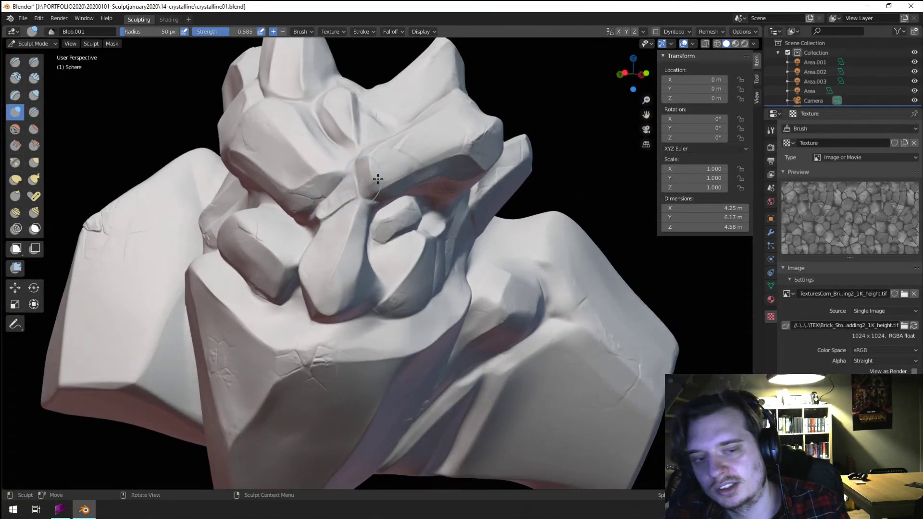
# - Swap the textured Blob.001 brush for the plain Blob brush in the active tool settings
pyautogui.click(823, 130)
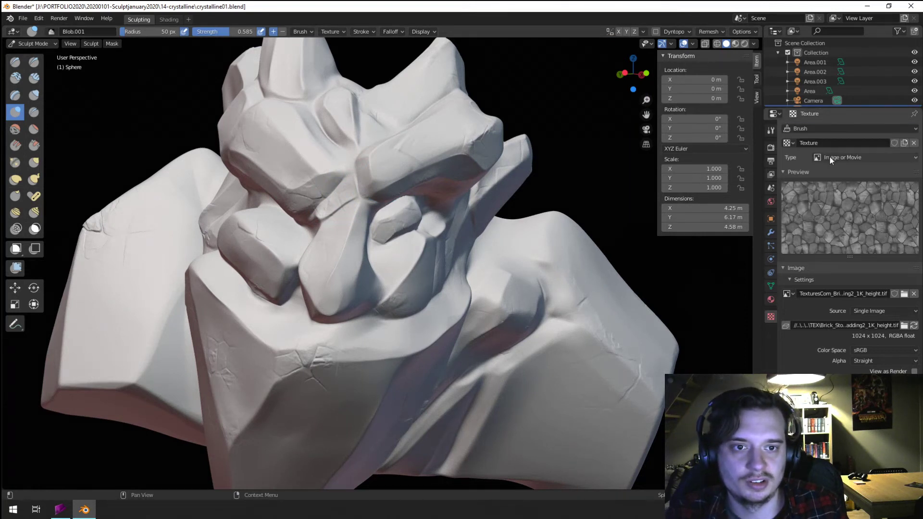
pyautogui.click(771, 130)
pyautogui.click(844, 187)
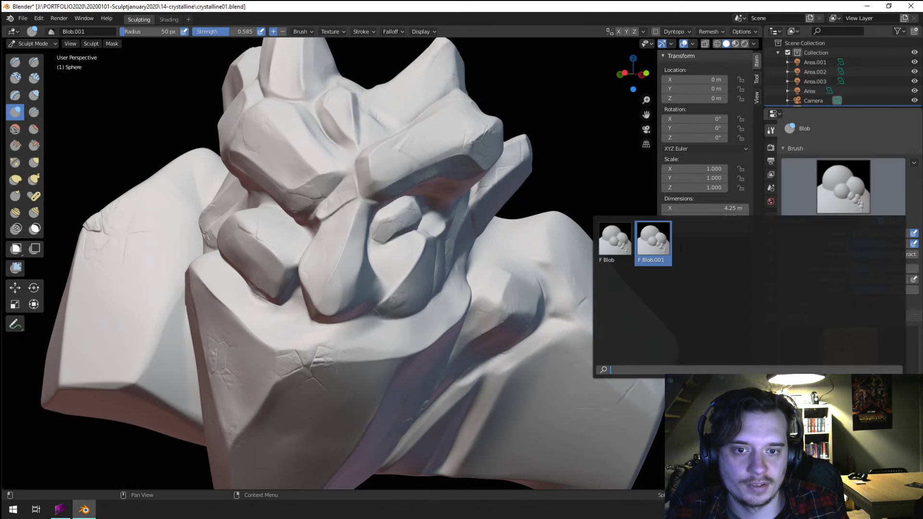
pyautogui.click(622, 245)
# - Try carving a pupil hollow into the eyeball with the Blob brush at an 80 px radius, and undo it
pyautogui.scroll(5, 336, 151)
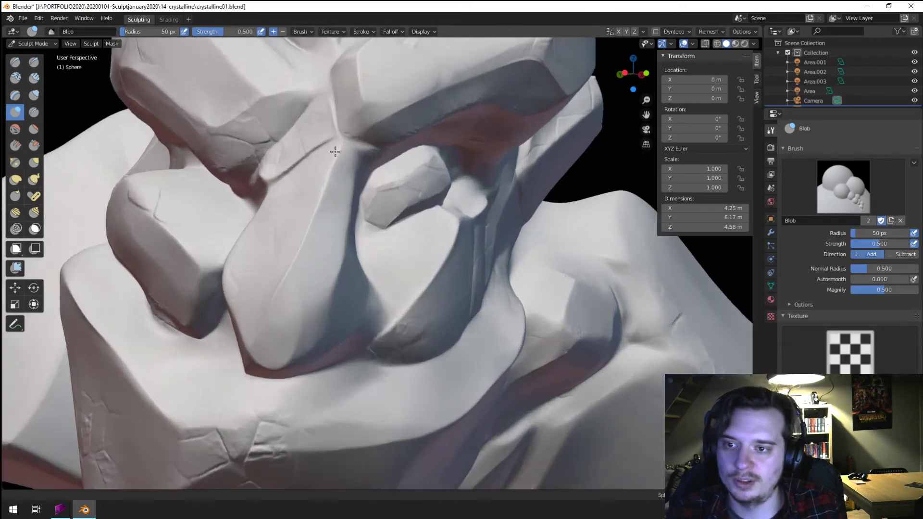
pyautogui.keyDown('shift'); pyautogui.moveTo(368, 140); pyautogui.dragTo(349, 207, button='middle'); pyautogui.keyUp('shift')
pyautogui.press('f')
pyautogui.click(392, 196)
pyautogui.keyDown('ctrl'); pyautogui.moveTo(382, 267); pyautogui.dragTo(384, 252); pyautogui.keyUp('ctrl')
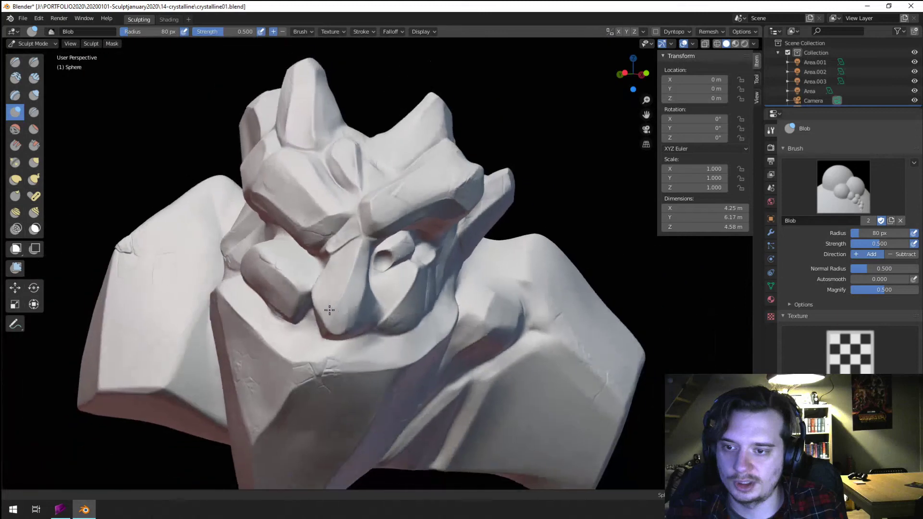
pyautogui.moveTo(372, 256)
pyautogui.mouseDown(button='middle')
pyautogui.moveTo(313, 258)
pyautogui.moveTo(338, 254)
pyautogui.mouseUp(button='middle')
pyautogui.hotkey('ctrl', 'z')
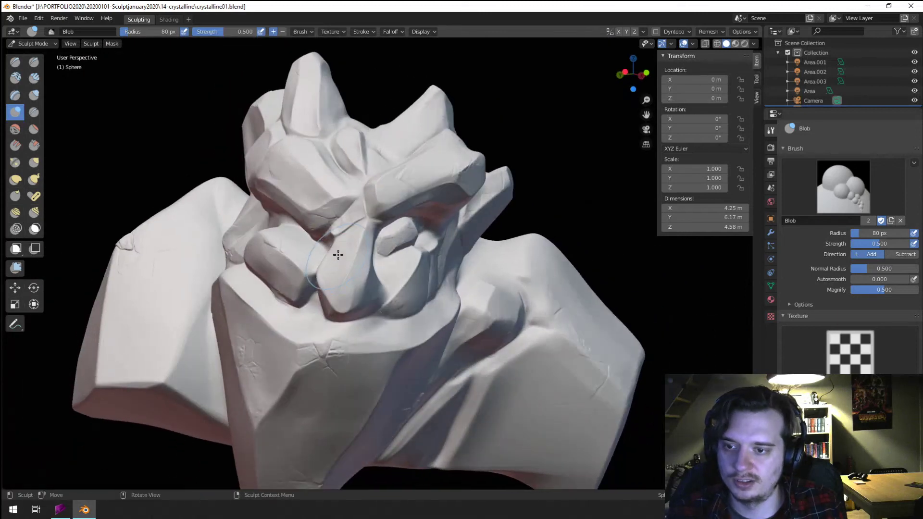
# - Carve a smaller pupil hollow into the eyeball's front face with the inverted Blob brush at a 37 px radius
pyautogui.scroll(6, 358, 235)
pyautogui.press('f')
pyautogui.click(389, 223)
pyautogui.press('f')
pyautogui.click(390, 223)
pyautogui.keyDown('ctrl'); pyautogui.moveTo(391, 222); pyautogui.dragTo(394, 222); pyautogui.keyUp('ctrl')
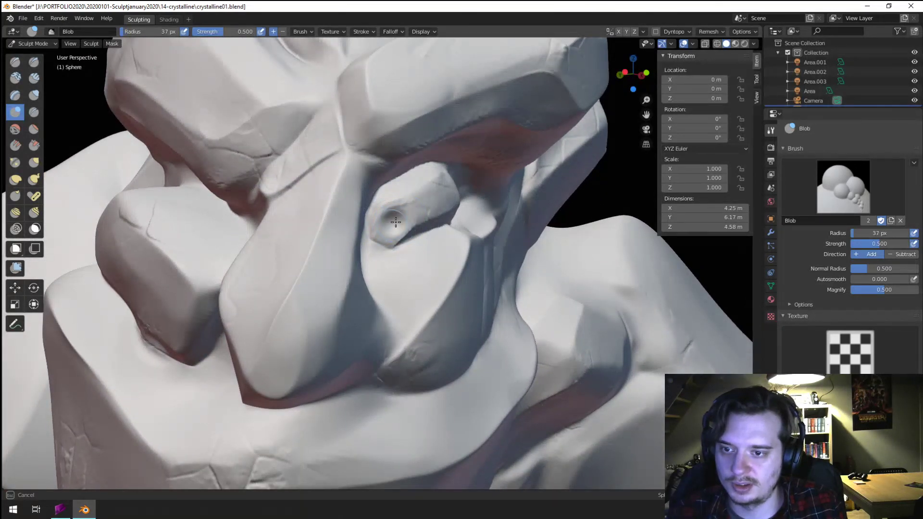
# - Adjust the overall form of the bust with the Grab brush at a 333 px radius and check its silhouette
pyautogui.scroll(-6, 396, 222)
pyautogui.moveTo(396, 222)
pyautogui.mouseDown(button='middle')
pyautogui.moveTo(233, 286)
pyautogui.moveTo(361, 268)
pyautogui.moveTo(373, 303)
pyautogui.mouseUp(button='middle')
pyautogui.scroll(-2, 308, 255)
pyautogui.press('g')
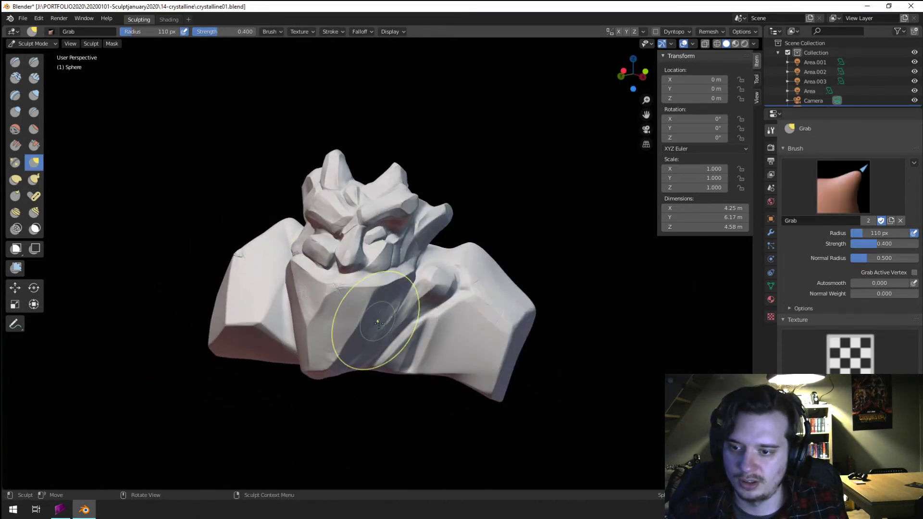
pyautogui.press('f')
pyautogui.click(348, 309)
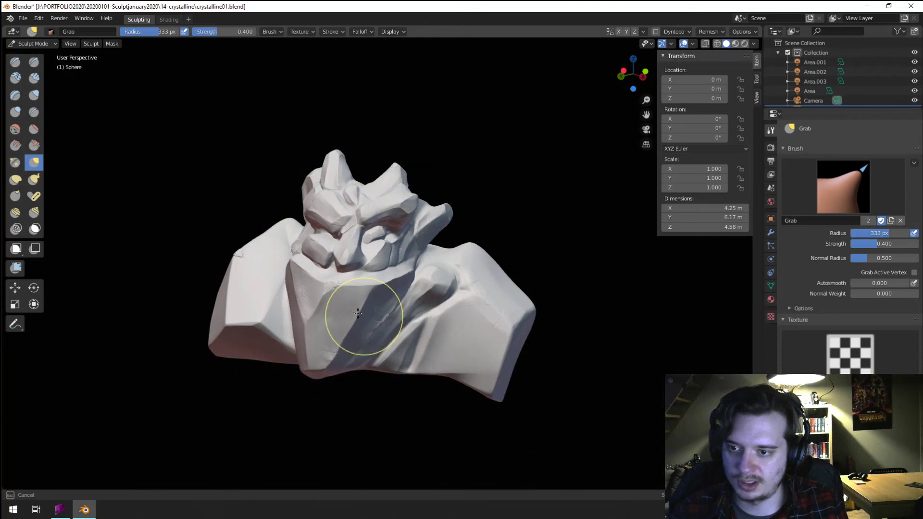
pyautogui.moveTo(358, 313)
pyautogui.mouseDown(button='middle')
pyautogui.moveTo(317, 341)
pyautogui.moveTo(313, 309)
pyautogui.moveTo(336, 279)
pyautogui.moveTo(343, 289)
pyautogui.mouseUp(button='middle')
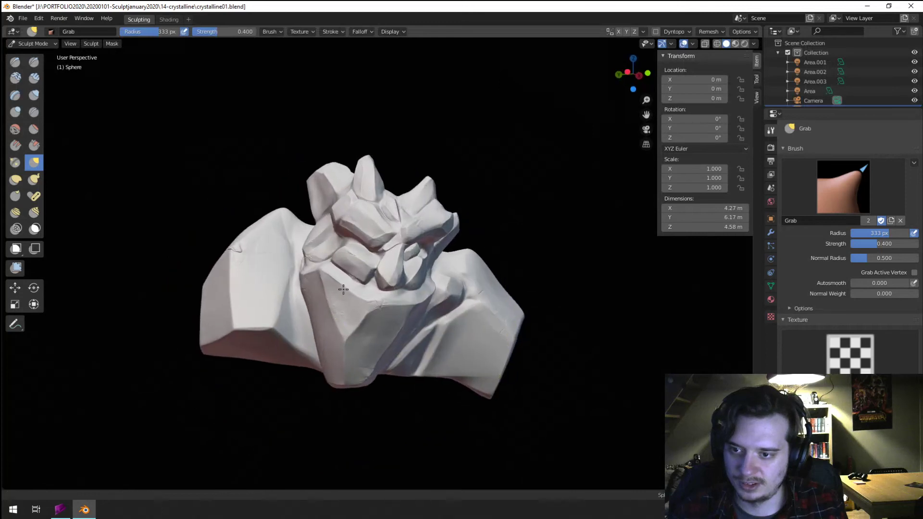
pyautogui.scroll(3, 343, 289)
pyautogui.moveTo(348, 258)
pyautogui.mouseDown(button='middle')
pyautogui.moveTo(340, 255)
pyautogui.moveTo(315, 289)
pyautogui.mouseUp(button='middle')
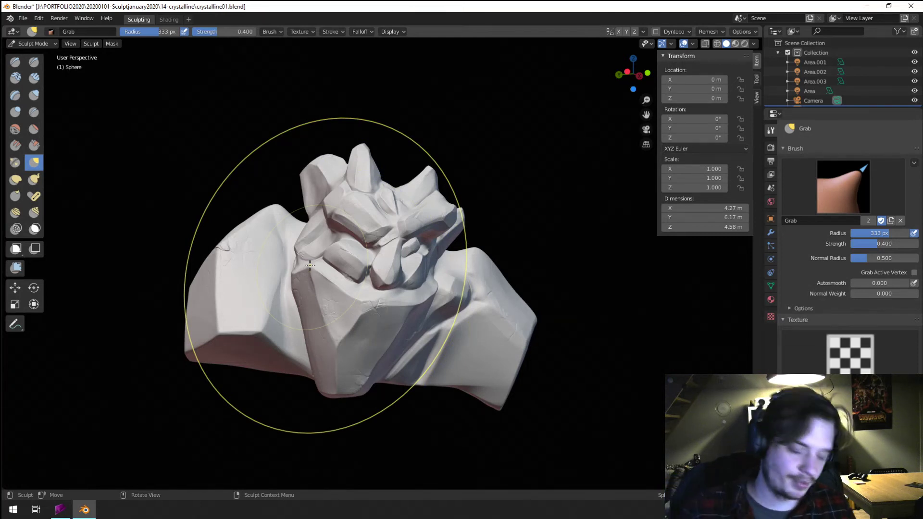
pyautogui.moveTo(296, 203)
pyautogui.mouseDown(button='middle')
pyautogui.moveTo(282, 231)
pyautogui.moveTo(314, 234)
pyautogui.mouseUp(button='middle')
pyautogui.scroll(1, 303, 232)
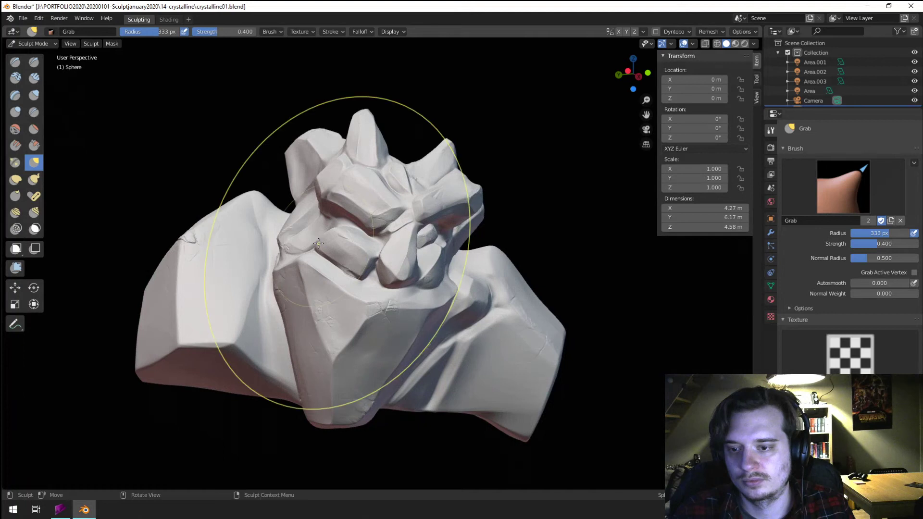
# - Change the bust from Sculpt Mode to Object Mode and switch to the Shading workspace
pyautogui.click(36, 43)
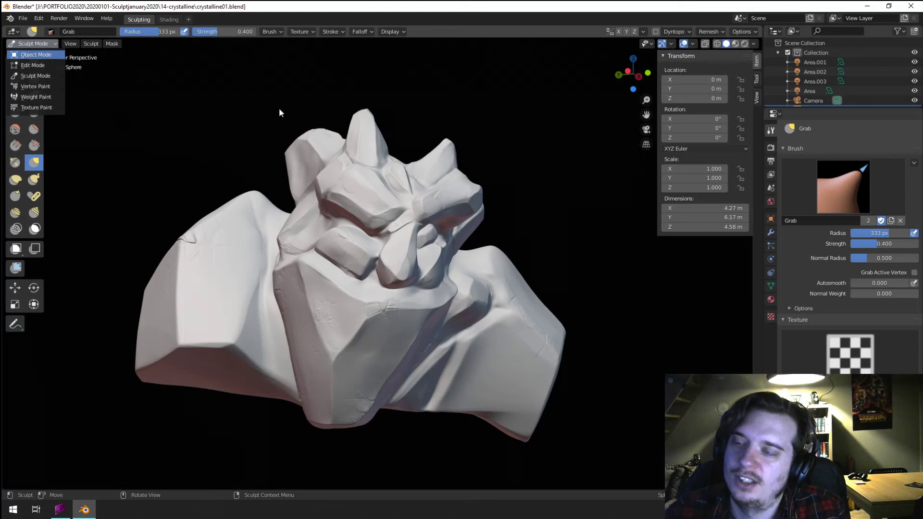
pyautogui.click(189, 20)
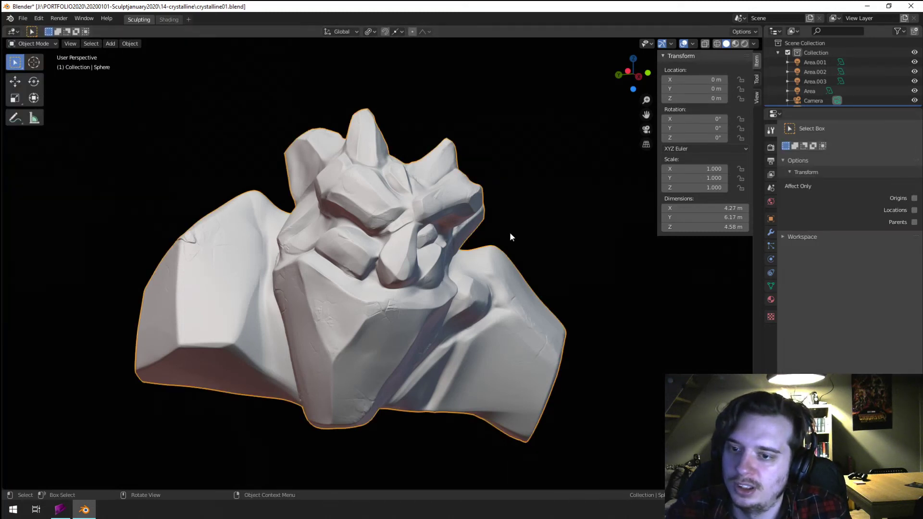
pyautogui.hotkey('ctrl', 'pagedown')
# - Bring the clayNew material into the file and assign it to the bust
pyautogui.click(433, 297)
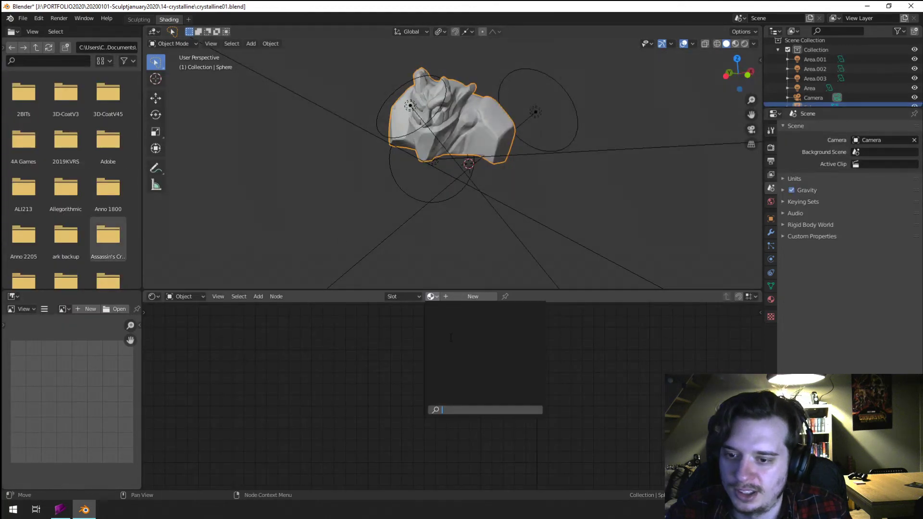
pyautogui.click(23, 19)
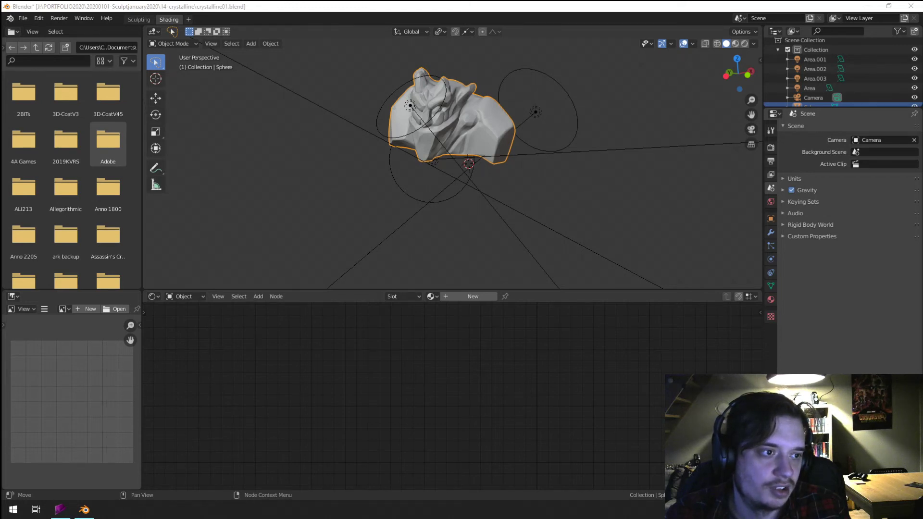
pyautogui.scroll(8, 455, 198)
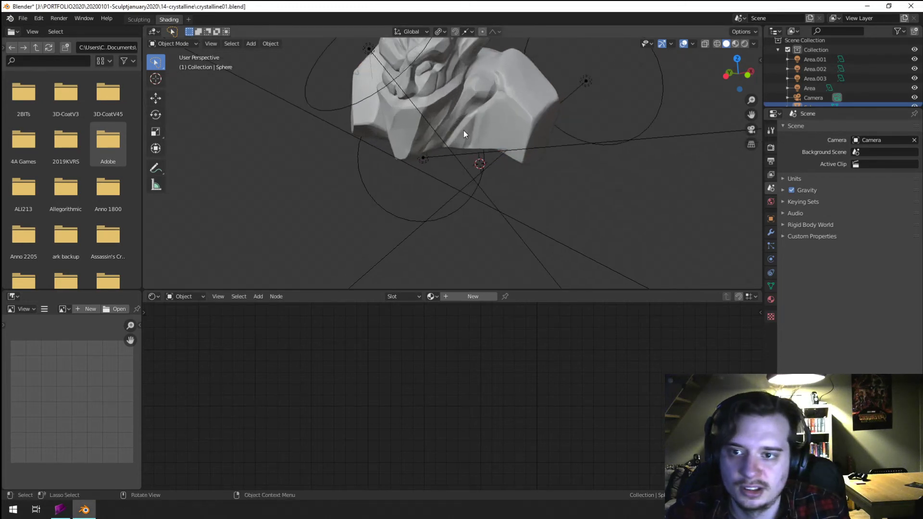
pyautogui.click(432, 296)
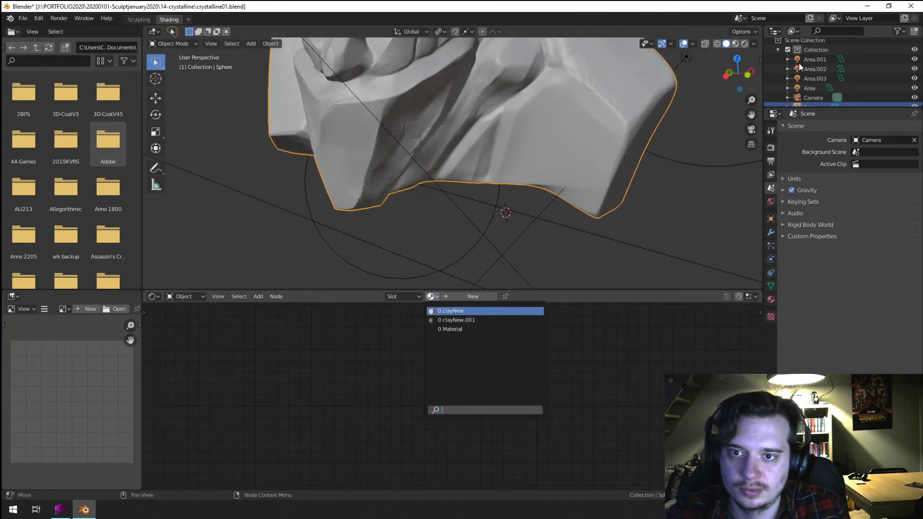
pyautogui.press('Return')
# - Display the bust in Material Preview and set the clayNew Bump node's strength to 0.133
pyautogui.click(735, 44)
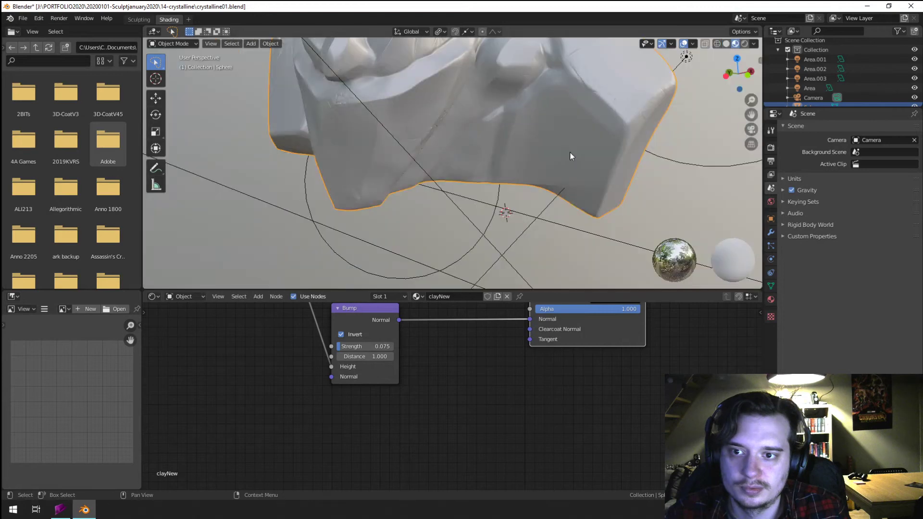
pyautogui.moveTo(443, 141)
pyautogui.mouseDown(button='middle')
pyautogui.moveTo(535, 137)
pyautogui.moveTo(506, 141)
pyautogui.moveTo(517, 149)
pyautogui.moveTo(427, 149)
pyautogui.moveTo(348, 130)
pyautogui.moveTo(503, 161)
pyautogui.moveTo(476, 163)
pyautogui.mouseUp(button='middle')
pyautogui.moveTo(363, 348); pyautogui.dragTo(367, 384, button='middle')
pyautogui.moveTo(367, 385); pyautogui.dragTo(375, 384)
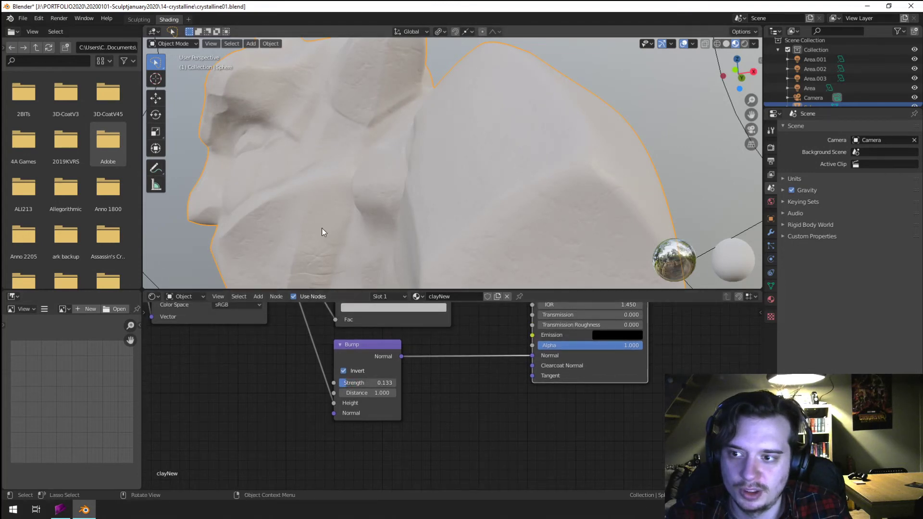
pyautogui.moveTo(322, 228)
pyautogui.mouseDown(button='middle')
pyautogui.moveTo(434, 214)
pyautogui.moveTo(400, 181)
pyautogui.moveTo(407, 202)
pyautogui.moveTo(390, 200)
pyautogui.moveTo(442, 276)
pyautogui.mouseUp(button='middle')
pyautogui.scroll(-4, 492, 383)
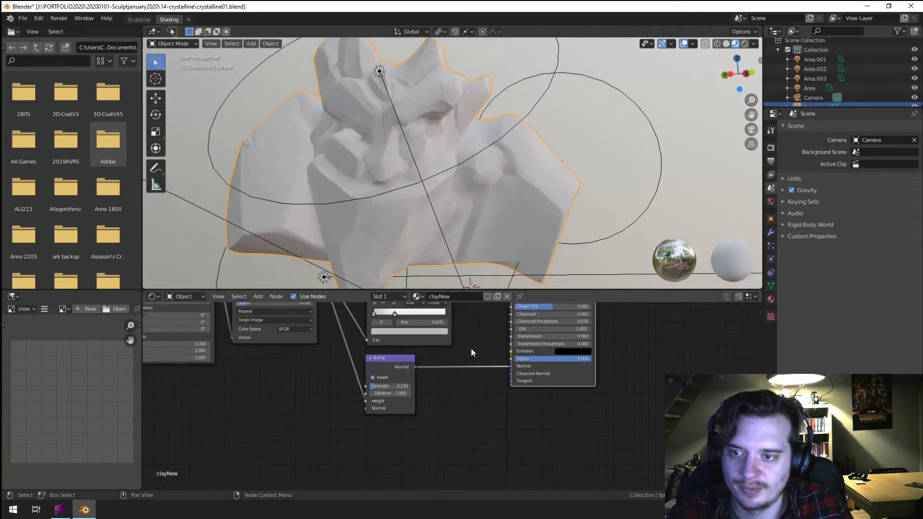
# - Set the clayNew material's RGB node to a pale light blue and check the color on the bust
pyautogui.moveTo(468, 305); pyautogui.dragTo(489, 400, button='middle')
pyautogui.scroll(4, 489, 400)
pyautogui.moveTo(492, 343); pyautogui.dragTo(482, 391, button='middle')
pyautogui.scroll(5, 469, 374)
pyautogui.moveTo(436, 341); pyautogui.dragTo(424, 324)
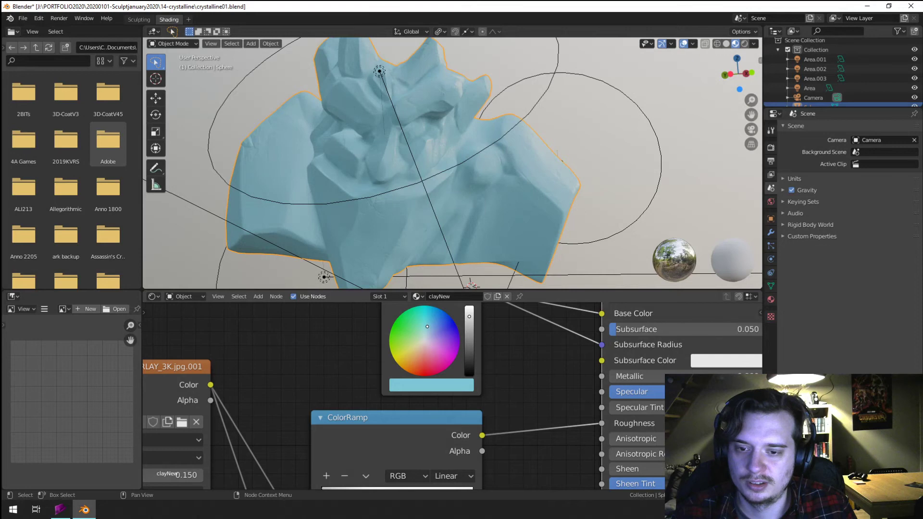
pyautogui.moveTo(427, 326); pyautogui.dragTo(427, 331)
pyautogui.moveTo(475, 212); pyautogui.dragTo(480, 217, button='middle')
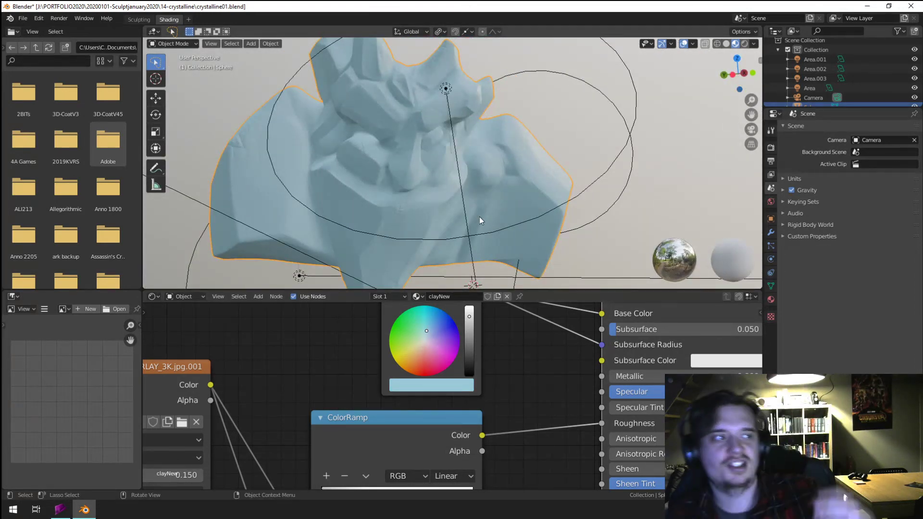
pyautogui.scroll(-4, 498, 323)
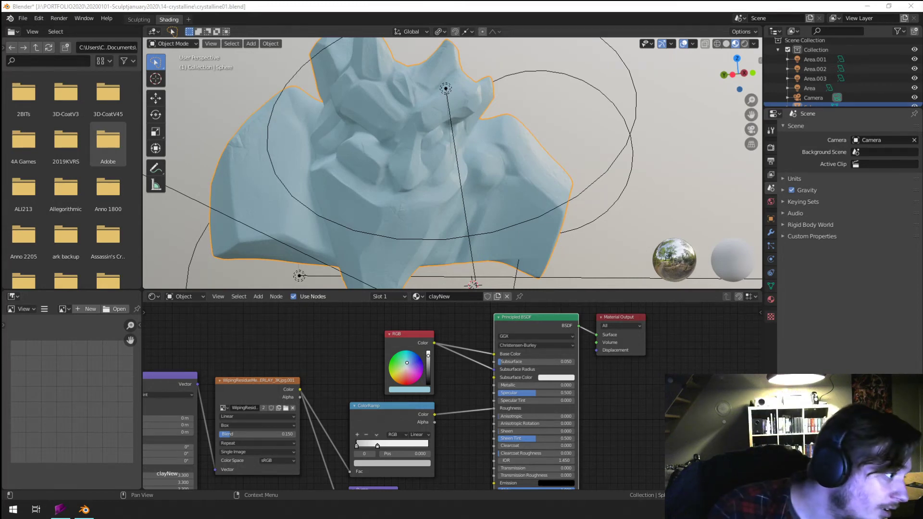
# - Move the area light in front of the bust up above its head and rotate it to aim at the bust
pyautogui.moveTo(429, 235); pyautogui.dragTo(318, 216, button='middle')
pyautogui.scroll(-3, 416, 246)
pyautogui.click(428, 236)
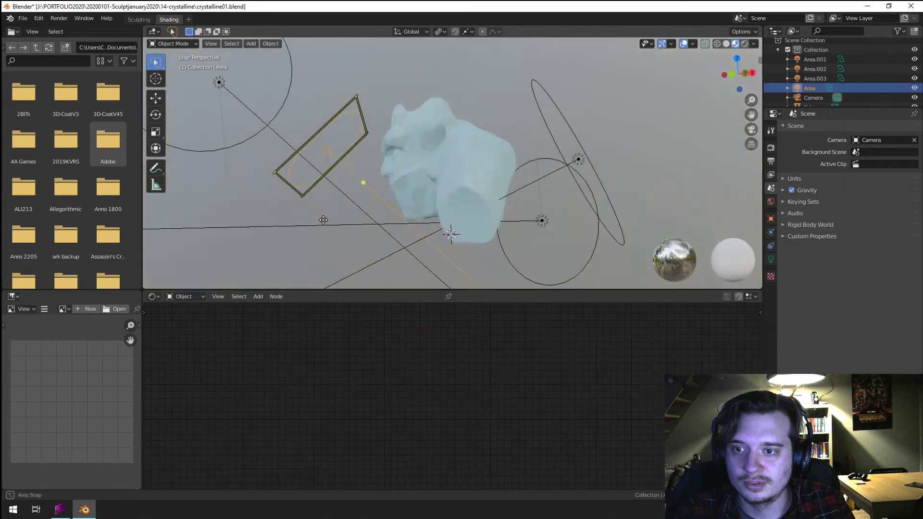
pyautogui.press('g')
pyautogui.click(376, 140)
pyautogui.moveTo(481, 194)
pyautogui.mouseDown(button='middle')
pyautogui.moveTo(352, 223)
pyautogui.moveTo(481, 226)
pyautogui.moveTo(437, 224)
pyautogui.moveTo(439, 207)
pyautogui.moveTo(481, 189)
pyautogui.moveTo(564, 189)
pyautogui.mouseUp(button='middle')
pyautogui.scroll(3, 481, 226)
pyautogui.press('r')
pyautogui.click(503, 218)
pyautogui.scroll(3, 462, 199)
pyautogui.scroll(-3, 471, 200)
# - Resize the overhead area light, tilt it downward and fine-tune its position above the bust's head
pyautogui.press('s')
pyautogui.click(462, 190)
pyautogui.press('g')
pyautogui.click(473, 181)
pyautogui.scroll(2, 565, 189)
pyautogui.press('r')
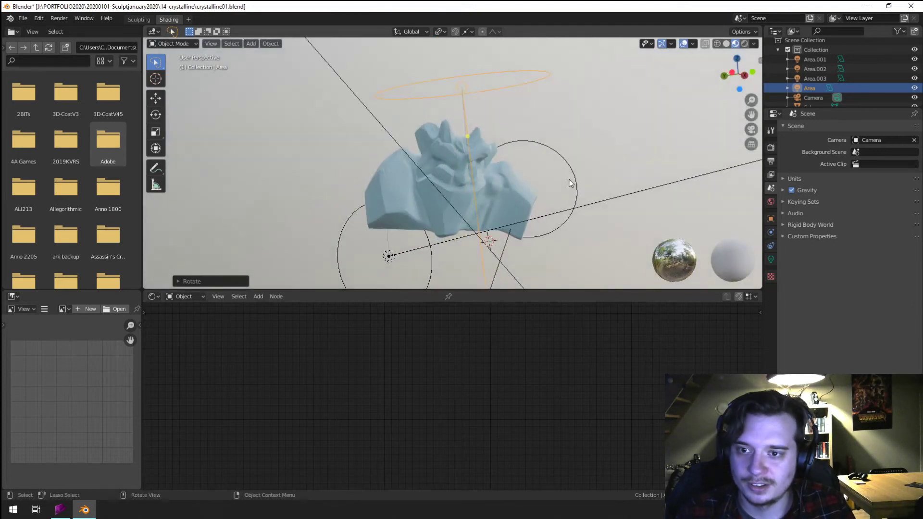
pyautogui.click(563, 194)
pyautogui.press('g')
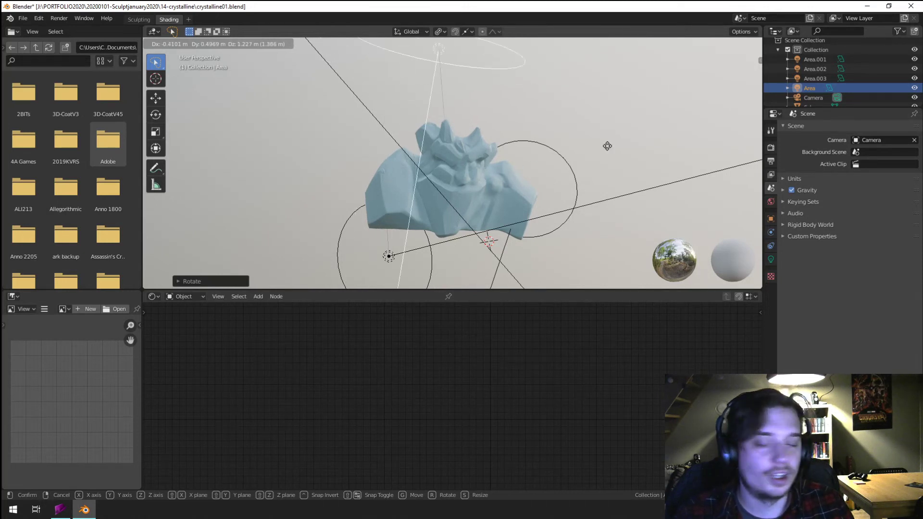
pyautogui.click(549, 185)
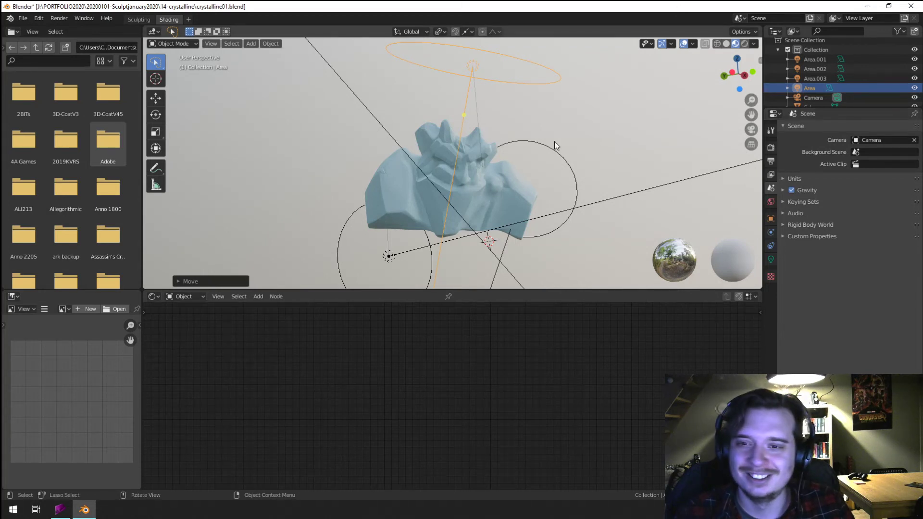
pyautogui.moveTo(554, 141)
pyautogui.mouseDown(button='middle')
pyautogui.moveTo(621, 151)
pyautogui.moveTo(518, 162)
pyautogui.mouseUp(button='middle')
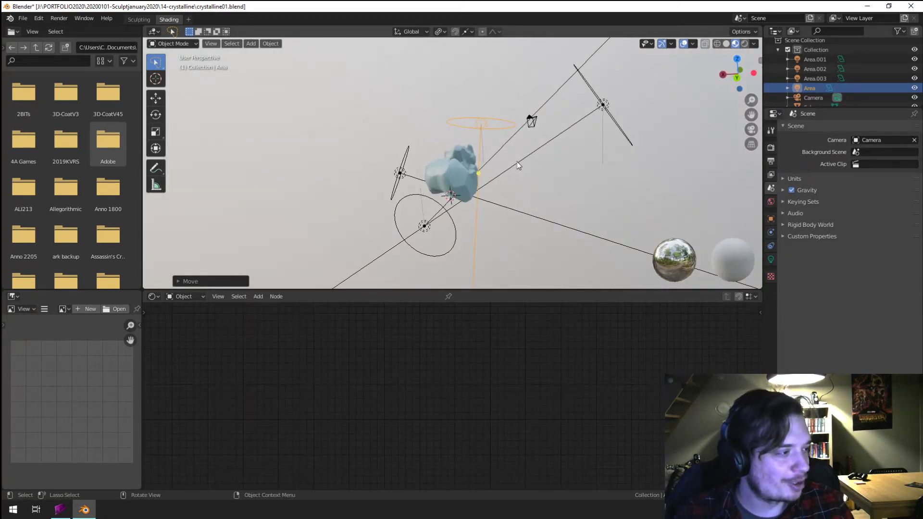
pyautogui.scroll(1, 558, 197)
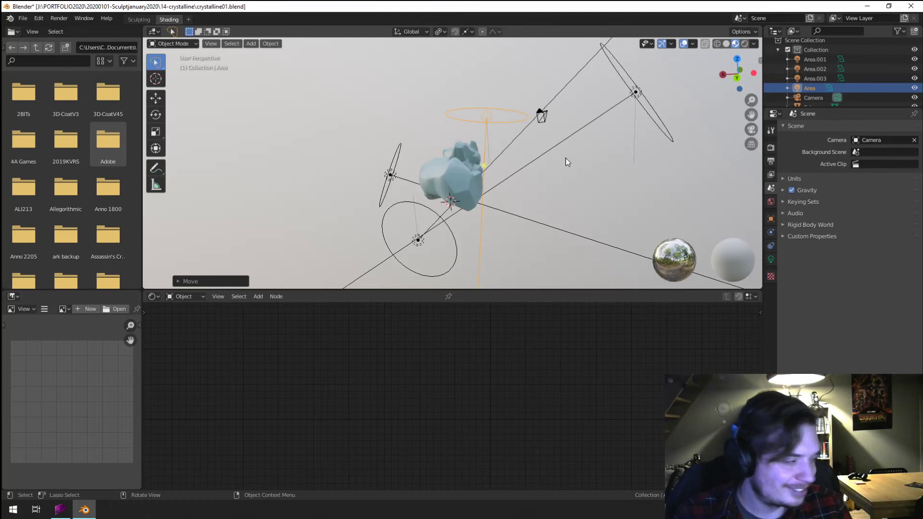
# - Select the bust and add an Image Texture node above the RGB node in the clayNew material
pyautogui.moveTo(362, 164)
pyautogui.mouseDown(button='middle')
pyautogui.moveTo(503, 197)
pyautogui.moveTo(441, 179)
pyautogui.moveTo(480, 174)
pyautogui.moveTo(460, 174)
pyautogui.mouseUp(button='middle')
pyautogui.scroll(3, 441, 179)
pyautogui.scroll(2, 460, 174)
pyautogui.click(463, 210)
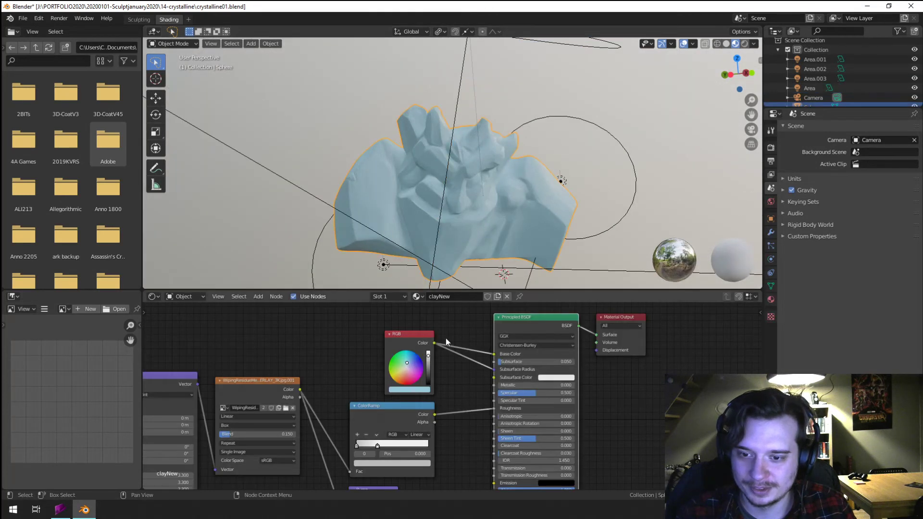
pyautogui.moveTo(446, 335); pyautogui.dragTo(439, 363, button='middle')
pyautogui.rightClick(438, 354)
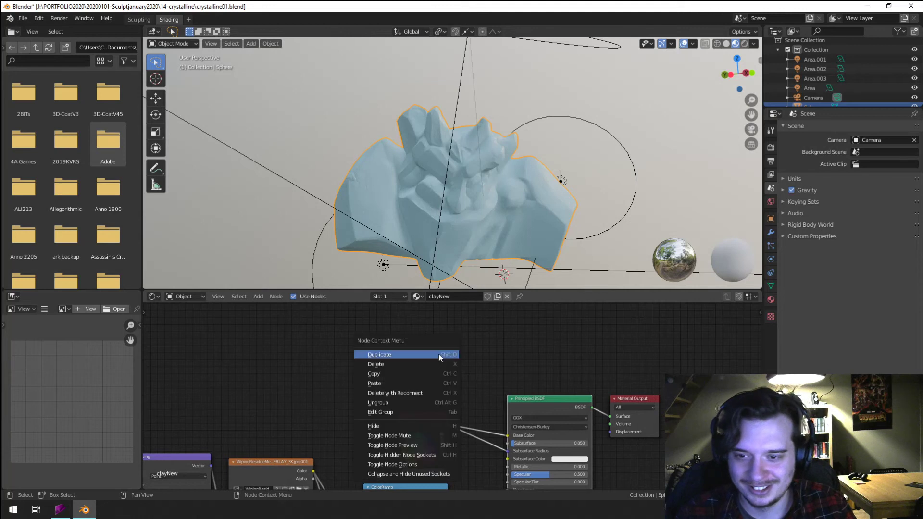
pyautogui.click(560, 244)
pyautogui.hotkey('shift', 'a')
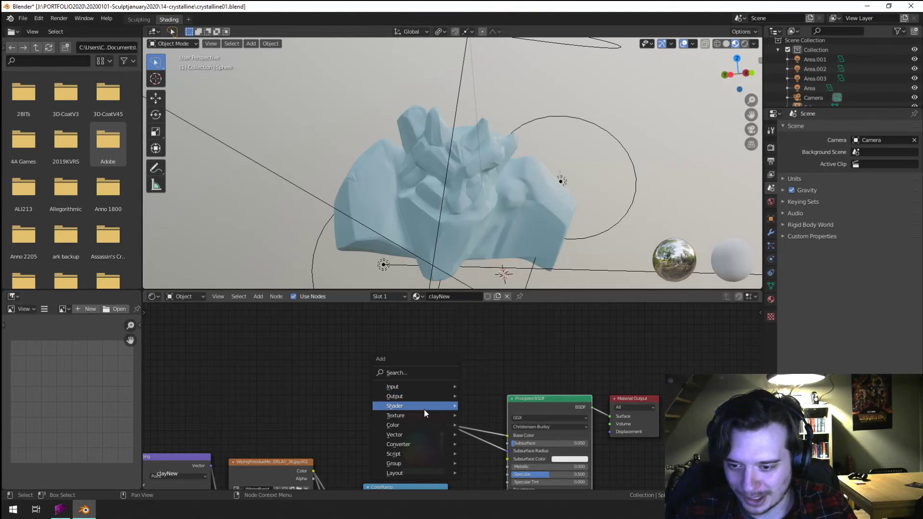
pyautogui.moveTo(425, 411)
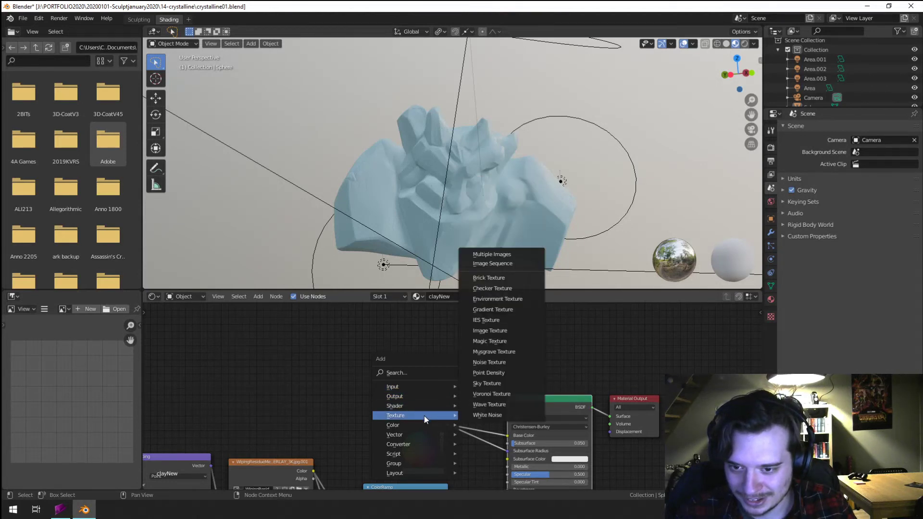
pyautogui.click(486, 331)
pyautogui.click(291, 316)
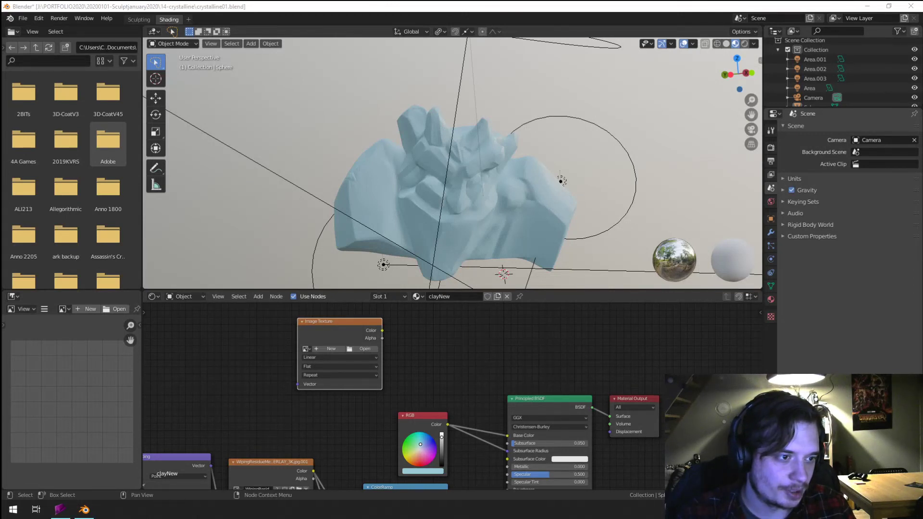
# - Preview the TexturesCom_MarbleVeined0001_1 image texture on the bust and map it with Texture Coordinate and Mapping nodes using Generated coordinates
pyautogui.moveTo(448, 377); pyautogui.dragTo(529, 381, button='middle')
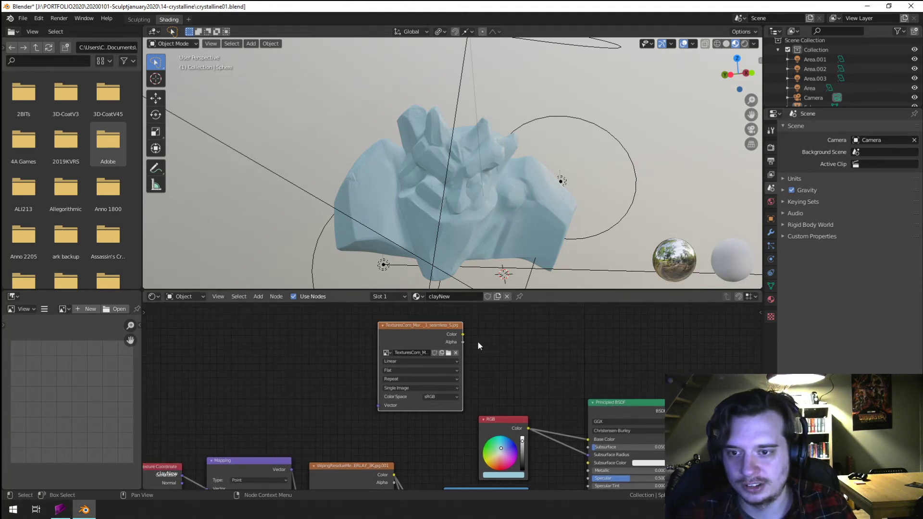
pyautogui.keyDown('ctrl'); pyautogui.keyDown('shift'); pyautogui.click(478, 345); pyautogui.keyUp('shift'); pyautogui.keyUp('ctrl')
pyautogui.scroll(2, 531, 351)
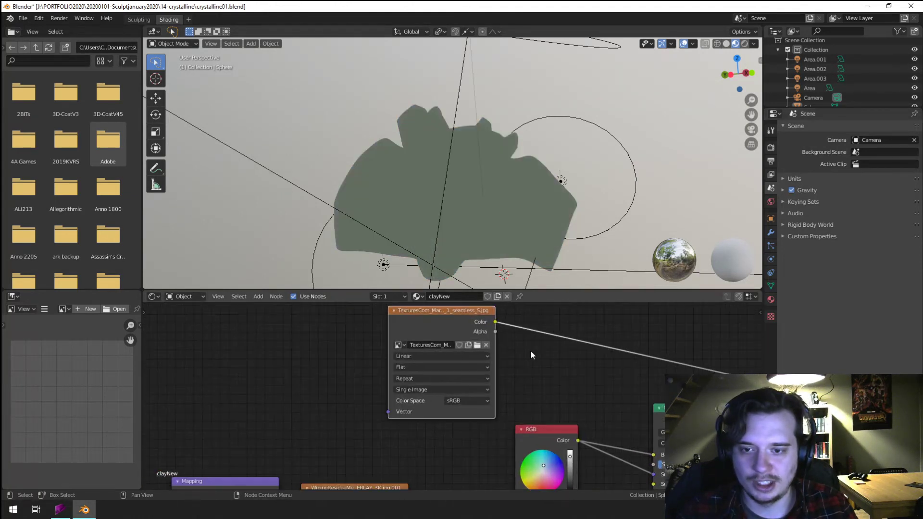
pyautogui.scroll(2, 469, 239)
pyautogui.hotkey('ctrl', 't')
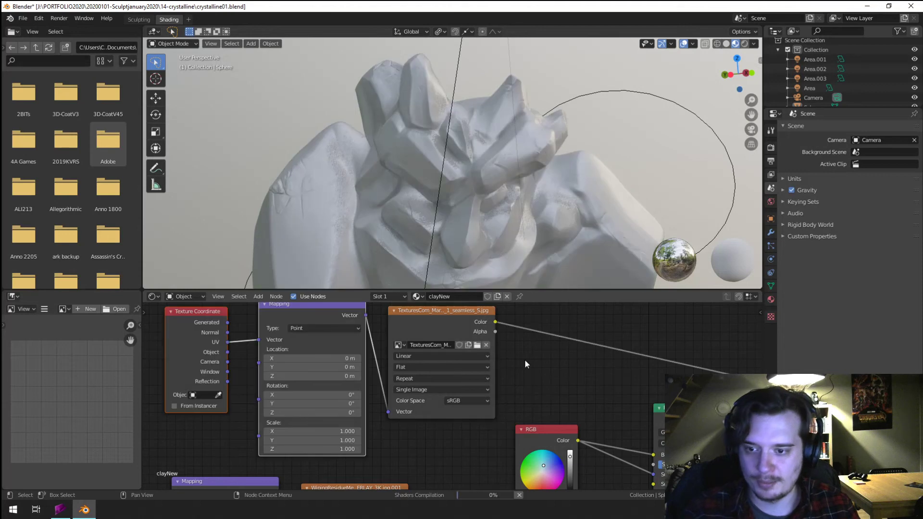
pyautogui.scroll(2, 469, 370)
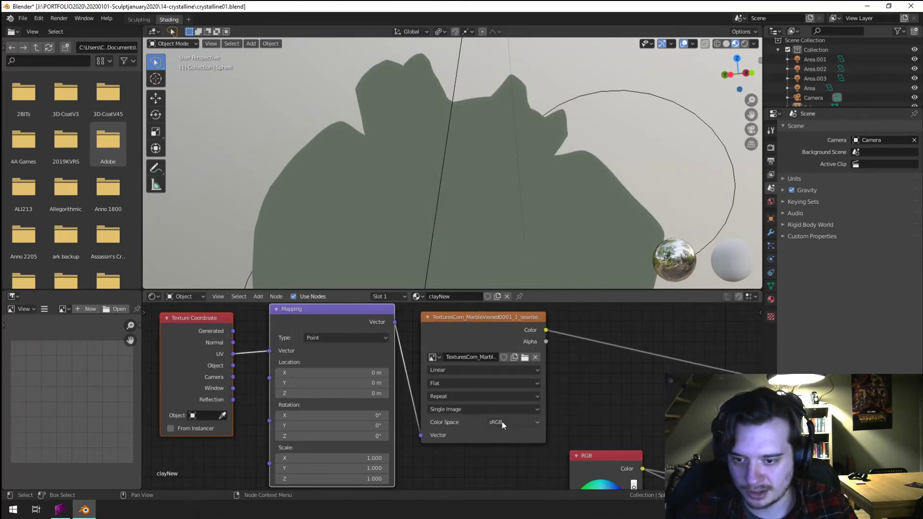
pyautogui.moveTo(233, 331)
pyautogui.mouseDown()
pyautogui.moveTo(269, 352)
pyautogui.moveTo(321, 361)
pyautogui.mouseUp()
# - Set the marble image texture to Box projection with a blend of 0.064, keeping Linear interpolation
pyautogui.click(454, 371)
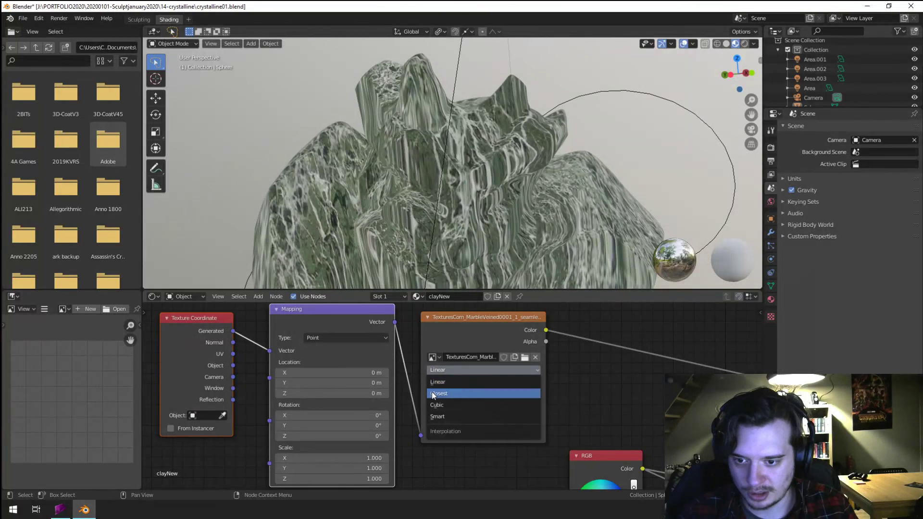
pyautogui.click(432, 382)
pyautogui.click(434, 382)
pyautogui.click(447, 408)
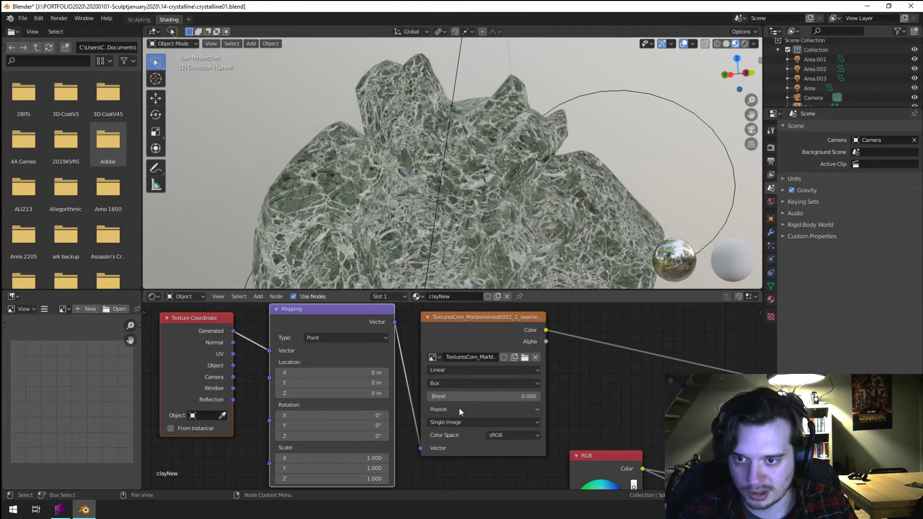
pyautogui.moveTo(466, 397)
pyautogui.mouseDown()
pyautogui.moveTo(482, 396)
pyautogui.moveTo(462, 397)
pyautogui.moveTo(471, 396)
pyautogui.mouseUp()
pyautogui.scroll(-4, 484, 204)
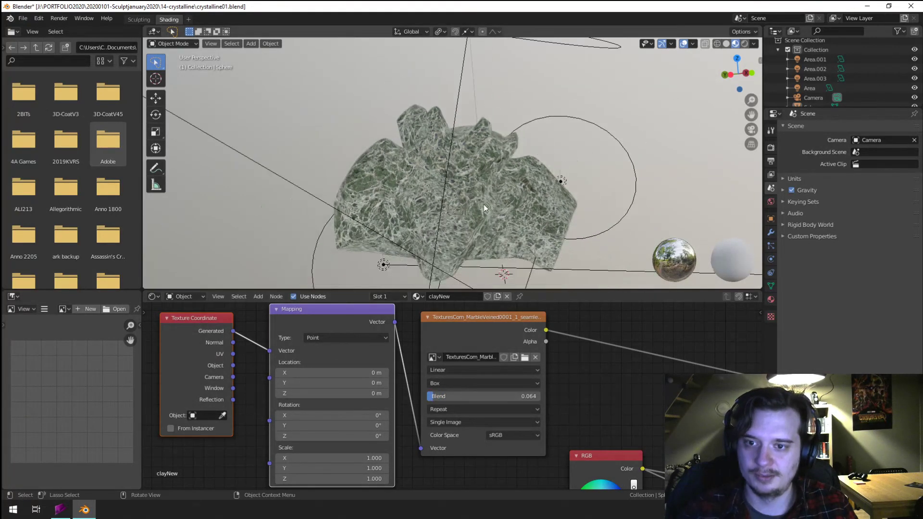
pyautogui.moveTo(483, 204); pyautogui.dragTo(448, 199, button='middle')
pyautogui.scroll(3, 448, 202)
pyautogui.moveTo(332, 479)
pyautogui.mouseDown()
pyautogui.moveTo(331, 458)
pyautogui.moveTo(346, 458)
pyautogui.moveTo(338, 458)
pyautogui.mouseUp()
pyautogui.write('-0.1')
pyautogui.press('Return')
# - Shift the marble texture's coordinate, mapping and image nodes together and move the RGB node beside them to make room
pyautogui.scroll(-5, 417, 240)
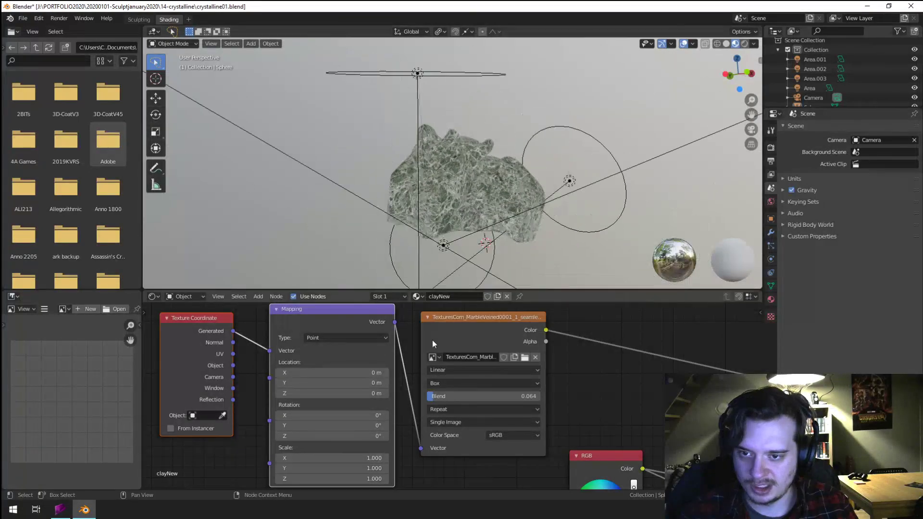
pyautogui.scroll(-2, 428, 360)
pyautogui.moveTo(427, 374); pyautogui.dragTo(538, 356, button='middle')
pyautogui.scroll(-2, 390, 379)
pyautogui.press('b')
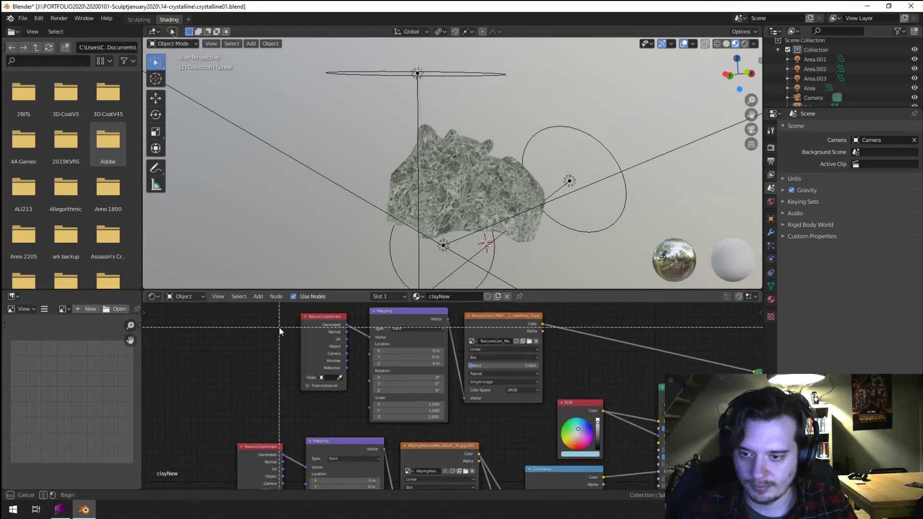
pyautogui.moveTo(279, 328); pyautogui.dragTo(549, 434)
pyautogui.press('g')
pyautogui.click(455, 359)
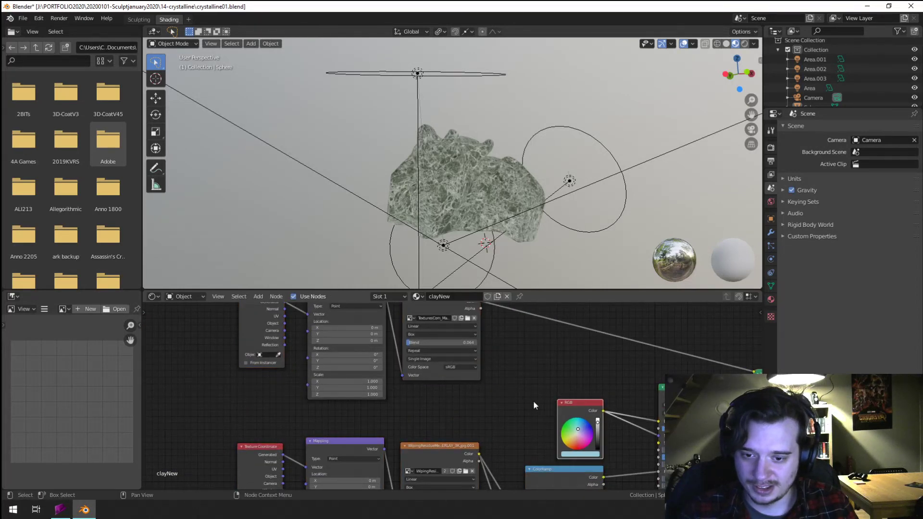
pyautogui.moveTo(577, 403); pyautogui.dragTo(507, 391)
pyautogui.scroll(3, 523, 364)
pyautogui.hotkey('shift', 'a')
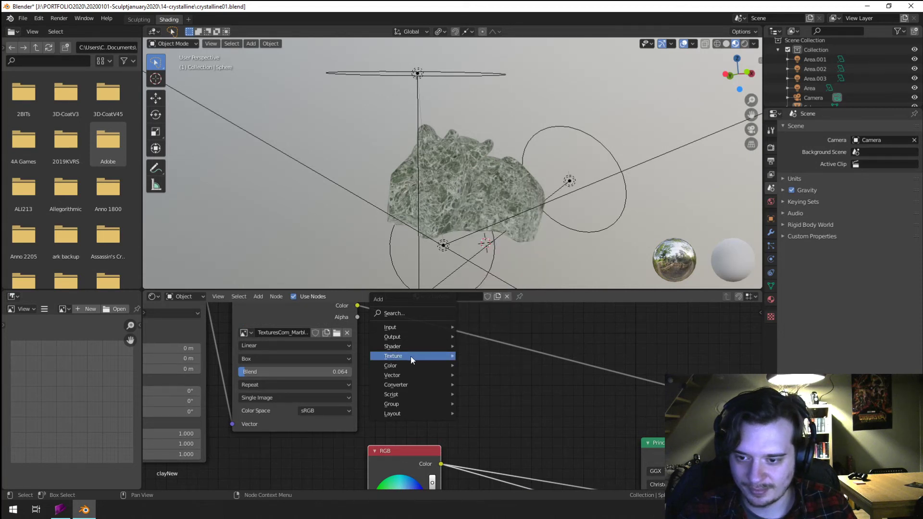
pyautogui.moveTo(412, 356)
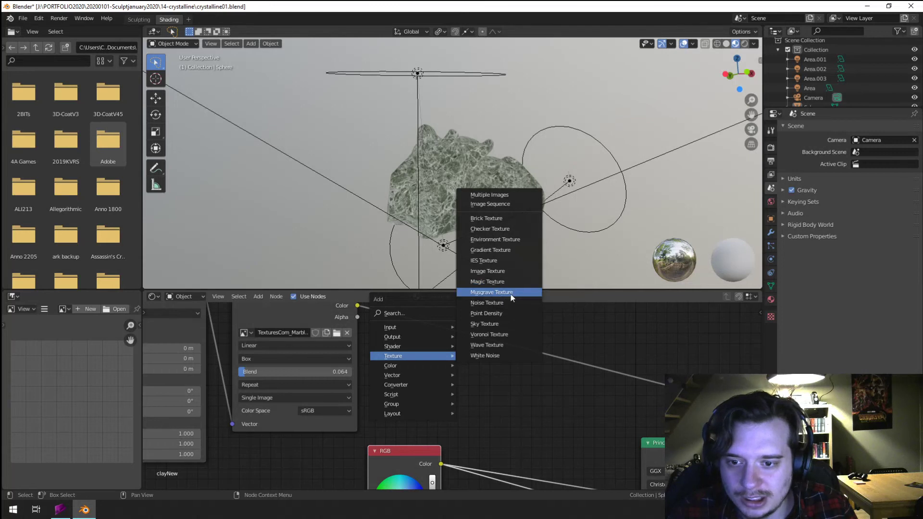
pyautogui.click(497, 250)
pyautogui.press('Escape')
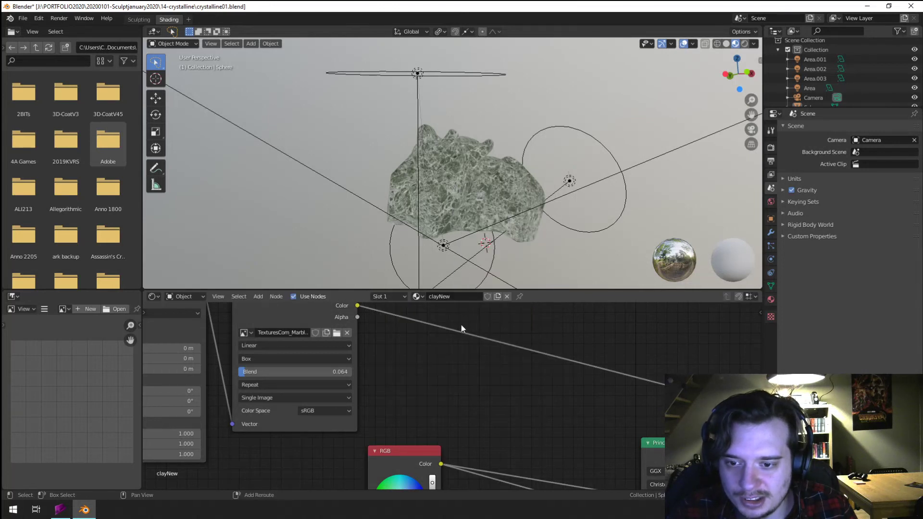
# - Insert a ColorRamp node on the link between the marble image texture and the Viewer
pyautogui.hotkey('shift', 'a')
pyautogui.moveTo(456, 346)
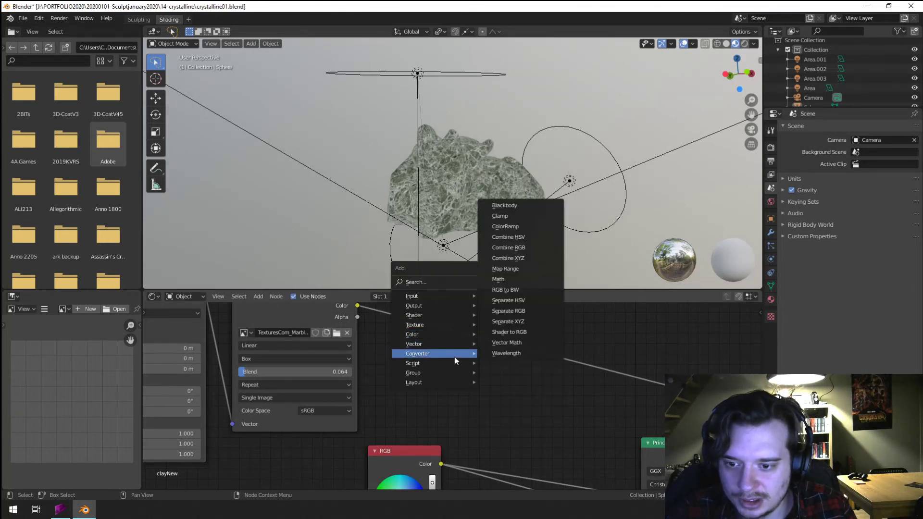
pyautogui.click(507, 226)
pyautogui.click(509, 348)
pyautogui.scroll(-3, 550, 413)
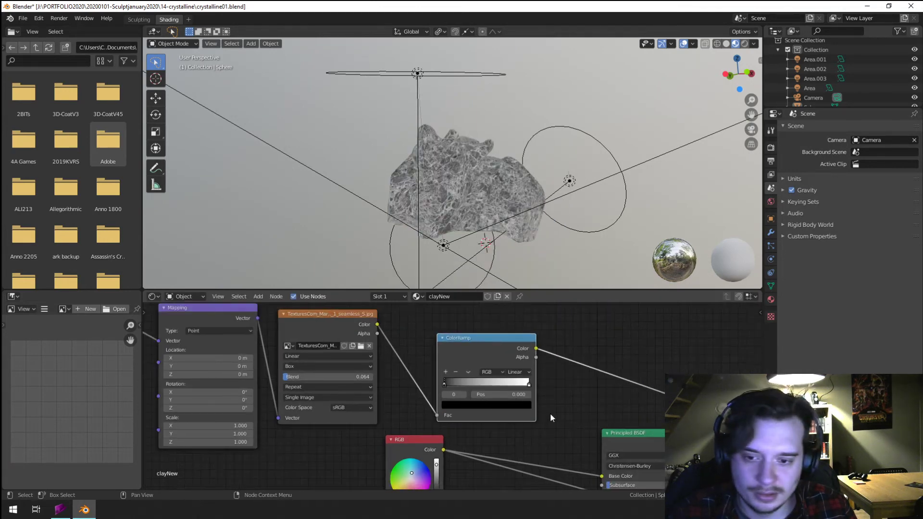
# - Add a middle stop to the marble ColorRamp and paste the RGB node's light blue color onto all three stops
pyautogui.moveTo(550, 415); pyautogui.dragTo(552, 370, button='middle')
pyautogui.scroll(-2, 499, 384)
pyautogui.moveTo(478, 388); pyautogui.dragTo(482, 393, button='middle')
pyautogui.scroll(2, 440, 404)
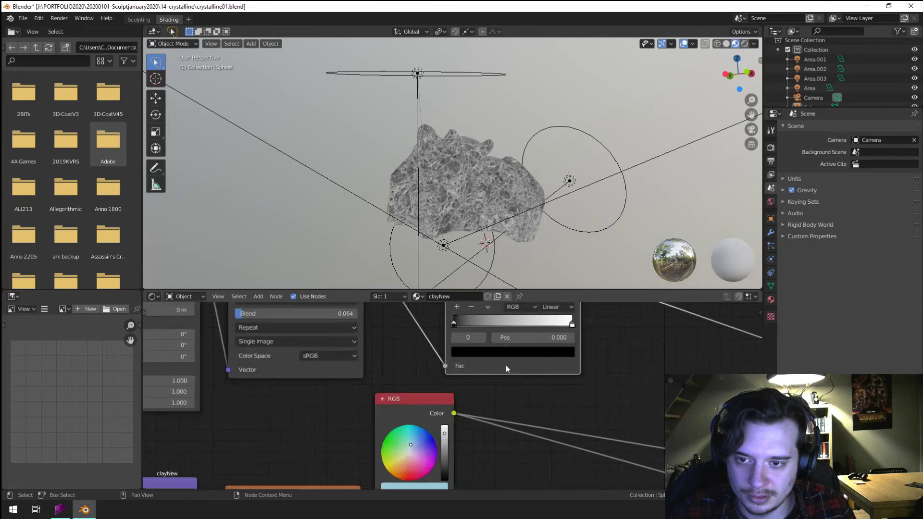
pyautogui.scroll(-2, 506, 365)
pyautogui.moveTo(423, 433); pyautogui.dragTo(431, 413, button='middle')
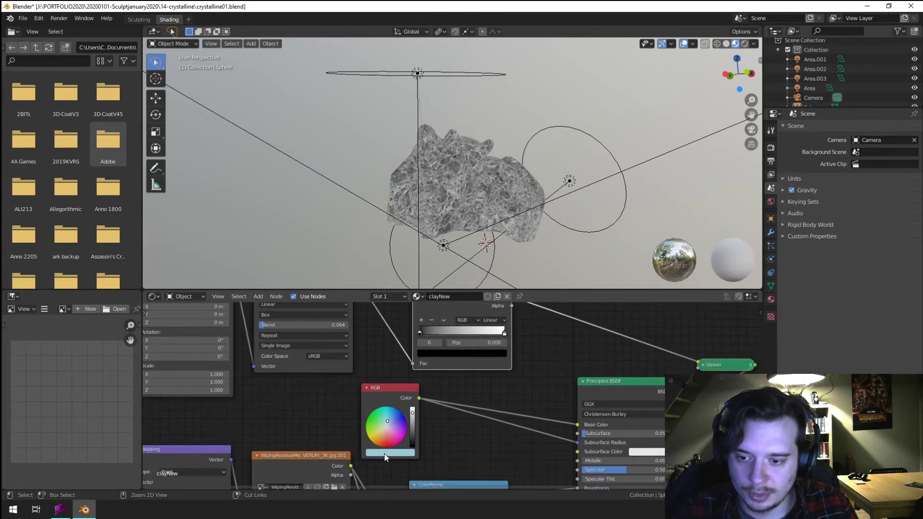
pyautogui.click(421, 320)
pyautogui.click(420, 334)
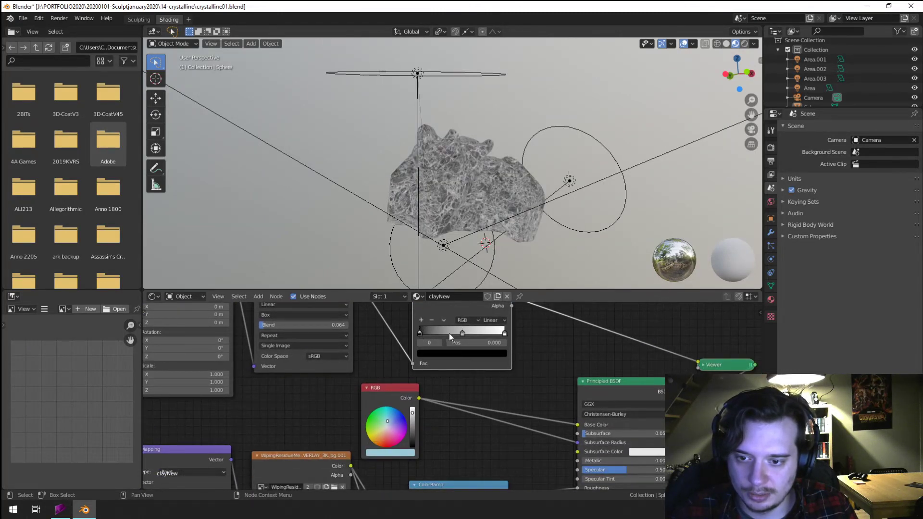
pyautogui.hotkey('ctrl', 'v')
pyautogui.scroll(5, 483, 257)
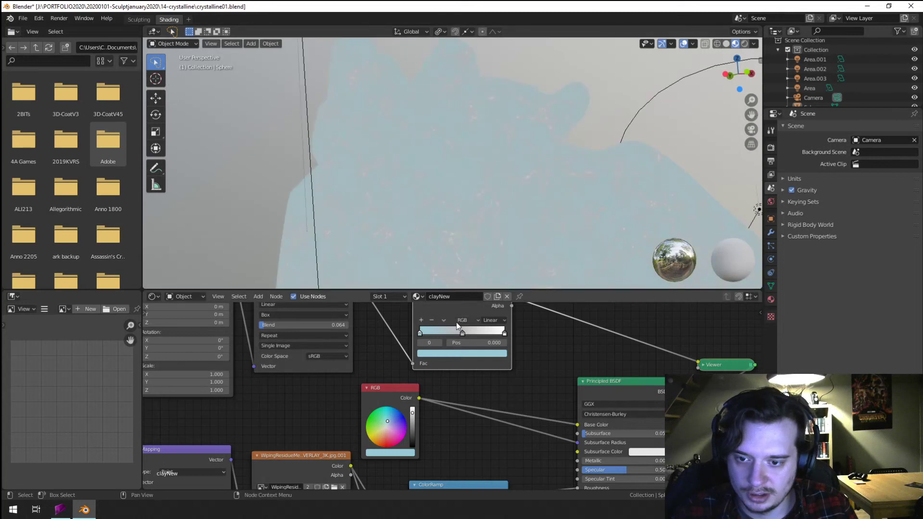
pyautogui.hotkey('ctrl', 'v')
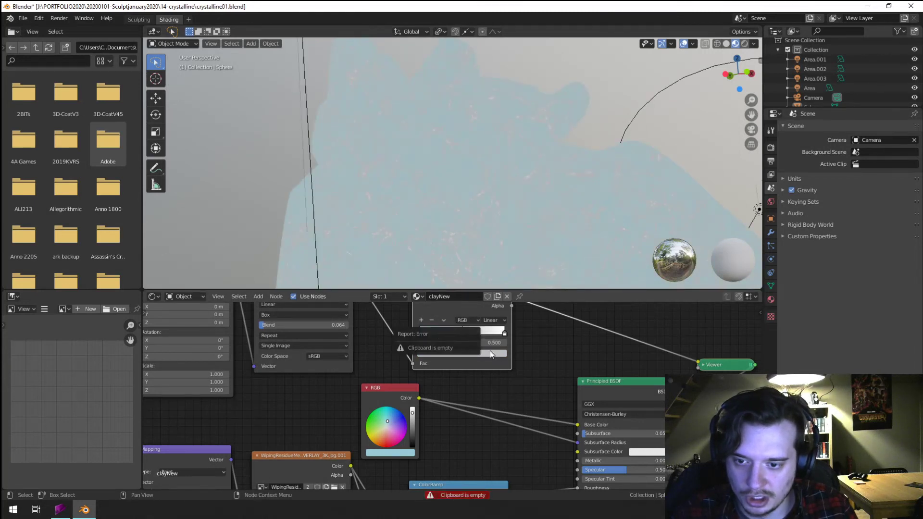
pyautogui.click(504, 333)
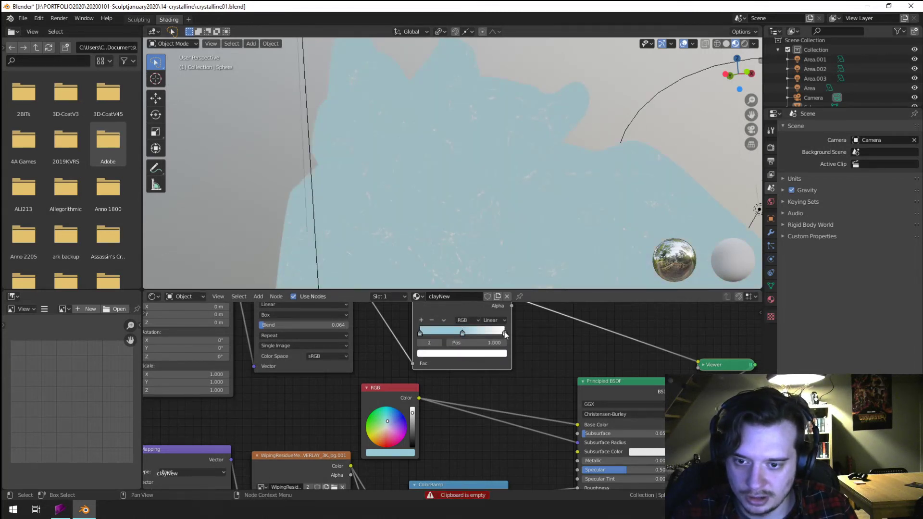
pyautogui.hotkey('ctrl', 'v')
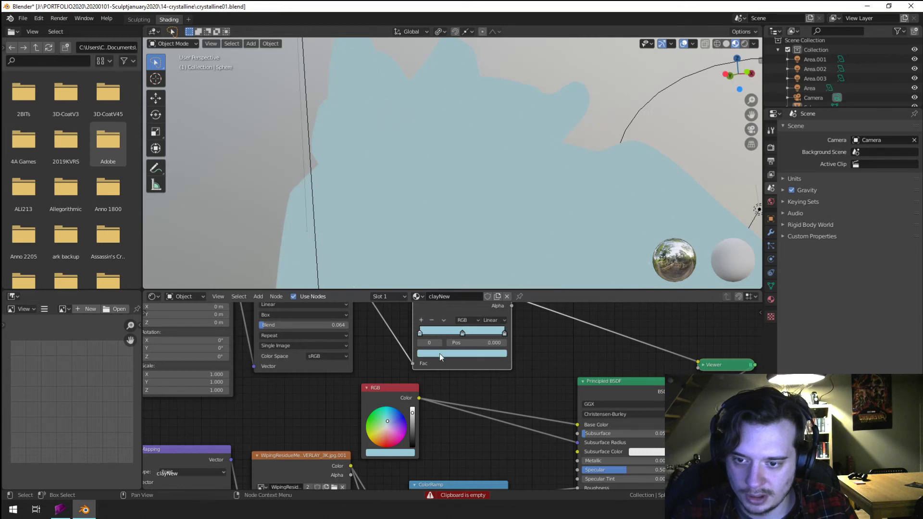
# - Recolor the marble ColorRamp's first stop to dark purple-blue and shift the middle stop to 0.405
pyautogui.click(439, 354)
pyautogui.moveTo(487, 284); pyautogui.dragTo(472, 257)
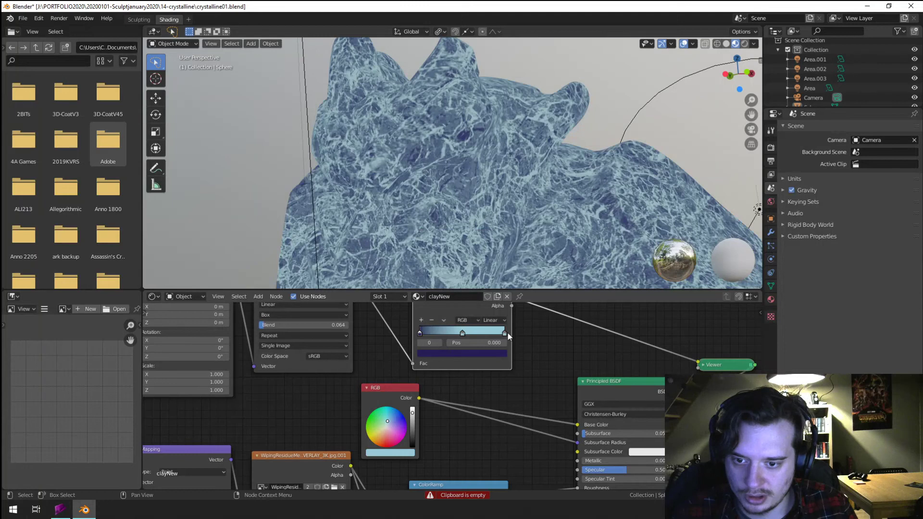
pyautogui.moveTo(462, 333); pyautogui.dragTo(456, 330)
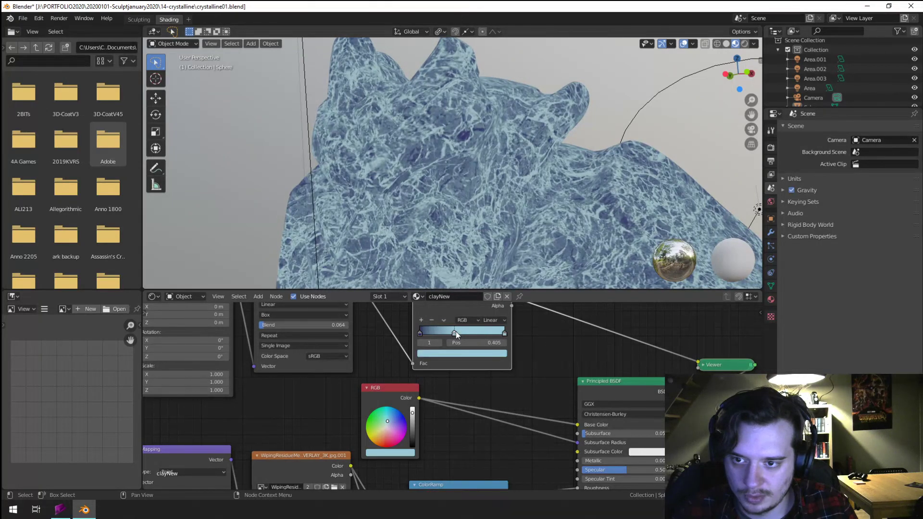
# - Brighten the light blue of the marble ColorRamp's last stop and move the middle stop to 0.482
pyautogui.click(504, 333)
pyautogui.click(497, 354)
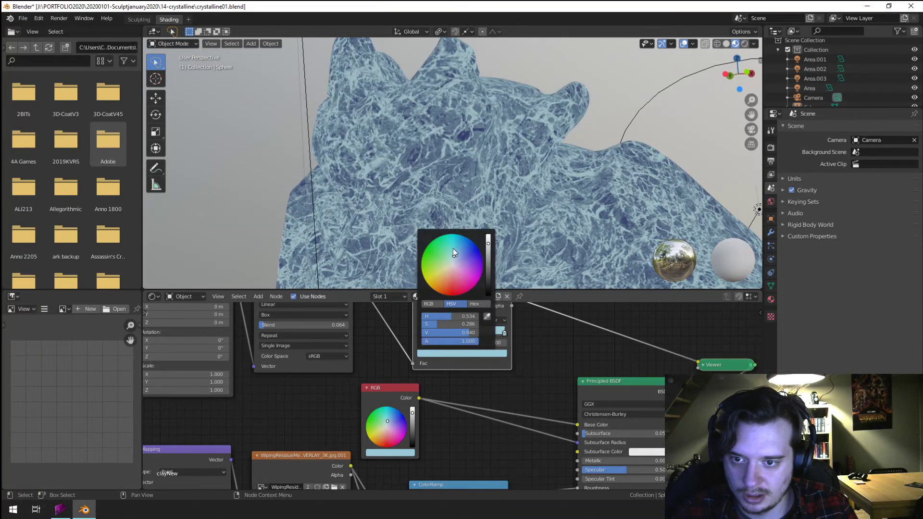
pyautogui.moveTo(453, 253); pyautogui.dragTo(488, 235)
pyautogui.moveTo(455, 333)
pyautogui.mouseDown()
pyautogui.moveTo(440, 330)
pyautogui.moveTo(462, 331)
pyautogui.mouseUp()
# - Link the blue marble ColorRamp to the Principled BSDF's Base Color and preview the full shader on the bust
pyautogui.scroll(-3, 500, 187)
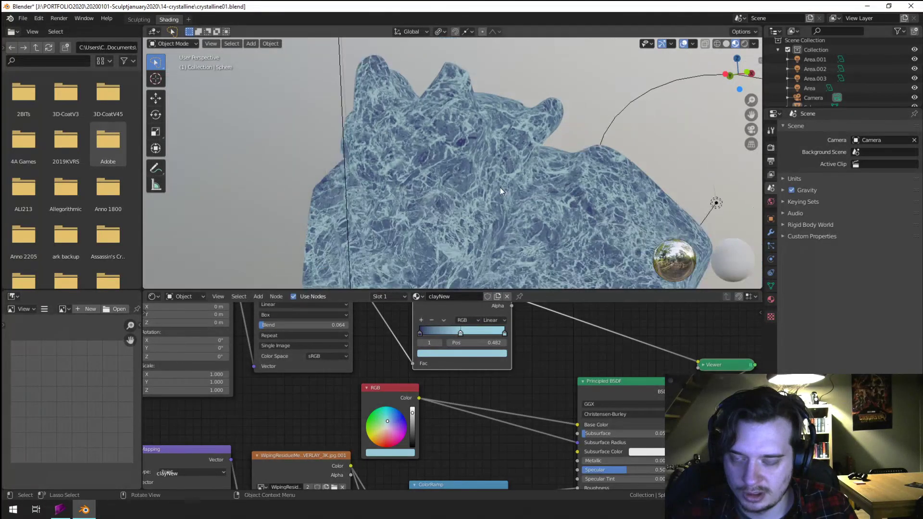
pyautogui.scroll(-1, 537, 388)
pyautogui.scroll(-3, 475, 380)
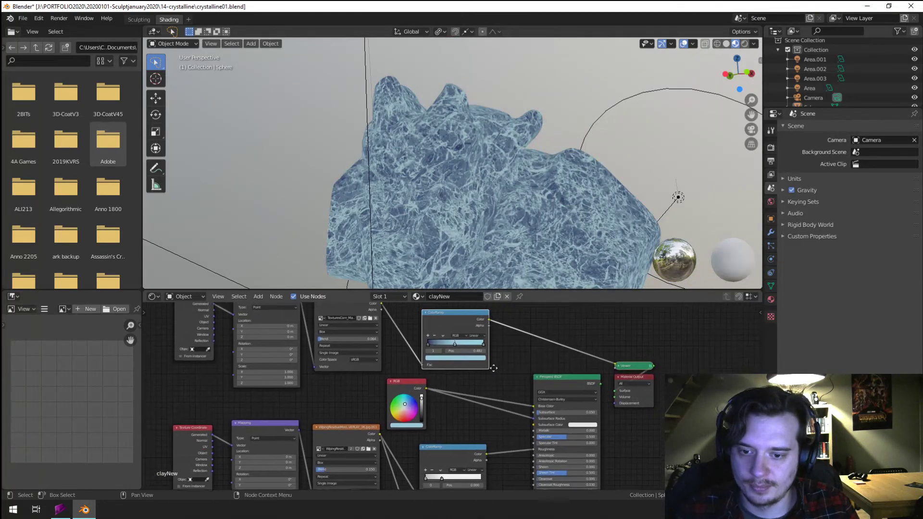
pyautogui.moveTo(473, 333); pyautogui.dragTo(518, 419)
pyautogui.keyDown('ctrl'); pyautogui.keyDown('shift'); pyautogui.click(546, 396); pyautogui.keyUp('shift'); pyautogui.keyUp('ctrl')
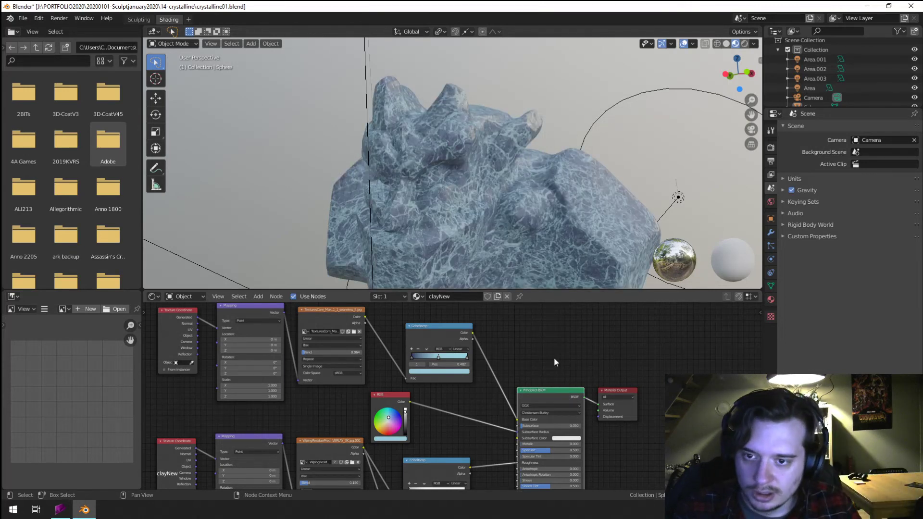
# - Move the marble texture's coordinate, mapping, image and ColorRamp nodes together below the rest of the node tree
pyautogui.scroll(-2, 539, 385)
pyautogui.press('b')
pyautogui.moveTo(181, 332); pyautogui.dragTo(444, 388)
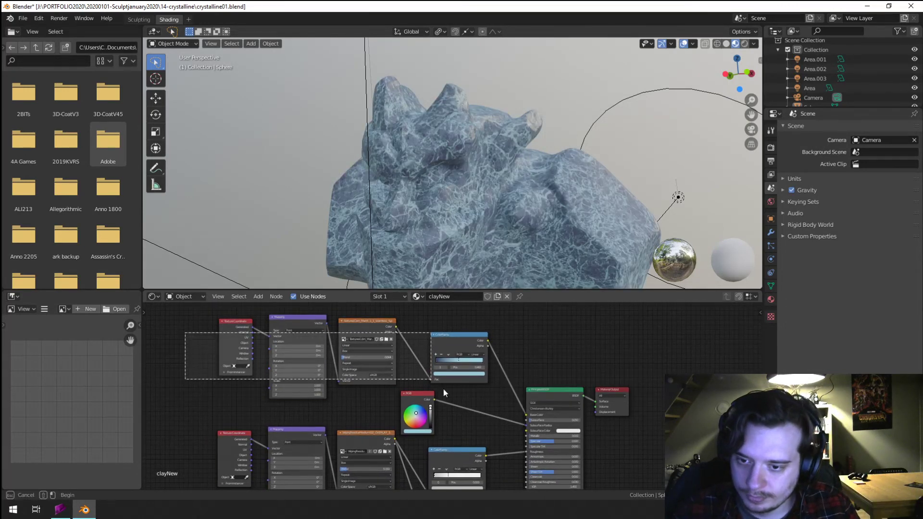
pyautogui.press('g')
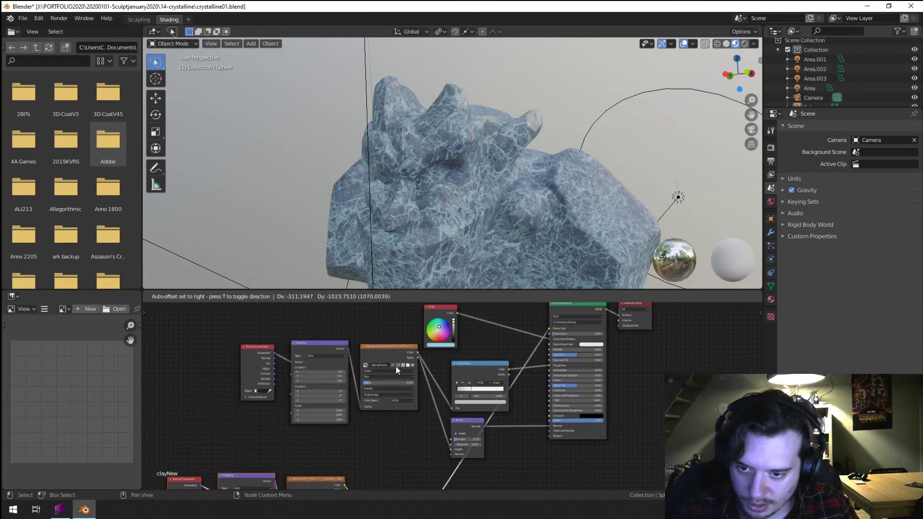
pyautogui.click(398, 371)
pyautogui.moveTo(398, 371); pyautogui.dragTo(443, 406, button='middle')
pyautogui.press('g')
pyautogui.click(436, 439)
pyautogui.scroll(5, 470, 347)
pyautogui.scroll(-7, 466, 341)
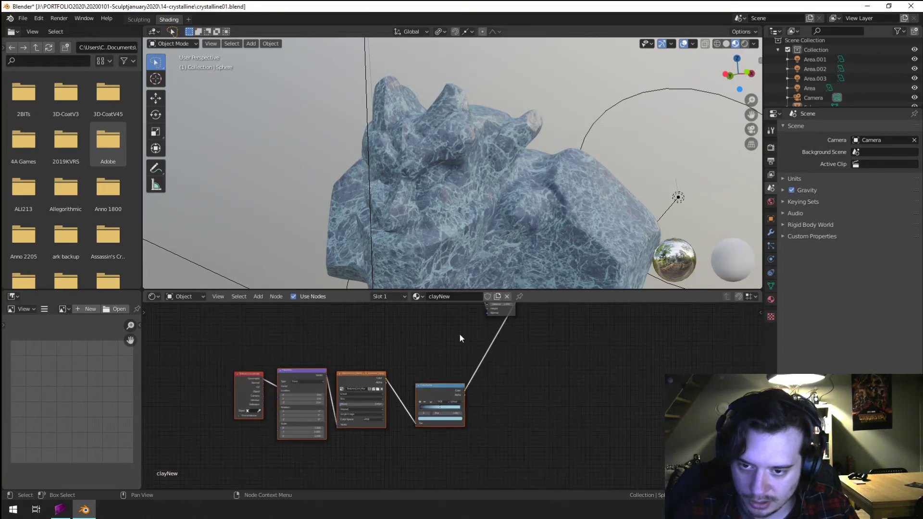
# - Duplicate the grayscale ColorRamp next to the marble nodes and feed it with the marble image's color
pyautogui.moveTo(464, 334); pyautogui.dragTo(455, 383, button='middle')
pyautogui.moveTo(496, 313); pyautogui.dragTo(494, 347, button='middle')
pyautogui.click(495, 335)
pyautogui.hotkey('shift', 'd')
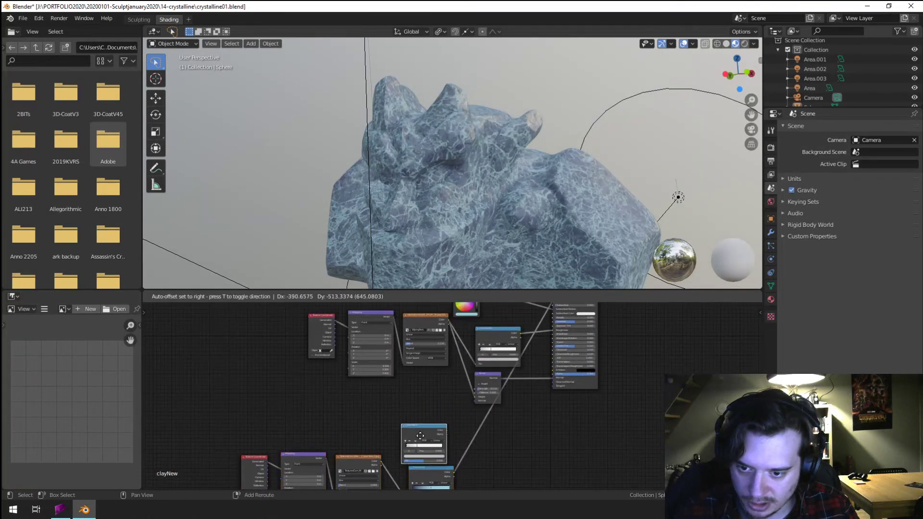
pyautogui.click(429, 424)
pyautogui.moveTo(429, 425); pyautogui.dragTo(434, 364, button='middle')
pyautogui.scroll(5, 425, 403)
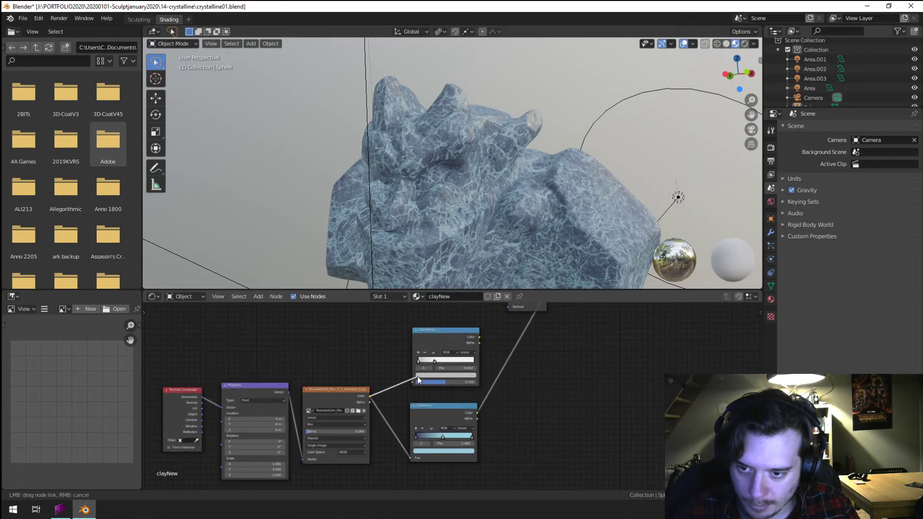
pyautogui.moveTo(417, 376); pyautogui.dragTo(415, 383)
# - Link the duplicated grayscale ColorRamp to the Bump node's Normal and Height inputs, and preview the Principled BSDF again
pyautogui.moveTo(480, 337); pyautogui.dragTo(508, 307)
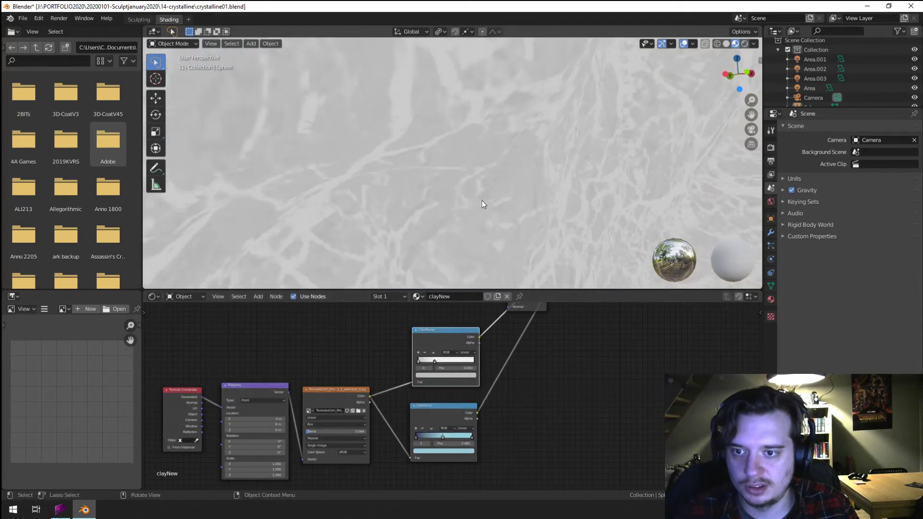
pyautogui.scroll(-5, 481, 201)
pyautogui.scroll(-2, 486, 320)
pyautogui.moveTo(503, 321); pyautogui.dragTo(439, 436, button='middle')
pyautogui.scroll(3, 440, 435)
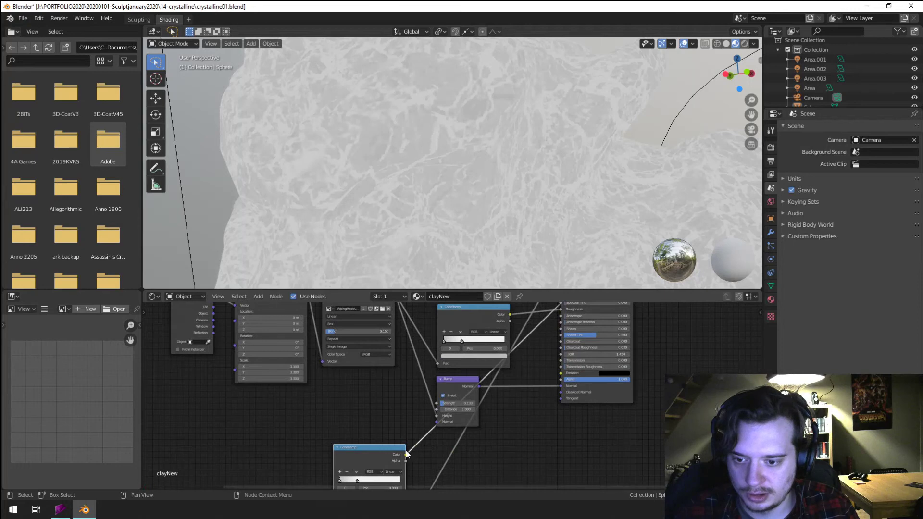
pyautogui.moveTo(405, 454); pyautogui.dragTo(437, 415)
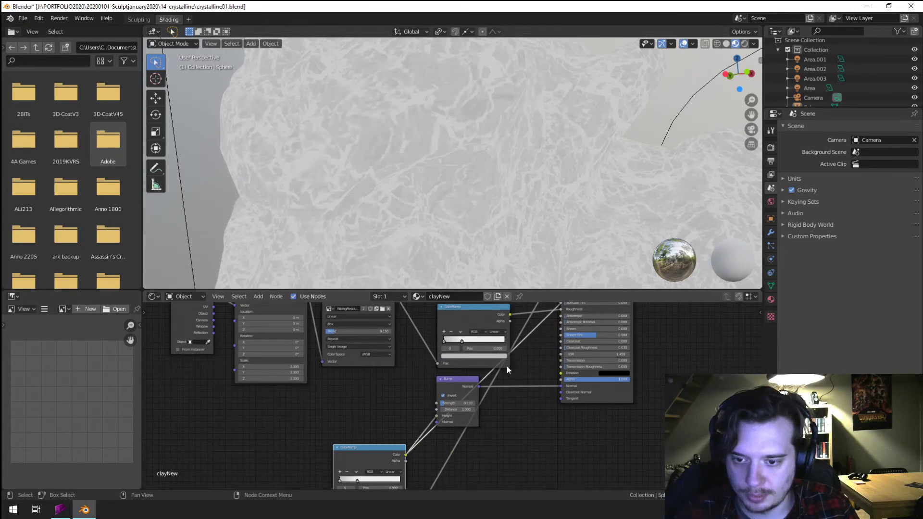
pyautogui.scroll(-3, 527, 351)
pyautogui.moveTo(527, 351); pyautogui.dragTo(467, 425, button='middle')
pyautogui.keyDown('ctrl'); pyautogui.keyDown('shift'); pyautogui.click(532, 333); pyautogui.keyUp('shift'); pyautogui.keyUp('ctrl')
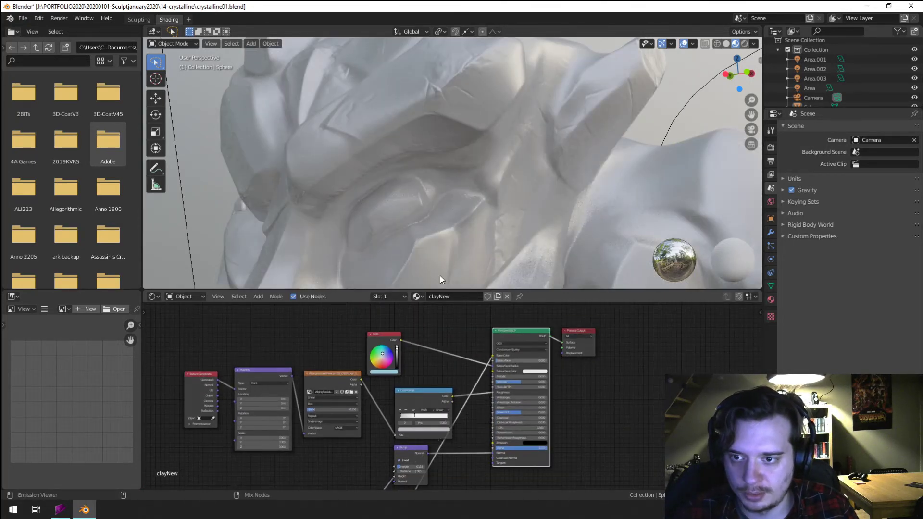
# - Move the blue marble ColorRamp's middle stop to 0.777 and change its color to a darker blue with a value of 0.536
pyautogui.moveTo(423, 204)
pyautogui.mouseDown(button='middle')
pyautogui.moveTo(447, 208)
pyautogui.moveTo(448, 234)
pyautogui.moveTo(484, 223)
pyautogui.mouseUp(button='middle')
pyautogui.scroll(-4, 448, 235)
pyautogui.scroll(2, 484, 223)
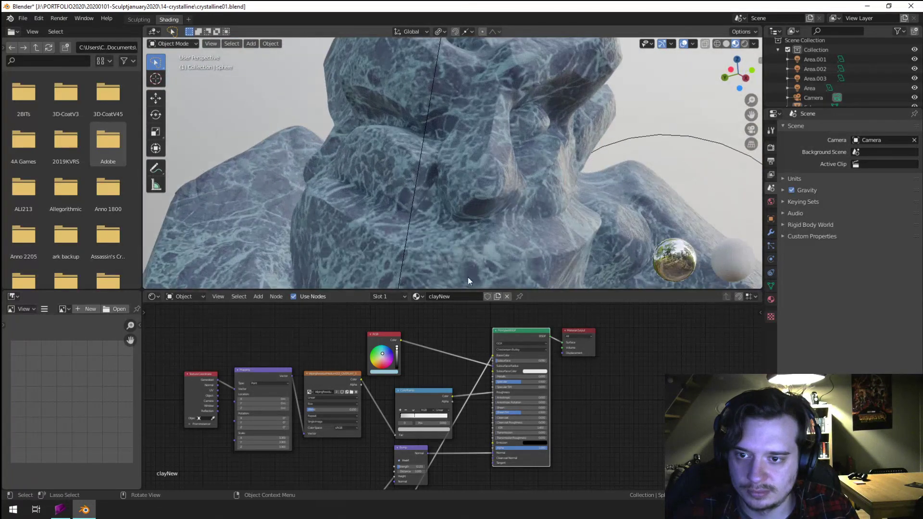
pyautogui.moveTo(465, 377); pyautogui.dragTo(483, 310, button='middle')
pyautogui.scroll(4, 428, 413)
pyautogui.scroll(-2, 415, 420)
pyautogui.moveTo(415, 420); pyautogui.dragTo(488, 333, button='middle')
pyautogui.moveTo(452, 439); pyautogui.dragTo(465, 374, button='middle')
pyautogui.scroll(5, 448, 390)
pyautogui.moveTo(439, 393)
pyautogui.mouseDown()
pyautogui.moveTo(472, 391)
pyautogui.moveTo(462, 392)
pyautogui.mouseUp()
pyautogui.click(462, 414)
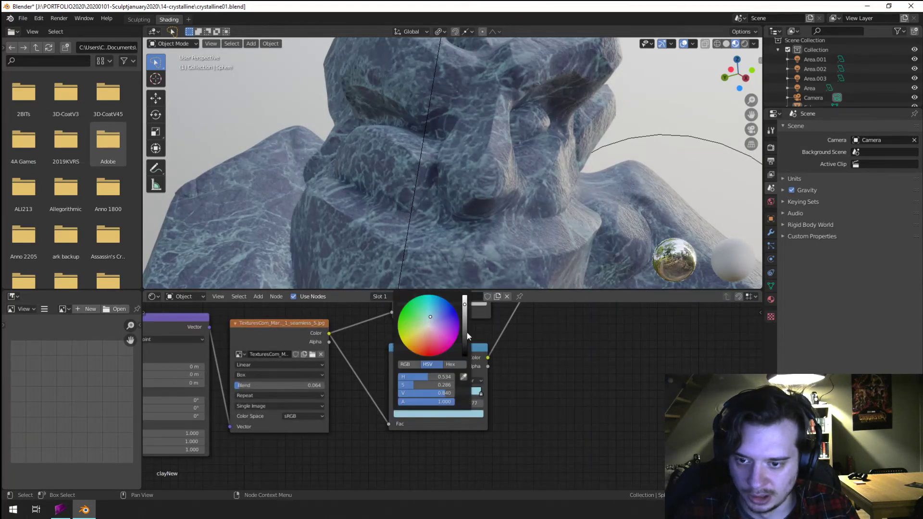
pyautogui.moveTo(464, 304); pyautogui.dragTo(464, 323)
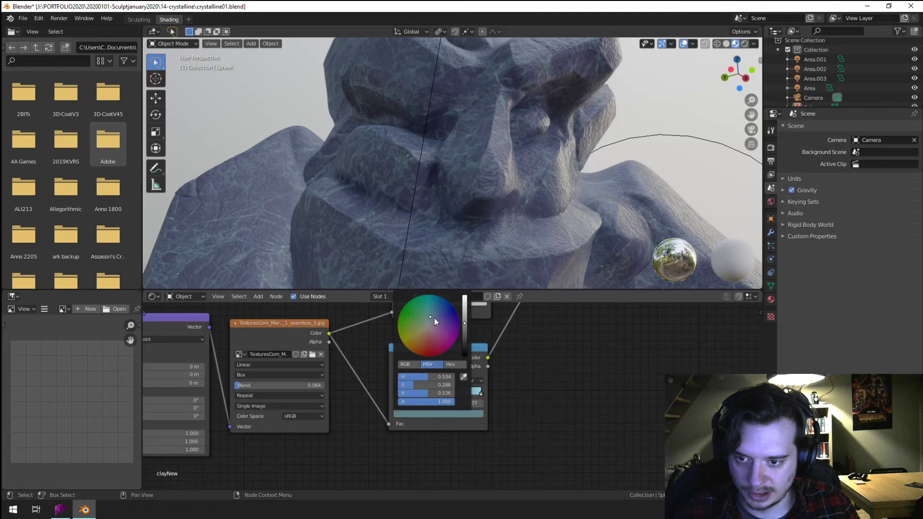
pyautogui.click(433, 315)
pyautogui.moveTo(451, 284)
pyautogui.mouseDown(button='middle')
pyautogui.moveTo(503, 206)
pyautogui.moveTo(433, 210)
pyautogui.moveTo(428, 189)
pyautogui.moveTo(451, 204)
pyautogui.moveTo(510, 196)
pyautogui.mouseUp(button='middle')
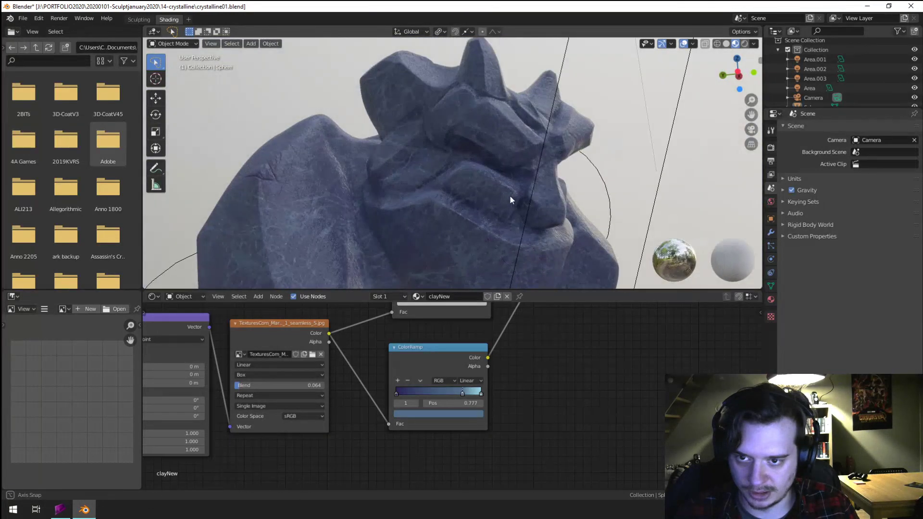
# - Switch the viewport to rendered shading to check the marbled bust under the scene lights
pyautogui.scroll(-2, 509, 196)
pyautogui.moveTo(514, 347); pyautogui.dragTo(498, 426, button='middle')
pyautogui.scroll(-2, 498, 351)
pyautogui.scroll(-3, 538, 193)
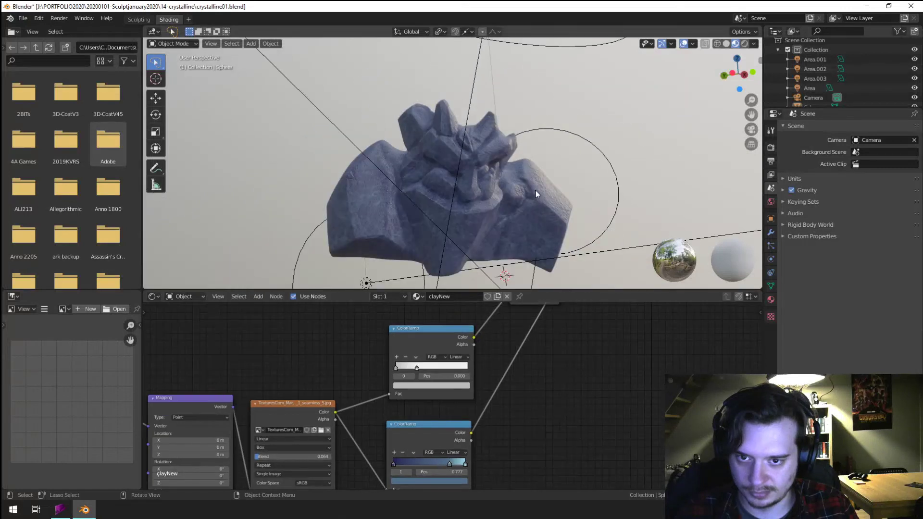
pyautogui.click(745, 44)
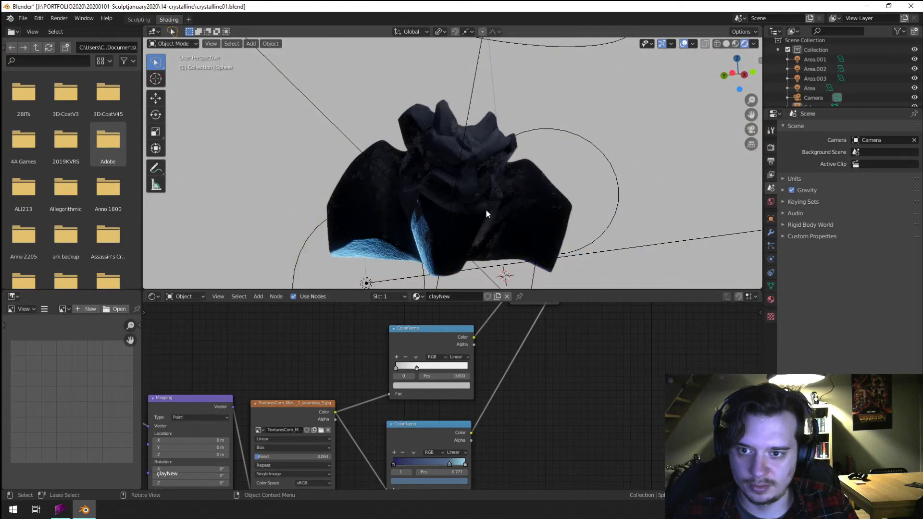
pyautogui.scroll(4, 486, 208)
pyautogui.scroll(-4, 488, 209)
pyautogui.moveTo(464, 236)
pyautogui.mouseDown(button='middle')
pyautogui.moveTo(473, 238)
pyautogui.moveTo(422, 240)
pyautogui.mouseUp(button='middle')
# - Move the blue area light behind the bust to above it, rotate it about 70 degrees toward the bust and resize it
pyautogui.click(388, 224)
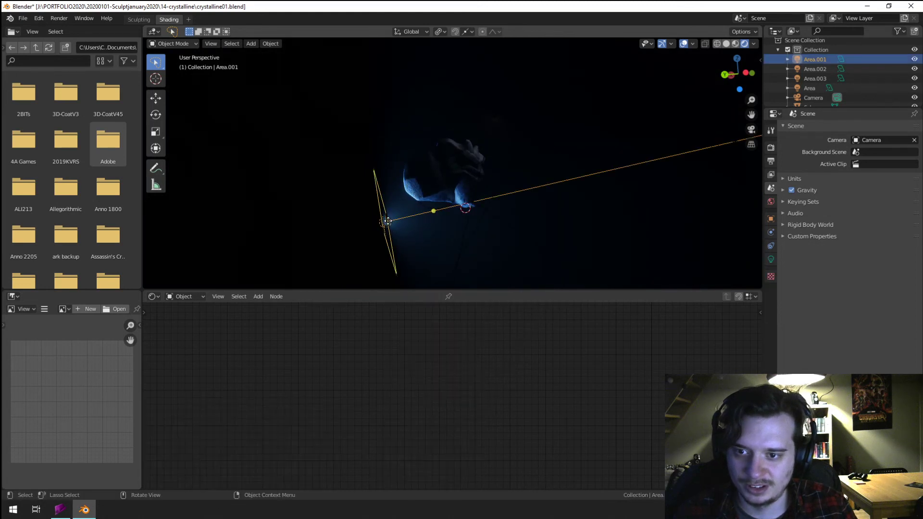
pyautogui.press('g')
pyautogui.press('r')
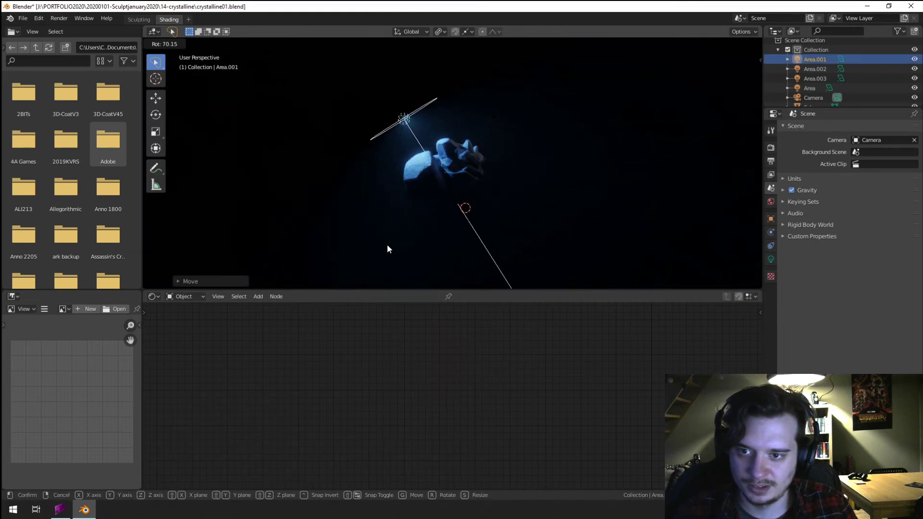
pyautogui.click(388, 247)
pyautogui.press('s')
pyautogui.click(483, 234)
pyautogui.press('KP_0')
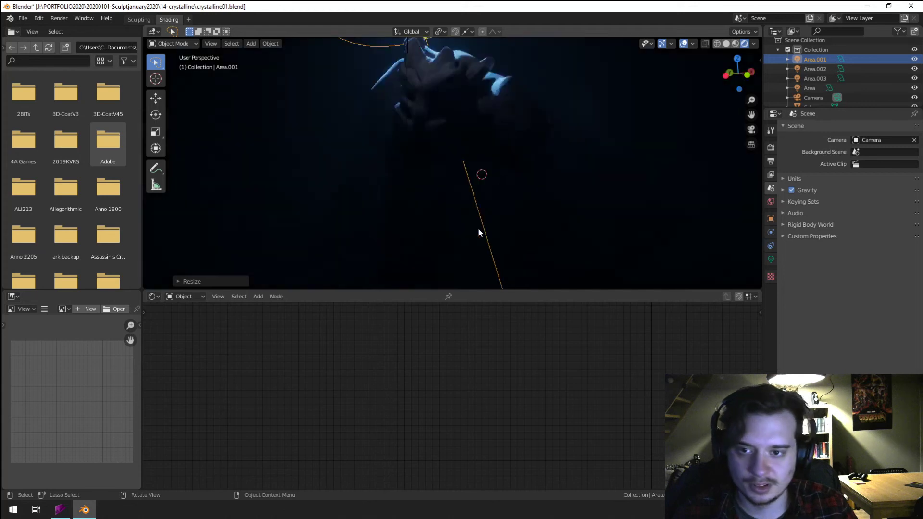
# - Look through the camera and set the render resolution to 1080 by 720 px
pyautogui.moveTo(466, 172)
pyautogui.mouseDown(button='middle')
pyautogui.moveTo(465, 188)
pyautogui.moveTo(512, 157)
pyautogui.moveTo(491, 111)
pyautogui.moveTo(472, 220)
pyautogui.moveTo(488, 206)
pyautogui.mouseUp(button='middle')
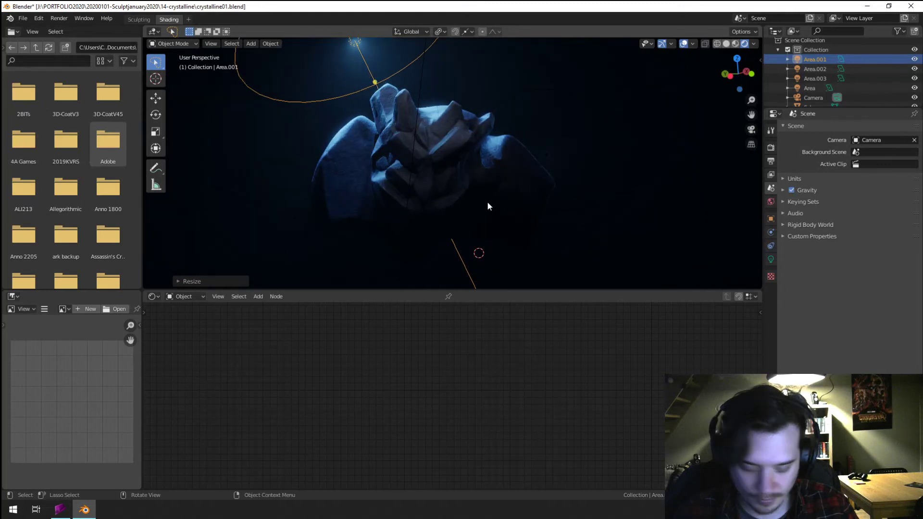
pyautogui.press('KP_0')
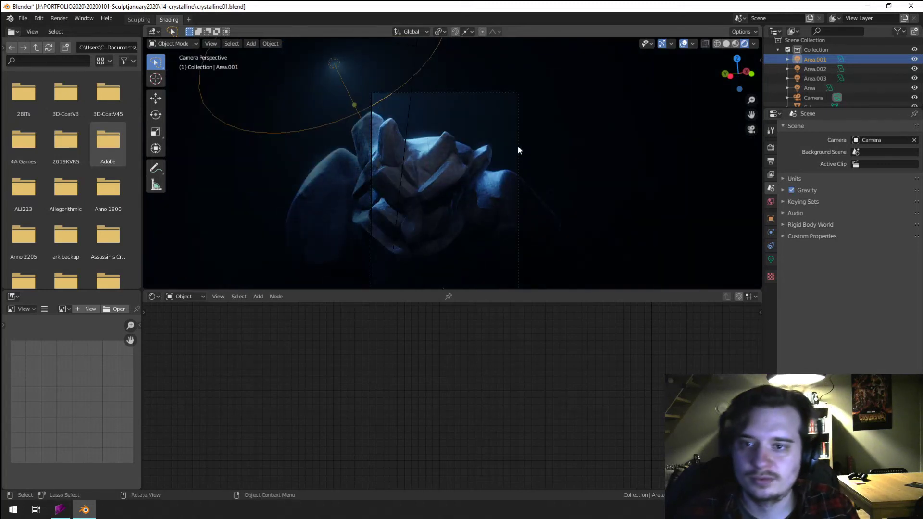
pyautogui.click(518, 150)
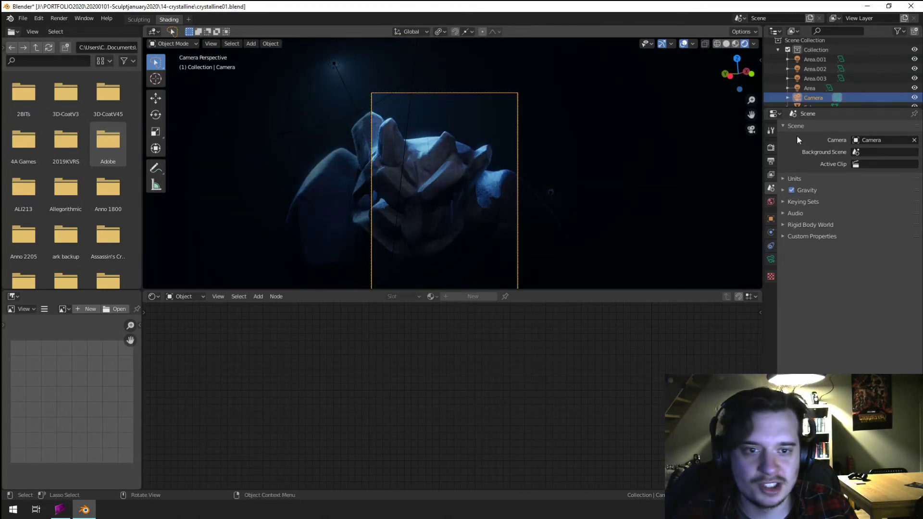
pyautogui.click(771, 147)
pyautogui.click(772, 161)
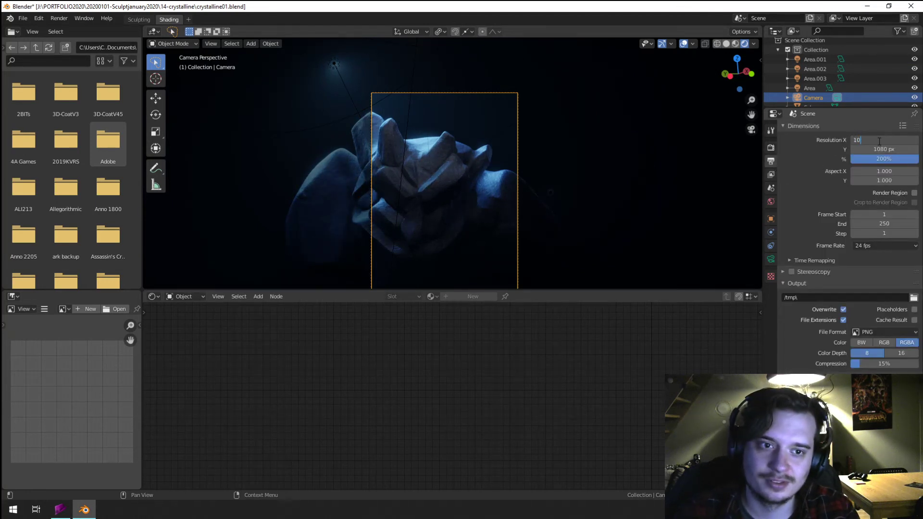
pyautogui.press('Tab')
pyautogui.write('720')
pyautogui.press('Return')
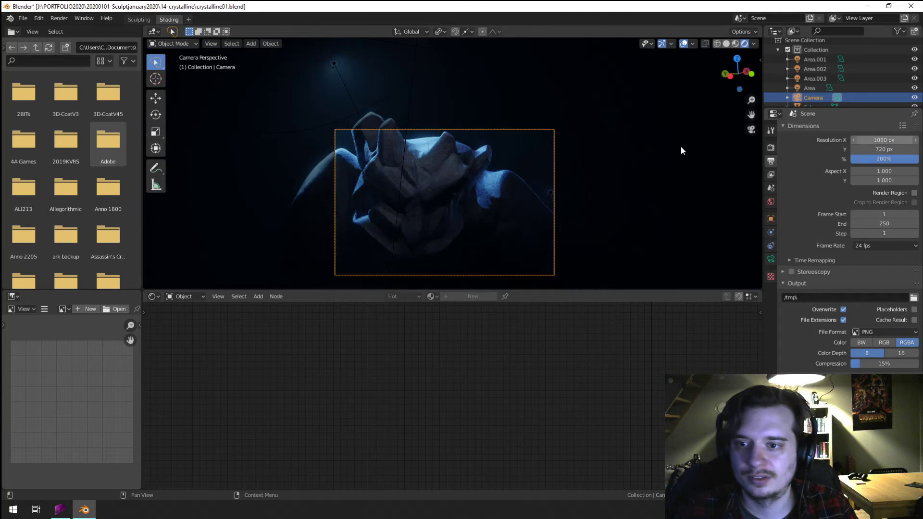
# - Move the camera so the whole bust, including both shoulders, fits near the middle of the landscape frame
pyautogui.press('g')
pyautogui.click(541, 69)
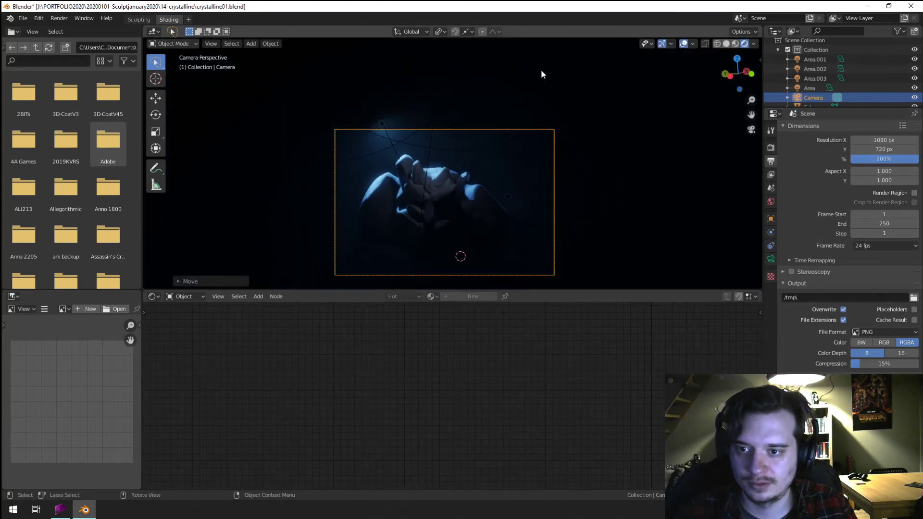
pyautogui.press('g')
pyautogui.click(507, 86)
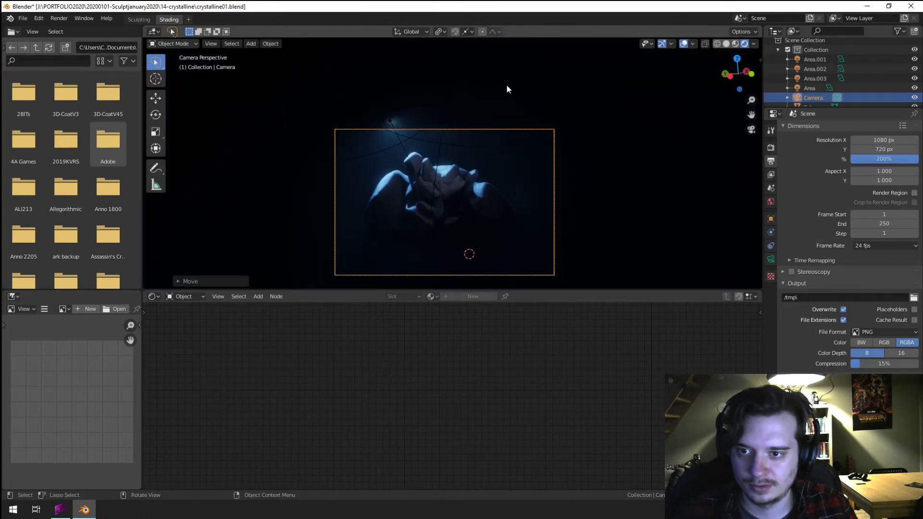
# - Place the white area light above the bust's right shoulder, angled toward the bust, and shift the blue area light slightly left and down
pyautogui.click(462, 142)
pyautogui.press('g')
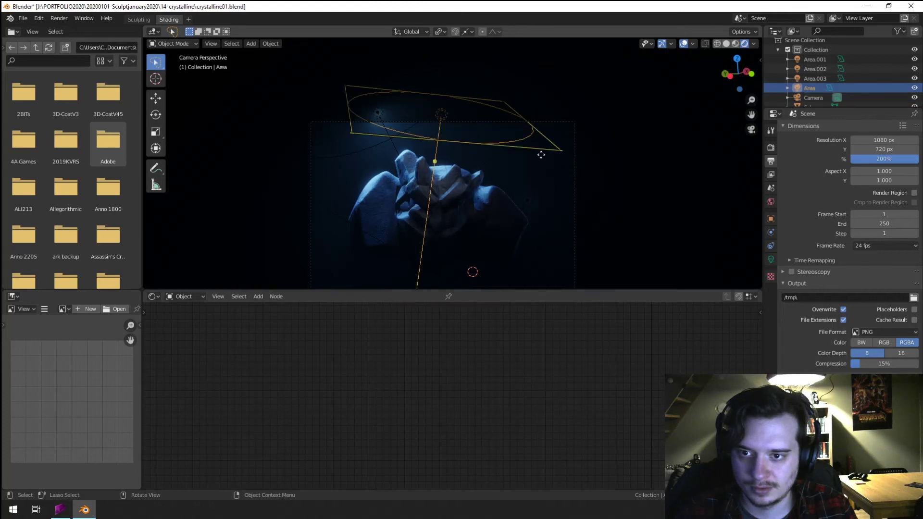
pyautogui.click(580, 154)
pyautogui.press('r')
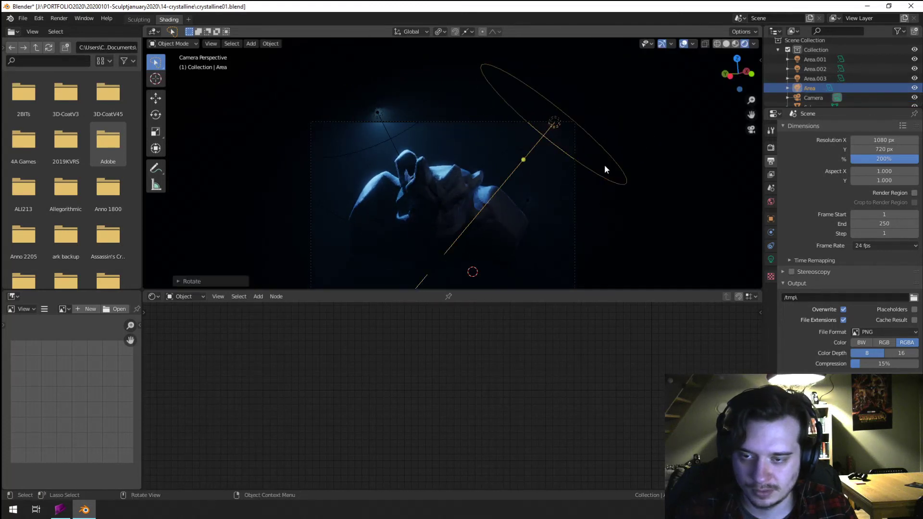
pyautogui.click(605, 165)
pyautogui.press('g')
pyautogui.click(587, 186)
pyautogui.click(326, 166)
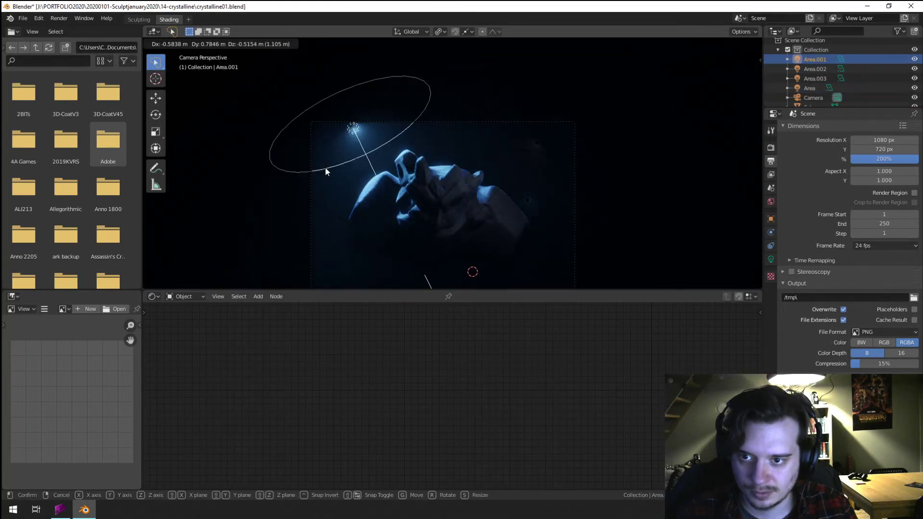
pyautogui.click(559, 243)
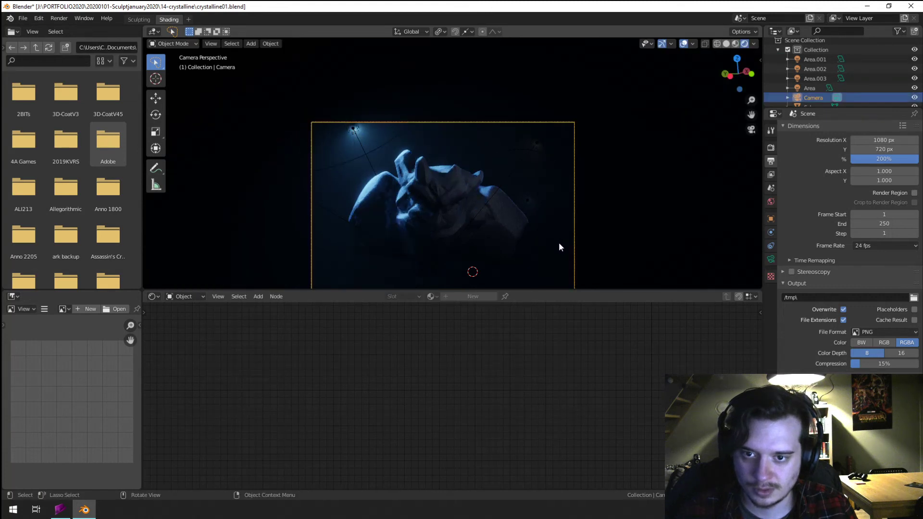
# - Rotate the area light at the bust's lower right freely to aim it up at the bust, and enlarge it
pyautogui.click(531, 246)
pyautogui.press('r')
pyautogui.press('r')
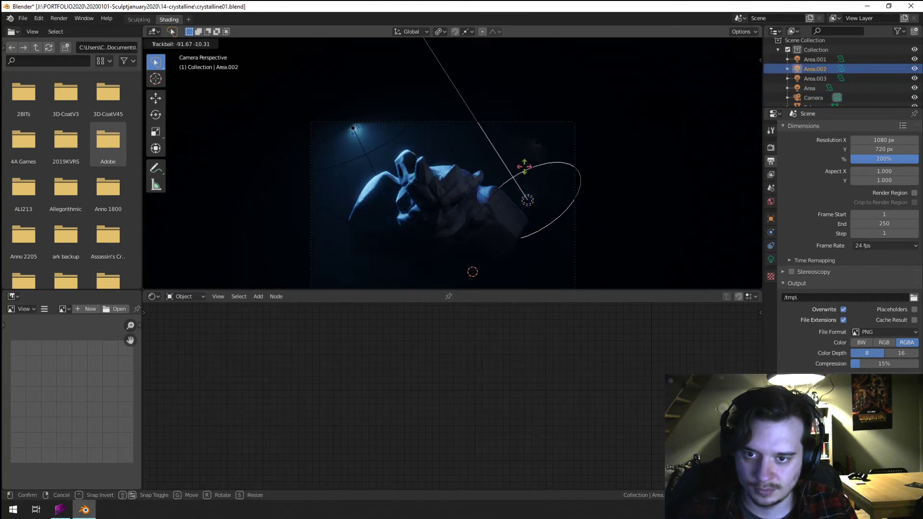
pyautogui.click(530, 192)
pyautogui.press('s')
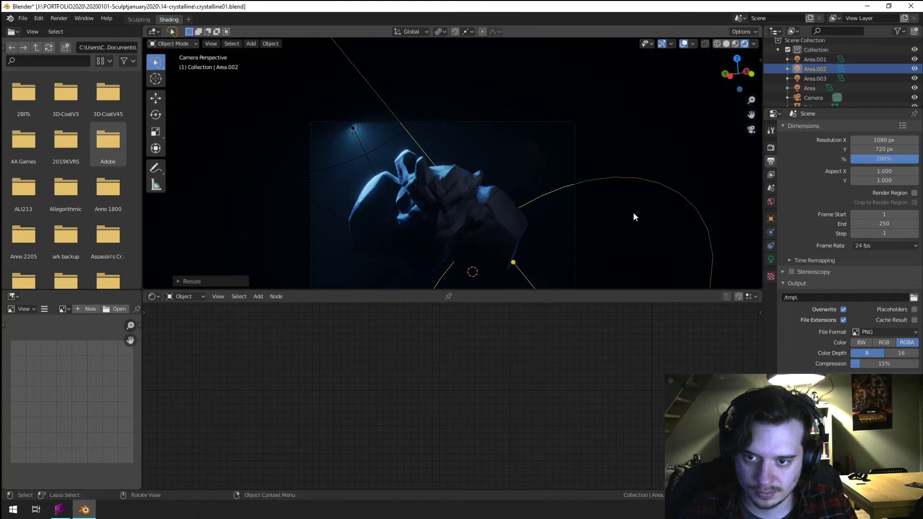
# - Change the lower right area light's color to pale cyan-green and set its power to 496 W
pyautogui.click(777, 250)
pyautogui.click(771, 259)
pyautogui.click(873, 180)
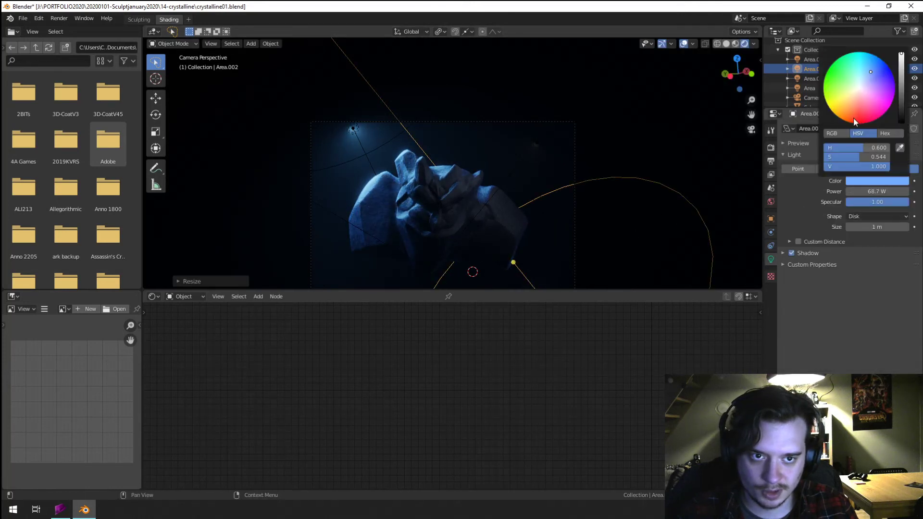
pyautogui.moveTo(871, 72)
pyautogui.mouseDown()
pyautogui.moveTo(844, 77)
pyautogui.moveTo(852, 83)
pyautogui.mouseUp()
pyautogui.moveTo(852, 192); pyautogui.dragTo(904, 191)
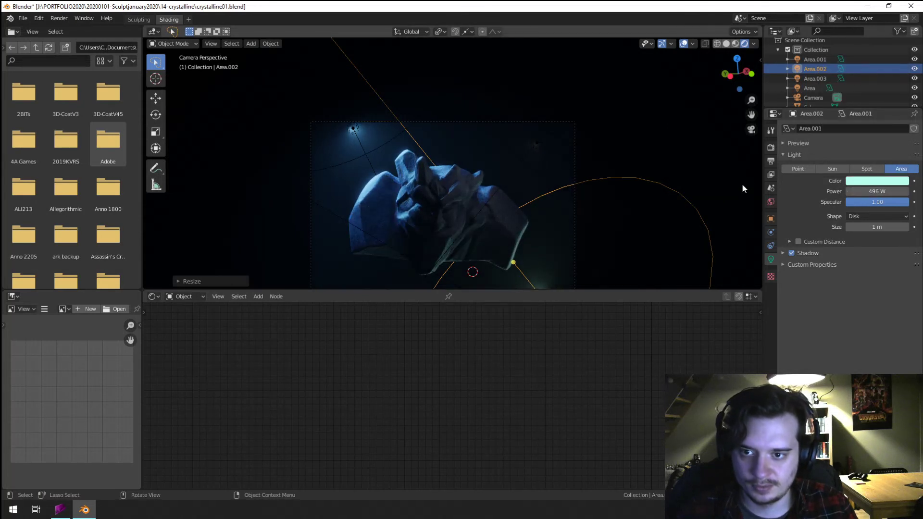
# - In the bust's clayNew material, link the clay image texture's Color output to the Bump node's Height input
pyautogui.click(527, 166)
pyautogui.scroll(5, 447, 217)
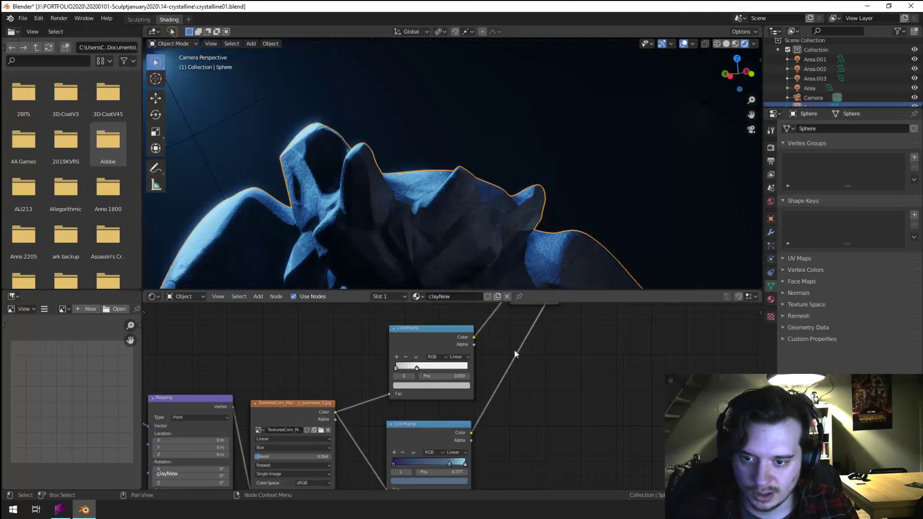
pyautogui.press('Home')
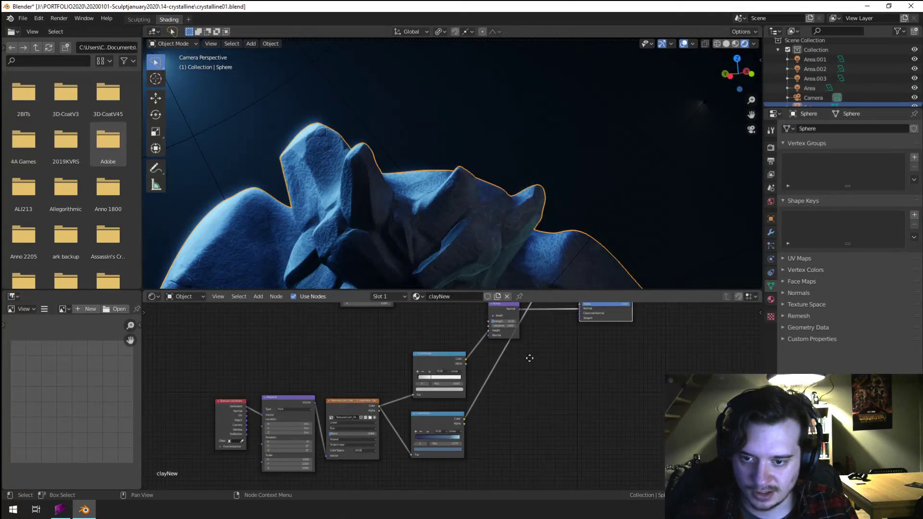
pyautogui.scroll(1, 449, 408)
pyautogui.moveTo(431, 352); pyautogui.dragTo(461, 441)
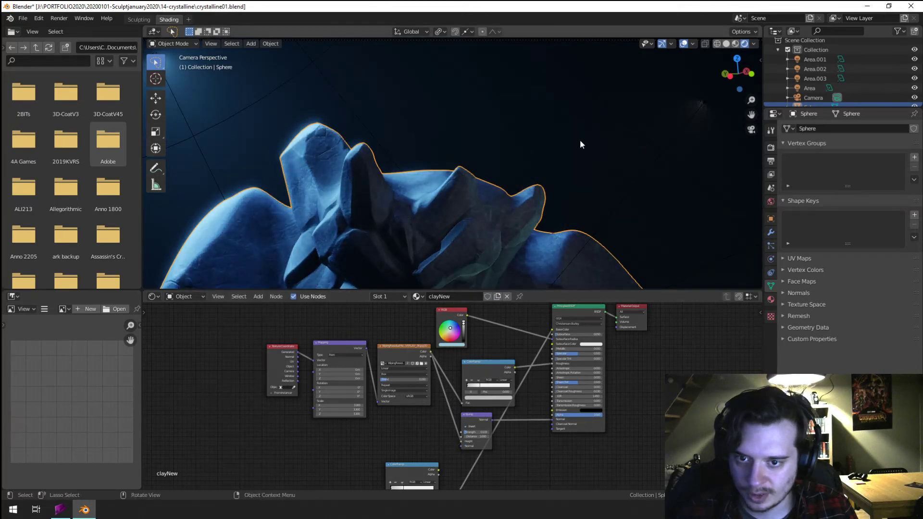
# - Darken the middle stop of the blue marble ColorRamp slightly
pyautogui.moveTo(580, 144)
pyautogui.mouseDown(button='middle')
pyautogui.moveTo(553, 212)
pyautogui.moveTo(524, 138)
pyautogui.moveTo(457, 208)
pyautogui.moveTo(512, 402)
pyautogui.moveTo(560, 433)
pyautogui.moveTo(566, 371)
pyautogui.mouseUp(button='middle')
pyautogui.scroll(3, 567, 385)
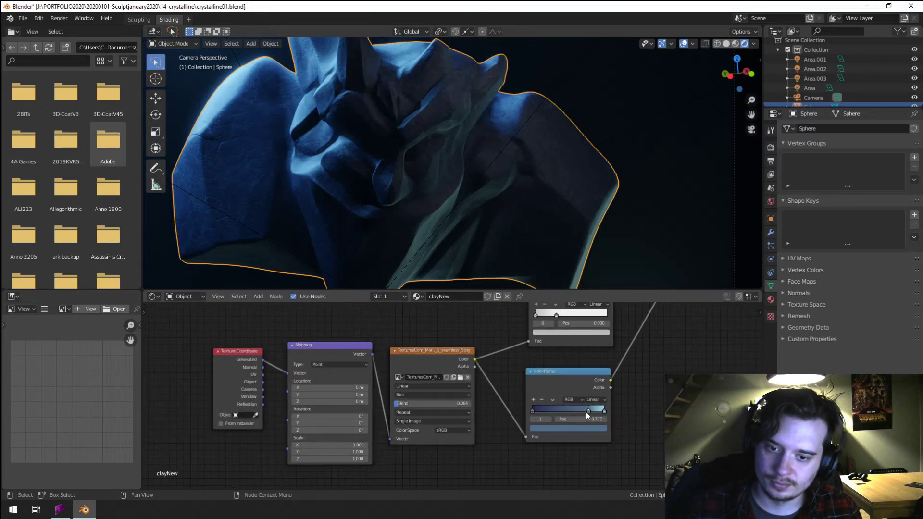
pyautogui.click(572, 428)
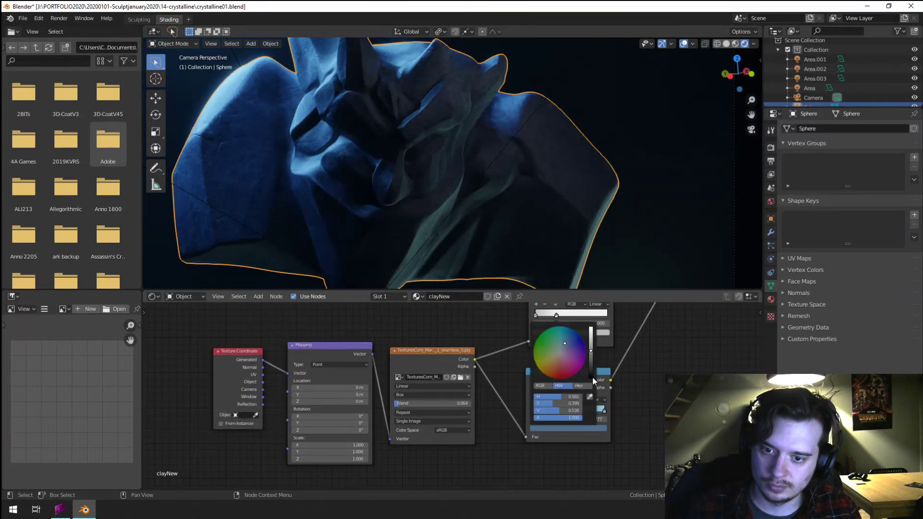
pyautogui.moveTo(590, 355); pyautogui.dragTo(591, 361)
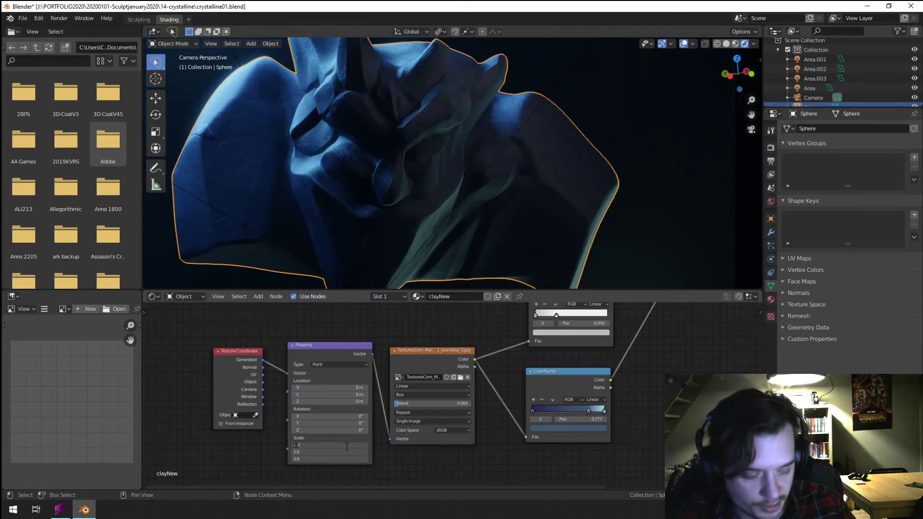
# - Set the marble texture's Mapping scale to 0.7 on X, Y and Z
pyautogui.write('.7')
pyautogui.press('Return')
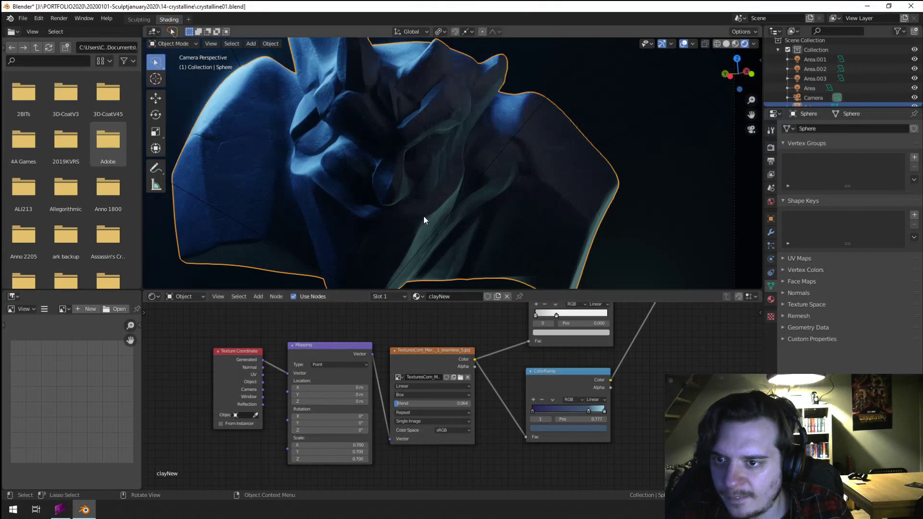
pyautogui.scroll(-5, 423, 215)
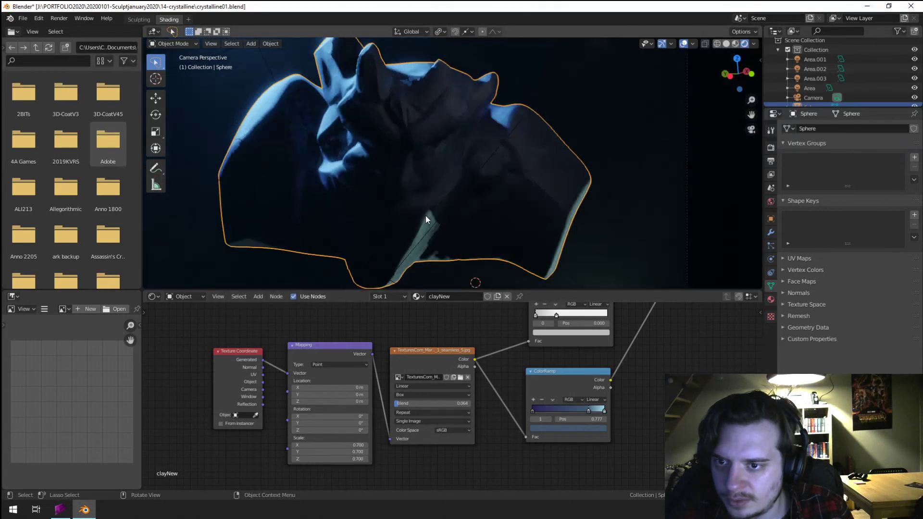
# - Move the white area light about 2.6 m to the front of the bust and rotate it about 47 degrees toward the face
pyautogui.click(521, 183)
pyautogui.moveTo(512, 151); pyautogui.dragTo(595, 177, button='middle')
pyautogui.press('g')
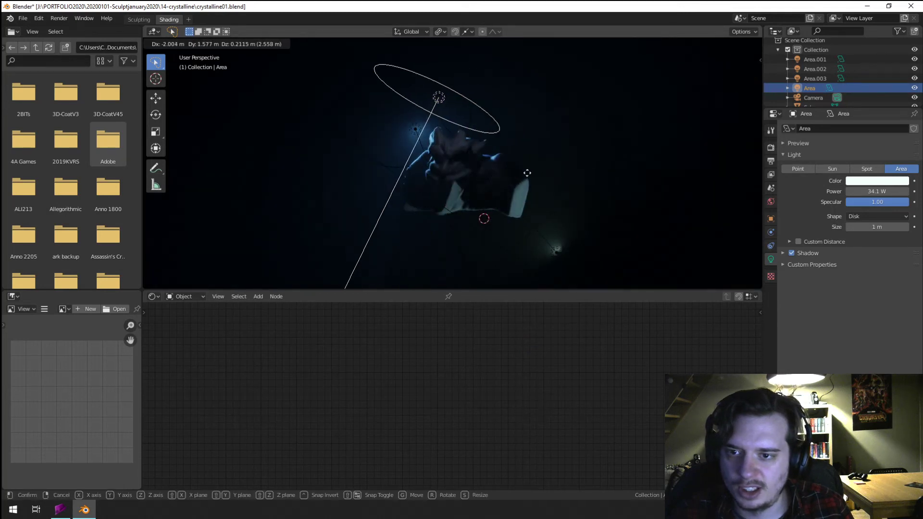
pyautogui.click(525, 174)
pyautogui.moveTo(427, 186); pyautogui.dragTo(339, 185, button='middle')
pyautogui.press('r')
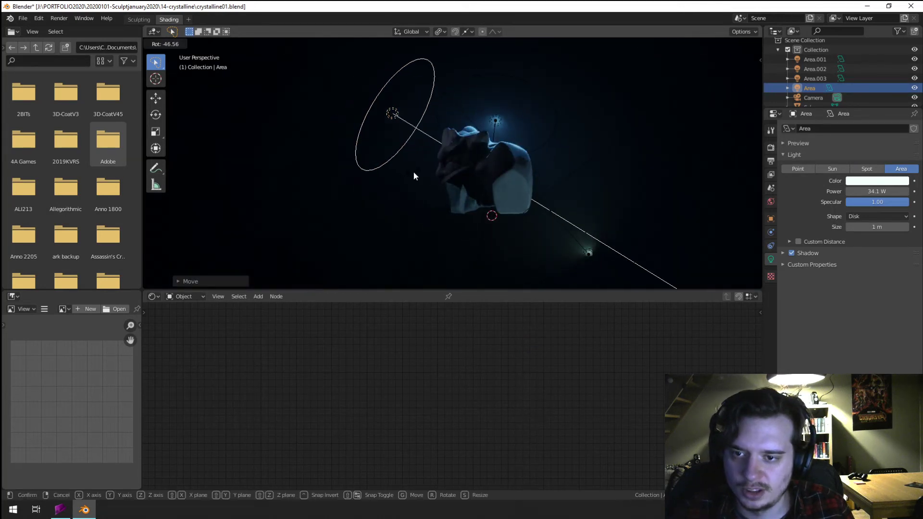
pyautogui.click(413, 172)
pyautogui.press('KP_0')
pyautogui.scroll(6, 443, 166)
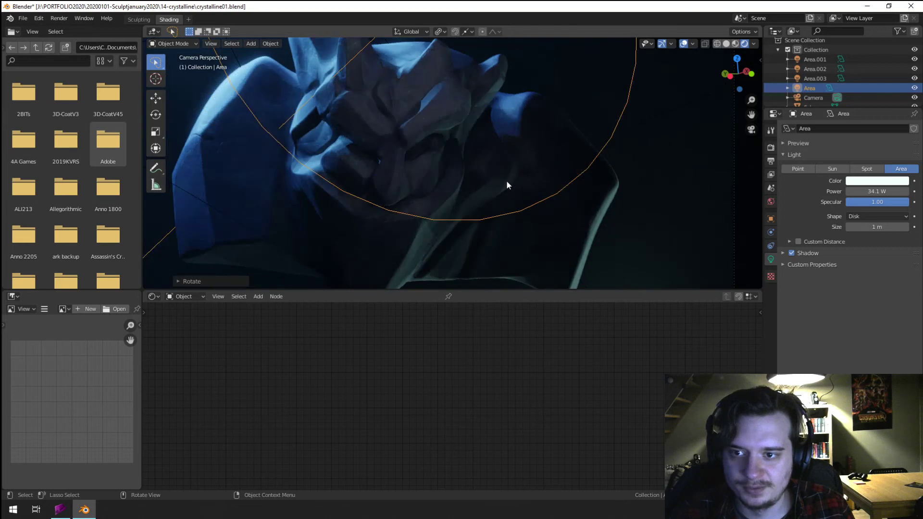
# - Re-aim the white area light freely from the camera view and move it up and right of the bust
pyautogui.scroll(-5, 507, 186)
pyautogui.press('r')
pyautogui.press('r')
pyautogui.click(542, 126)
pyautogui.press('g')
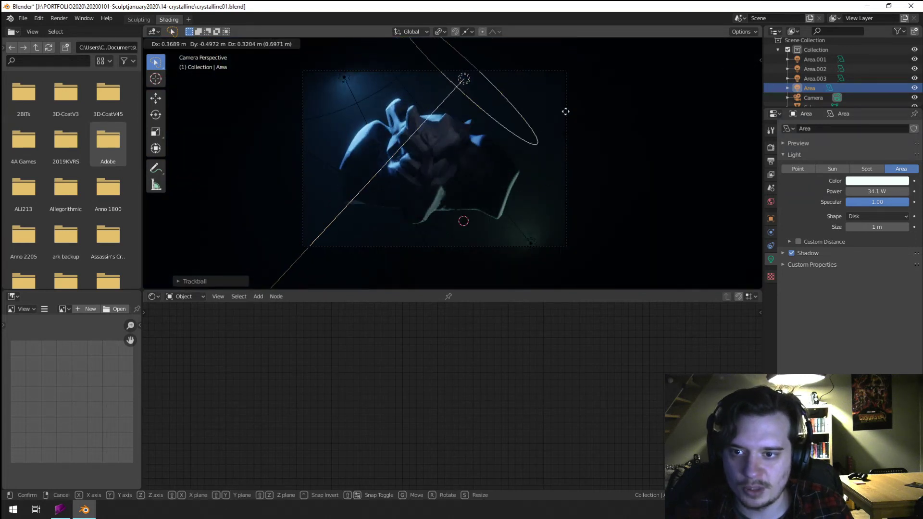
pyautogui.click(601, 92)
# - Raise the white area light's power to 356.6 W and inspect the bust's surface in close-up
pyautogui.moveTo(860, 192); pyautogui.dragTo(895, 191)
pyautogui.scroll(5, 486, 185)
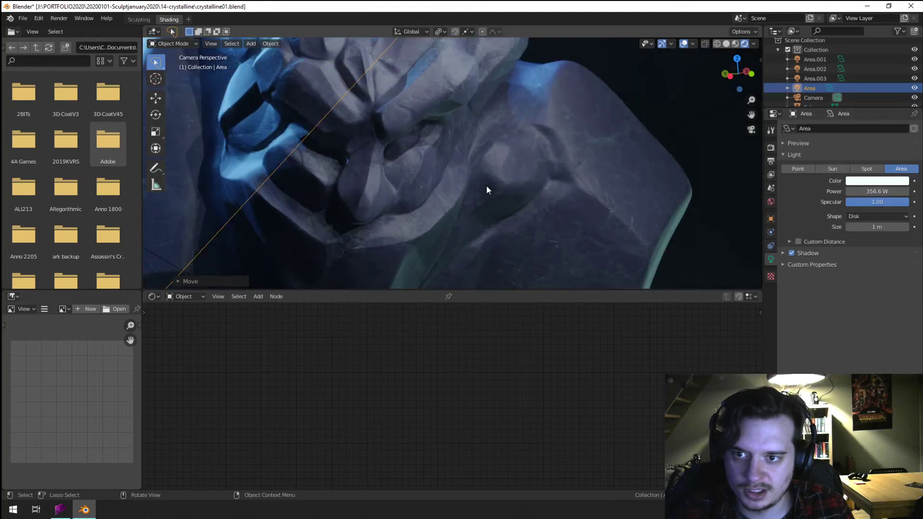
pyautogui.scroll(-5, 484, 186)
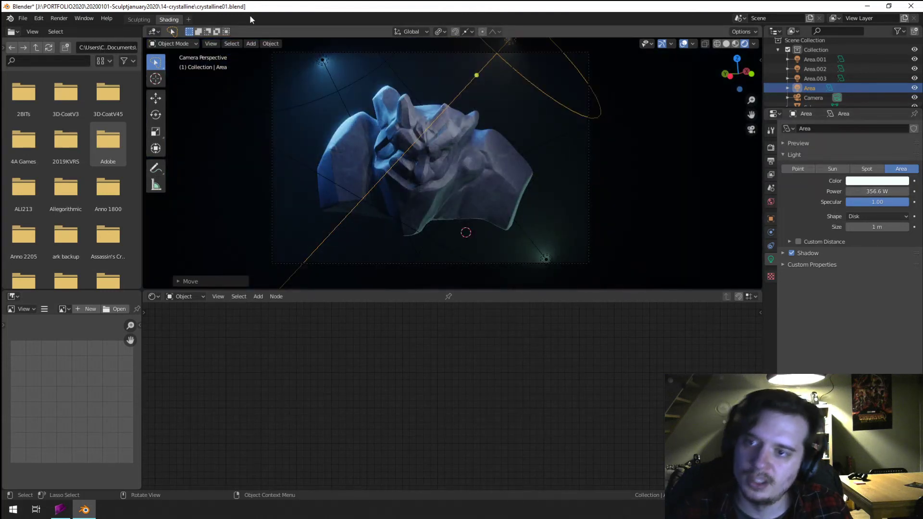
# - Move the blue area light farther up and left so its source sits outside the camera frame
pyautogui.click(343, 94)
pyautogui.press('g')
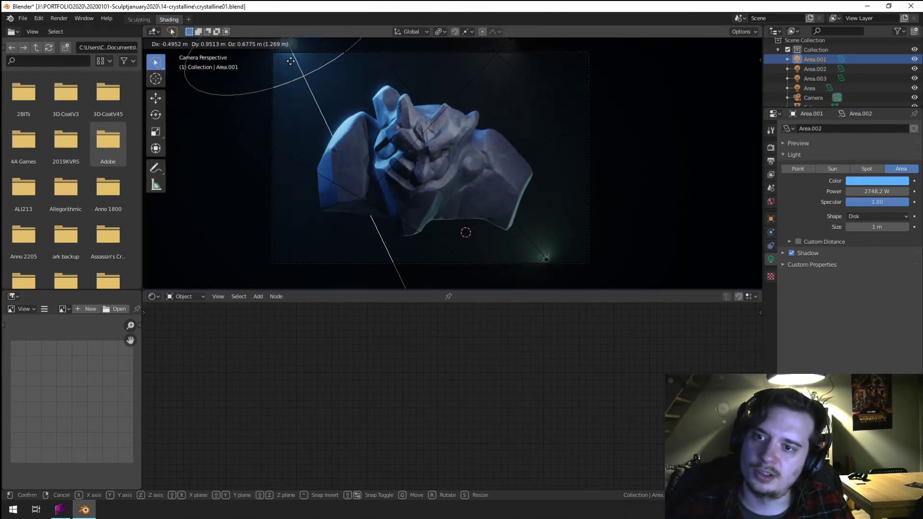
pyautogui.click(323, 73)
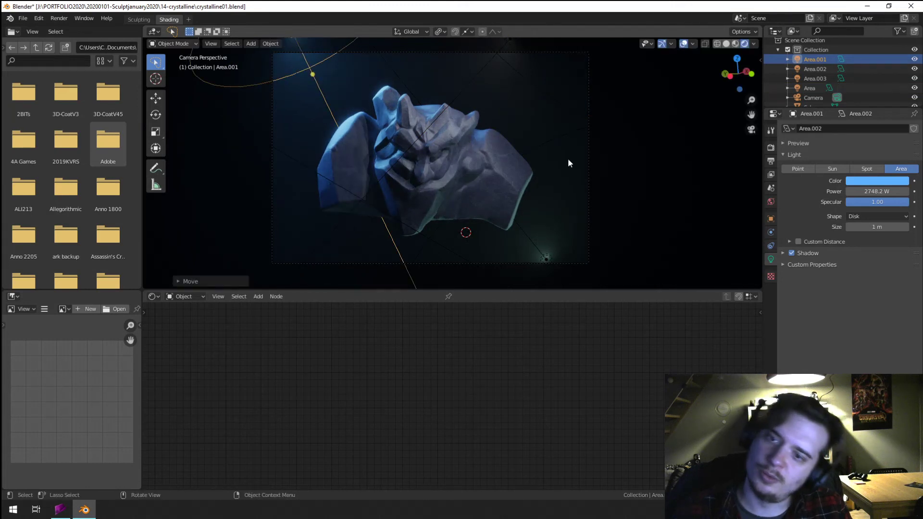
# - Move the cyan-green area light down and right so its source lies outside the camera frame
pyautogui.click(540, 261)
pyautogui.click(546, 256)
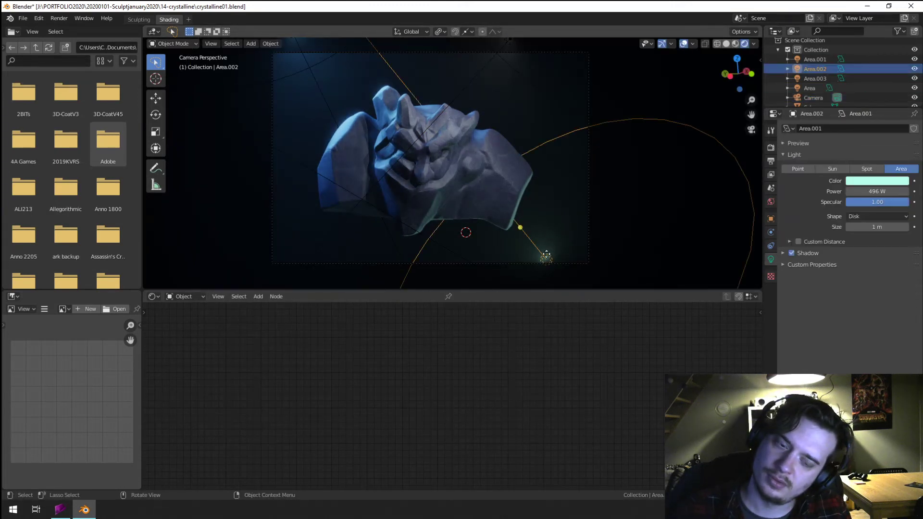
pyautogui.press('g')
pyautogui.click(583, 274)
# - Move the camera about 1 m closer to the bust along its local Z axis and shift it slightly downward
pyautogui.click(588, 242)
pyautogui.press('g')
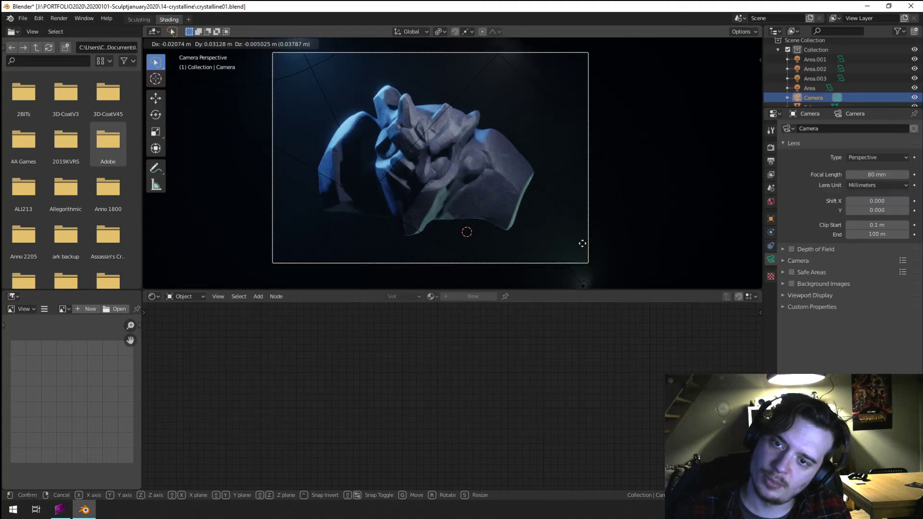
pyautogui.press('z')
pyautogui.press('z')
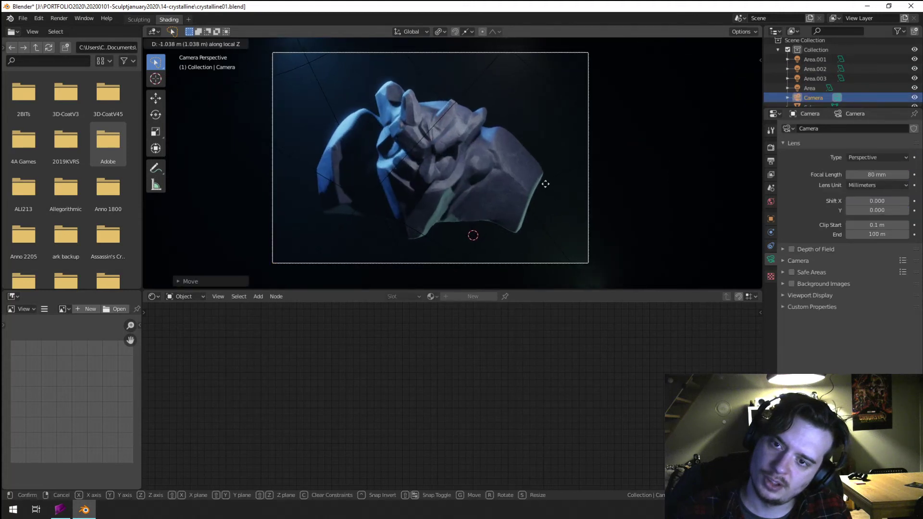
pyautogui.press('z')
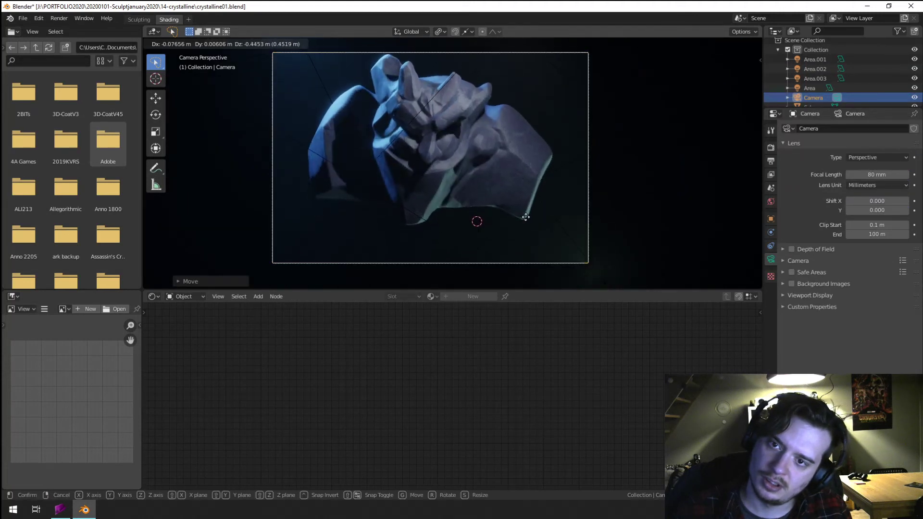
# - Rotate the camera freely to tilt its view, and shift it to recentre the whole bust in the frame
pyautogui.press('r')
pyautogui.press('r')
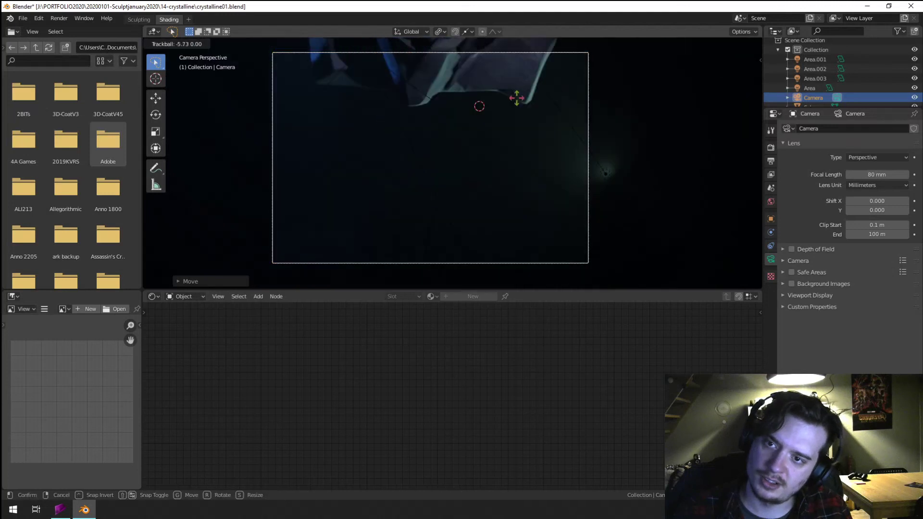
pyautogui.click(513, 116)
pyautogui.press('g')
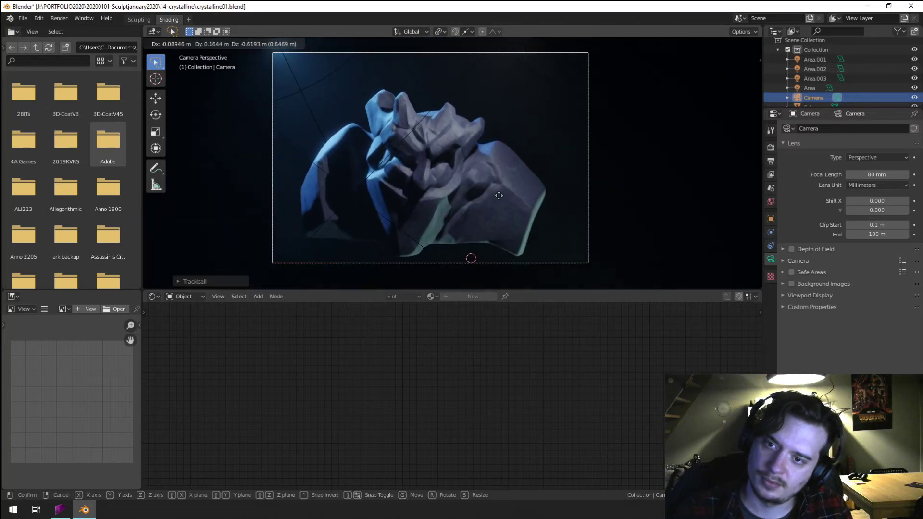
pyautogui.click(498, 166)
# - Nudge the camera slightly to refine the framing while checking the bust's surface in close-up
pyautogui.scroll(5, 498, 166)
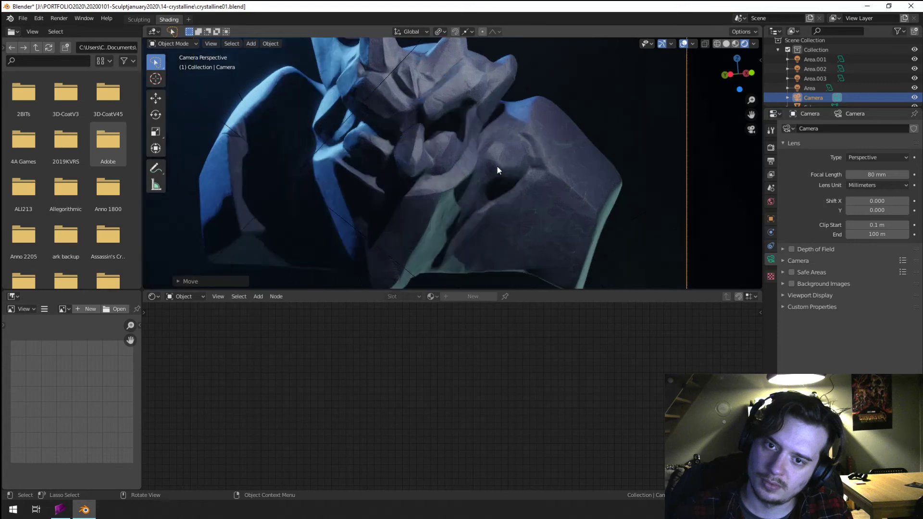
pyautogui.scroll(2, 497, 166)
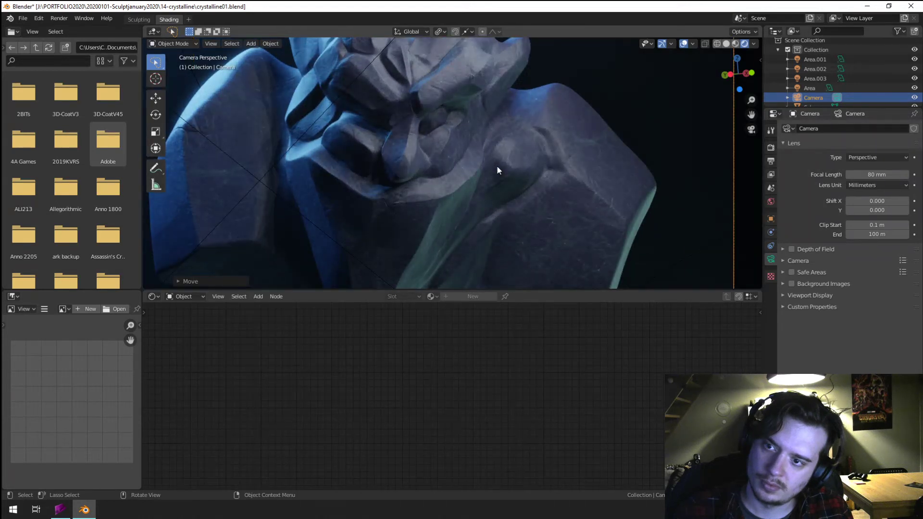
pyautogui.press('g')
pyautogui.click(489, 167)
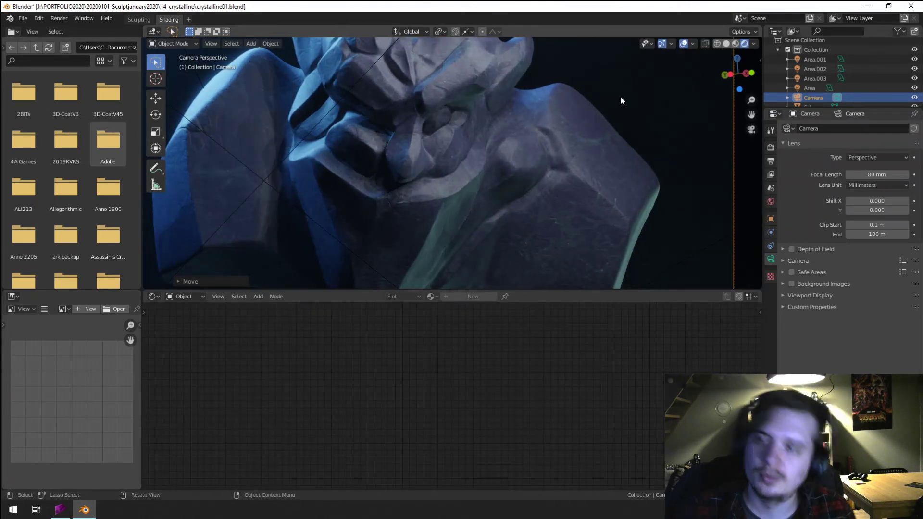
pyautogui.scroll(-5, 609, 98)
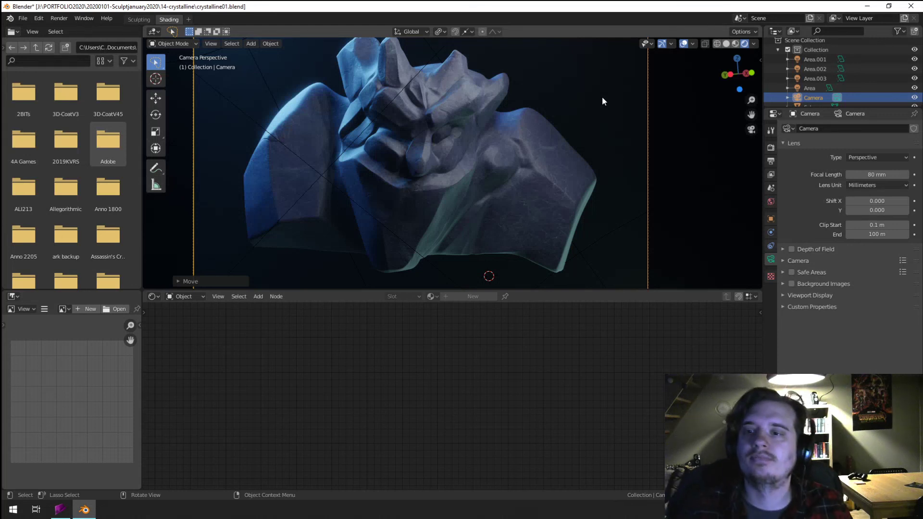
# - Select the bust and raise Transmission to 1.000 on its clayNew material's Principled BSDF node
pyautogui.click(495, 209)
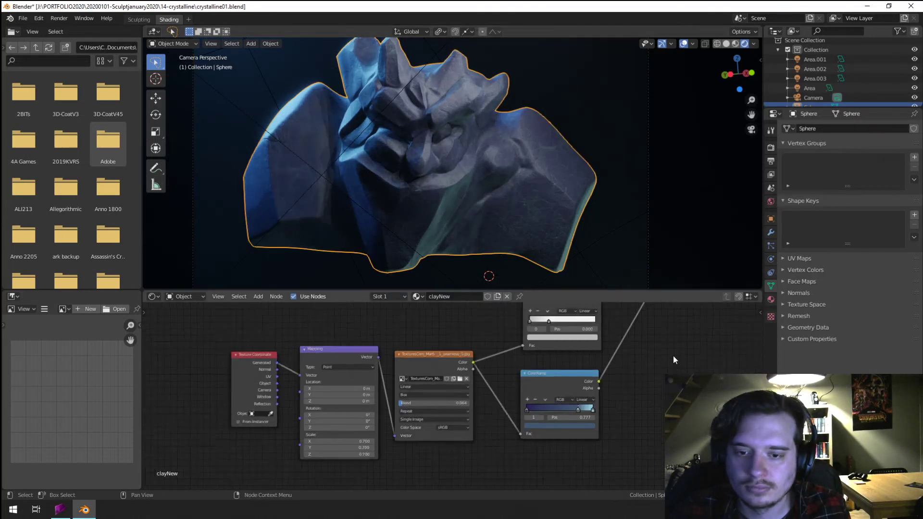
pyautogui.scroll(3, 489, 441)
pyautogui.moveTo(605, 390); pyautogui.dragTo(595, 426, button='middle')
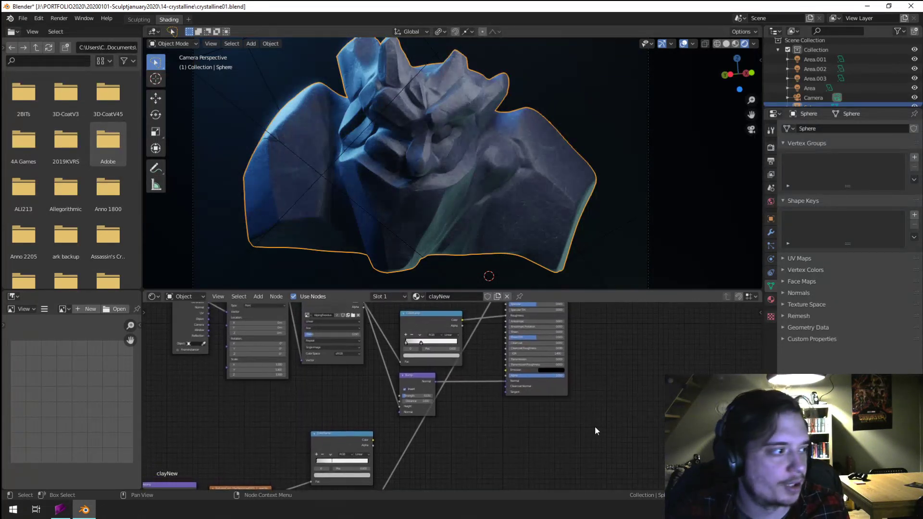
pyautogui.scroll(4, 626, 397)
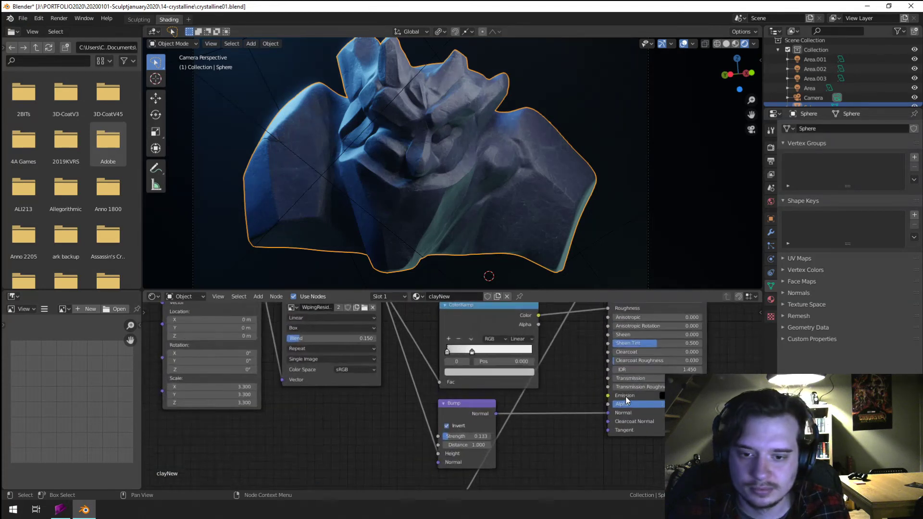
pyautogui.moveTo(582, 391); pyautogui.dragTo(414, 400, button='middle')
pyautogui.scroll(2, 493, 405)
pyautogui.scroll(-1, 438, 392)
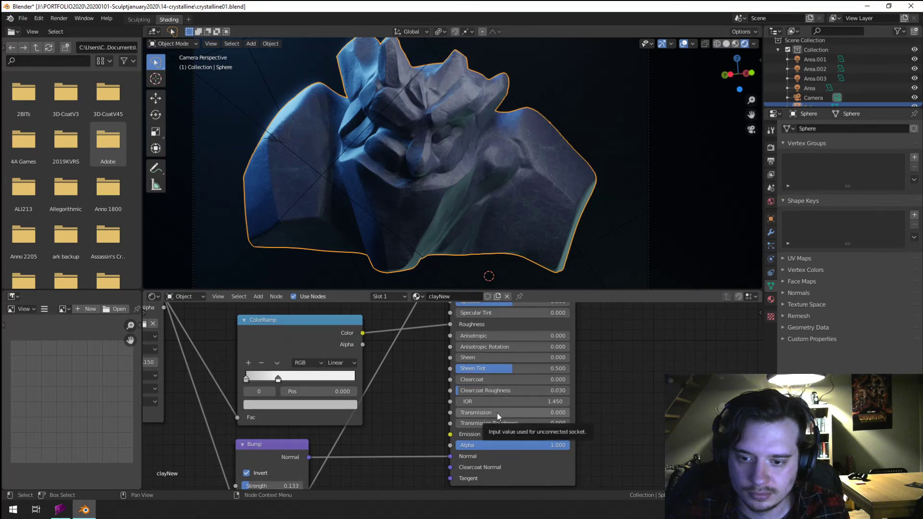
pyautogui.moveTo(497, 413); pyautogui.dragTo(569, 412)
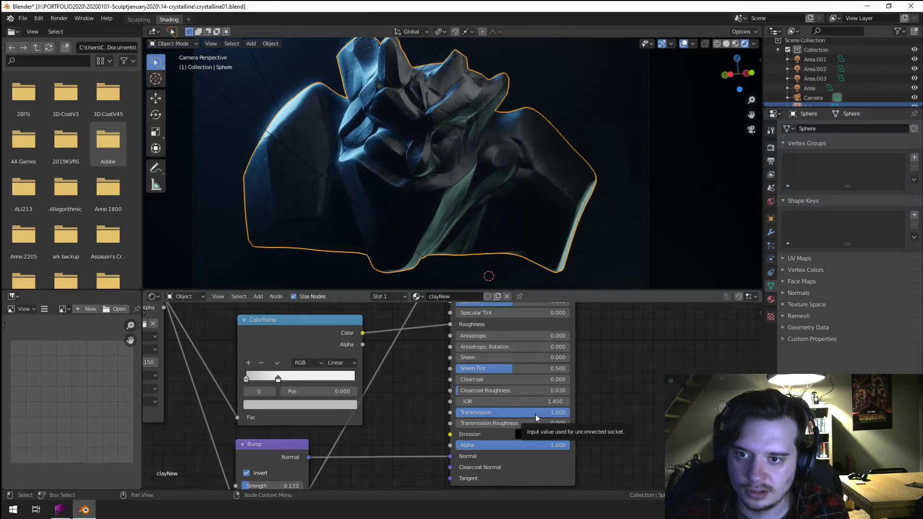
pyautogui.moveTo(535, 413)
pyautogui.mouseDown()
pyautogui.moveTo(471, 413)
pyautogui.moveTo(568, 413)
pyautogui.mouseUp()
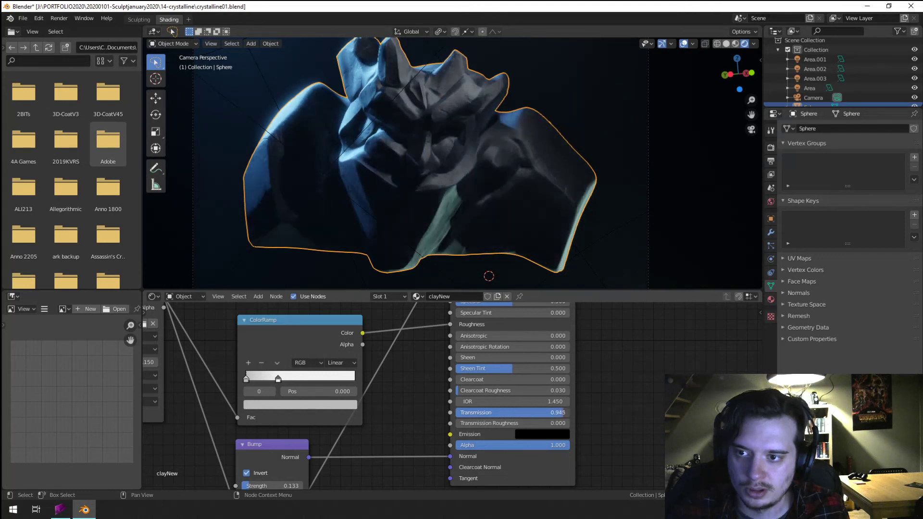
# - Enable Refraction for Eevee's Screen Space Reflections and bring up the clayNew material's settings
pyautogui.click(771, 146)
pyautogui.click(816, 236)
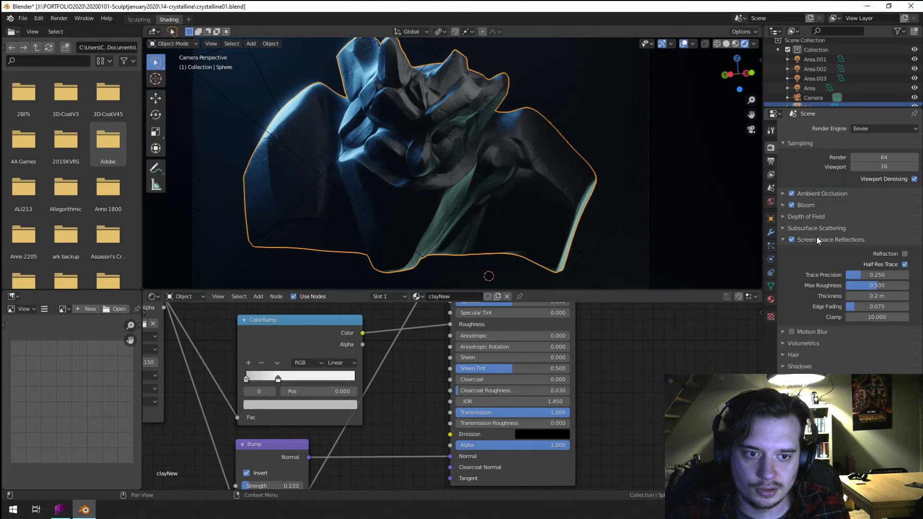
pyautogui.click(904, 254)
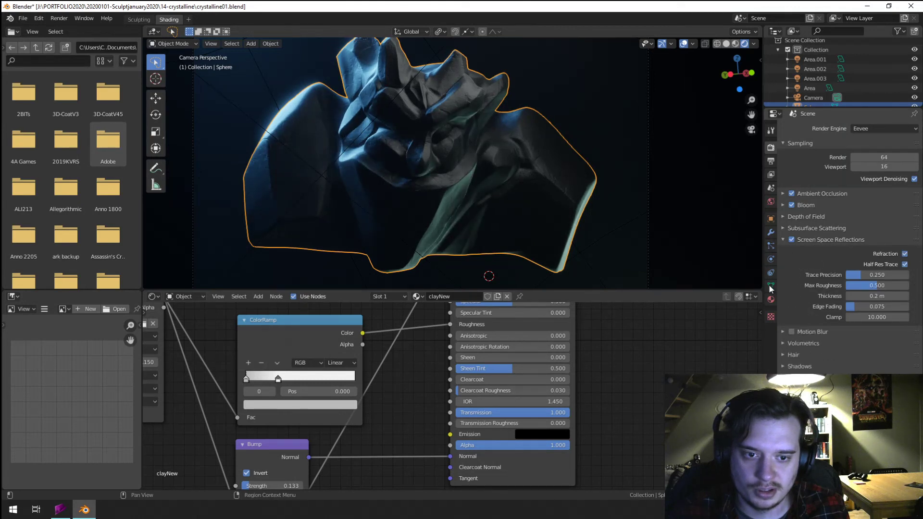
pyautogui.click(770, 299)
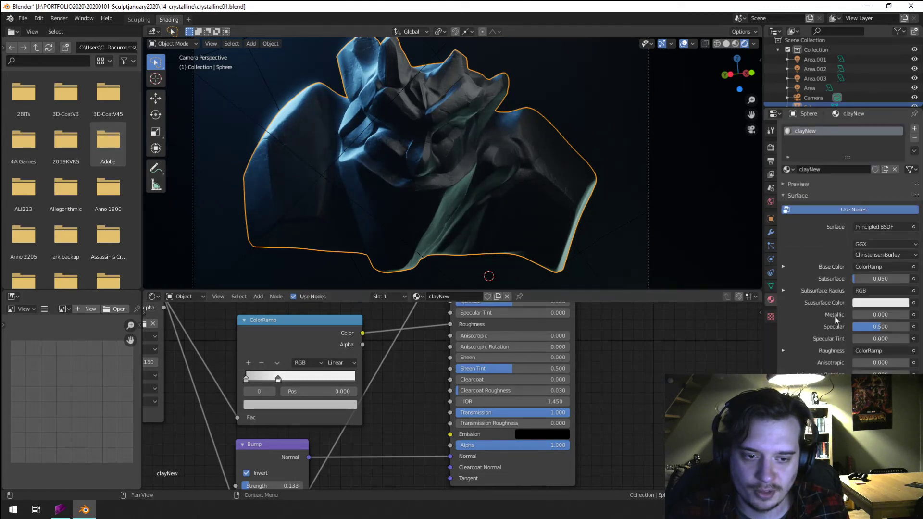
pyautogui.scroll(-5, 823, 322)
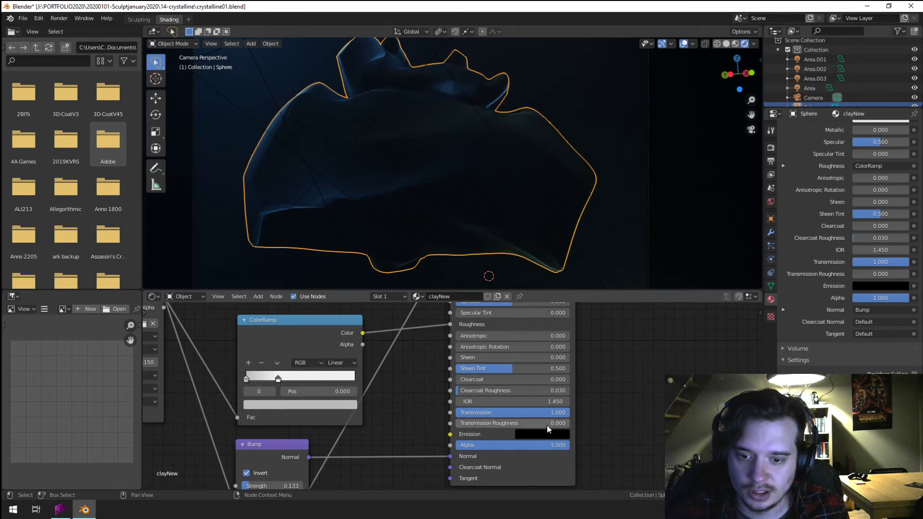
# - Try Transmission at 0.073, check the bust from other angles and the camera view, and reset the value to 0
pyautogui.moveTo(547, 413)
pyautogui.mouseDown()
pyautogui.moveTo(432, 414)
pyautogui.moveTo(469, 414)
pyautogui.mouseUp()
pyautogui.moveTo(569, 220)
pyautogui.mouseDown(button='middle')
pyautogui.moveTo(474, 206)
pyautogui.moveTo(523, 202)
pyautogui.moveTo(571, 212)
pyautogui.moveTo(444, 221)
pyautogui.moveTo(213, 199)
pyautogui.moveTo(194, 206)
pyautogui.mouseUp(button='middle')
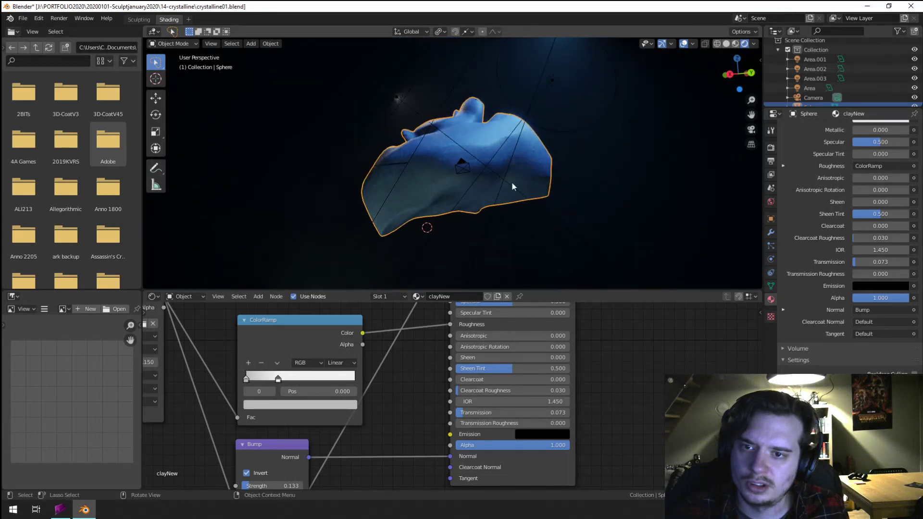
pyautogui.moveTo(512, 186); pyautogui.dragTo(377, 192, button='middle')
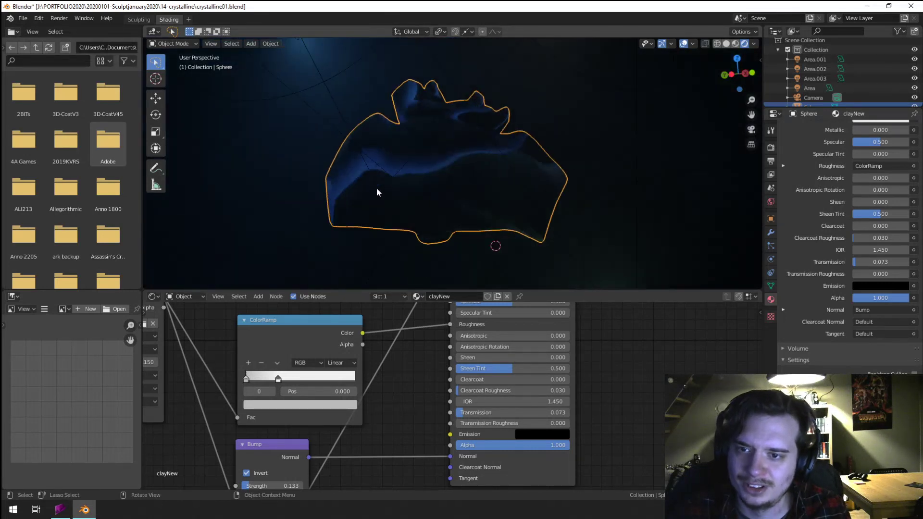
pyautogui.press('KP_0')
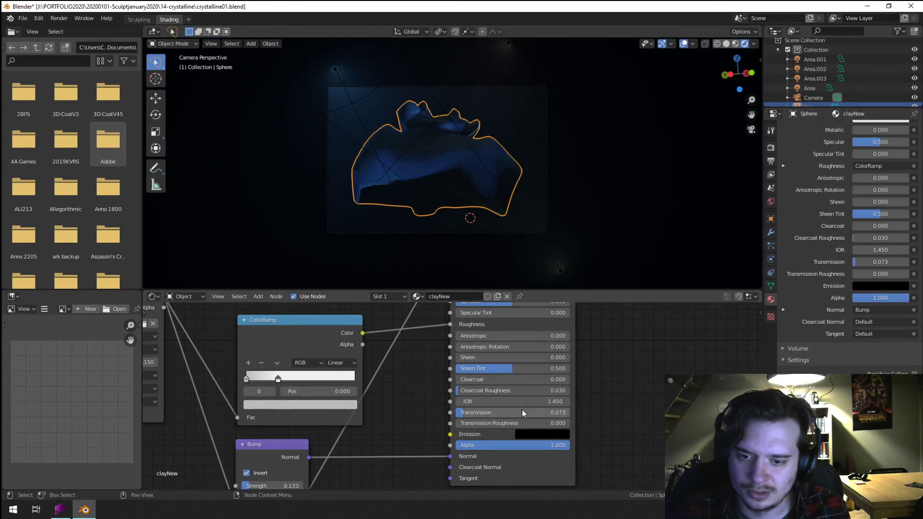
pyautogui.press('BackSpace')
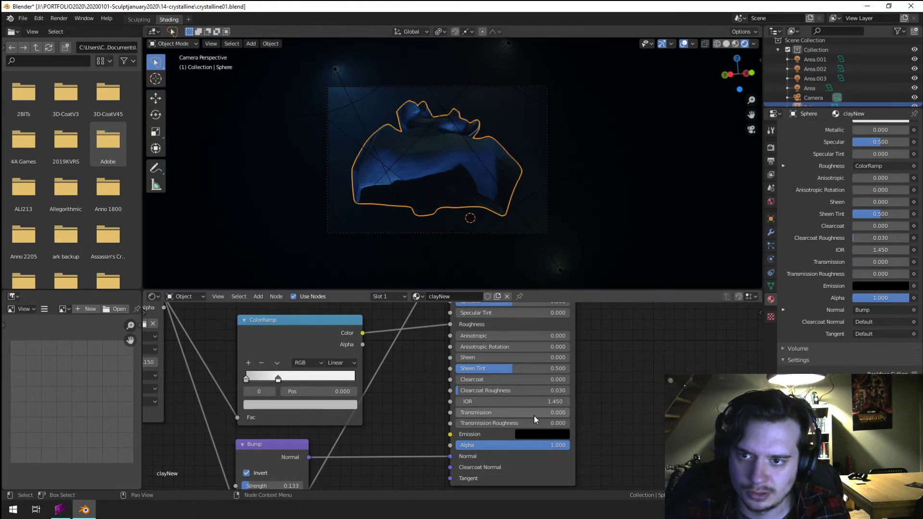
# - Try Transmission at 0.382, inspect the bust in close-up, and raise the value to 0.491
pyautogui.moveTo(535, 414); pyautogui.dragTo(578, 415)
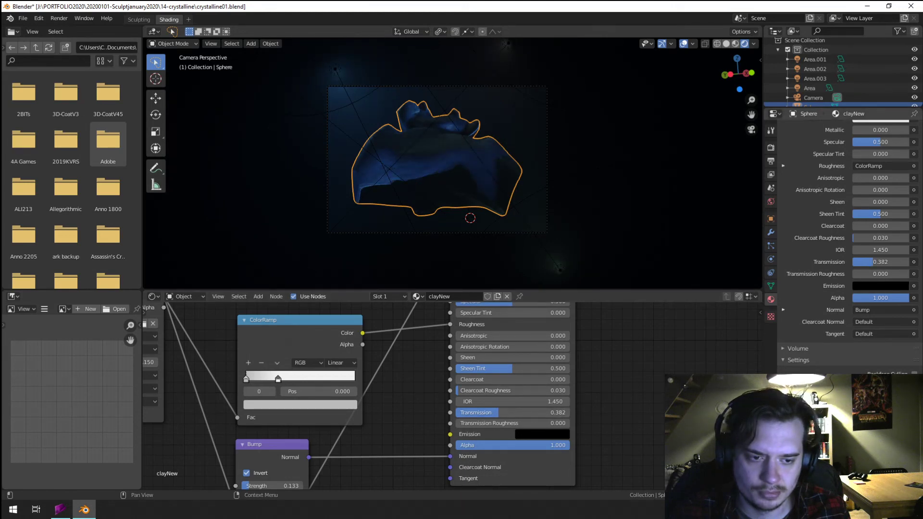
pyautogui.scroll(5, 451, 154)
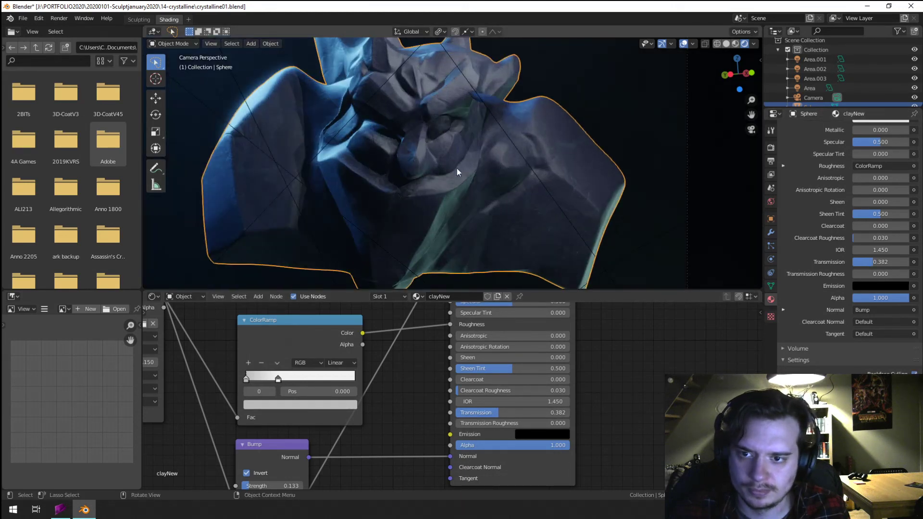
pyautogui.scroll(-4, 457, 172)
pyautogui.moveTo(518, 414)
pyautogui.mouseDown()
pyautogui.moveTo(570, 415)
pyautogui.moveTo(503, 417)
pyautogui.mouseUp()
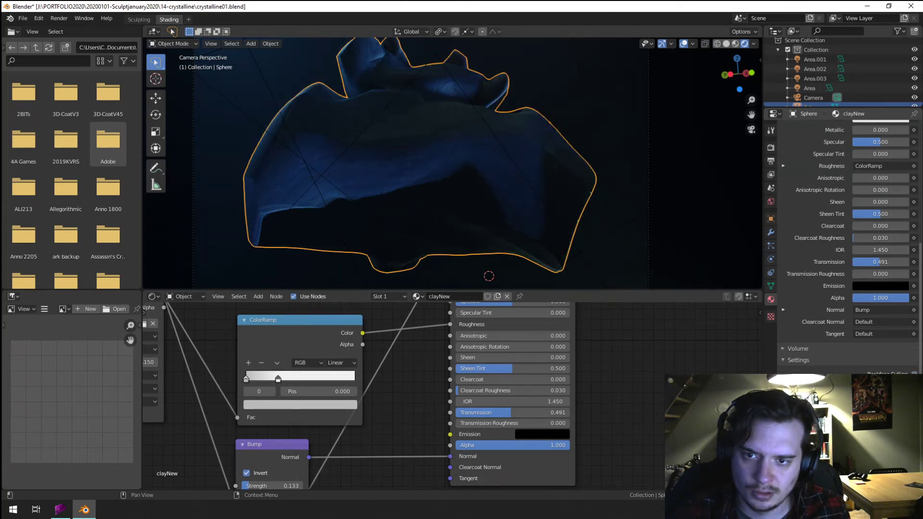
# - Enable Backface Culling for the clayNew material and set its Transmission to 0.191
pyautogui.scroll(-1, 850, 247)
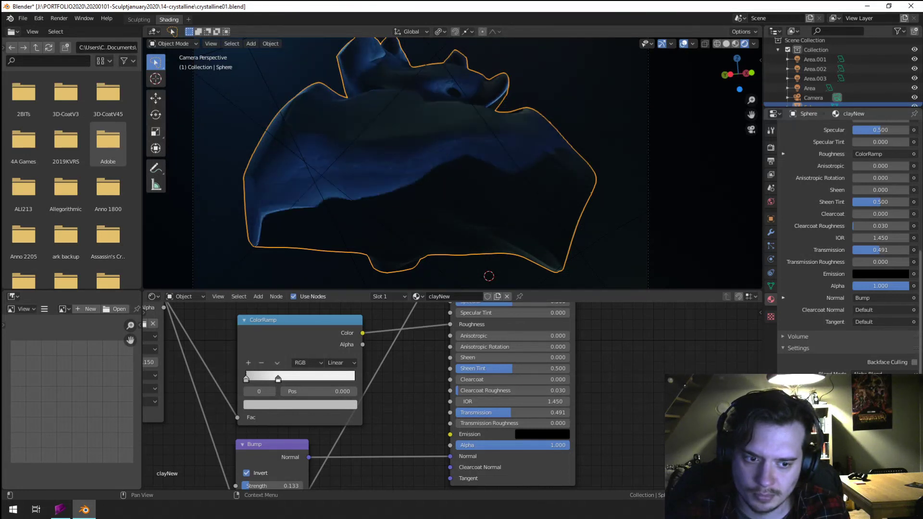
pyautogui.click(914, 362)
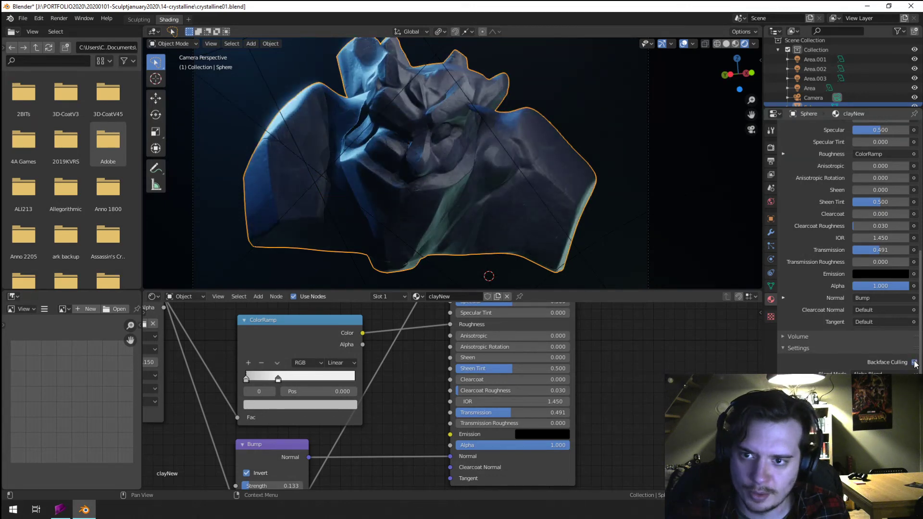
pyautogui.moveTo(516, 414); pyautogui.dragTo(457, 412)
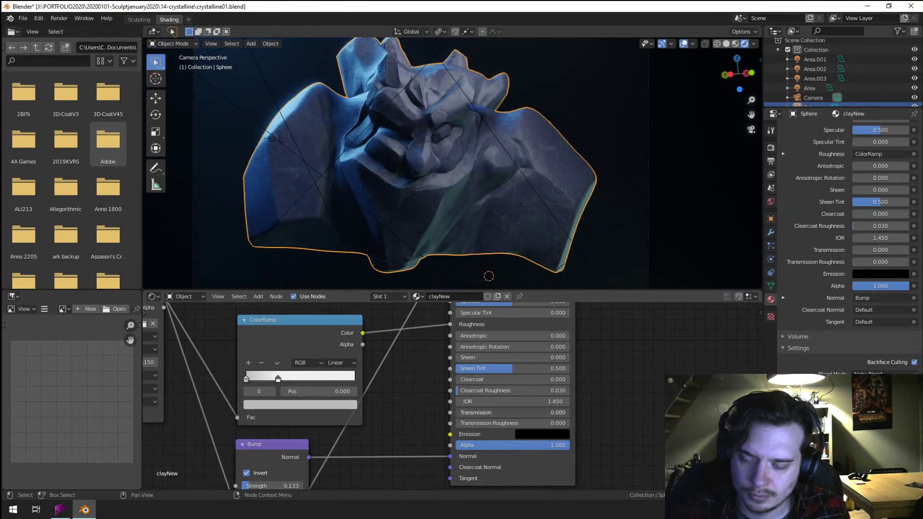
pyautogui.moveTo(486, 413); pyautogui.dragTo(504, 412)
# - Review the marble texture and colour ramp nodes, and examine the bust's surface in close-up, from the side and through the camera
pyautogui.scroll(-5, 403, 421)
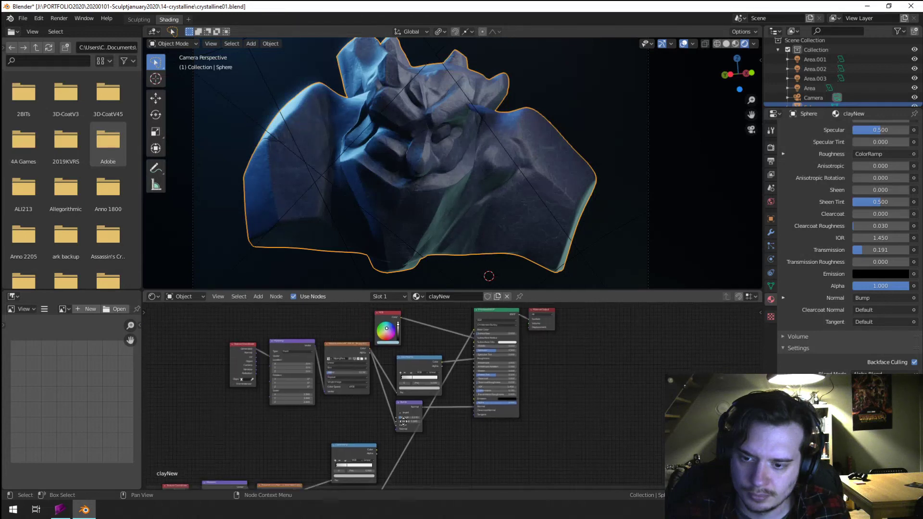
pyautogui.scroll(4, 465, 430)
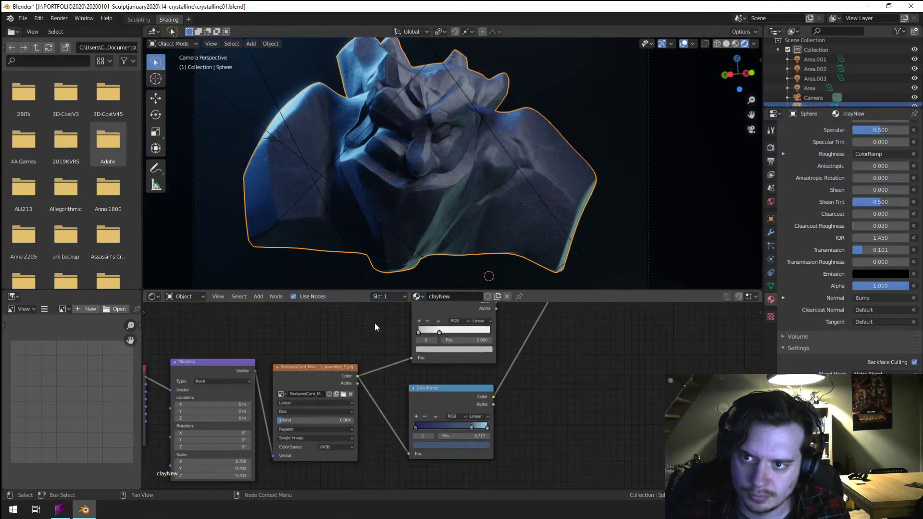
pyautogui.scroll(6, 331, 99)
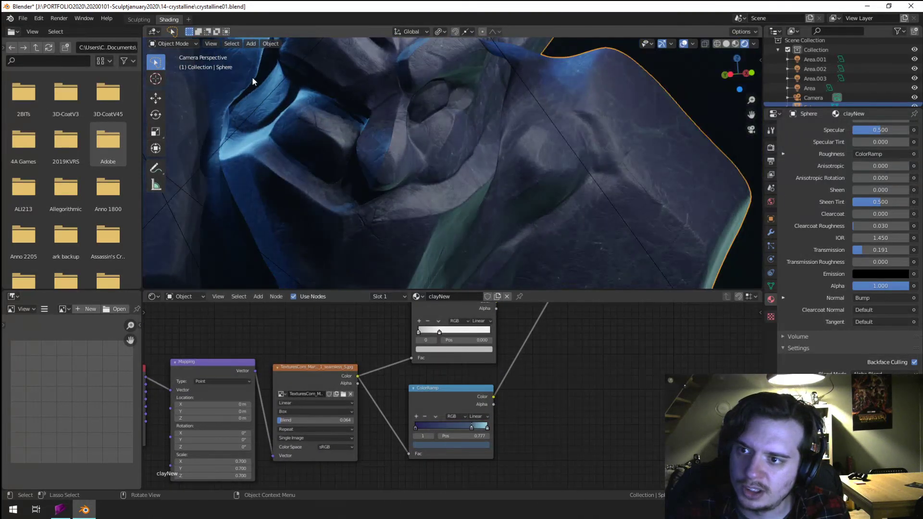
pyautogui.scroll(-4, 242, 94)
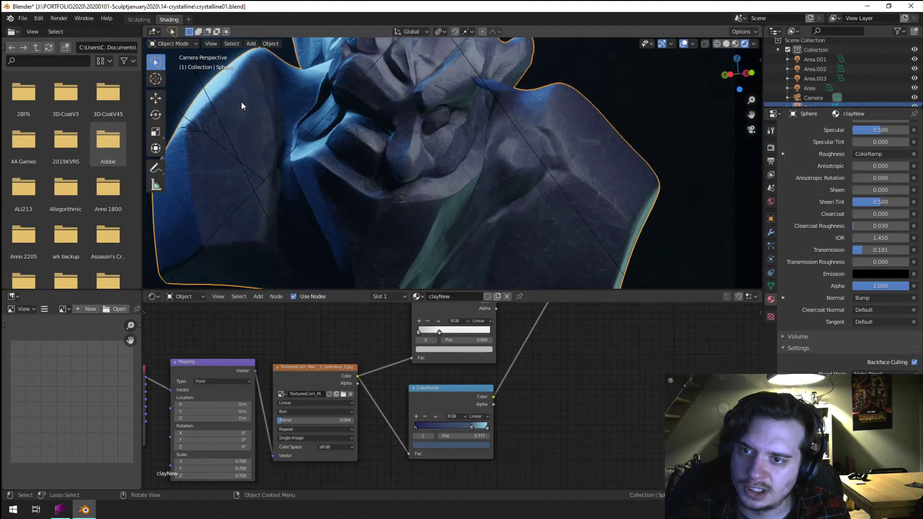
pyautogui.scroll(-5, 446, 207)
pyautogui.moveTo(446, 206); pyautogui.dragTo(387, 201, button='middle')
pyautogui.scroll(6, 390, 201)
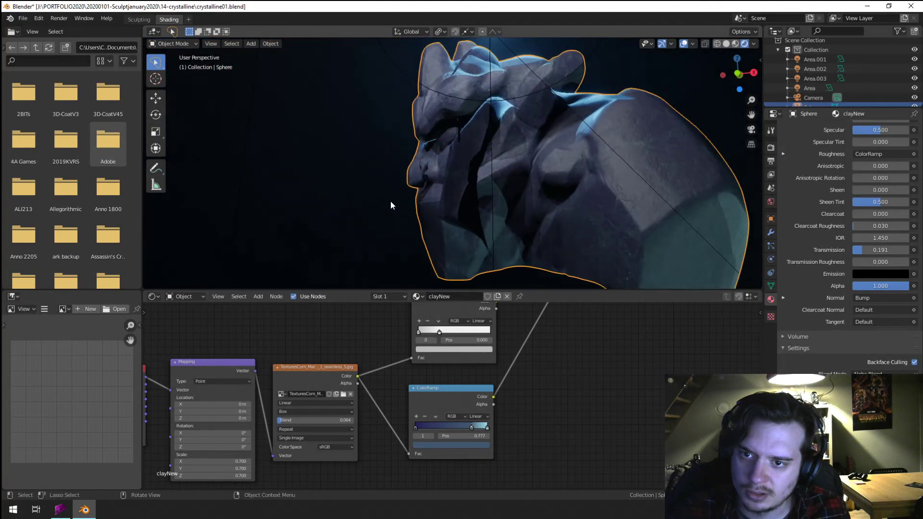
pyautogui.press('KP_0')
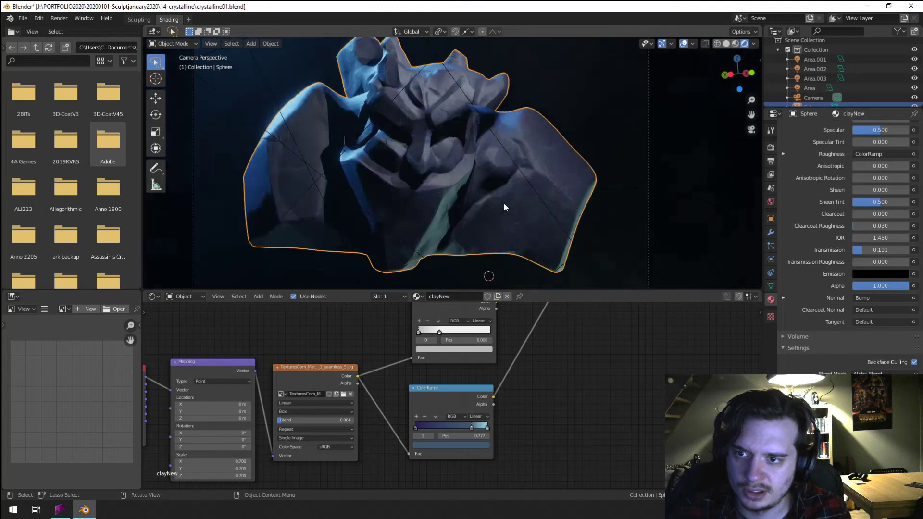
# - Turn Backface Culling off and back on for the clayNew material to compare the bust's appearance
pyautogui.click(913, 363)
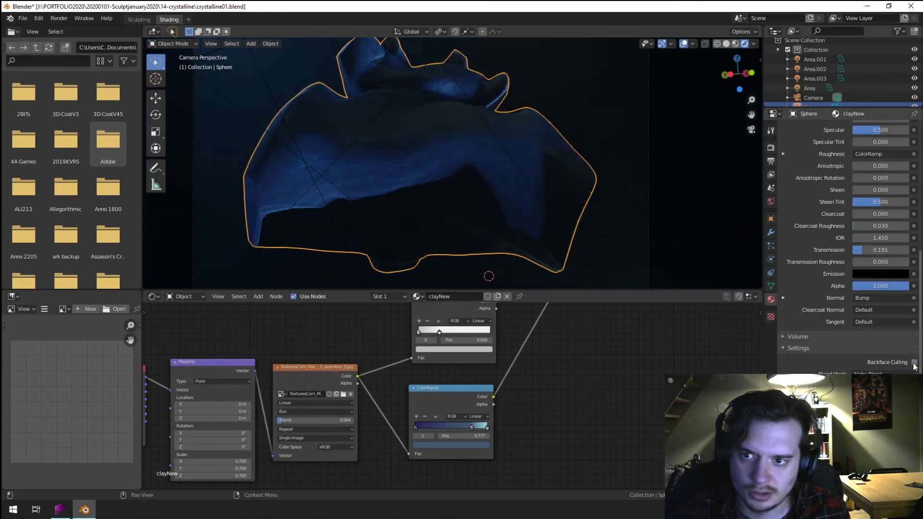
pyautogui.click(914, 363)
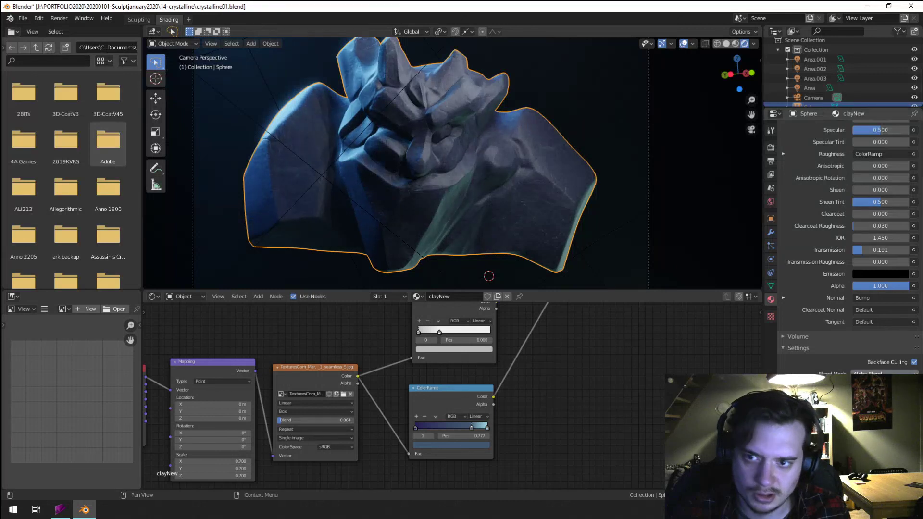
pyautogui.scroll(1, 846, 231)
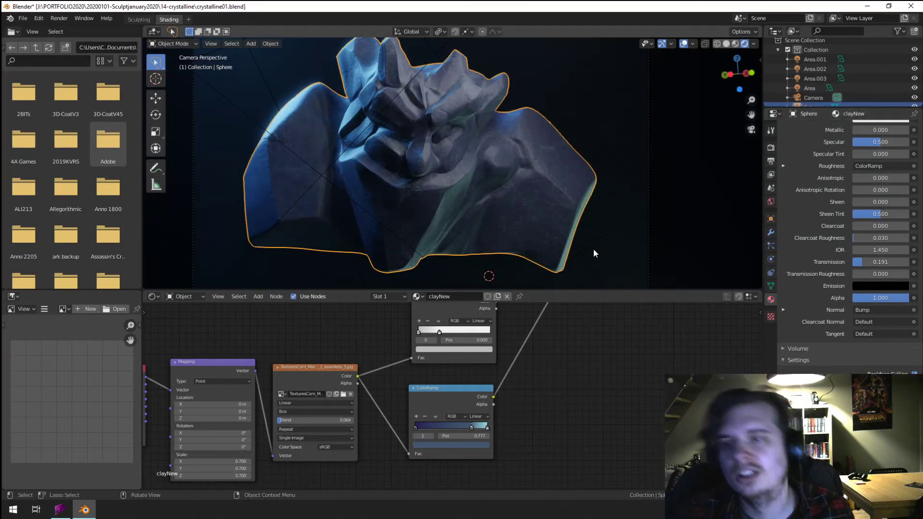
pyautogui.scroll(-1, 590, 224)
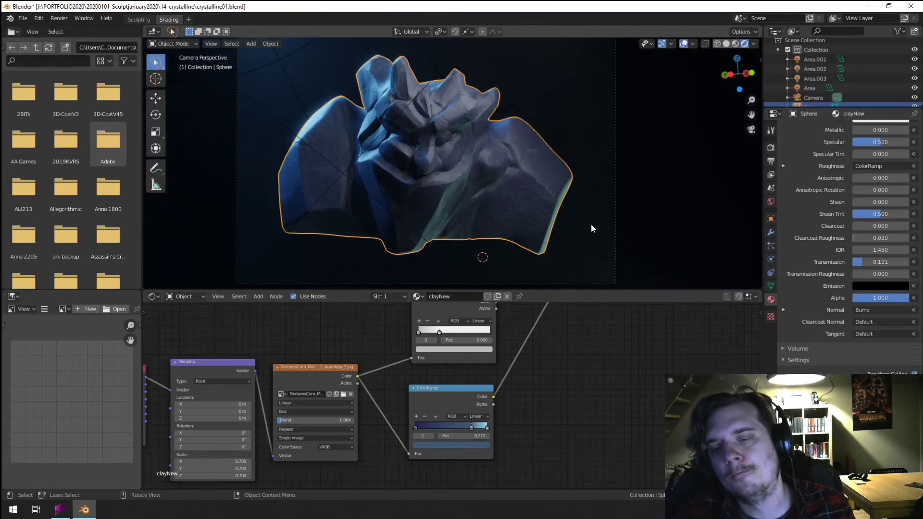
# - Connect the RGB node's colour to the Principled shader's Base Color in place of the marble colour ramp, and set Metallic to 1.000
pyautogui.scroll(-5, 593, 379)
pyautogui.moveTo(553, 357); pyautogui.dragTo(501, 396, button='middle')
pyautogui.scroll(5, 524, 394)
pyautogui.scroll(-3, 513, 431)
pyautogui.scroll(-2, 512, 430)
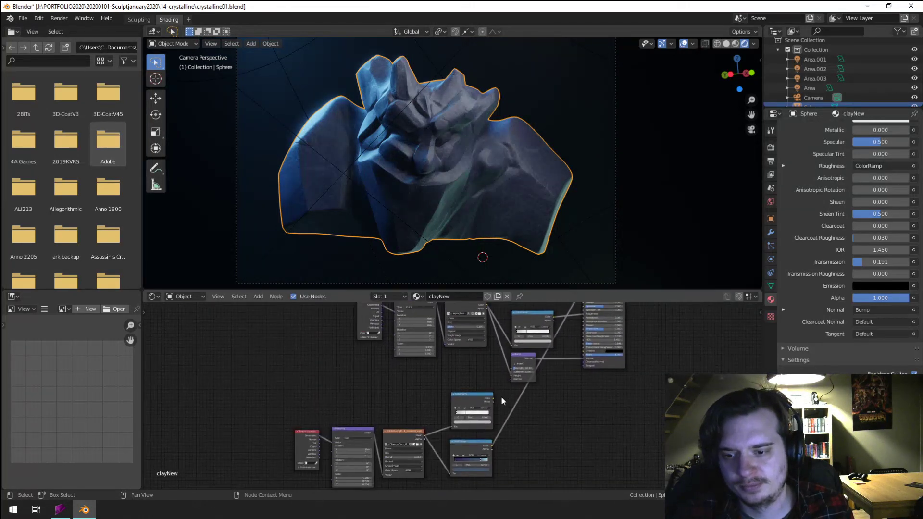
pyautogui.moveTo(504, 334); pyautogui.dragTo(435, 416, button='middle')
pyautogui.scroll(4, 482, 377)
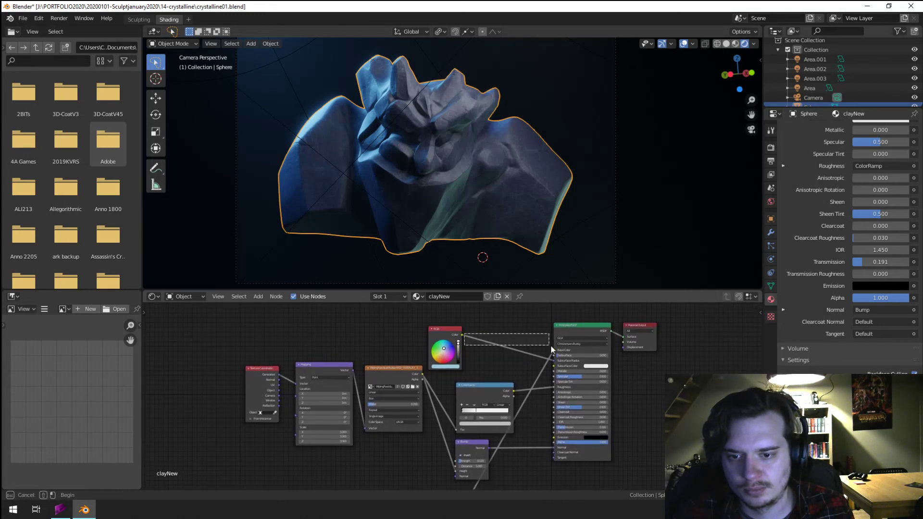
pyautogui.moveTo(555, 345); pyautogui.dragTo(555, 349)
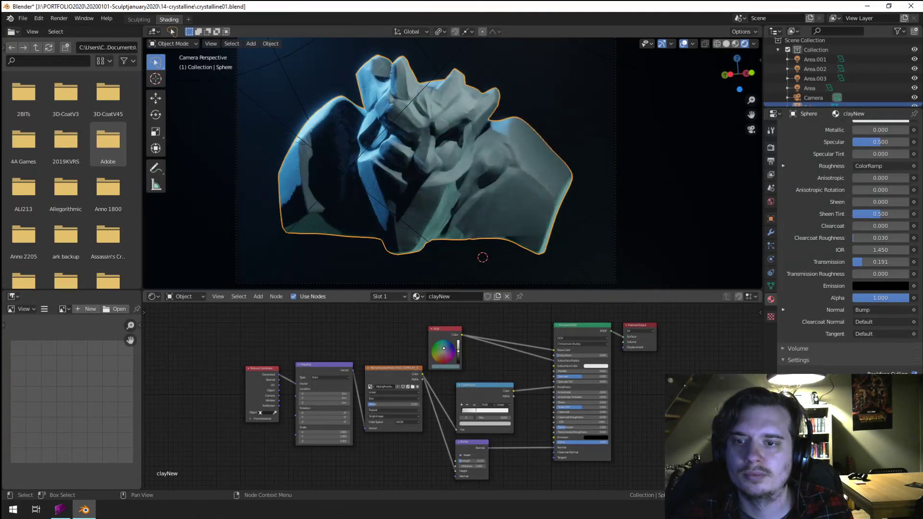
pyautogui.scroll(3, 579, 369)
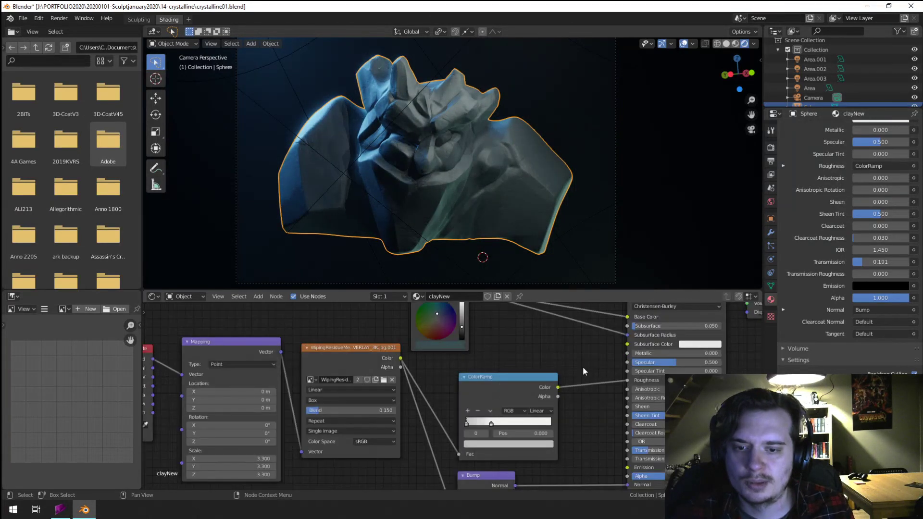
pyautogui.moveTo(665, 354); pyautogui.dragTo(722, 355)
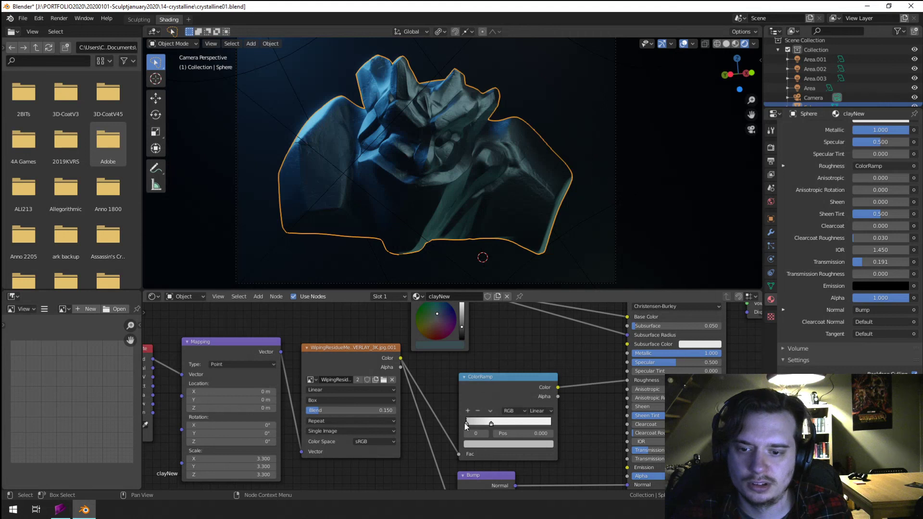
# - Try the roughness colour ramp with its light stop at position 0.427 and its dark stop's value at 0.643
pyautogui.moveTo(491, 422); pyautogui.dragTo(506, 422)
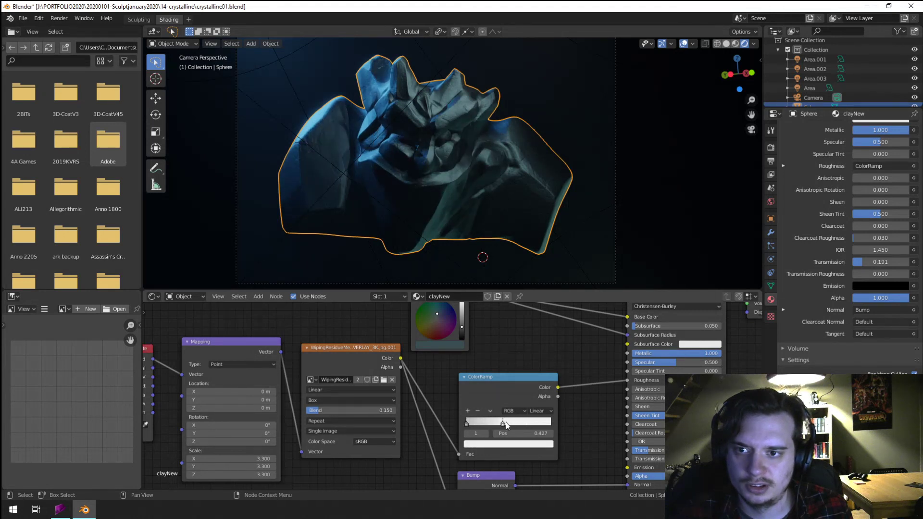
pyautogui.click(468, 423)
pyautogui.click(479, 443)
pyautogui.moveTo(535, 365); pyautogui.dragTo(534, 346)
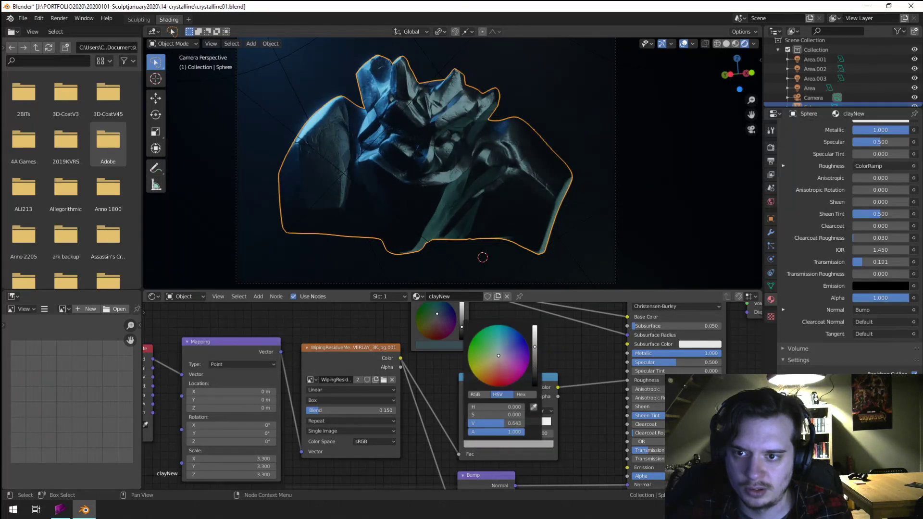
pyautogui.scroll(4, 483, 180)
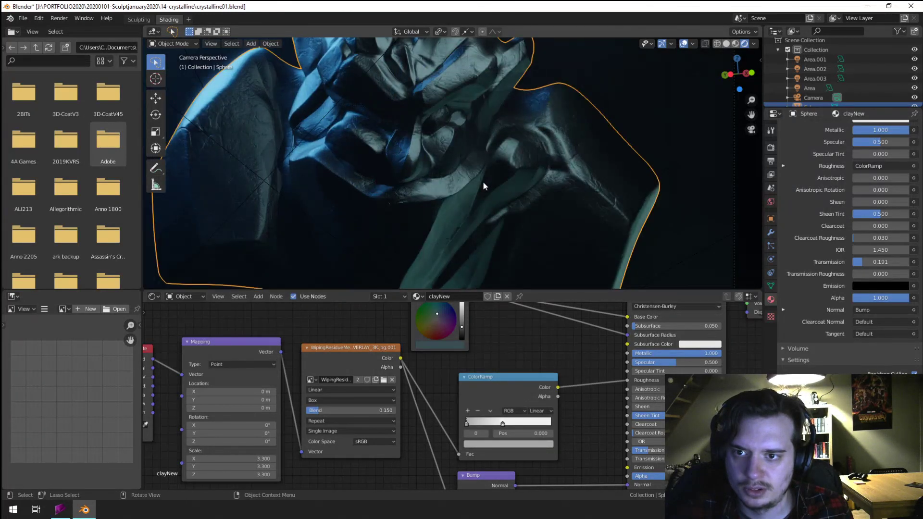
# - Reposition the light named Area in front of the bust, tilt and enlarge it, and check the lighting through the camera
pyautogui.scroll(-5, 482, 180)
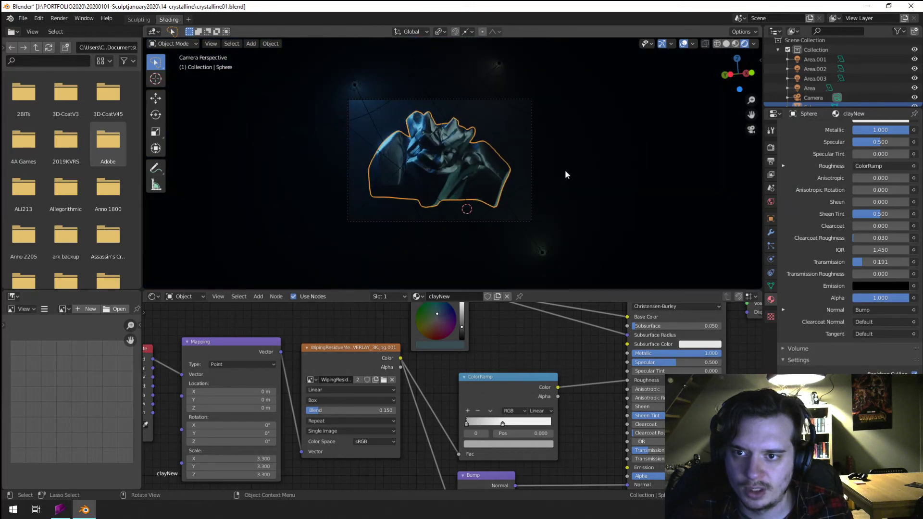
pyautogui.click(499, 64)
pyautogui.moveTo(556, 178); pyautogui.dragTo(487, 174, button='middle')
pyautogui.press('g')
pyautogui.click(417, 203)
pyautogui.press('r')
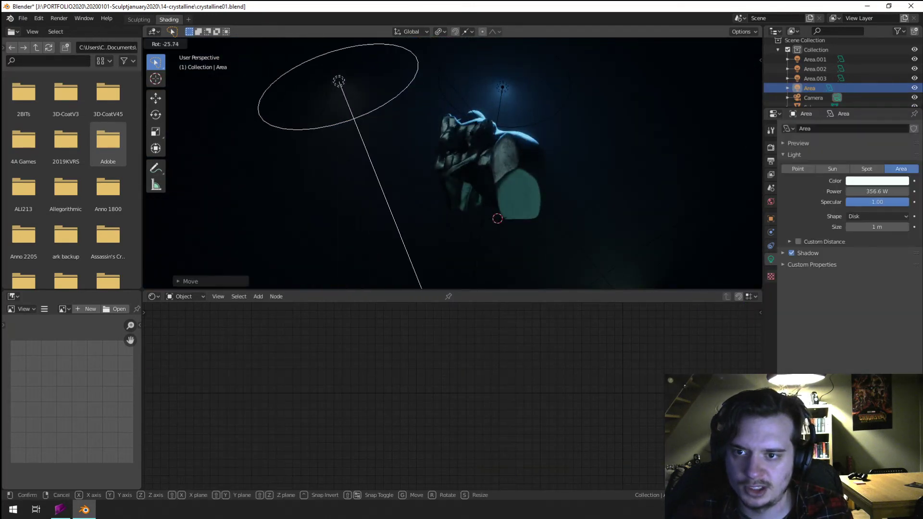
pyautogui.click(508, 65)
pyautogui.press('s')
pyautogui.click(552, 128)
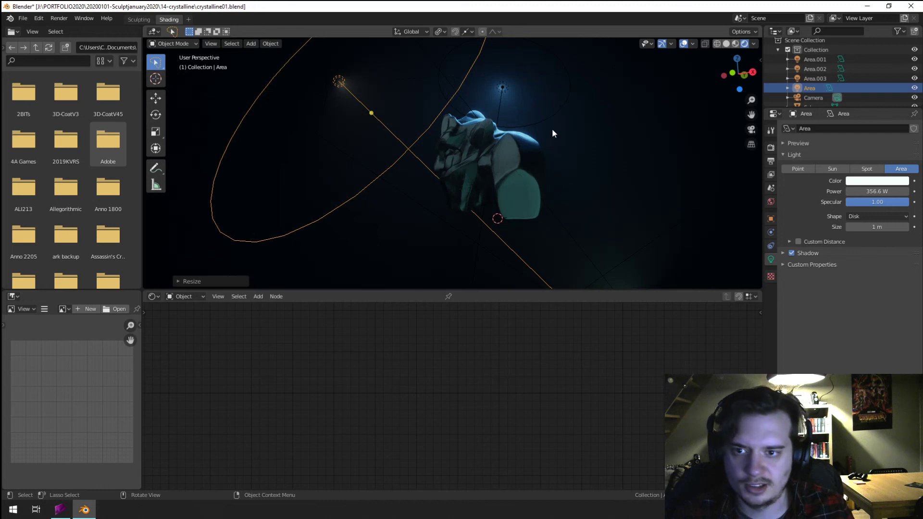
pyautogui.press('KP_0')
pyautogui.scroll(5, 481, 164)
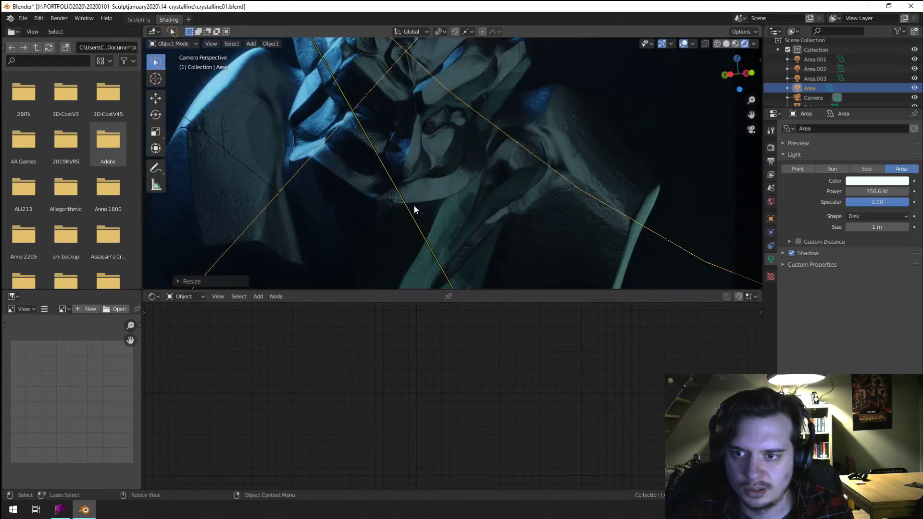
# - Brighten the roughness colour ramp's light stop to white and move it to position 0.077
pyautogui.click(538, 247)
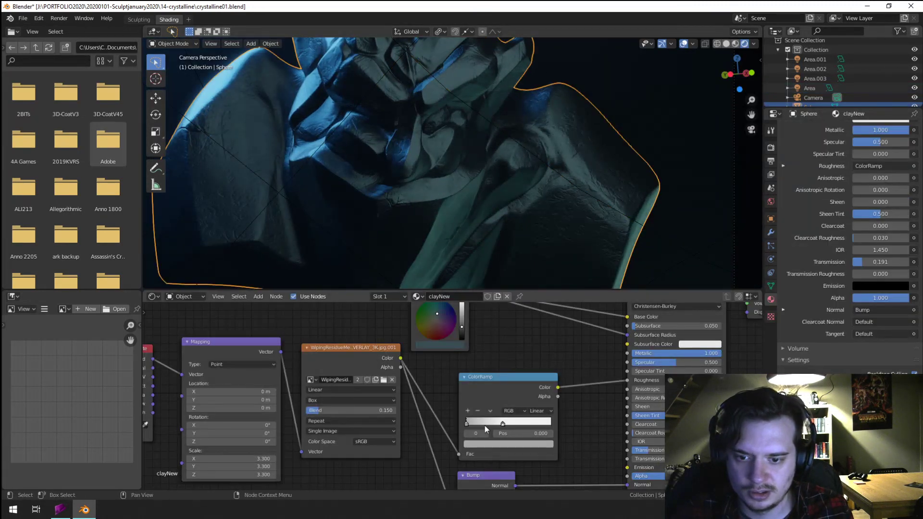
pyautogui.click(501, 423)
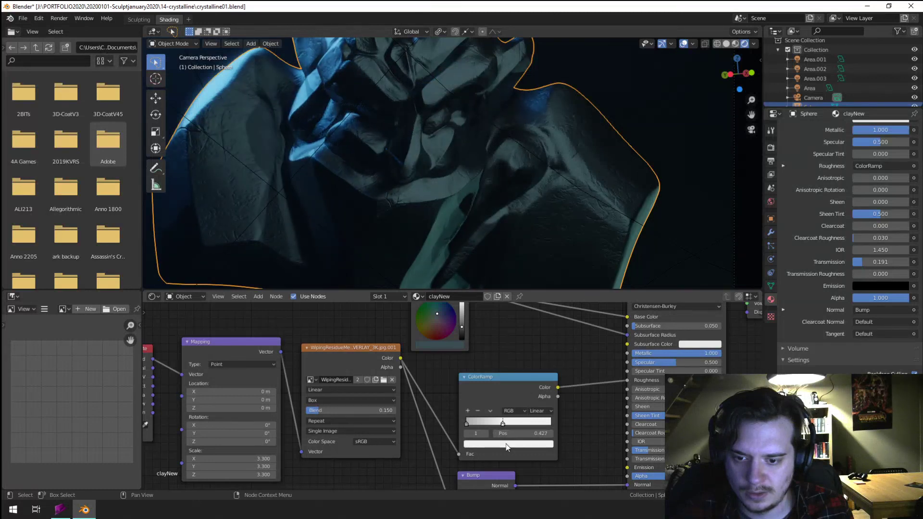
pyautogui.click(510, 444)
pyautogui.moveTo(534, 335)
pyautogui.mouseDown()
pyautogui.moveTo(535, 384)
pyautogui.moveTo(534, 328)
pyautogui.mouseUp()
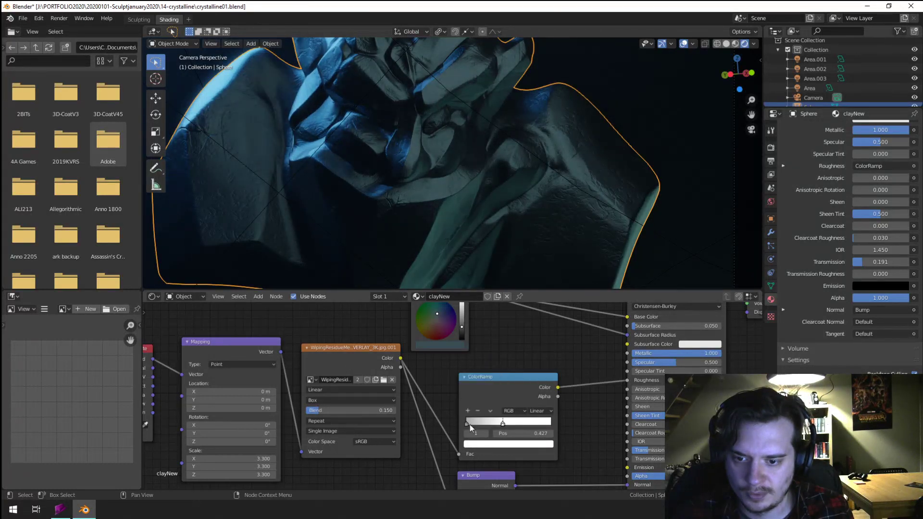
pyautogui.moveTo(509, 425); pyautogui.dragTo(468, 428)
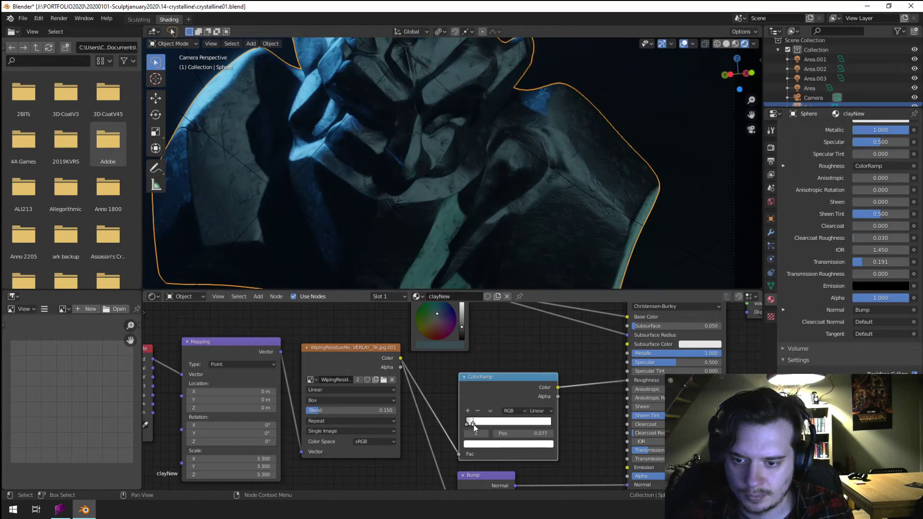
# - Adjust the brightness of the roughness colour ramp's dark stop and set the clayNew material's Metallic to 0.550
pyautogui.click(466, 422)
pyautogui.click(487, 443)
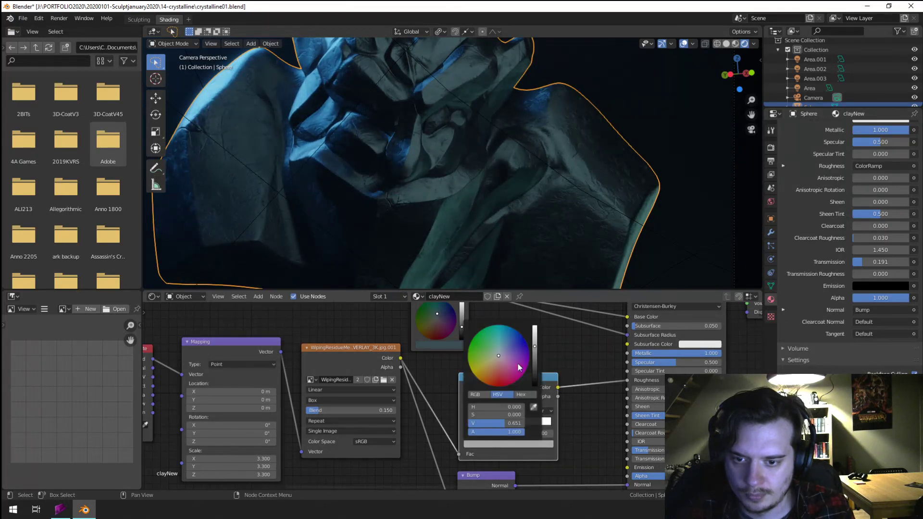
pyautogui.moveTo(535, 354); pyautogui.dragTo(534, 340)
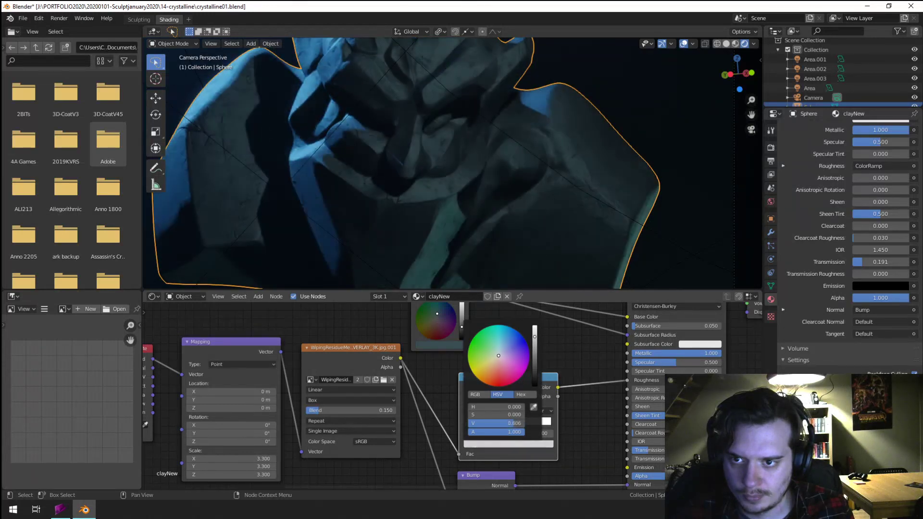
pyautogui.moveTo(685, 354); pyautogui.dragTo(658, 345)
pyautogui.scroll(-5, 544, 211)
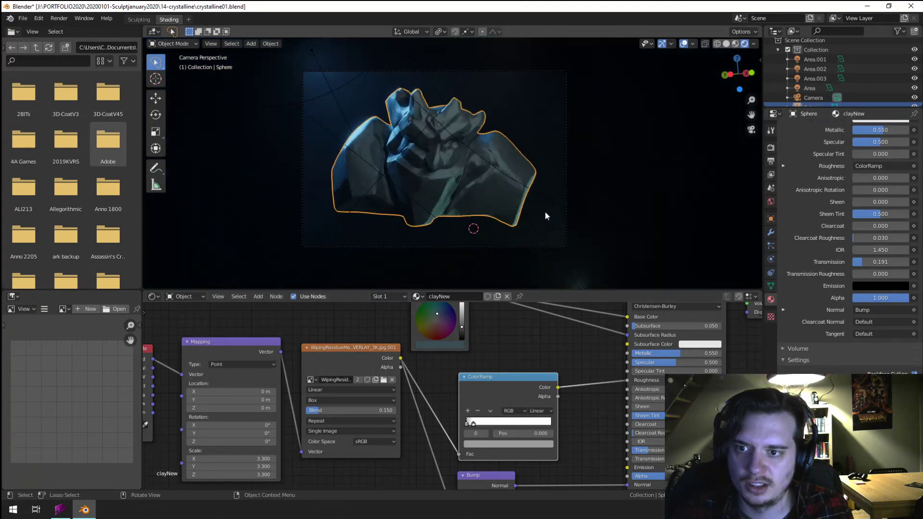
pyautogui.scroll(1, 556, 248)
# - Change the RGB node's colour to a brighter, more saturated blue and inspect the bust up close and from afar
pyautogui.moveTo(551, 347); pyautogui.dragTo(547, 373, button='middle')
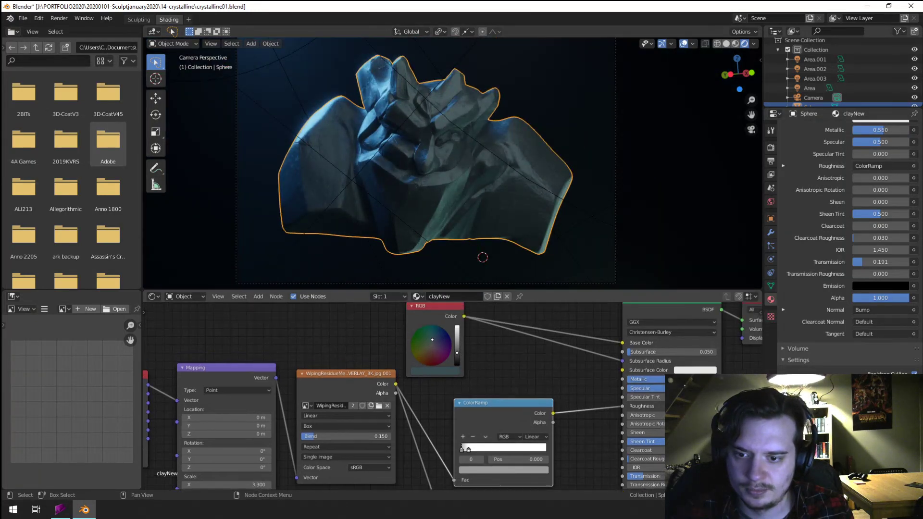
pyautogui.moveTo(457, 353); pyautogui.dragTo(435, 333)
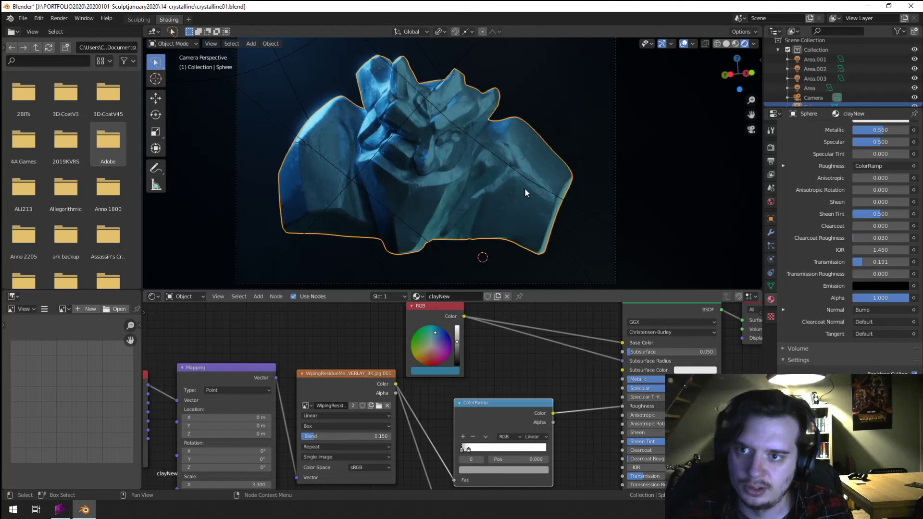
pyautogui.scroll(-3, 527, 190)
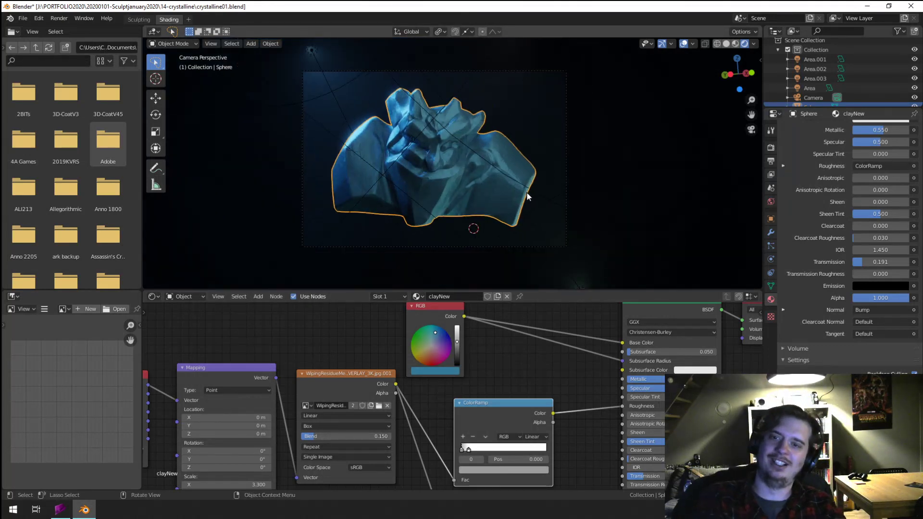
pyautogui.scroll(5, 441, 126)
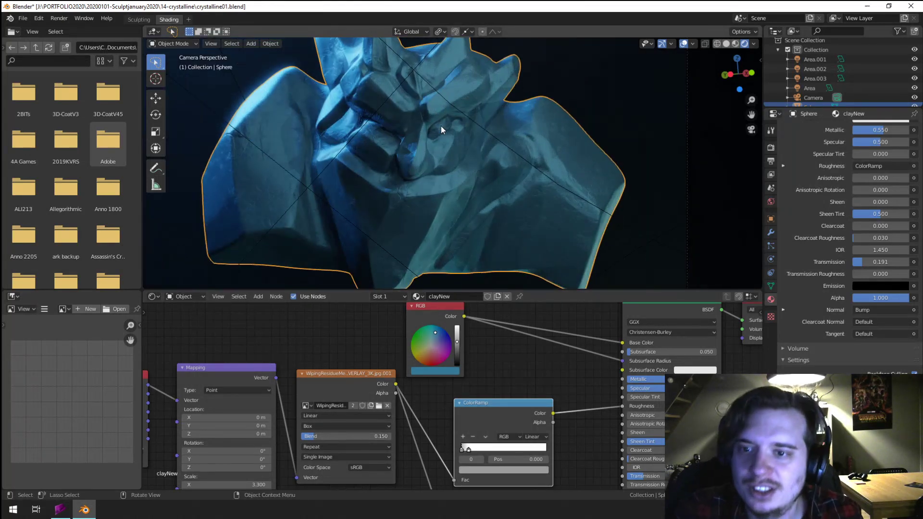
pyautogui.scroll(-5, 512, 120)
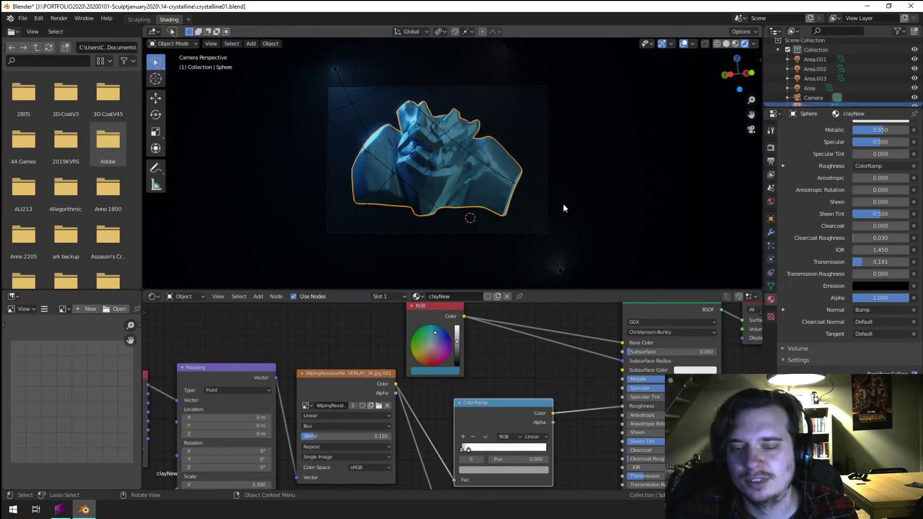
# - Move the camera back along its local Z axis to leave more space around the bust
pyautogui.click(547, 227)
pyautogui.press('g')
pyautogui.press('z')
pyautogui.press('z')
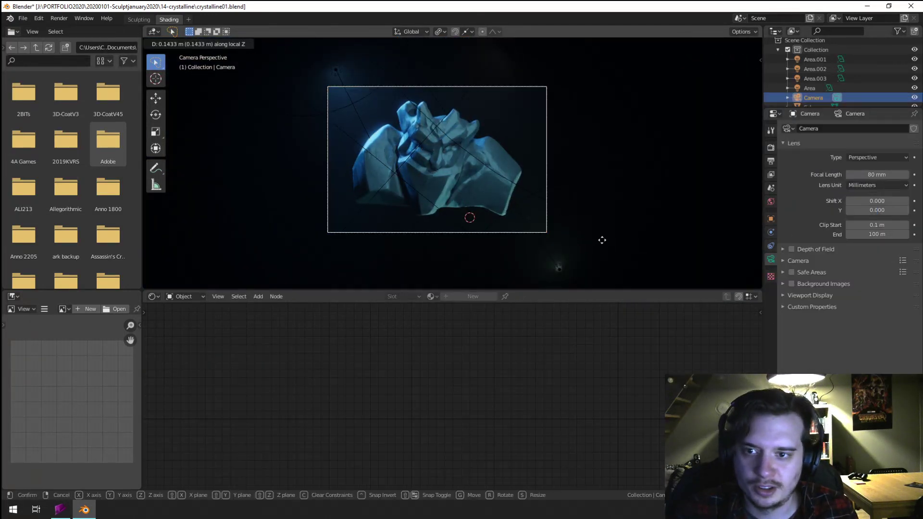
pyautogui.click(595, 252)
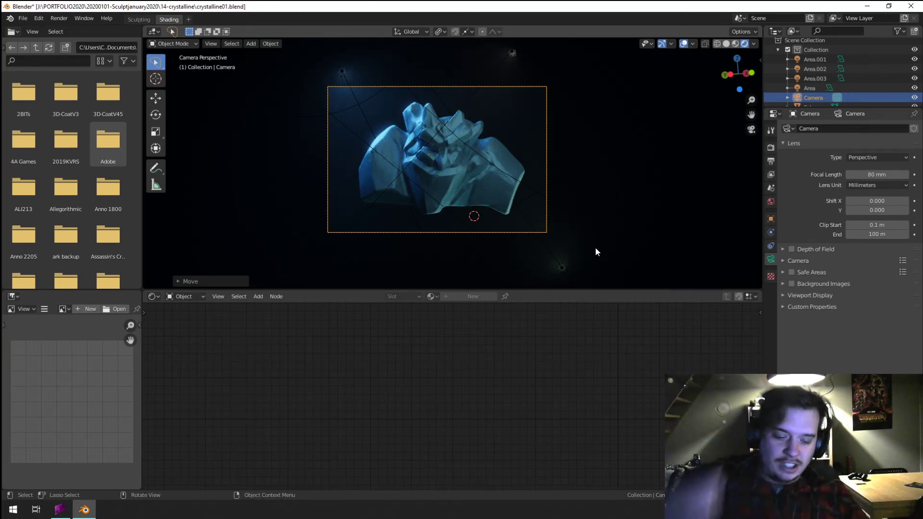
# - Render the image, examine the rendered bust at full size, and close the render result
pyautogui.press('F12')
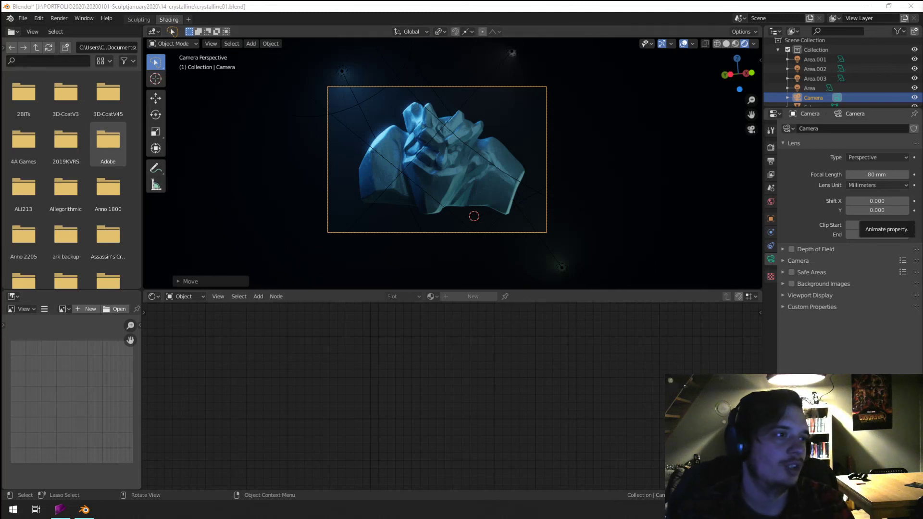
pyautogui.press('F11')
pyautogui.scroll(-2, 532, 249)
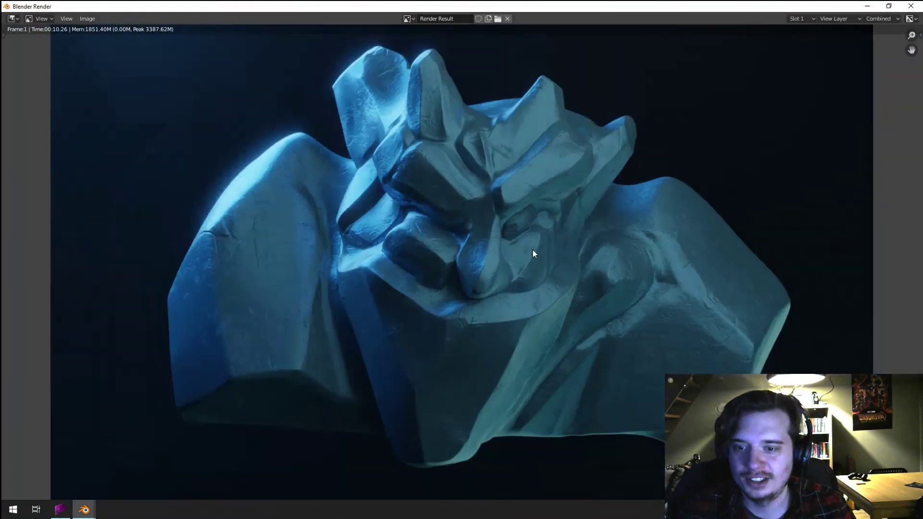
pyautogui.scroll(1, 532, 249)
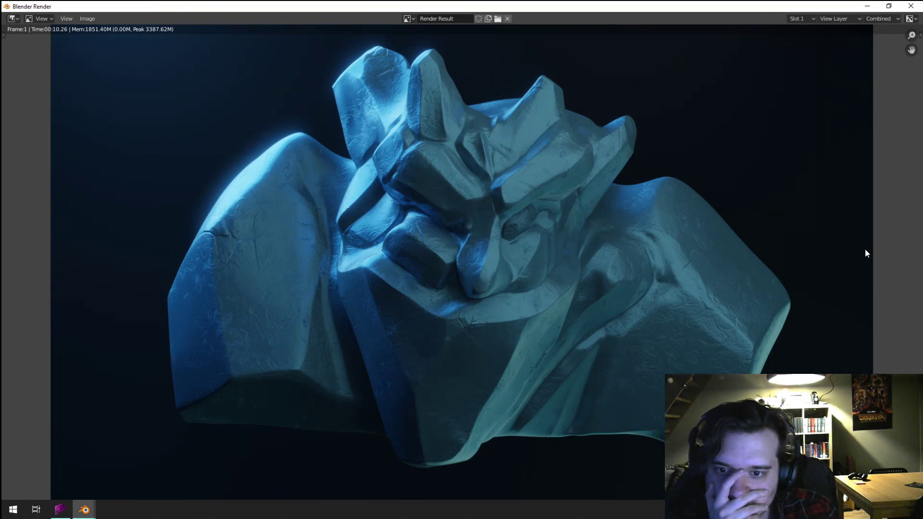
pyautogui.click(911, 6)
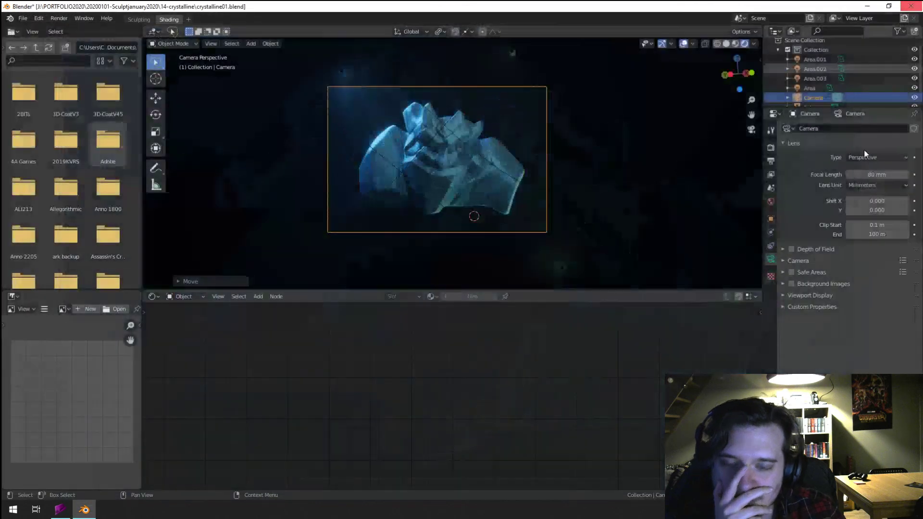
# - Select the creature bust and set its clayNew material's Bump node strength to 0.03
pyautogui.scroll(5, 434, 217)
pyautogui.click(434, 220)
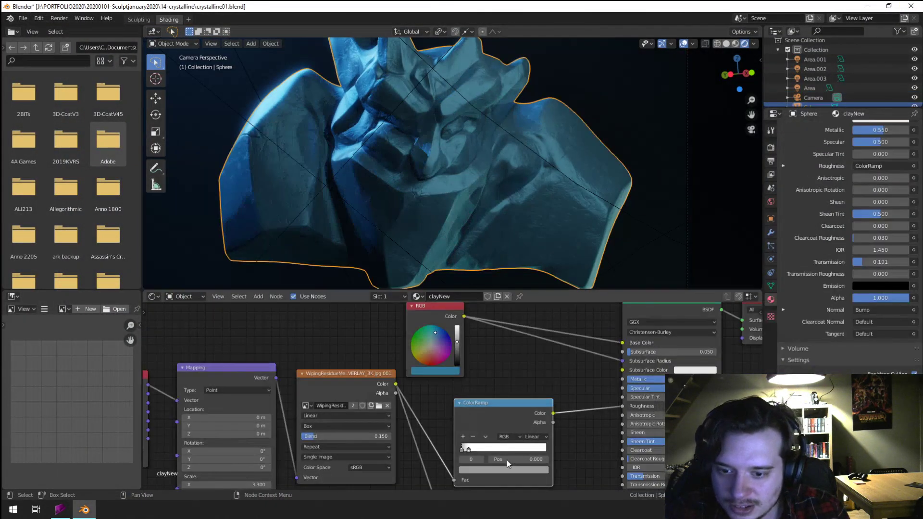
pyautogui.moveTo(587, 452); pyautogui.dragTo(557, 325, button='middle')
pyautogui.click(461, 399)
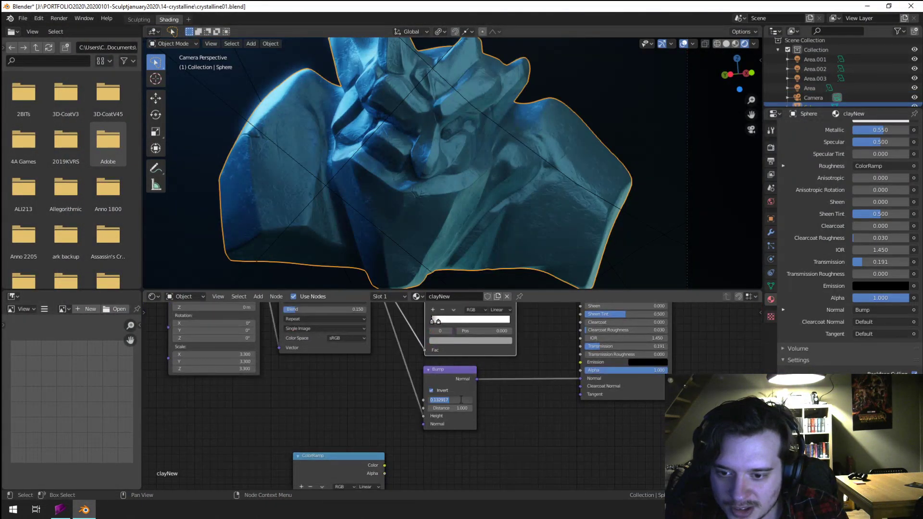
pyautogui.write('0.03')
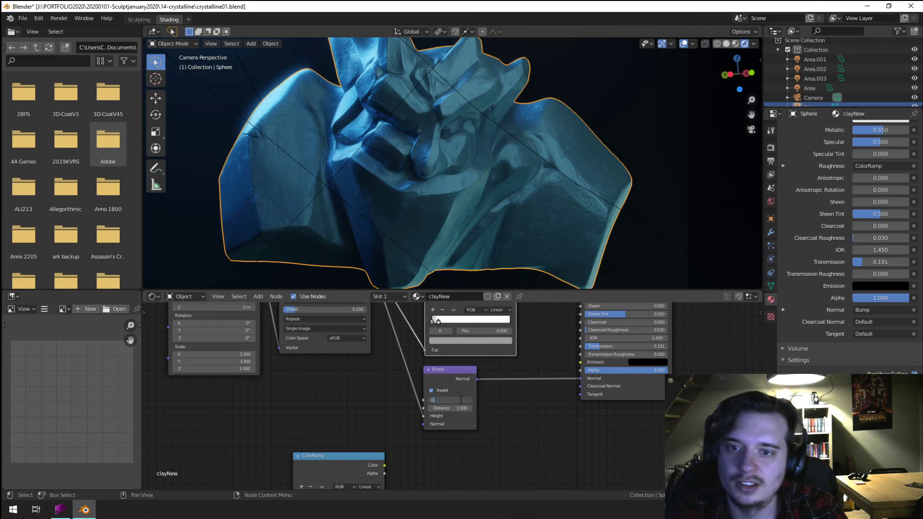
pyautogui.press('Return')
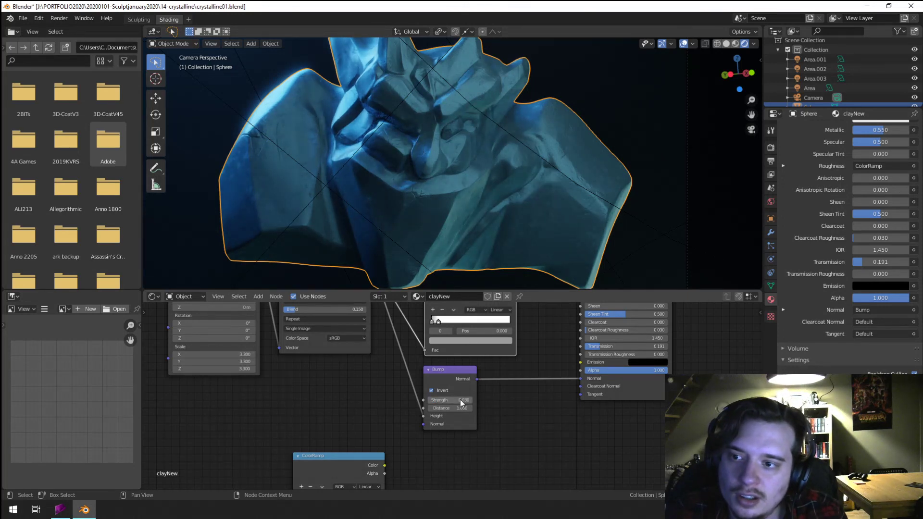
# - Set the Mapping node's X, Y and Z scale to 2 for the bust's wiping-residue overlay texture
pyautogui.moveTo(362, 439); pyautogui.dragTo(439, 493, button='middle')
pyautogui.moveTo(416, 443); pyautogui.dragTo(437, 451, button='middle')
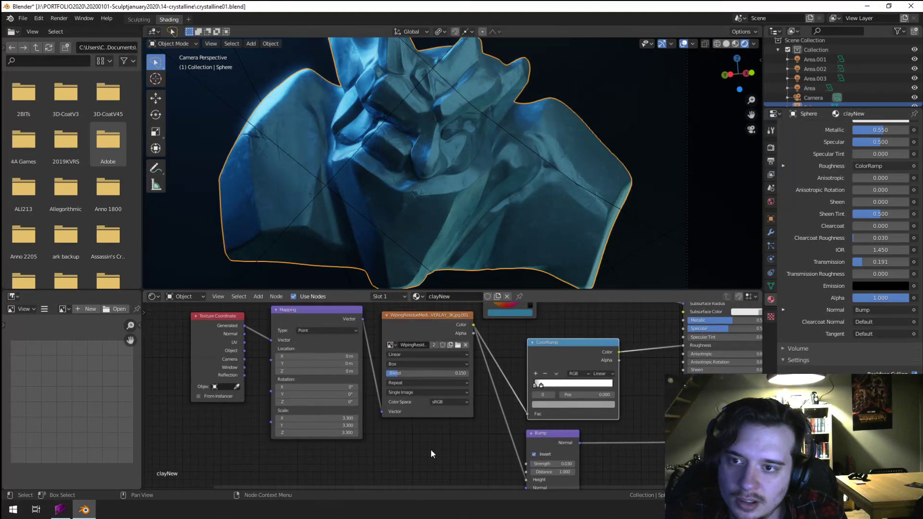
pyautogui.scroll(3, 427, 450)
pyautogui.moveTo(293, 424); pyautogui.dragTo(293, 442)
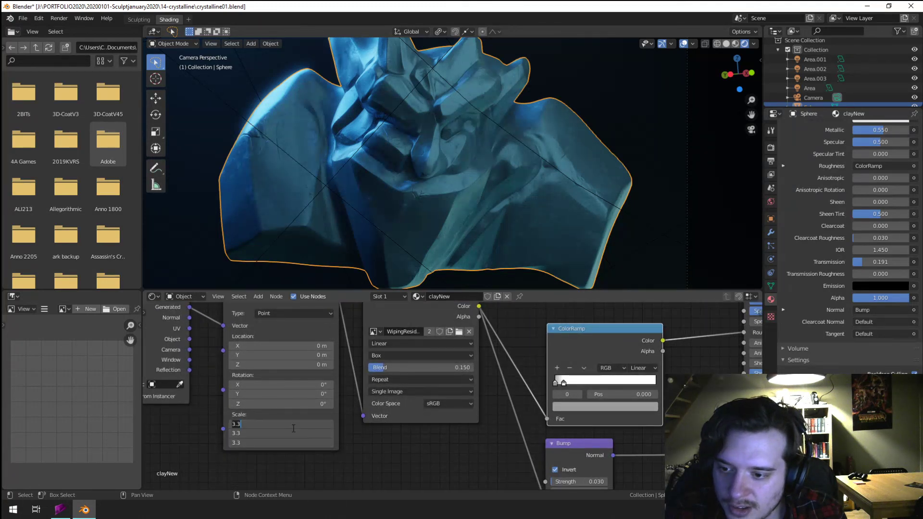
pyautogui.write('2')
pyautogui.press('Return')
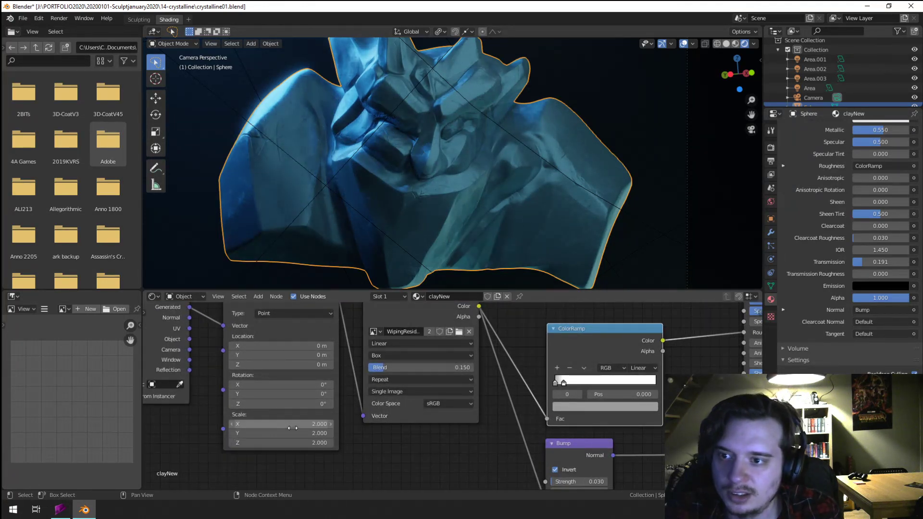
pyautogui.scroll(-4, 383, 243)
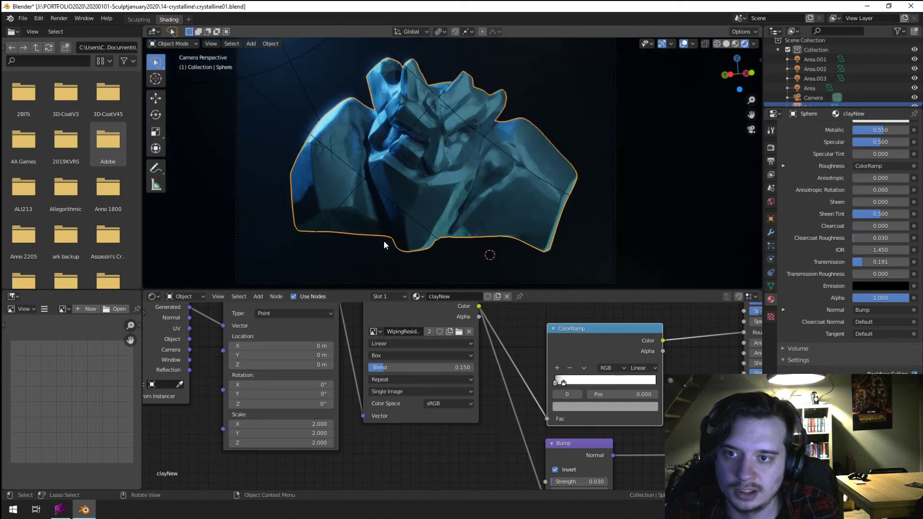
# - Render the image, compare the bust's surface detail with the previous render, and close the render result
pyautogui.press('F12')
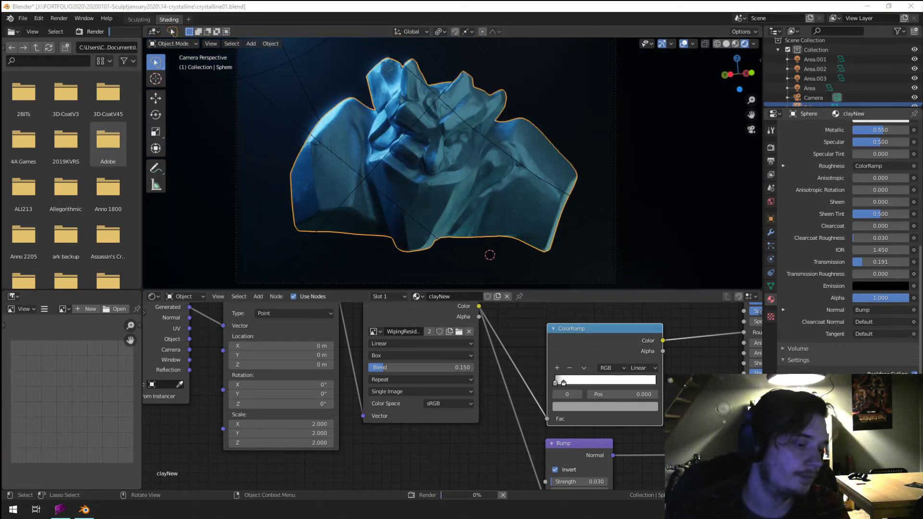
pyautogui.press('super+d')
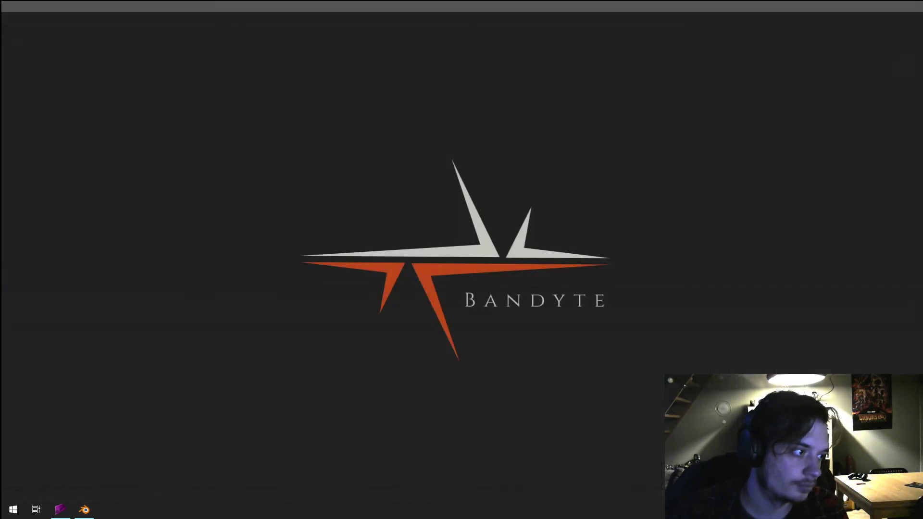
pyautogui.press('super+d')
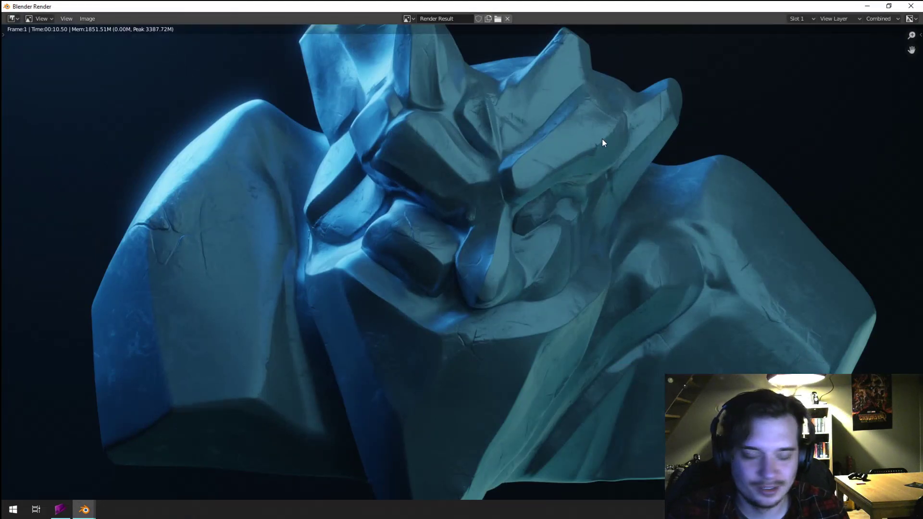
pyautogui.scroll(-4, 653, 219)
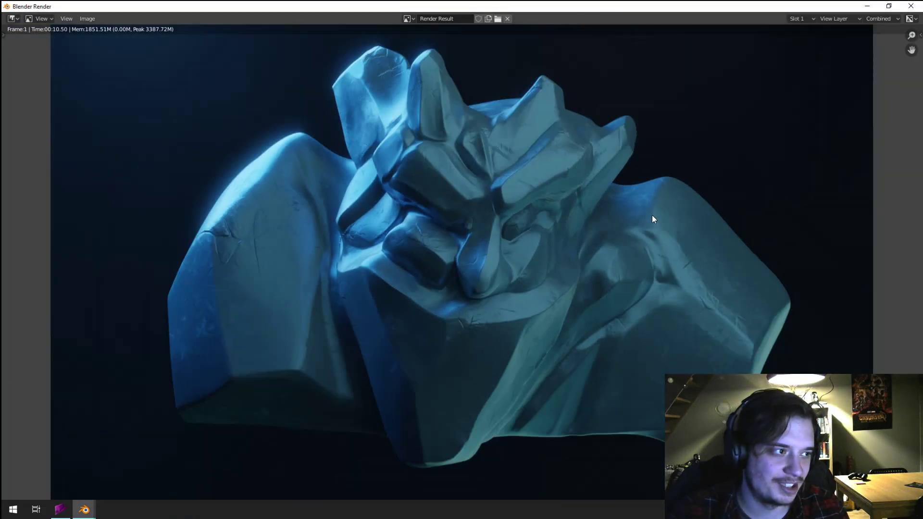
pyautogui.press('j')
pyautogui.press('j')
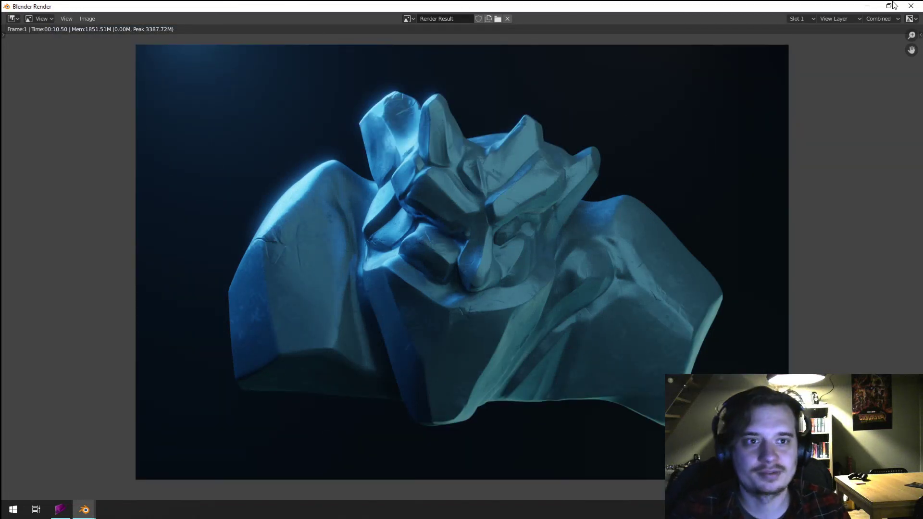
pyautogui.click(917, 10)
# - Set the power of the pale cyan Area.002 light below the bust to 2000 W and check its effect
pyautogui.scroll(-5, 638, 249)
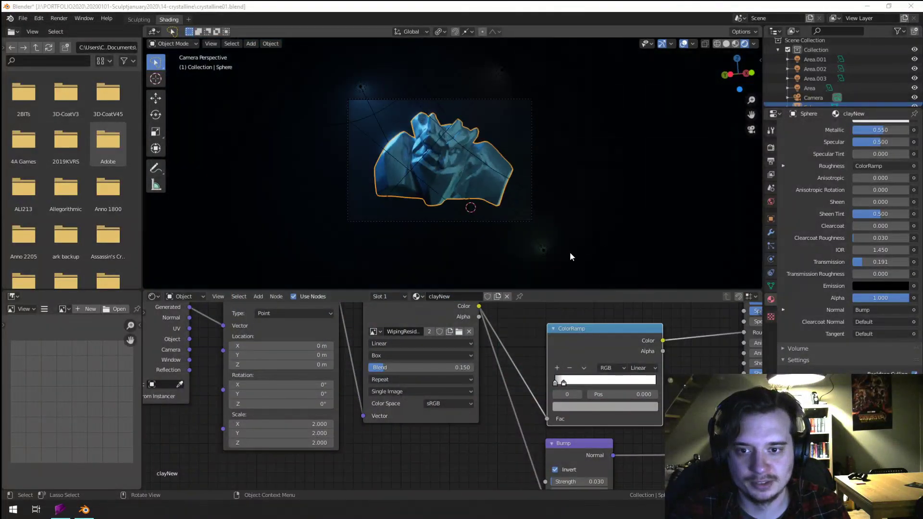
pyautogui.click(542, 252)
pyautogui.click(868, 191)
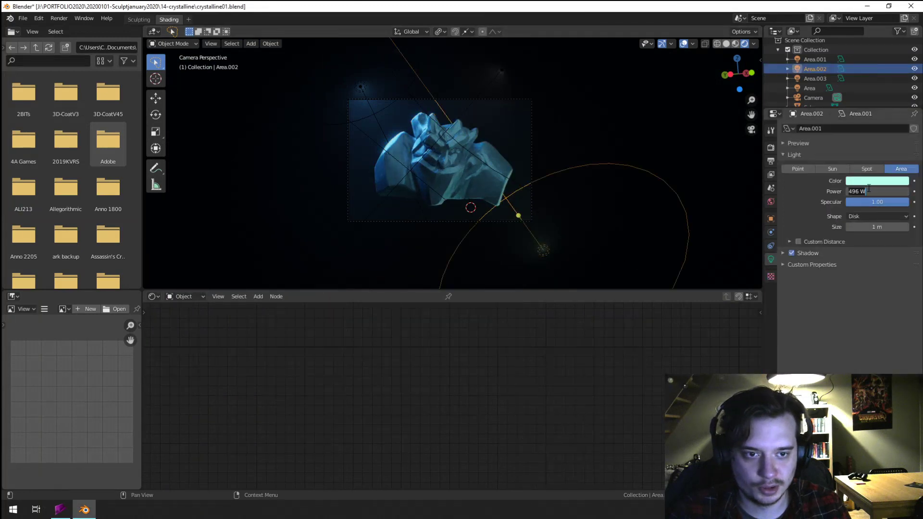
pyautogui.write('2000')
pyautogui.press('Return')
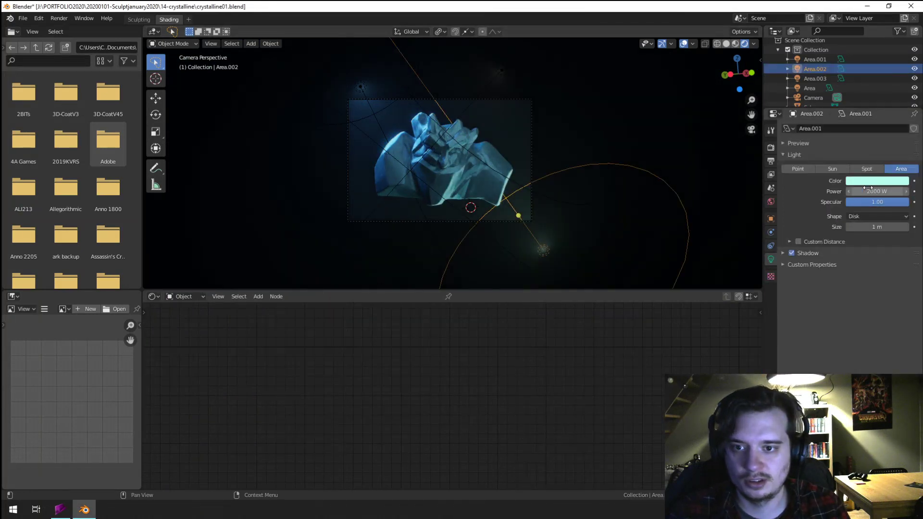
pyautogui.scroll(4, 558, 176)
pyautogui.scroll(-4, 558, 173)
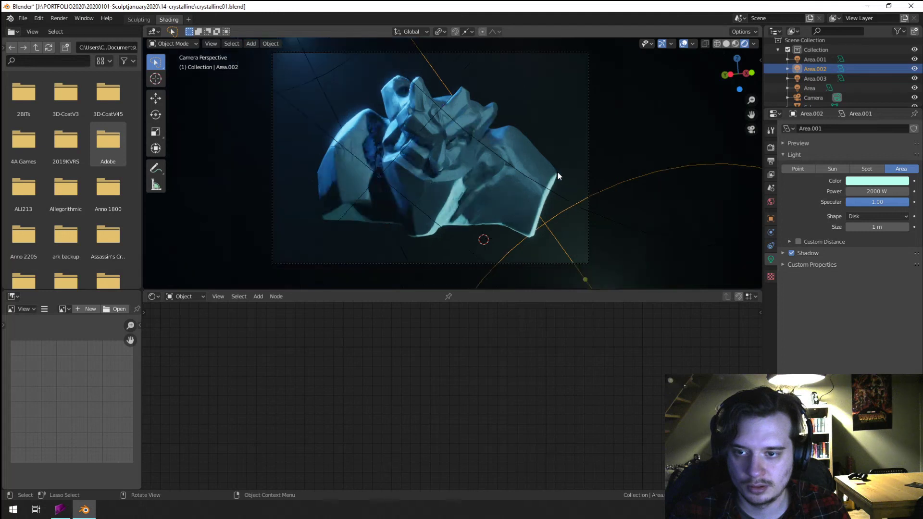
# - Try moving the pale cyan area light to a spot beneath the bust
pyautogui.press('g')
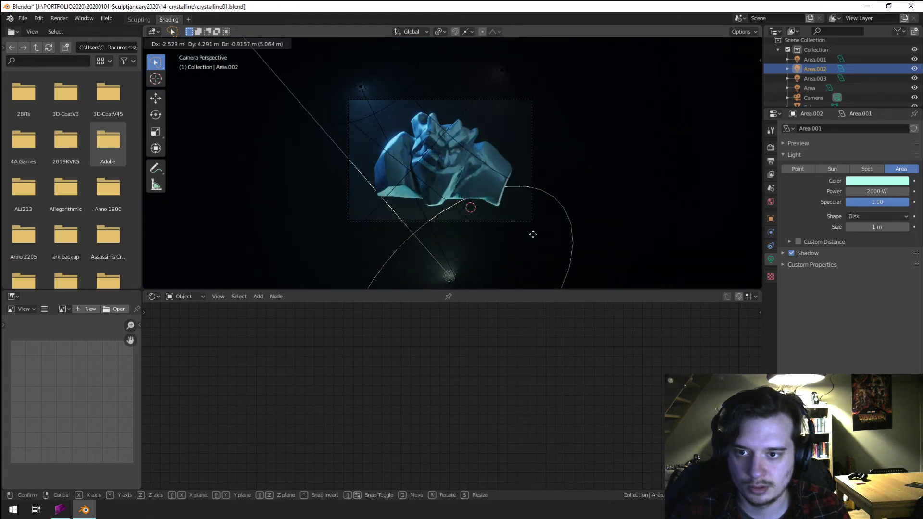
pyautogui.click(607, 255)
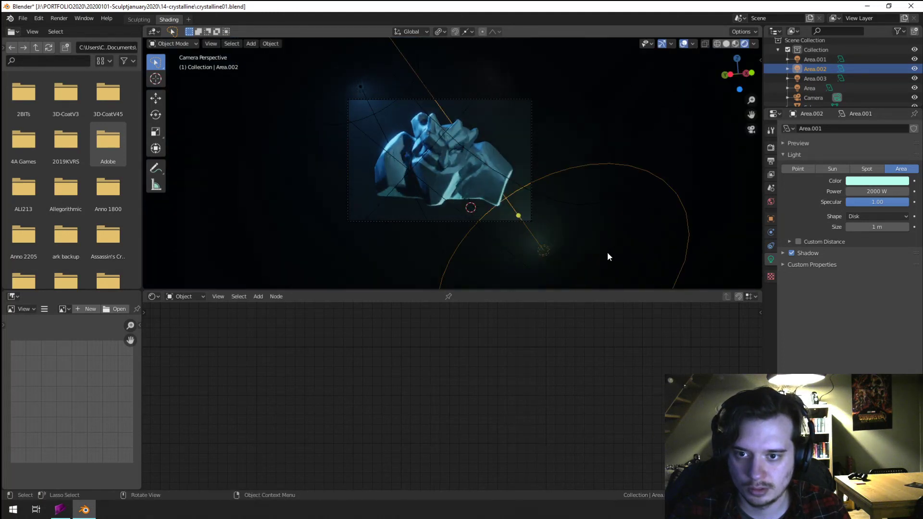
pyautogui.scroll(3, 525, 203)
pyautogui.click(525, 203)
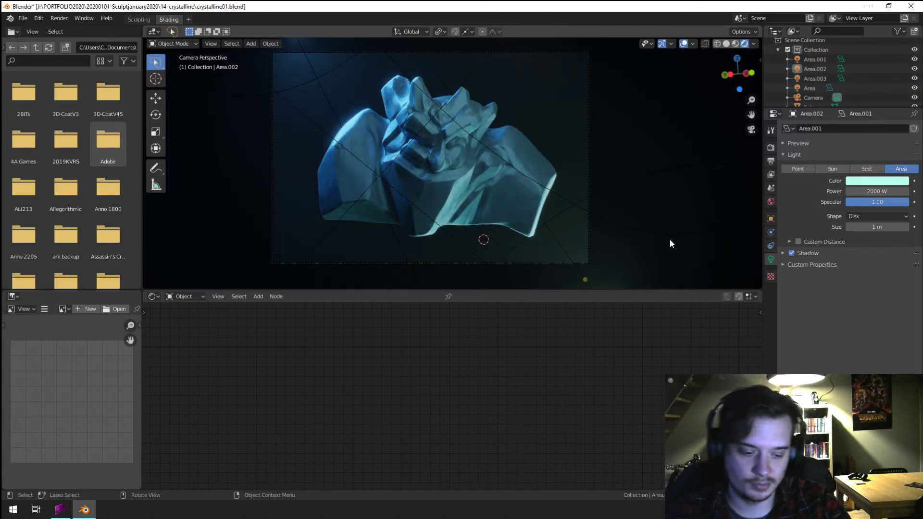
# - Render the image again and examine the stronger cyan lighting on the whole bust
pyautogui.press('F12')
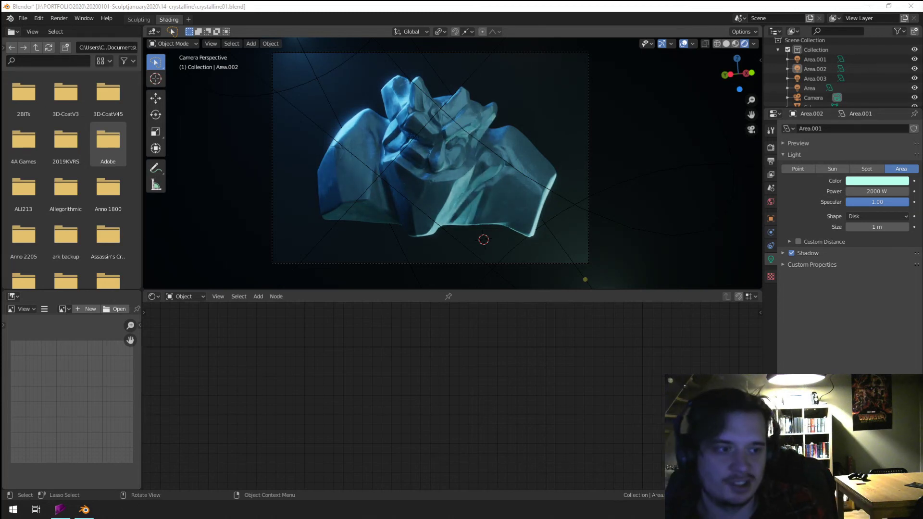
pyautogui.press('F11')
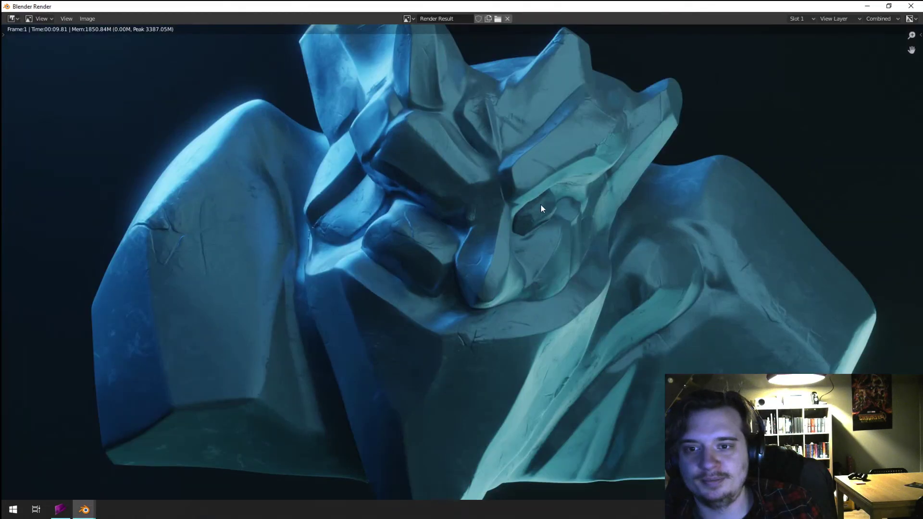
pyautogui.scroll(-2, 583, 205)
pyautogui.scroll(-1, 627, 207)
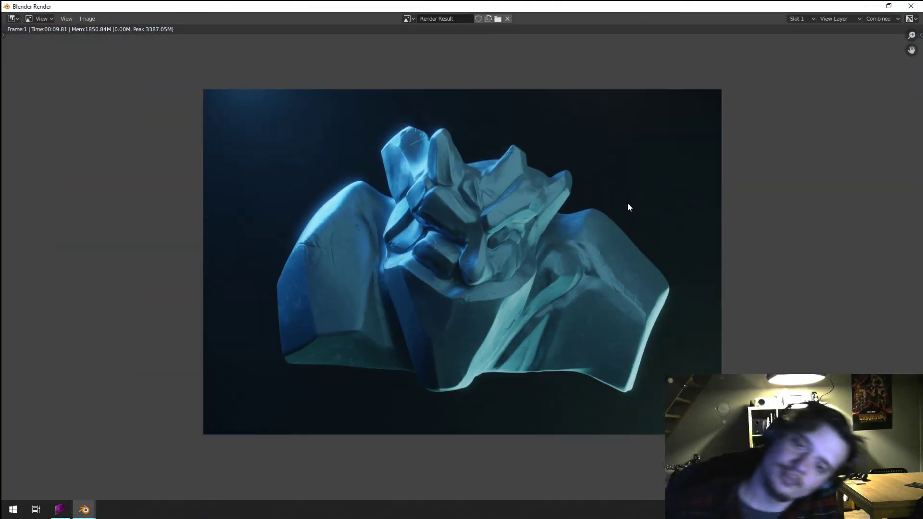
pyautogui.scroll(1, 626, 214)
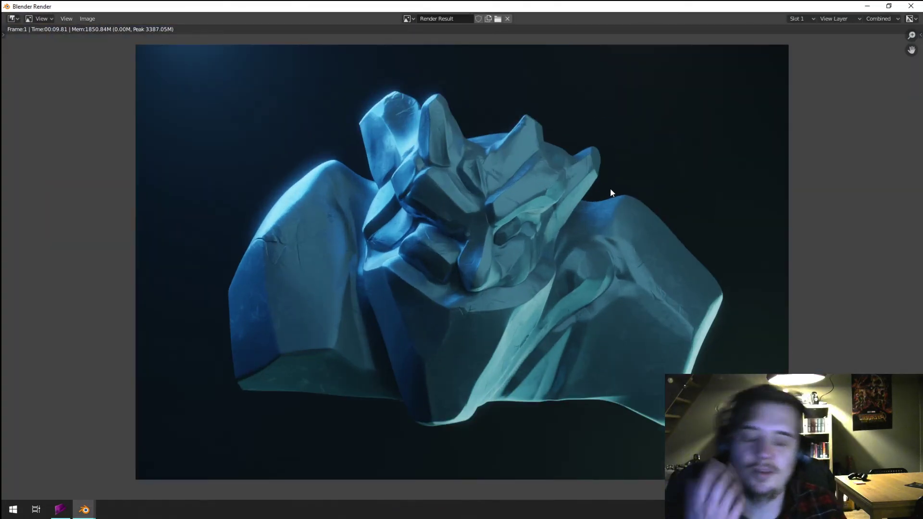